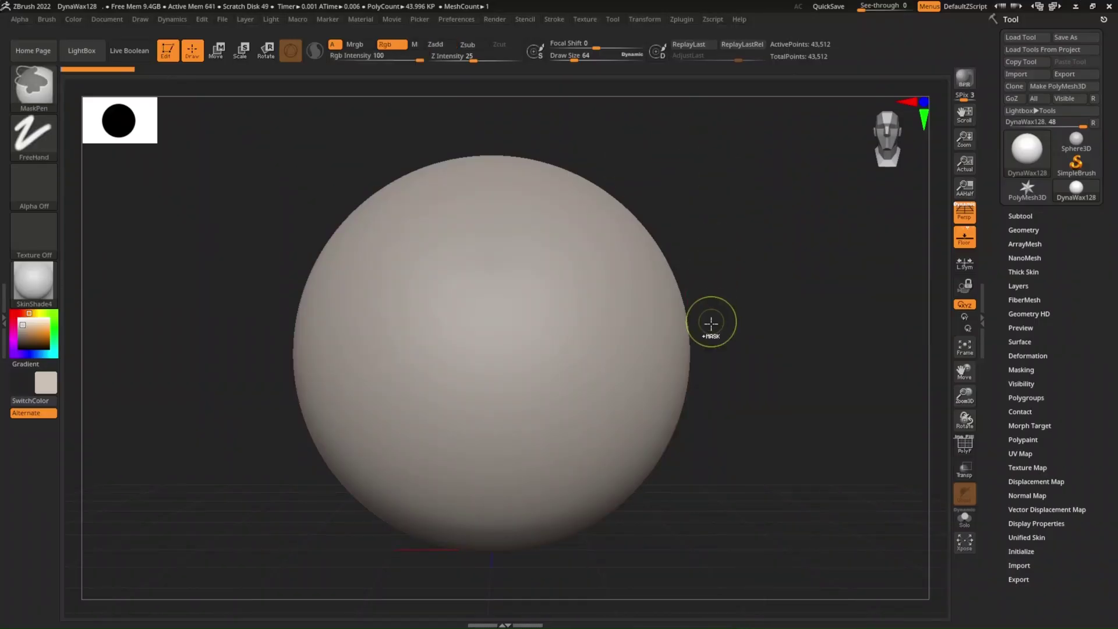
Step: Zoom out so the sphere sits smaller, then hide the floor grid
{"action": "scroll", "coordinate": [711, 319], "scroll_direction": "down", "scroll_amount": 3}
{"action": "left_click_drag", "start_coordinate": [731, 262], "coordinate": [745, 255], "text": "alt"}
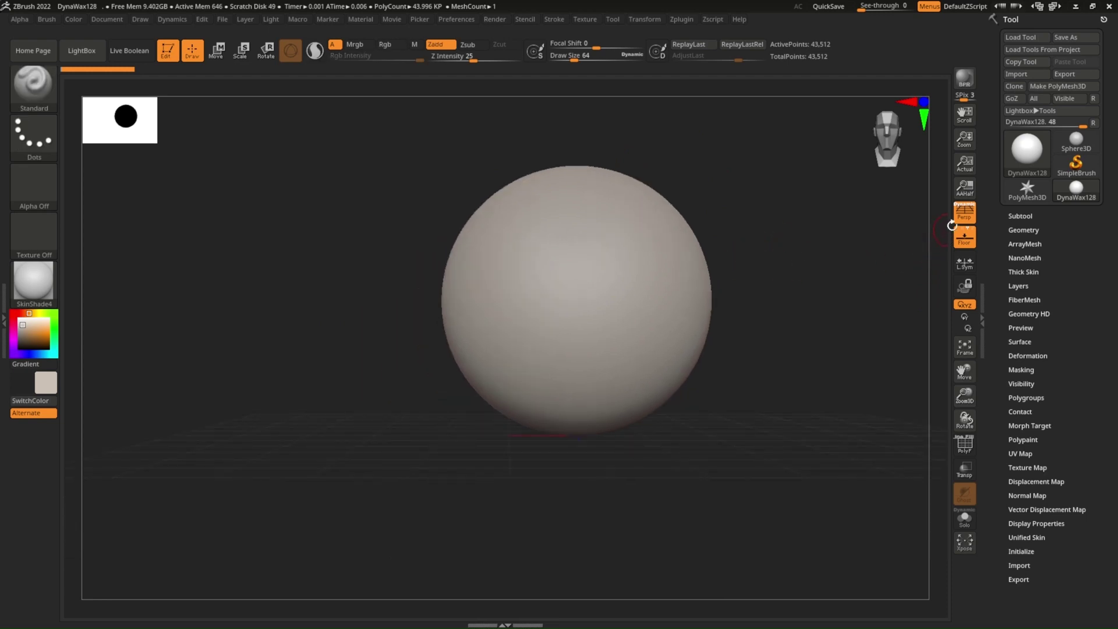
{"action": "left_click", "coordinate": [964, 237]}
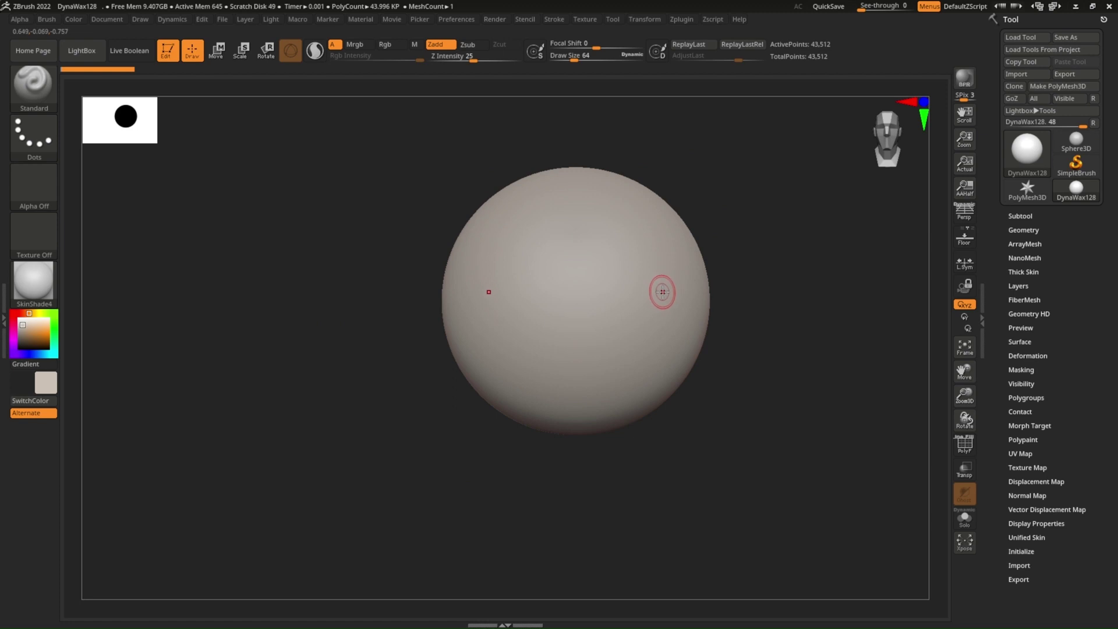
Step: Select the Clay brush at Draw Size about 135 for pressing the eye sockets
{"action": "key", "text": "b"}
{"action": "left_click", "coordinate": [705, 311]}
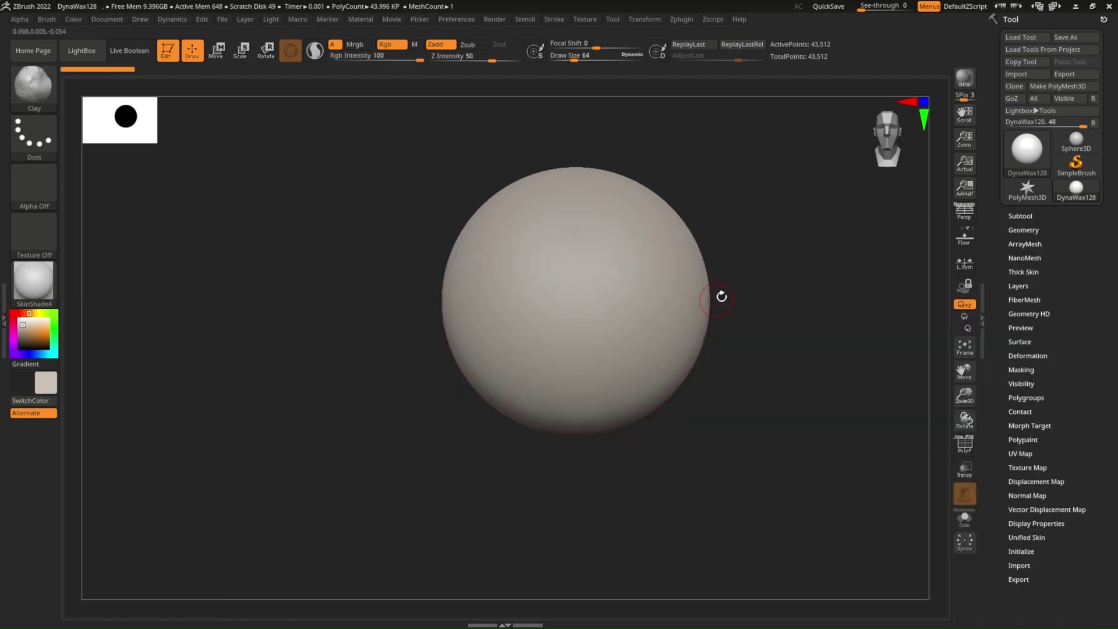
{"action": "key", "text": "s"}
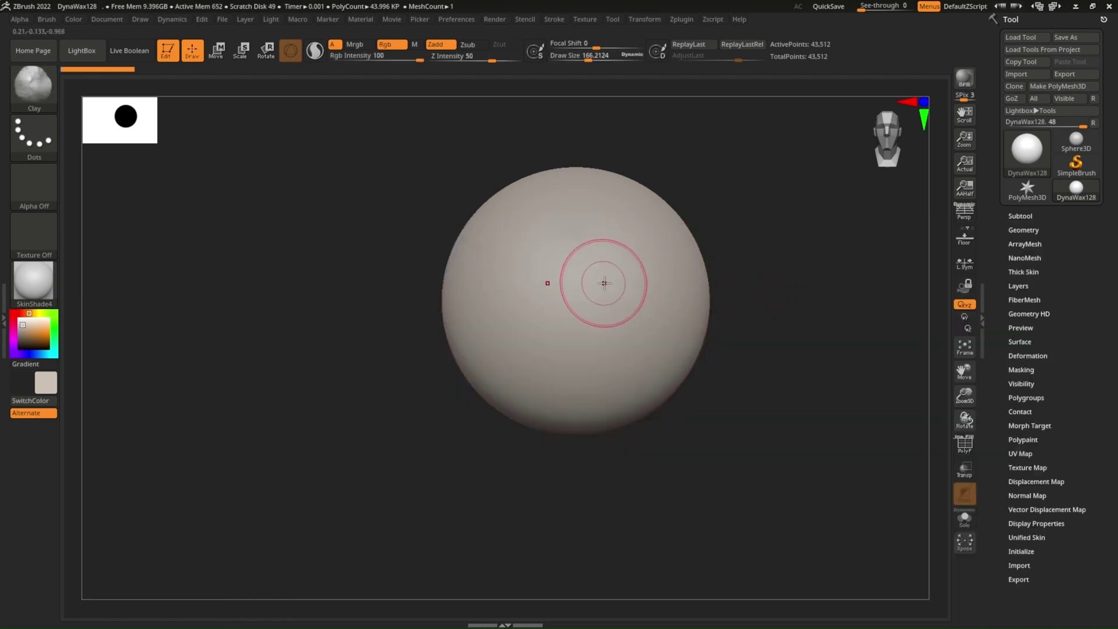
{"action": "mouse_move", "coordinate": [599, 282]}
{"action": "left_mouse_down"}
{"action": "mouse_move", "coordinate": [646, 280]}
{"action": "mouse_move", "coordinate": [620, 274]}
{"action": "mouse_move", "coordinate": [632, 286]}
{"action": "mouse_move", "coordinate": [653, 274]}
{"action": "mouse_move", "coordinate": [624, 219]}
{"action": "left_mouse_up"}
{"action": "key", "text": "s"}
Step: Switch to the Move brush (B-M-V) with Draw Size about 212
{"action": "key", "text": "shift"}
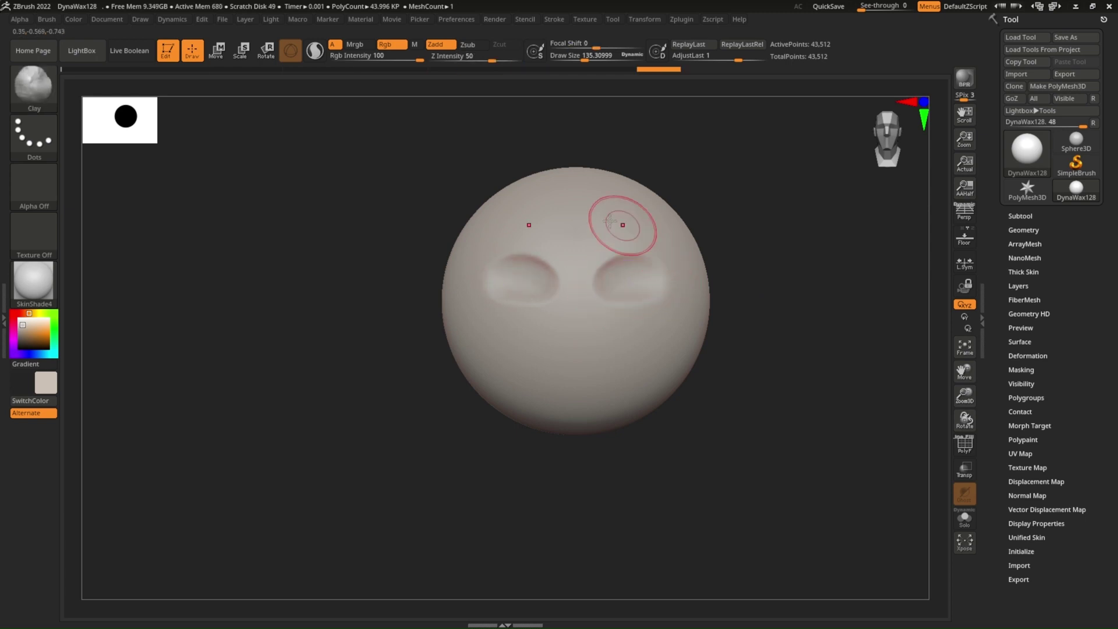
{"action": "key", "text": "b"}
{"action": "key", "text": "m"}
{"action": "key", "text": "v"}
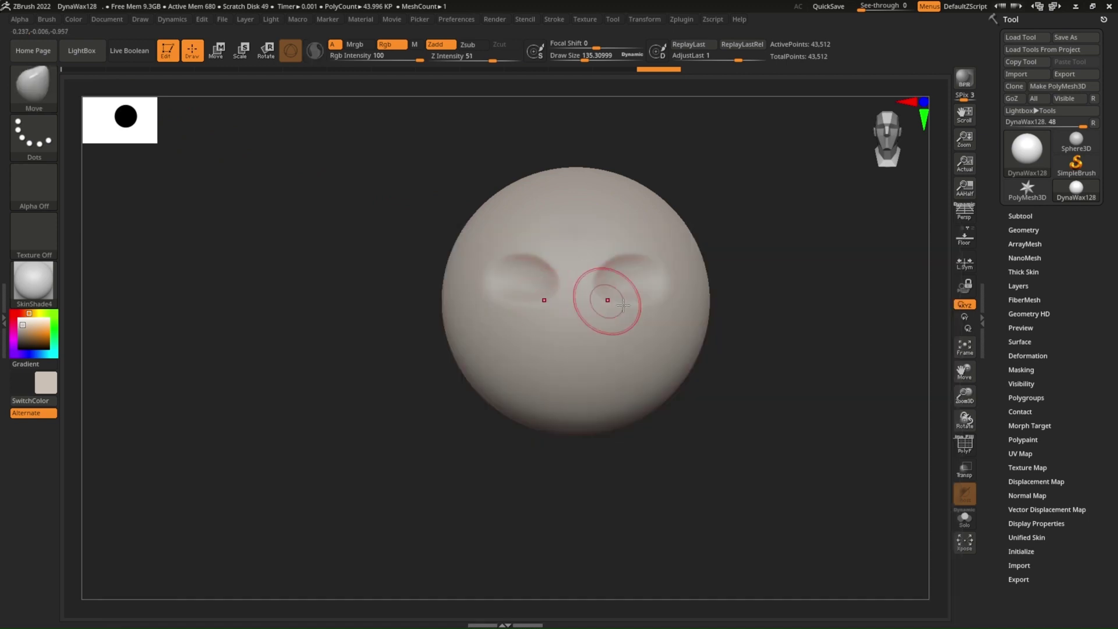
{"action": "key", "text": "s"}
{"action": "mouse_move", "coordinate": [727, 299]}
{"action": "left_mouse_down"}
{"action": "mouse_move", "coordinate": [757, 299]}
{"action": "mouse_move", "coordinate": [709, 286]}
{"action": "mouse_move", "coordinate": [726, 262]}
{"action": "left_mouse_up"}
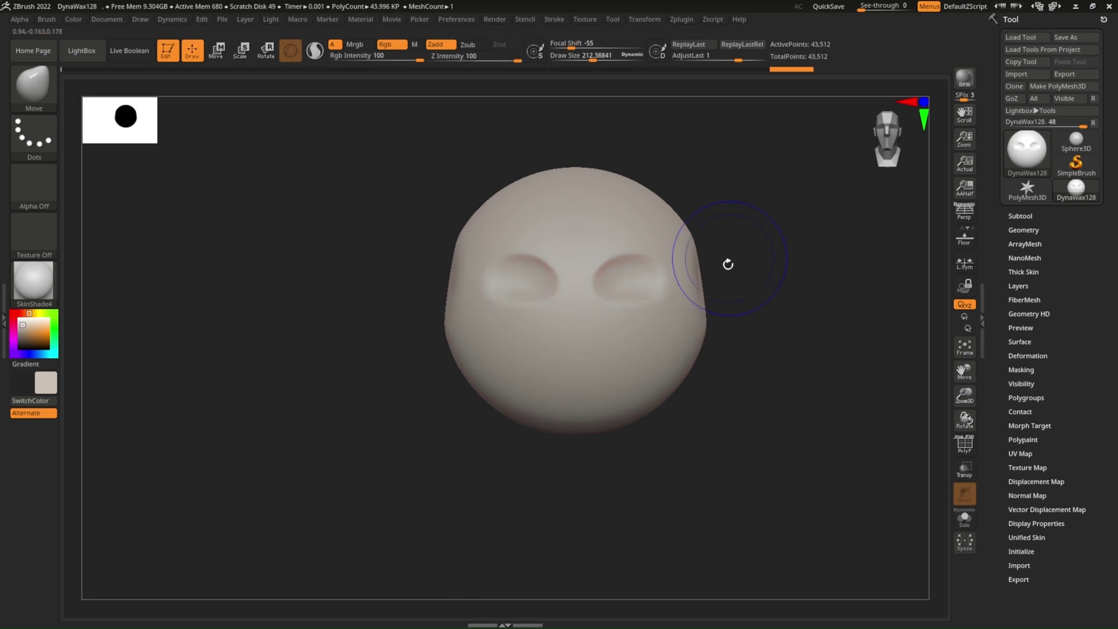
Step: Pull the sphere's sides and jaw into a head shape at brush sizes 285 and 231
{"action": "key", "text": "s"}
{"action": "mouse_move", "coordinate": [706, 337]}
{"action": "left_mouse_down"}
{"action": "mouse_move", "coordinate": [722, 337]}
{"action": "mouse_move", "coordinate": [688, 376]}
{"action": "left_mouse_up"}
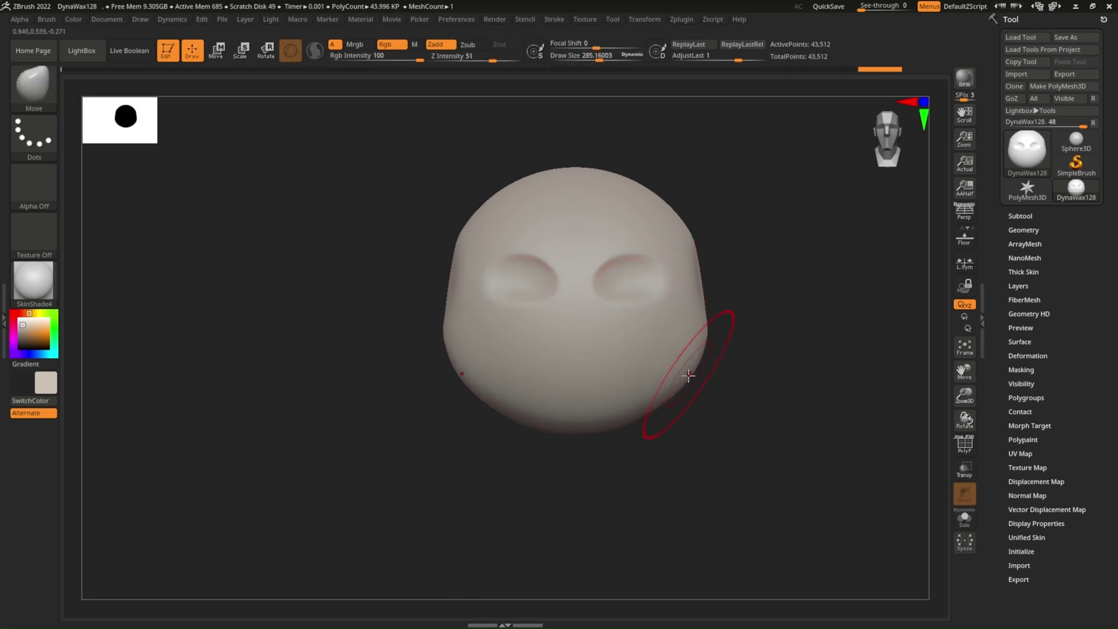
{"action": "key", "text": "ctrl+z"}
{"action": "key", "text": "ctrl+z"}
{"action": "key", "text": "ctrl+z"}
{"action": "key", "text": "ctrl+z"}
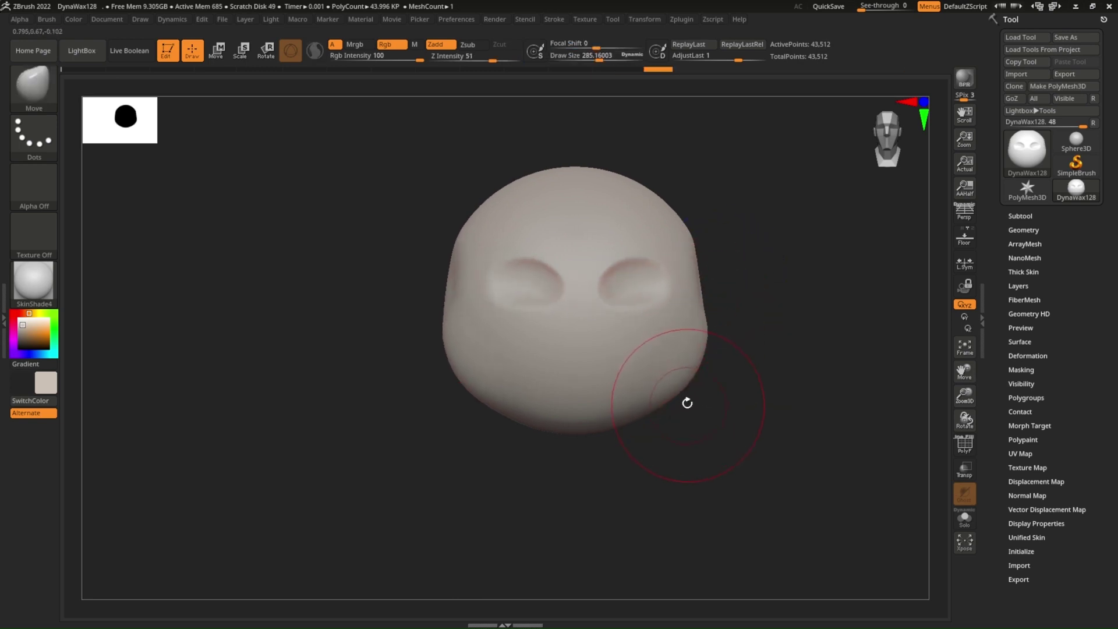
{"action": "key", "text": "ctrl+shift+z"}
{"action": "key", "text": "ctrl+shift+z"}
{"action": "key", "text": "s"}
{"action": "mouse_move", "coordinate": [687, 402]}
{"action": "left_mouse_down"}
{"action": "mouse_move", "coordinate": [636, 392]}
{"action": "mouse_move", "coordinate": [606, 369]}
{"action": "mouse_move", "coordinate": [627, 376]}
{"action": "left_mouse_up"}
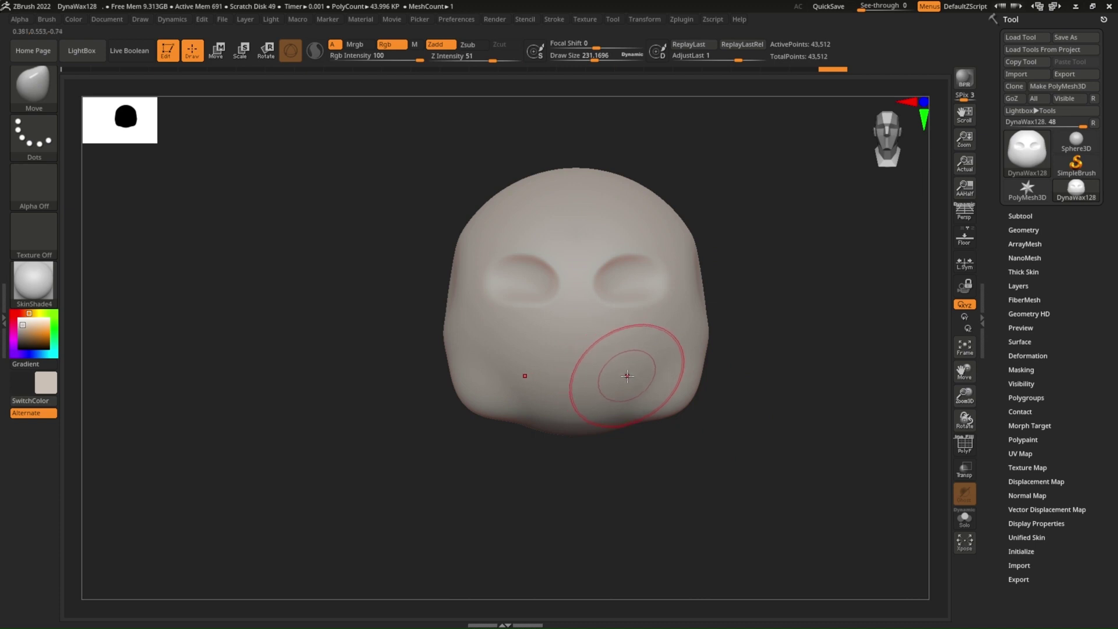
Step: Smooth the eye socket and cheek, and mask a horizontal band across the face
{"action": "left_click", "coordinate": [663, 381]}
{"action": "mouse_move", "coordinate": [684, 380]}
{"action": "left_mouse_down", "text": "shift"}
{"action": "mouse_move", "coordinate": [624, 362]}
{"action": "mouse_move", "coordinate": [621, 282]}
{"action": "mouse_move", "coordinate": [644, 292]}
{"action": "left_mouse_up", "text": "shift"}
{"action": "mouse_move", "coordinate": [741, 294]}
{"action": "left_mouse_down", "text": "ctrl"}
{"action": "mouse_move", "coordinate": [644, 305]}
{"action": "mouse_move", "coordinate": [341, 376]}
{"action": "left_mouse_up", "text": "ctrl"}
{"action": "key", "text": "bracketleft"}
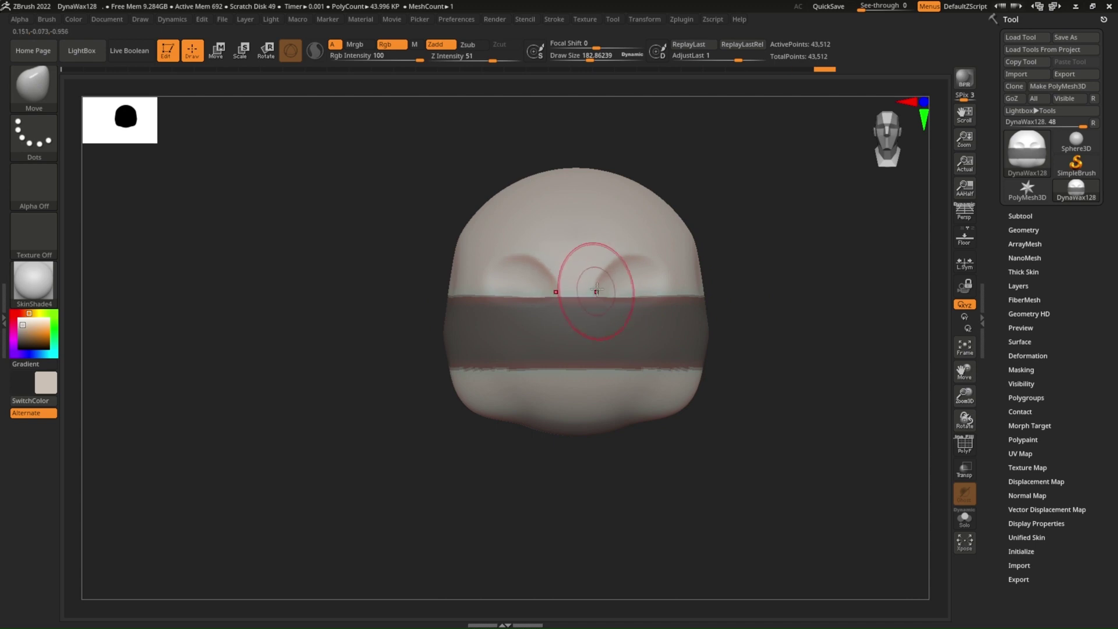
{"action": "left_click_drag", "start_coordinate": [596, 289], "coordinate": [615, 273]}
{"action": "key", "text": "ctrl+z"}
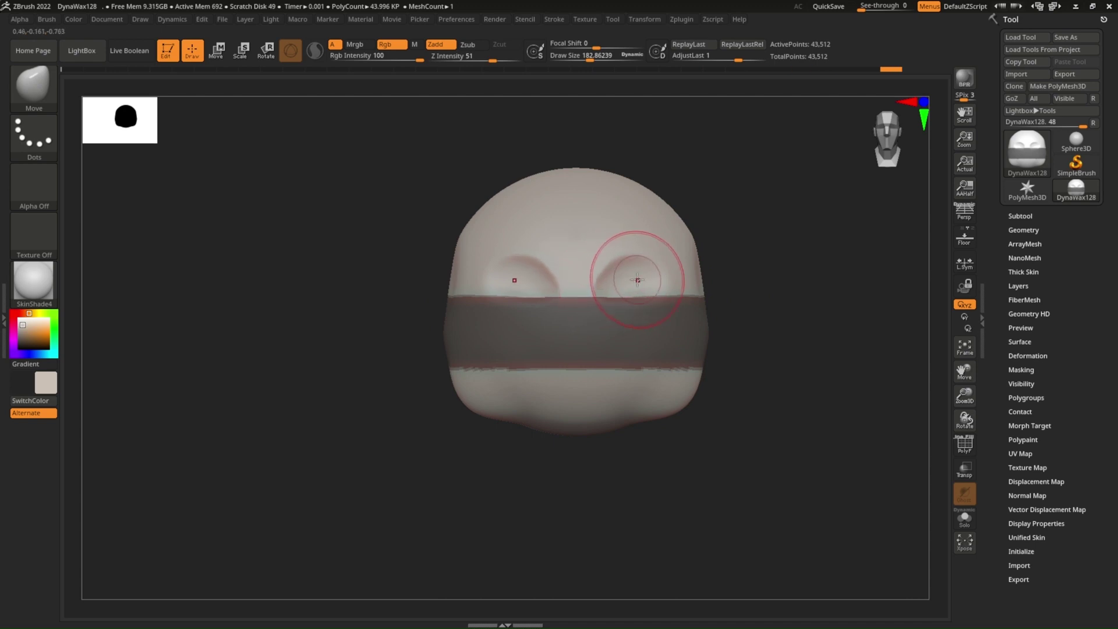
{"action": "key", "text": "bracketleft"}
Step: In side profile, flatten the face front and smooth the lower back contour at size 329
{"action": "left_click_drag", "start_coordinate": [646, 277], "coordinate": [593, 302]}
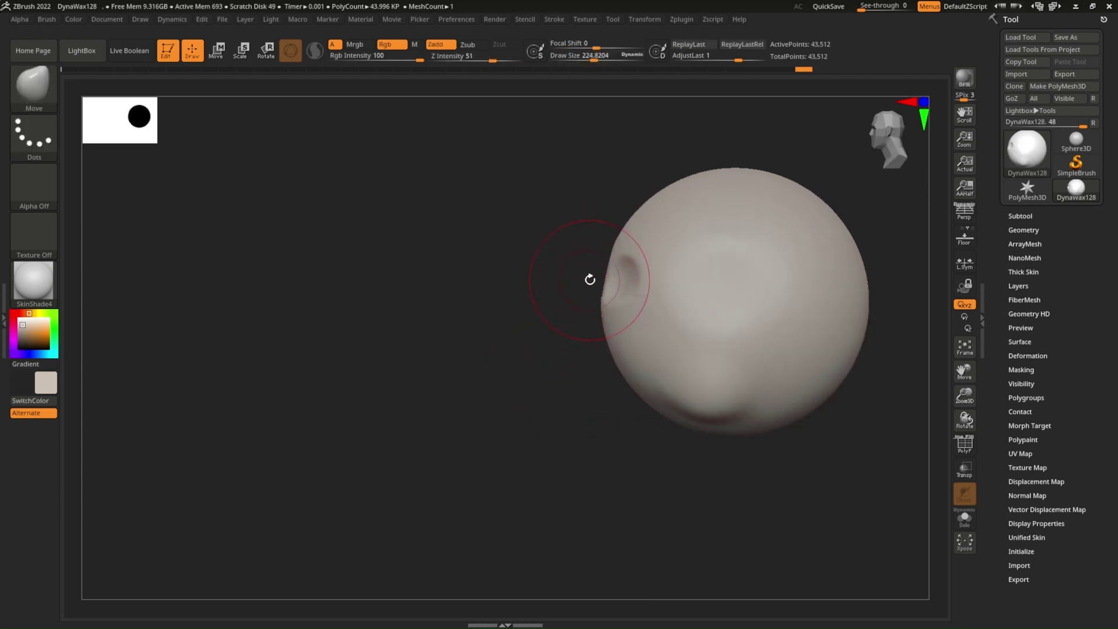
{"action": "key", "text": "bracketright"}
{"action": "left_click_drag", "start_coordinate": [604, 285], "coordinate": [623, 284]}
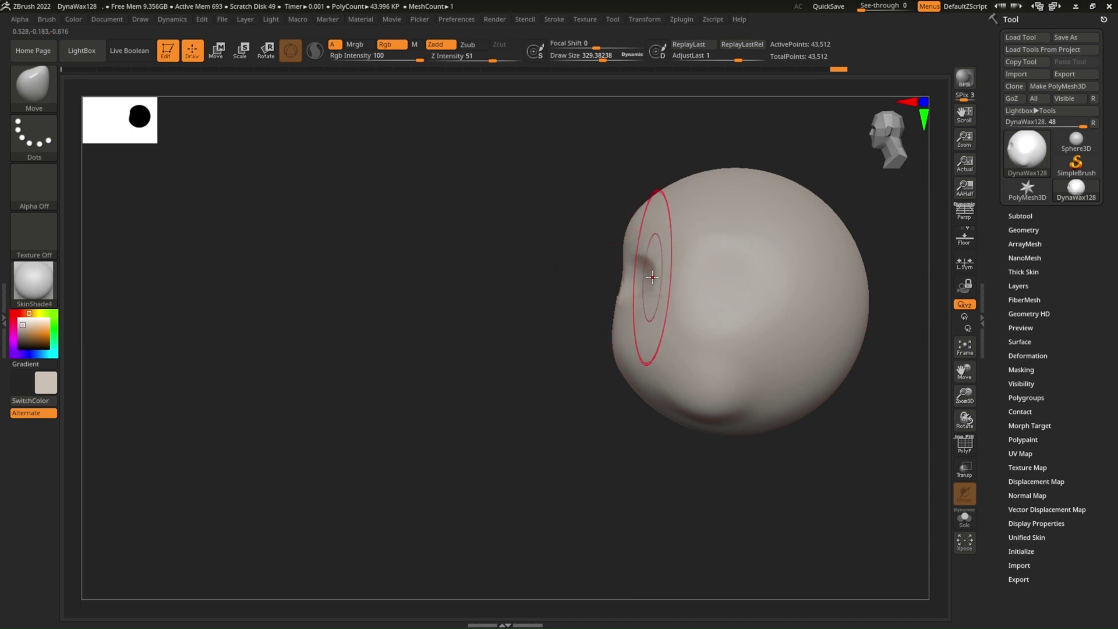
{"action": "left_click_drag", "start_coordinate": [643, 278], "coordinate": [635, 281]}
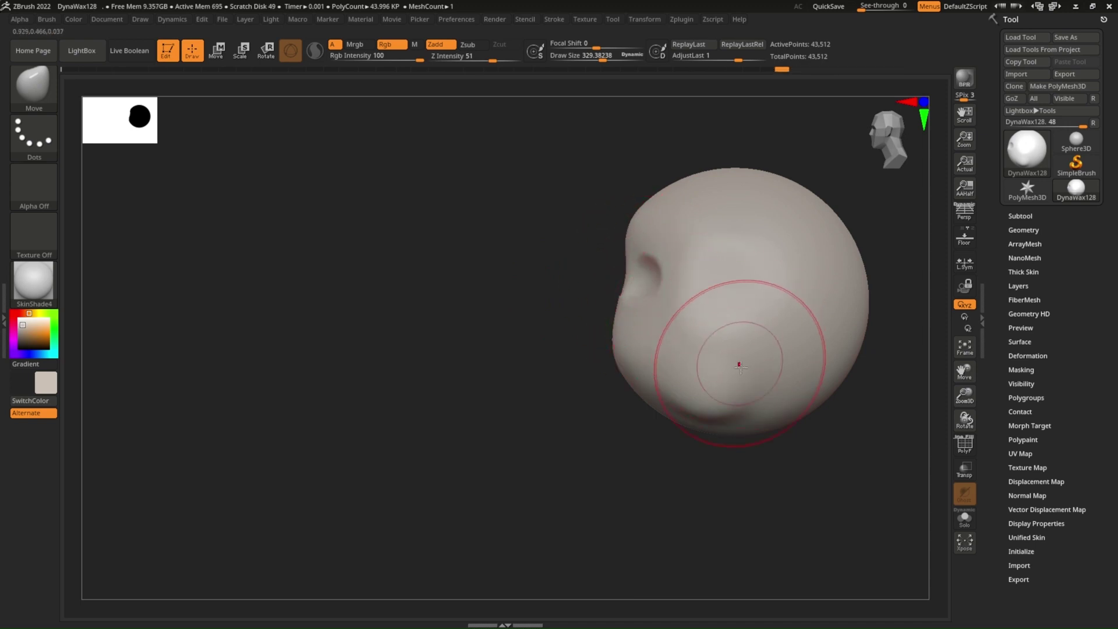
{"action": "right_click_drag", "start_coordinate": [736, 362], "coordinate": [691, 370], "text": "alt"}
{"action": "mouse_move", "coordinate": [692, 370]}
{"action": "left_mouse_down", "text": "shift"}
{"action": "mouse_move", "coordinate": [681, 396]}
{"action": "mouse_move", "coordinate": [756, 361]}
{"action": "left_mouse_up", "text": "shift"}
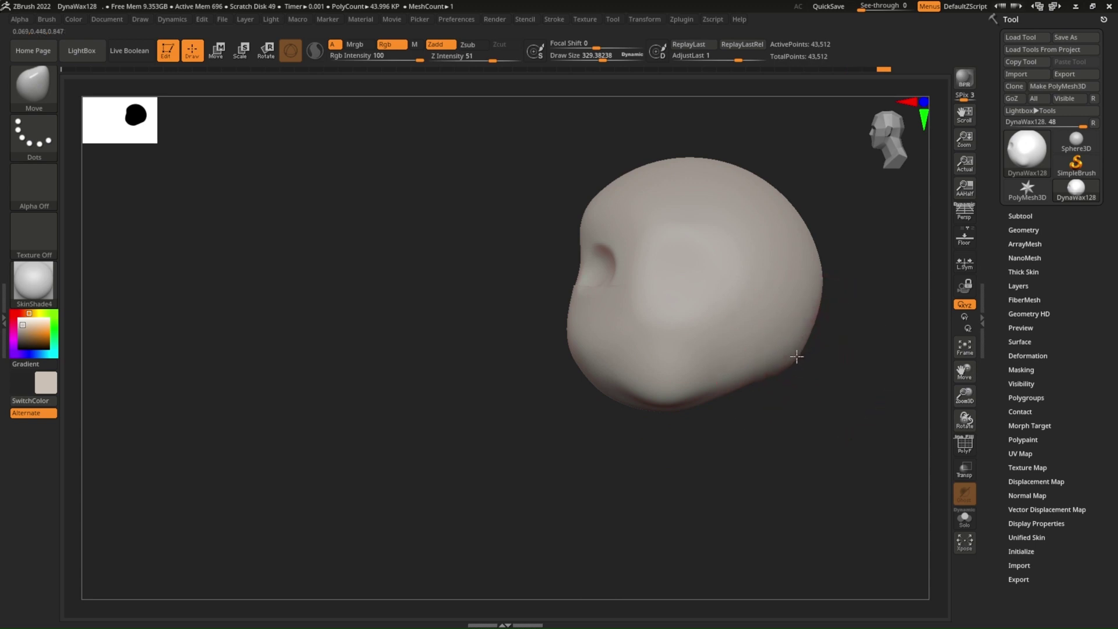
{"action": "left_click_drag", "start_coordinate": [797, 356], "coordinate": [774, 358]}
{"action": "key", "text": "shift"}
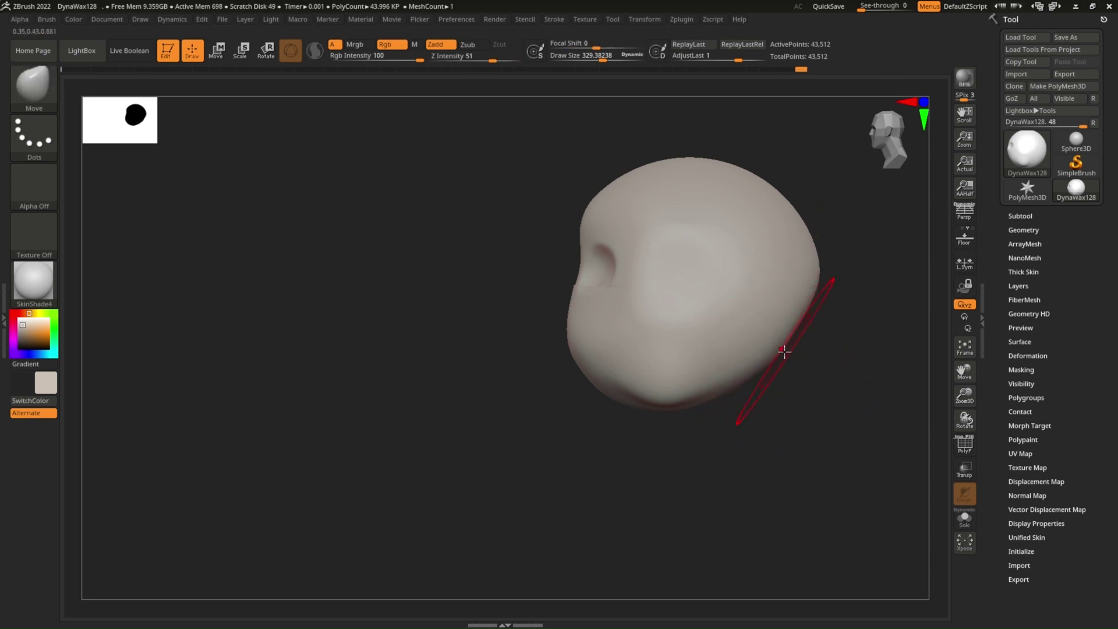
Step: Back in front view, smooth the right eye socket at brush size about 188
{"action": "right_click_drag", "start_coordinate": [741, 296], "coordinate": [705, 322], "text": "shift"}
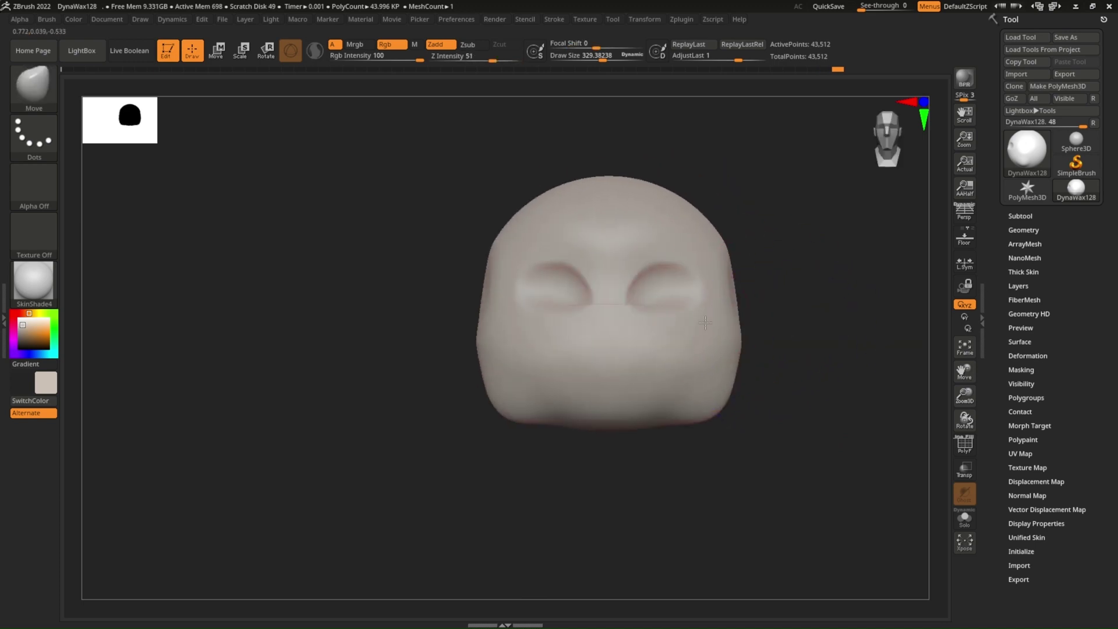
{"action": "key", "text": "s"}
{"action": "left_click_drag", "start_coordinate": [774, 324], "coordinate": [760, 324]}
{"action": "left_click_drag", "start_coordinate": [669, 302], "coordinate": [622, 323], "text": "shift"}
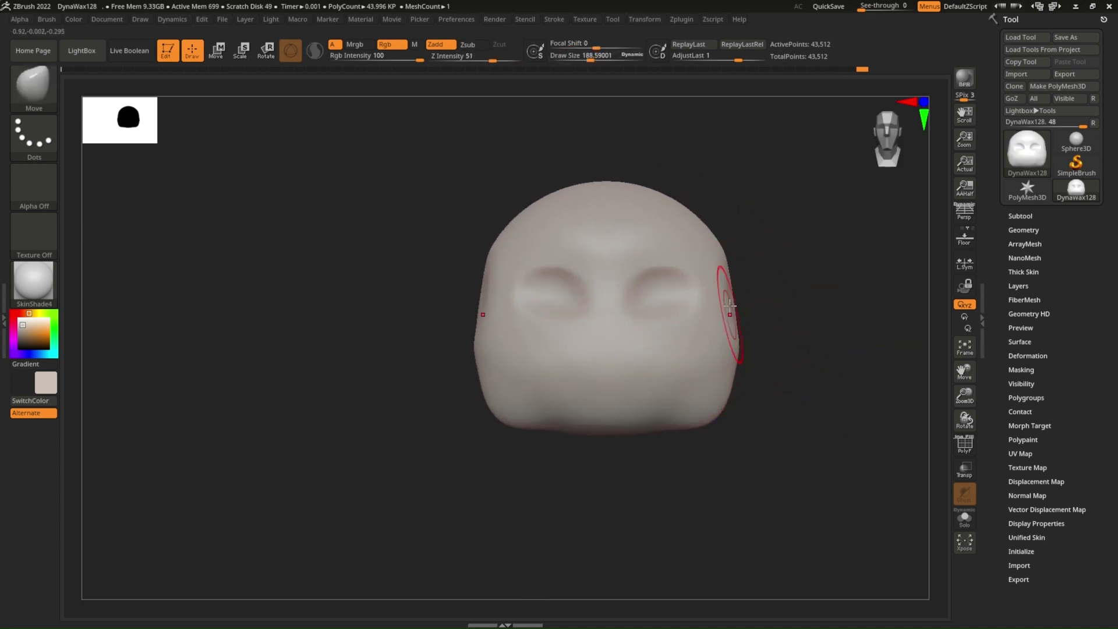
Step: Dismiss the Dynamic Subdiv prompt and select the DamStandard brush
{"action": "key", "text": "d"}
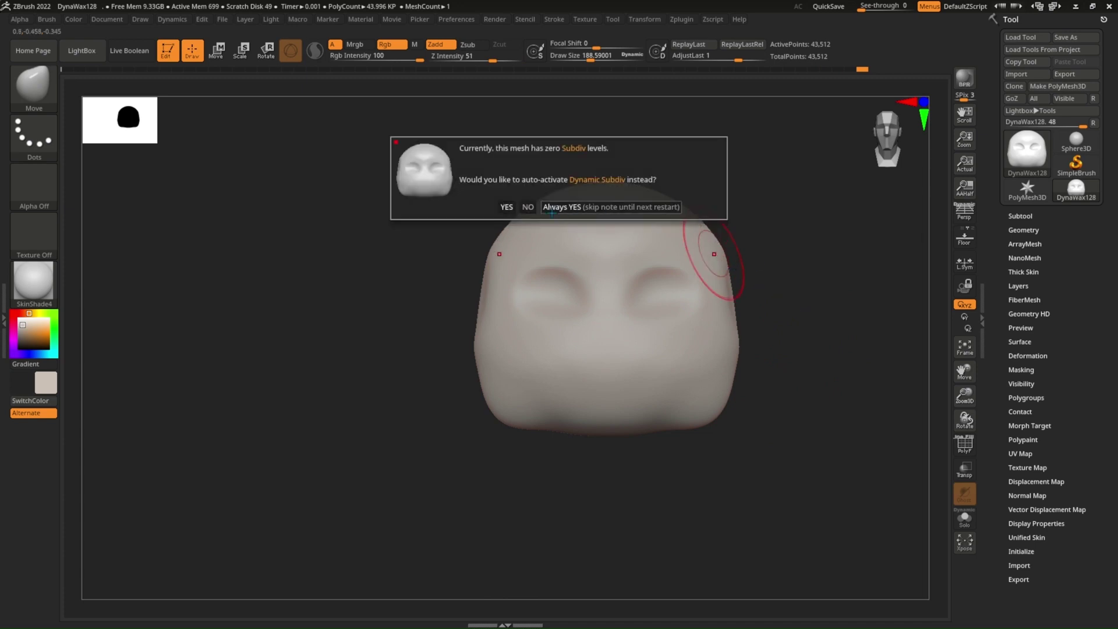
{"action": "left_click", "coordinate": [551, 208]}
{"action": "key", "text": "b"}
{"action": "key", "text": "f"}
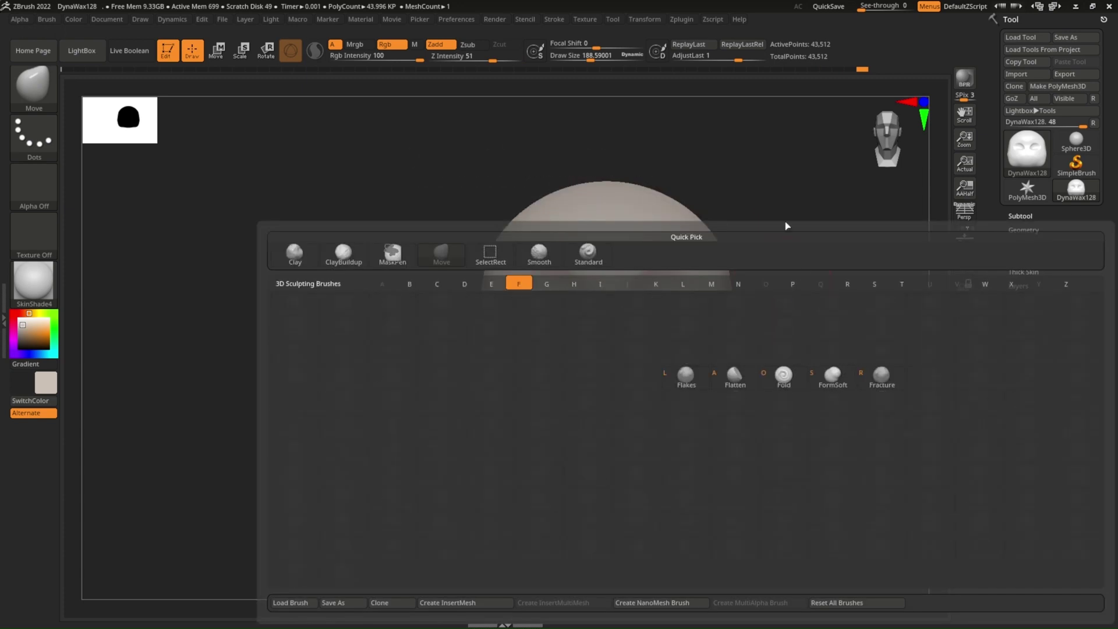
{"action": "key", "text": "d"}
{"action": "left_click", "coordinate": [536, 210]}
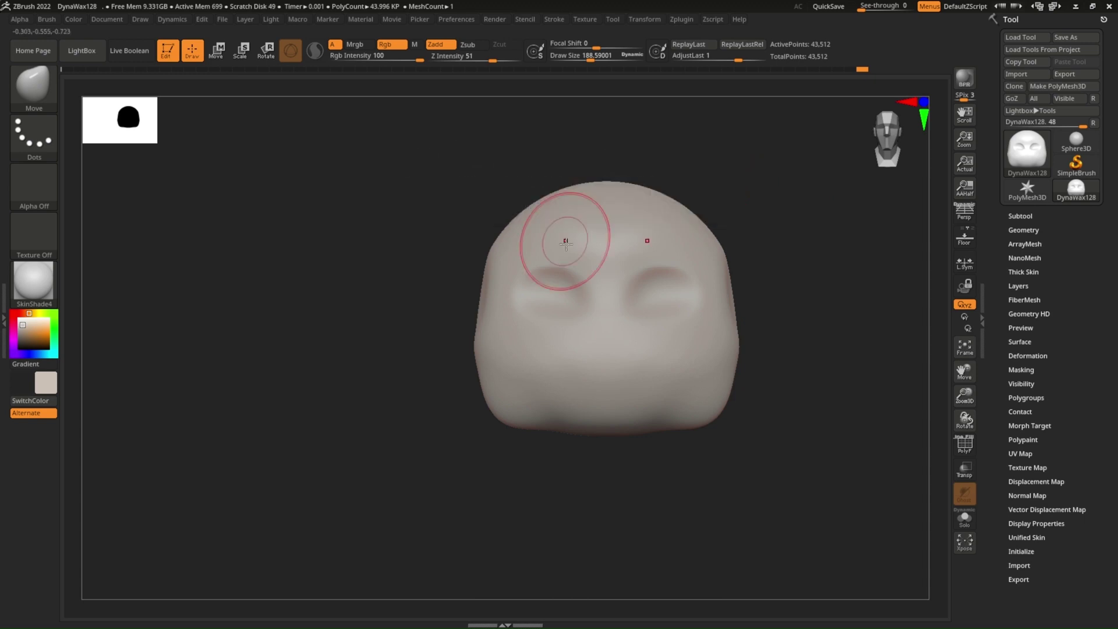
{"action": "key", "text": "b"}
{"action": "key", "text": "d"}
{"action": "key", "text": "s"}
{"action": "key", "text": "s"}
Step: At size 72, carve test creases below the eyes, then smooth them away
{"action": "left_click_drag", "start_coordinate": [662, 353], "coordinate": [649, 349]}
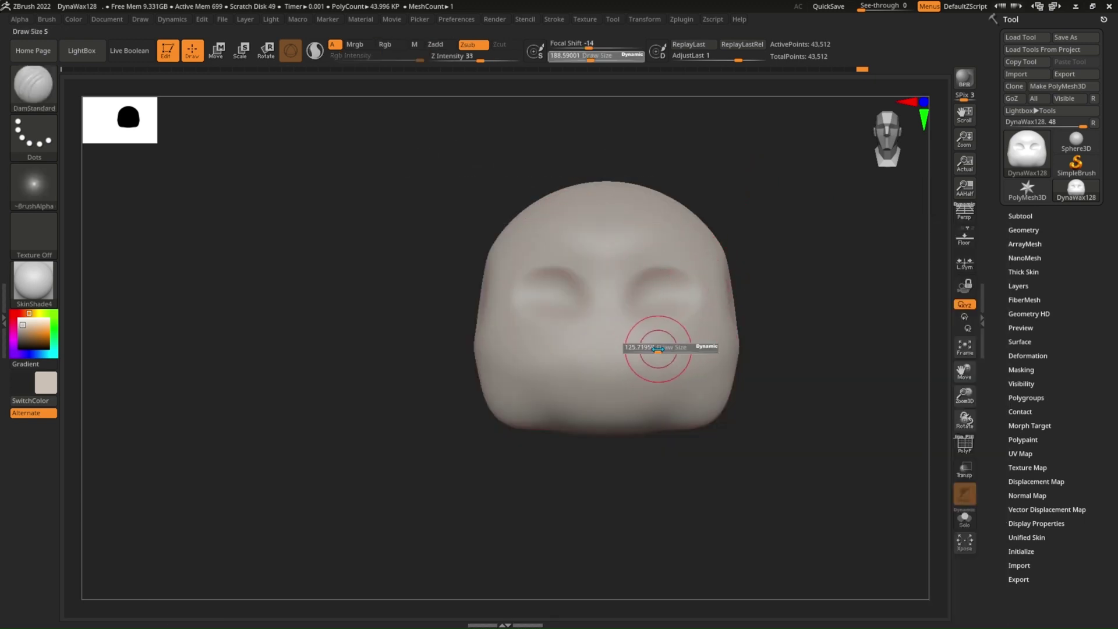
{"action": "key", "text": "ctrl"}
{"action": "right_click_drag", "start_coordinate": [647, 334], "coordinate": [656, 365], "text": "ctrl"}
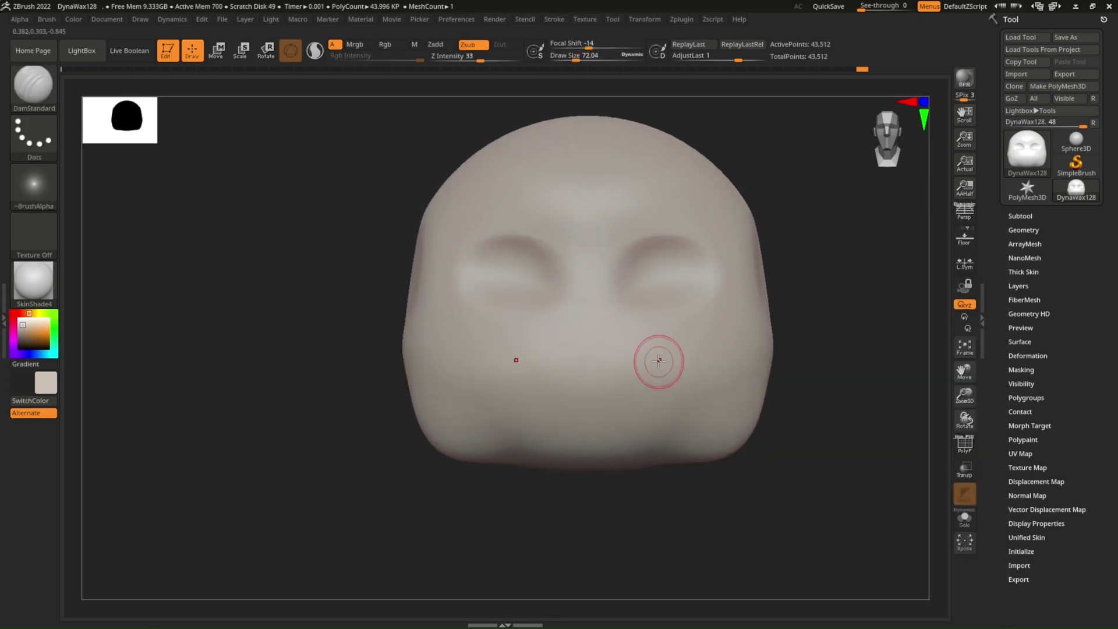
{"action": "left_click_drag", "start_coordinate": [633, 324], "coordinate": [669, 428]}
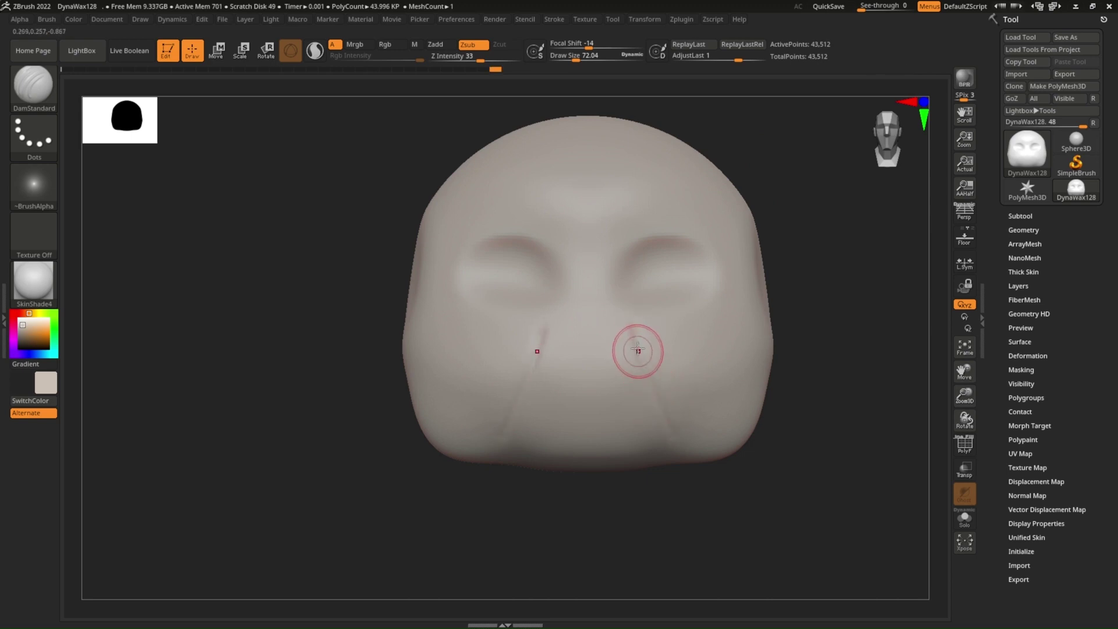
{"action": "mouse_move", "coordinate": [667, 432]}
{"action": "right_mouse_down"}
{"action": "mouse_move", "coordinate": [652, 398]}
{"action": "mouse_move", "coordinate": [689, 437]}
{"action": "right_mouse_up"}
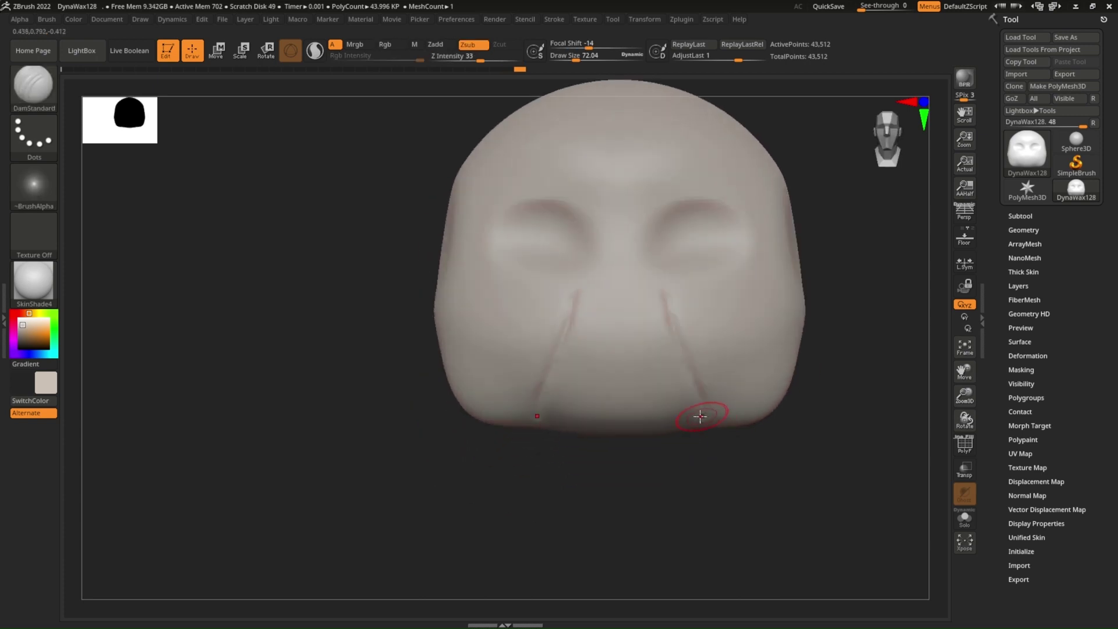
{"action": "key", "text": "shift"}
{"action": "left_click_drag", "start_coordinate": [676, 324], "coordinate": [698, 425], "text": "shift"}
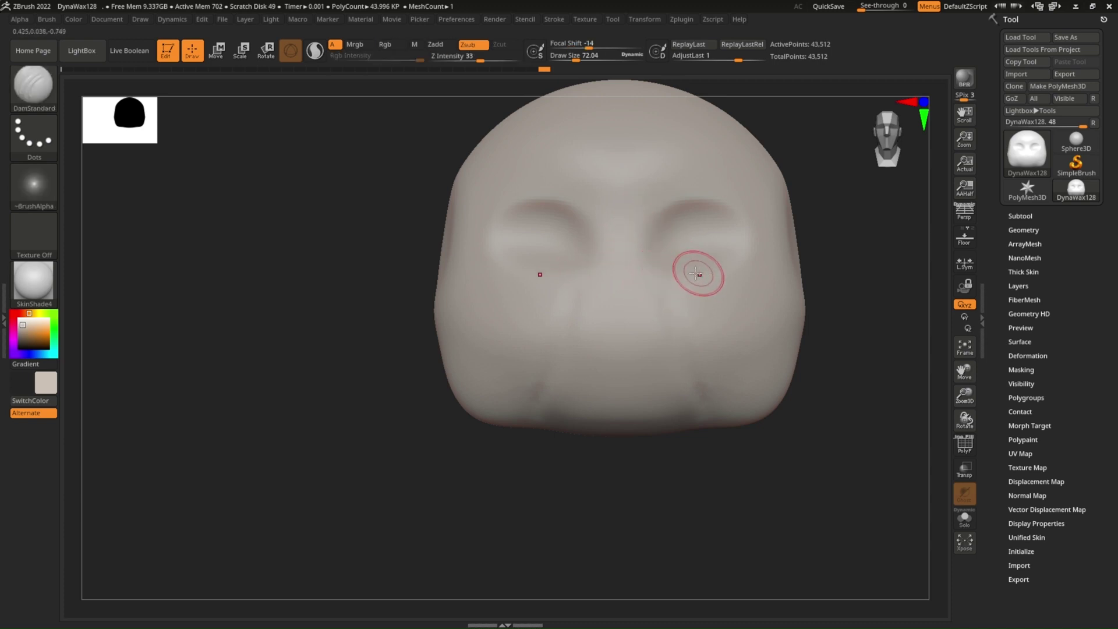
Step: Carve closed-eyelid creases along both lower lids and deepen the inner socket corners
{"action": "left_click_drag", "start_coordinate": [668, 262], "coordinate": [739, 256]}
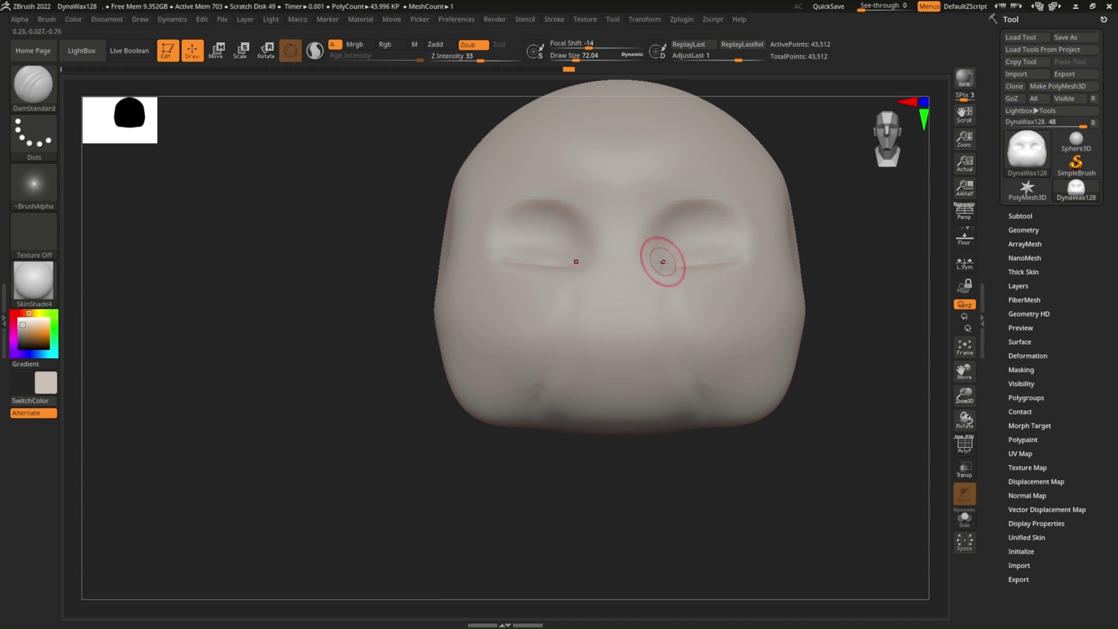
{"action": "mouse_move", "coordinate": [656, 278]}
{"action": "left_mouse_down"}
{"action": "mouse_move", "coordinate": [663, 230]}
{"action": "mouse_move", "coordinate": [749, 258]}
{"action": "mouse_move", "coordinate": [716, 249]}
{"action": "mouse_move", "coordinate": [740, 240]}
{"action": "mouse_move", "coordinate": [649, 262]}
{"action": "left_mouse_up"}
{"action": "key", "text": "shift"}
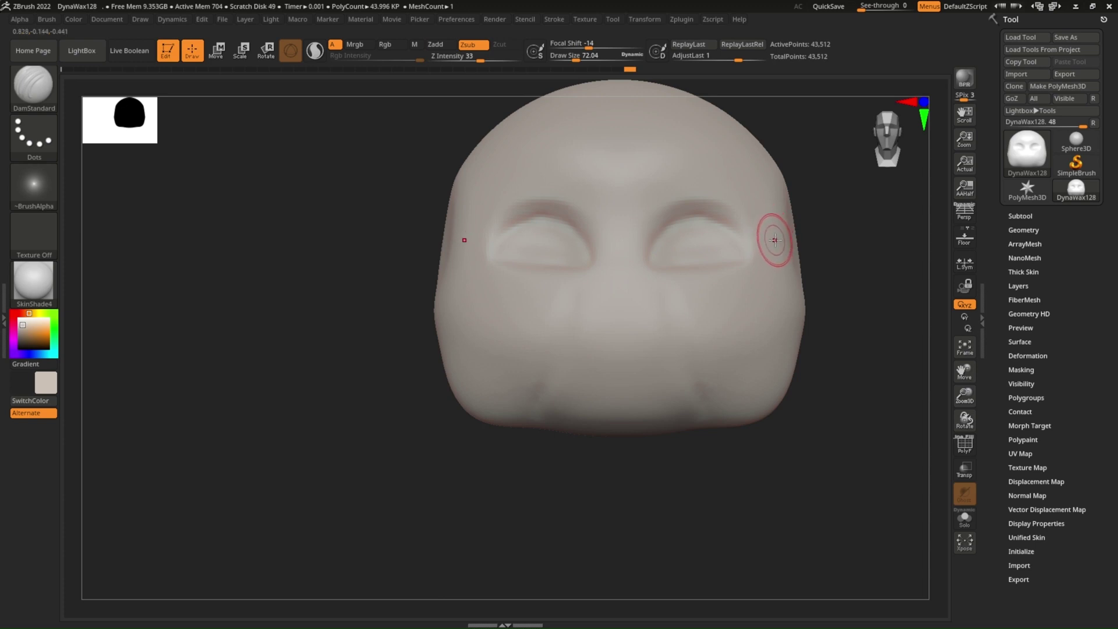
{"action": "right_click_drag", "start_coordinate": [774, 240], "coordinate": [724, 272]}
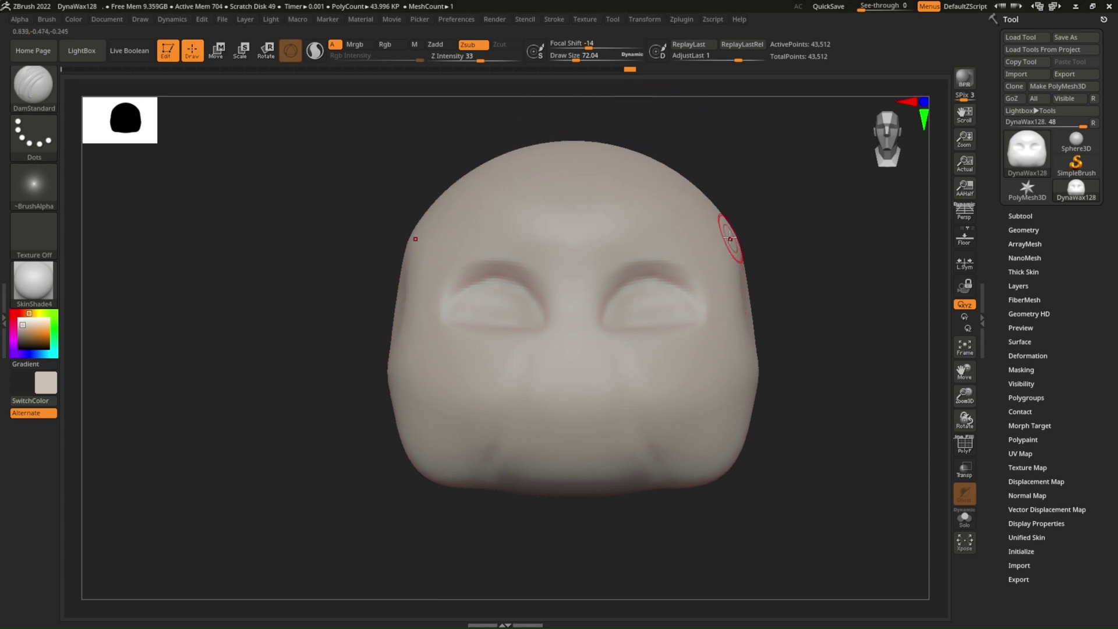
Step: With the Move brush, raise and round off the top of the head
{"action": "key", "text": "b"}
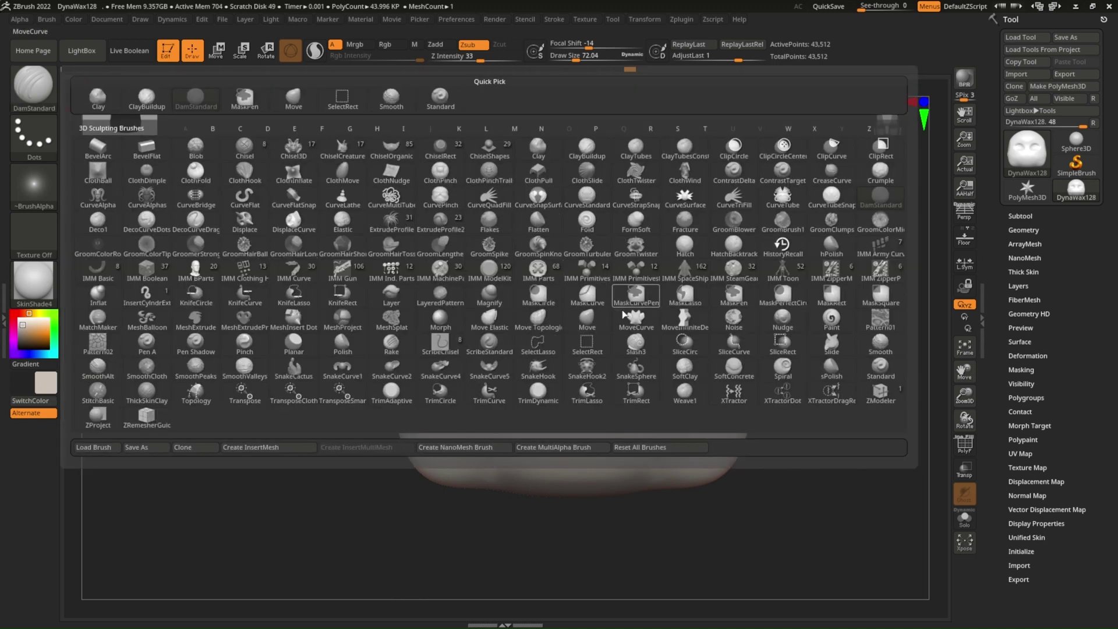
{"action": "left_click", "coordinate": [587, 317]}
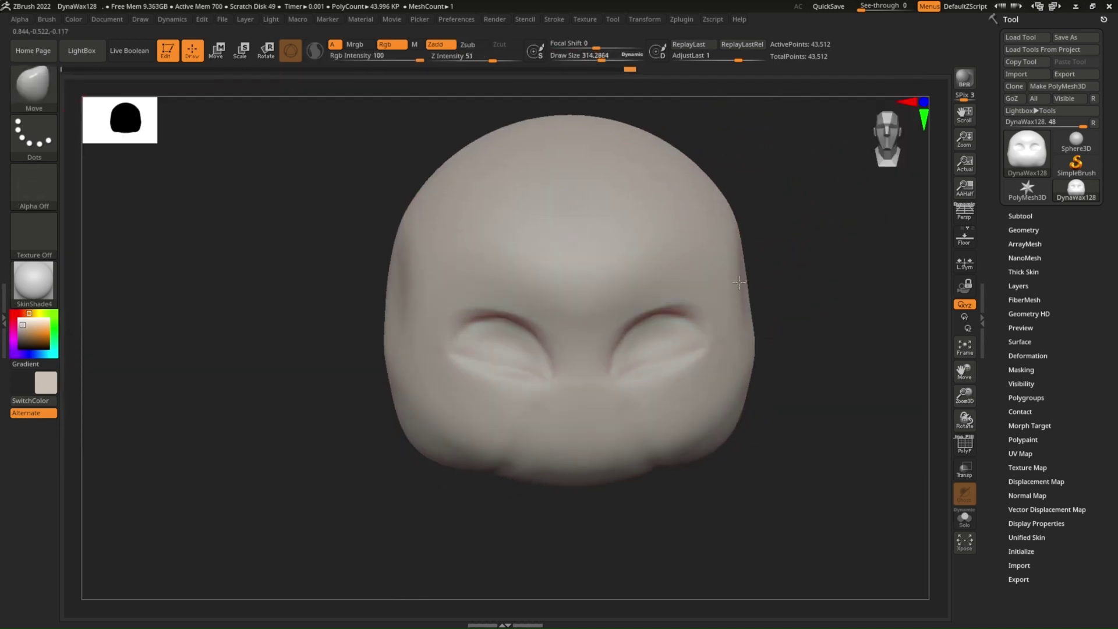
{"action": "right_click_drag", "start_coordinate": [738, 282], "coordinate": [735, 214]}
{"action": "left_click_drag", "start_coordinate": [723, 216], "coordinate": [701, 160]}
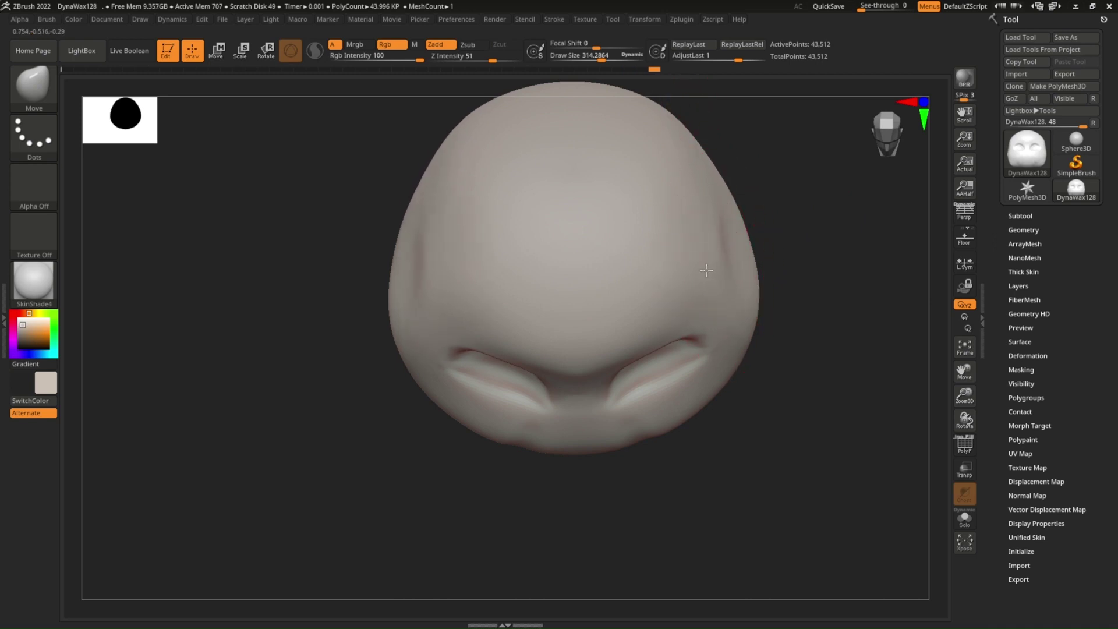
{"action": "mouse_move", "coordinate": [701, 161]}
{"action": "right_mouse_down"}
{"action": "mouse_move", "coordinate": [686, 157]}
{"action": "mouse_move", "coordinate": [711, 204]}
{"action": "mouse_move", "coordinate": [724, 324]}
{"action": "right_mouse_up"}
Step: Reshape the chin from the side profile at brush size about 244
{"action": "key", "text": "s"}
{"action": "left_click_drag", "start_coordinate": [795, 351], "coordinate": [782, 351]}
{"action": "mouse_move", "coordinate": [781, 351]}
{"action": "right_mouse_down"}
{"action": "mouse_move", "coordinate": [717, 370]}
{"action": "mouse_move", "coordinate": [719, 392]}
{"action": "right_mouse_up"}
{"action": "left_click_drag", "start_coordinate": [719, 392], "coordinate": [711, 397]}
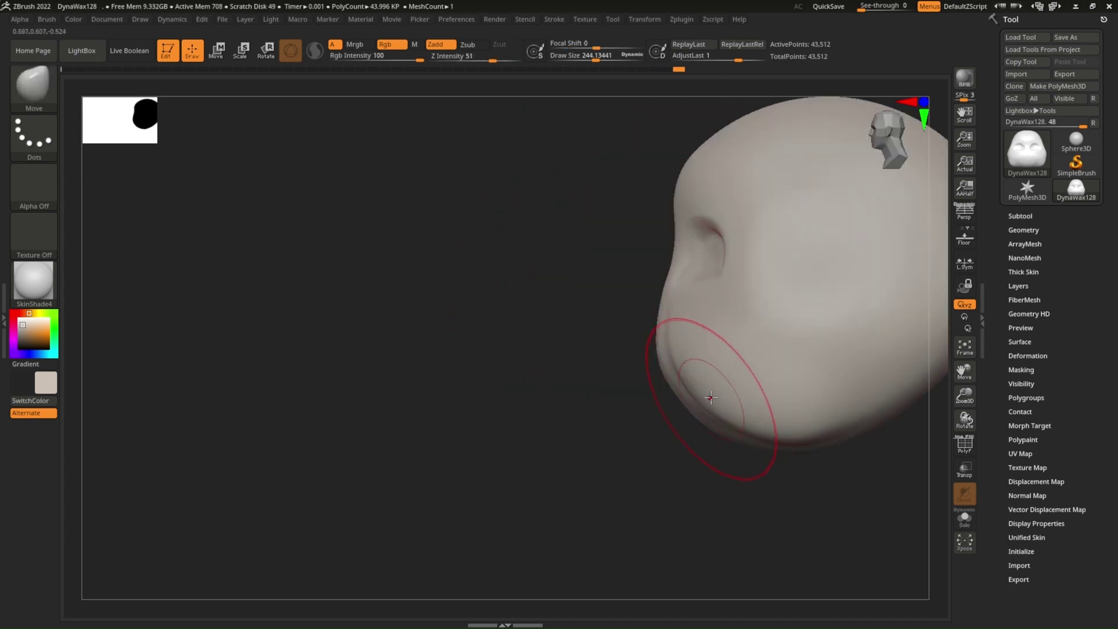
{"action": "right_click_drag", "start_coordinate": [739, 424], "coordinate": [804, 390], "text": "shift"}
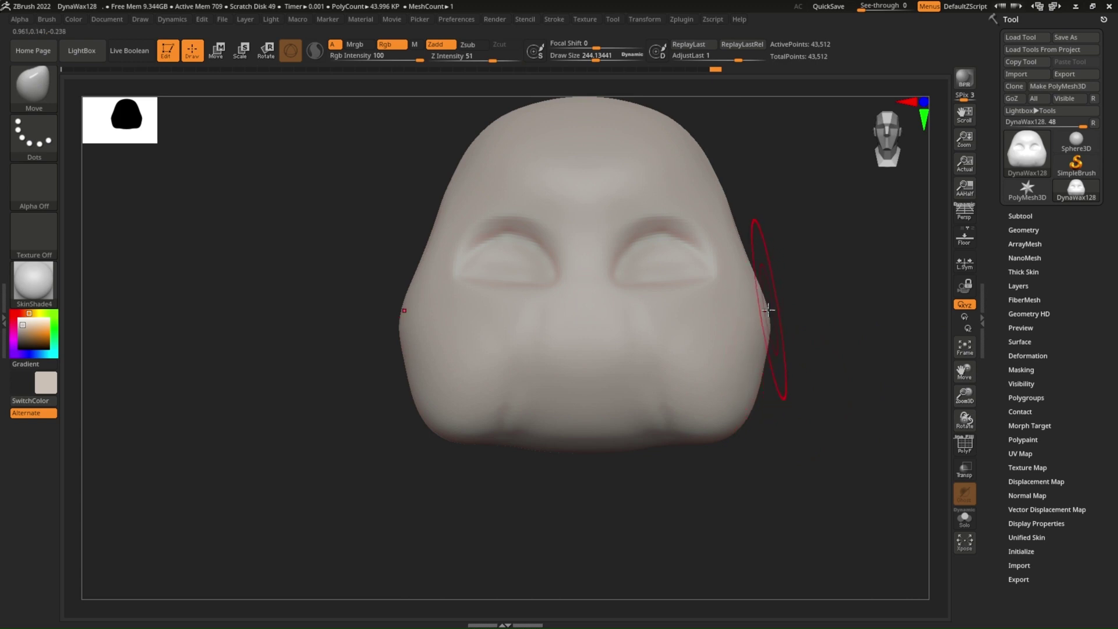
Step: Push both cheeks inward symmetrically, then ease their outer sides slightly outward
{"action": "left_click_drag", "start_coordinate": [768, 309], "coordinate": [751, 317]}
{"action": "right_click_drag", "start_coordinate": [759, 316], "coordinate": [773, 267]}
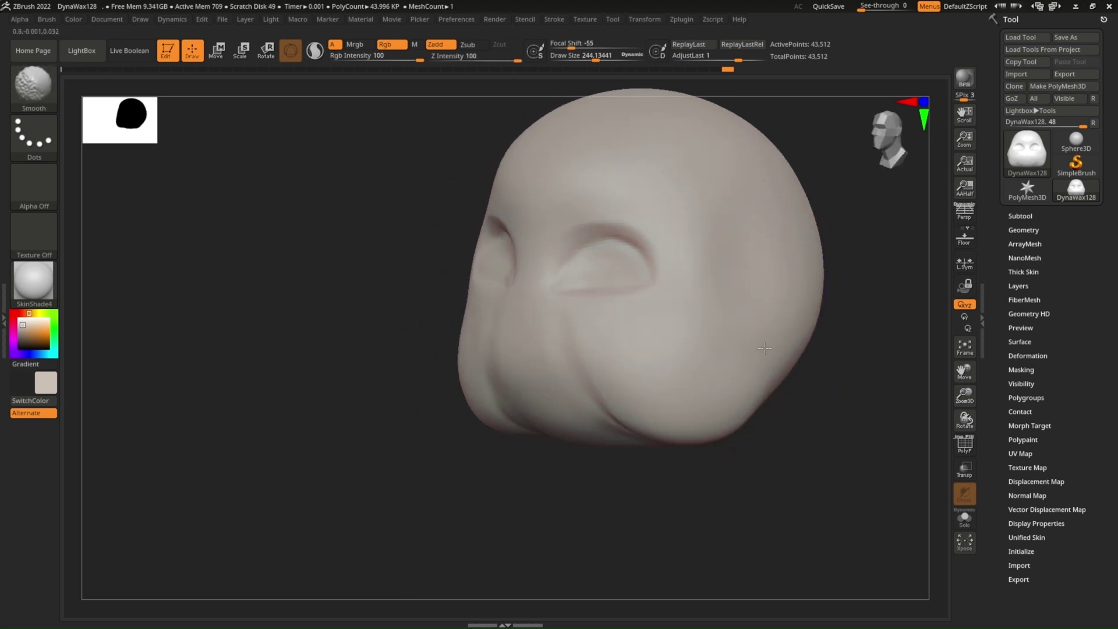
{"action": "right_click_drag", "start_coordinate": [764, 348], "coordinate": [781, 357], "text": "shift"}
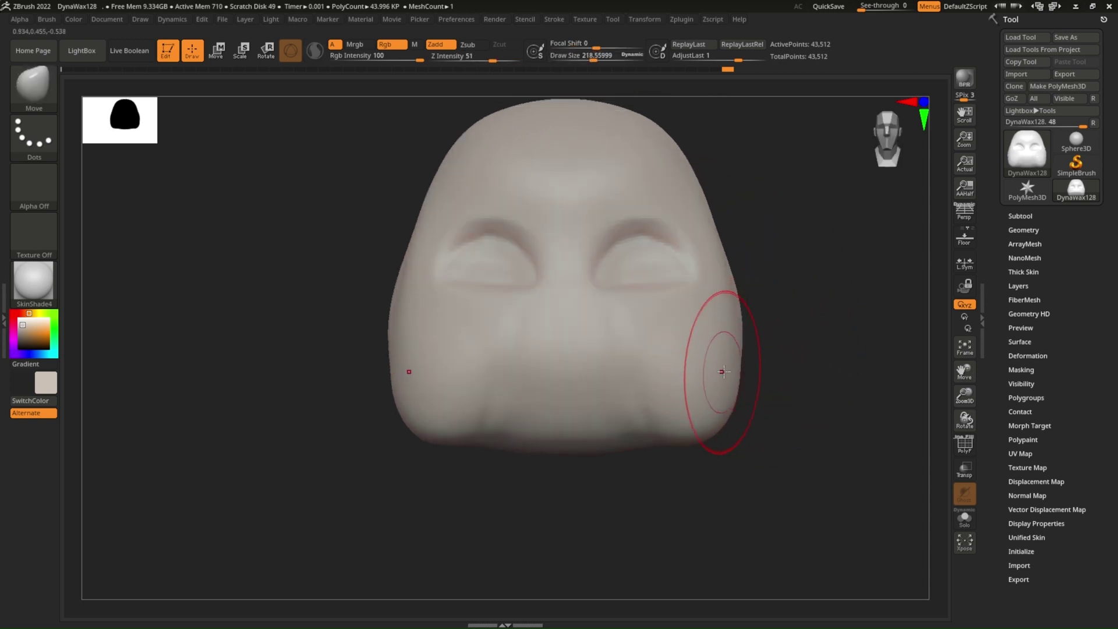
{"action": "mouse_move", "coordinate": [734, 367]}
{"action": "left_mouse_down"}
{"action": "mouse_move", "coordinate": [745, 368]}
{"action": "mouse_move", "coordinate": [745, 344]}
{"action": "left_mouse_up"}
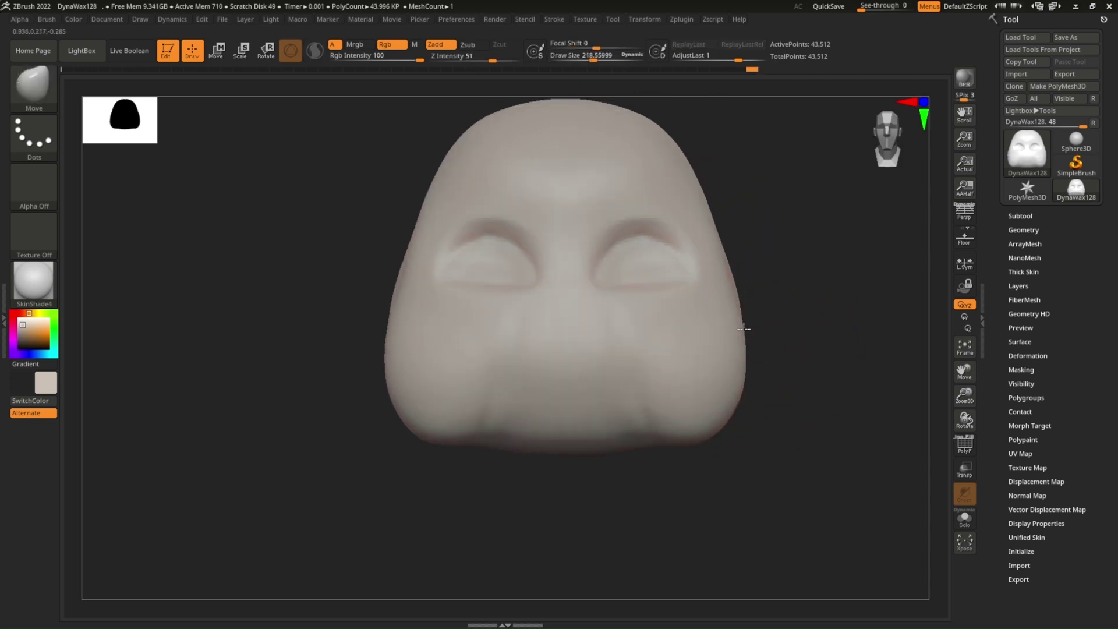
Step: Shrink the brush to about 130 and try smoothing the lower face, then undo it
{"action": "right_click_drag", "start_coordinate": [693, 447], "coordinate": [748, 362], "text": "alt"}
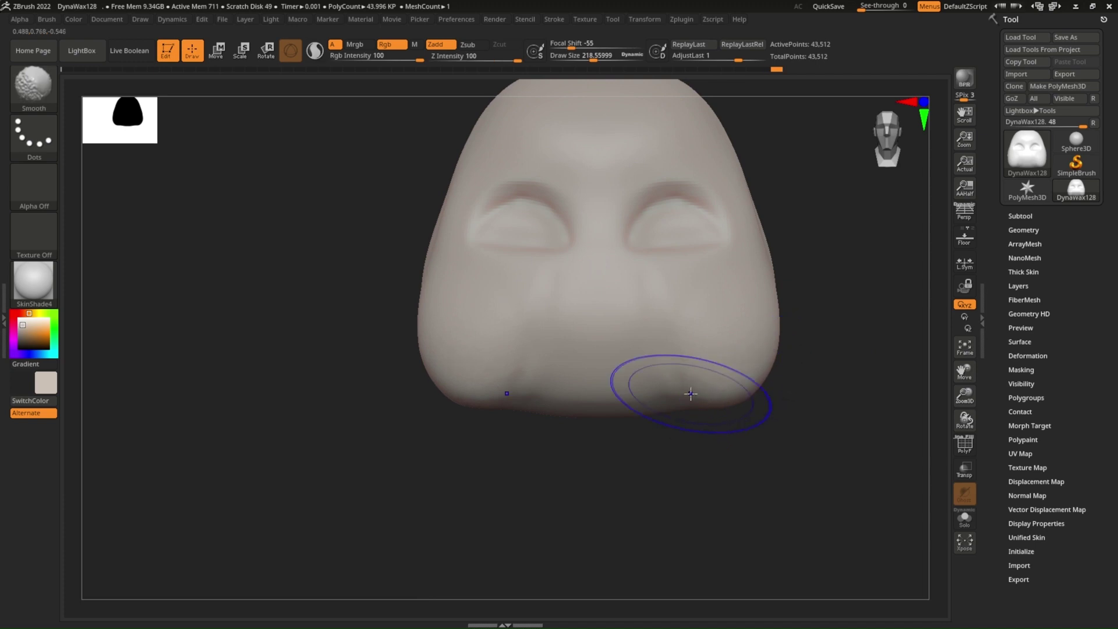
{"action": "right_click_drag", "start_coordinate": [602, 406], "coordinate": [596, 392]}
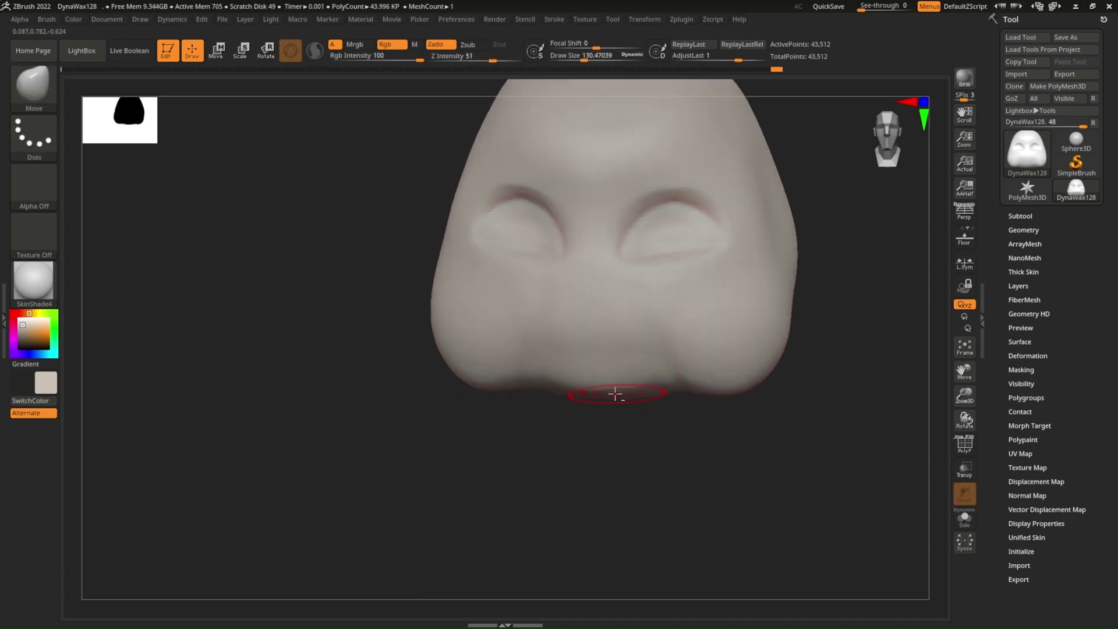
{"action": "left_click_drag", "start_coordinate": [623, 390], "coordinate": [620, 381], "text": "shift"}
{"action": "key", "text": "ctrl+z"}
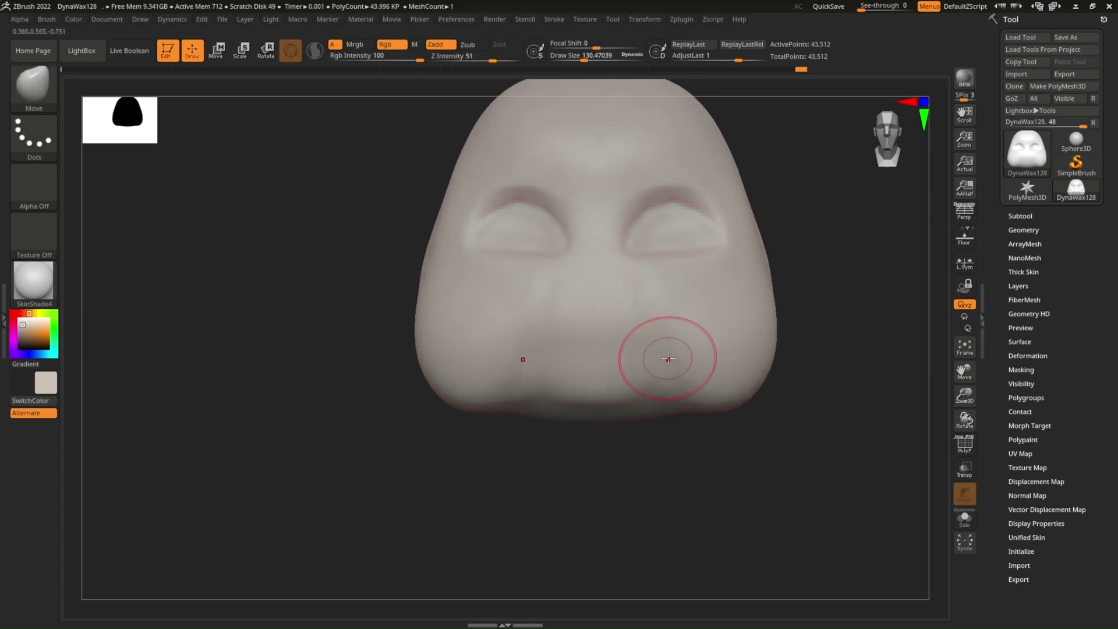
Step: Switch to the DamStandard brush at size about 72
{"action": "key", "text": "b"}
{"action": "key", "text": "d"}
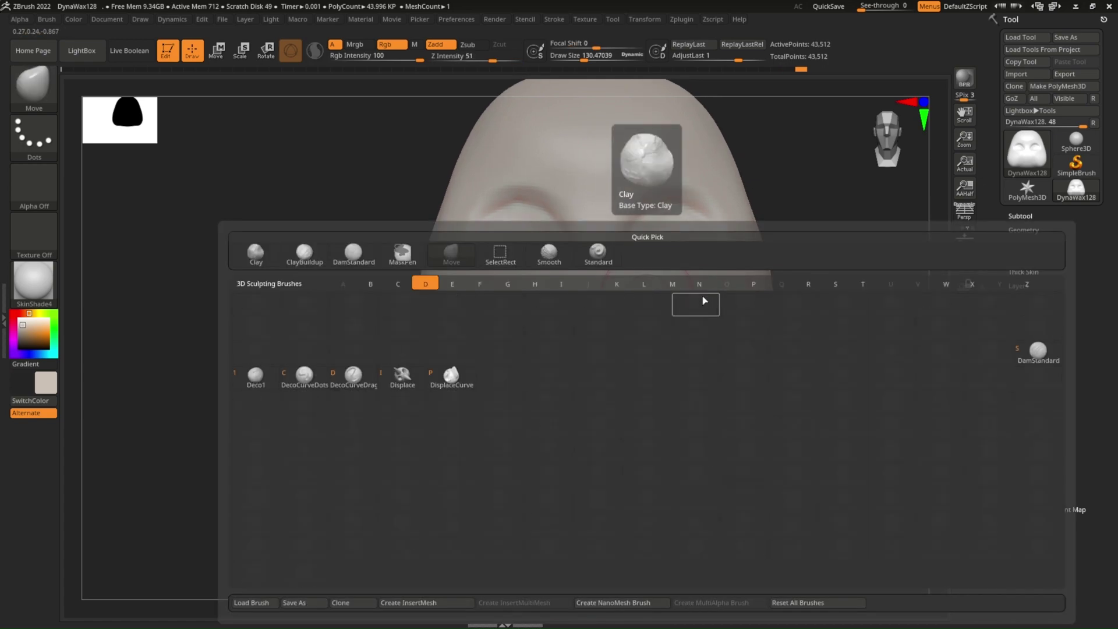
{"action": "key", "text": "s"}
{"action": "key", "text": "s"}
{"action": "left_click_drag", "start_coordinate": [639, 335], "coordinate": [634, 335]}
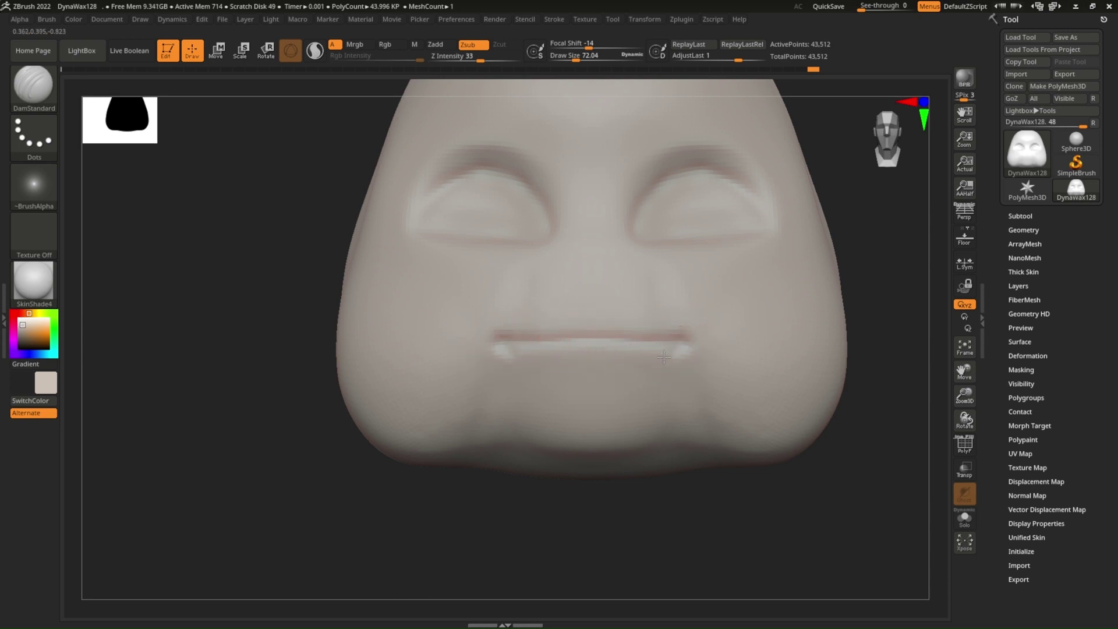
Step: Carve a rounded smile crease, widen it into an open mouth, and mask it
{"action": "mouse_move", "coordinate": [615, 379]}
{"action": "left_mouse_down"}
{"action": "mouse_move", "coordinate": [524, 369]}
{"action": "mouse_move", "coordinate": [566, 384]}
{"action": "left_mouse_up"}
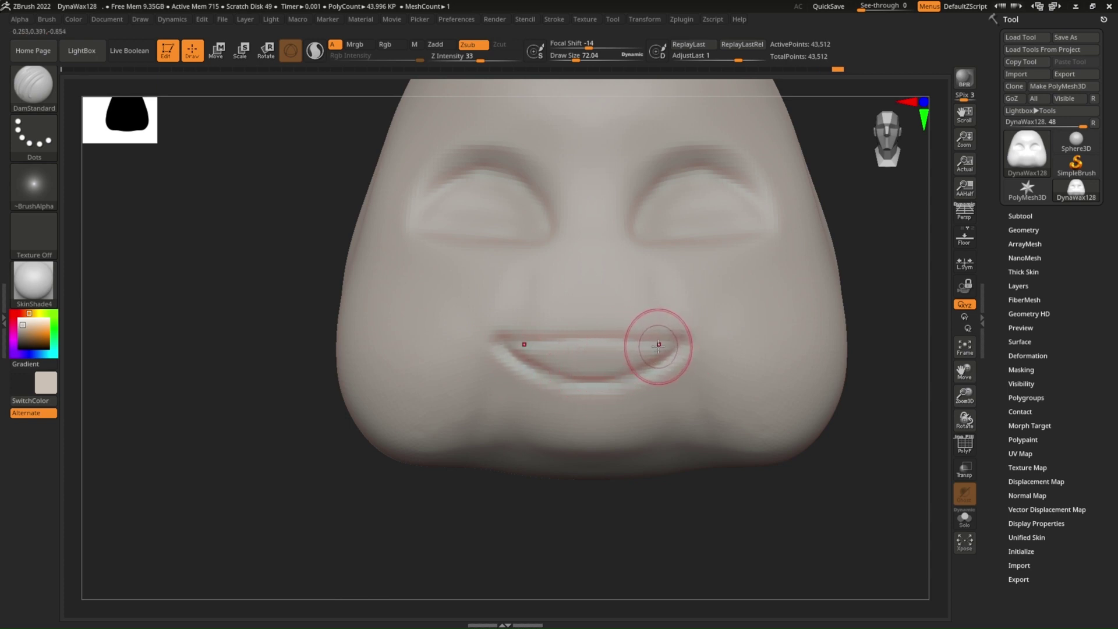
{"action": "mouse_move", "coordinate": [644, 362]}
{"action": "left_mouse_down", "text": "shift"}
{"action": "mouse_move", "coordinate": [599, 362]}
{"action": "mouse_move", "coordinate": [629, 362]}
{"action": "left_mouse_up", "text": "shift"}
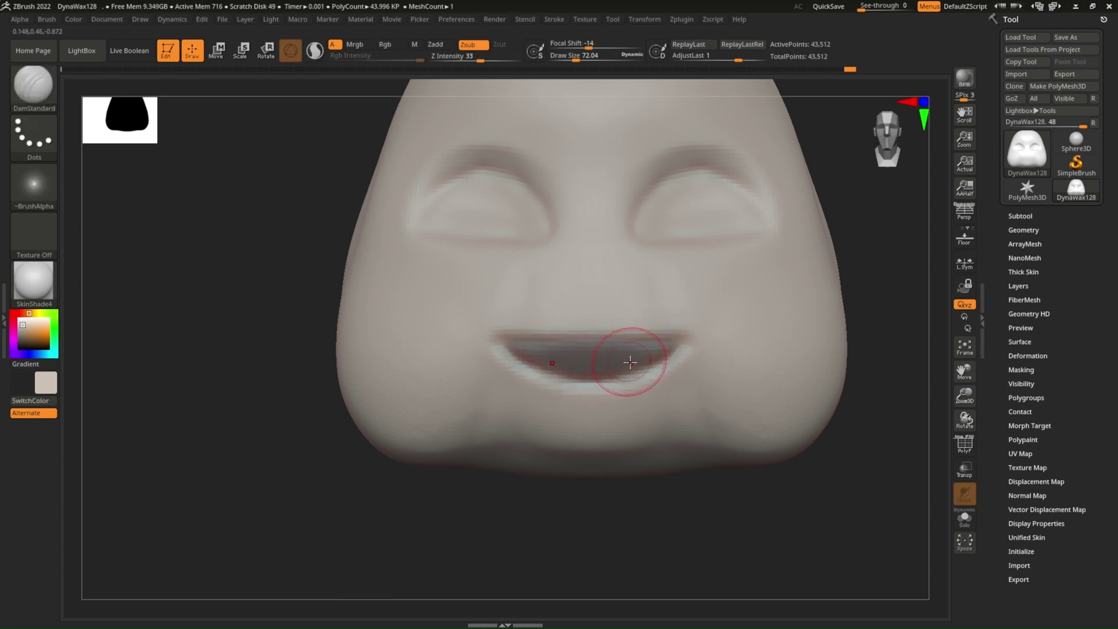
{"action": "key", "text": "ctrl"}
{"action": "mouse_move", "coordinate": [574, 467]}
{"action": "left_mouse_down"}
{"action": "mouse_move", "coordinate": [531, 499]}
{"action": "mouse_move", "coordinate": [571, 474]}
{"action": "left_mouse_up"}
Step: Move the masked mouth higher with the Transpose Move gizmo, then remesh the head
{"action": "key", "text": "w"}
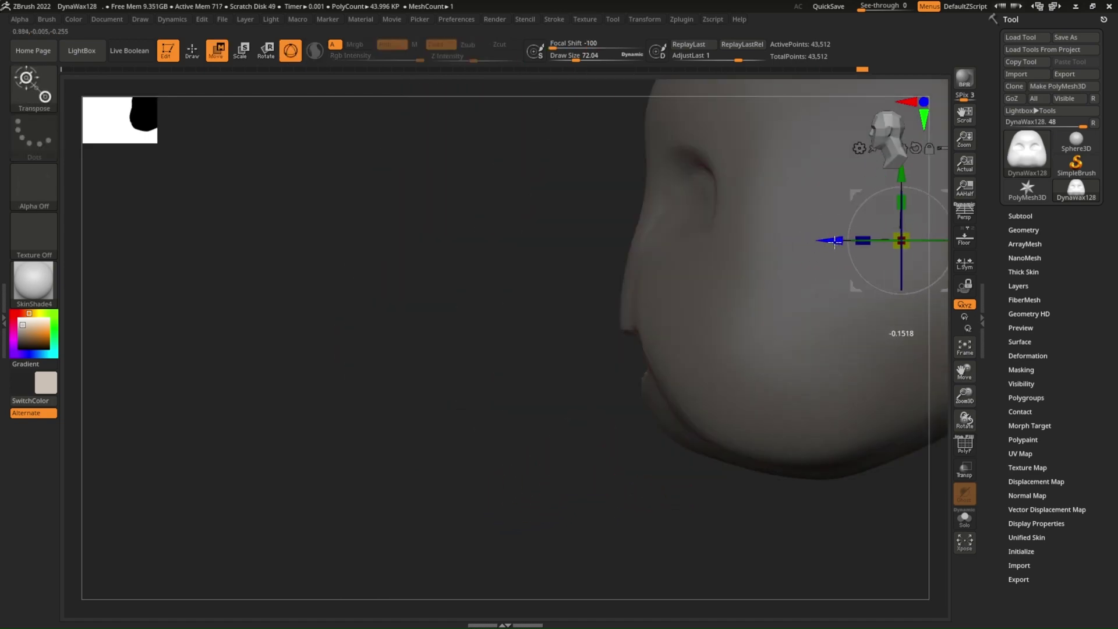
{"action": "key", "text": "f"}
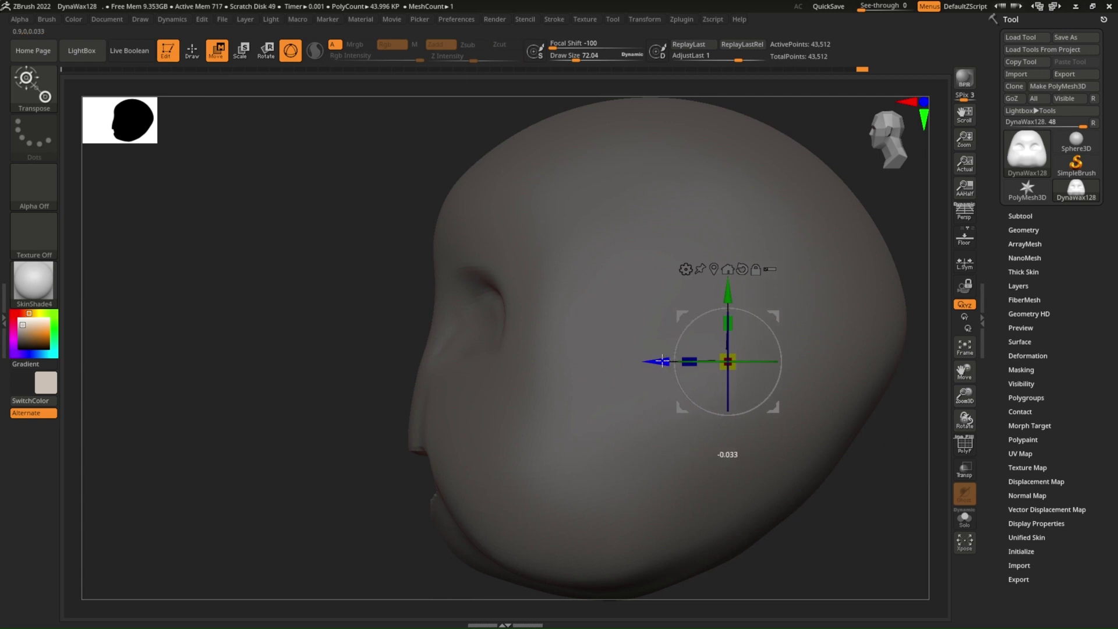
{"action": "left_click", "coordinate": [449, 469]}
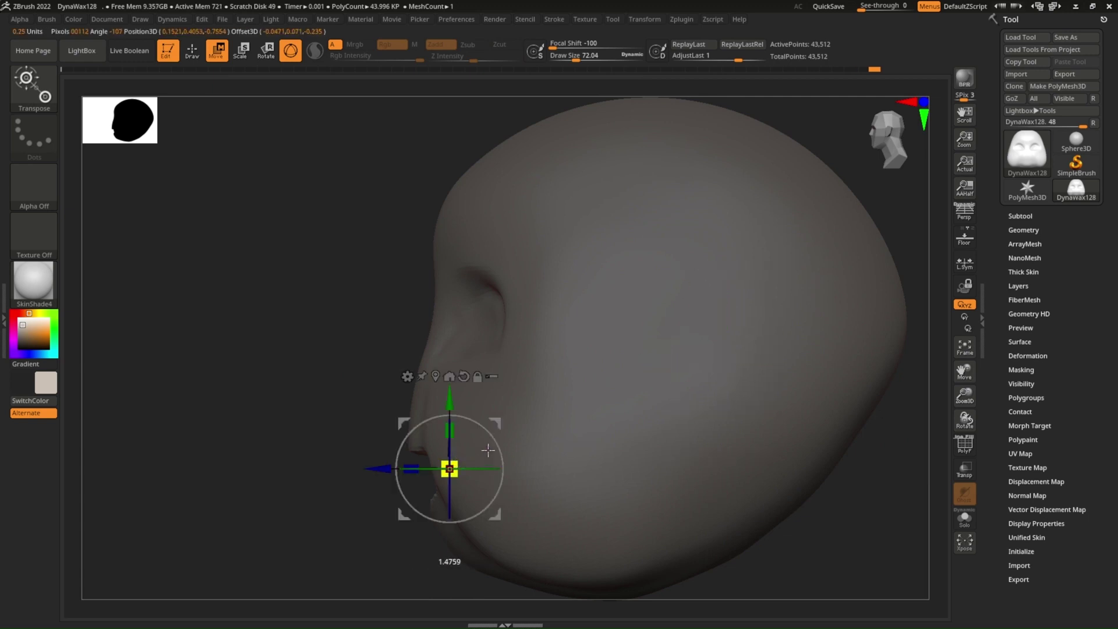
{"action": "mouse_move", "coordinate": [512, 442]}
{"action": "left_mouse_down"}
{"action": "mouse_move", "coordinate": [599, 425]}
{"action": "mouse_move", "coordinate": [798, 329]}
{"action": "mouse_move", "coordinate": [636, 270]}
{"action": "mouse_move", "coordinate": [635, 256]}
{"action": "left_mouse_up"}
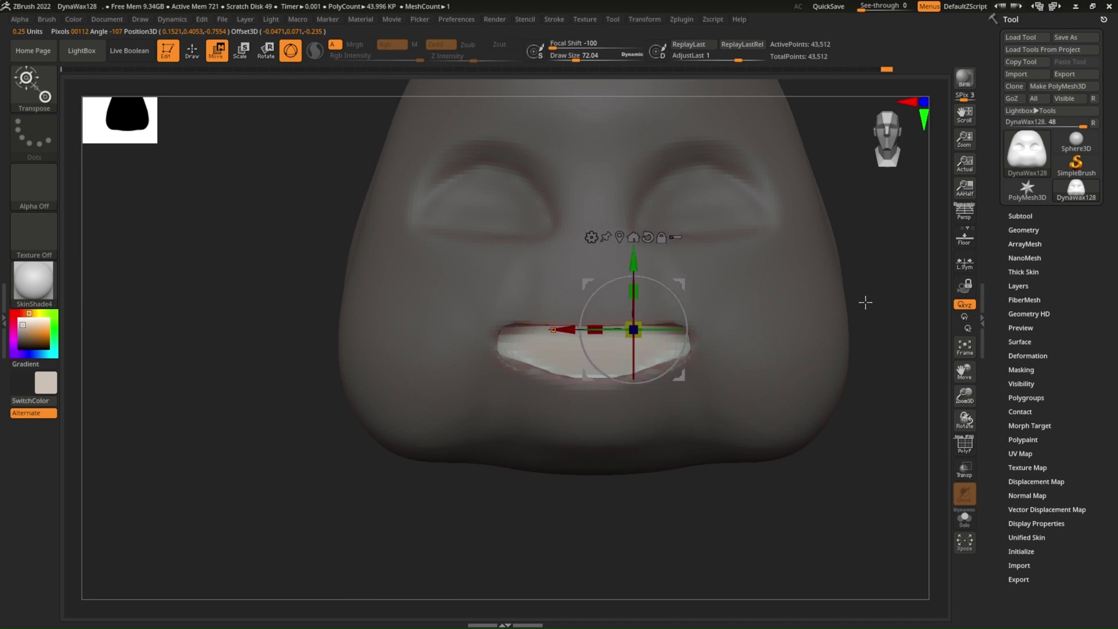
{"action": "left_click_drag", "start_coordinate": [863, 302], "coordinate": [887, 295], "text": "ctrl"}
{"action": "key", "text": "ctrl+z"}
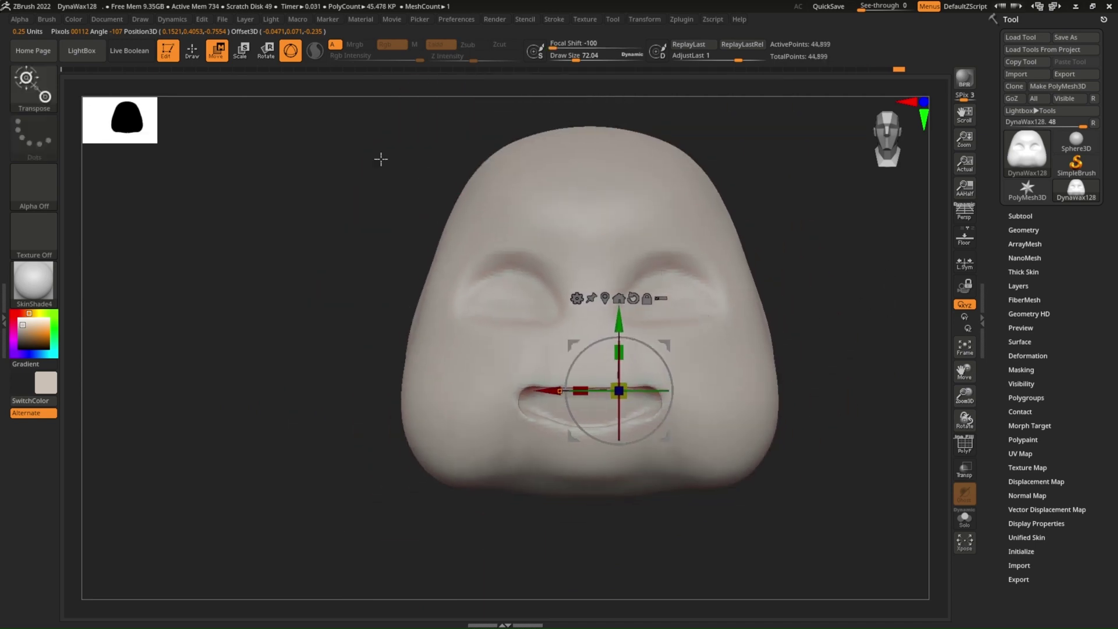
{"action": "key", "text": "q"}
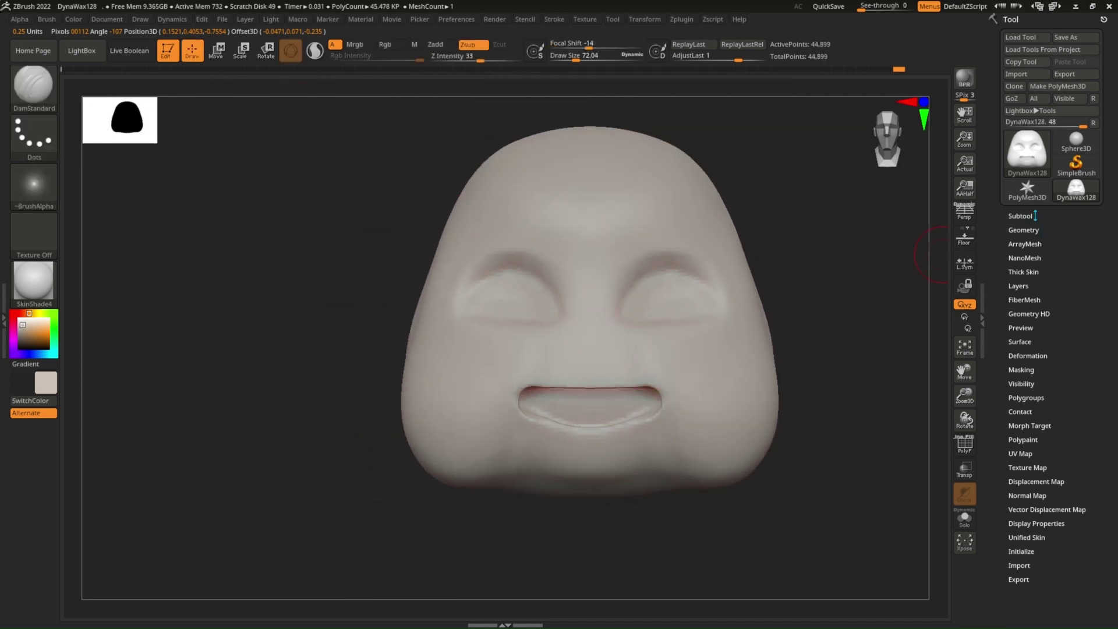
{"action": "left_click", "coordinate": [1035, 216]}
Step: Append a Sphere3D subtool and select it with the transform gizmo active
{"action": "left_click", "coordinate": [1074, 456]}
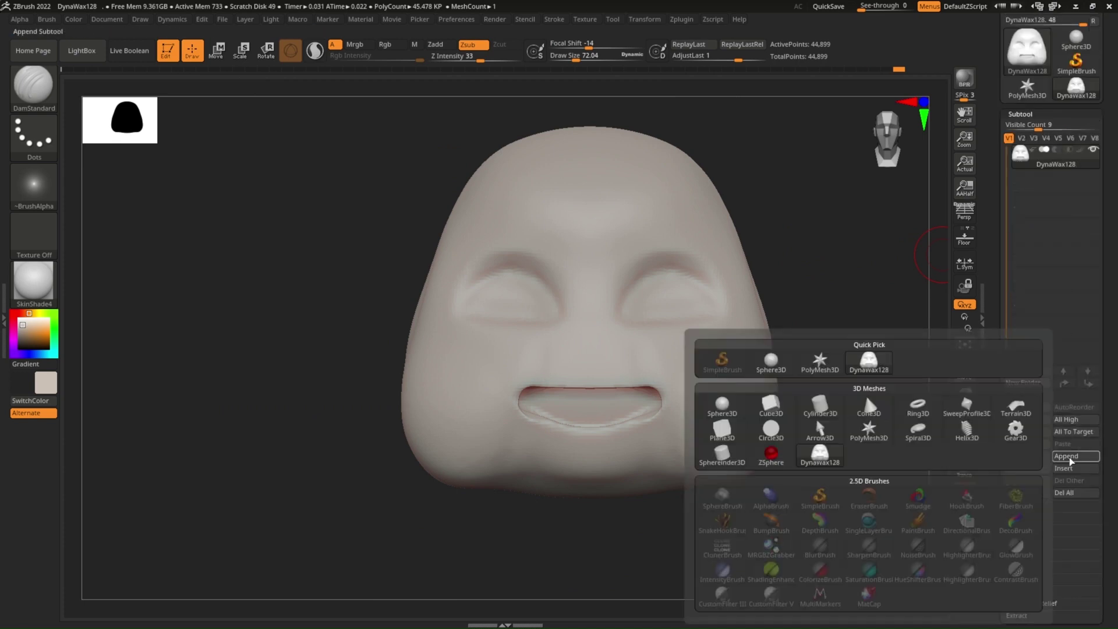
{"action": "left_click", "coordinate": [732, 407]}
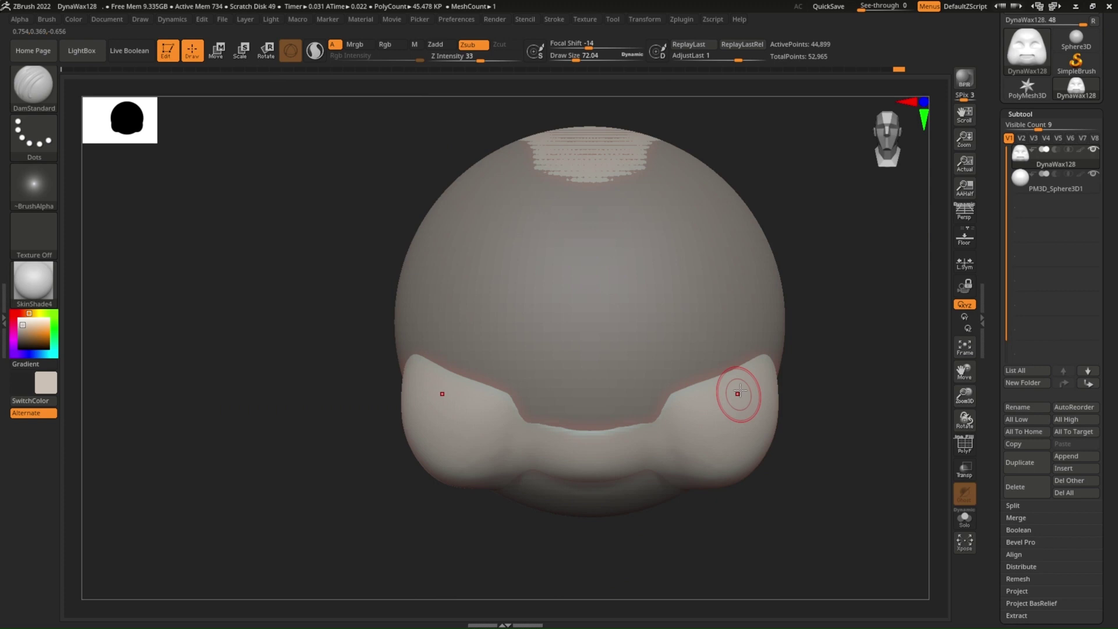
{"action": "left_click", "coordinate": [646, 340], "text": "alt"}
{"action": "key", "text": "r"}
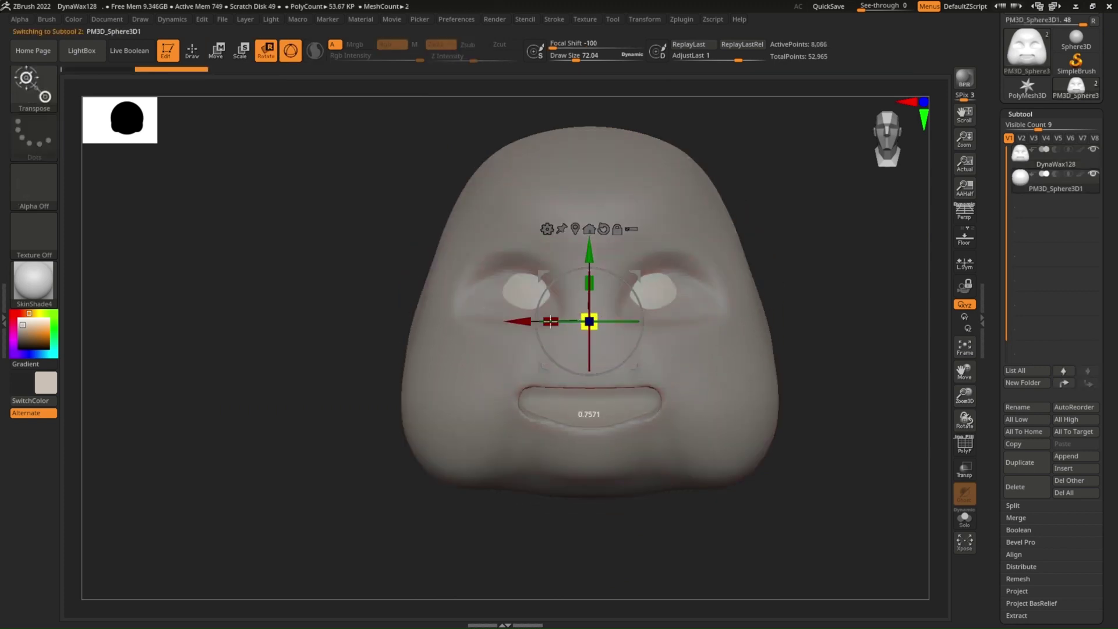
Step: Position the sphere just above the mouth and stretch it into a wide oval nose
{"action": "left_click_drag", "start_coordinate": [501, 320], "coordinate": [597, 320]}
{"action": "left_click_drag", "start_coordinate": [469, 320], "coordinate": [643, 319]}
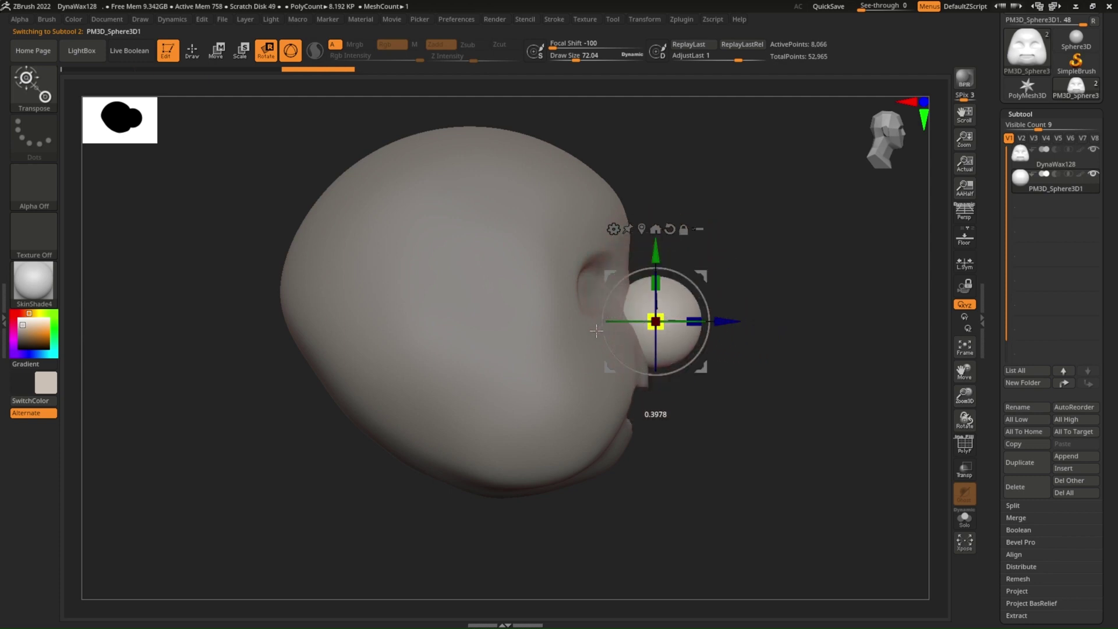
{"action": "mouse_move", "coordinate": [785, 357]}
{"action": "left_mouse_down", "text": "shift"}
{"action": "mouse_move", "coordinate": [541, 357]}
{"action": "mouse_move", "coordinate": [547, 349]}
{"action": "left_mouse_up", "text": "shift"}
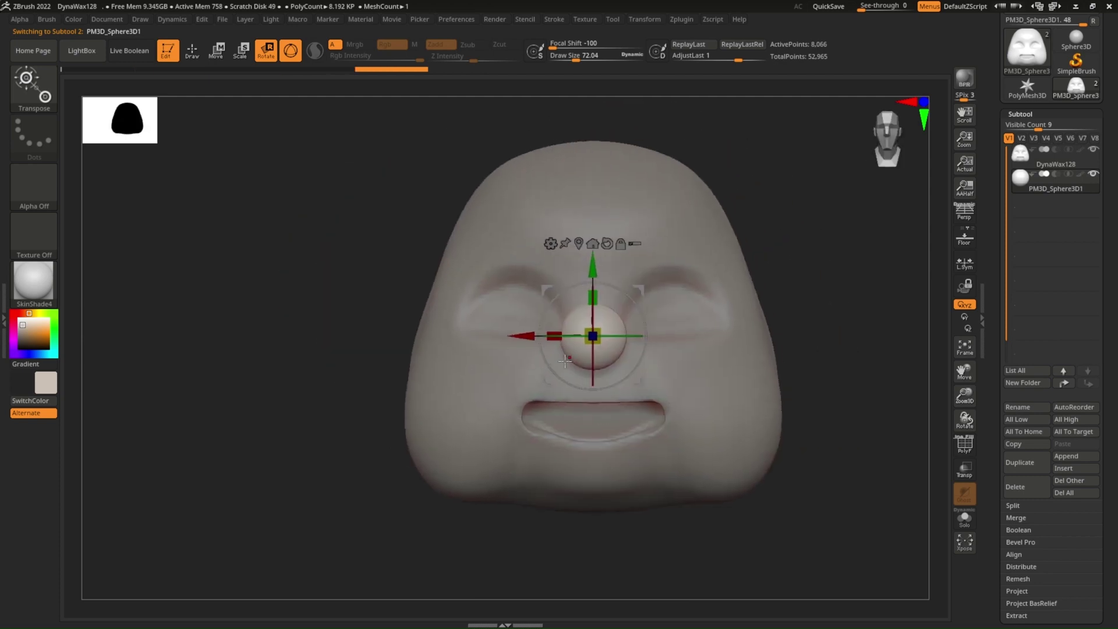
{"action": "scroll", "coordinate": [582, 320], "scroll_direction": "up", "scroll_amount": 3}
{"action": "left_click_drag", "start_coordinate": [584, 256], "coordinate": [586, 279]}
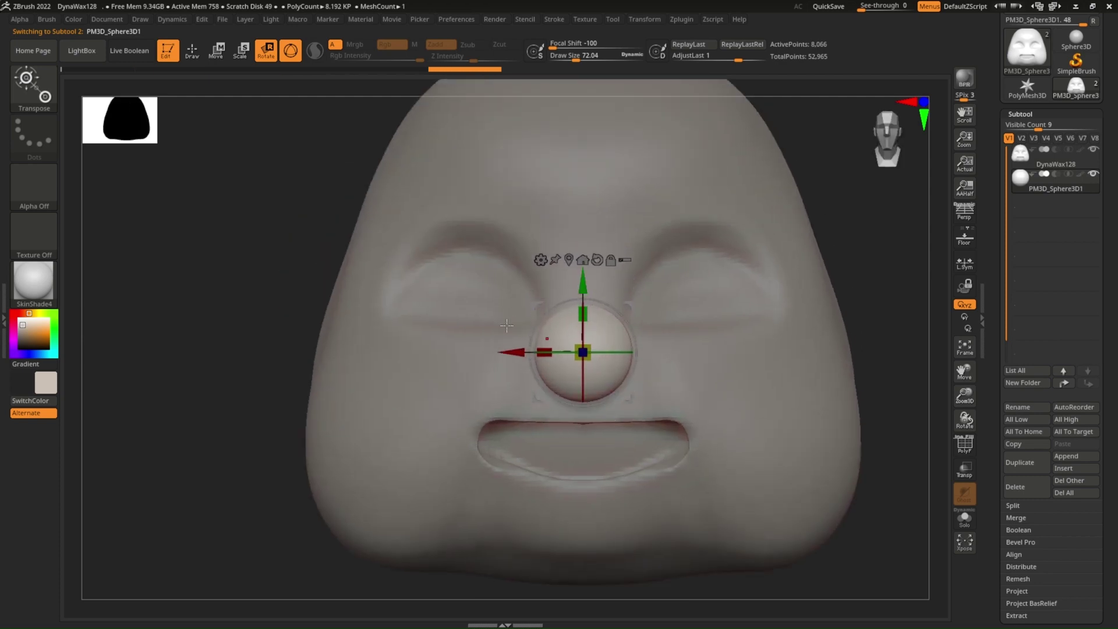
{"action": "left_click_drag", "start_coordinate": [544, 352], "coordinate": [506, 347]}
{"action": "left_click_drag", "start_coordinate": [581, 287], "coordinate": [581, 298]}
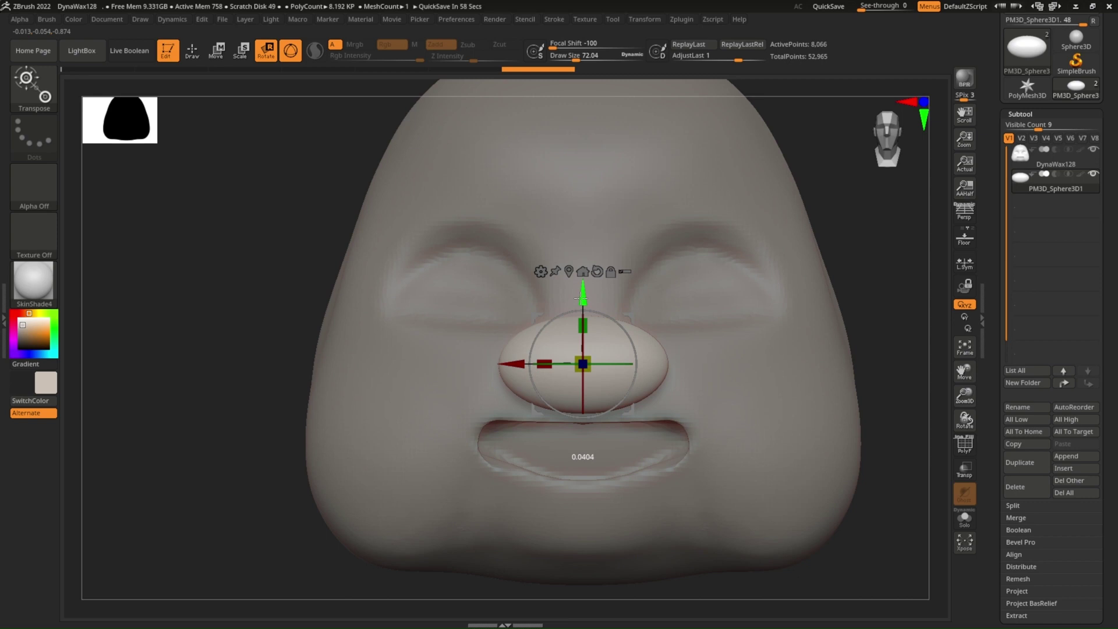
{"action": "left_click_drag", "start_coordinate": [582, 298], "coordinate": [582, 300]}
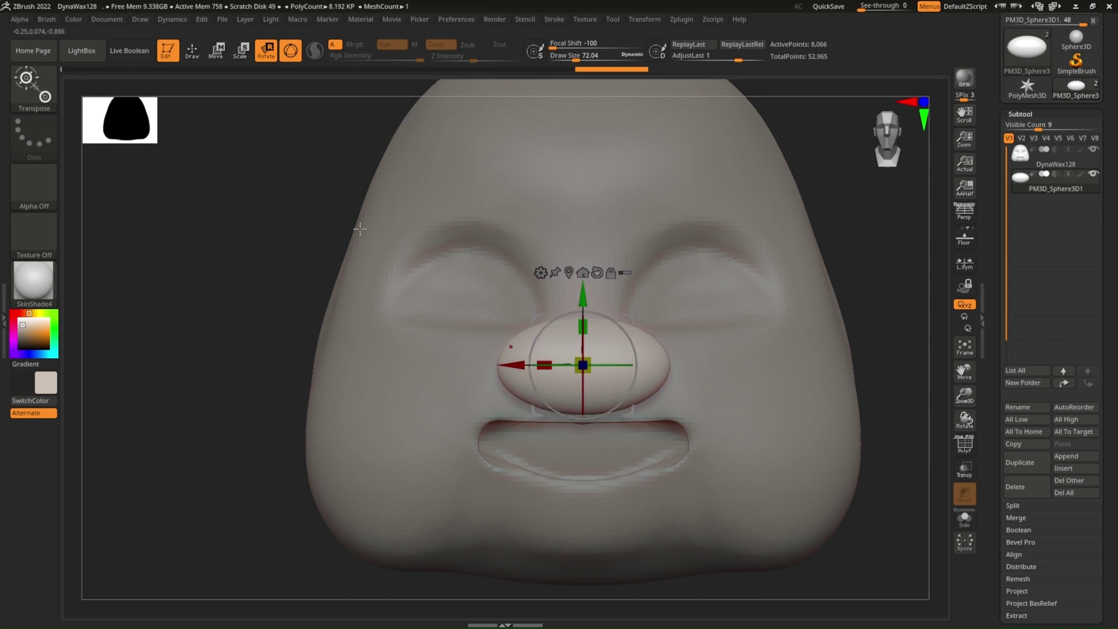
Step: With the Move brush, pull the nose top upward into a bridge and soften its tip
{"action": "key", "text": "q"}
{"action": "key", "text": "b"}
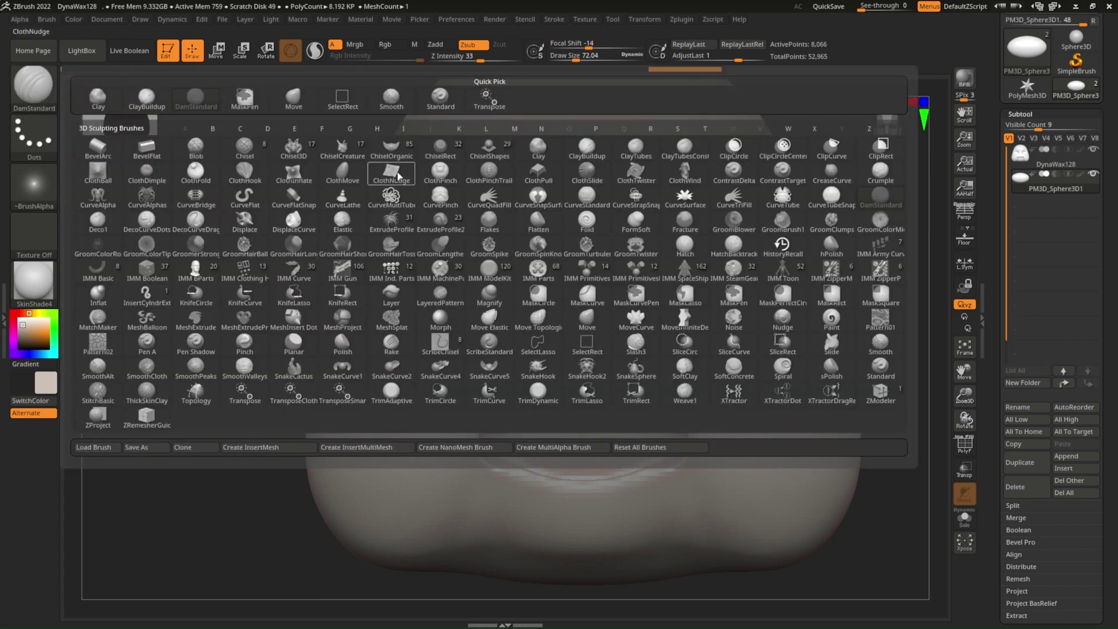
{"action": "left_click", "coordinate": [591, 319]}
{"action": "key", "text": "ctrl+z"}
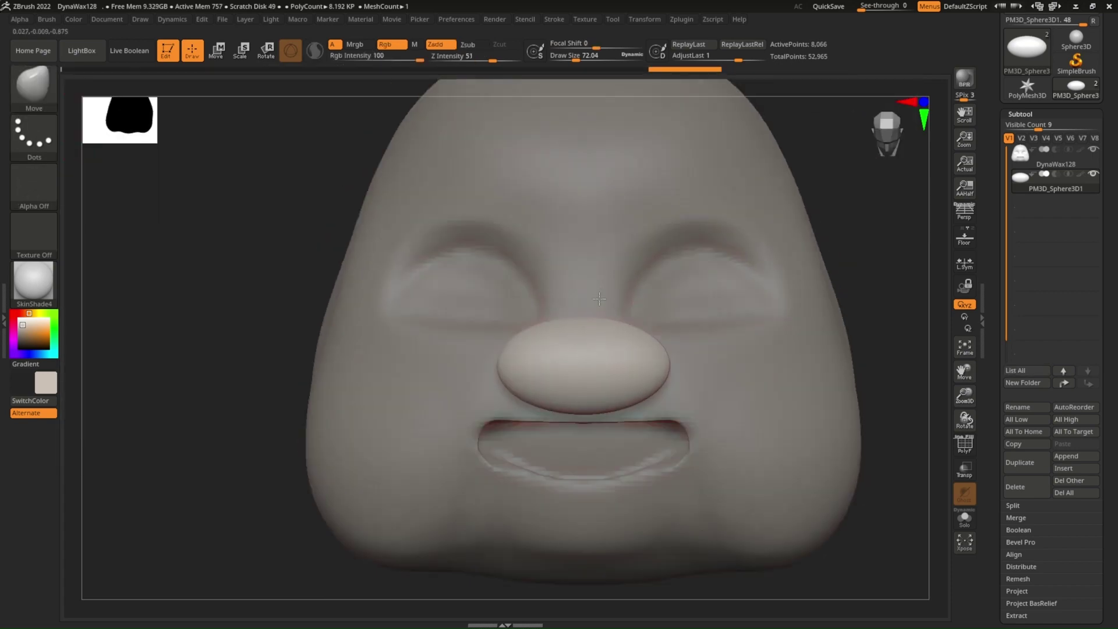
{"action": "key", "text": "ctrl+shift+z"}
{"action": "key", "text": "ctrl+z"}
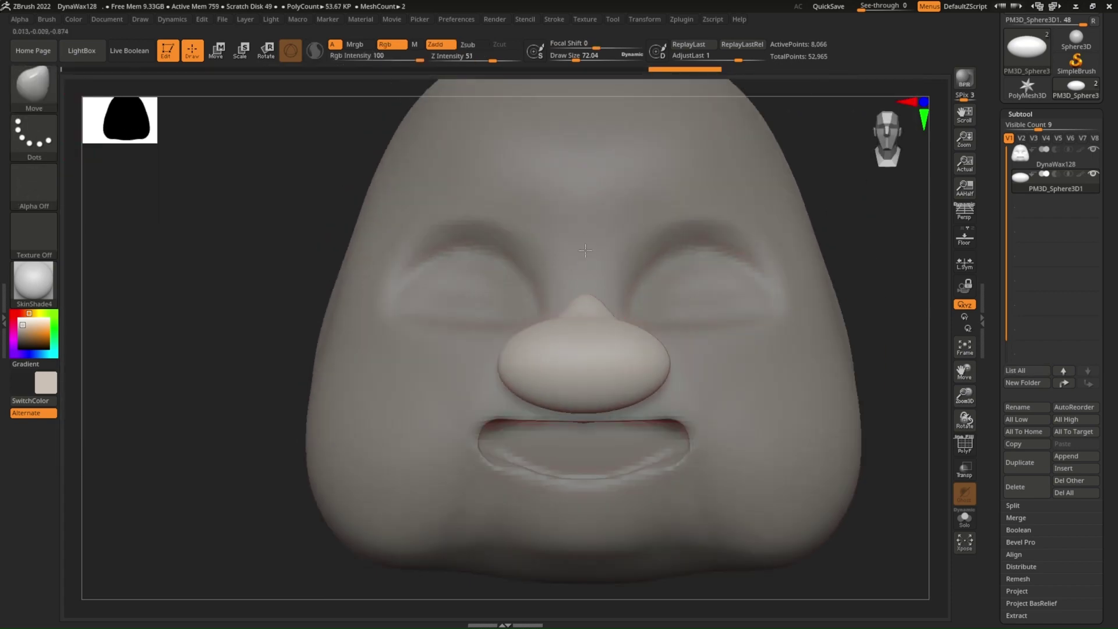
{"action": "left_click_drag", "start_coordinate": [593, 311], "coordinate": [591, 319], "text": "shift"}
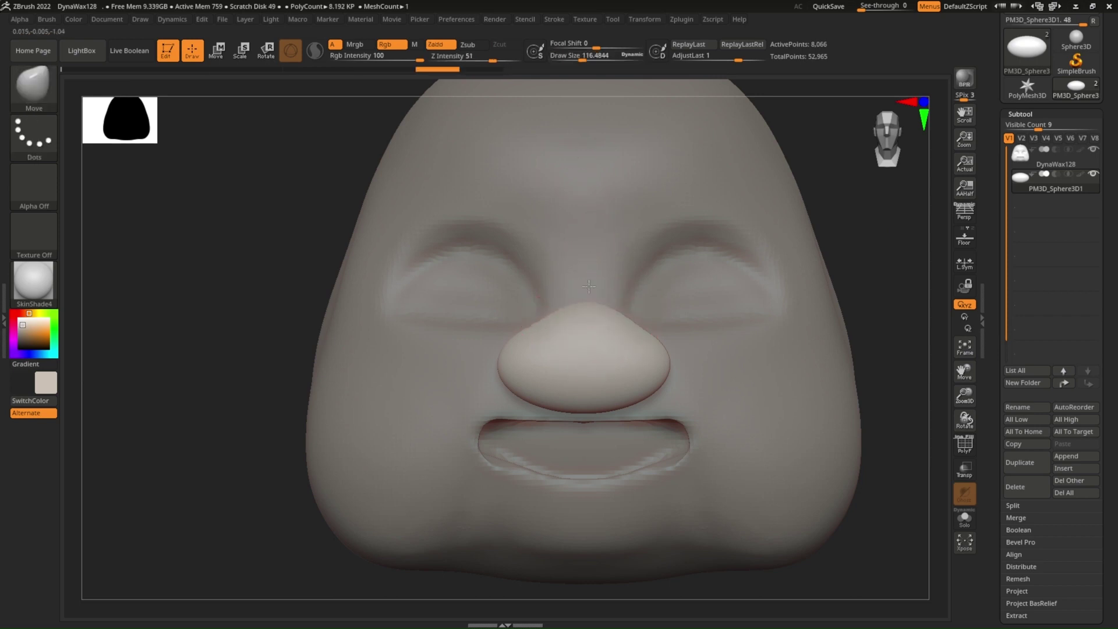
{"action": "left_click_drag", "start_coordinate": [583, 261], "coordinate": [581, 210]}
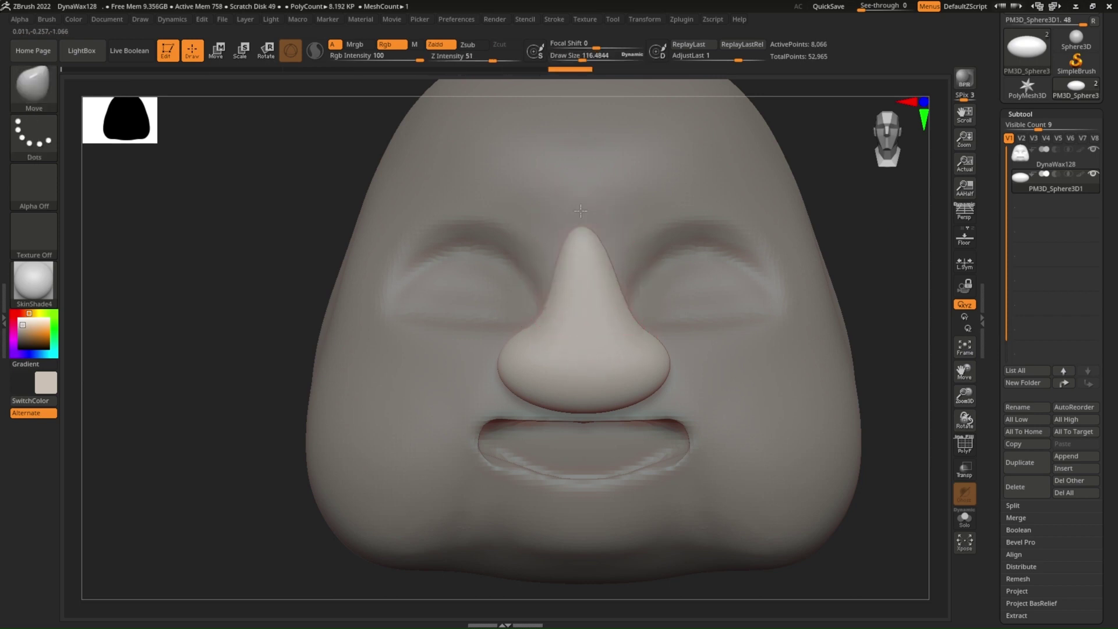
{"action": "left_click_drag", "start_coordinate": [616, 319], "coordinate": [584, 227], "text": "shift"}
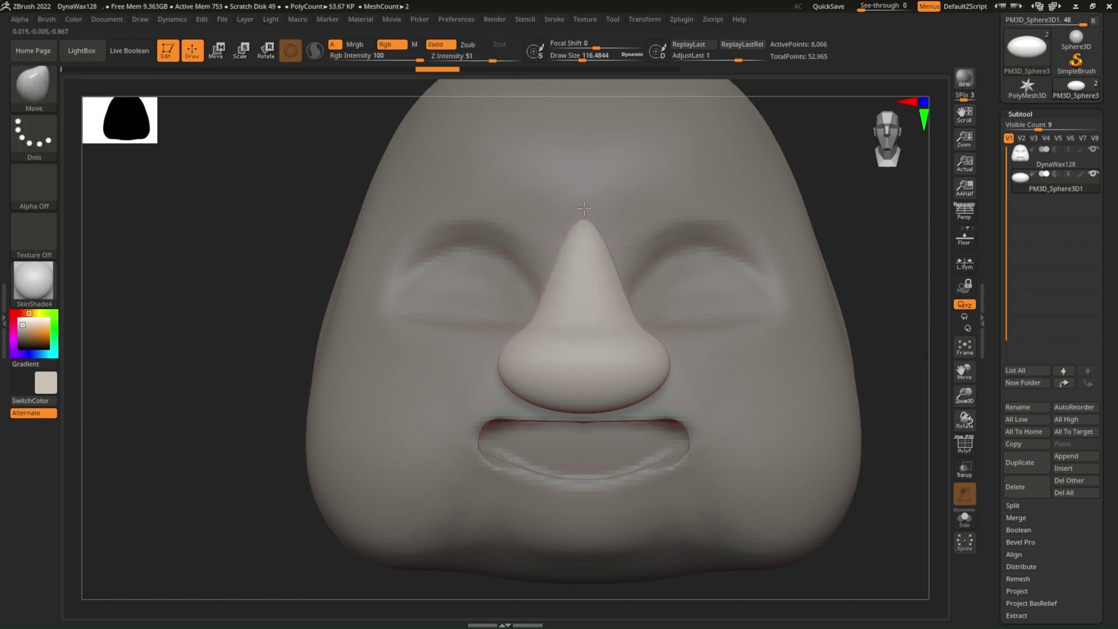
{"action": "left_click_drag", "start_coordinate": [598, 316], "coordinate": [592, 316]}
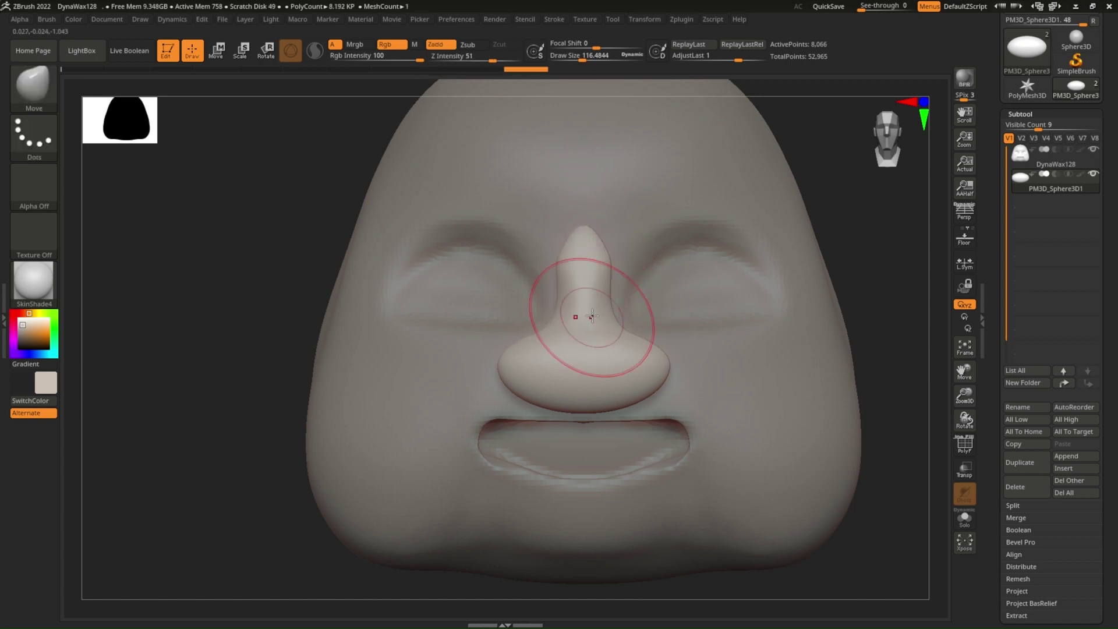
Step: Push the nose back into the face in profile, then lift its lower edge
{"action": "mouse_move", "coordinate": [605, 273]}
{"action": "right_mouse_down"}
{"action": "mouse_move", "coordinate": [527, 297]}
{"action": "mouse_move", "coordinate": [554, 297]}
{"action": "right_mouse_up"}
{"action": "key", "text": "w"}
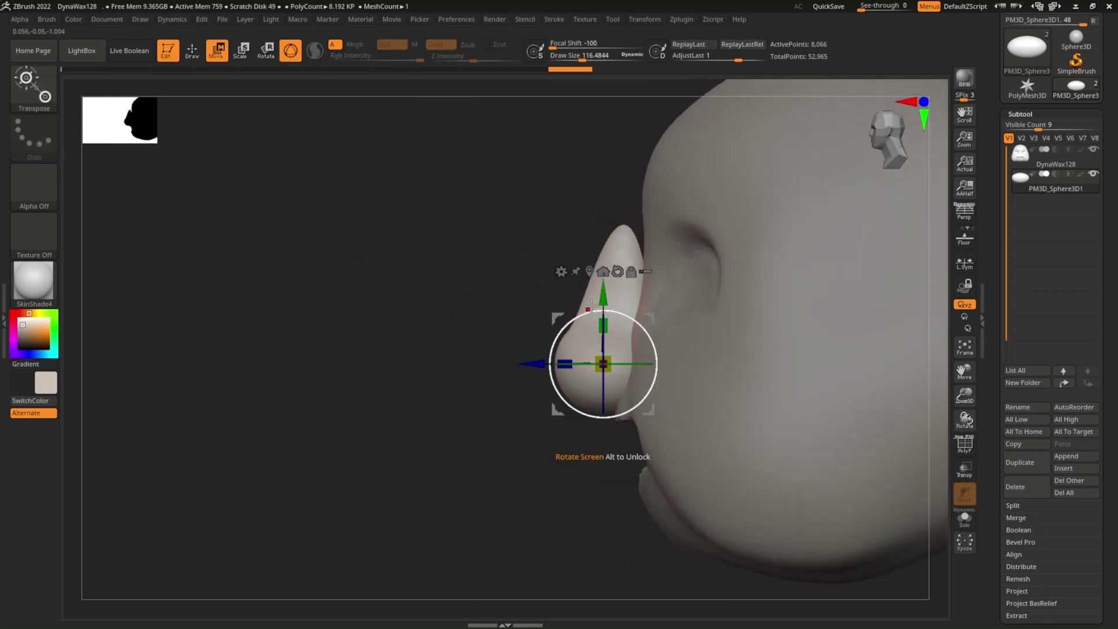
{"action": "left_click_drag", "start_coordinate": [543, 351], "coordinate": [564, 353]}
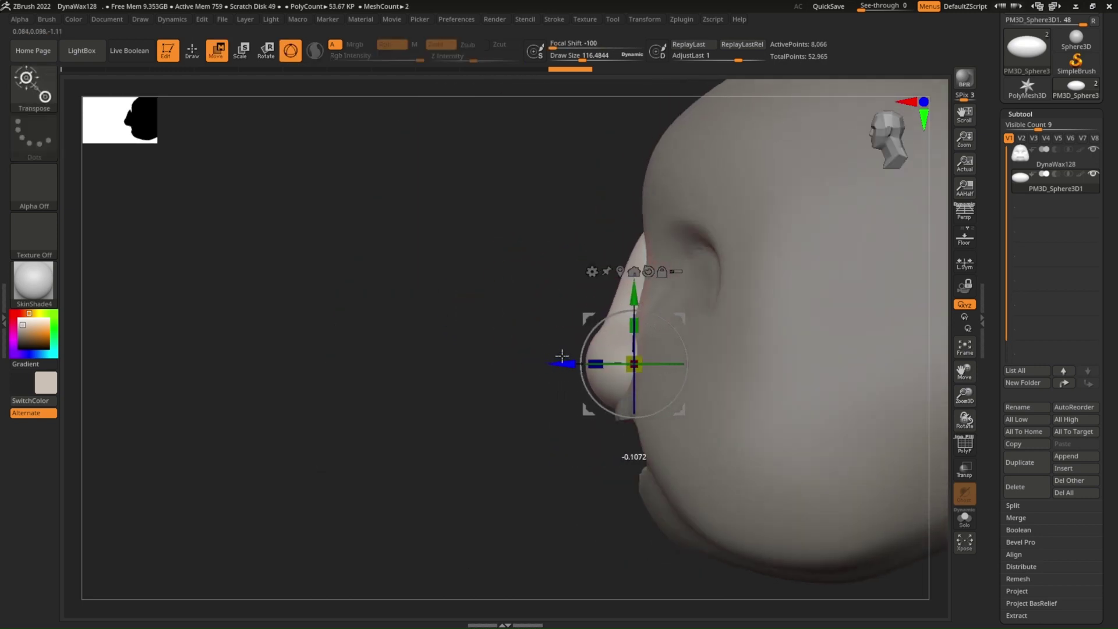
{"action": "right_click_drag", "start_coordinate": [565, 352], "coordinate": [593, 269], "text": "shift"}
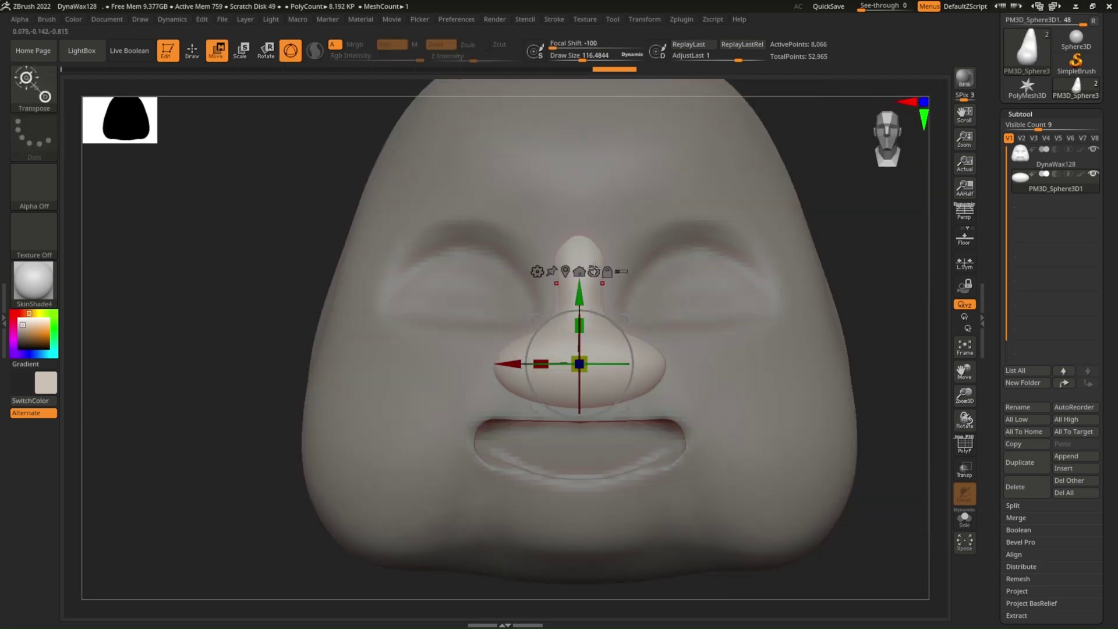
{"action": "left_click", "coordinate": [192, 51]}
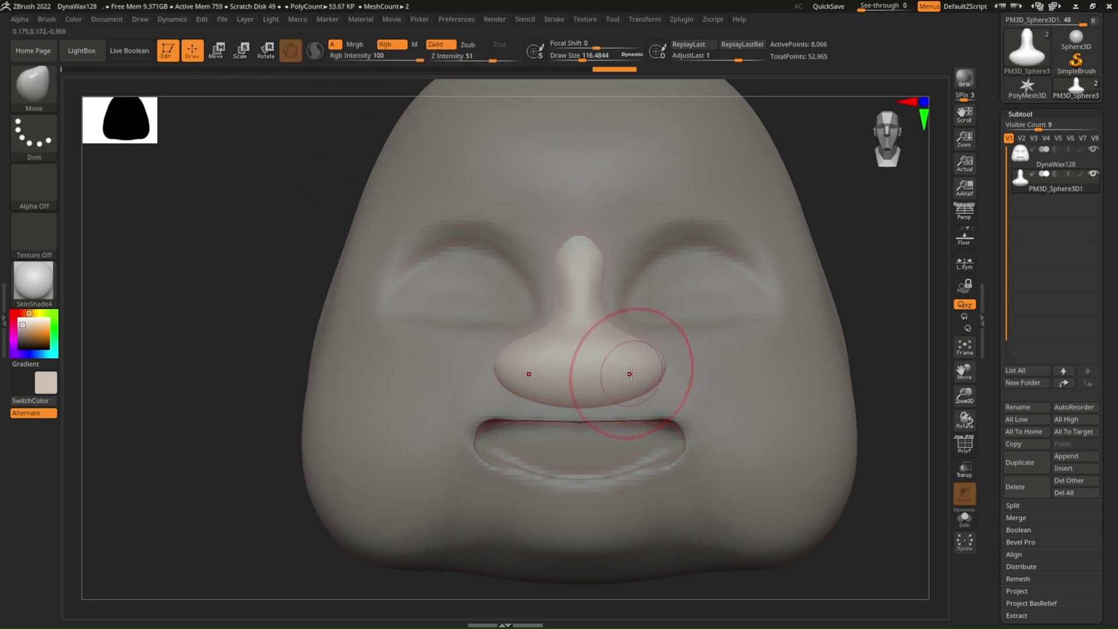
{"action": "mouse_move", "coordinate": [606, 405]}
{"action": "left_mouse_down"}
{"action": "mouse_move", "coordinate": [592, 397]}
{"action": "mouse_move", "coordinate": [654, 373]}
{"action": "mouse_move", "coordinate": [638, 341]}
{"action": "left_mouse_up"}
Step: Reselect the nose subtool and switch to the DamStandard brush
{"action": "right_click_drag", "start_coordinate": [673, 337], "coordinate": [617, 341]}
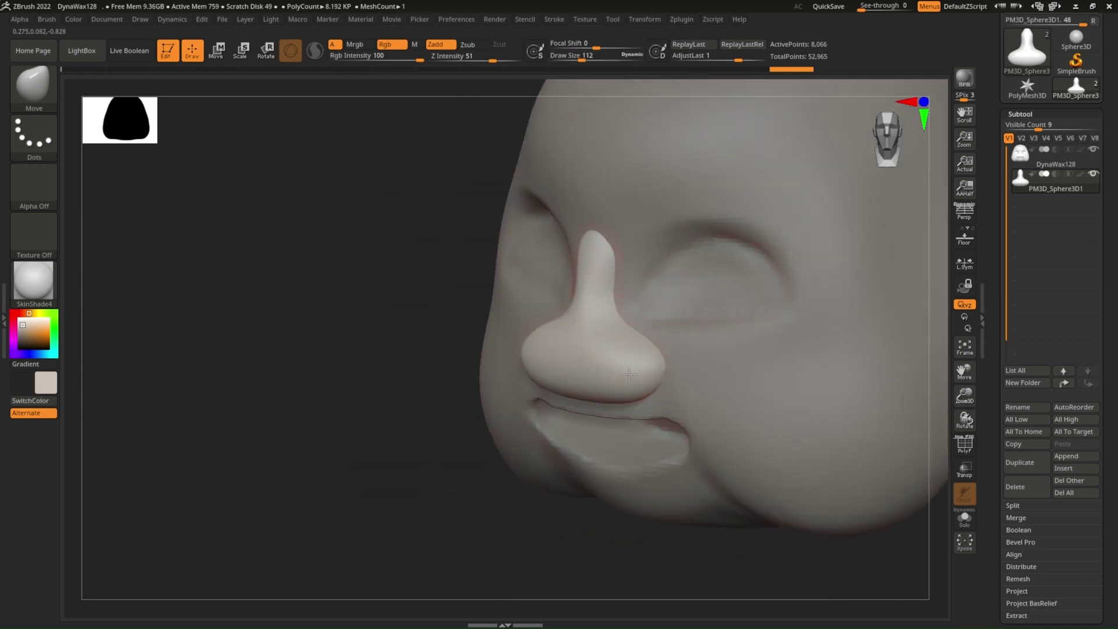
{"action": "left_click", "coordinate": [662, 342], "text": "alt"}
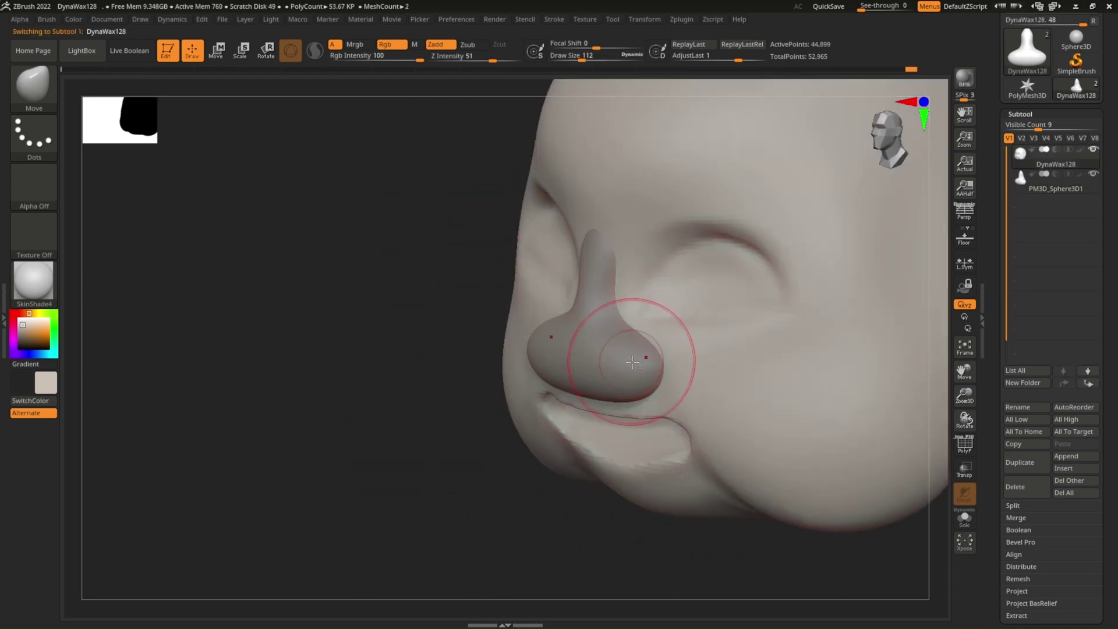
{"action": "left_click", "coordinate": [642, 356], "text": "alt"}
{"action": "right_click_drag", "start_coordinate": [654, 344], "coordinate": [599, 375], "text": "shift"}
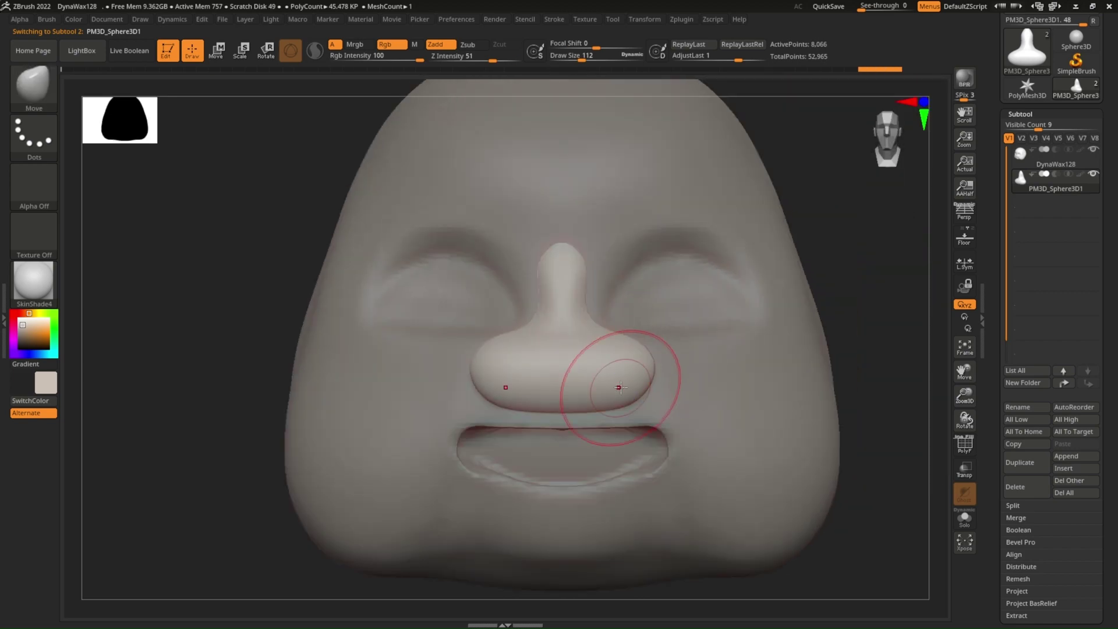
{"action": "key", "text": "b"}
{"action": "key", "text": "d"}
{"action": "key", "text": "s"}
Step: Carve a crease along the right nostril and straighten and smooth the nose bridge
{"action": "mouse_move", "coordinate": [636, 324]}
{"action": "right_mouse_down", "text": "ctrl"}
{"action": "mouse_move", "coordinate": [637, 395]}
{"action": "mouse_move", "coordinate": [679, 325]}
{"action": "mouse_move", "coordinate": [708, 302]}
{"action": "right_mouse_up", "text": "ctrl"}
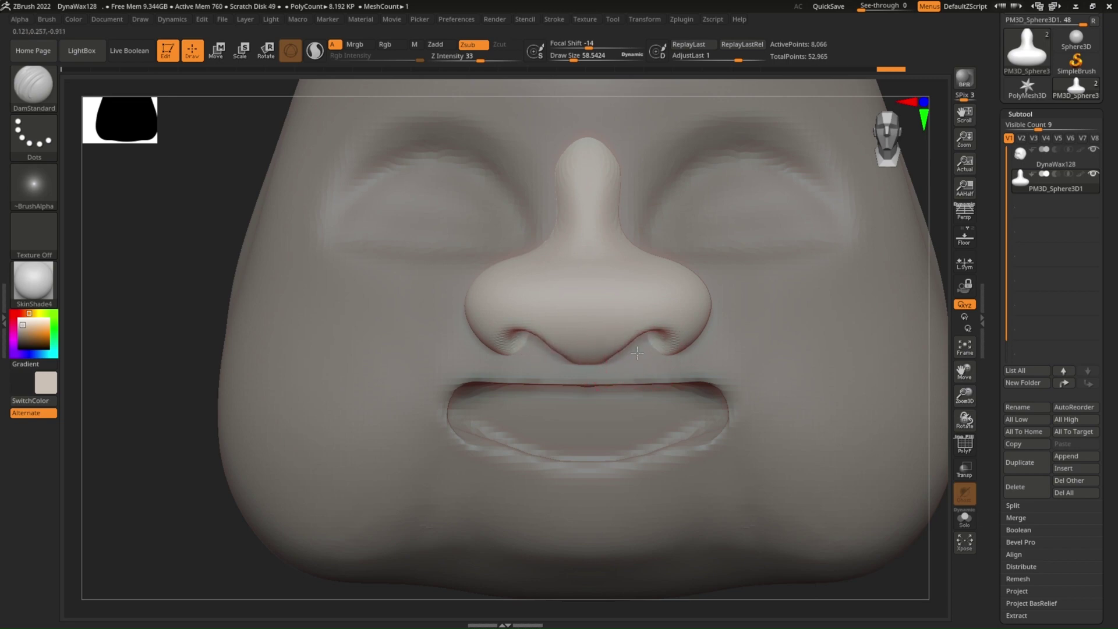
{"action": "left_click_drag", "start_coordinate": [672, 345], "coordinate": [714, 343]}
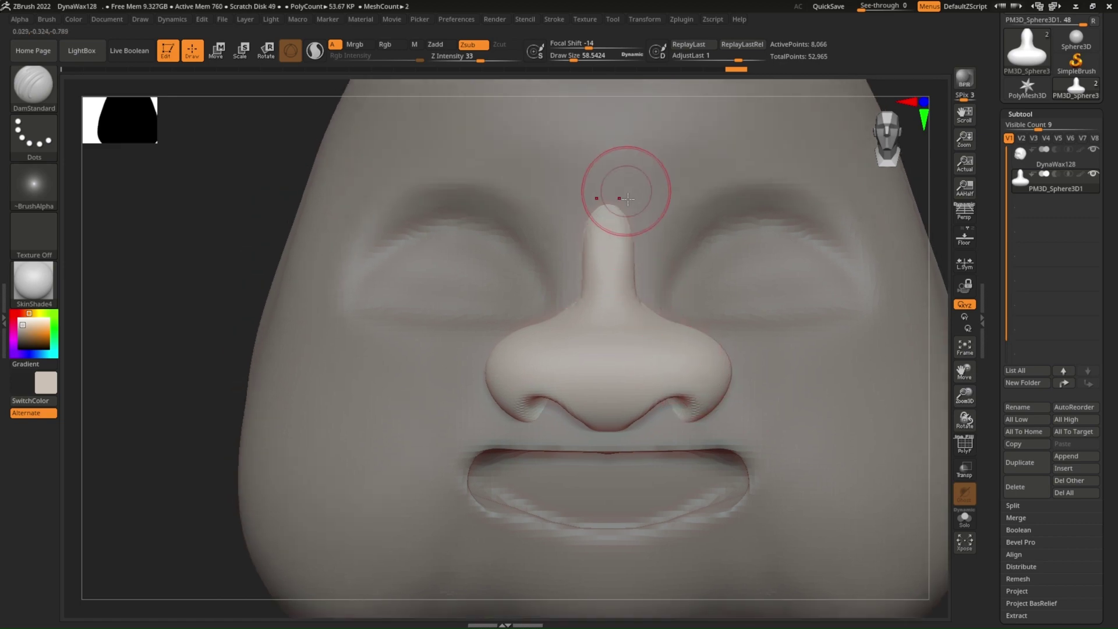
{"action": "left_click_drag", "start_coordinate": [629, 192], "coordinate": [632, 239]}
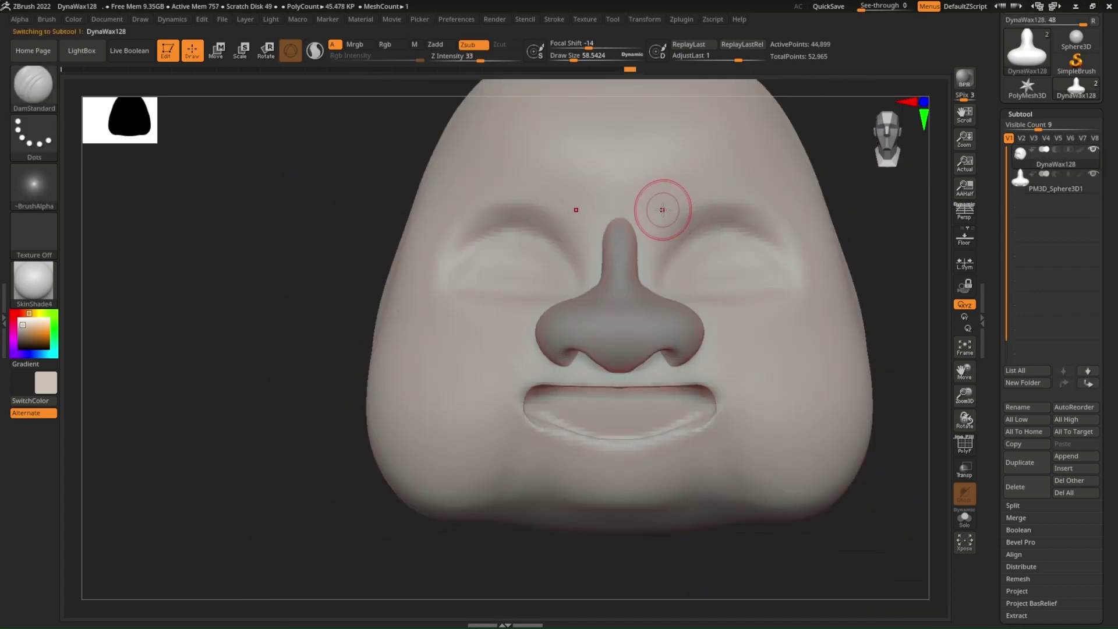
{"action": "left_click", "coordinate": [34, 85]}
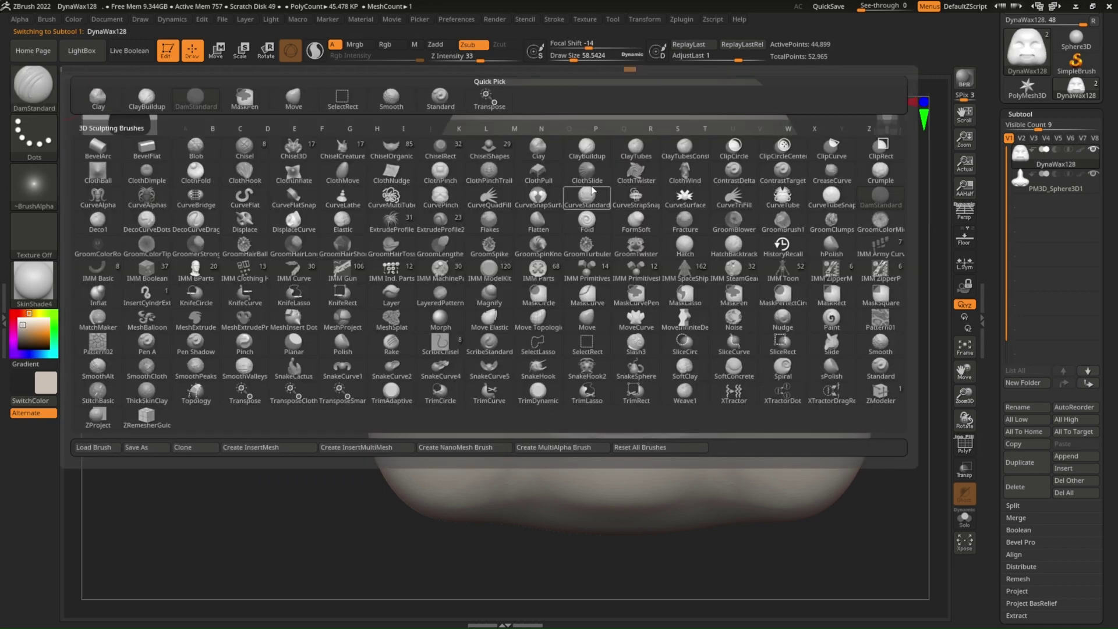
Step: Use an enlarged Clay brush to deepen the eye creases and soften the right-eye crease
{"action": "left_click", "coordinate": [538, 148]}
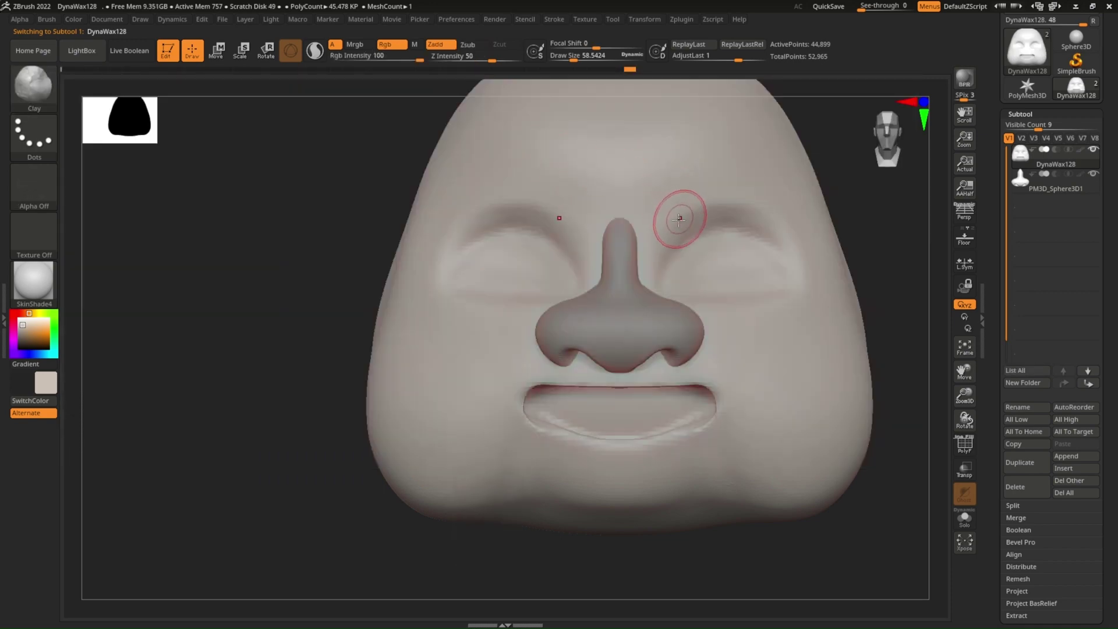
{"action": "key", "text": "bracketright"}
{"action": "key", "text": "bracketright"}
{"action": "key", "text": "bracketright"}
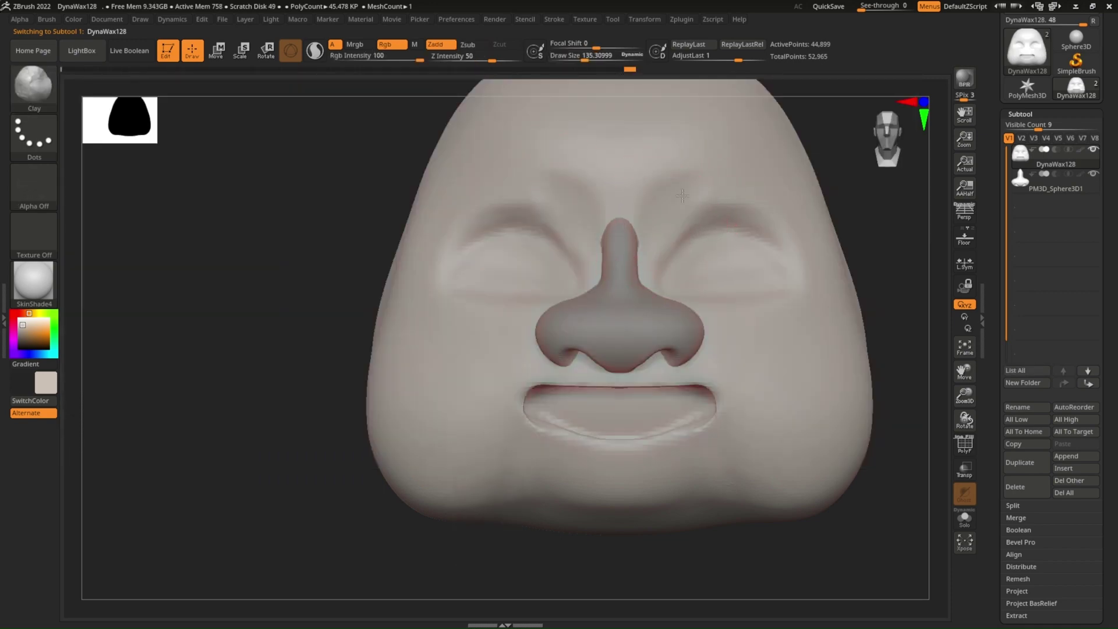
{"action": "left_click_drag", "start_coordinate": [811, 257], "coordinate": [792, 233]}
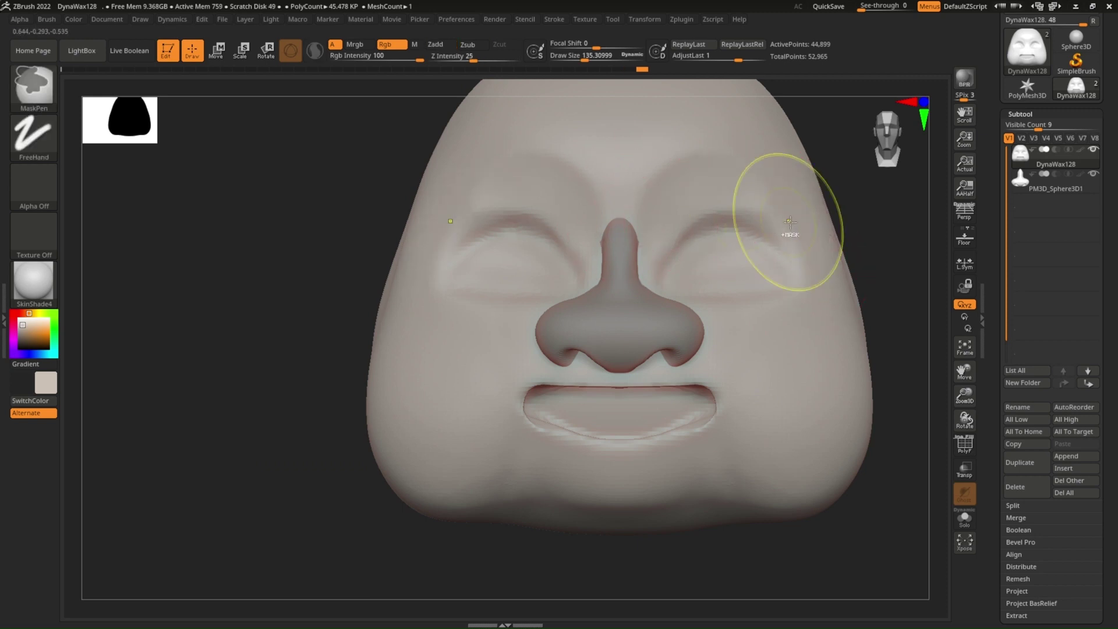
{"action": "right_click_drag", "start_coordinate": [786, 219], "coordinate": [790, 241]}
{"action": "left_click_drag", "start_coordinate": [728, 221], "coordinate": [805, 230], "text": "shift"}
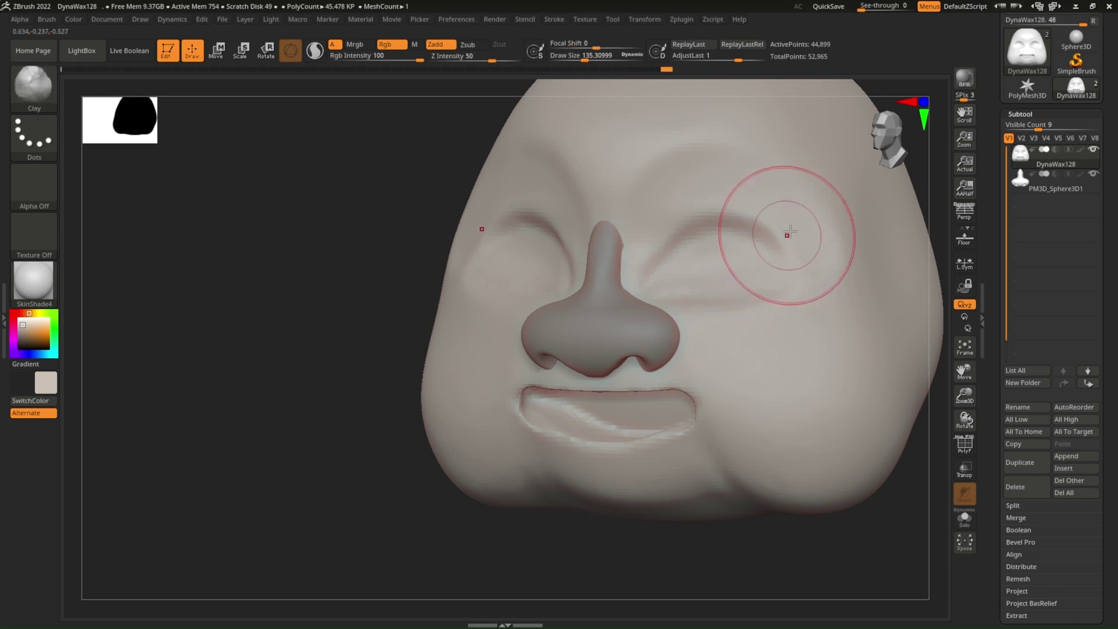
{"action": "mouse_move", "coordinate": [781, 232]}
{"action": "right_mouse_down", "text": "shift"}
{"action": "mouse_move", "coordinate": [749, 229]}
{"action": "mouse_move", "coordinate": [725, 211]}
{"action": "mouse_move", "coordinate": [722, 191]}
{"action": "right_mouse_up", "text": "shift"}
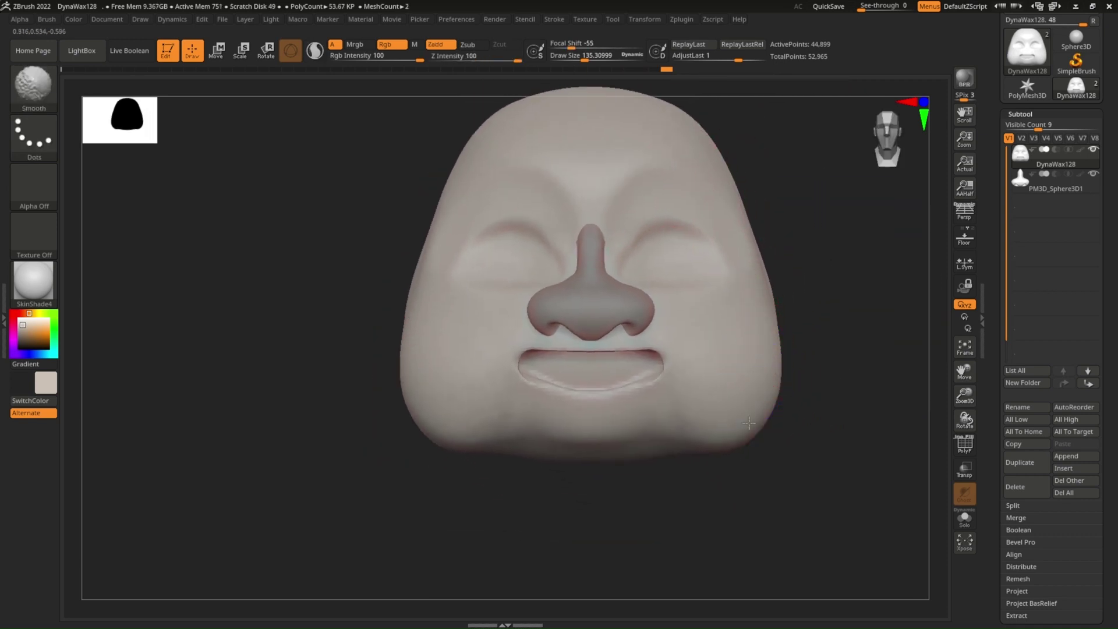
Step: Build up and smooth the chin area below the mouth with a brush size of about 150
{"action": "key", "text": "s"}
{"action": "left_click_drag", "start_coordinate": [668, 381], "coordinate": [668, 387]}
{"action": "right_click_drag", "start_coordinate": [668, 386], "coordinate": [658, 348], "text": "ctrl"}
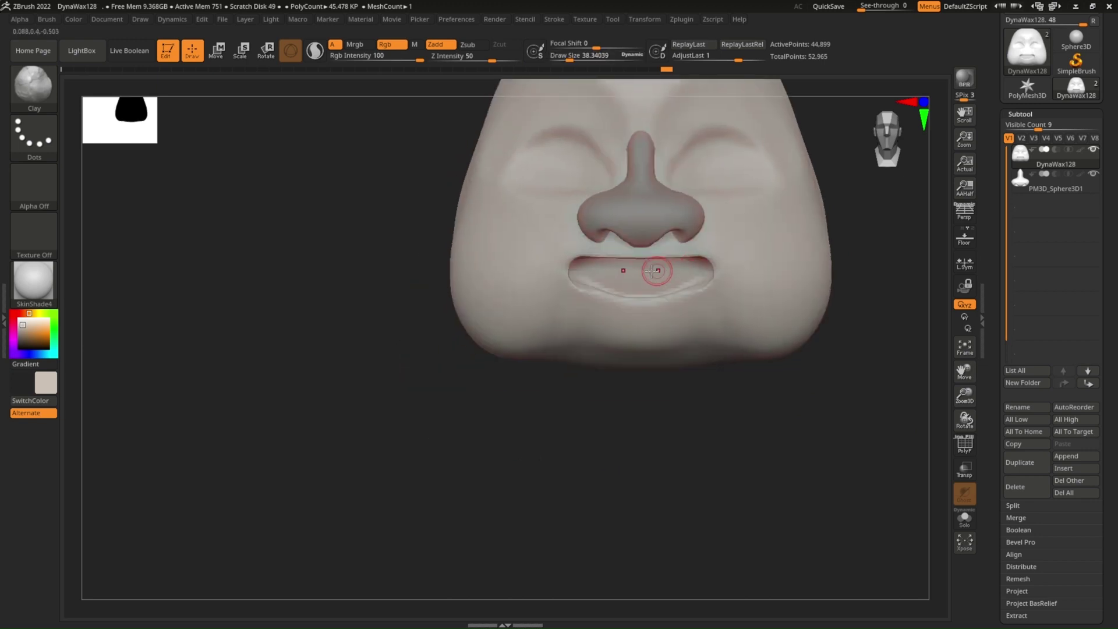
{"action": "key", "text": "s"}
{"action": "left_click_drag", "start_coordinate": [636, 332], "coordinate": [643, 332]}
{"action": "mouse_move", "coordinate": [643, 335]}
{"action": "right_mouse_down"}
{"action": "mouse_move", "coordinate": [651, 374]}
{"action": "mouse_move", "coordinate": [664, 334]}
{"action": "mouse_move", "coordinate": [624, 361]}
{"action": "right_mouse_up"}
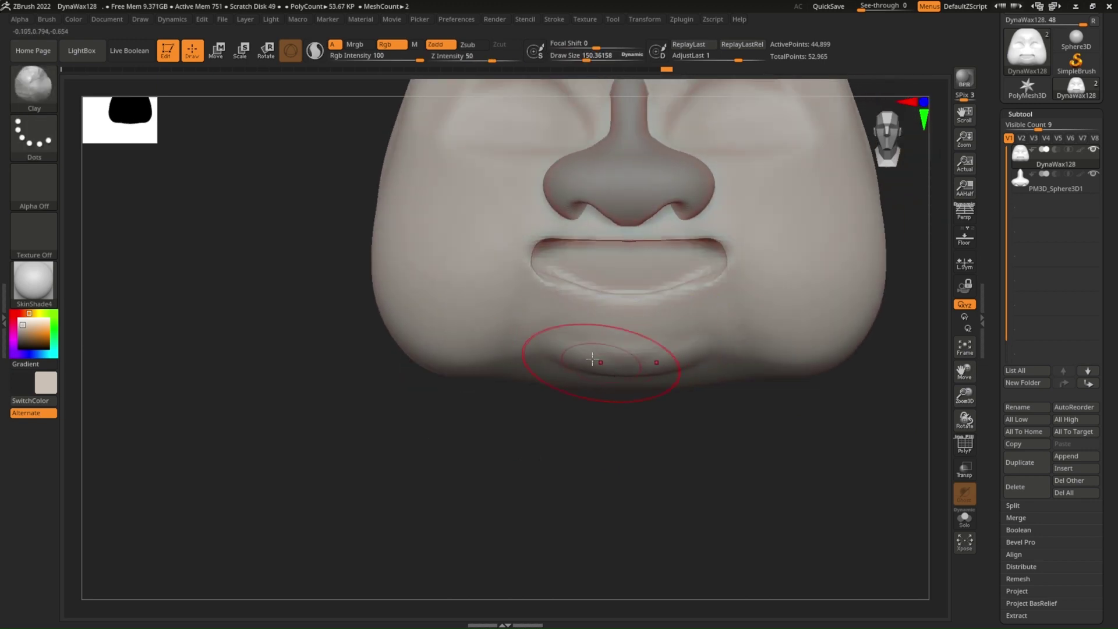
{"action": "left_click_drag", "start_coordinate": [631, 361], "coordinate": [673, 359], "text": "shift"}
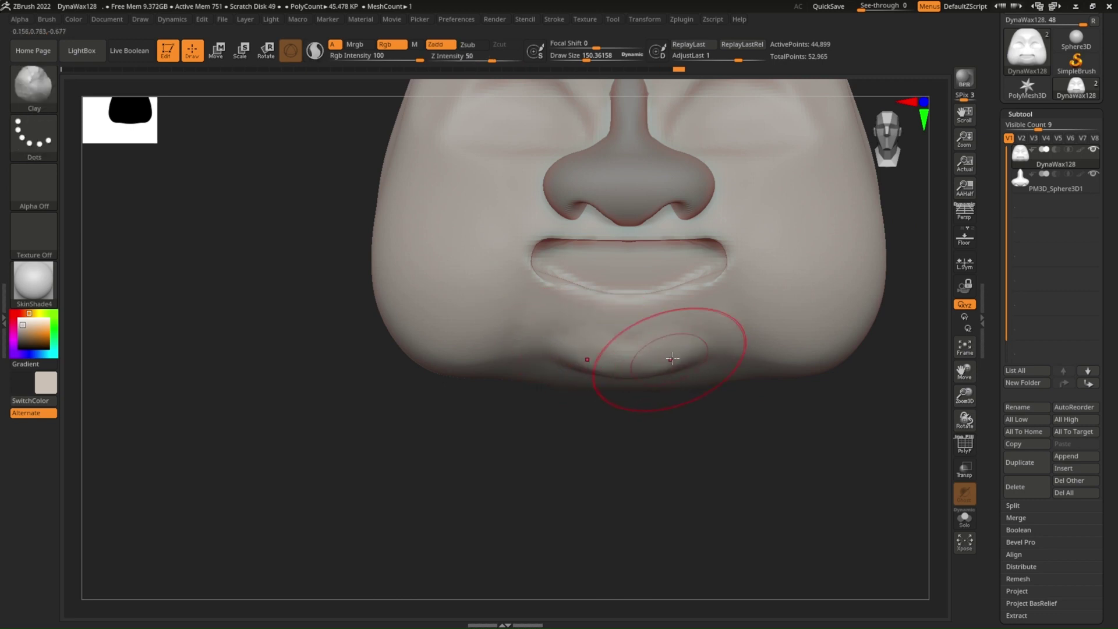
{"action": "key", "text": "shift"}
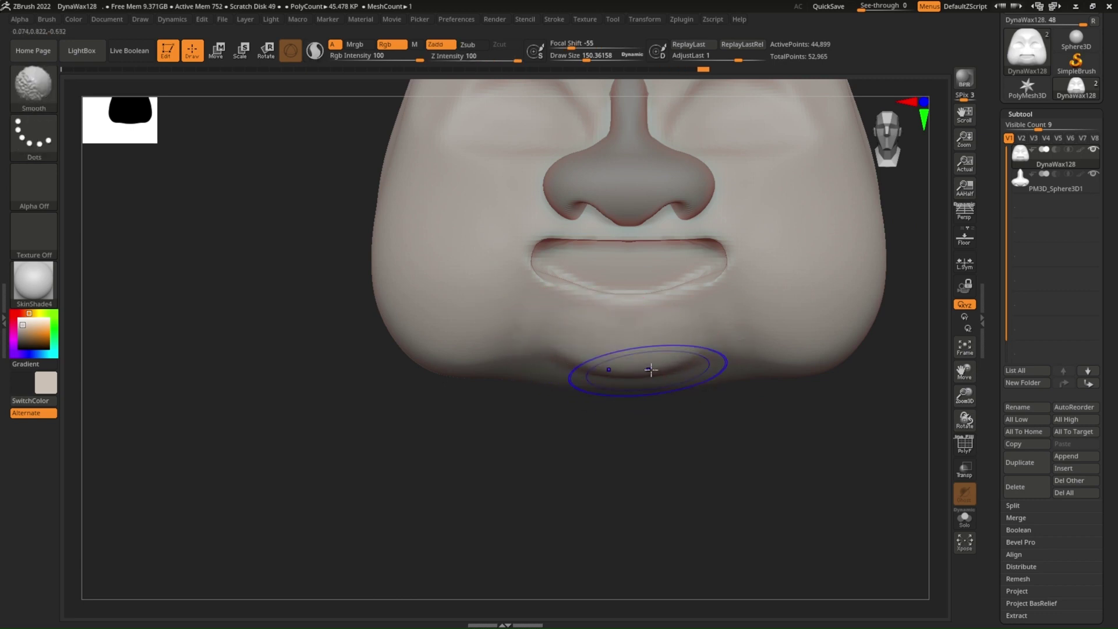
{"action": "mouse_move", "coordinate": [648, 369]}
{"action": "right_mouse_down", "text": "ctrl"}
{"action": "mouse_move", "coordinate": [609, 401]}
{"action": "mouse_move", "coordinate": [555, 401]}
{"action": "right_mouse_up", "text": "ctrl"}
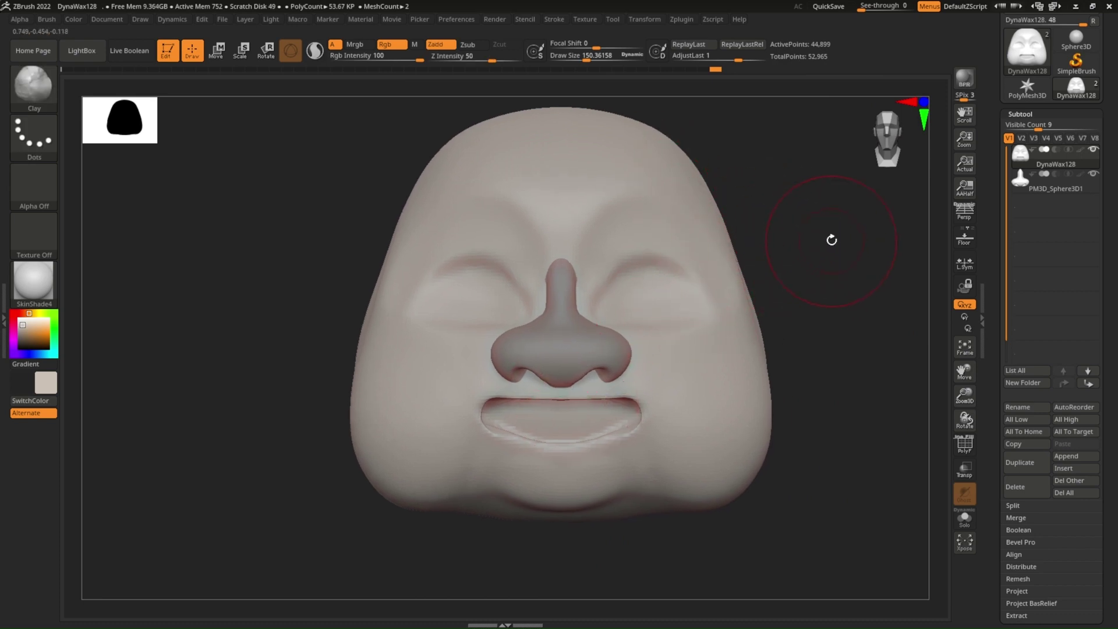
Step: Smooth the back of the head with a large brush, then return to front view
{"action": "left_click_drag", "start_coordinate": [831, 240], "coordinate": [809, 249]}
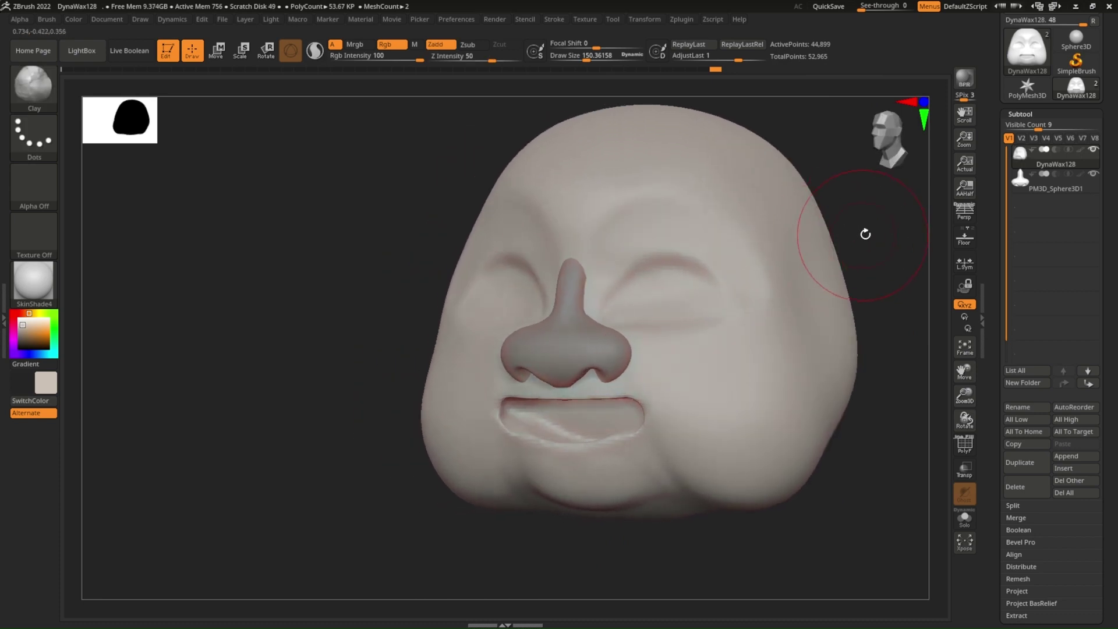
{"action": "mouse_move", "coordinate": [865, 233]}
{"action": "right_mouse_down"}
{"action": "mouse_move", "coordinate": [716, 229]}
{"action": "mouse_move", "coordinate": [740, 286]}
{"action": "right_mouse_up"}
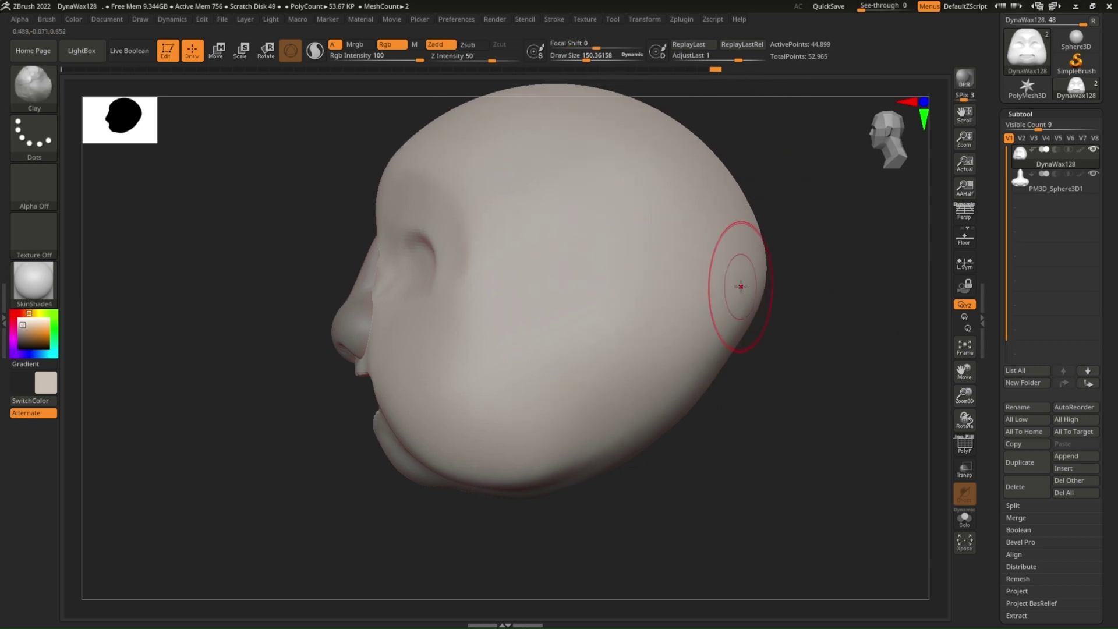
{"action": "key", "text": "s"}
{"action": "left_click_drag", "start_coordinate": [741, 279], "coordinate": [815, 280]}
{"action": "right_click_drag", "start_coordinate": [815, 274], "coordinate": [741, 277]}
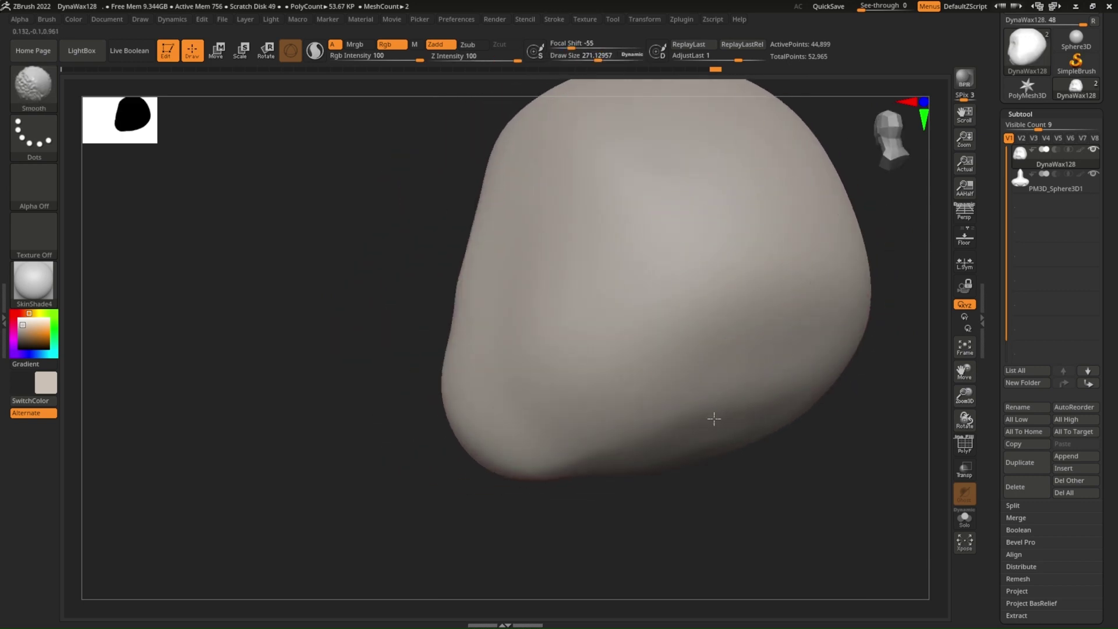
{"action": "right_click_drag", "start_coordinate": [619, 469], "coordinate": [821, 256], "text": "shift"}
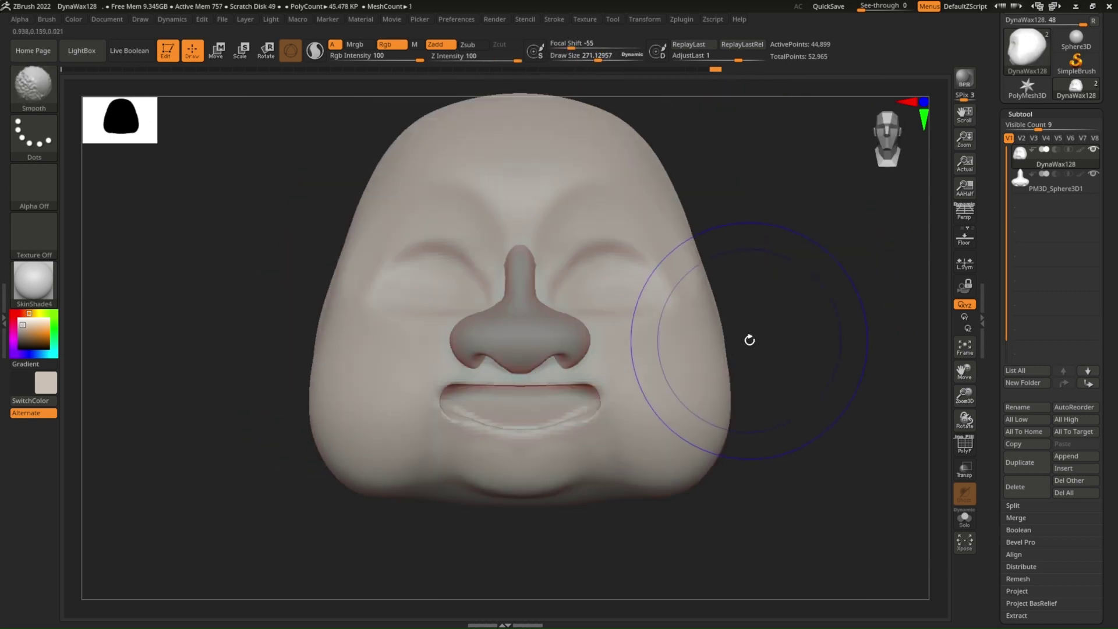
Step: Append a Cylinder3D subtool, select it, and rotate it 90 degrees
{"action": "left_click", "coordinate": [1074, 457]}
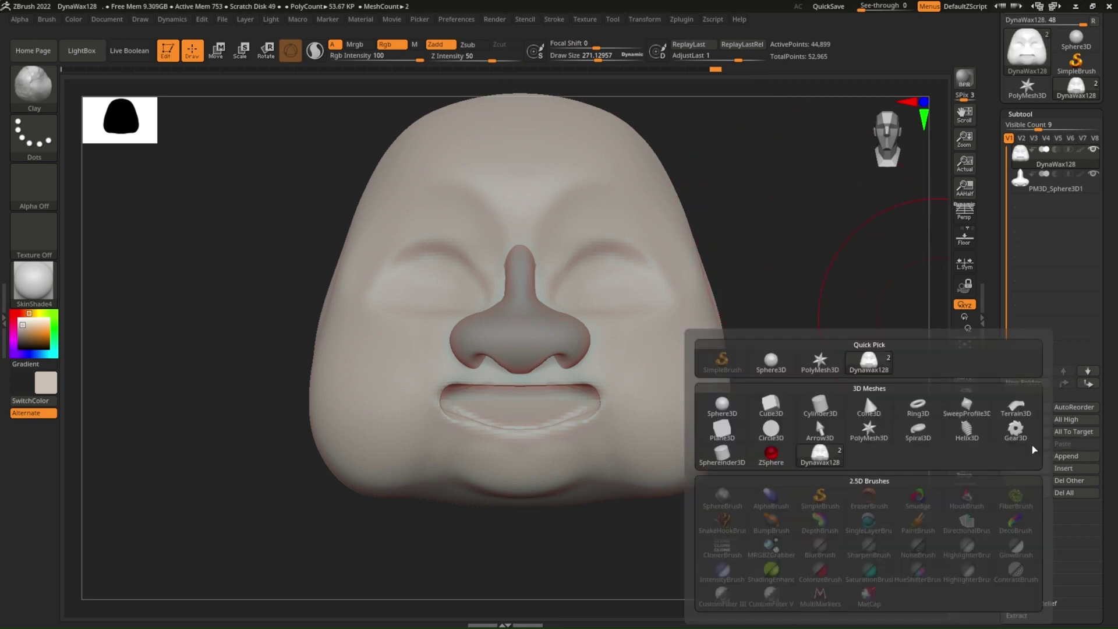
{"action": "left_click", "coordinate": [824, 400]}
{"action": "left_click", "coordinate": [716, 285], "text": "alt"}
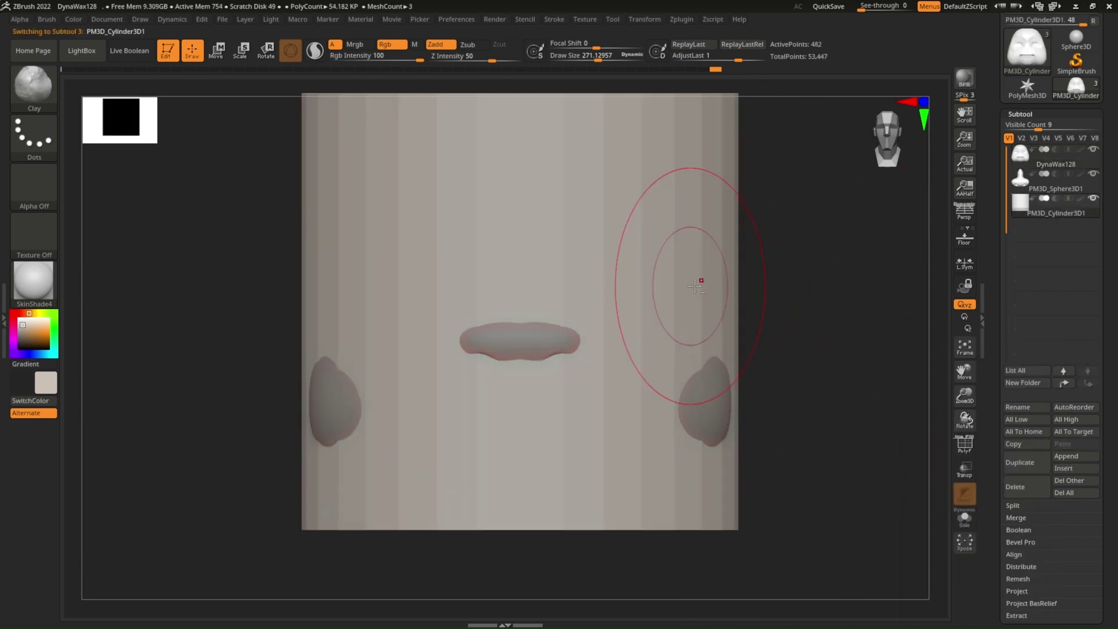
{"action": "key", "text": "r"}
{"action": "mouse_move", "coordinate": [567, 280]}
{"action": "left_mouse_down"}
{"action": "mouse_move", "coordinate": [576, 344]}
{"action": "mouse_move", "coordinate": [564, 381]}
{"action": "mouse_move", "coordinate": [504, 315]}
{"action": "left_mouse_up"}
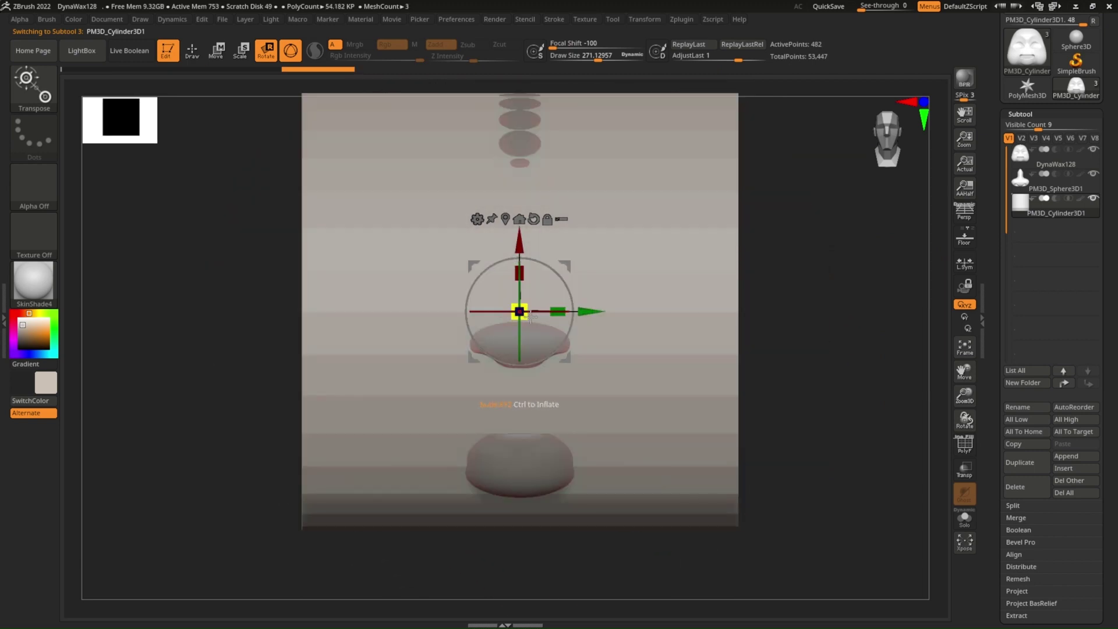
Step: Shrink the cylinder into a small piece beside the head's right side at eye level
{"action": "mouse_move", "coordinate": [587, 310]}
{"action": "left_mouse_down"}
{"action": "mouse_move", "coordinate": [805, 312]}
{"action": "mouse_move", "coordinate": [716, 326]}
{"action": "left_mouse_up"}
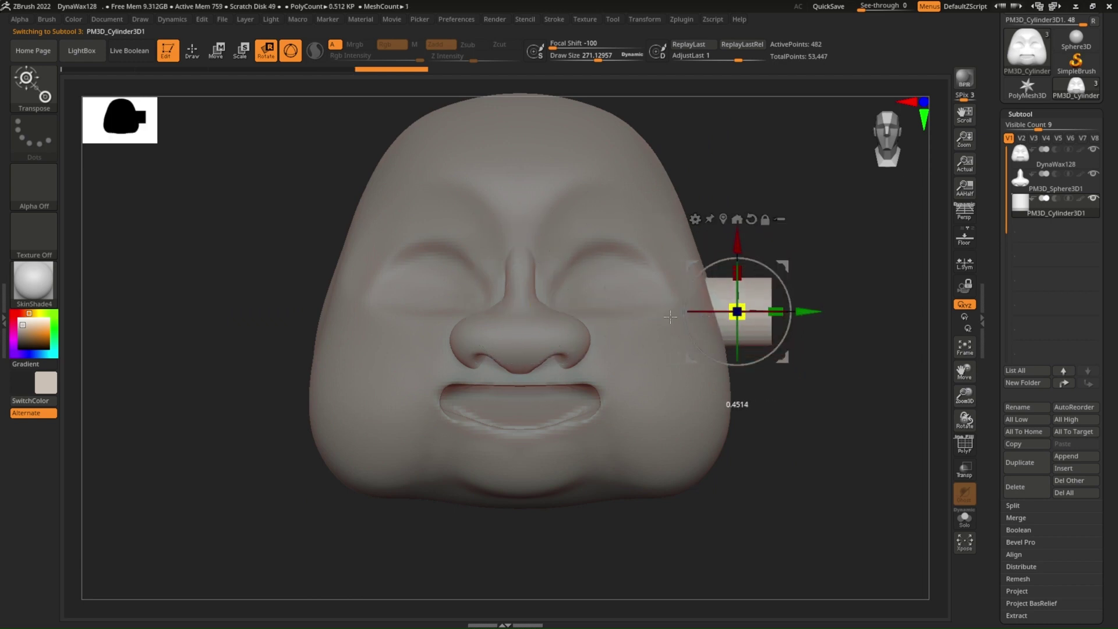
{"action": "left_click_drag", "start_coordinate": [735, 233], "coordinate": [732, 178]}
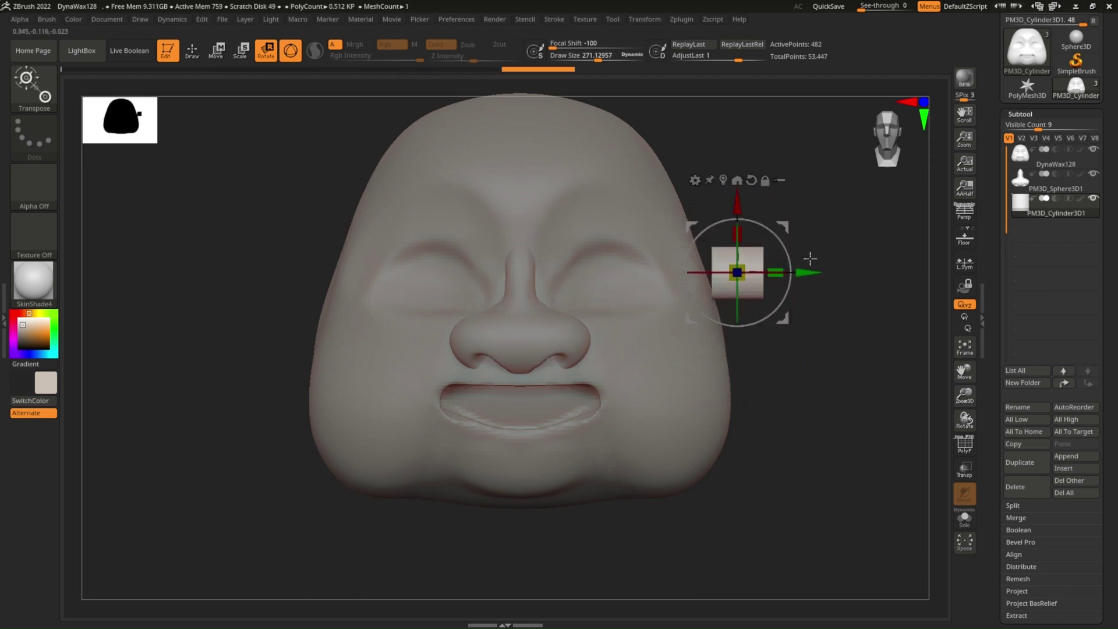
{"action": "left_click_drag", "start_coordinate": [738, 257], "coordinate": [717, 272]}
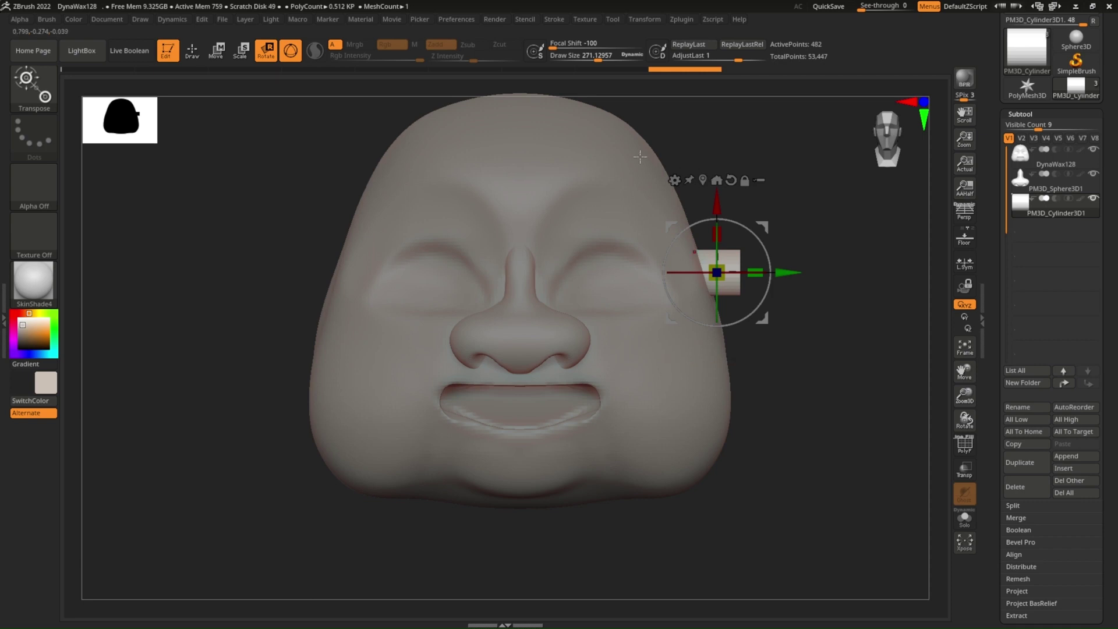
{"action": "left_click", "coordinate": [193, 51]}
Step: Switch to the ZModeler brush with the polygon wireframe shown on the cylinder
{"action": "left_click", "coordinate": [33, 84]}
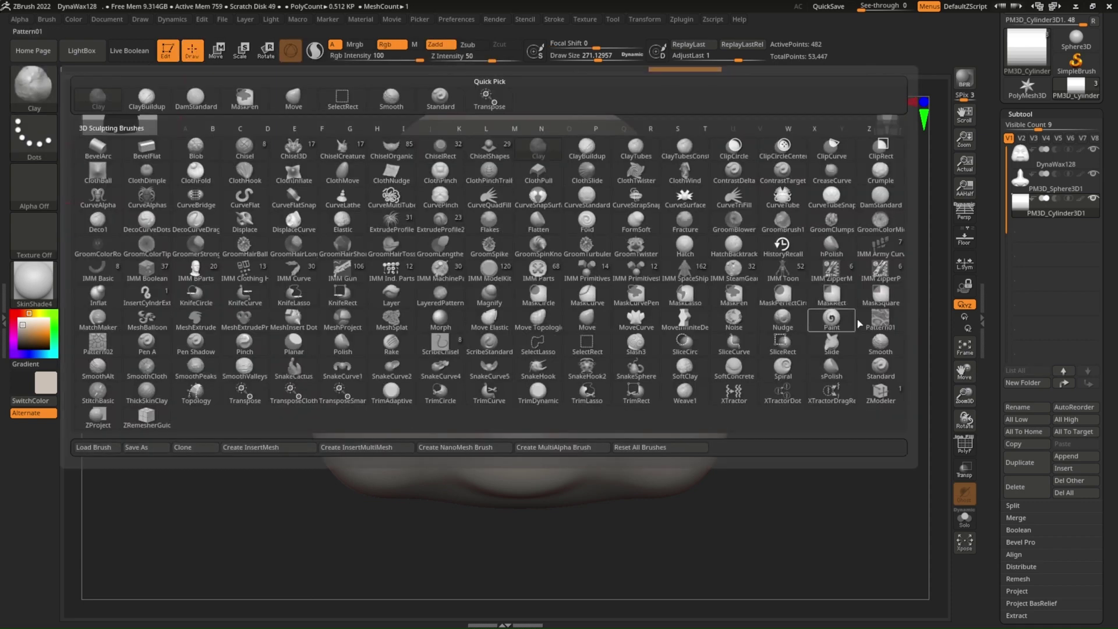
{"action": "left_click", "coordinate": [880, 391]}
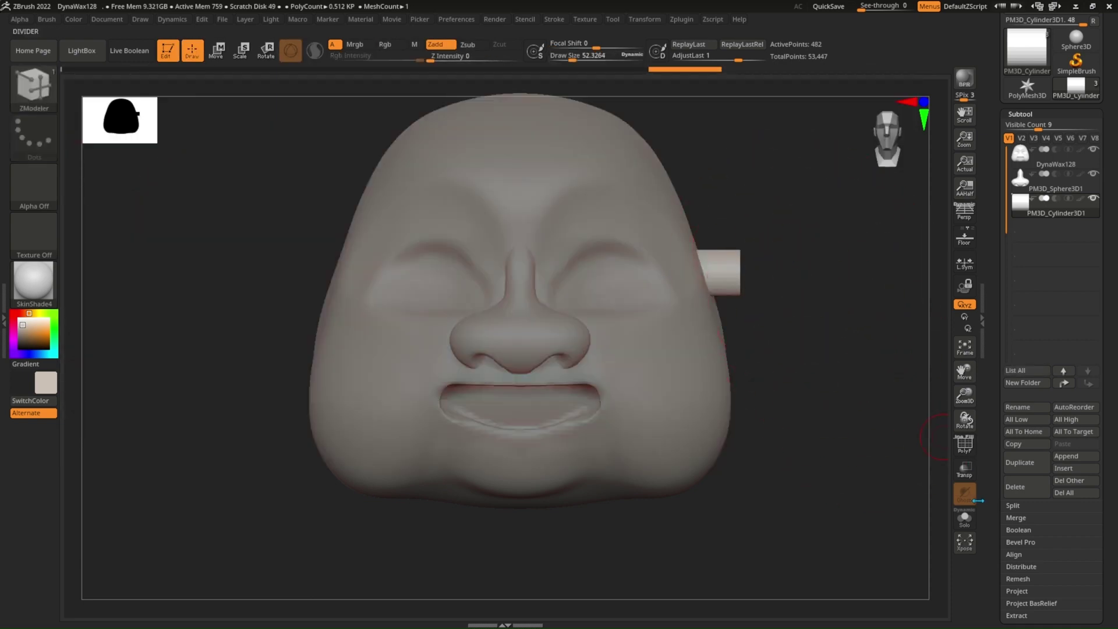
{"action": "mouse_move", "coordinate": [842, 448]}
{"action": "left_mouse_down"}
{"action": "mouse_move", "coordinate": [782, 320]}
{"action": "mouse_move", "coordinate": [751, 355]}
{"action": "mouse_move", "coordinate": [671, 254]}
{"action": "mouse_move", "coordinate": [698, 329]}
{"action": "left_mouse_up"}
{"action": "key", "text": "shift+f"}
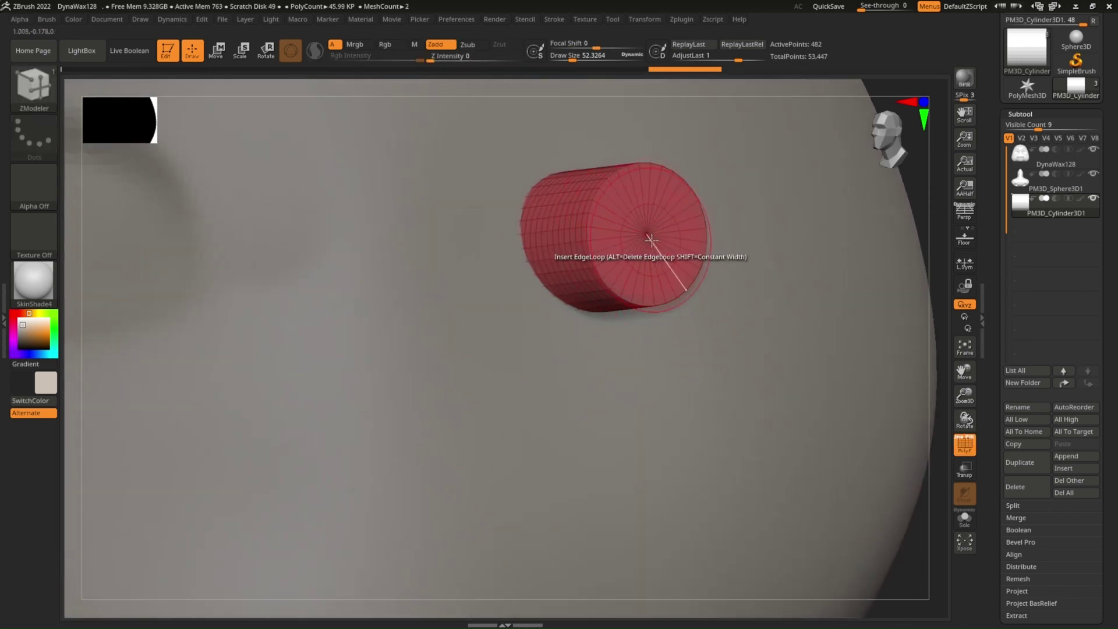
Step: Reinitialize the cylinder as a low-poly quick cylinder, ending on QCyl X
{"action": "scroll", "coordinate": [1016, 269], "scroll_direction": "down", "scroll_amount": 10}
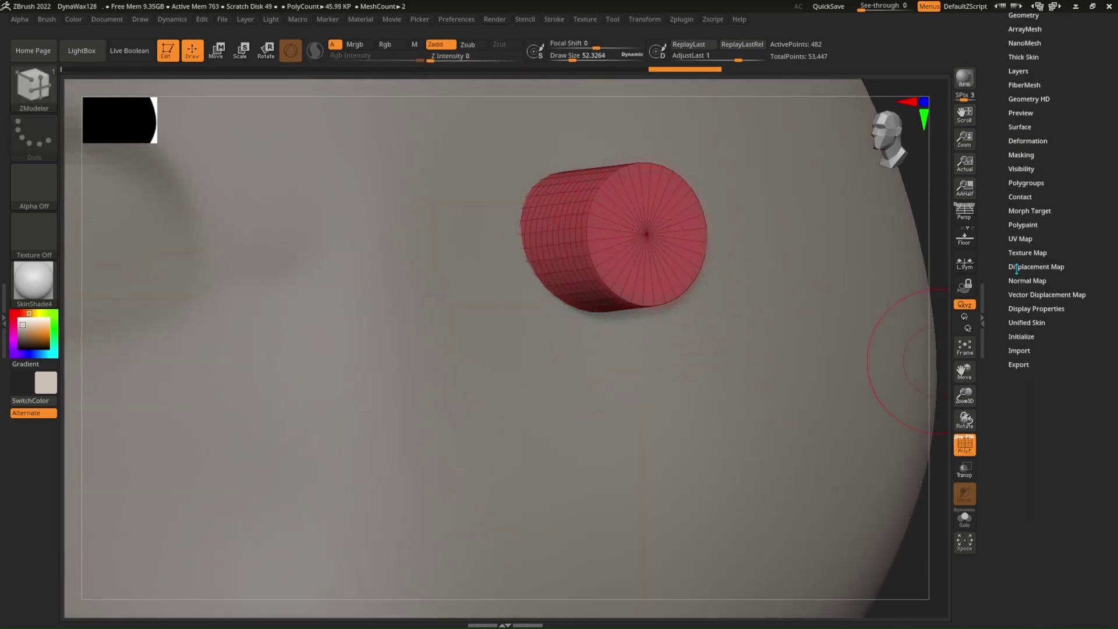
{"action": "left_click", "coordinate": [1020, 336]}
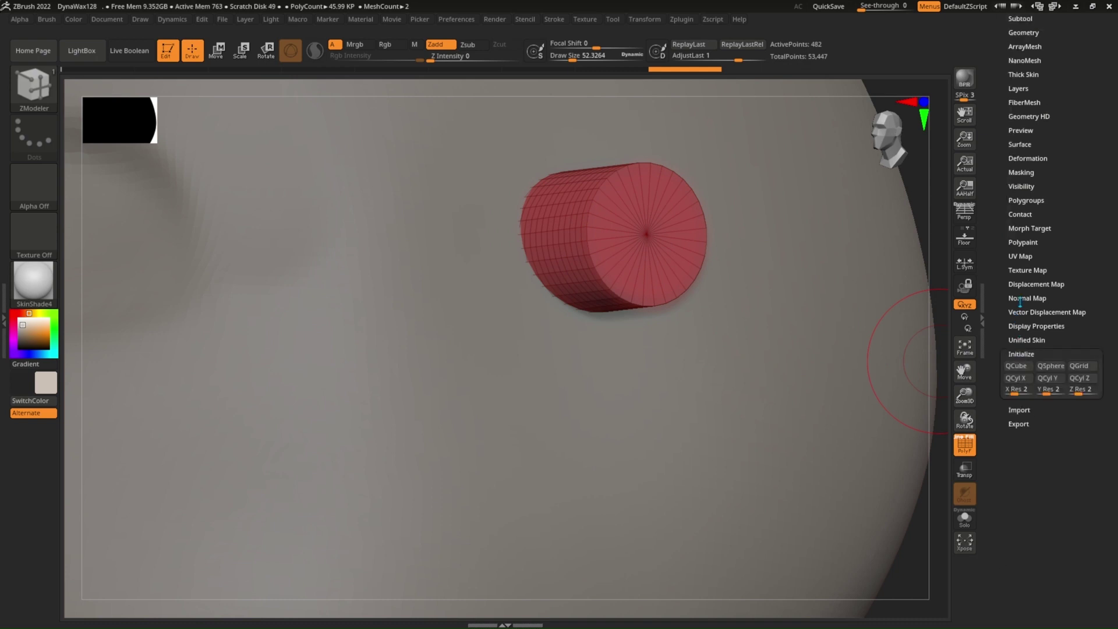
{"action": "left_click", "coordinate": [1047, 378]}
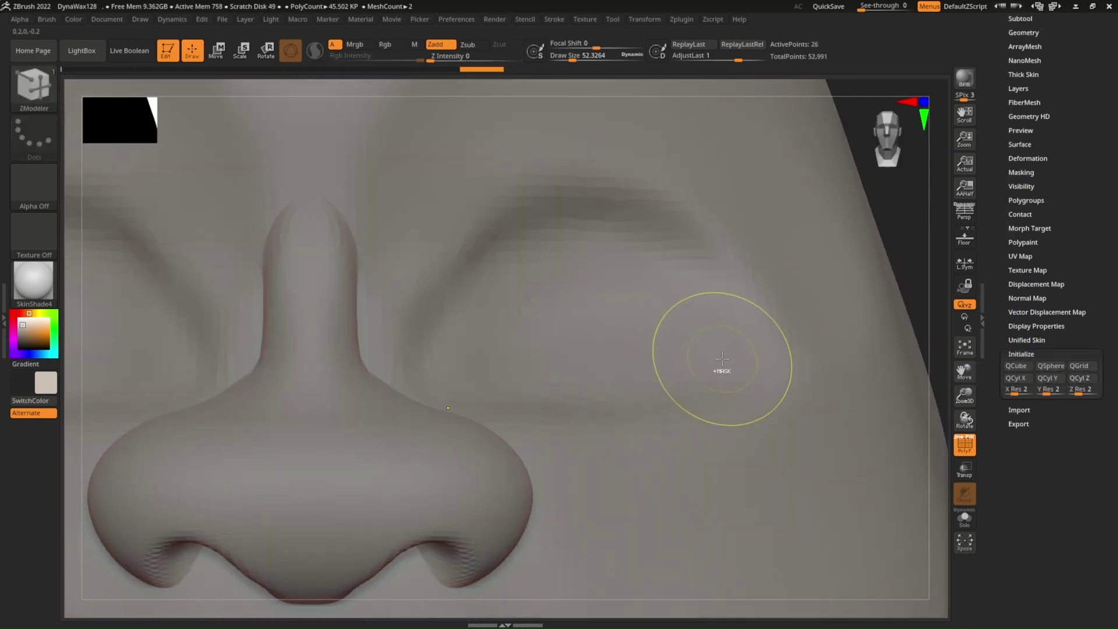
{"action": "key", "text": "w"}
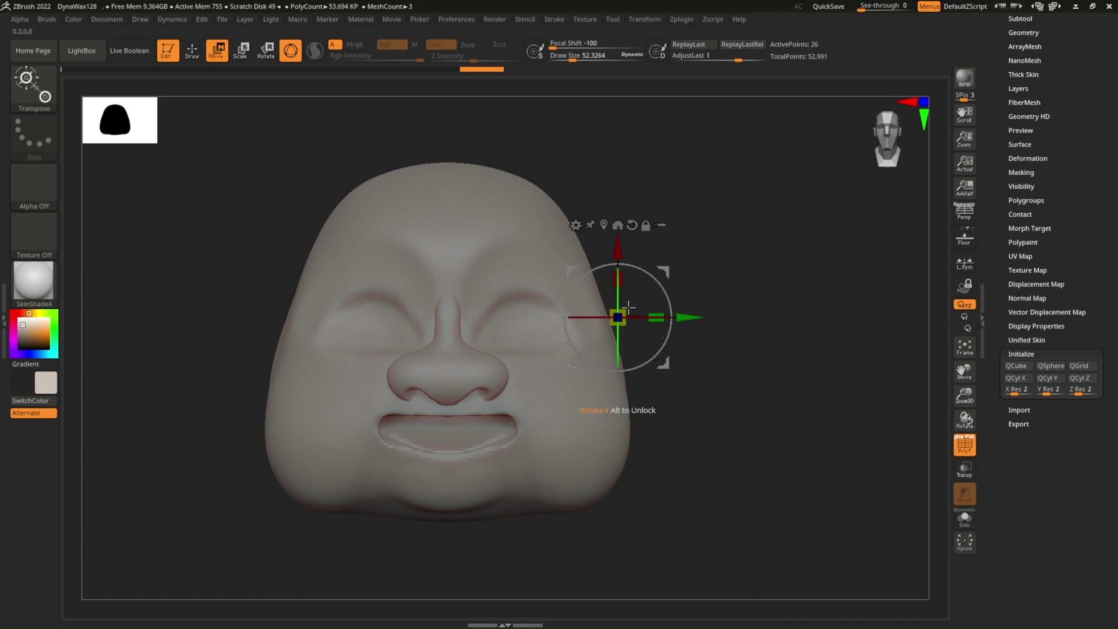
{"action": "left_click", "coordinate": [1029, 379]}
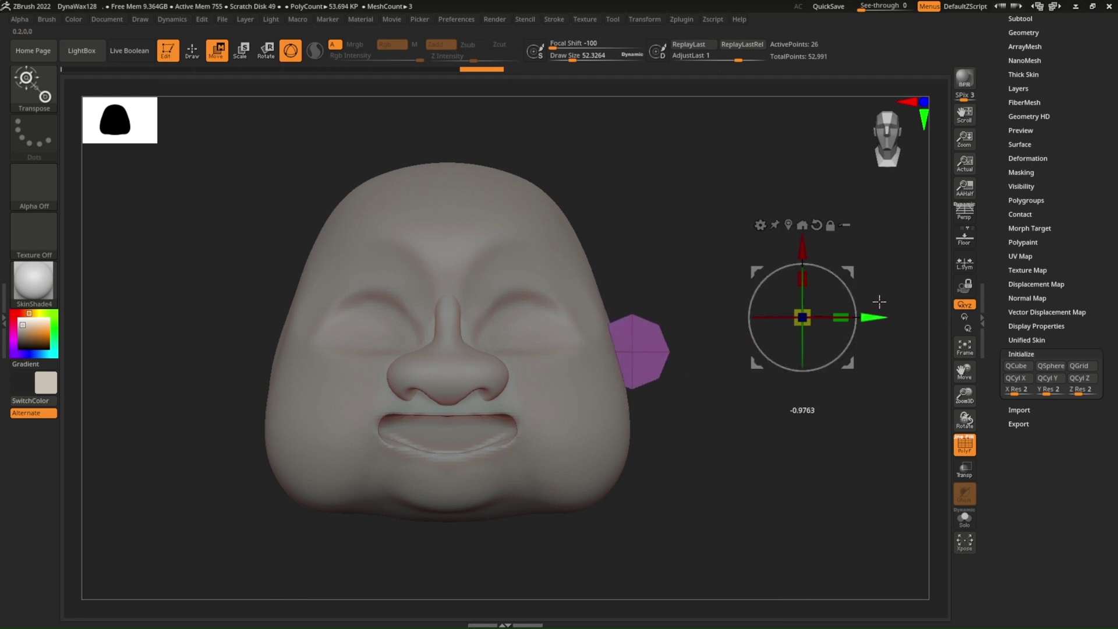
{"action": "left_click", "coordinate": [1047, 377]}
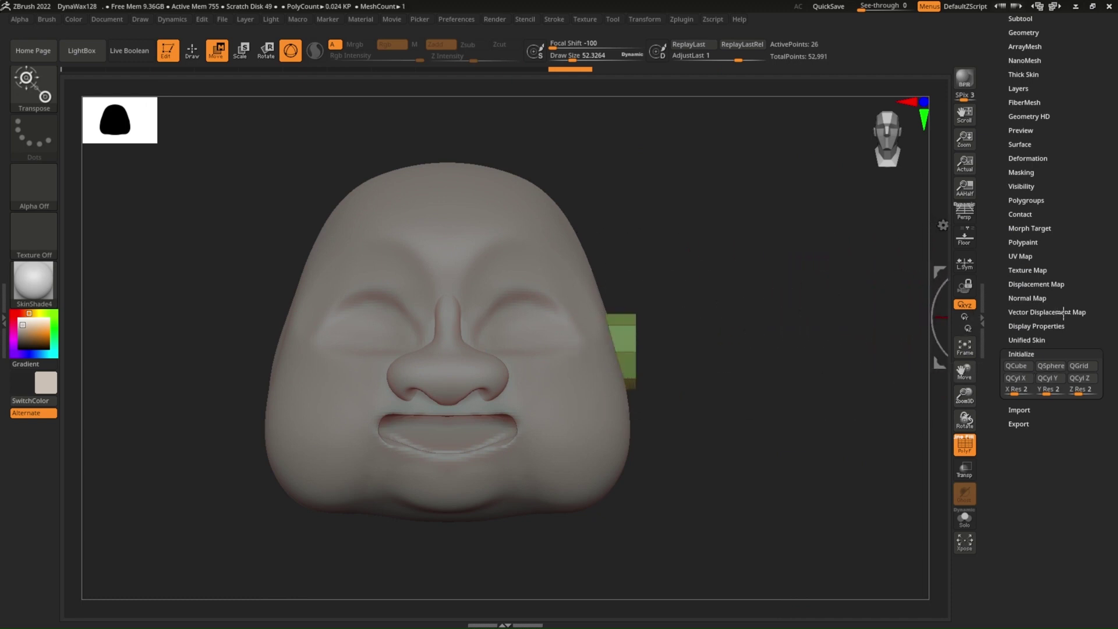
Step: Stretch the quick cylinder along X into a long bar against the right cheek
{"action": "key", "text": "ctrl+z"}
{"action": "key", "text": "ctrl+shift+z"}
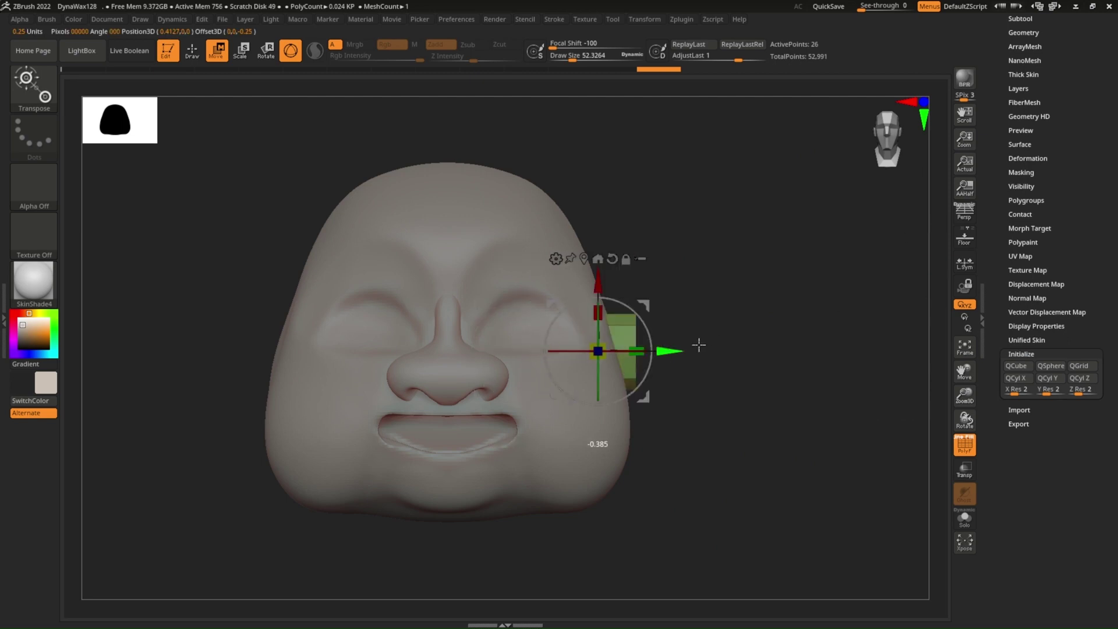
{"action": "left_click_drag", "start_coordinate": [738, 344], "coordinate": [826, 343]}
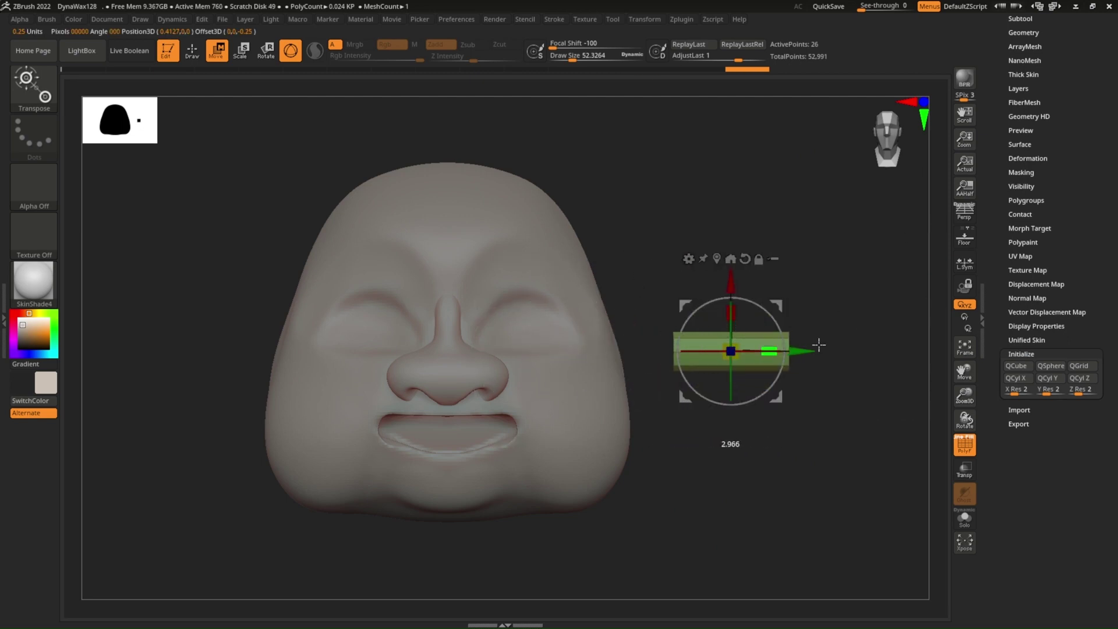
{"action": "left_click_drag", "start_coordinate": [818, 345], "coordinate": [695, 314]}
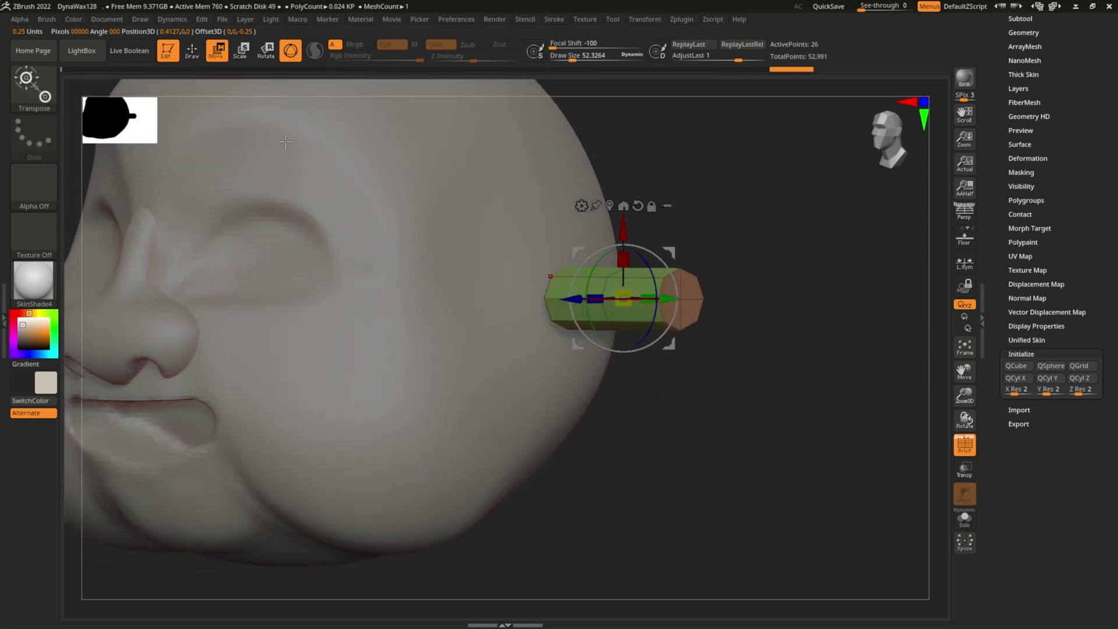
{"action": "left_click", "coordinate": [196, 52]}
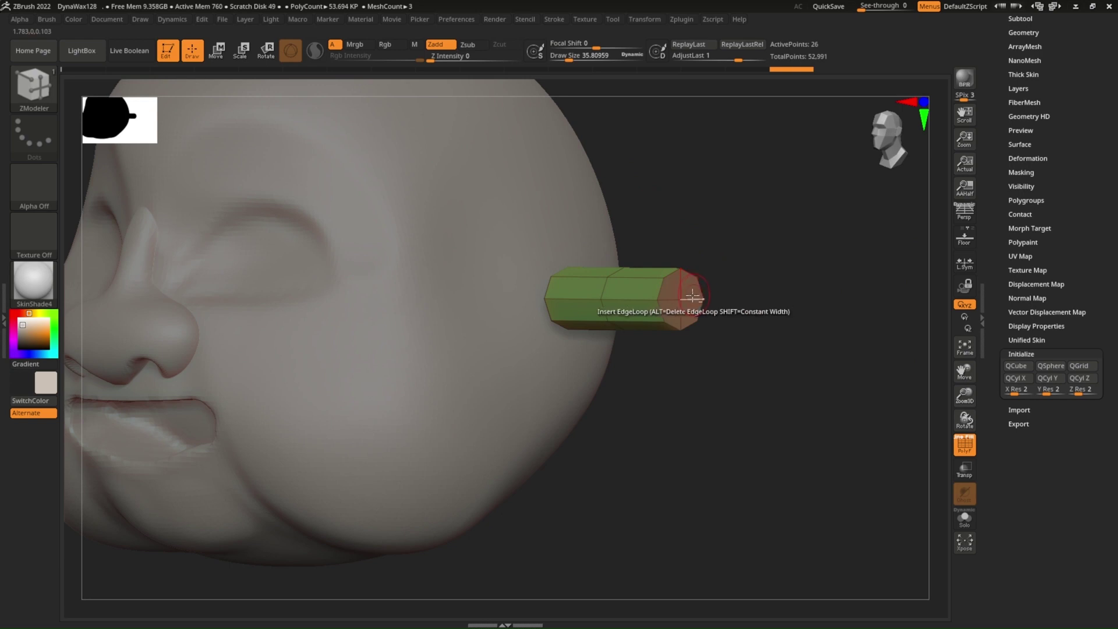
Step: Extrude the bar's end face with ZModeler into a new segment and view it side-on
{"action": "left_click", "coordinate": [674, 308], "text": "alt"}
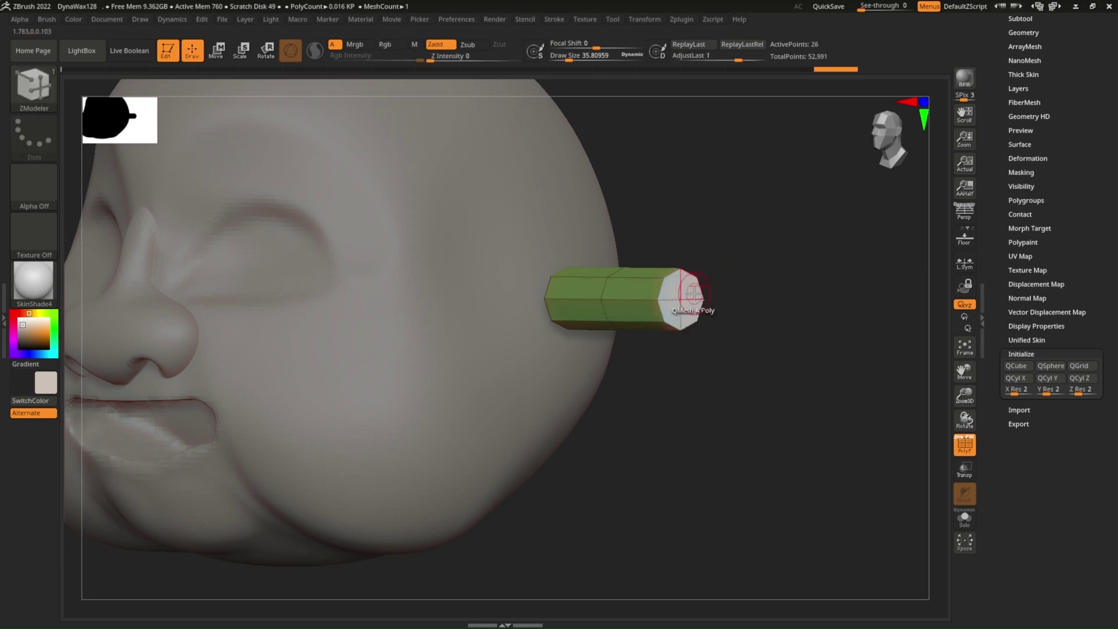
{"action": "key", "text": "ctrl+z"}
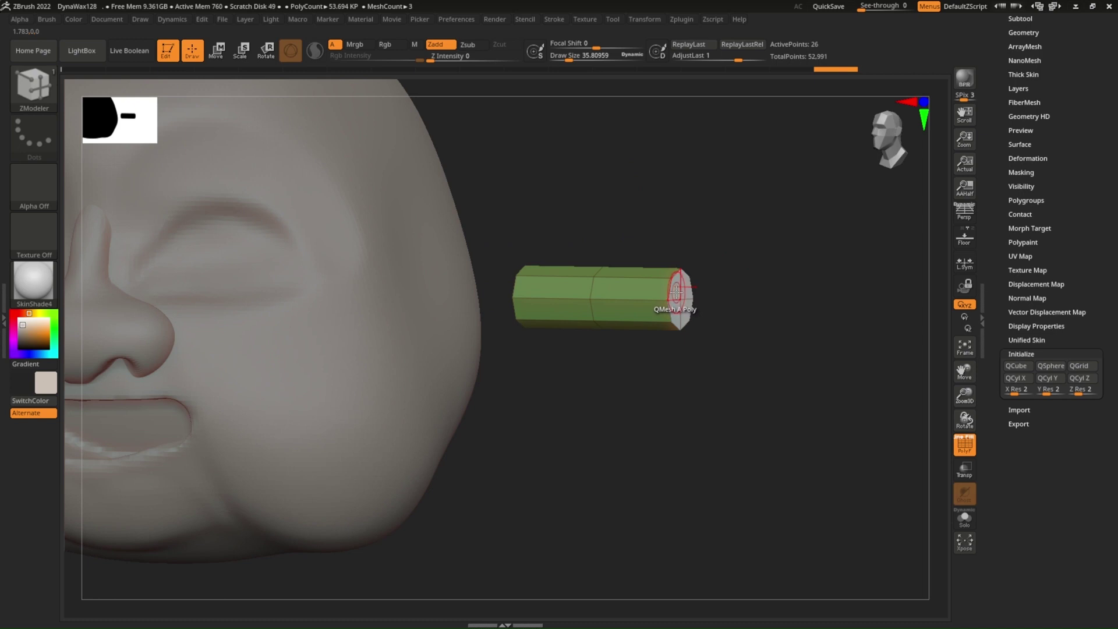
{"action": "key", "text": "space"}
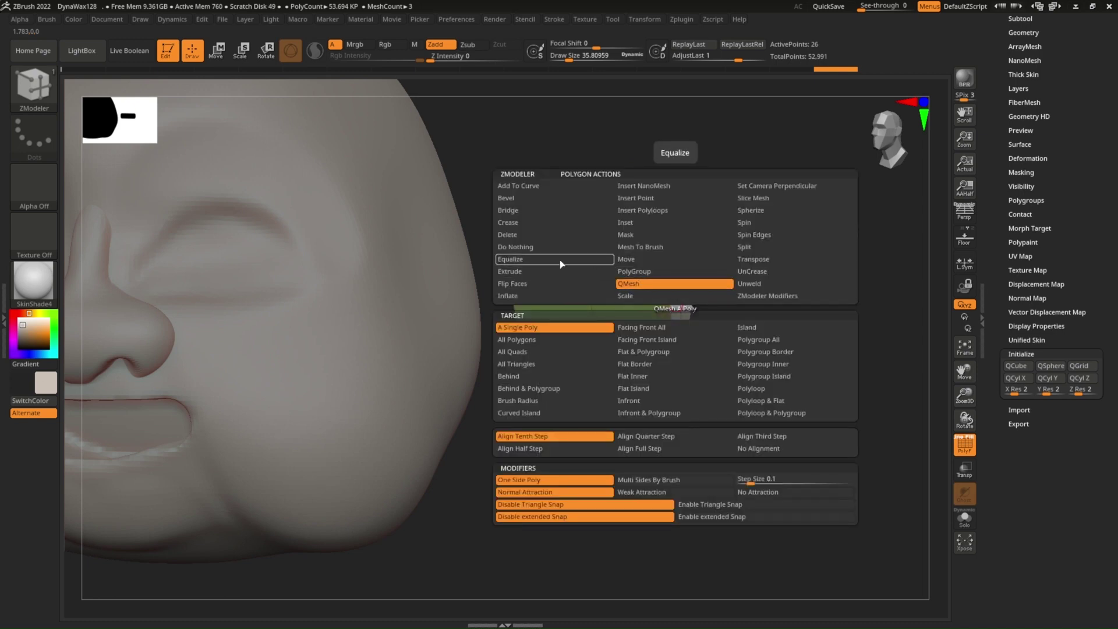
{"action": "left_click", "coordinate": [559, 271]}
{"action": "left_click_drag", "start_coordinate": [681, 298], "coordinate": [746, 295]}
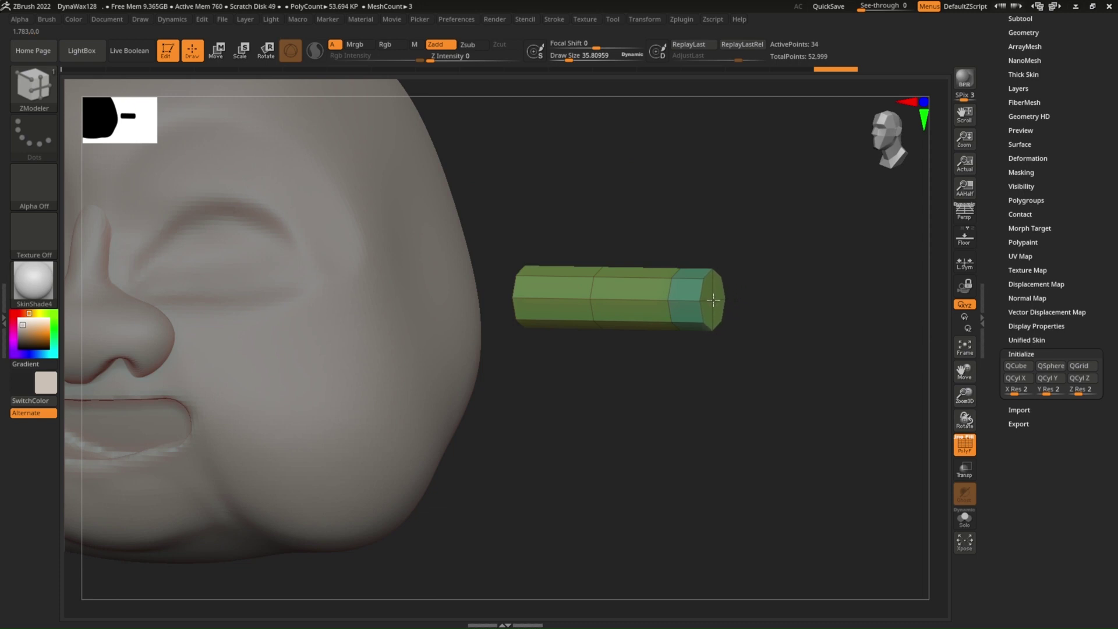
{"action": "right_click_drag", "start_coordinate": [715, 300], "coordinate": [727, 299]}
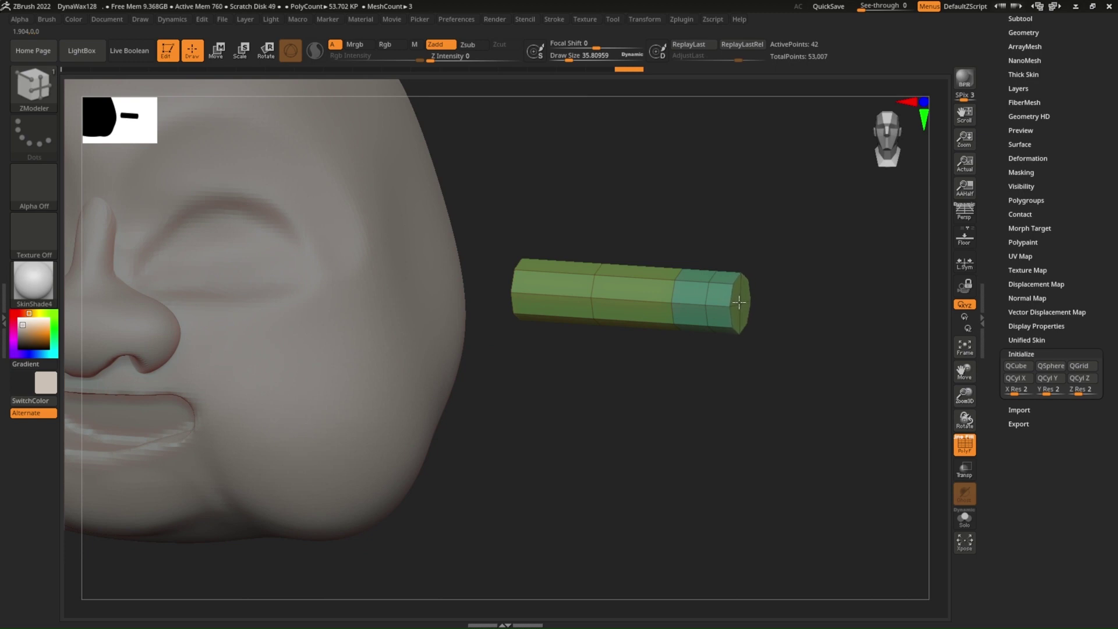
{"action": "left_click_drag", "start_coordinate": [738, 303], "coordinate": [786, 249], "text": "shift"}
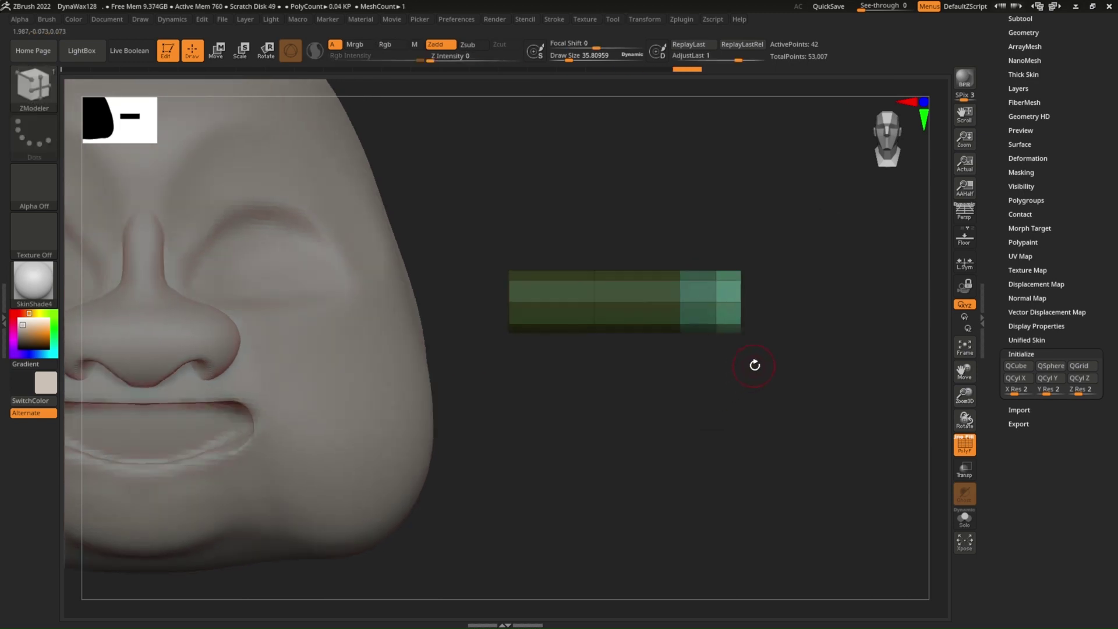
Step: Scale up the bar's end into a bigger block with the Transpose gizmo
{"action": "key", "text": "r"}
{"action": "left_click", "coordinate": [596, 212]}
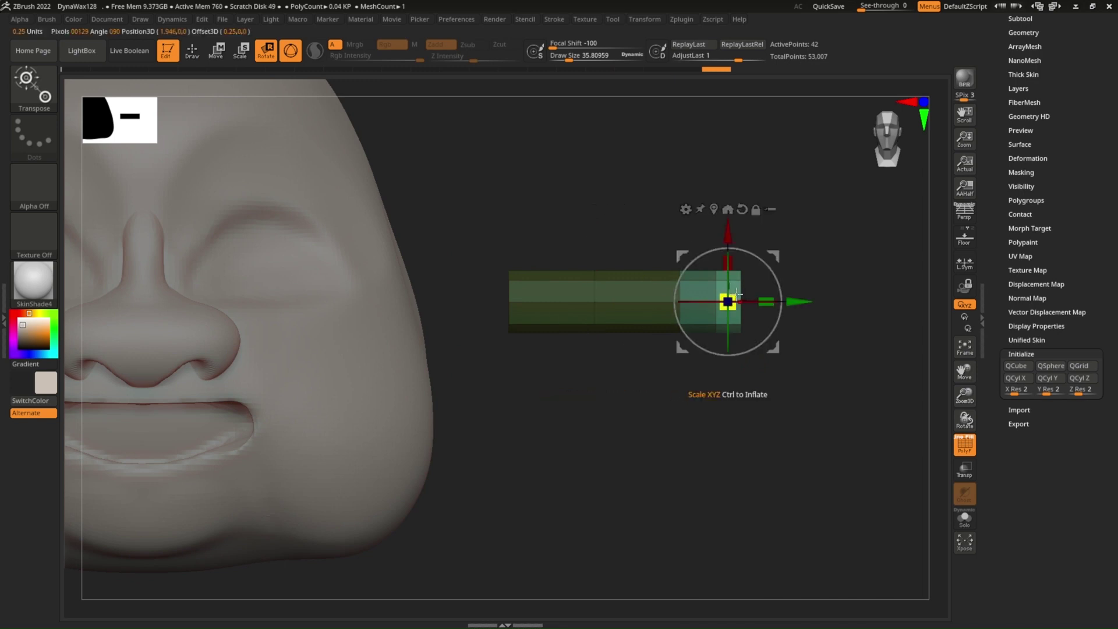
{"action": "left_click_drag", "start_coordinate": [736, 293], "coordinate": [799, 301]}
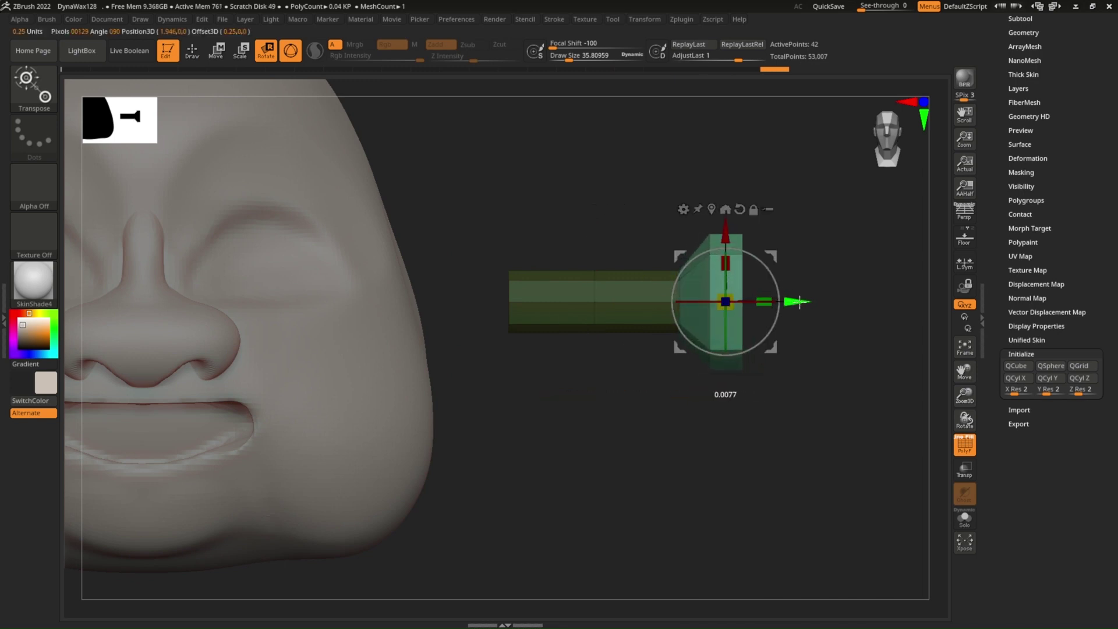
{"action": "mouse_move", "coordinate": [652, 262]}
{"action": "left_mouse_down"}
{"action": "mouse_move", "coordinate": [678, 252]}
{"action": "mouse_move", "coordinate": [542, 170]}
{"action": "mouse_move", "coordinate": [588, 192]}
{"action": "left_mouse_up"}
{"action": "left_click", "coordinate": [194, 49]}
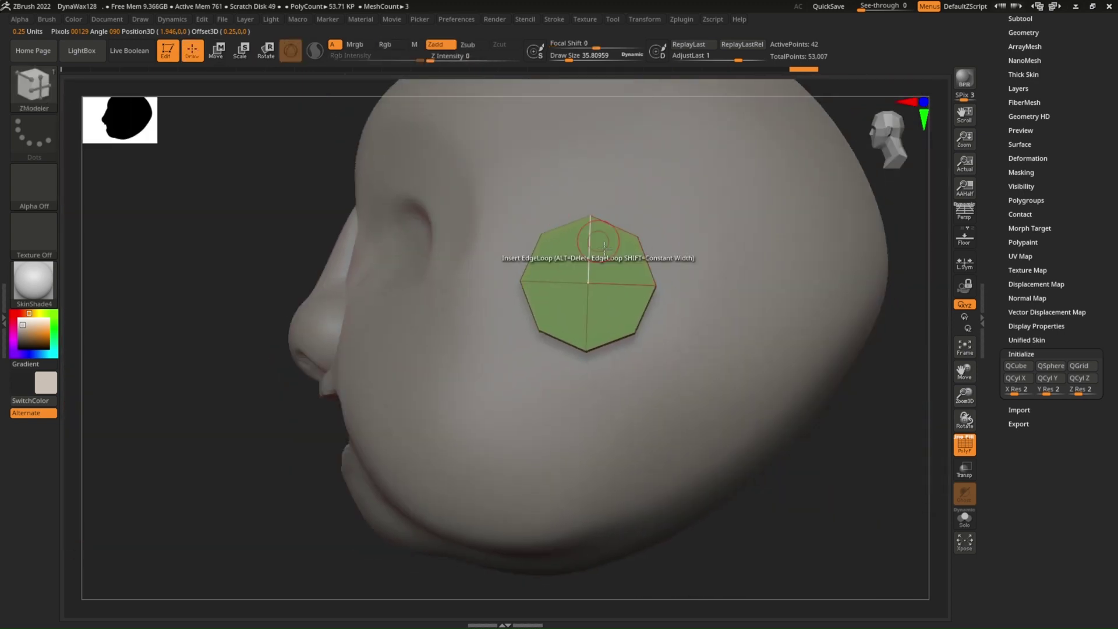
Step: Inset the octagonal end face twice with ZModeler
{"action": "key", "text": "space"}
{"action": "left_click", "coordinate": [549, 219]}
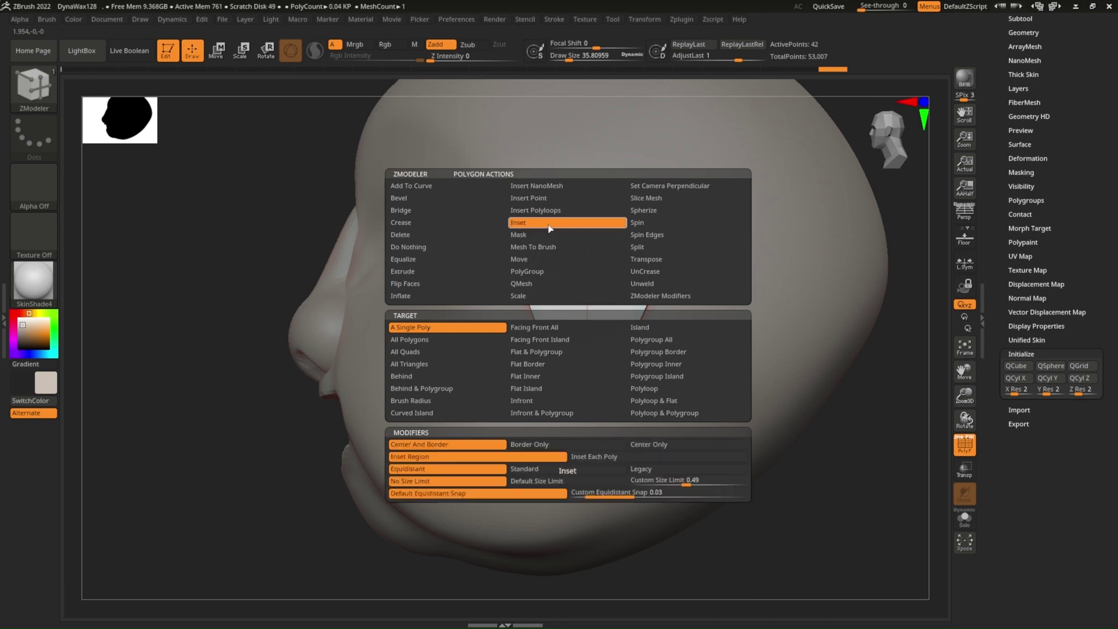
{"action": "left_click_drag", "start_coordinate": [592, 258], "coordinate": [569, 267]}
{"action": "right_click_drag", "start_coordinate": [569, 267], "coordinate": [581, 271]}
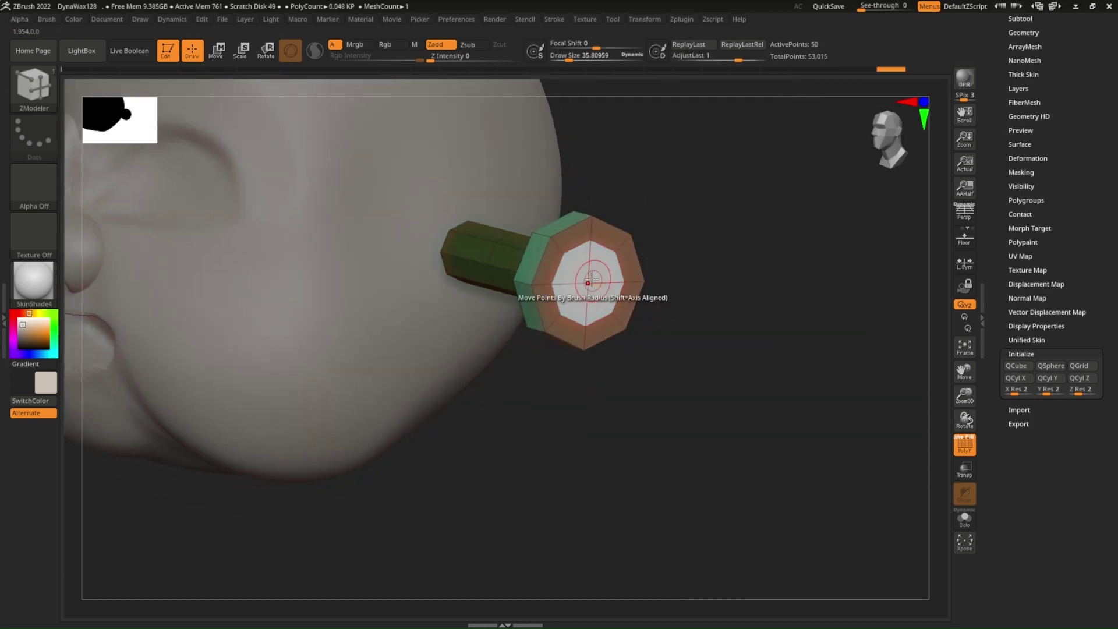
Step: Add two edge loops in the end and extrude the inner octagon face inward to hollow it
{"action": "key", "text": "space"}
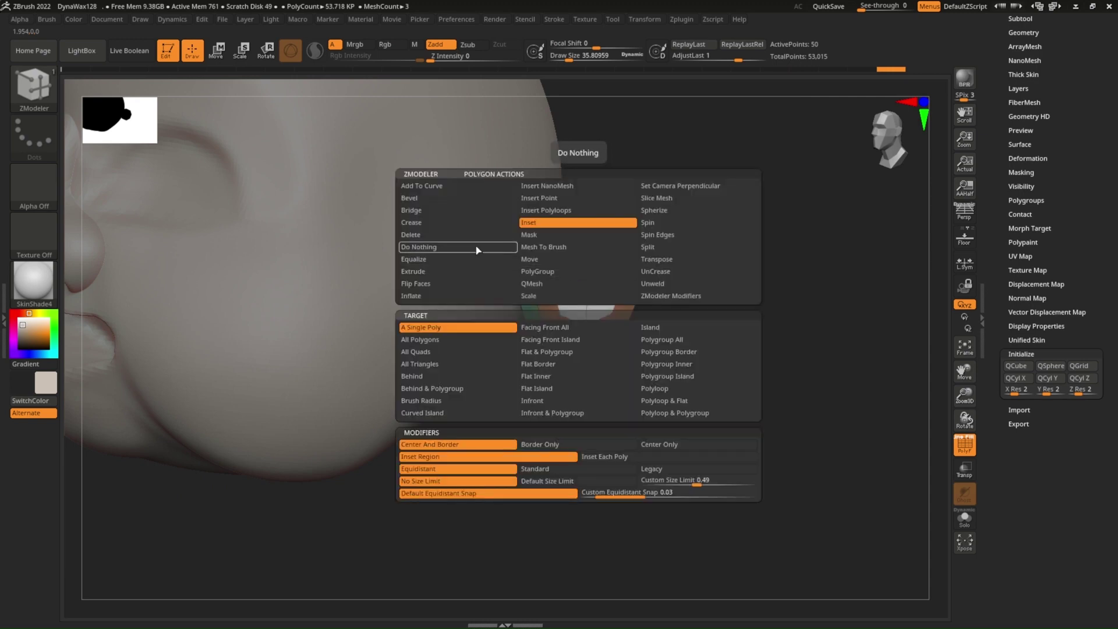
{"action": "left_click", "coordinate": [498, 274]}
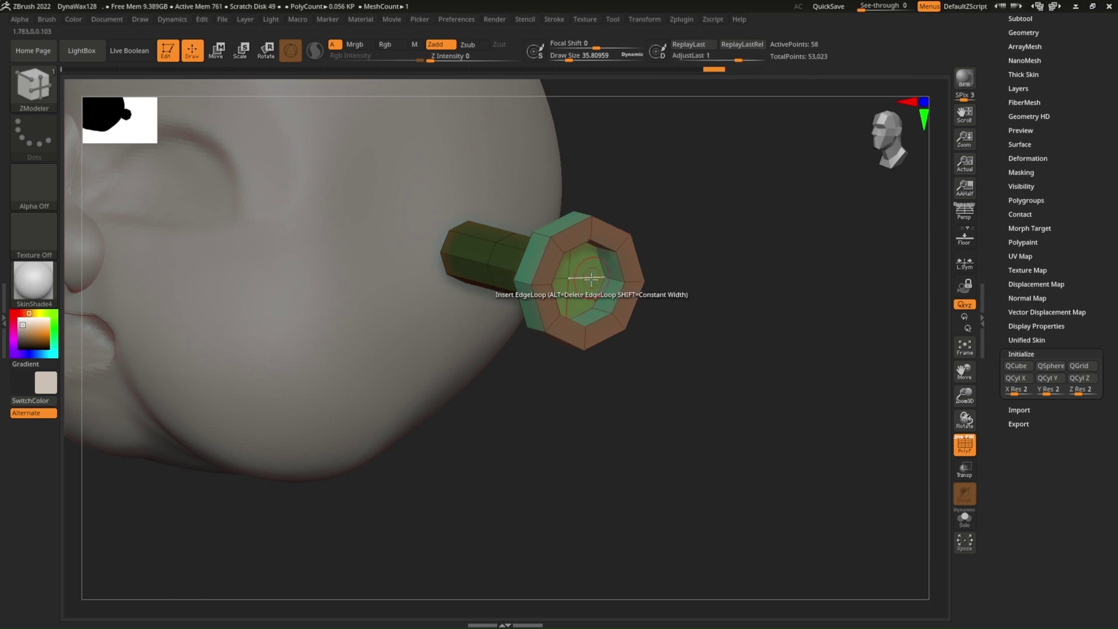
{"action": "scroll", "coordinate": [611, 327], "scroll_direction": "up", "scroll_amount": 3}
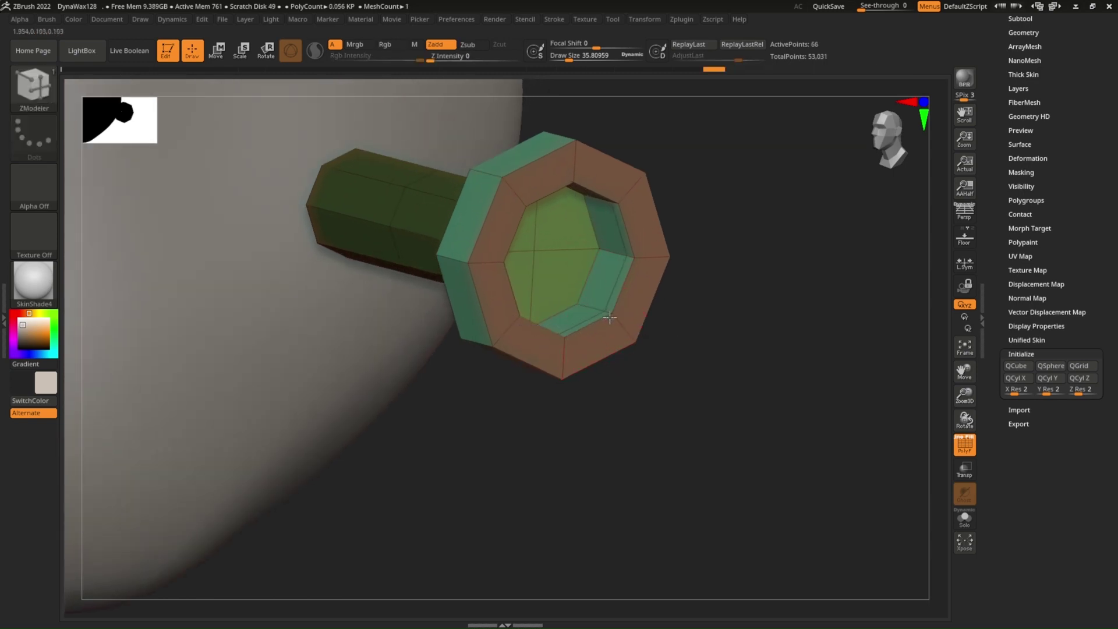
{"action": "left_click", "coordinate": [627, 329]}
{"action": "left_click", "coordinate": [608, 316]}
{"action": "left_click_drag", "start_coordinate": [636, 346], "coordinate": [488, 262]}
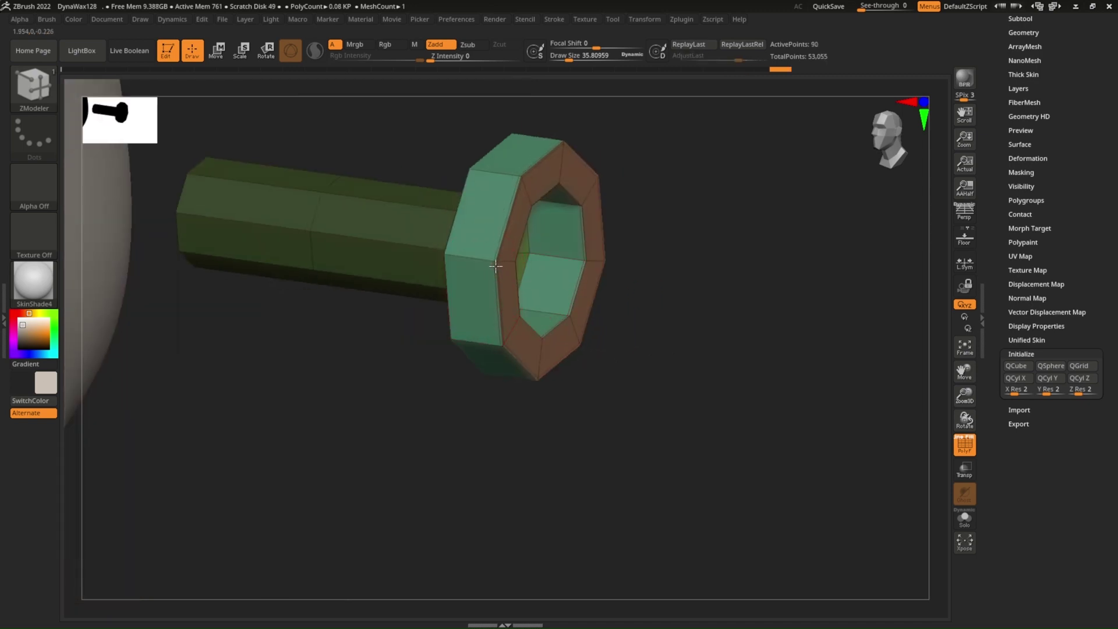
{"action": "left_click", "coordinate": [560, 226]}
{"action": "key", "text": "d"}
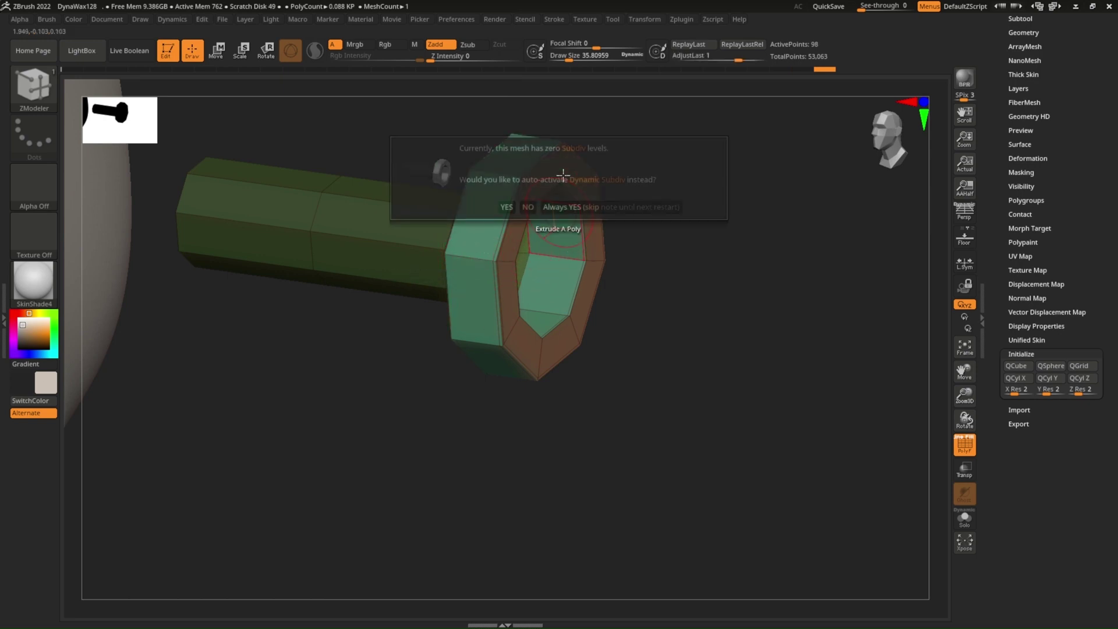
Step: Accept Dynamic Subdiv smoothing on the flared ear piece and recentre the head
{"action": "left_click", "coordinate": [506, 206]}
{"action": "left_click_drag", "start_coordinate": [588, 244], "coordinate": [600, 228], "text": "shift"}
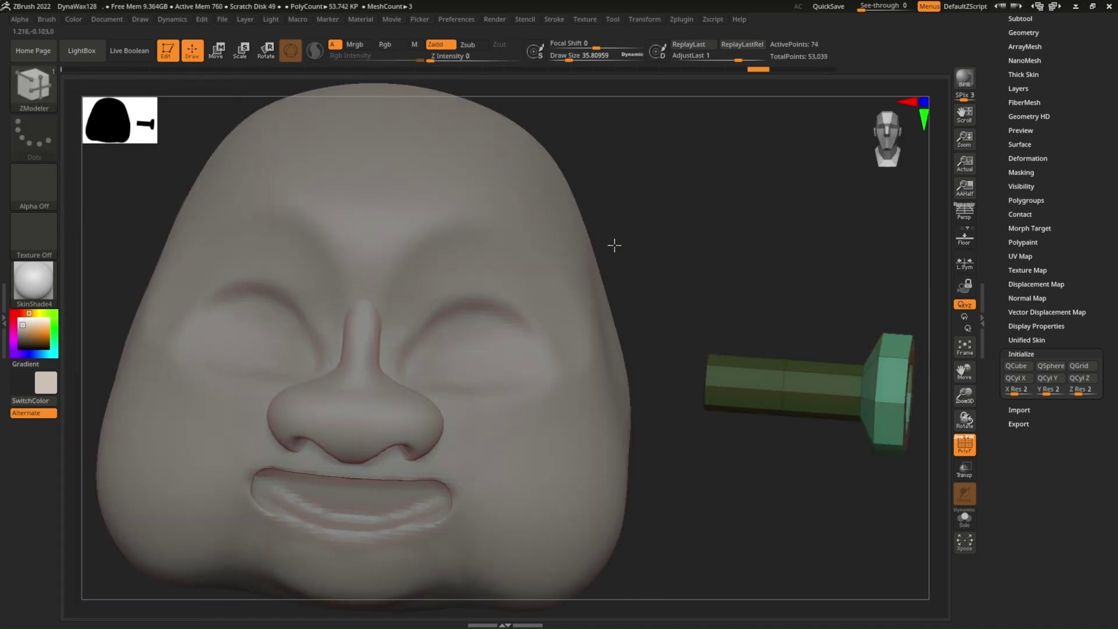
{"action": "right_click_drag", "start_coordinate": [638, 207], "coordinate": [615, 192], "text": "ctrl"}
{"action": "key", "text": "d"}
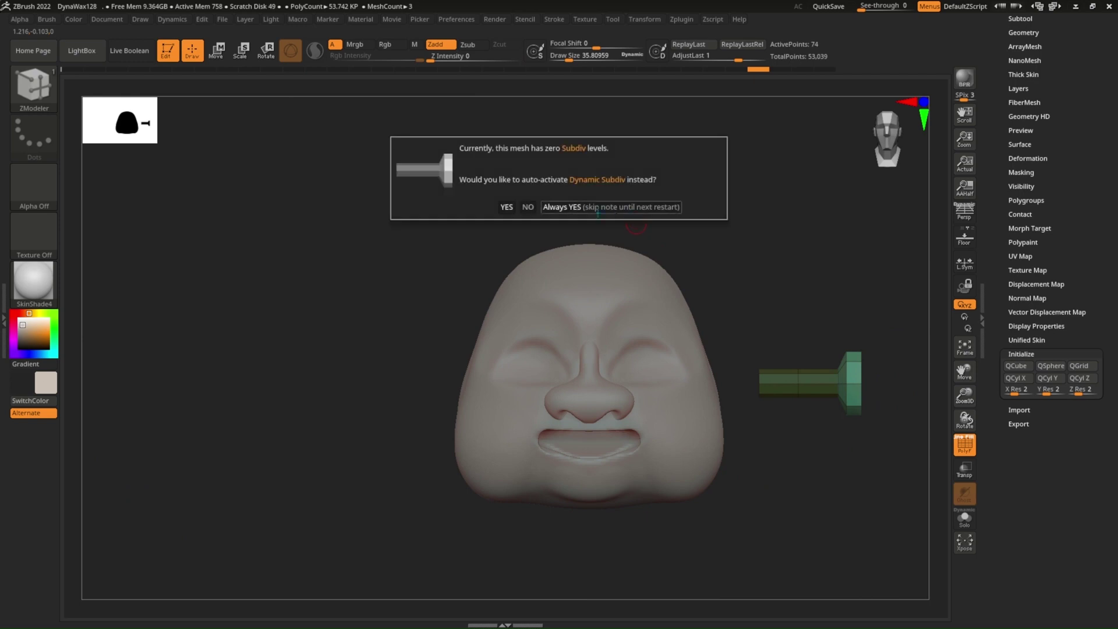
{"action": "left_click", "coordinate": [507, 207]}
{"action": "right_click_drag", "start_coordinate": [650, 236], "coordinate": [538, 203], "text": "alt"}
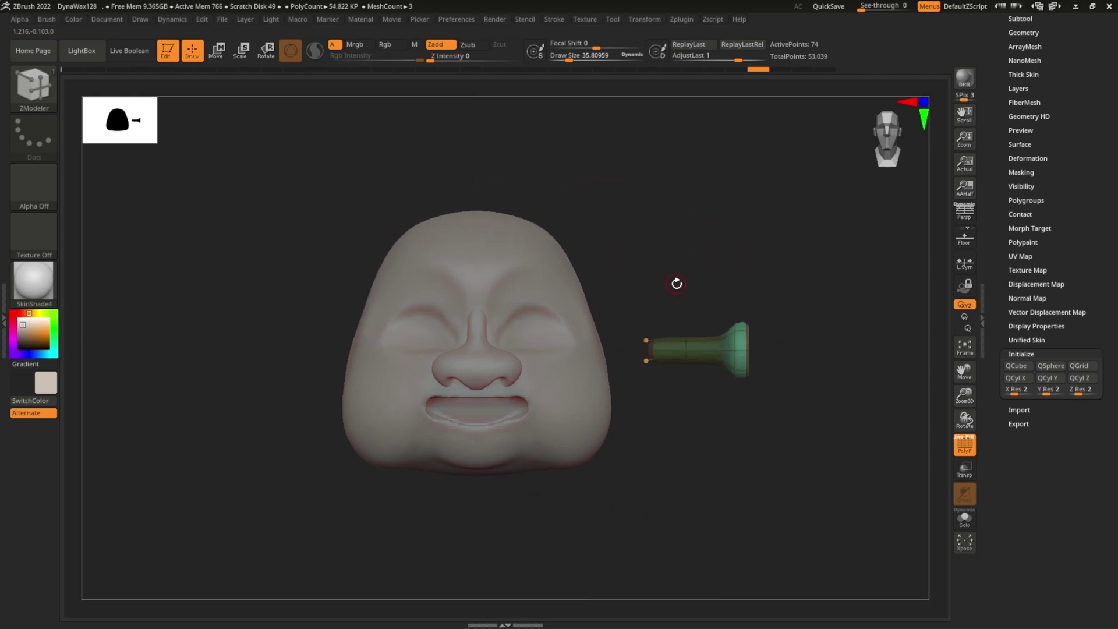
Step: Move and angle the flared ear piece into the head's right side with Transpose Move
{"action": "key", "text": "w"}
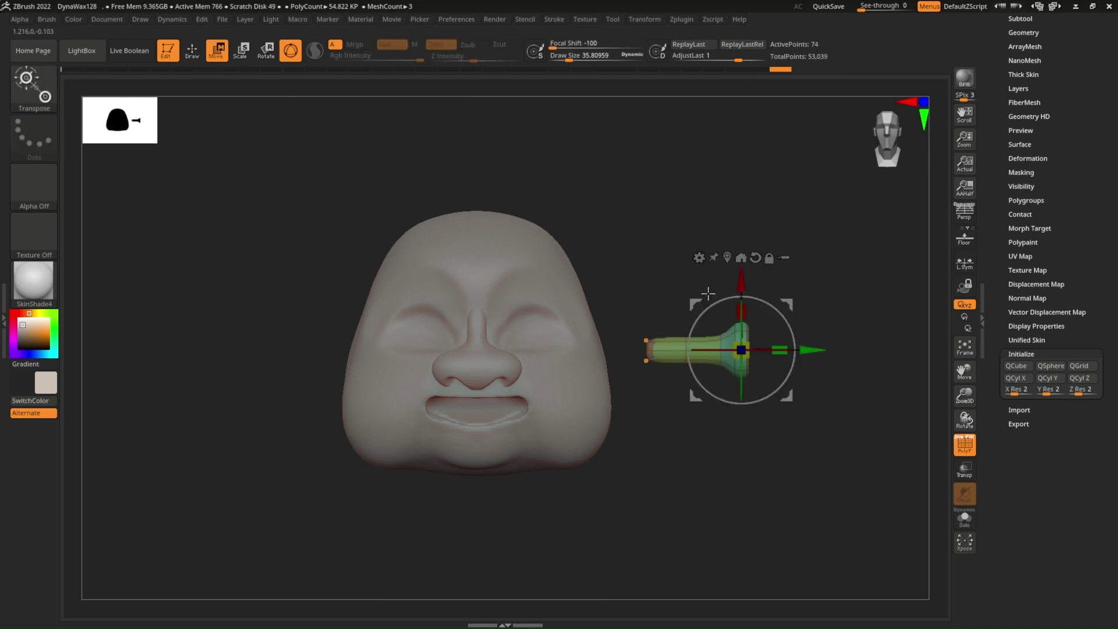
{"action": "mouse_move", "coordinate": [806, 350]}
{"action": "left_mouse_down"}
{"action": "mouse_move", "coordinate": [722, 334]}
{"action": "mouse_move", "coordinate": [704, 344]}
{"action": "left_mouse_up"}
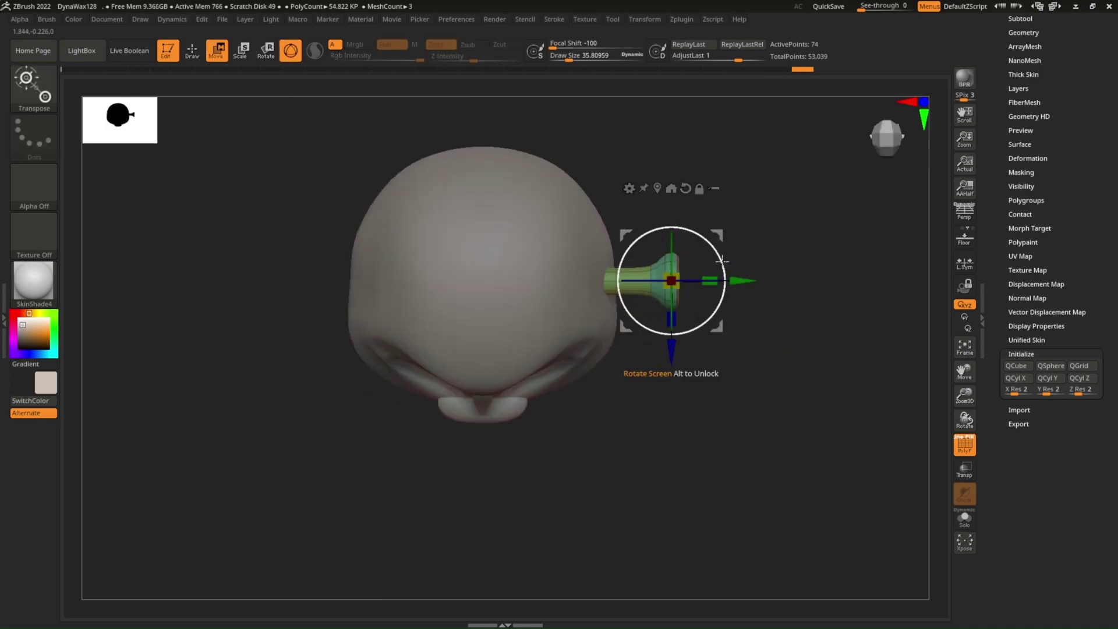
{"action": "mouse_move", "coordinate": [722, 260]}
{"action": "left_mouse_down"}
{"action": "mouse_move", "coordinate": [677, 250]}
{"action": "mouse_move", "coordinate": [699, 264]}
{"action": "mouse_move", "coordinate": [685, 228]}
{"action": "mouse_move", "coordinate": [698, 137]}
{"action": "left_mouse_up"}
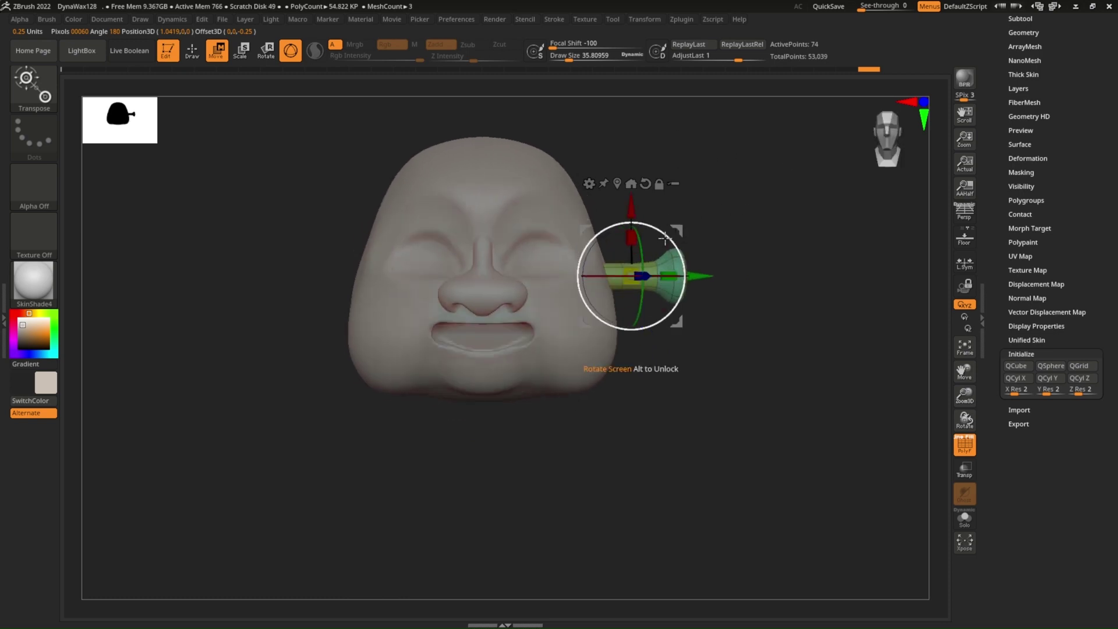
{"action": "key", "text": "ctrl"}
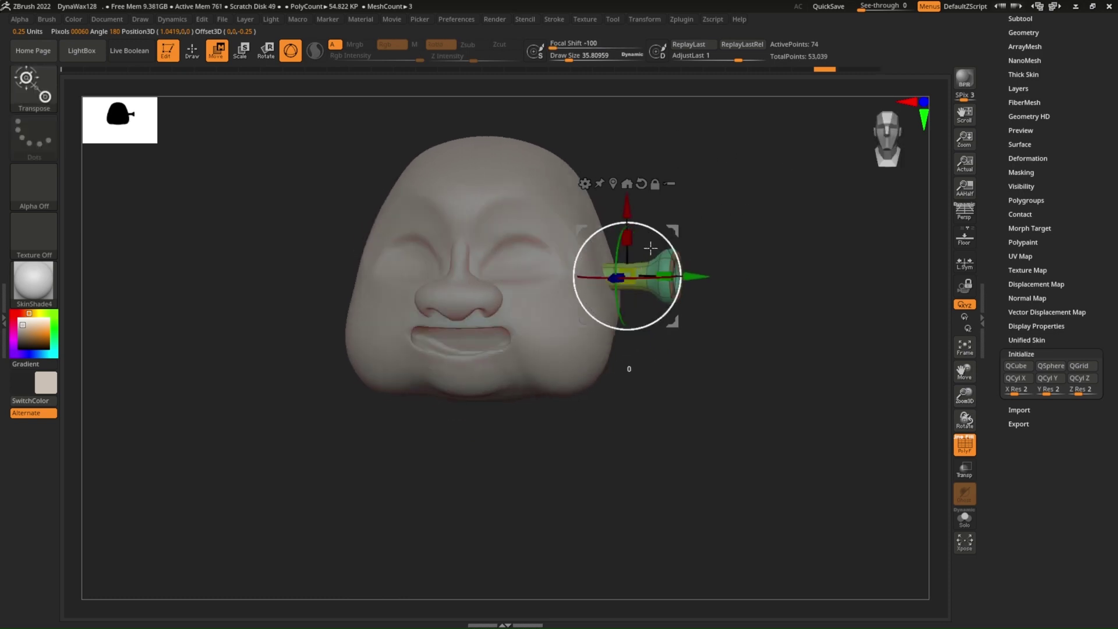
{"action": "mouse_move", "coordinate": [659, 235]}
{"action": "left_mouse_down", "text": "shift"}
{"action": "mouse_move", "coordinate": [648, 273]}
{"action": "mouse_move", "coordinate": [605, 274]}
{"action": "left_mouse_up", "text": "shift"}
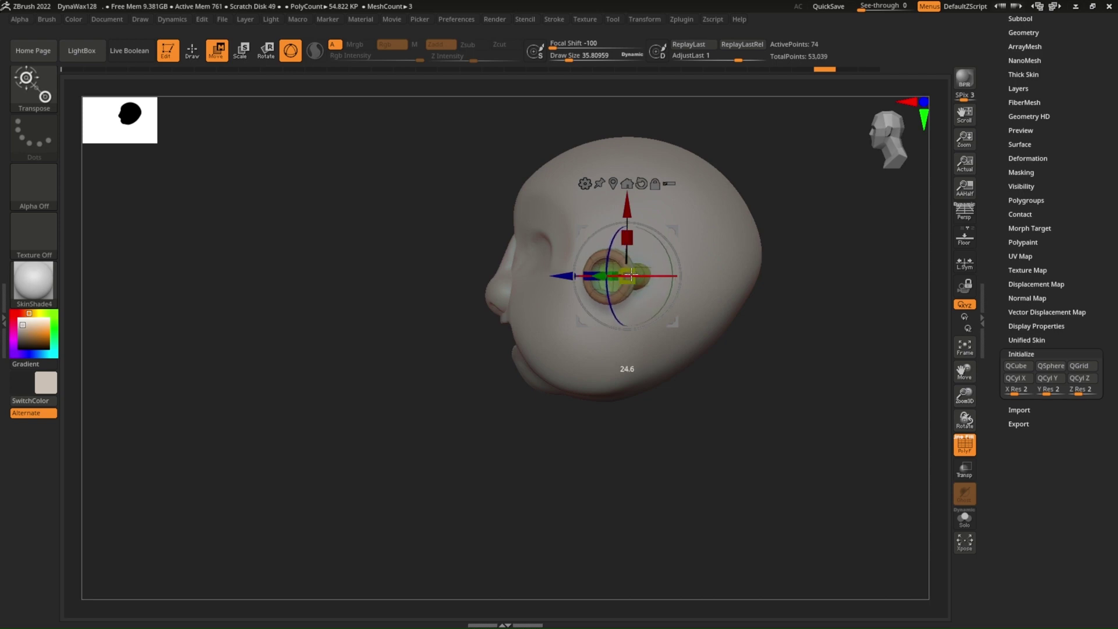
{"action": "left_click_drag", "start_coordinate": [728, 407], "coordinate": [707, 248], "text": "shift"}
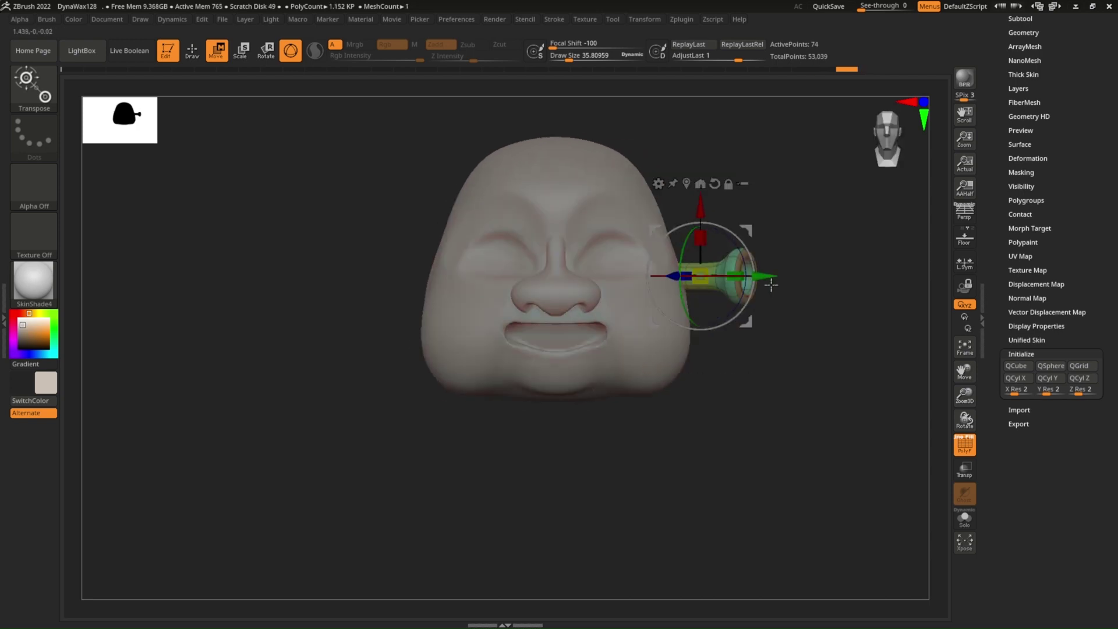
{"action": "mouse_move", "coordinate": [771, 284]}
{"action": "left_mouse_down"}
{"action": "mouse_move", "coordinate": [749, 275]}
{"action": "mouse_move", "coordinate": [732, 245]}
{"action": "mouse_move", "coordinate": [734, 211]}
{"action": "mouse_move", "coordinate": [757, 212]}
{"action": "left_mouse_up"}
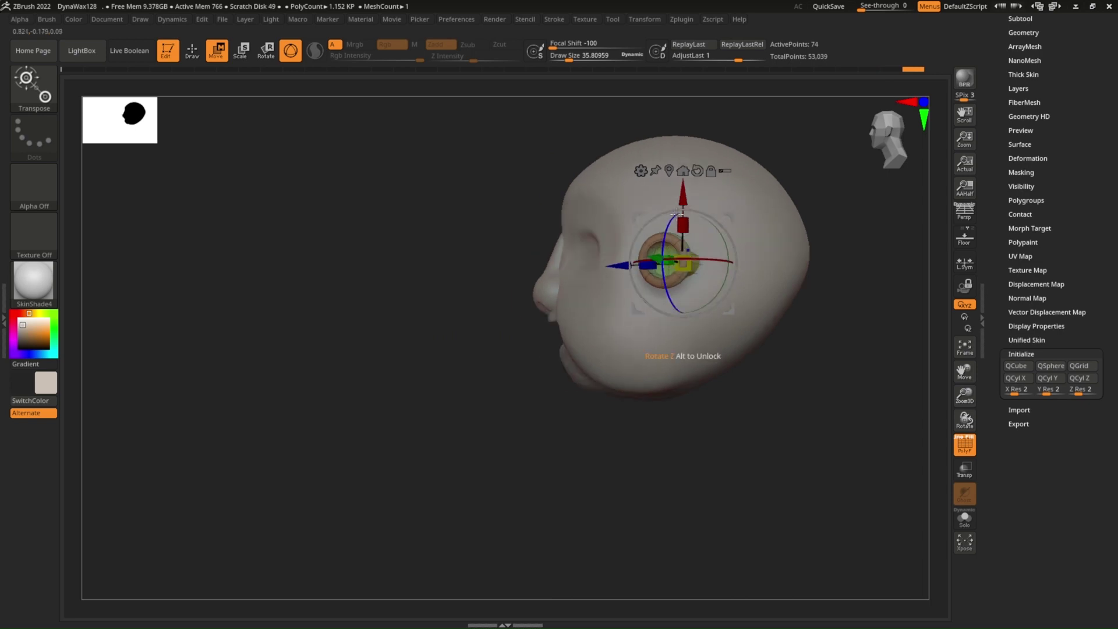
{"action": "scroll", "coordinate": [1014, 133], "scroll_direction": "up", "scroll_amount": 3}
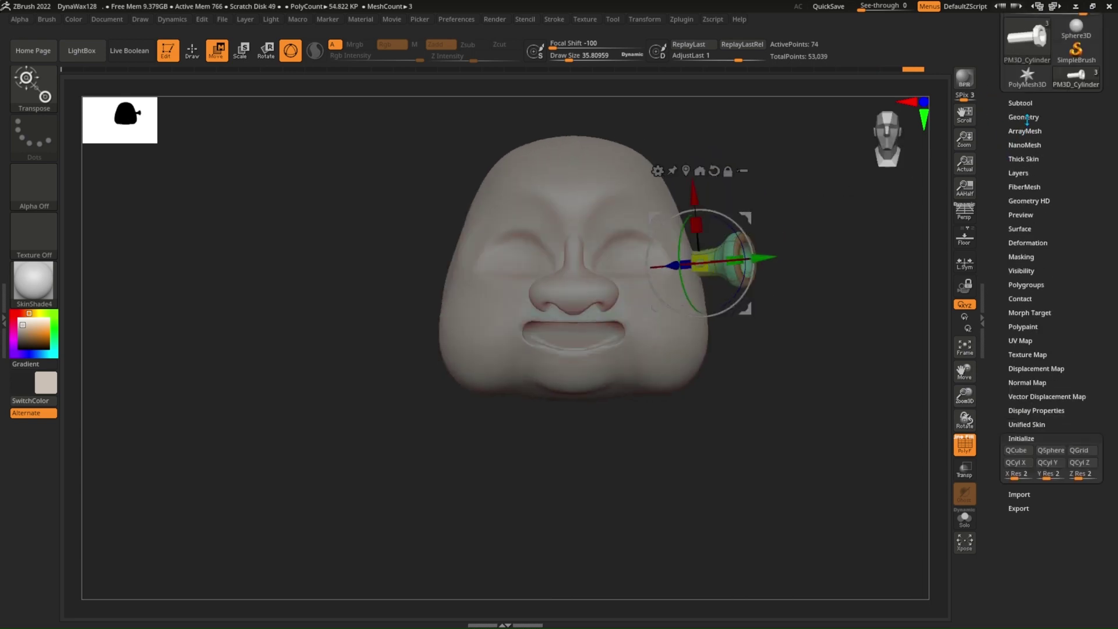
Step: Mirror And Weld the ear piece onto the left side, then bring up the Subtool Append mesh list
{"action": "left_click", "coordinate": [1025, 117]}
{"action": "left_click", "coordinate": [1033, 326]}
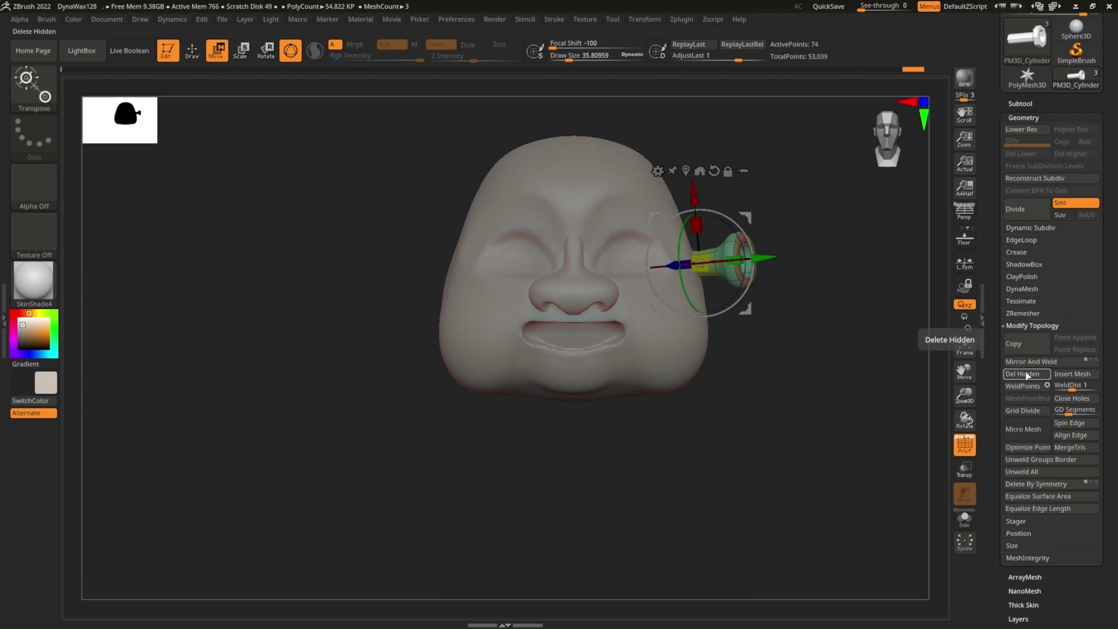
{"action": "left_click", "coordinate": [1028, 362]}
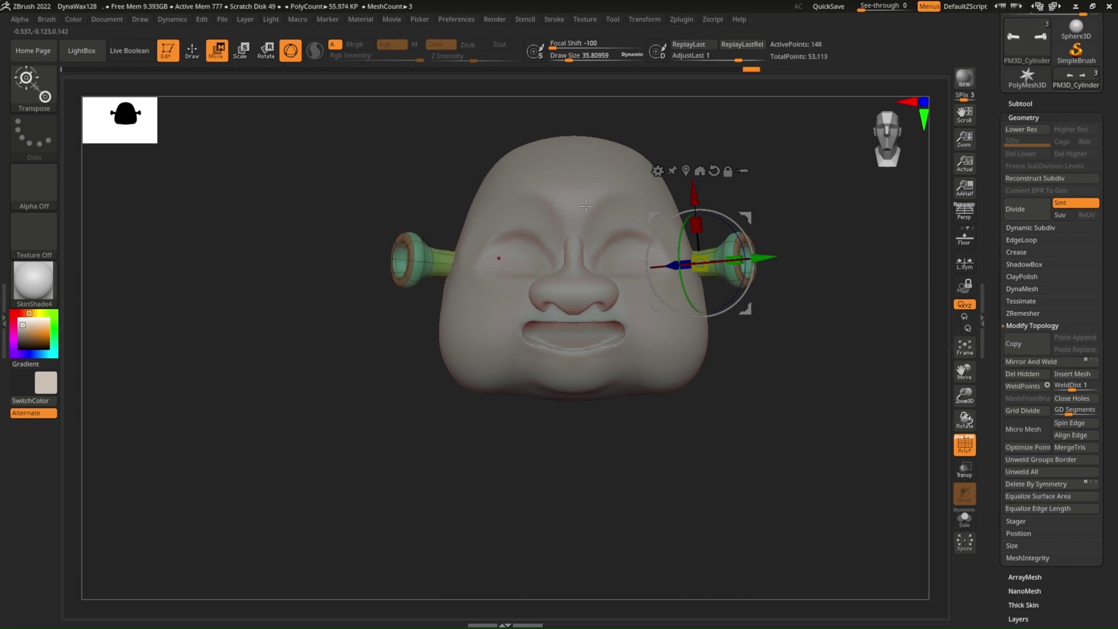
{"action": "left_click", "coordinate": [1021, 103]}
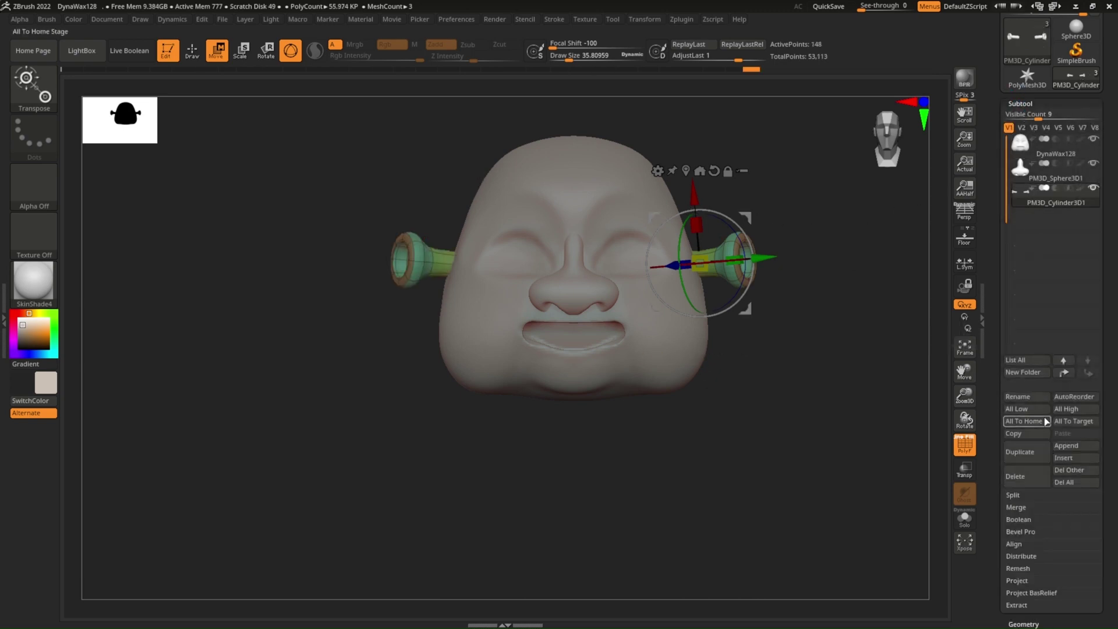
{"action": "left_click", "coordinate": [1061, 446]}
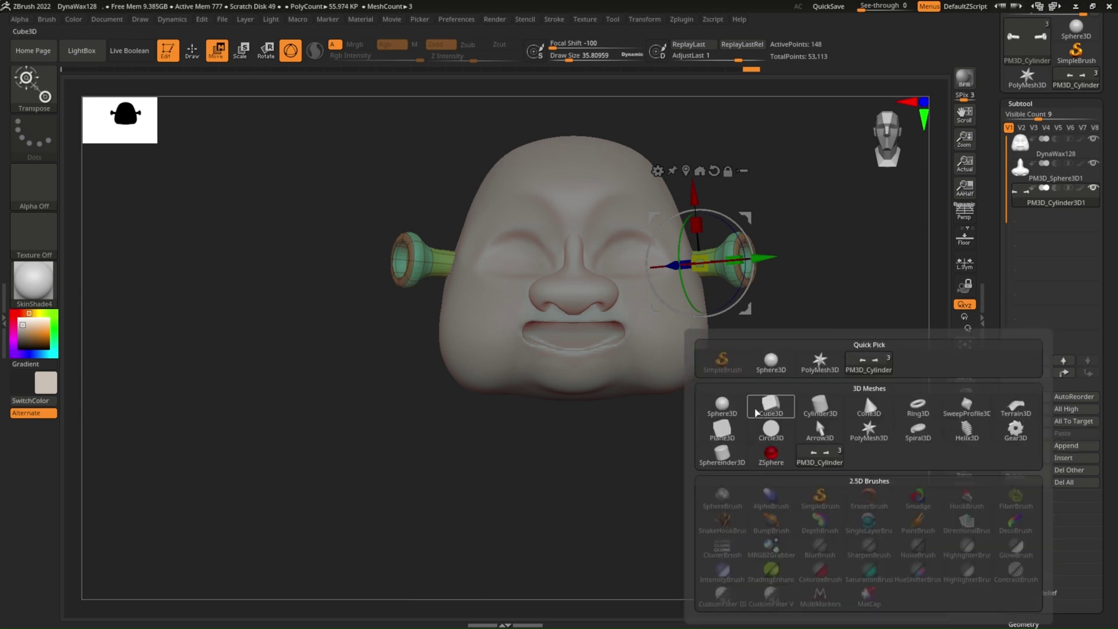
Step: Append a sphere subtool, shrink it, and place it in the left eye socket
{"action": "left_click", "coordinate": [723, 405]}
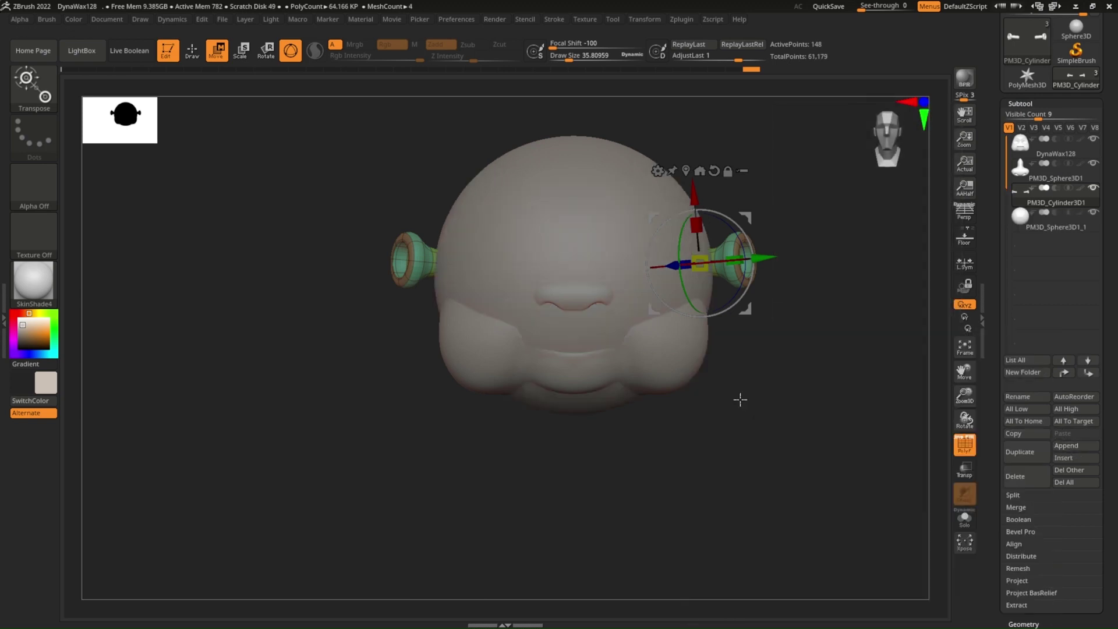
{"action": "left_click", "coordinate": [578, 243]}
{"action": "left_click_drag", "start_coordinate": [579, 261], "coordinate": [536, 255]}
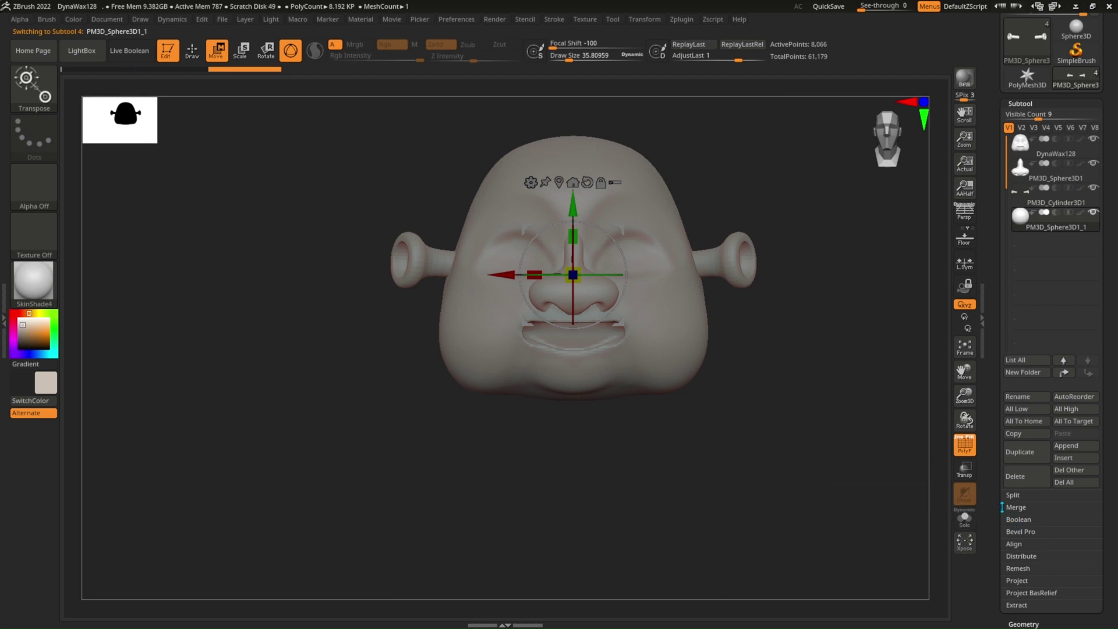
{"action": "left_click_drag", "start_coordinate": [1002, 507], "coordinate": [1007, 356]}
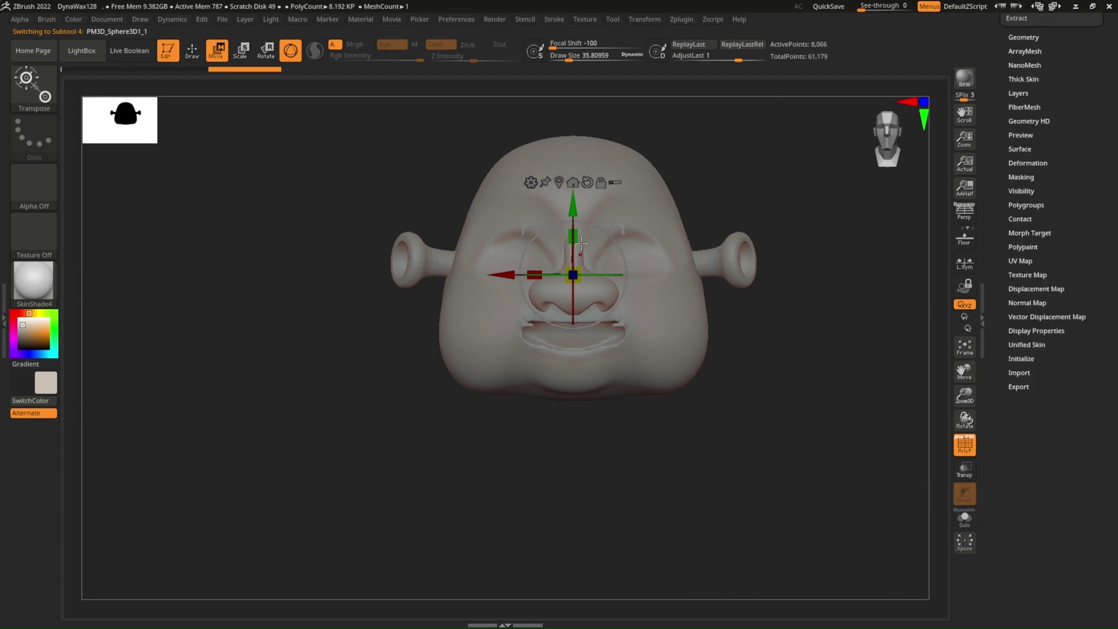
{"action": "left_click_drag", "start_coordinate": [573, 251], "coordinate": [572, 342]}
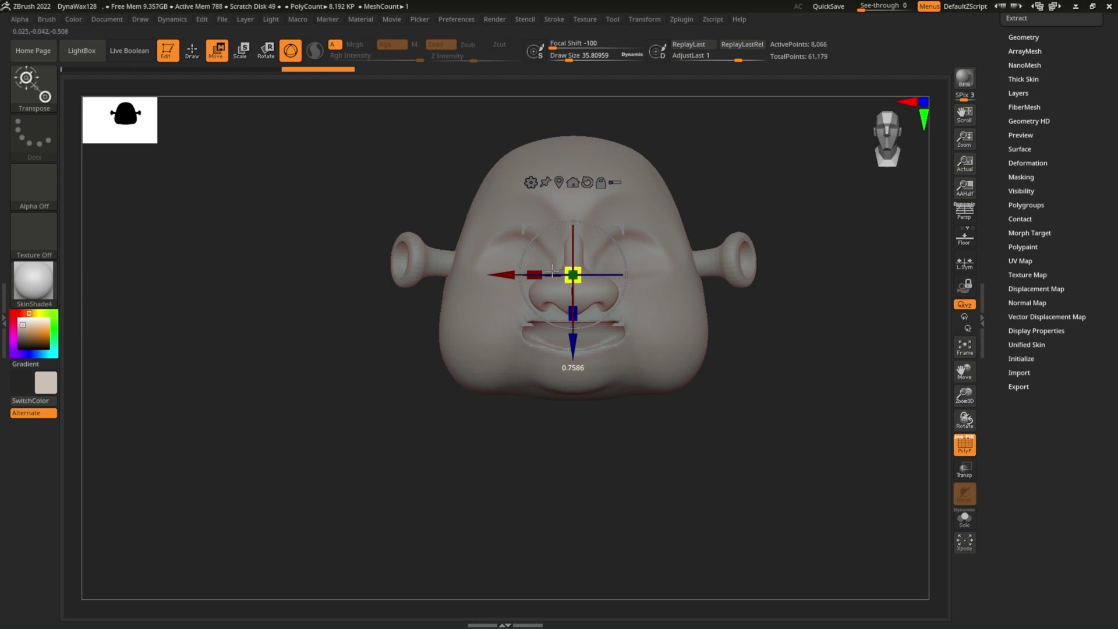
{"action": "left_click_drag", "start_coordinate": [552, 271], "coordinate": [497, 272]}
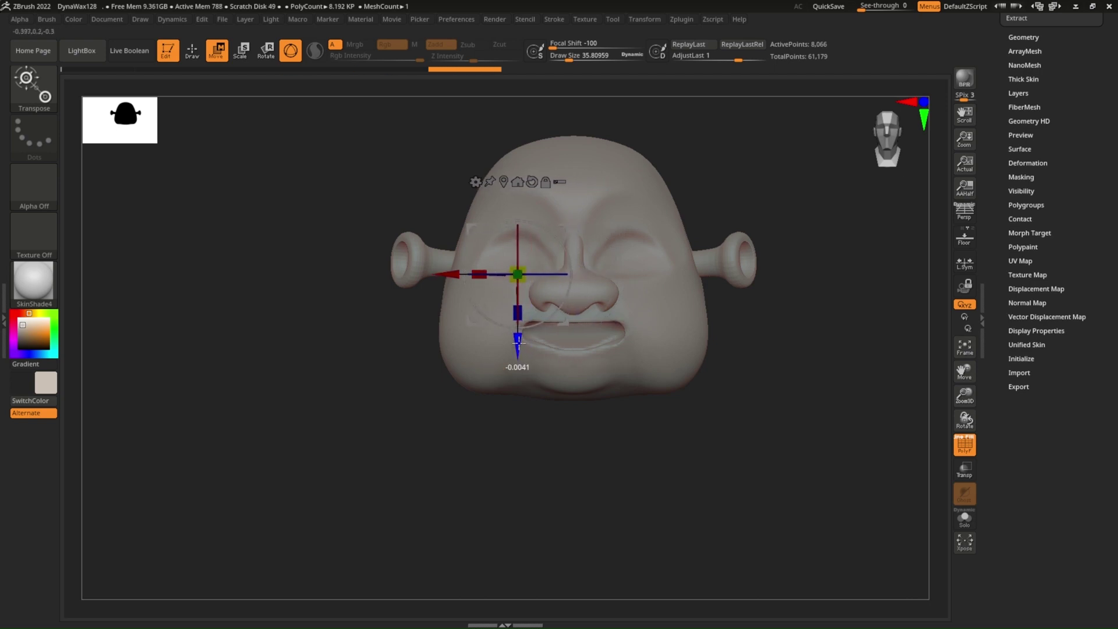
{"action": "left_click_drag", "start_coordinate": [518, 344], "coordinate": [650, 324]}
Step: Check the eyeball's placement with the head ghosted, then restore solid display and orbit around
{"action": "left_click", "coordinate": [965, 470]}
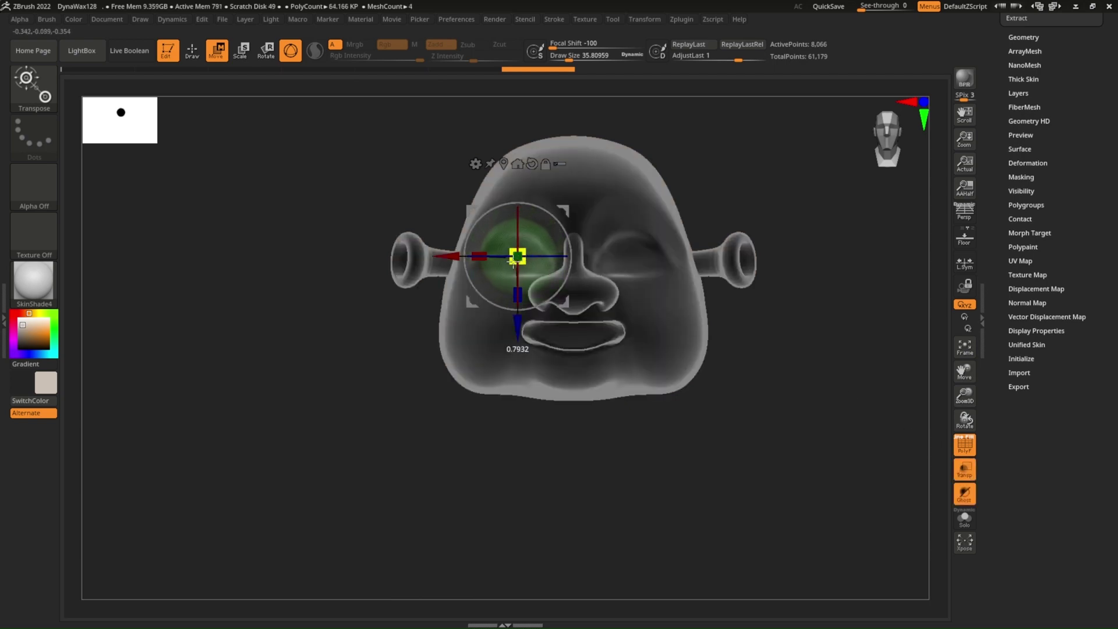
{"action": "left_click_drag", "start_coordinate": [525, 261], "coordinate": [641, 254], "text": "shift"}
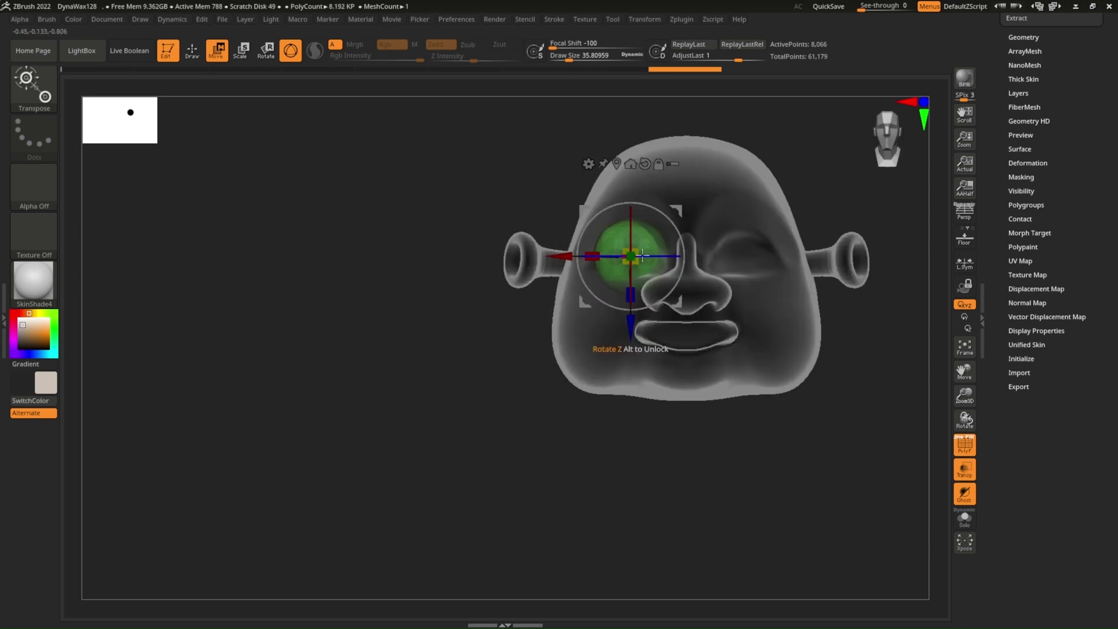
{"action": "left_click", "coordinate": [965, 494]}
{"action": "left_click", "coordinate": [965, 470]}
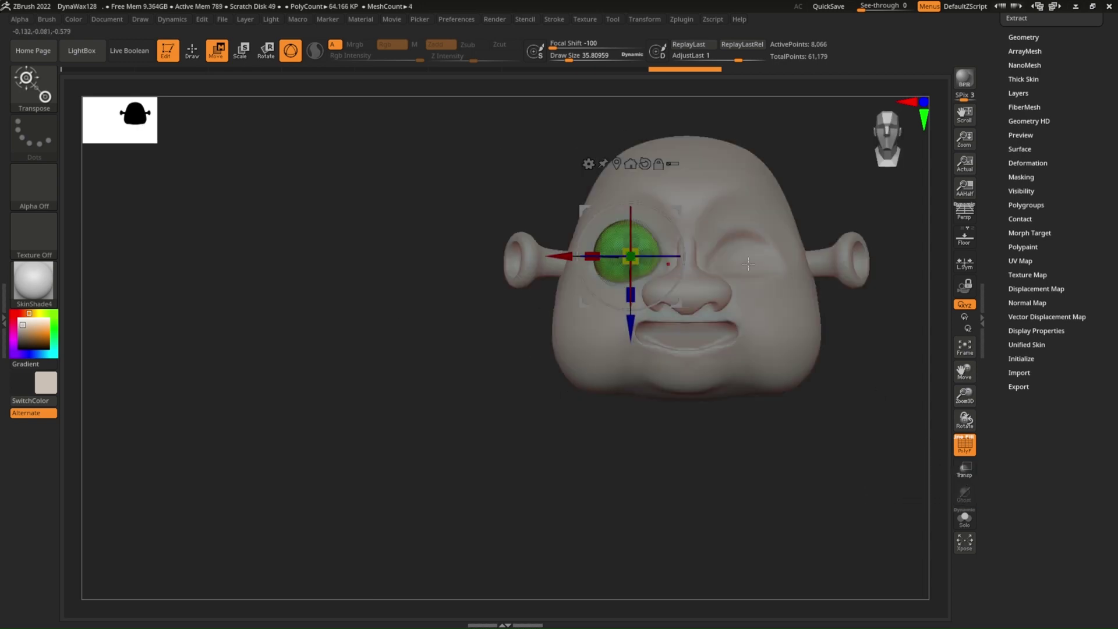
{"action": "left_click_drag", "start_coordinate": [649, 322], "coordinate": [643, 439]}
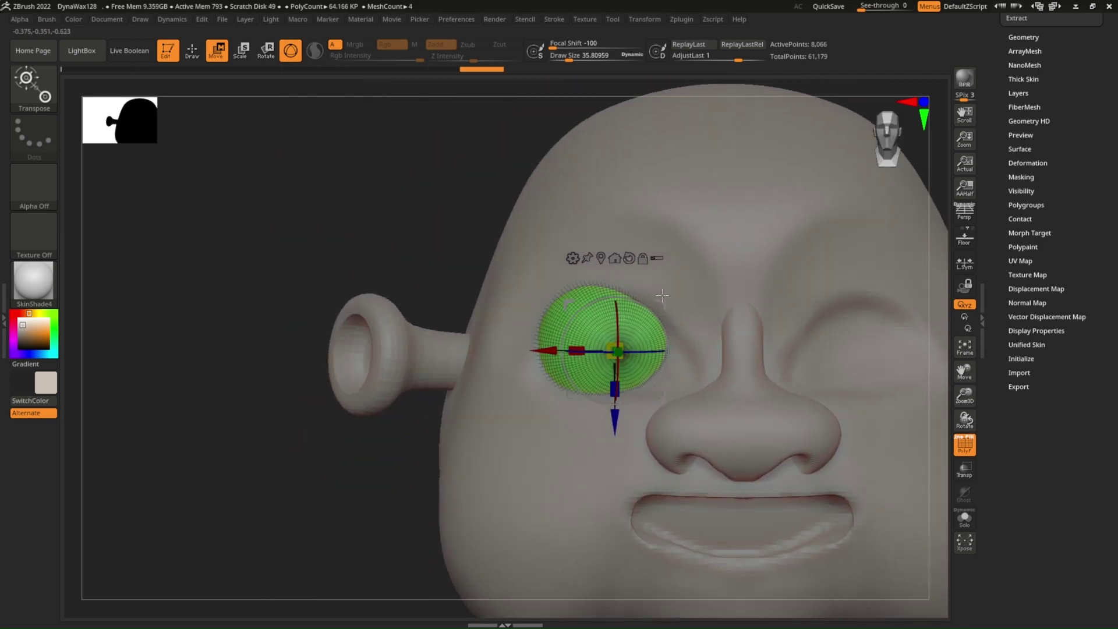
{"action": "mouse_move", "coordinate": [610, 341]}
{"action": "left_mouse_down"}
{"action": "mouse_move", "coordinate": [717, 300]}
{"action": "mouse_move", "coordinate": [671, 326]}
{"action": "left_mouse_up"}
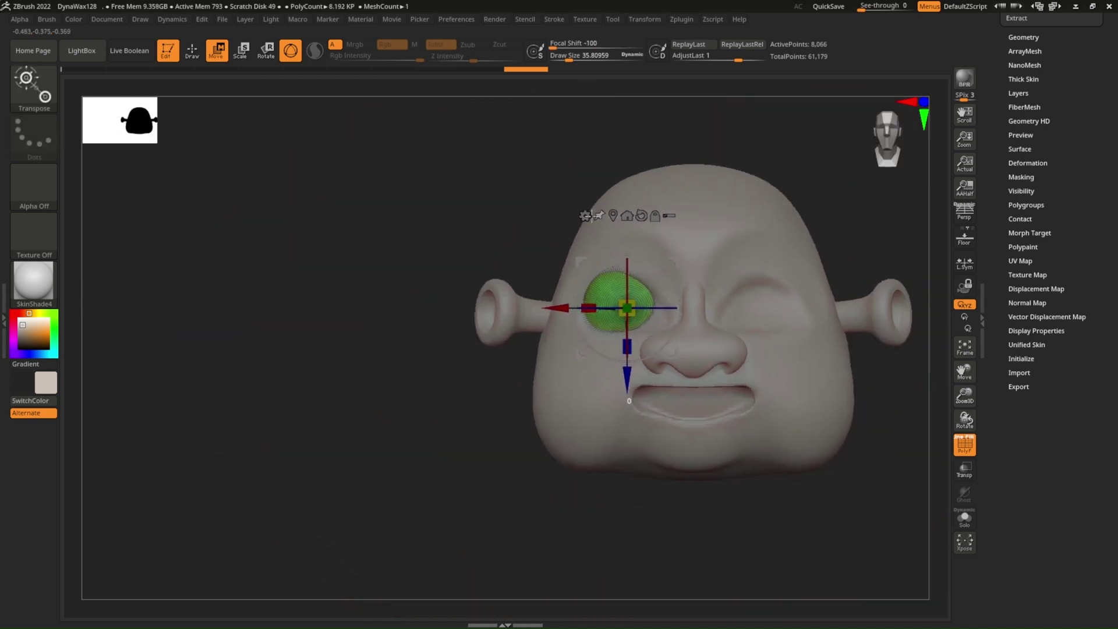
{"action": "mouse_move", "coordinate": [621, 248]}
{"action": "left_mouse_down"}
{"action": "mouse_move", "coordinate": [476, 250]}
{"action": "mouse_move", "coordinate": [584, 251]}
{"action": "left_mouse_up"}
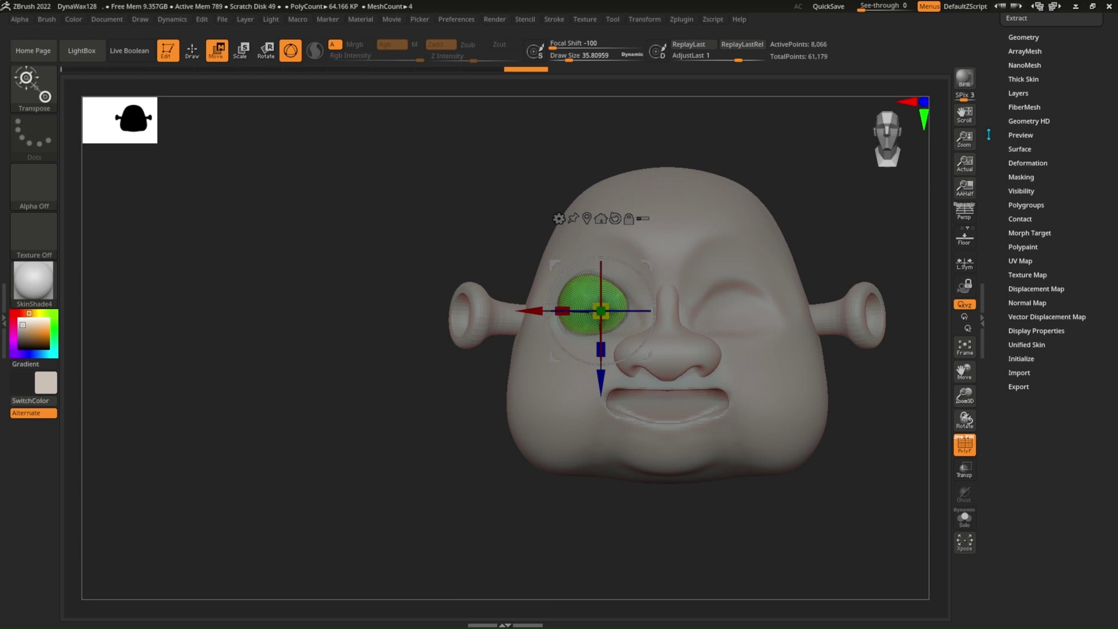
{"action": "left_click", "coordinate": [1023, 37]}
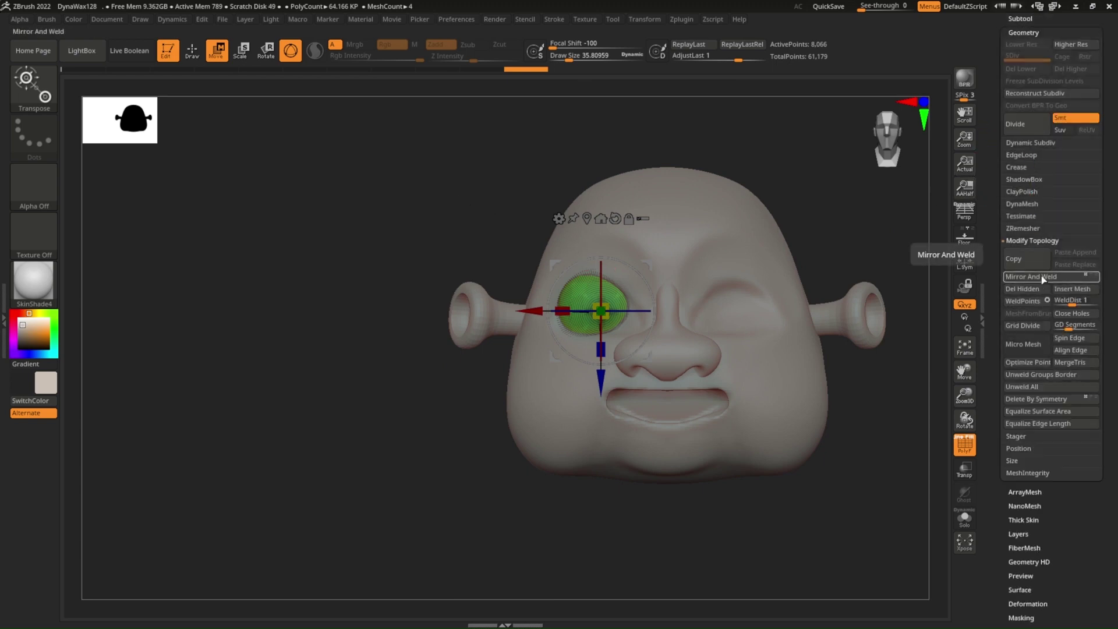
Step: Mirror the eyeball into the right socket, pick the Move brush, and select the DynaWax128 head
{"action": "left_click", "coordinate": [1043, 278]}
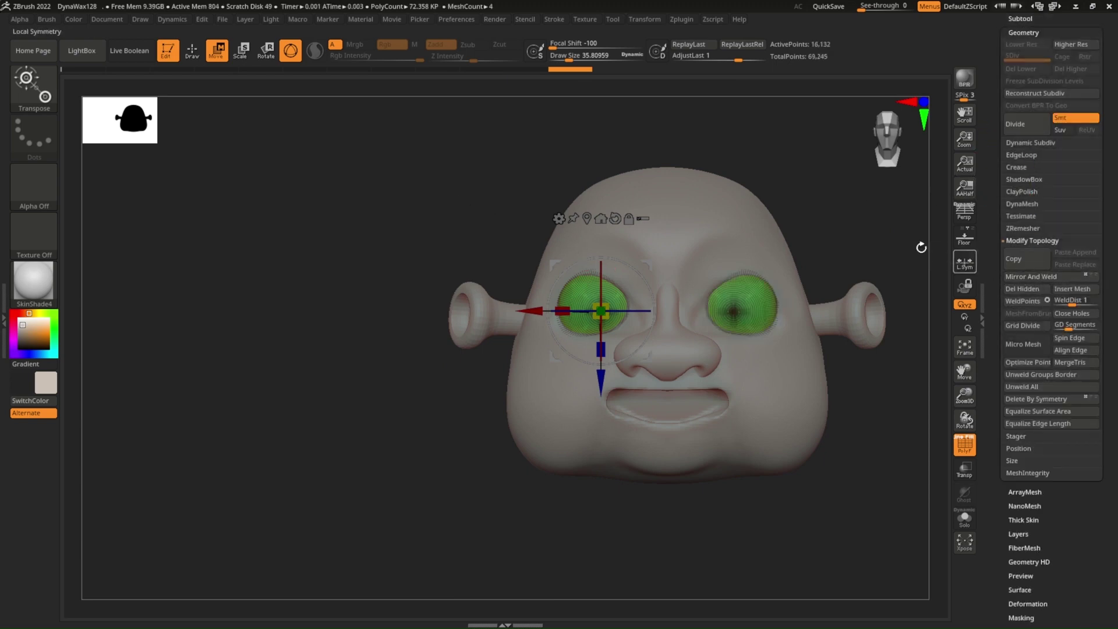
{"action": "left_click", "coordinate": [193, 53]}
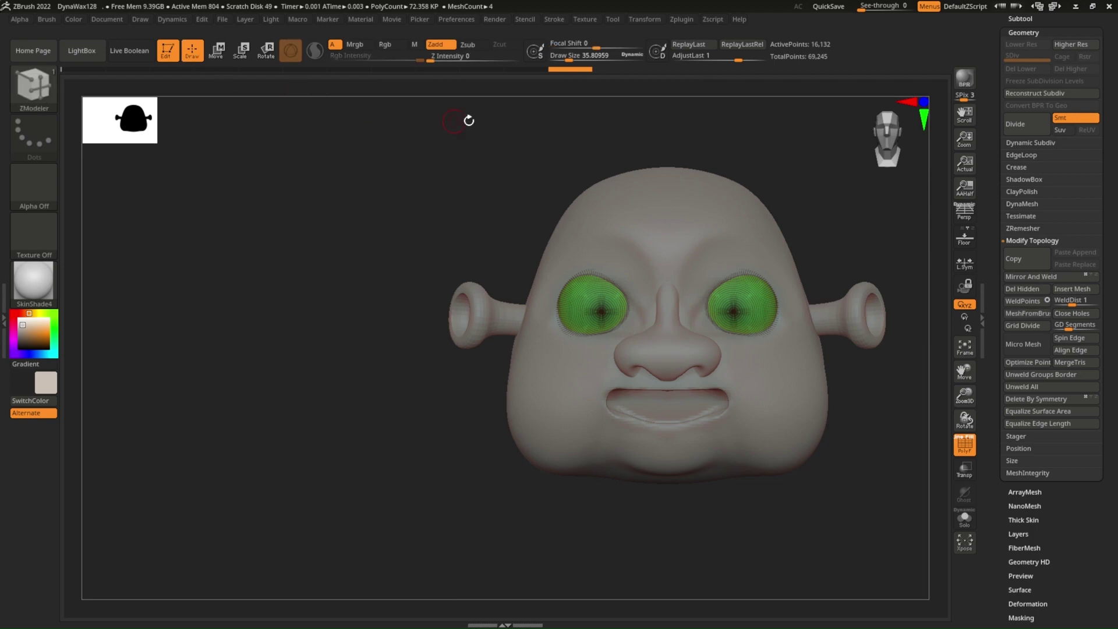
{"action": "left_click", "coordinate": [44, 90]}
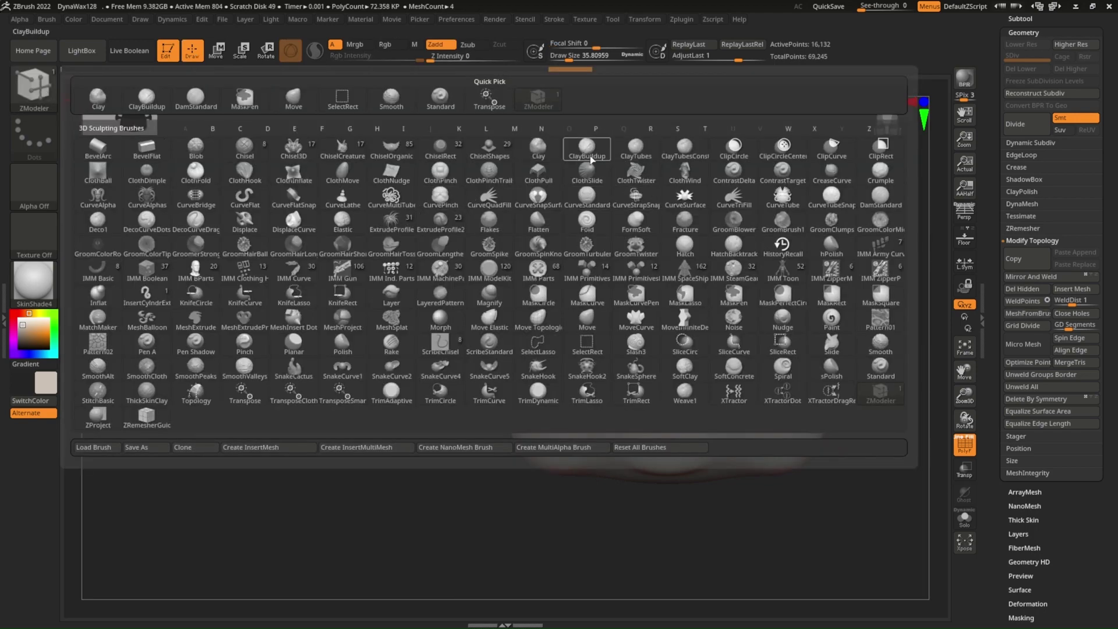
{"action": "left_click", "coordinate": [541, 152]}
{"action": "key", "text": "s"}
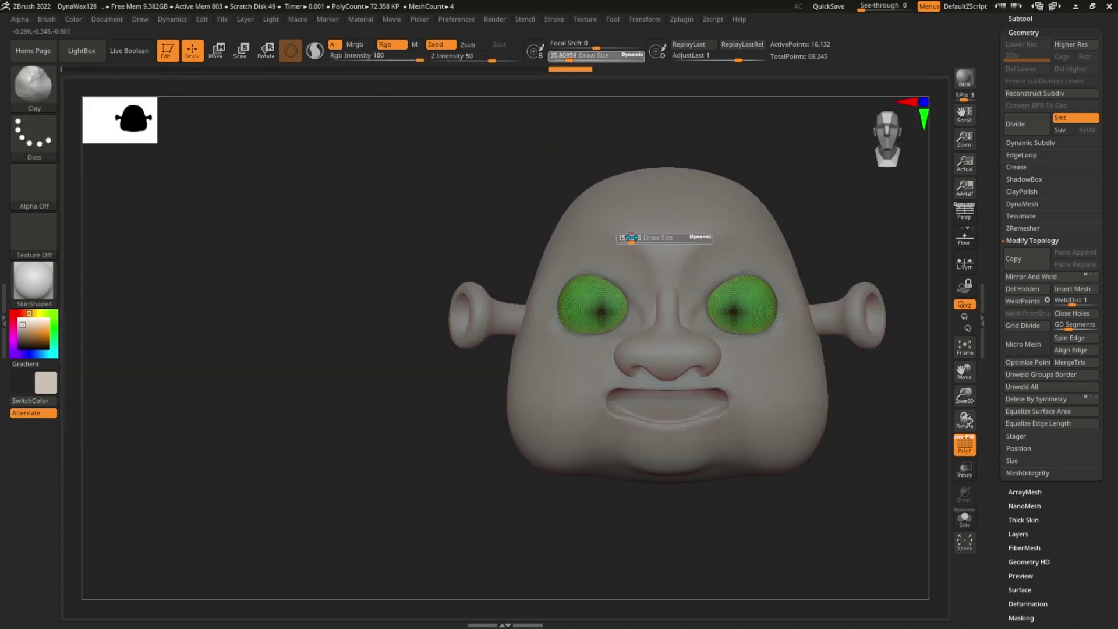
{"action": "scroll", "coordinate": [646, 279], "scroll_direction": "up", "scroll_amount": 3}
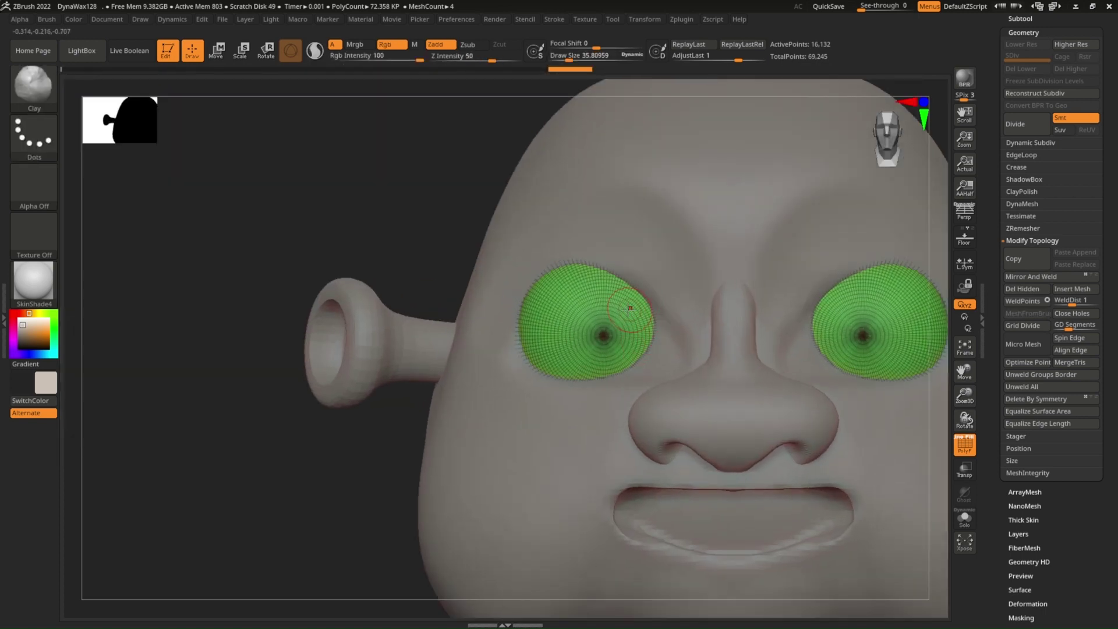
{"action": "left_click", "coordinate": [40, 107]}
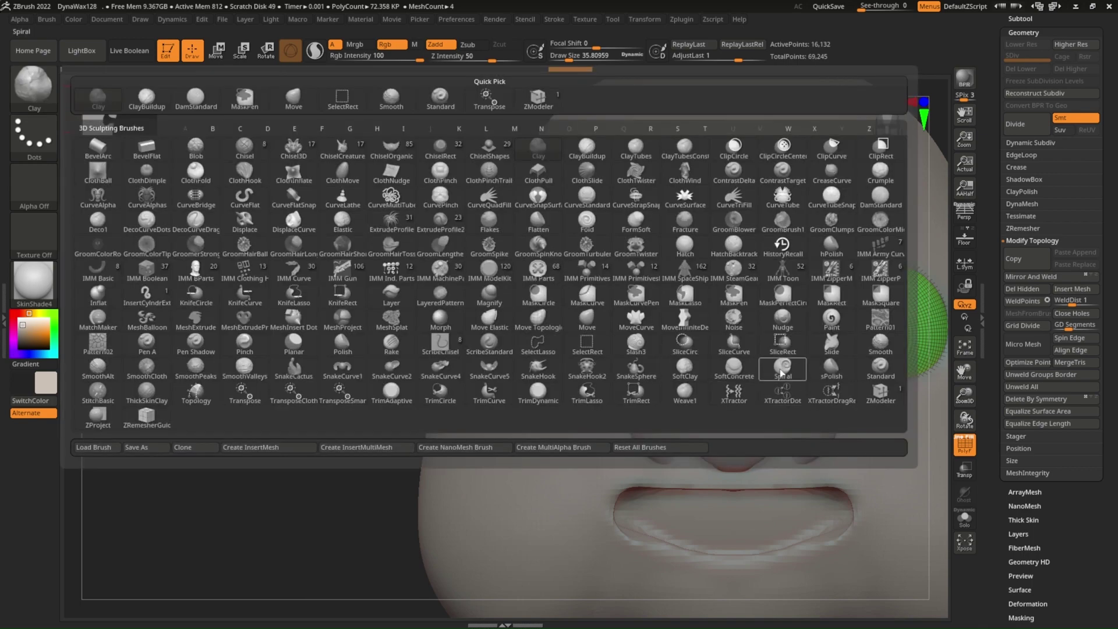
{"action": "left_click", "coordinate": [587, 318]}
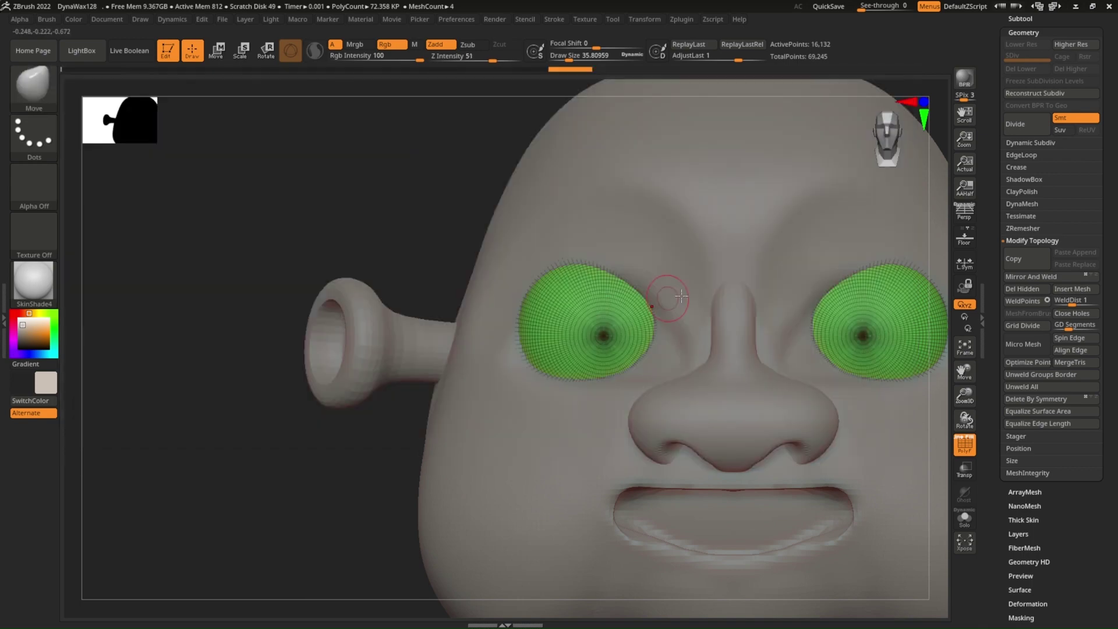
{"action": "left_click", "coordinate": [579, 419], "text": "alt"}
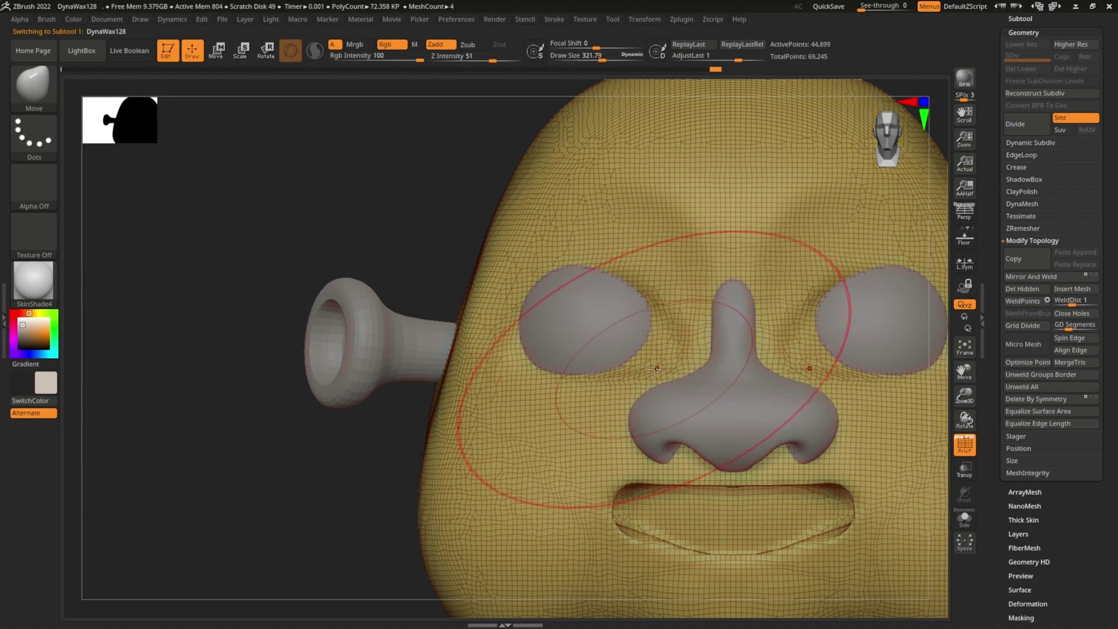
Step: Hide the wireframe overlay and set the Move brush size to about 177
{"action": "mouse_move", "coordinate": [640, 370]}
{"action": "right_mouse_down"}
{"action": "mouse_move", "coordinate": [699, 378]}
{"action": "mouse_move", "coordinate": [698, 331]}
{"action": "mouse_move", "coordinate": [652, 408]}
{"action": "right_mouse_up"}
{"action": "key", "text": "s"}
{"action": "left_click_drag", "start_coordinate": [690, 348], "coordinate": [643, 349]}
{"action": "key", "text": "shift+f"}
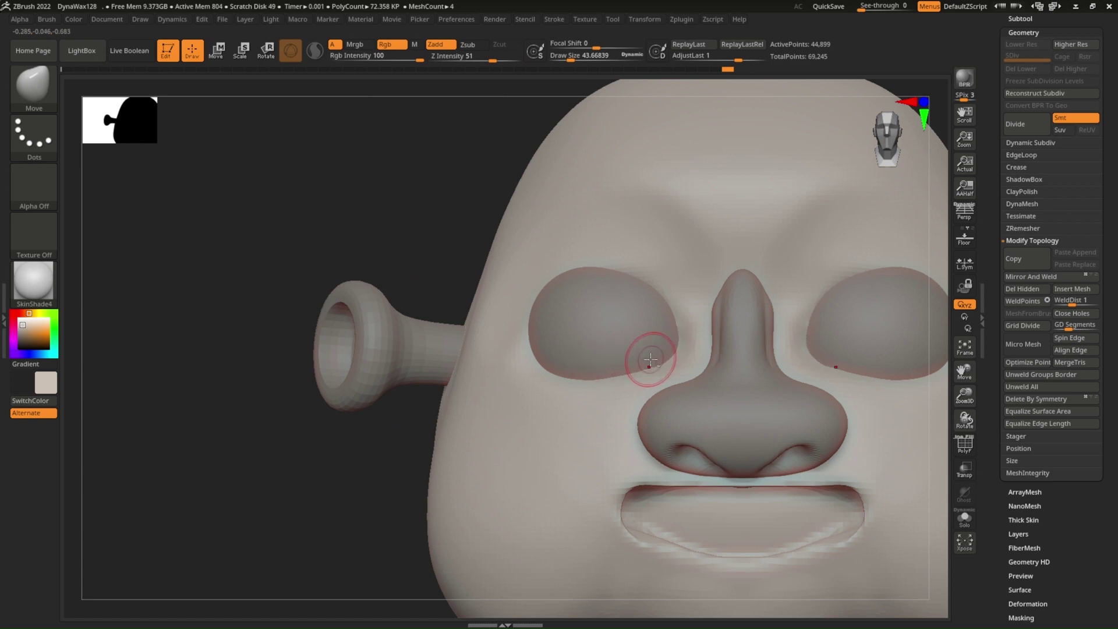
{"action": "key", "text": "s"}
{"action": "mouse_move", "coordinate": [564, 369]}
{"action": "left_mouse_down"}
{"action": "mouse_move", "coordinate": [578, 369]}
{"action": "mouse_move", "coordinate": [571, 353]}
{"action": "left_mouse_up"}
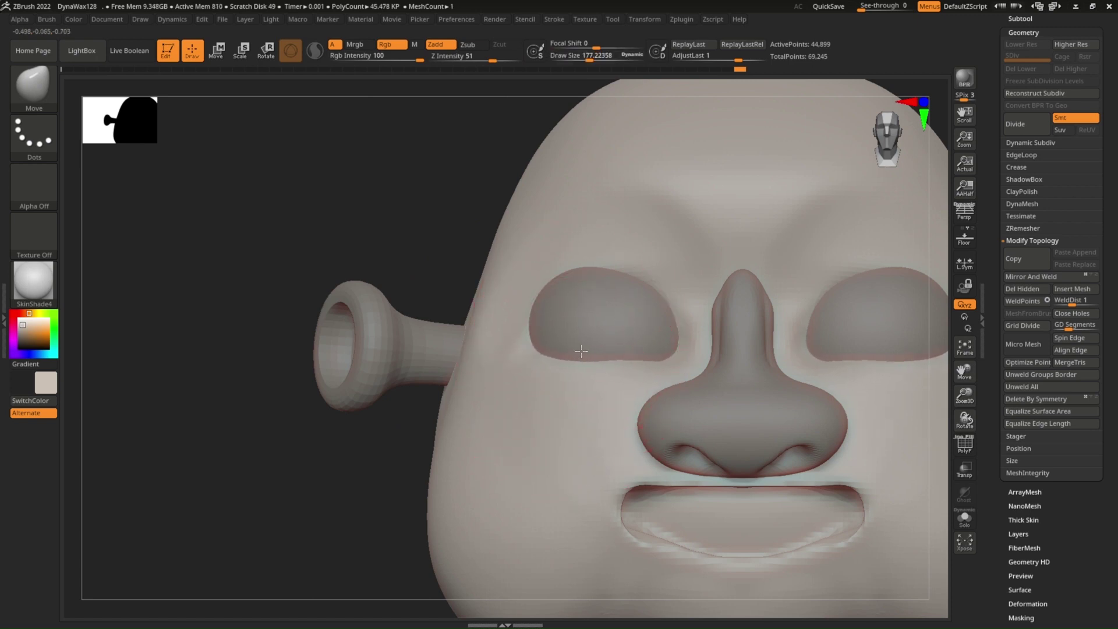
Step: Reshape around the eye sockets while viewing the head from three-quarter, front and side
{"action": "mouse_move", "coordinate": [577, 337]}
{"action": "right_mouse_down"}
{"action": "mouse_move", "coordinate": [543, 332]}
{"action": "mouse_move", "coordinate": [524, 294]}
{"action": "mouse_move", "coordinate": [591, 284]}
{"action": "mouse_move", "coordinate": [559, 349]}
{"action": "mouse_move", "coordinate": [561, 320]}
{"action": "mouse_move", "coordinate": [553, 344]}
{"action": "mouse_move", "coordinate": [531, 309]}
{"action": "right_mouse_up"}
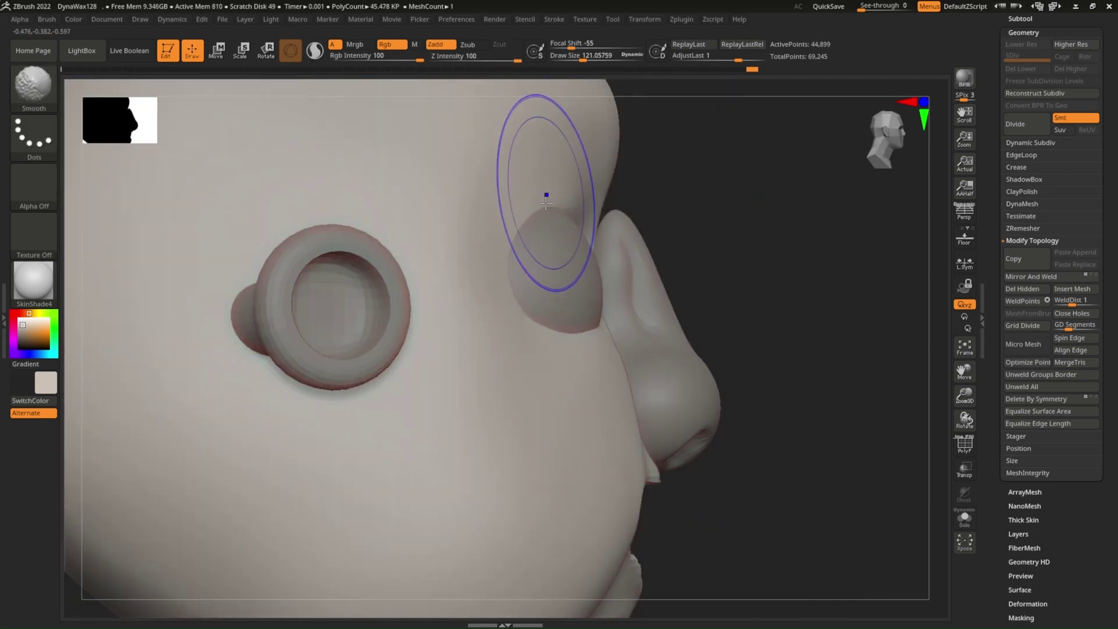
{"action": "right_click_drag", "start_coordinate": [544, 192], "coordinate": [552, 200], "text": "shift"}
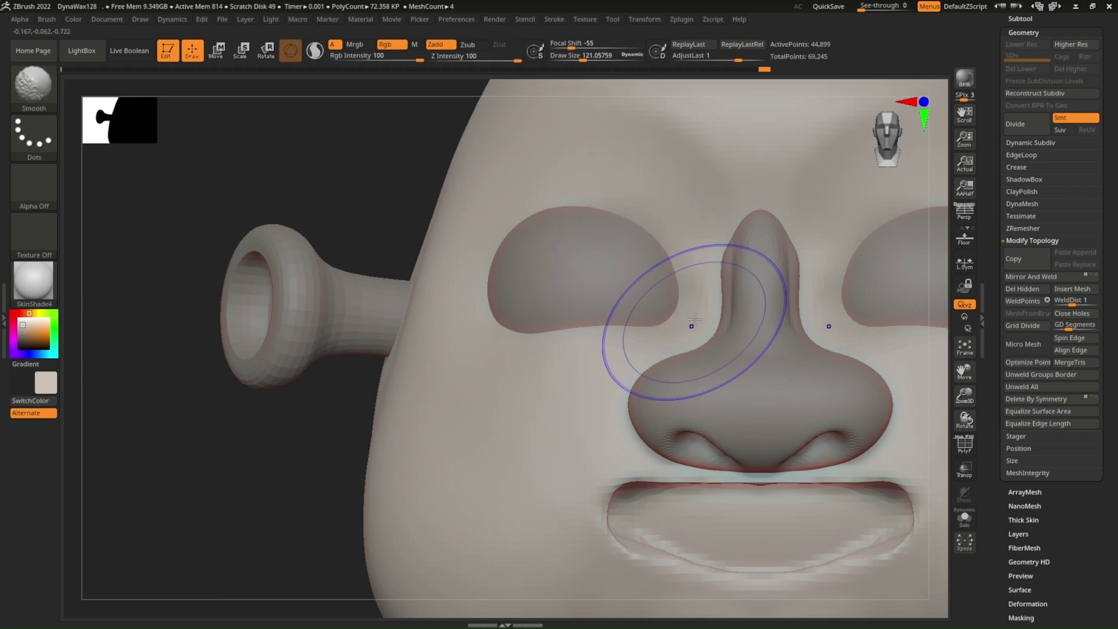
{"action": "mouse_move", "coordinate": [718, 324]}
{"action": "right_mouse_down", "text": "ctrl"}
{"action": "mouse_move", "coordinate": [659, 233]}
{"action": "mouse_move", "coordinate": [636, 225]}
{"action": "right_mouse_up", "text": "ctrl"}
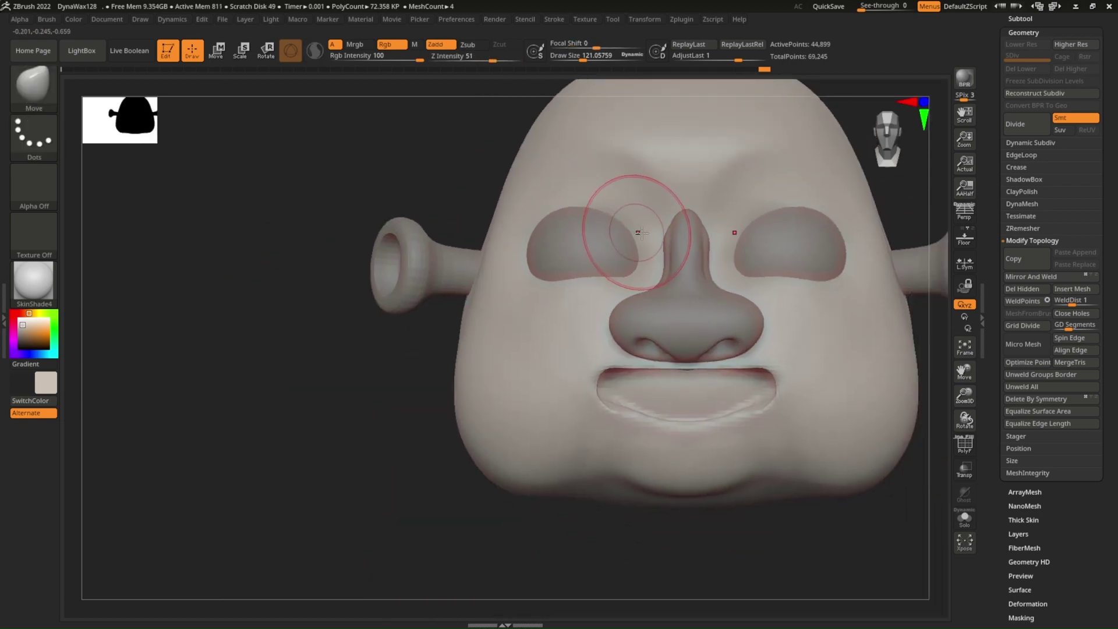
{"action": "right_click_drag", "start_coordinate": [721, 258], "coordinate": [640, 262]}
Step: Select the nose piece and shape its bridge with a Move brush of about 218
{"action": "left_click", "coordinate": [646, 262], "text": "alt"}
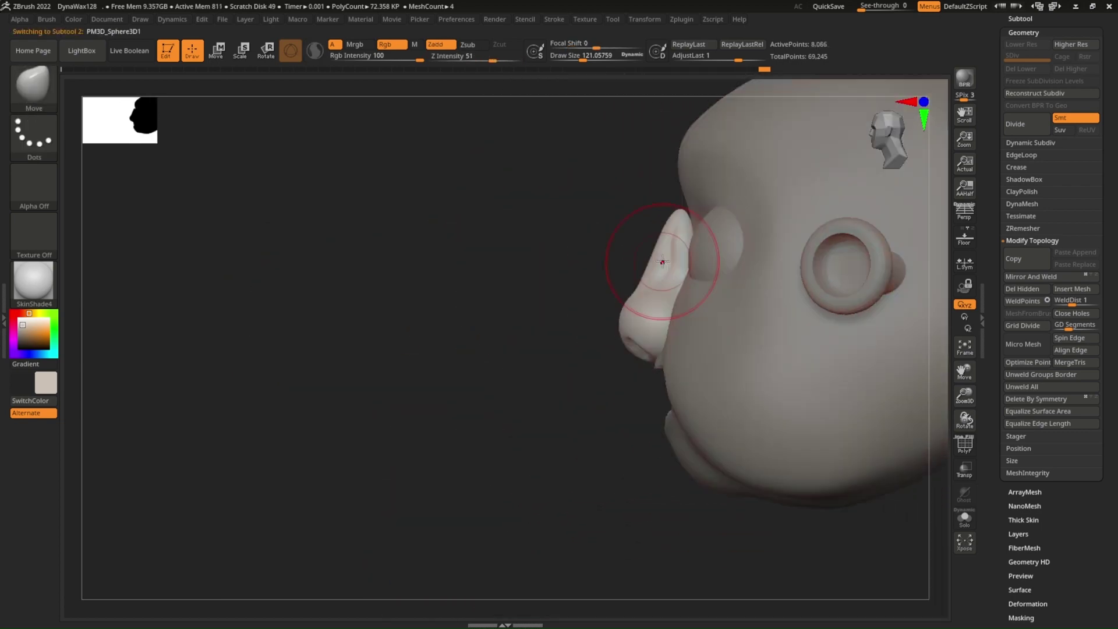
{"action": "key", "text": "s"}
{"action": "left_click_drag", "start_coordinate": [648, 253], "coordinate": [658, 255]}
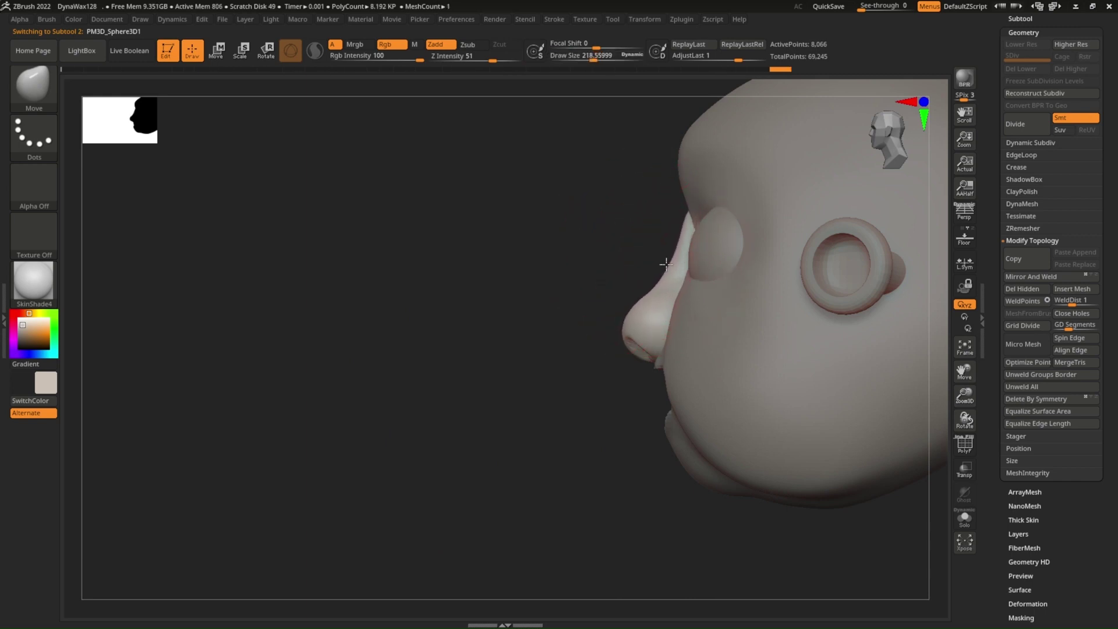
{"action": "right_click_drag", "start_coordinate": [668, 263], "coordinate": [711, 274], "text": "shift"}
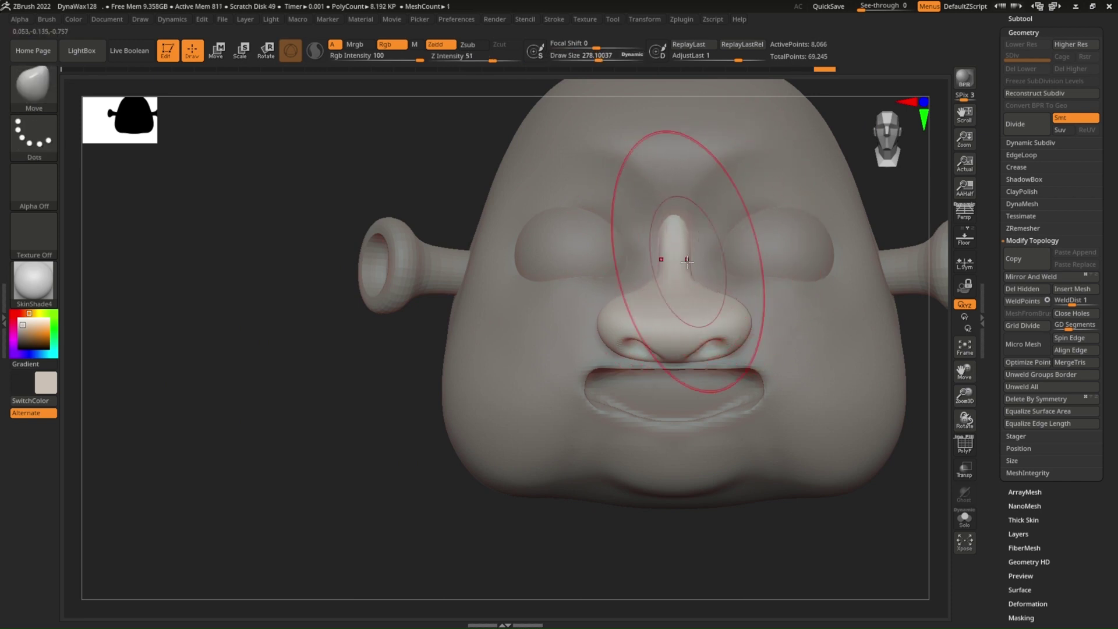
{"action": "key", "text": "s"}
{"action": "left_click_drag", "start_coordinate": [679, 263], "coordinate": [685, 264]}
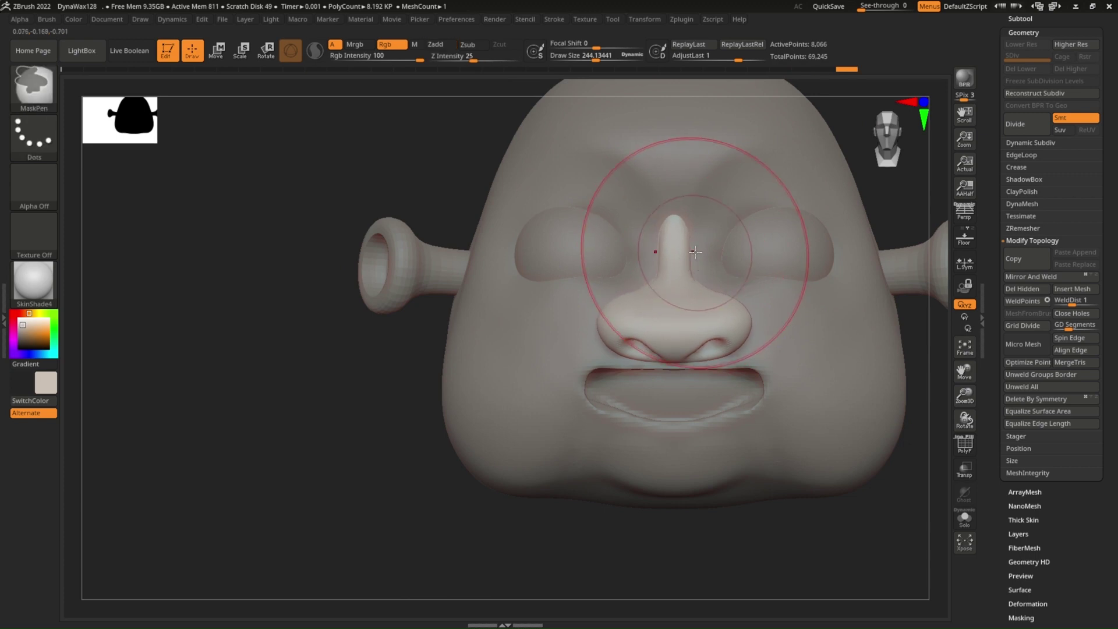
{"action": "key", "text": "bracketleft"}
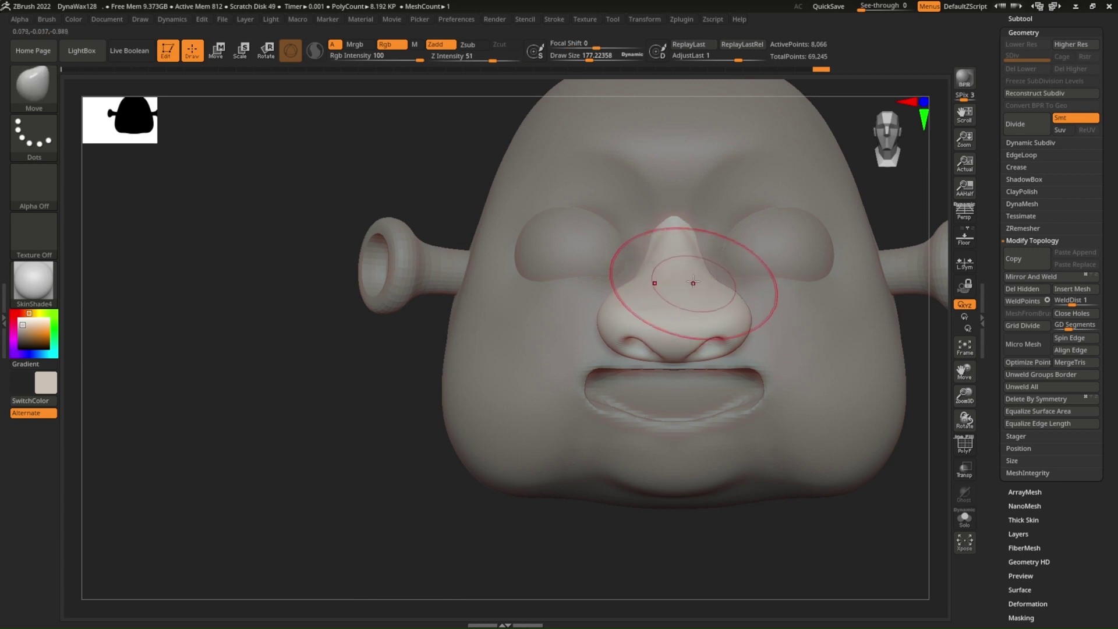
Step: Shrink the brush to about 83 and shape the nose underside and tip
{"action": "mouse_move", "coordinate": [654, 199]}
{"action": "right_mouse_down"}
{"action": "mouse_move", "coordinate": [673, 312]}
{"action": "mouse_move", "coordinate": [752, 282]}
{"action": "mouse_move", "coordinate": [721, 323]}
{"action": "mouse_move", "coordinate": [736, 312]}
{"action": "mouse_move", "coordinate": [675, 298]}
{"action": "mouse_move", "coordinate": [705, 296]}
{"action": "mouse_move", "coordinate": [720, 280]}
{"action": "mouse_move", "coordinate": [779, 287]}
{"action": "right_mouse_up"}
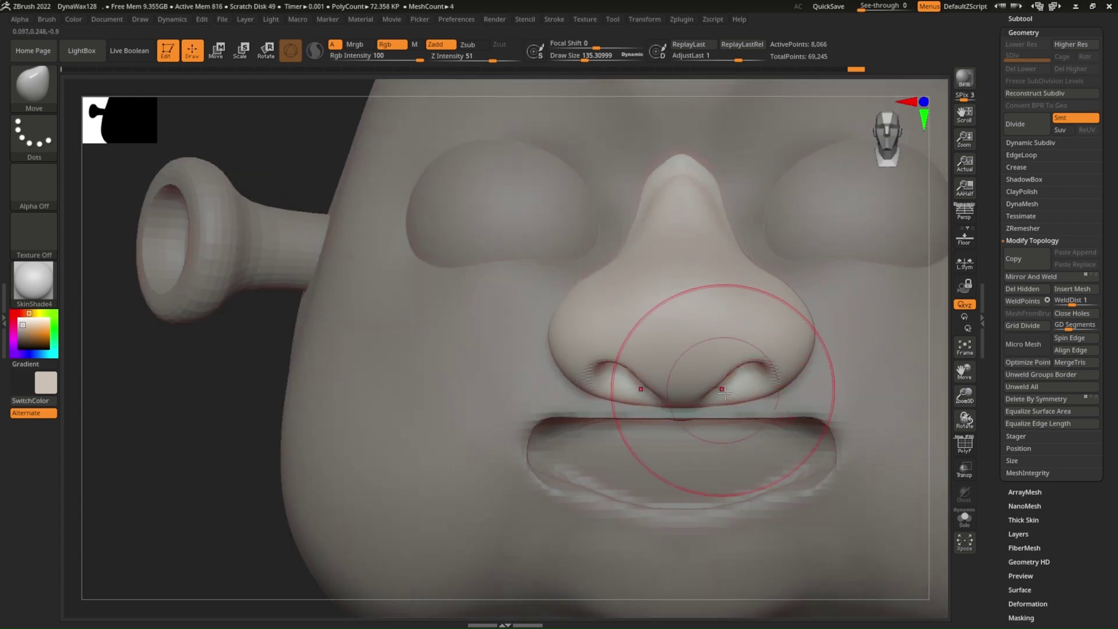
{"action": "key", "text": "s"}
{"action": "left_click_drag", "start_coordinate": [751, 394], "coordinate": [738, 396]}
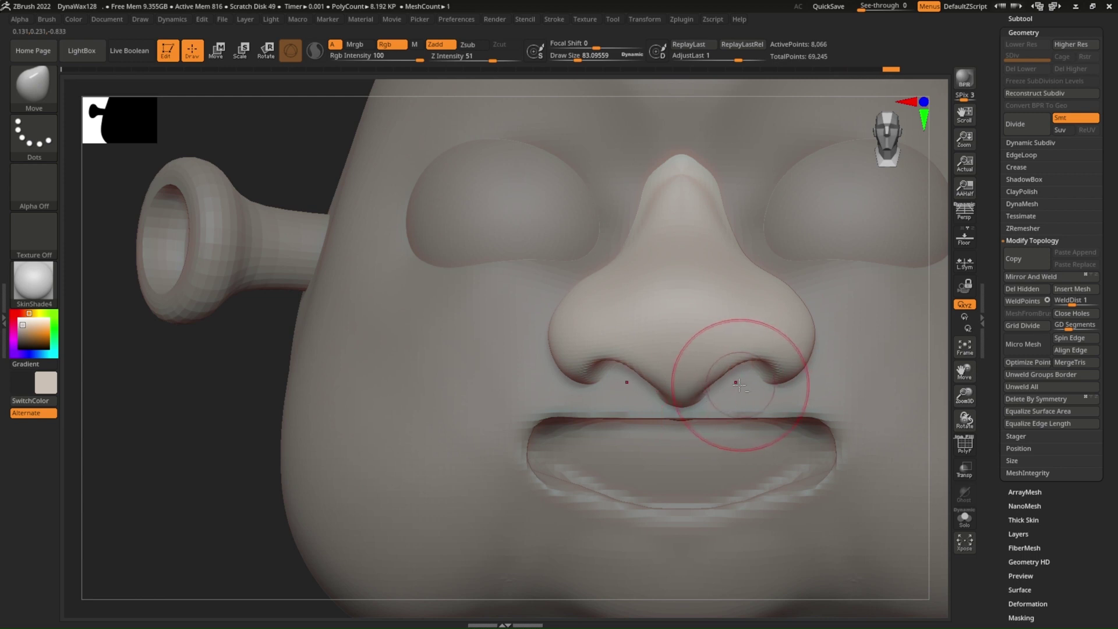
{"action": "key", "text": "bracketright"}
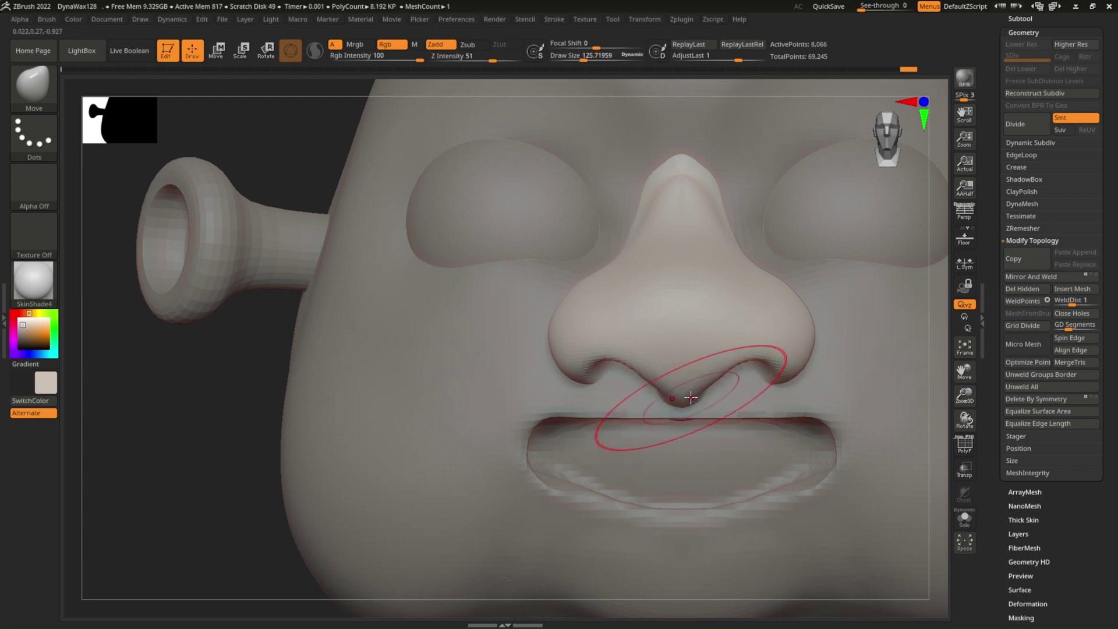
{"action": "key", "text": "bracketleft"}
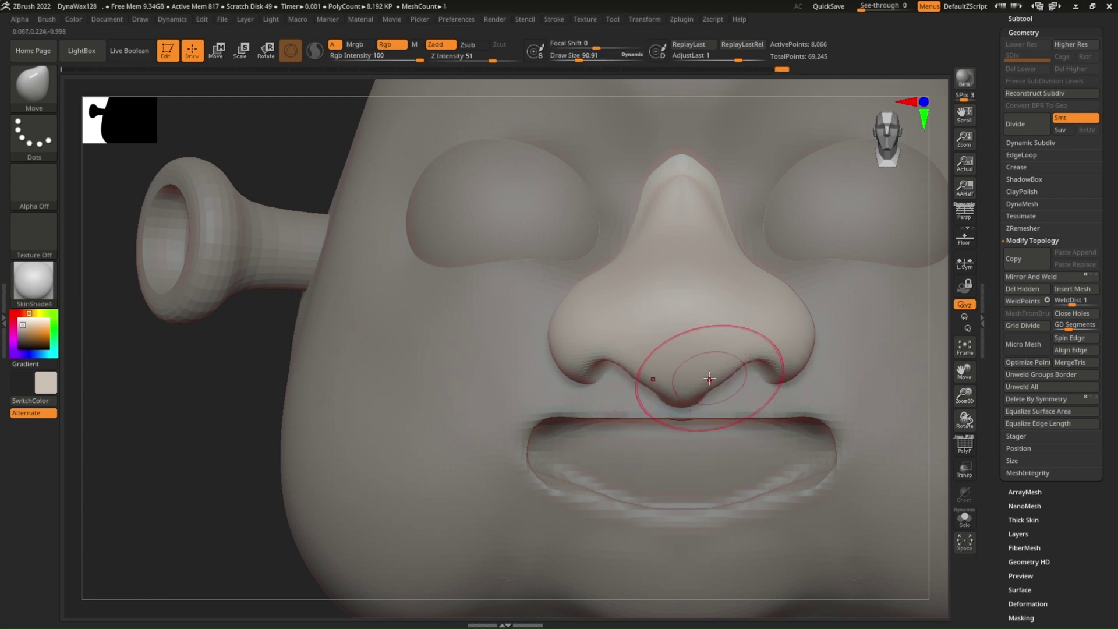
Step: Smooth the nose surface, then frame the head in a straight front view
{"action": "key", "text": "shift"}
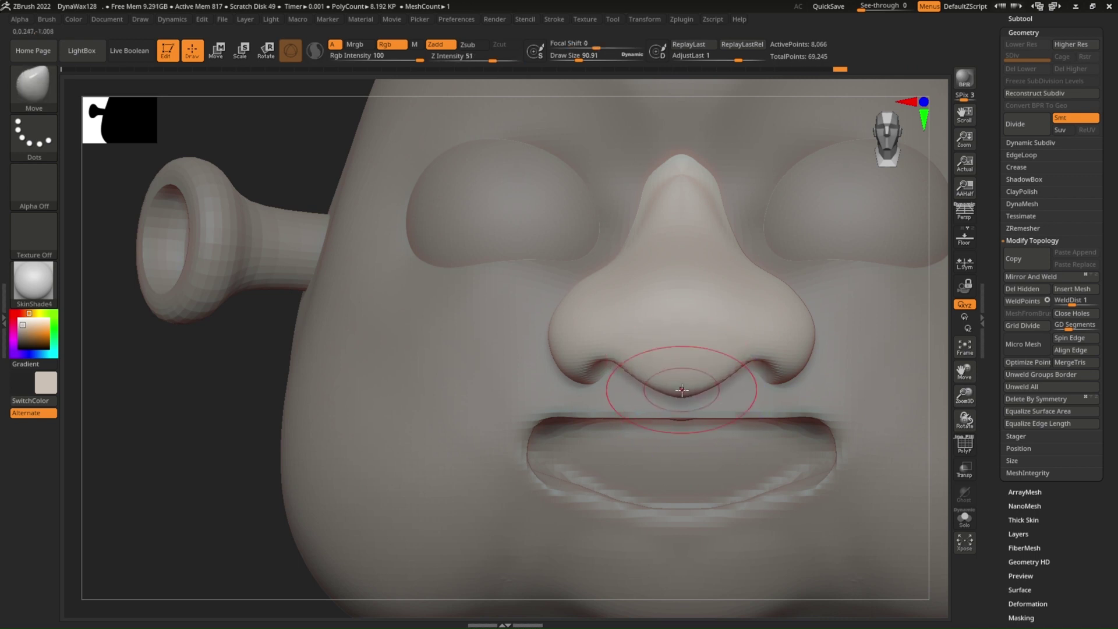
{"action": "key", "text": "shift"}
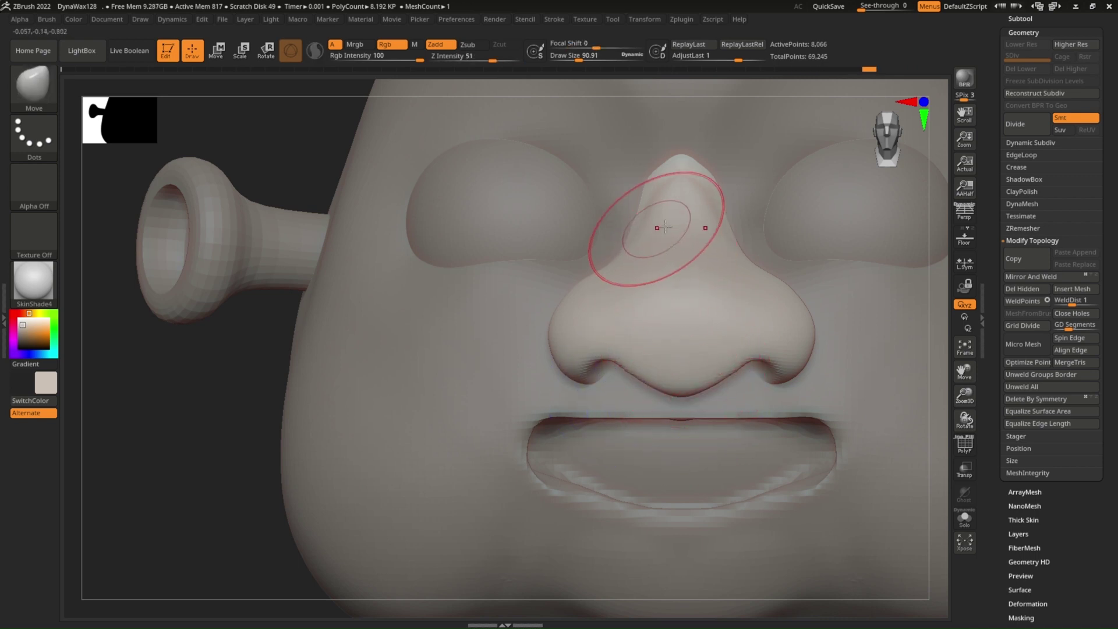
{"action": "mouse_move", "coordinate": [673, 150]}
{"action": "right_mouse_down"}
{"action": "mouse_move", "coordinate": [718, 163]}
{"action": "mouse_move", "coordinate": [702, 174]}
{"action": "mouse_move", "coordinate": [734, 211]}
{"action": "mouse_move", "coordinate": [674, 214]}
{"action": "right_mouse_up"}
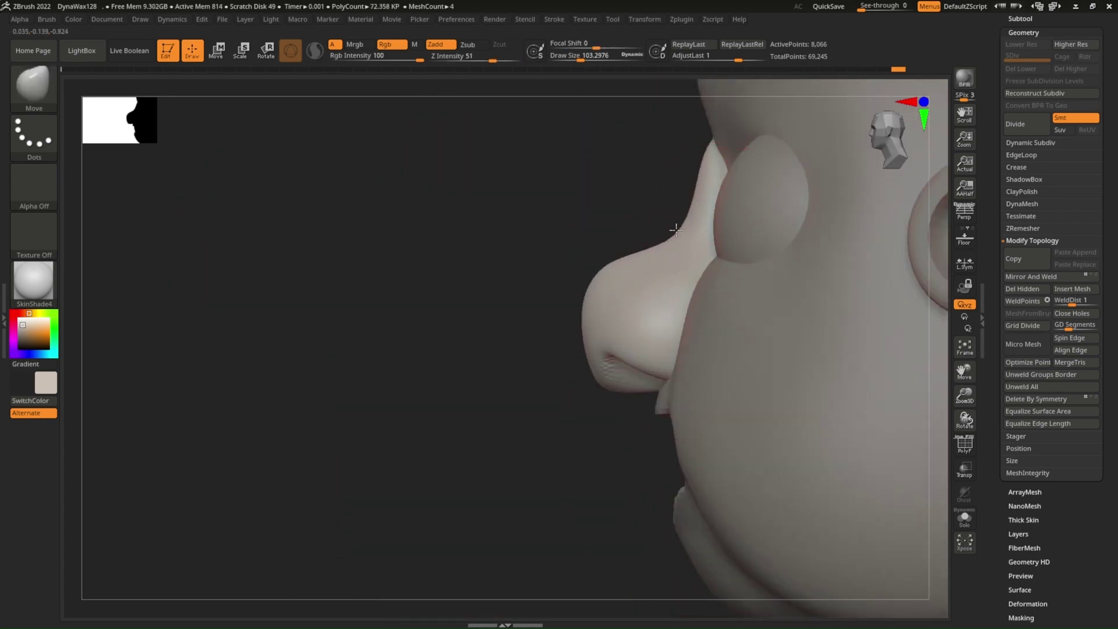
{"action": "mouse_move", "coordinate": [686, 219]}
{"action": "right_mouse_down"}
{"action": "mouse_move", "coordinate": [753, 224]}
{"action": "mouse_move", "coordinate": [748, 212]}
{"action": "right_mouse_up"}
{"action": "key", "text": "f"}
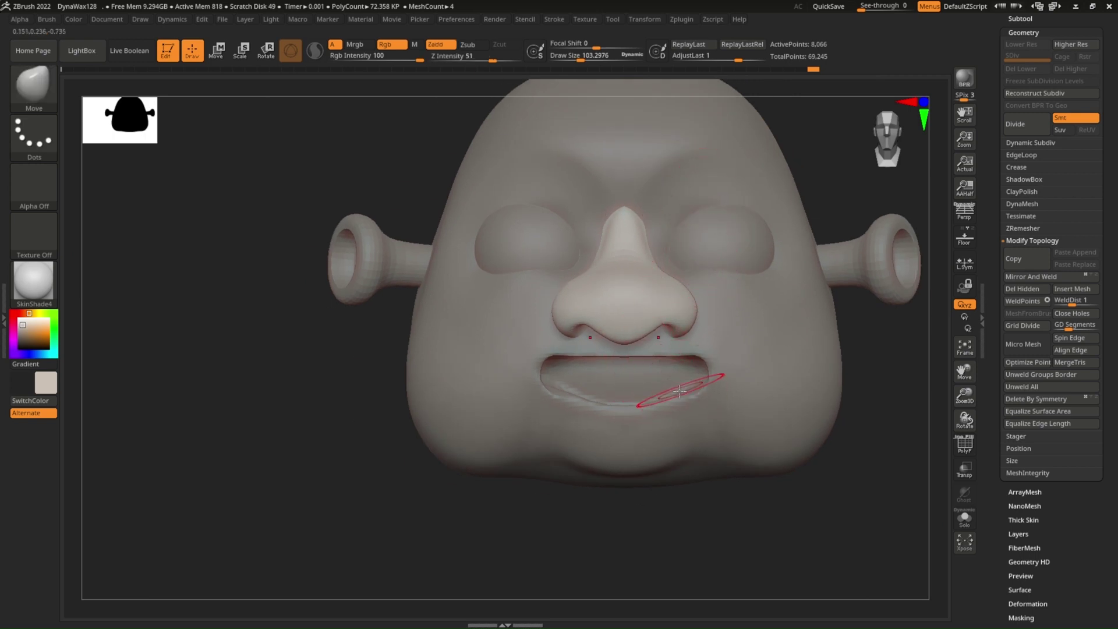
Step: Reactivate the head and mask the lower face below the mouth with MaskPen Rect
{"action": "left_click", "coordinate": [649, 385], "text": "alt"}
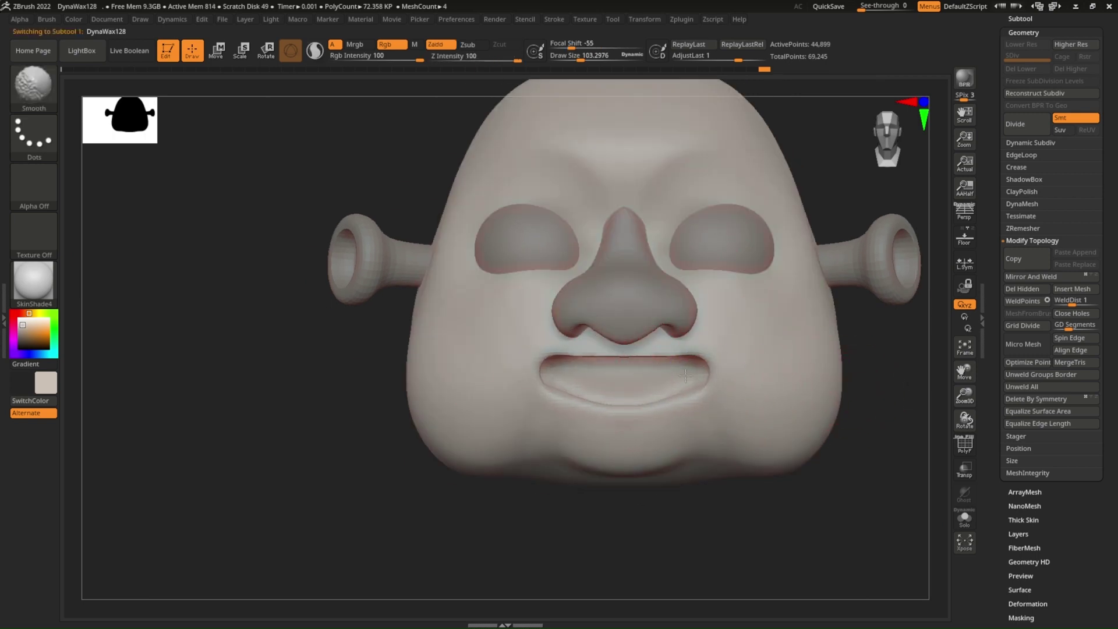
{"action": "left_click_drag", "start_coordinate": [681, 373], "coordinate": [745, 373], "text": "ctrl"}
{"action": "left_click_drag", "start_coordinate": [716, 431], "coordinate": [675, 402], "text": "ctrl"}
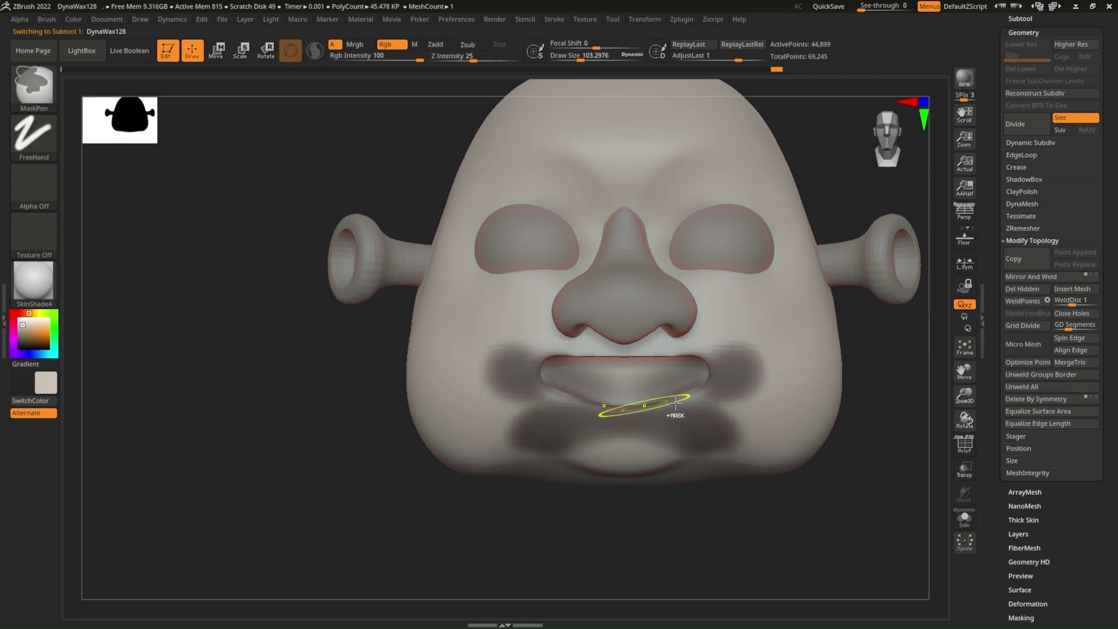
{"action": "key", "text": "ctrl+shift+a"}
{"action": "left_click", "coordinate": [34, 137]}
{"action": "left_click", "coordinate": [196, 173]}
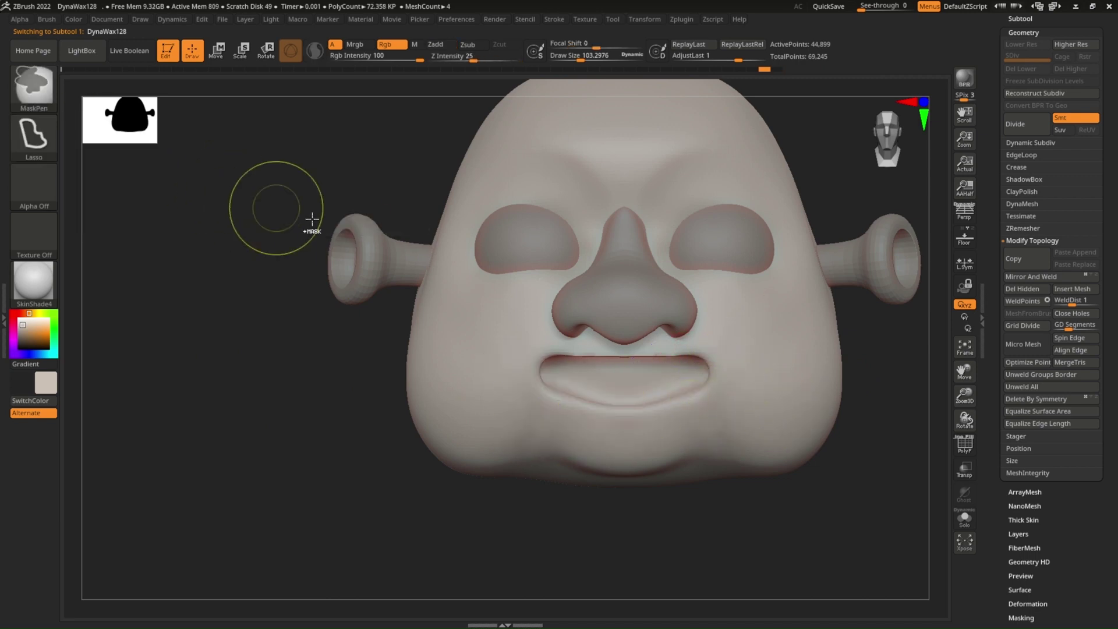
{"action": "left_click", "coordinate": [34, 137]}
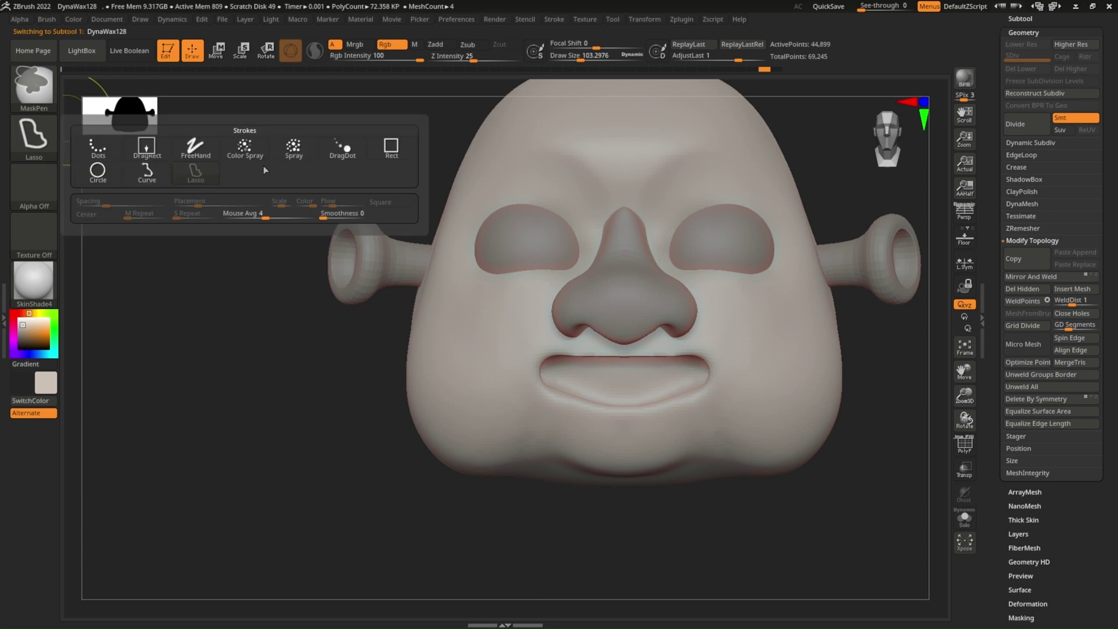
{"action": "left_click", "coordinate": [390, 149]}
{"action": "left_click_drag", "start_coordinate": [898, 372], "coordinate": [404, 503], "text": "ctrl"}
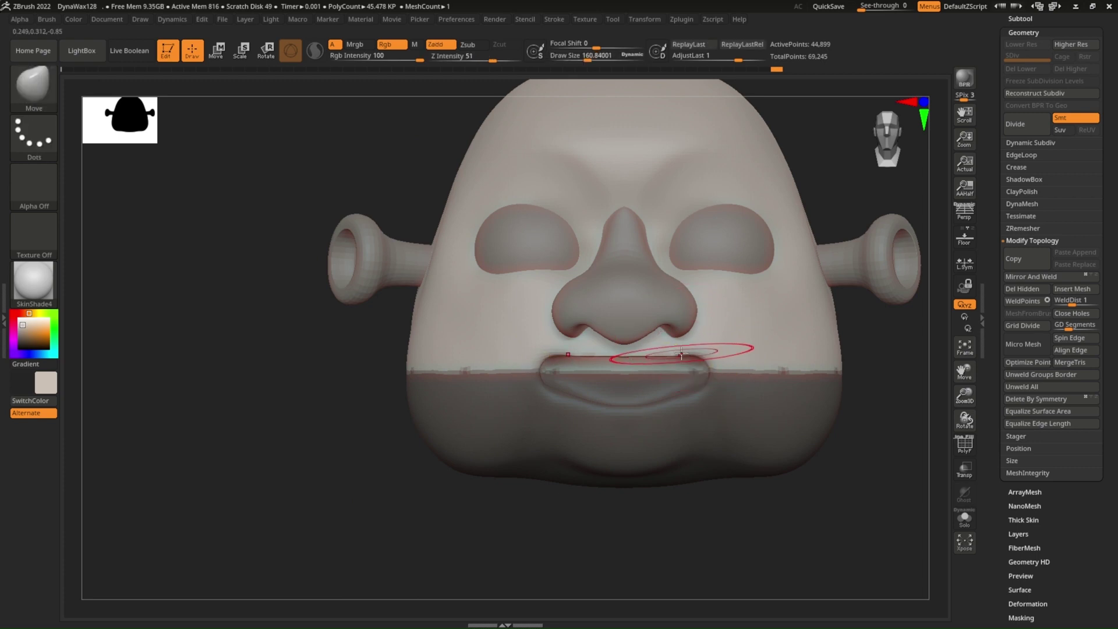
Step: Pull the upper lip down to close the mouth, invert the mask, and curve the lower lip symmetrically
{"action": "left_click_drag", "start_coordinate": [674, 349], "coordinate": [681, 365]}
{"action": "mouse_move", "coordinate": [702, 309]}
{"action": "left_mouse_down"}
{"action": "mouse_move", "coordinate": [689, 362]}
{"action": "mouse_move", "coordinate": [698, 367]}
{"action": "mouse_move", "coordinate": [597, 369]}
{"action": "left_mouse_up"}
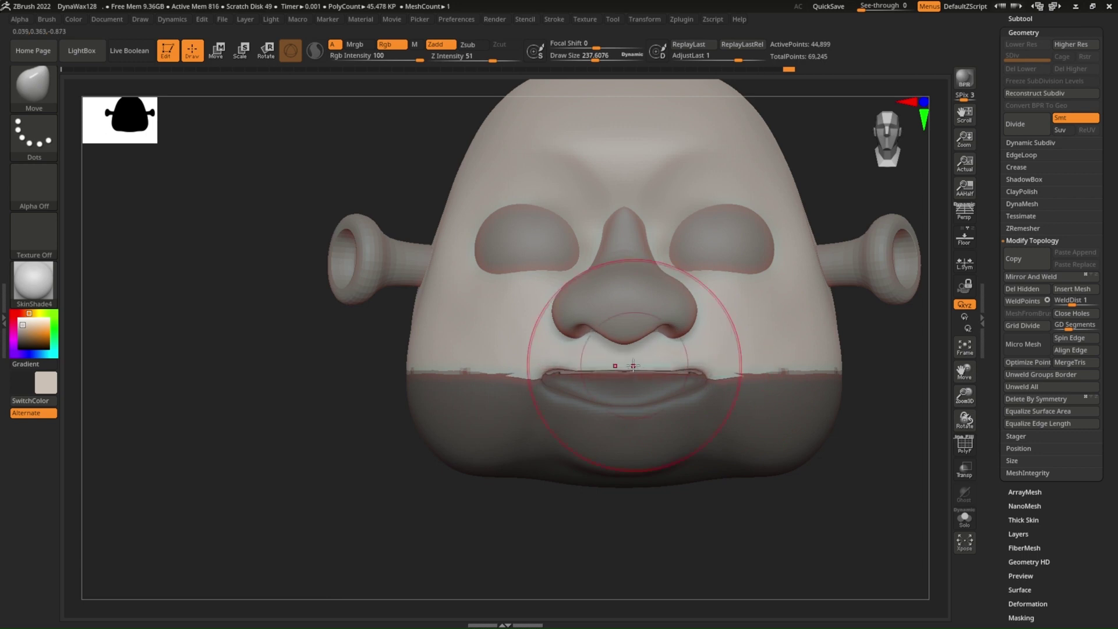
{"action": "scroll", "coordinate": [623, 350], "scroll_direction": "up", "scroll_amount": 3}
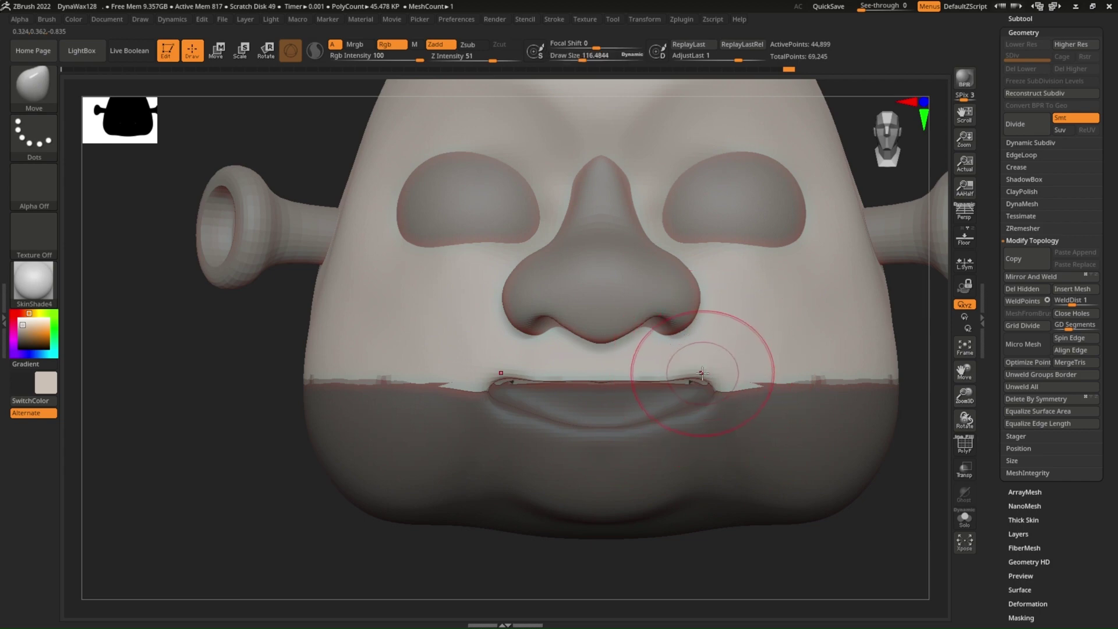
{"action": "left_click_drag", "start_coordinate": [695, 381], "coordinate": [727, 386]}
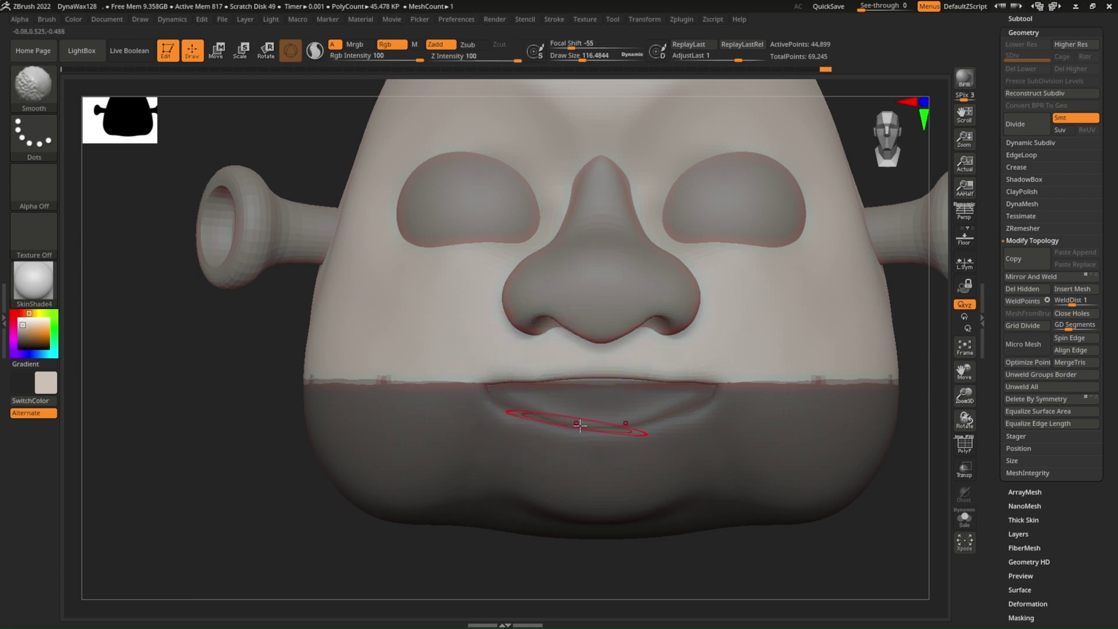
{"action": "key", "text": "ctrl"}
{"action": "left_click", "coordinate": [709, 557], "text": "ctrl"}
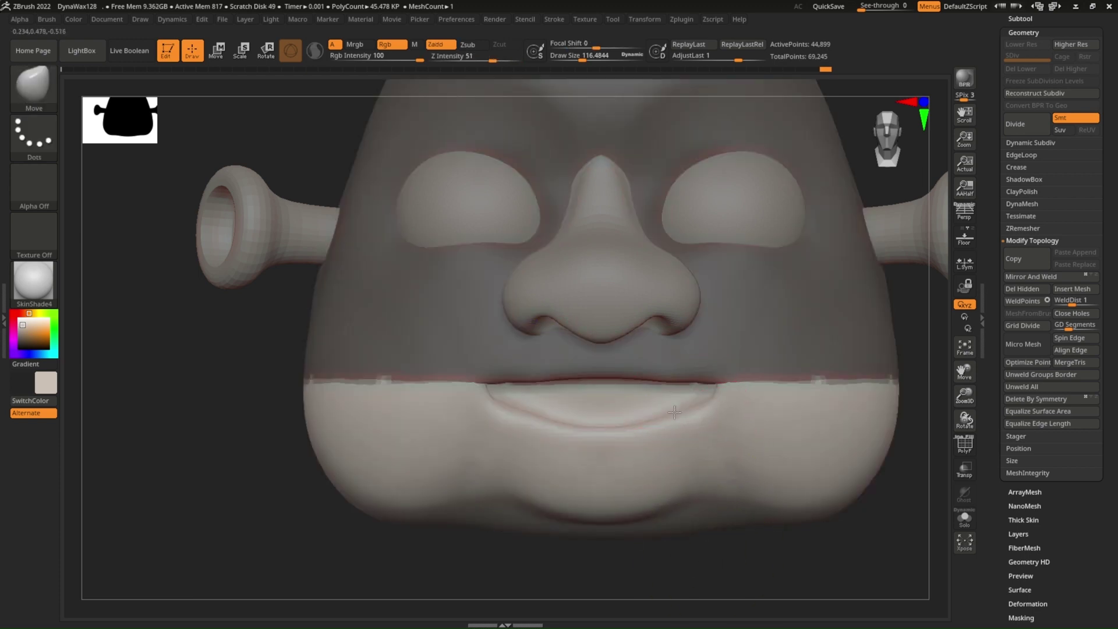
{"action": "left_click_drag", "start_coordinate": [672, 415], "coordinate": [559, 428]}
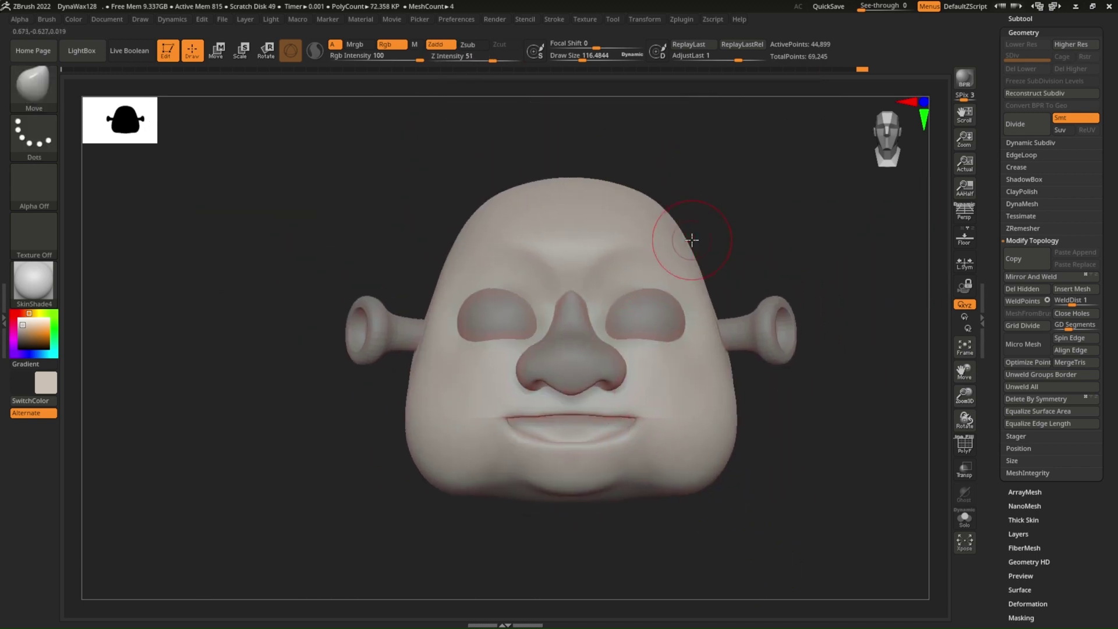
Step: Enlarge the brush, smooth the surface, and switch to the DamStandard brush
{"action": "key", "text": "s"}
{"action": "left_click_drag", "start_coordinate": [700, 237], "coordinate": [710, 235]}
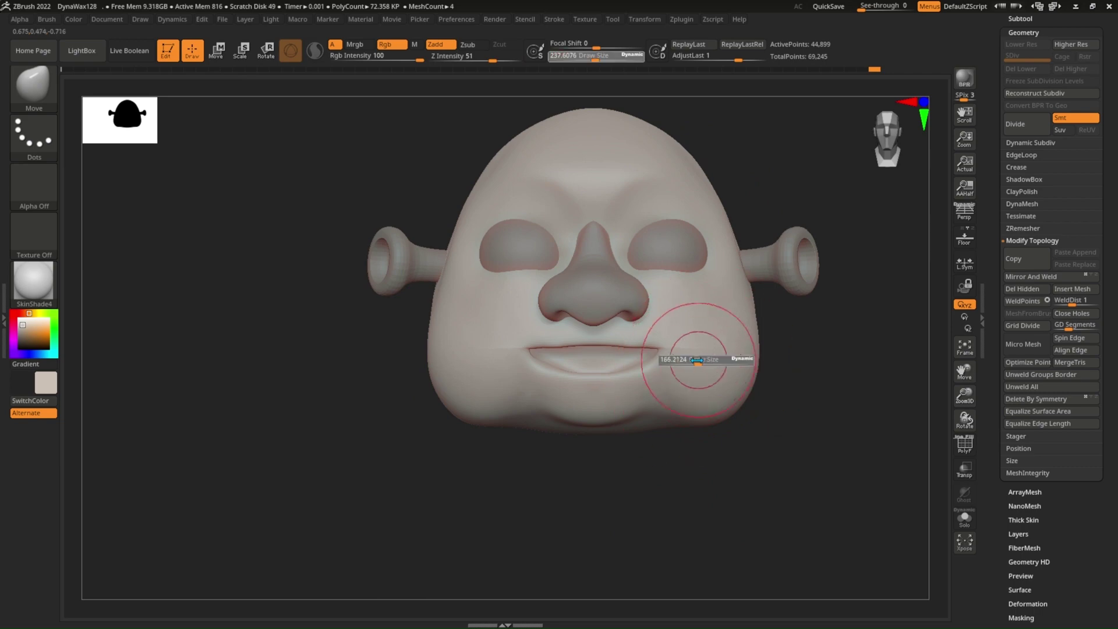
{"action": "key", "text": "shift"}
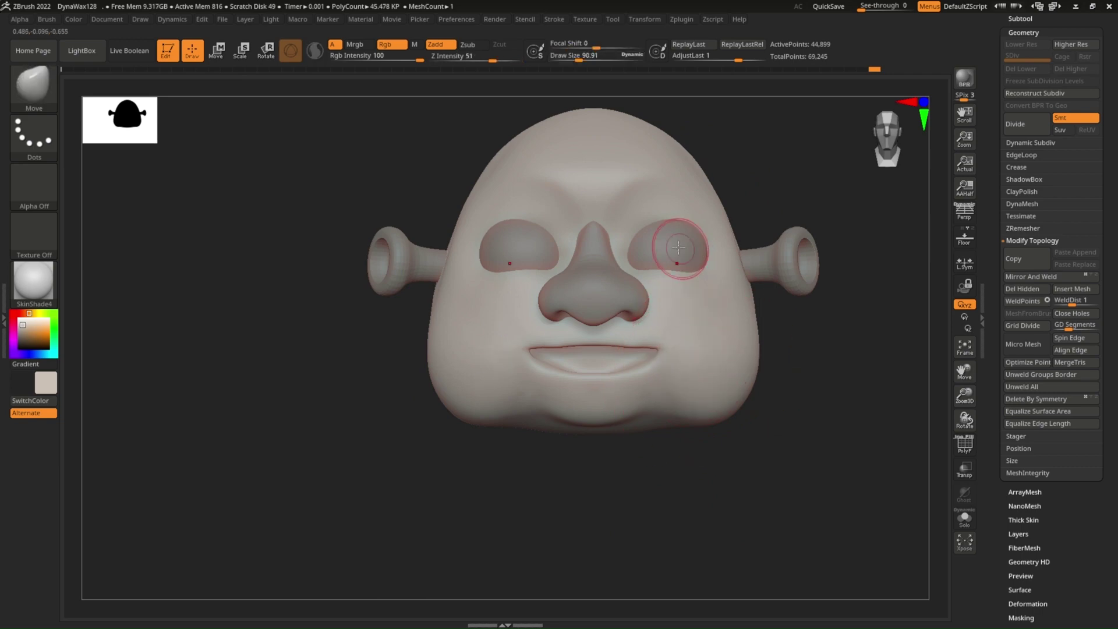
{"action": "key", "text": "b"}
{"action": "key", "text": "d"}
{"action": "key", "text": "s"}
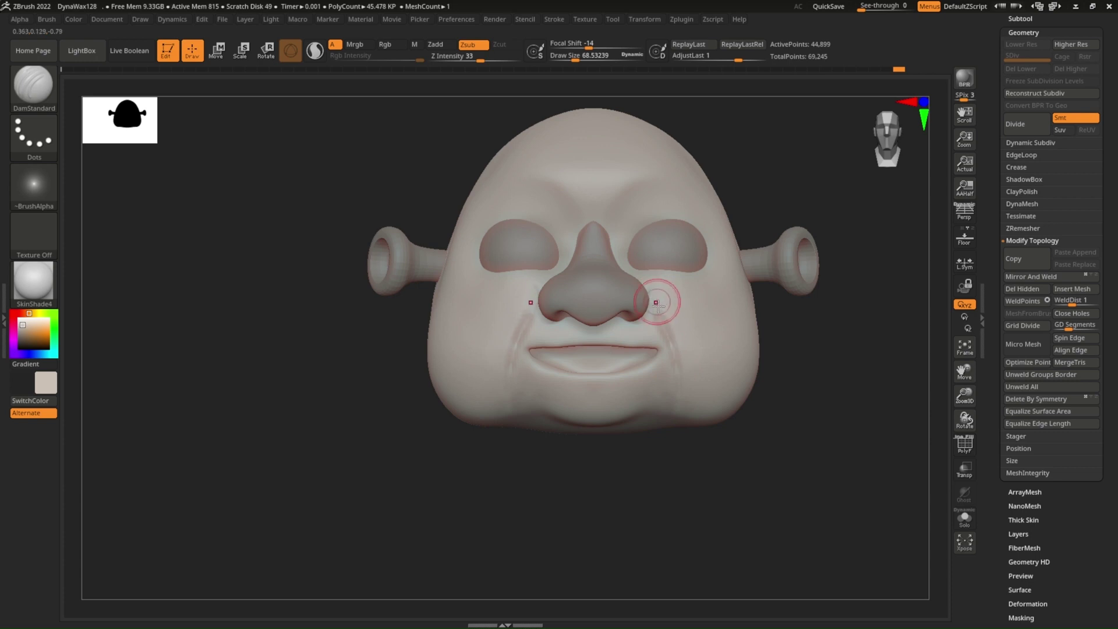
Step: Carve folds beside the nose and cheeks, softening the mouth-corner creases
{"action": "right_click_drag", "start_coordinate": [669, 336], "coordinate": [660, 329]}
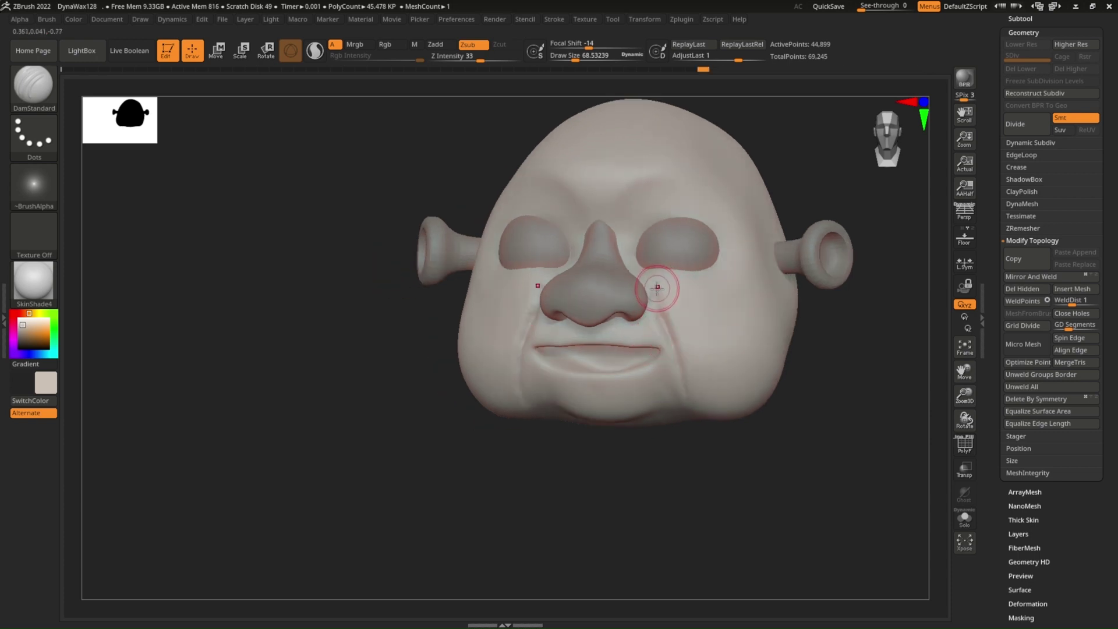
{"action": "key", "text": "shift"}
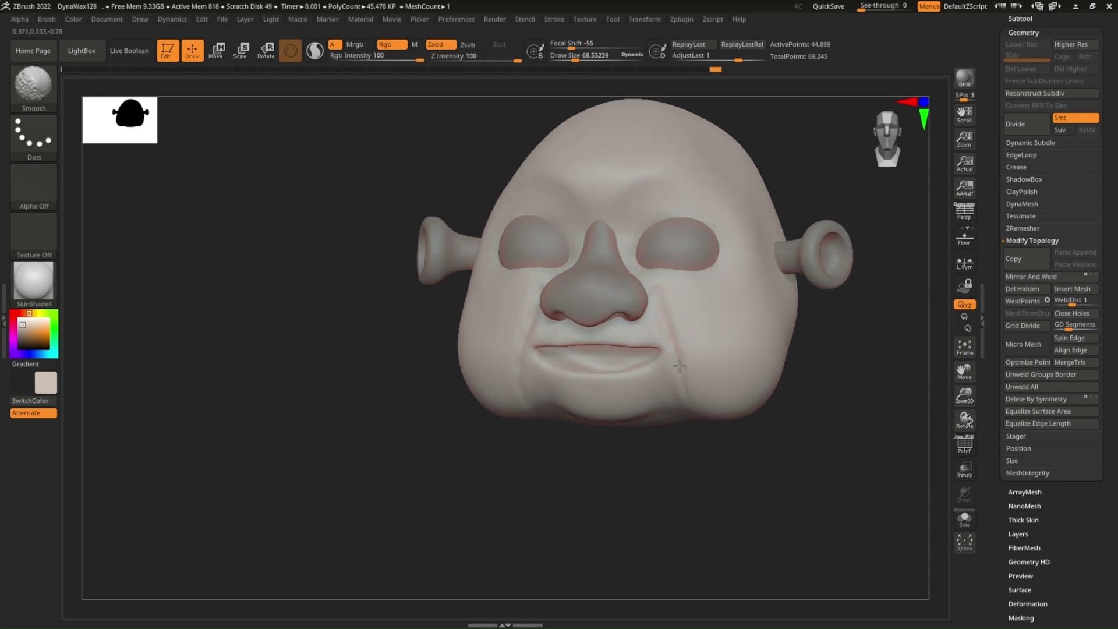
{"action": "right_click_drag", "start_coordinate": [675, 349], "coordinate": [674, 285], "text": "shift"}
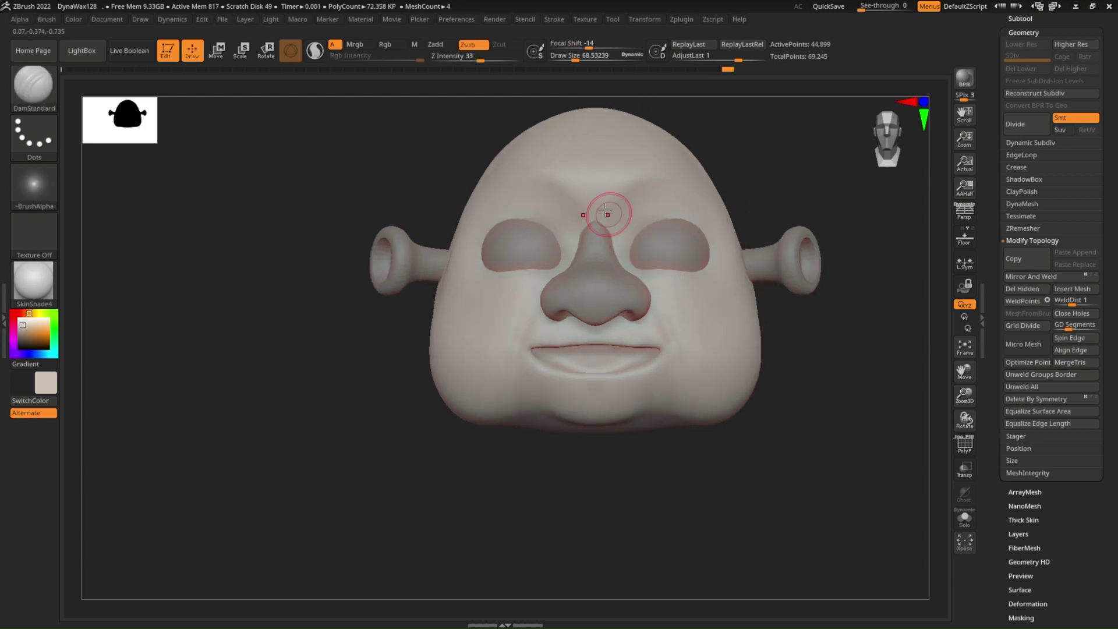
{"action": "mouse_move", "coordinate": [605, 214]}
{"action": "right_mouse_down", "text": "ctrl"}
{"action": "mouse_move", "coordinate": [730, 285]}
{"action": "mouse_move", "coordinate": [703, 330]}
{"action": "right_mouse_up", "text": "ctrl"}
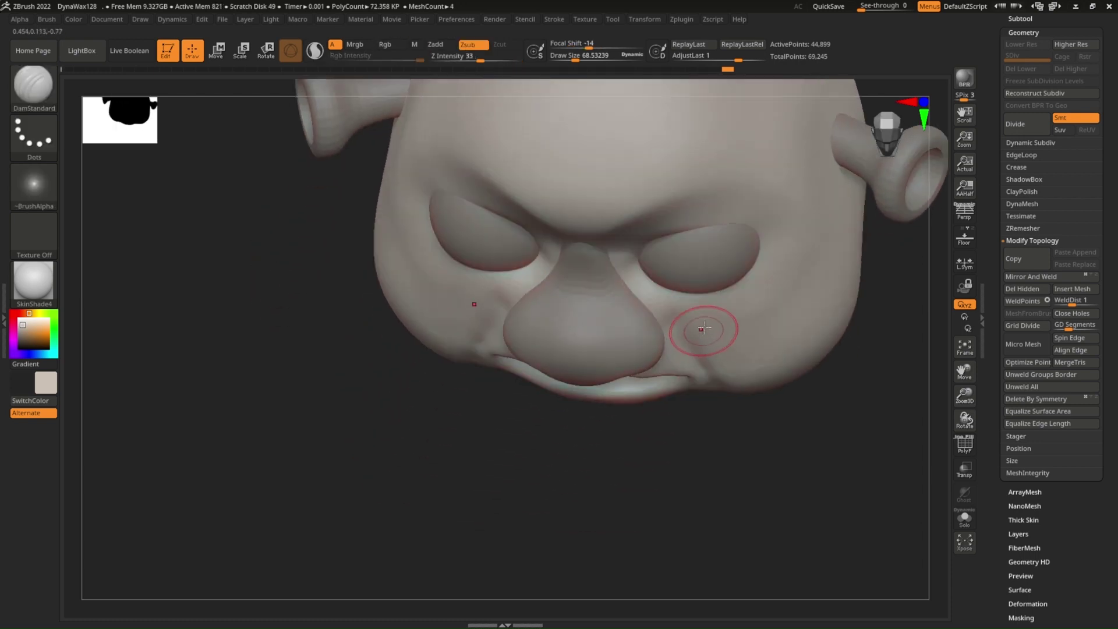
{"action": "right_click_drag", "start_coordinate": [665, 270], "coordinate": [654, 180], "text": "shift"}
Step: Fill both eye sockets with the Clay brush, leaving two small oval recesses
{"action": "key", "text": "f"}
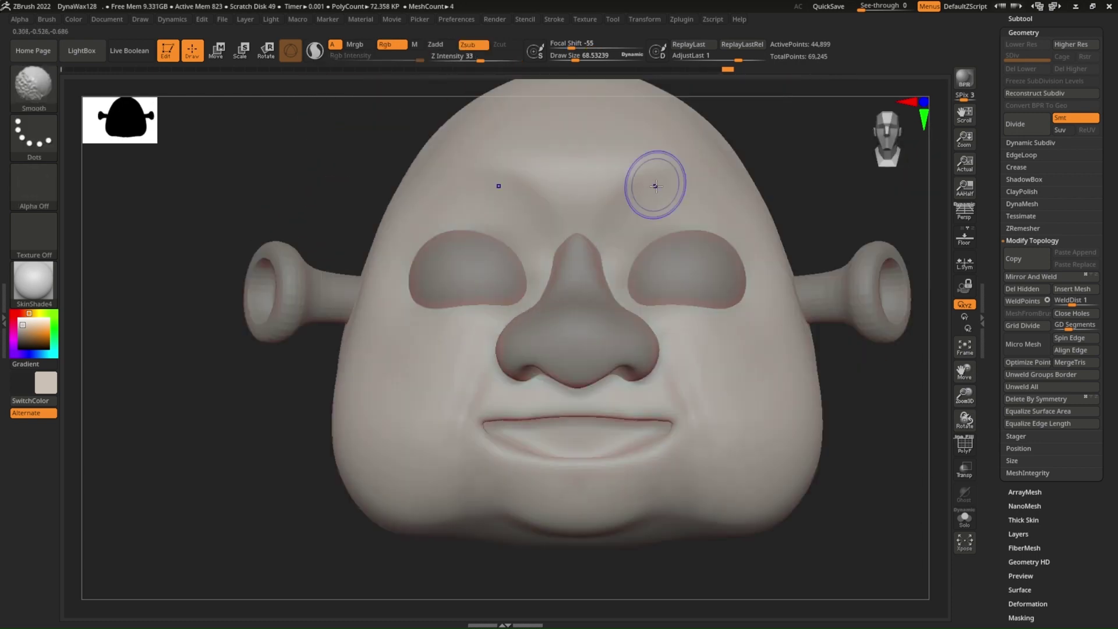
{"action": "left_click", "coordinate": [26, 86]}
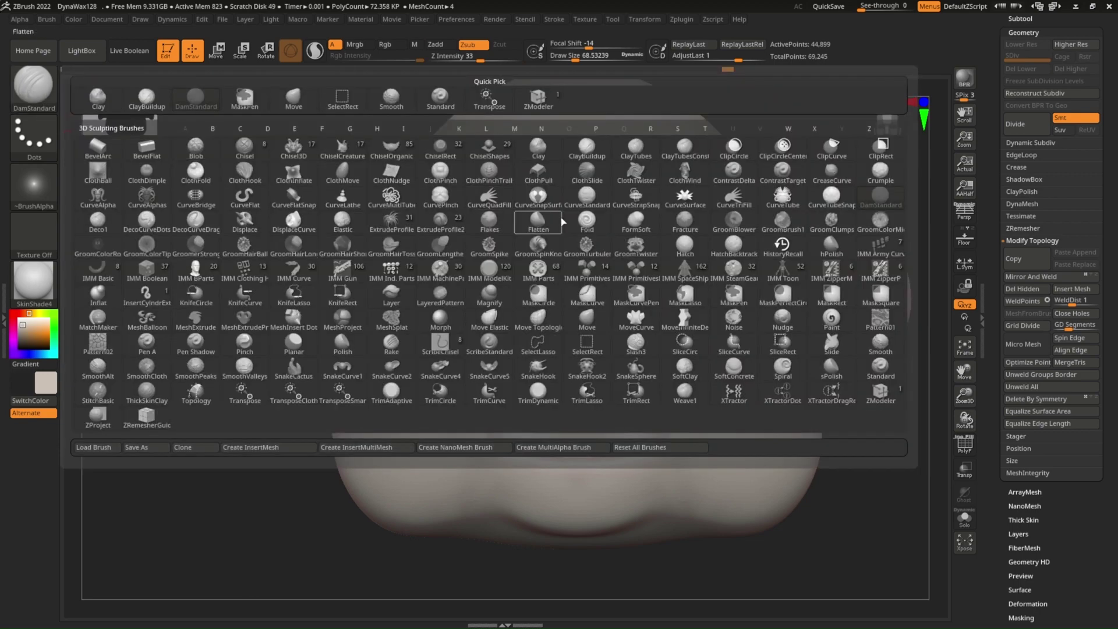
{"action": "left_click", "coordinate": [538, 149]}
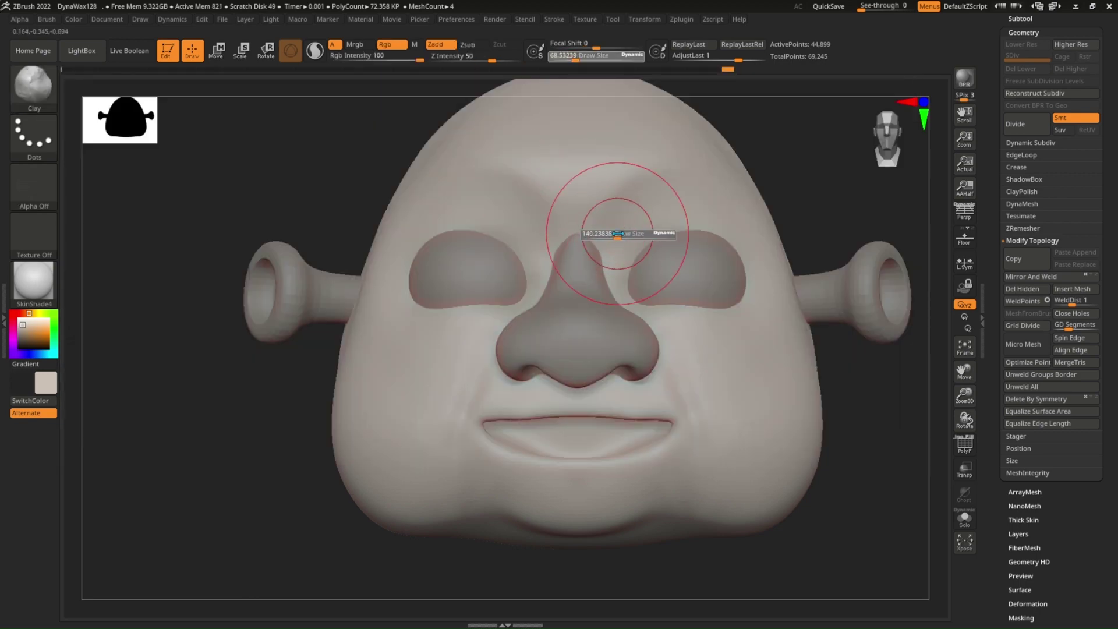
{"action": "mouse_move", "coordinate": [710, 282]}
{"action": "left_mouse_down"}
{"action": "mouse_move", "coordinate": [686, 287]}
{"action": "mouse_move", "coordinate": [710, 271]}
{"action": "mouse_move", "coordinate": [699, 262]}
{"action": "mouse_move", "coordinate": [686, 274]}
{"action": "mouse_move", "coordinate": [717, 271]}
{"action": "mouse_move", "coordinate": [669, 279]}
{"action": "left_mouse_up"}
{"action": "key", "text": "s"}
{"action": "left_click", "coordinate": [720, 267]}
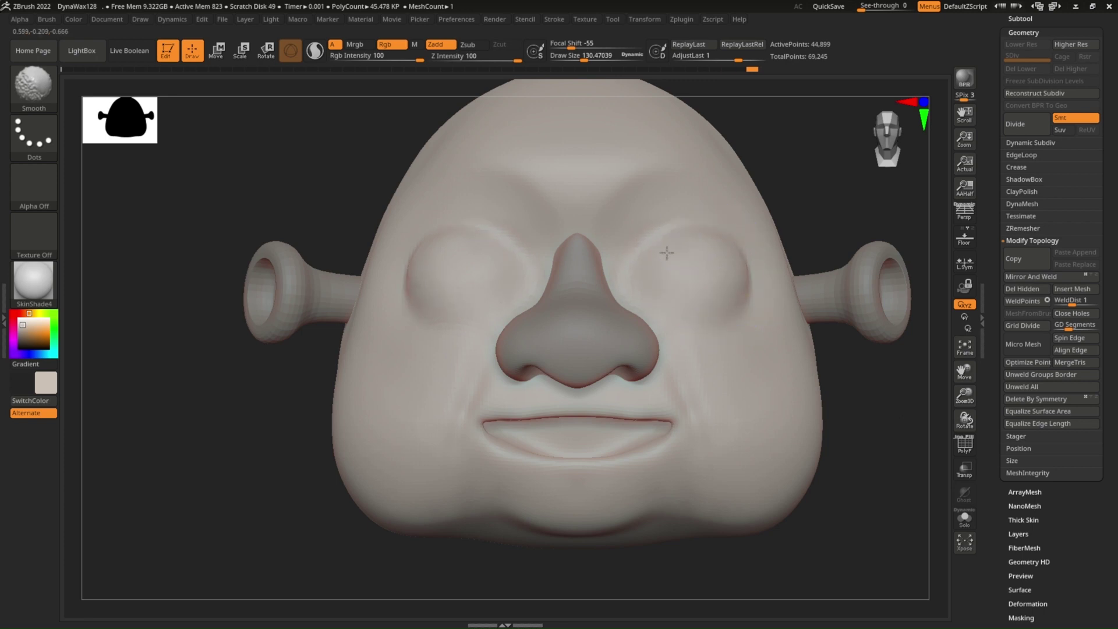
{"action": "right_click_drag", "start_coordinate": [666, 253], "coordinate": [731, 274]}
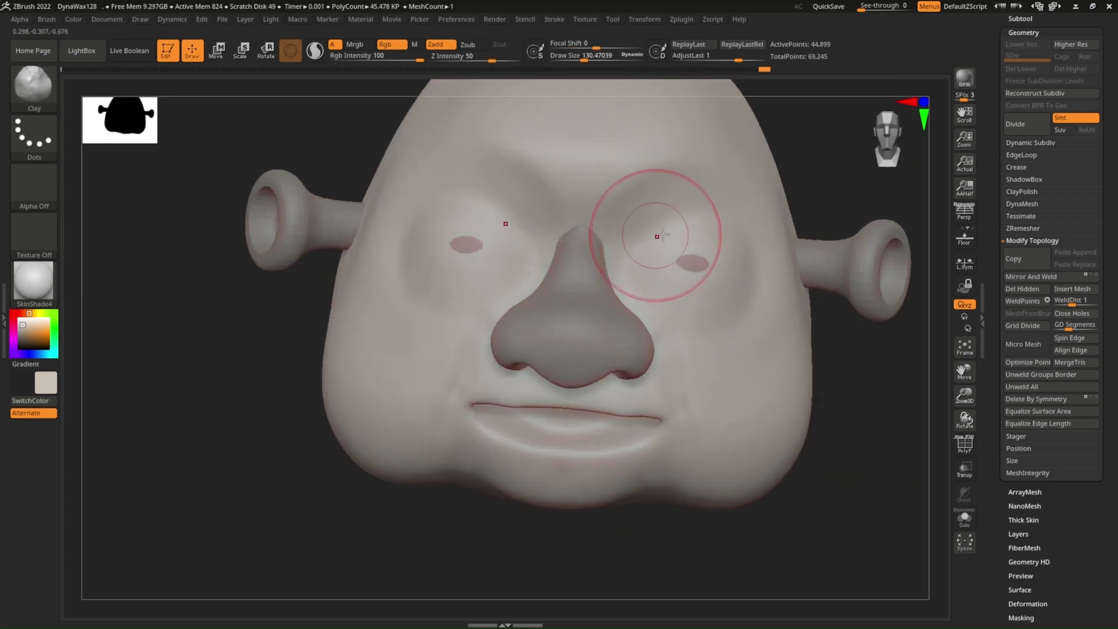
{"action": "key", "text": "b"}
{"action": "key", "text": "d"}
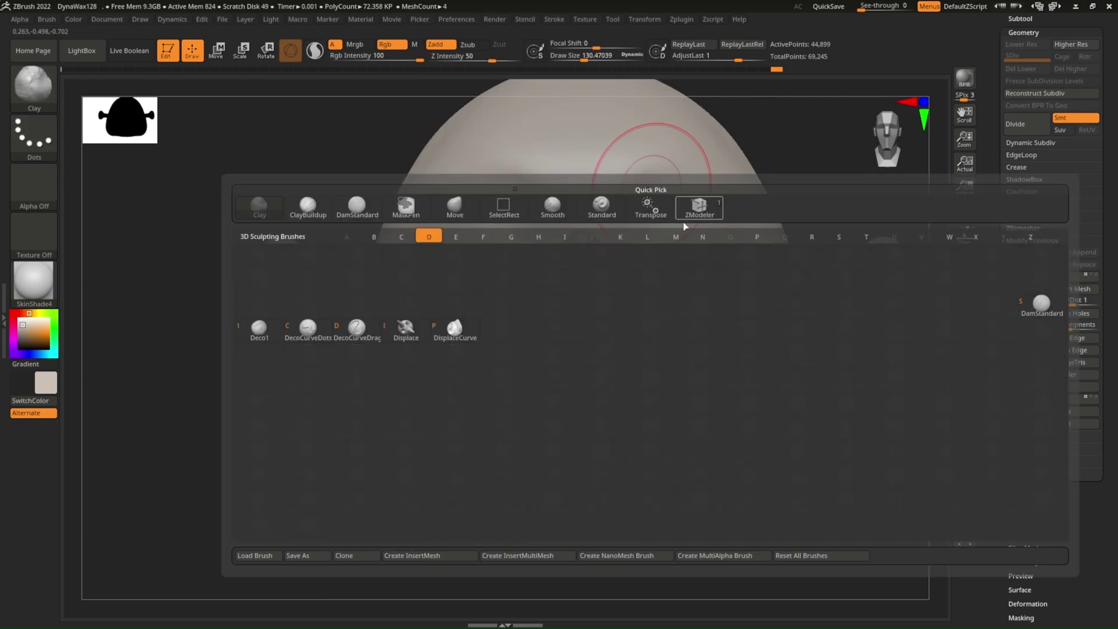
{"action": "key", "text": "s"}
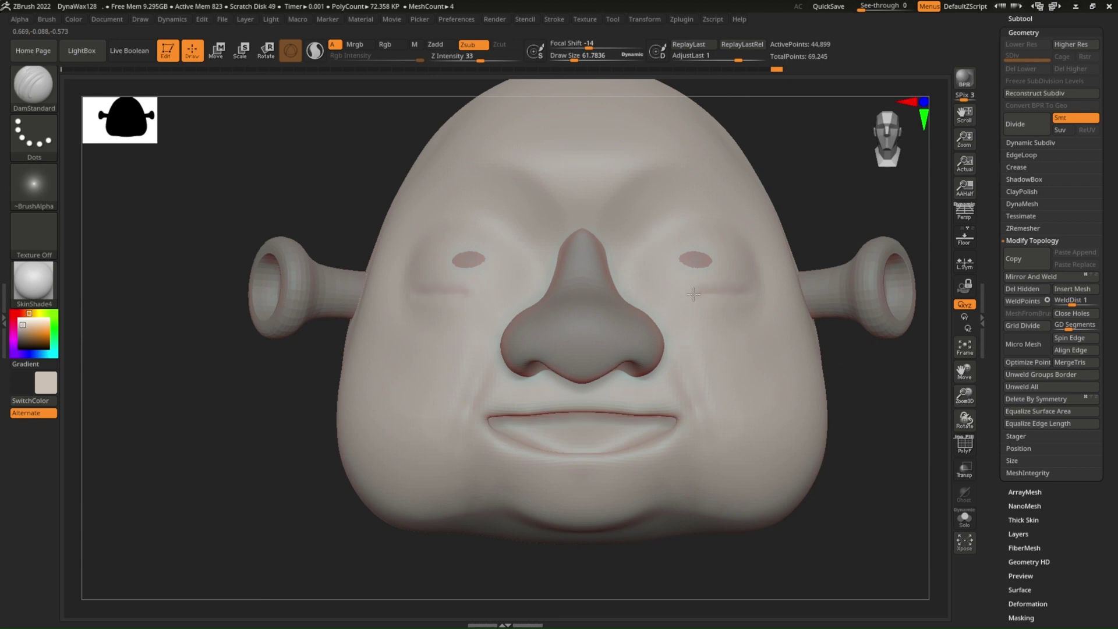
Step: Smooth the right eye's inner corner and carve a crease along the right upper eyelid
{"action": "right_click_drag", "start_coordinate": [744, 292], "coordinate": [717, 292]}
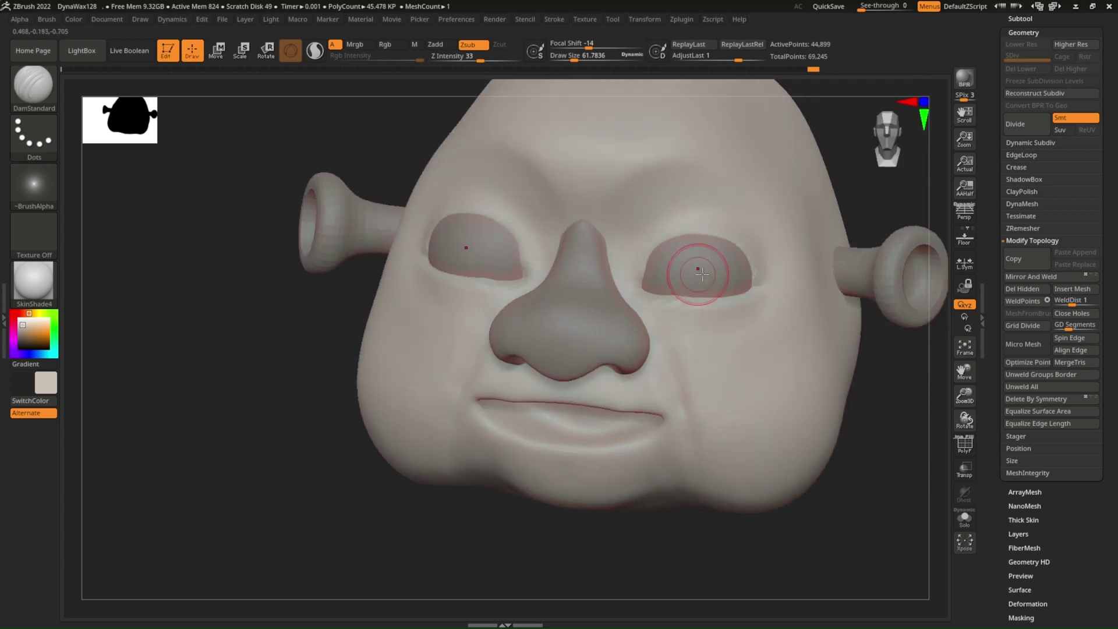
{"action": "right_click_drag", "start_coordinate": [702, 274], "coordinate": [718, 248]}
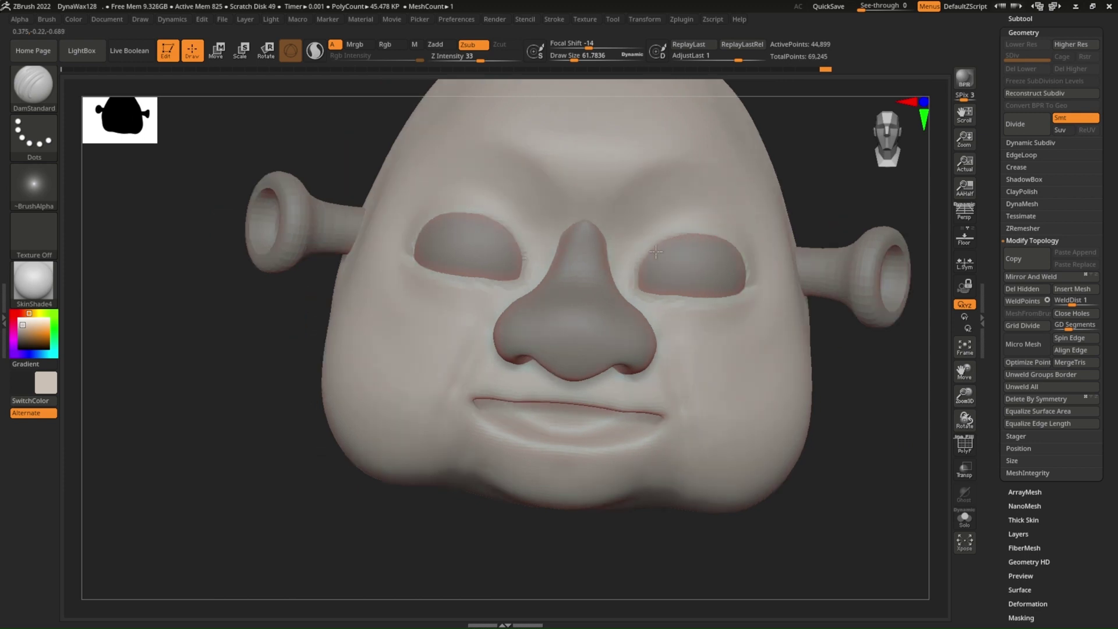
{"action": "right_click_drag", "start_coordinate": [643, 276], "coordinate": [749, 267], "text": "shift"}
{"action": "key", "text": "ctrl"}
{"action": "key", "text": "shift"}
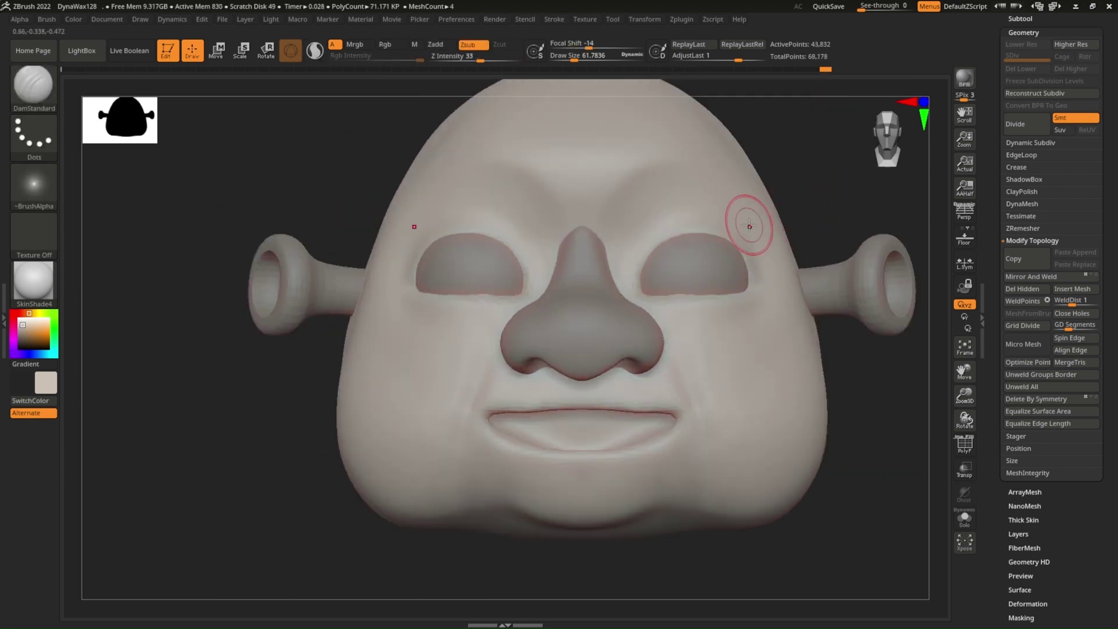
{"action": "left_click_drag", "start_coordinate": [655, 244], "coordinate": [645, 291], "text": "shift"}
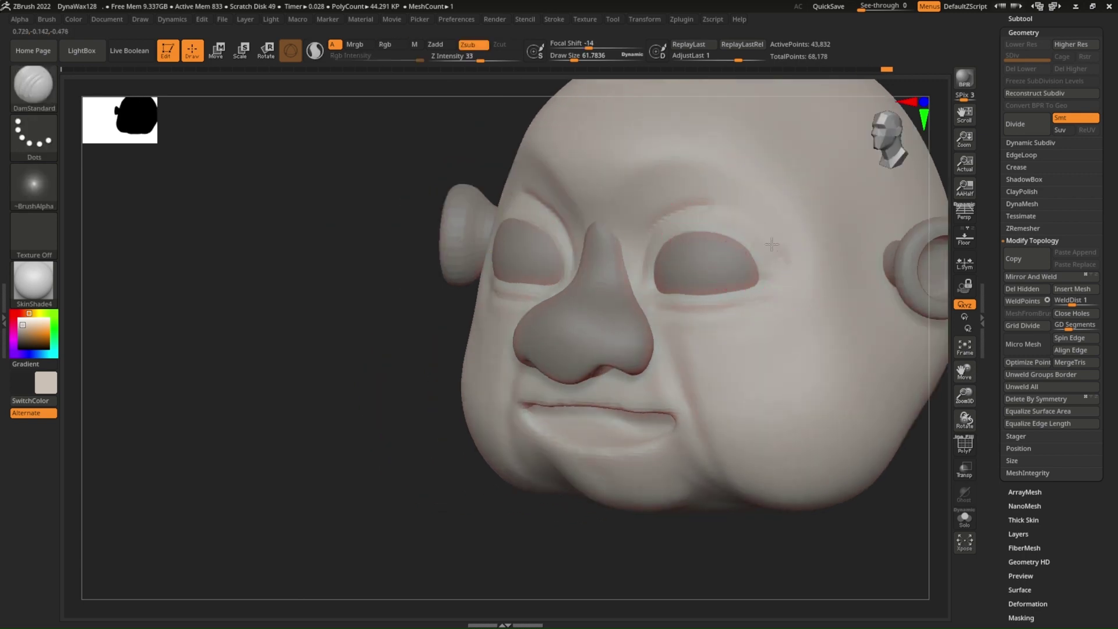
{"action": "mouse_move", "coordinate": [648, 215]}
{"action": "left_mouse_down"}
{"action": "mouse_move", "coordinate": [779, 262]}
{"action": "mouse_move", "coordinate": [668, 212]}
{"action": "left_mouse_up"}
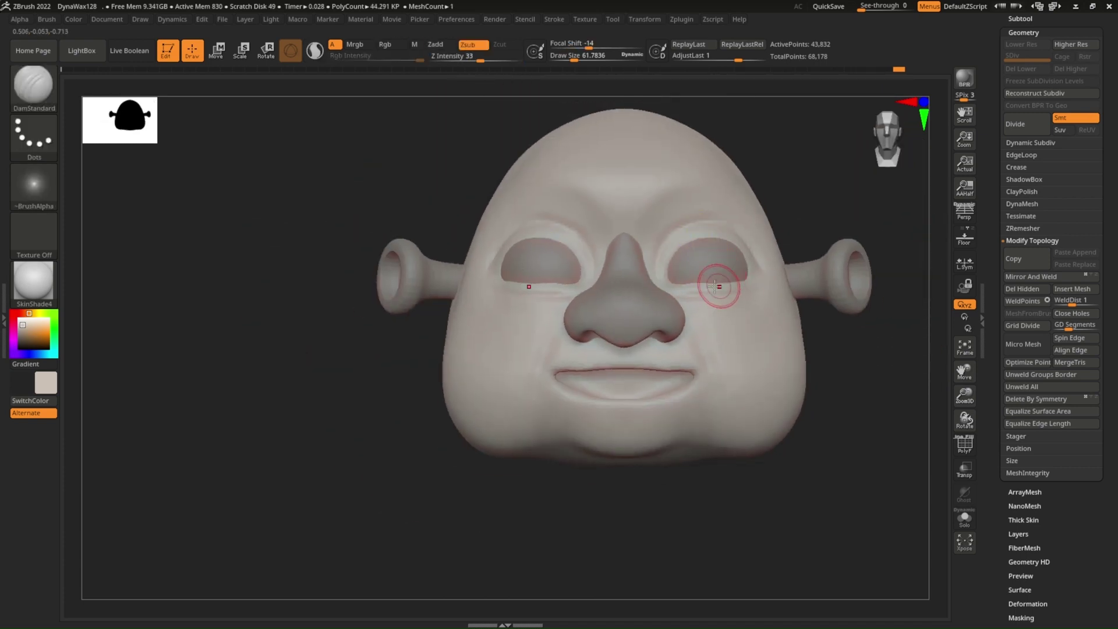
{"action": "right_click_drag", "start_coordinate": [665, 289], "coordinate": [686, 271], "text": "alt"}
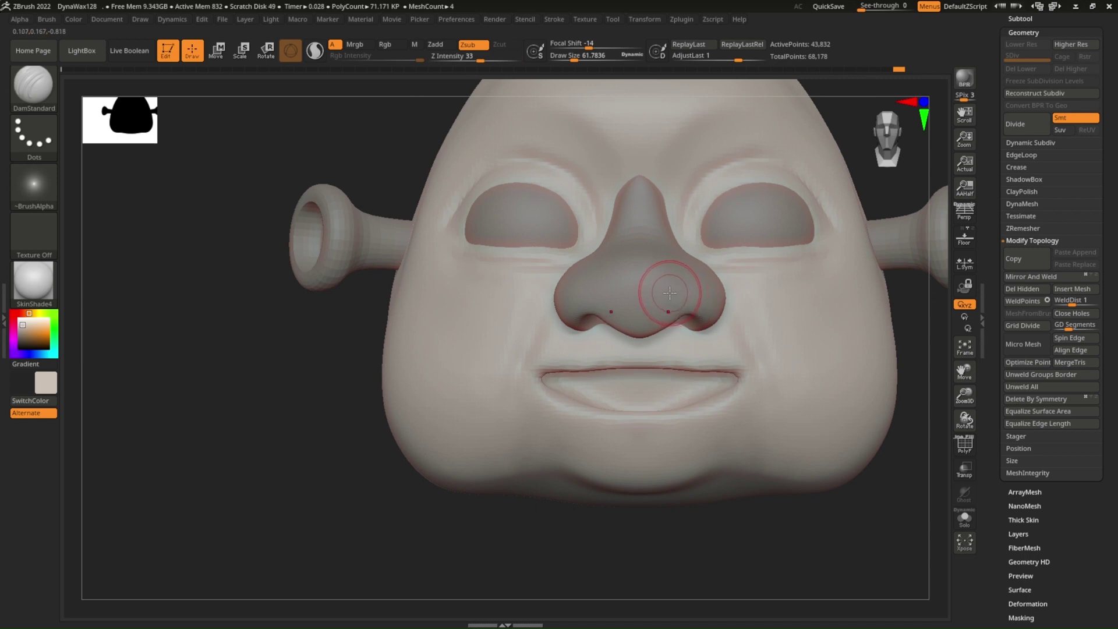
Step: Select the nose and smooth its surface up close
{"action": "left_click", "coordinate": [668, 291], "text": "alt"}
{"action": "right_click_drag", "start_coordinate": [679, 292], "coordinate": [700, 286]}
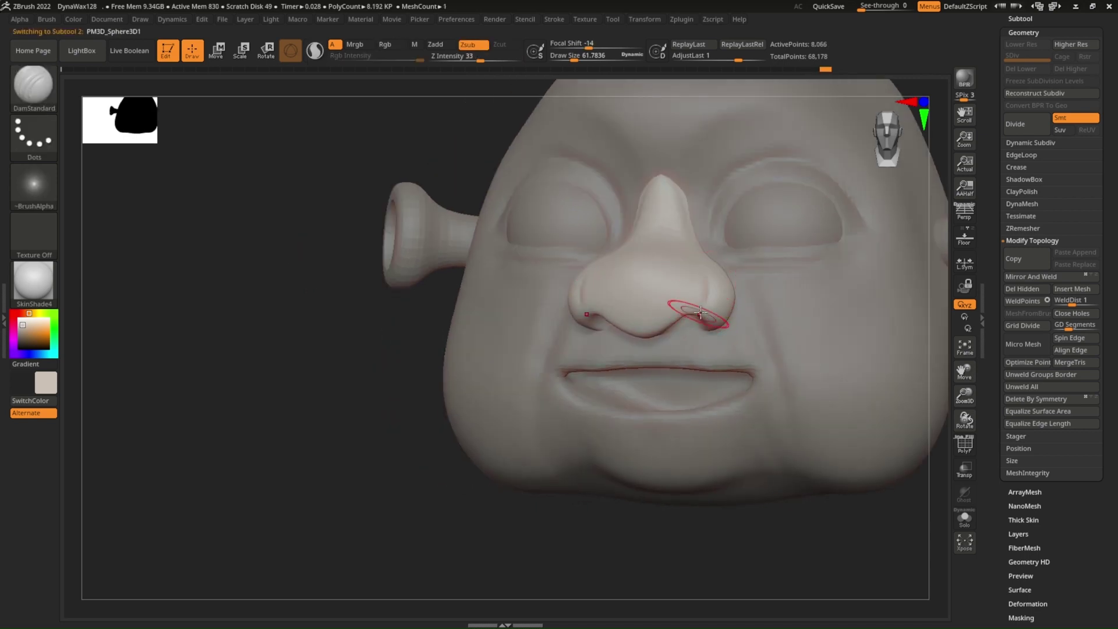
{"action": "mouse_move", "coordinate": [698, 264]}
{"action": "right_mouse_down", "text": "alt"}
{"action": "mouse_move", "coordinate": [681, 252]}
{"action": "mouse_move", "coordinate": [710, 279]}
{"action": "right_mouse_up", "text": "alt"}
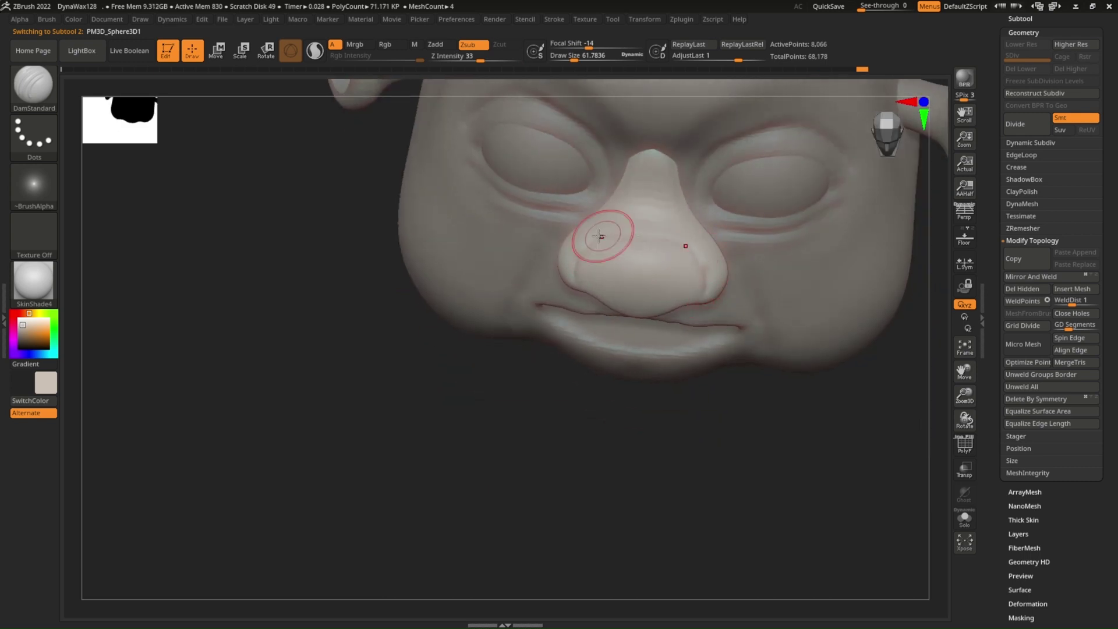
{"action": "key", "text": "shift"}
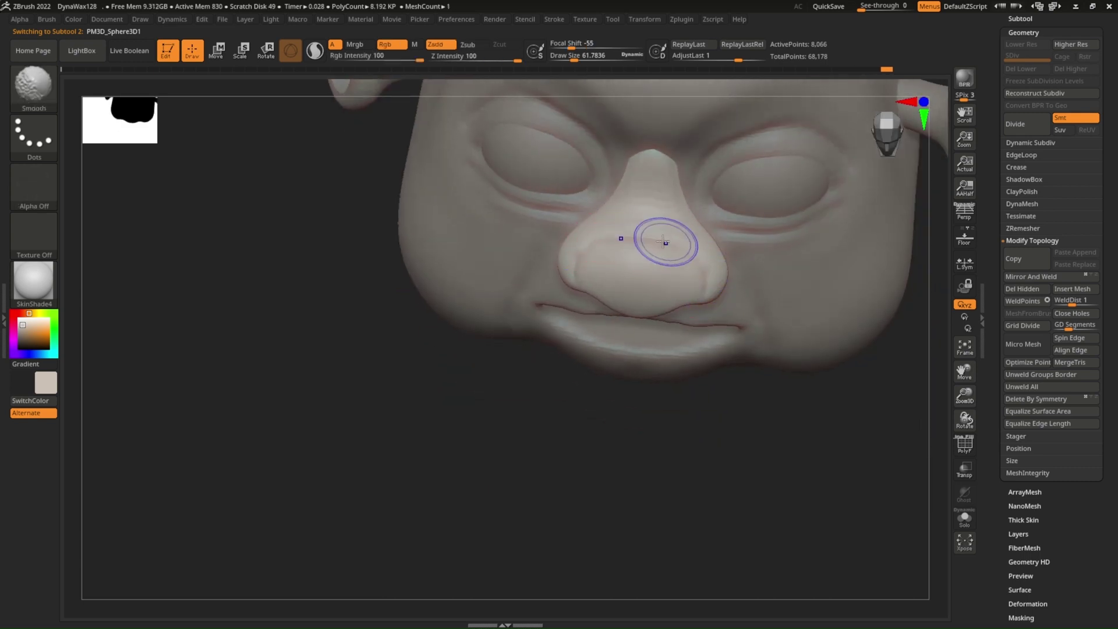
{"action": "right_click_drag", "start_coordinate": [643, 192], "coordinate": [661, 157]}
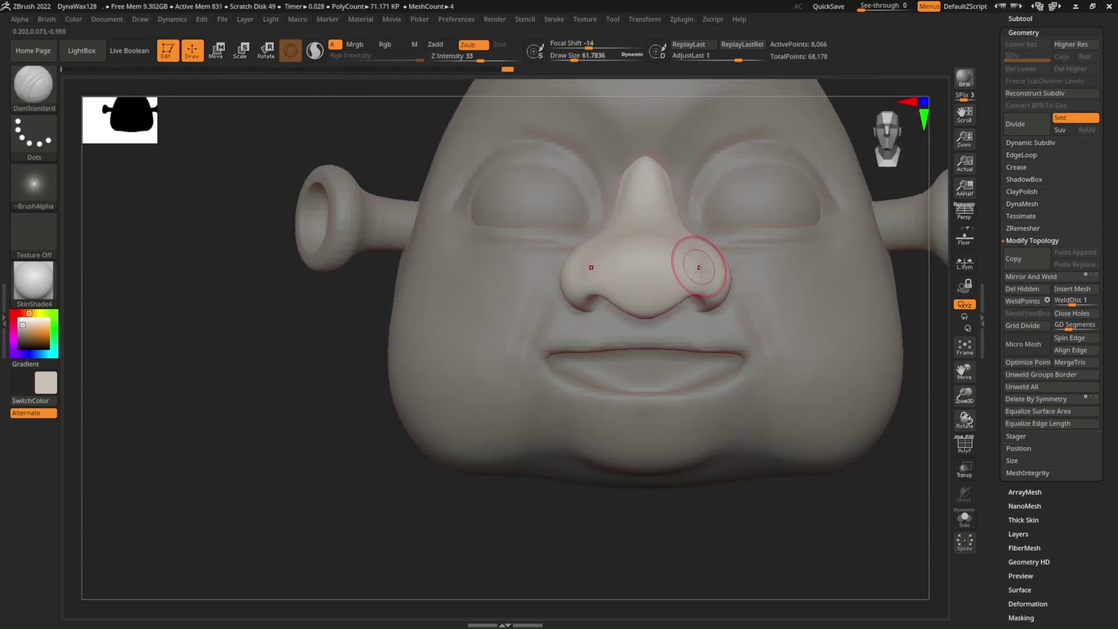
Step: Make the DynaWax128 face mesh active and choose the Move brush
{"action": "left_click", "coordinate": [711, 343], "text": "alt"}
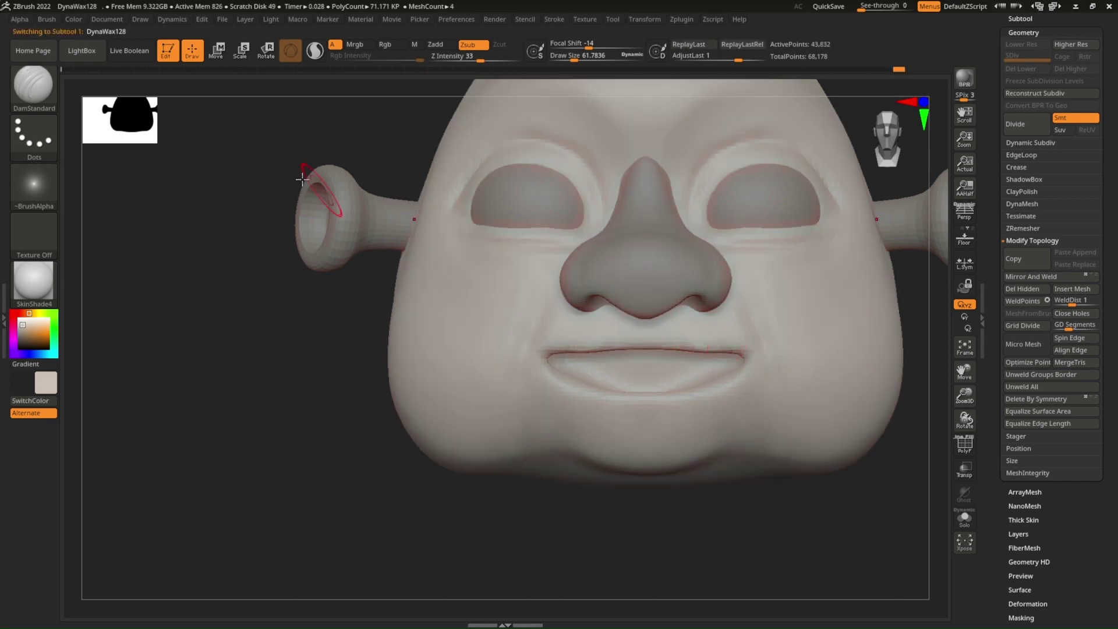
{"action": "left_click", "coordinate": [42, 95]}
{"action": "left_click", "coordinate": [595, 324]}
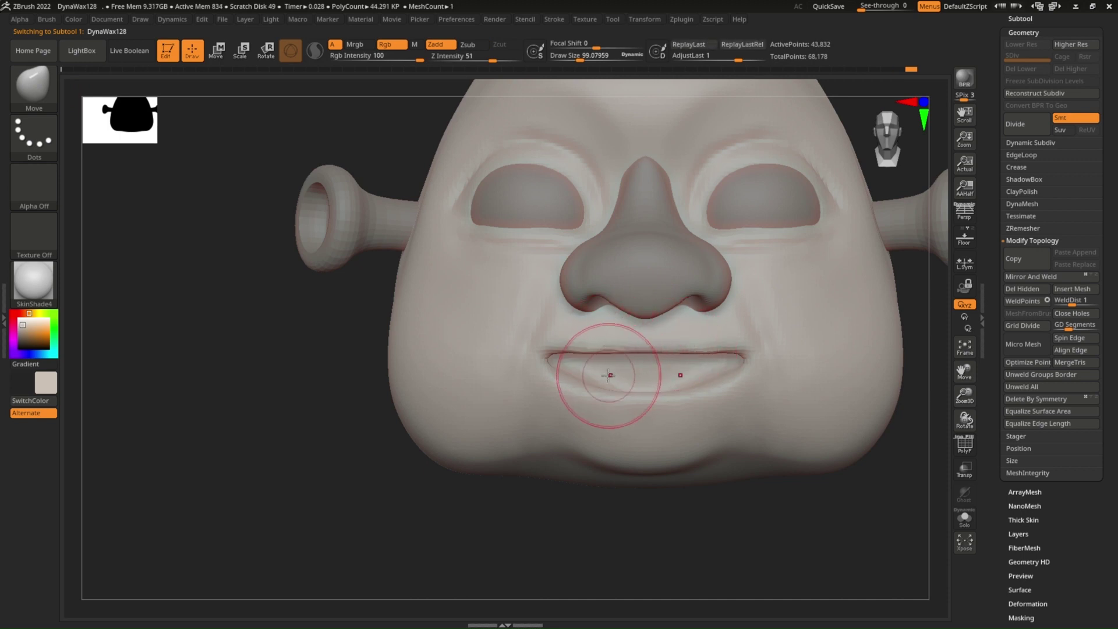
Step: Enlarge the Move brush to cover the chin and drag its lower edge slightly down from the front
{"action": "key", "text": "s"}
{"action": "left_click_drag", "start_coordinate": [757, 364], "coordinate": [725, 364]}
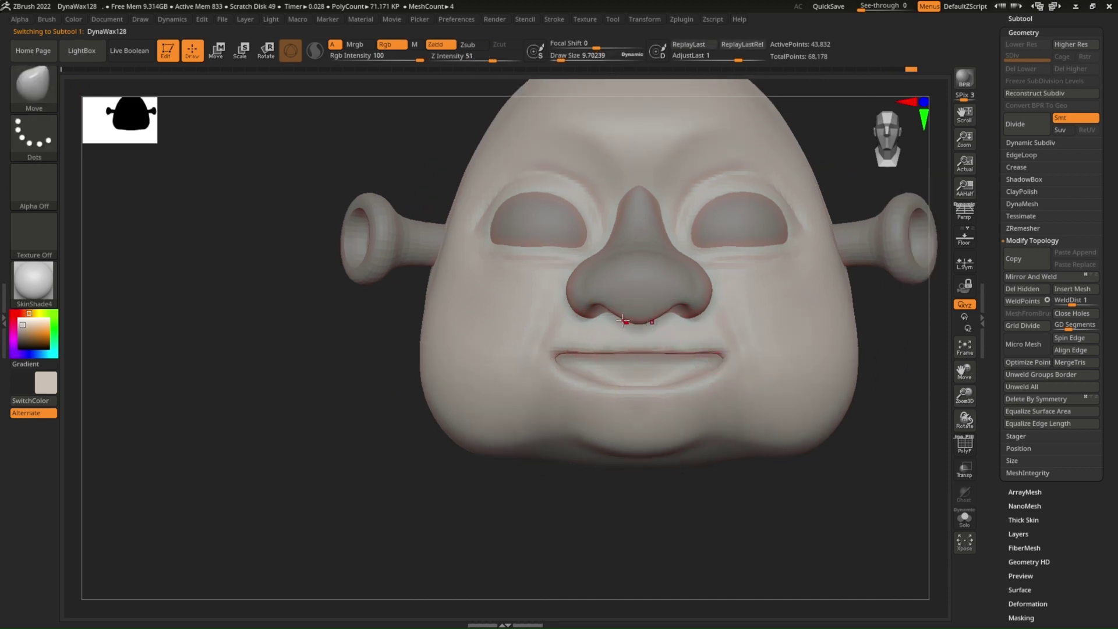
{"action": "scroll", "coordinate": [623, 320], "scroll_direction": "up", "scroll_amount": 3}
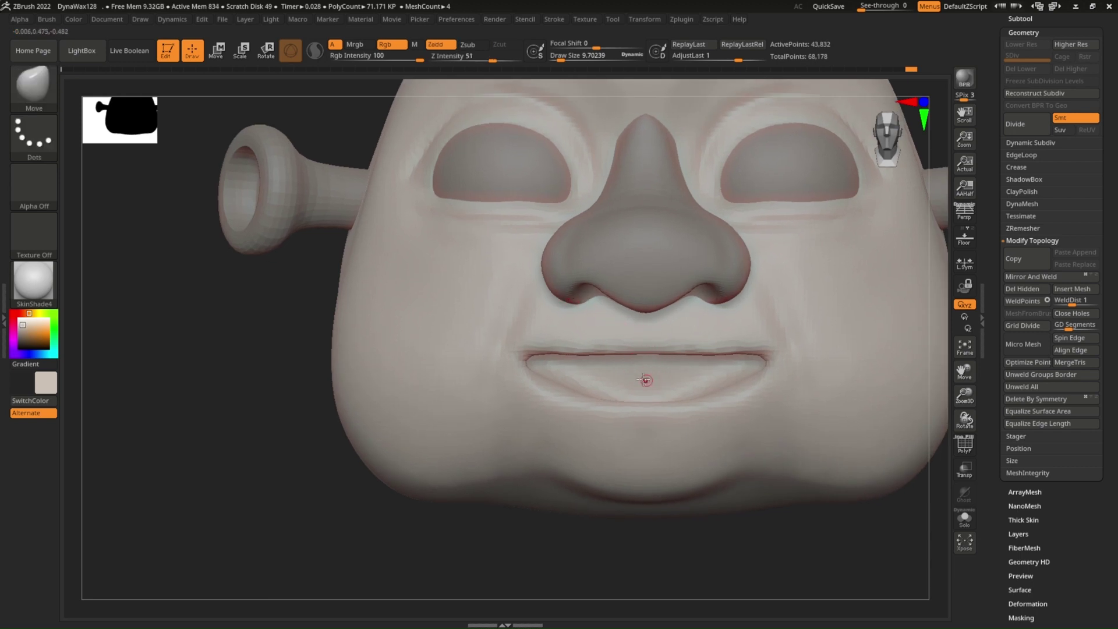
{"action": "scroll", "coordinate": [481, 230], "scroll_direction": "down", "scroll_amount": 5}
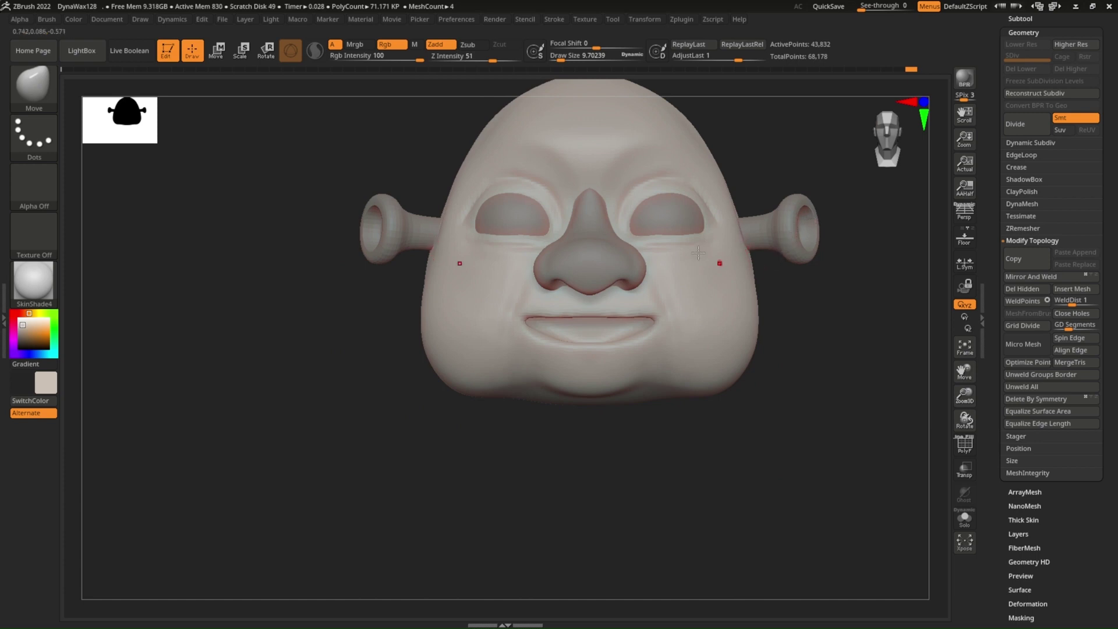
{"action": "key", "text": "s"}
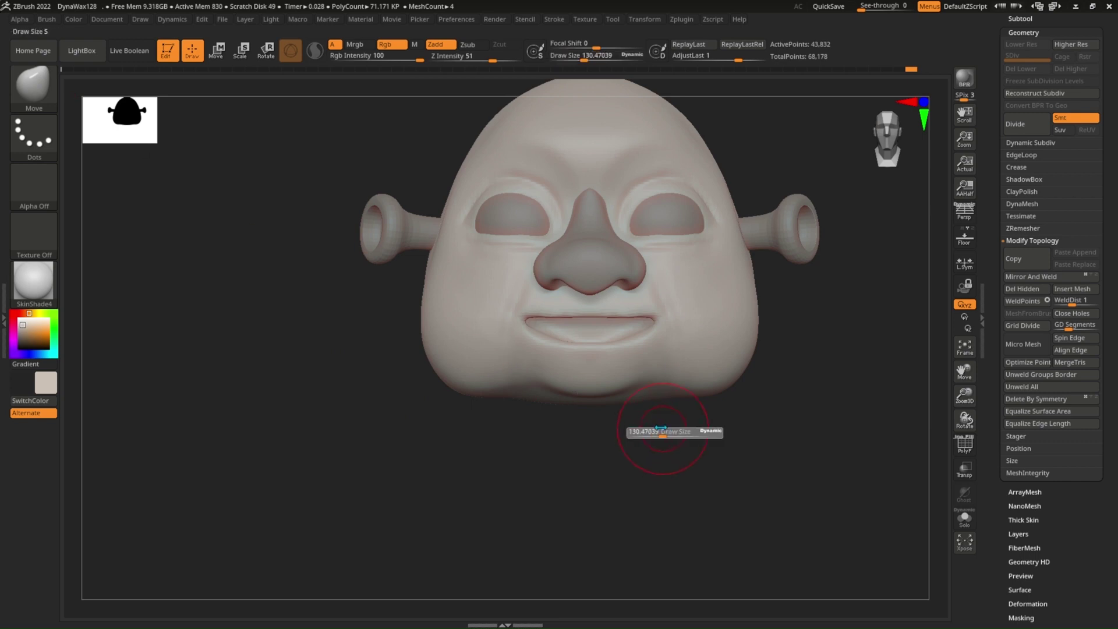
{"action": "mouse_move", "coordinate": [618, 417]}
{"action": "left_mouse_down"}
{"action": "mouse_move", "coordinate": [597, 380]}
{"action": "mouse_move", "coordinate": [554, 400]}
{"action": "mouse_move", "coordinate": [489, 400]}
{"action": "mouse_move", "coordinate": [515, 411]}
{"action": "mouse_move", "coordinate": [495, 405]}
{"action": "left_mouse_up"}
{"action": "mouse_move", "coordinate": [478, 404]}
{"action": "right_mouse_down"}
{"action": "mouse_move", "coordinate": [461, 444]}
{"action": "mouse_move", "coordinate": [482, 427]}
{"action": "mouse_move", "coordinate": [607, 389]}
{"action": "mouse_move", "coordinate": [573, 371]}
{"action": "right_mouse_up"}
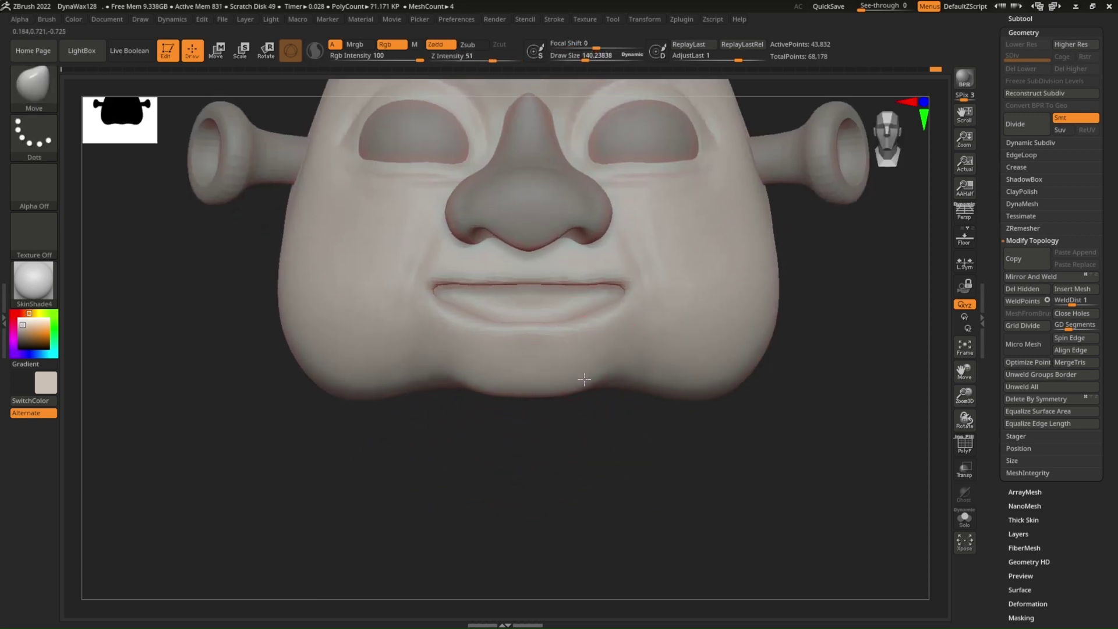
{"action": "left_click_drag", "start_coordinate": [584, 379], "coordinate": [547, 392]}
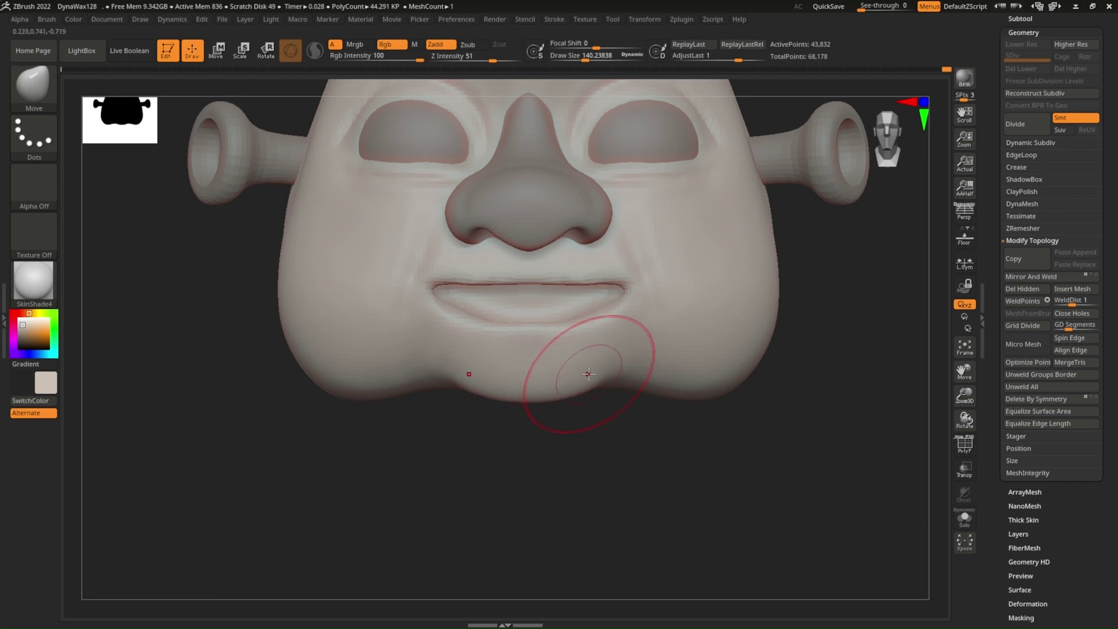
{"action": "right_click_drag", "start_coordinate": [592, 364], "coordinate": [608, 324], "text": "ctrl"}
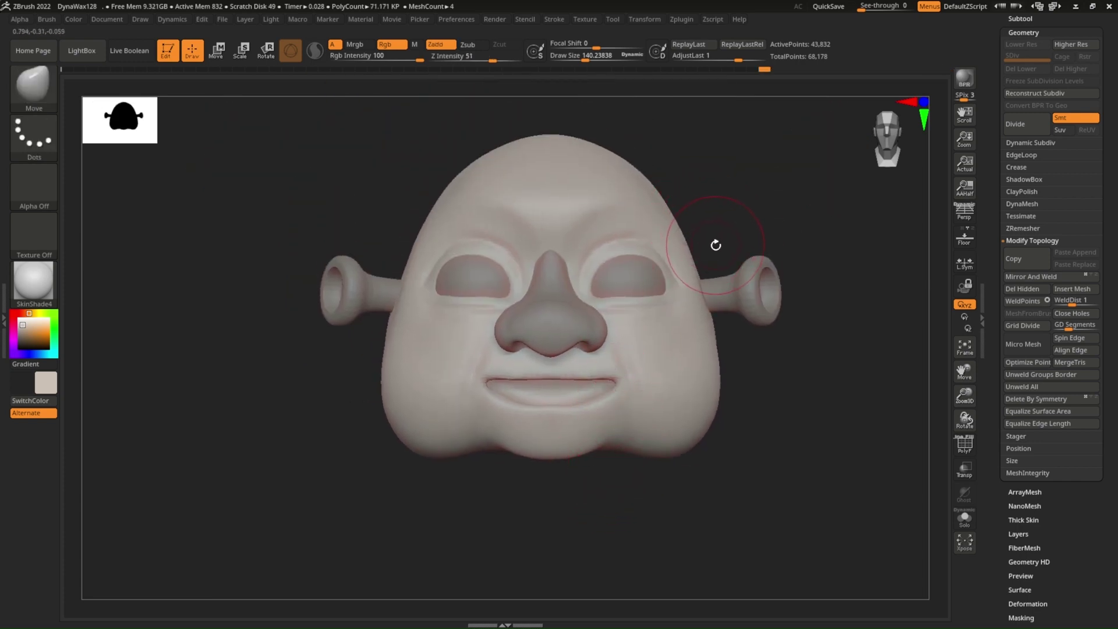
Step: Set the brush to about 200 and smooth the top of the head in side view
{"action": "key", "text": "s"}
{"action": "mouse_move", "coordinate": [716, 244]}
{"action": "left_mouse_down"}
{"action": "mouse_move", "coordinate": [751, 244]}
{"action": "mouse_move", "coordinate": [720, 263]}
{"action": "left_mouse_up"}
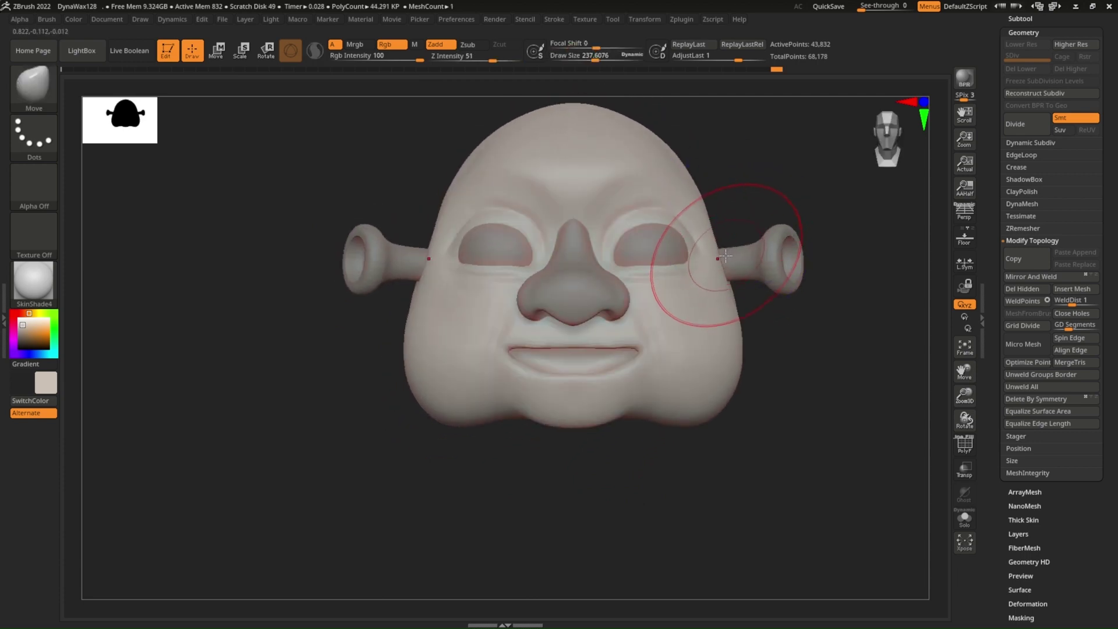
{"action": "key", "text": "s"}
{"action": "left_click_drag", "start_coordinate": [705, 205], "coordinate": [696, 205]}
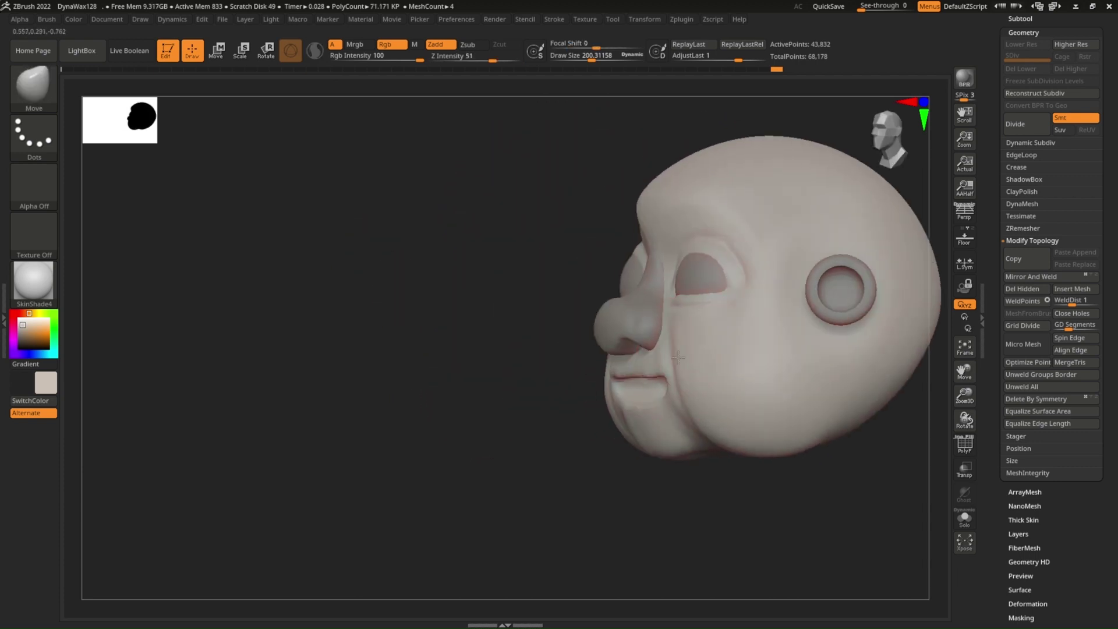
{"action": "left_click_drag", "start_coordinate": [677, 357], "coordinate": [572, 151]}
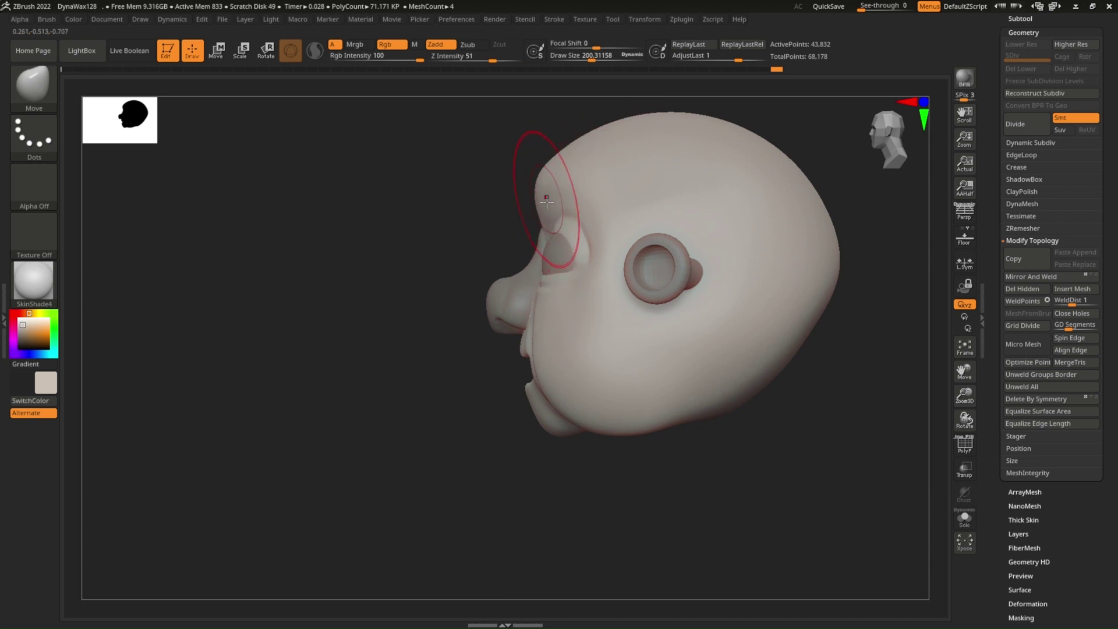
{"action": "left_click_drag", "start_coordinate": [545, 206], "coordinate": [616, 204]}
{"action": "left_click_drag", "start_coordinate": [631, 249], "coordinate": [524, 187]}
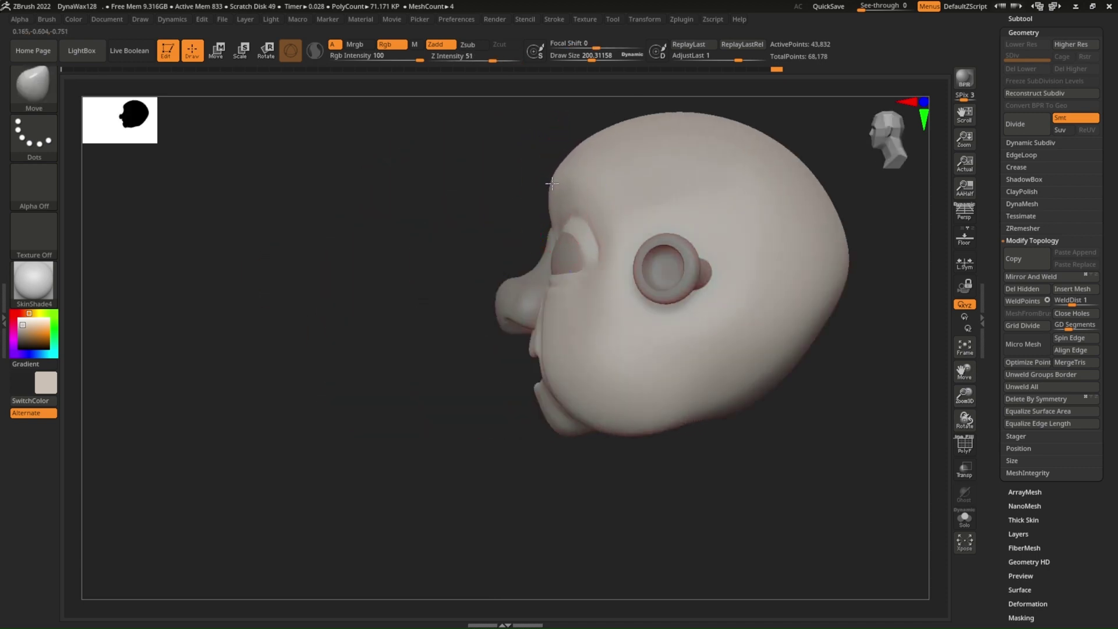
{"action": "left_click_drag", "start_coordinate": [611, 162], "coordinate": [578, 178]}
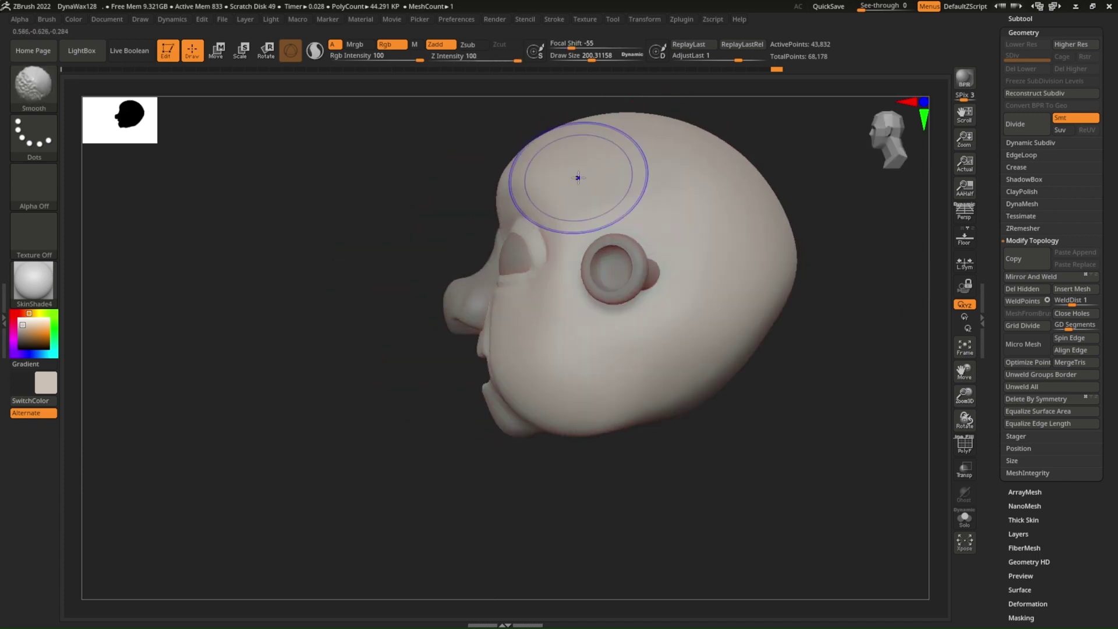
Step: Enlarge the brush to about 250, switch to Move, and reshape the cheek surface
{"action": "key", "text": "s"}
{"action": "mouse_move", "coordinate": [723, 414]}
{"action": "left_mouse_down"}
{"action": "mouse_move", "coordinate": [751, 414]}
{"action": "mouse_move", "coordinate": [693, 369]}
{"action": "left_mouse_up"}
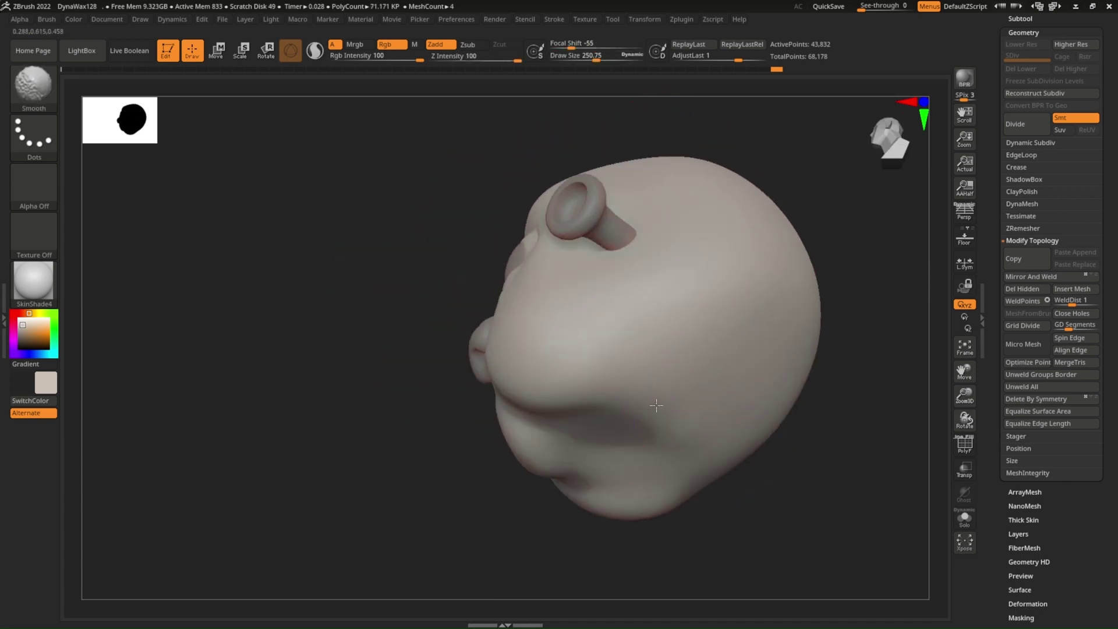
{"action": "key", "text": "b"}
{"action": "key", "text": "m"}
{"action": "key", "text": "v"}
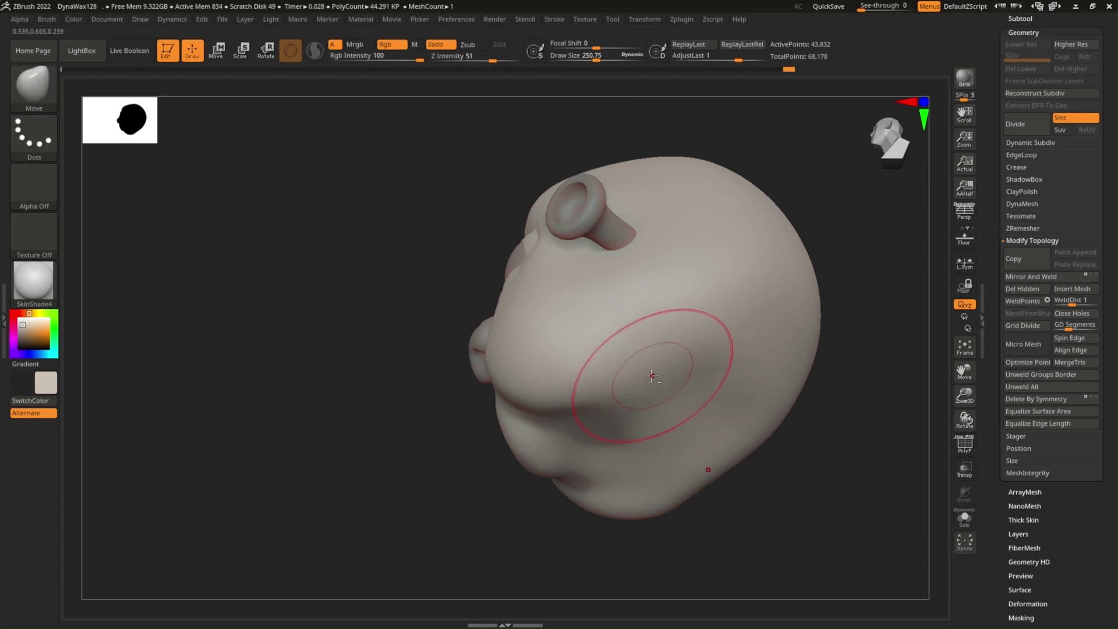
{"action": "left_click_drag", "start_coordinate": [651, 376], "coordinate": [730, 385], "text": "shift"}
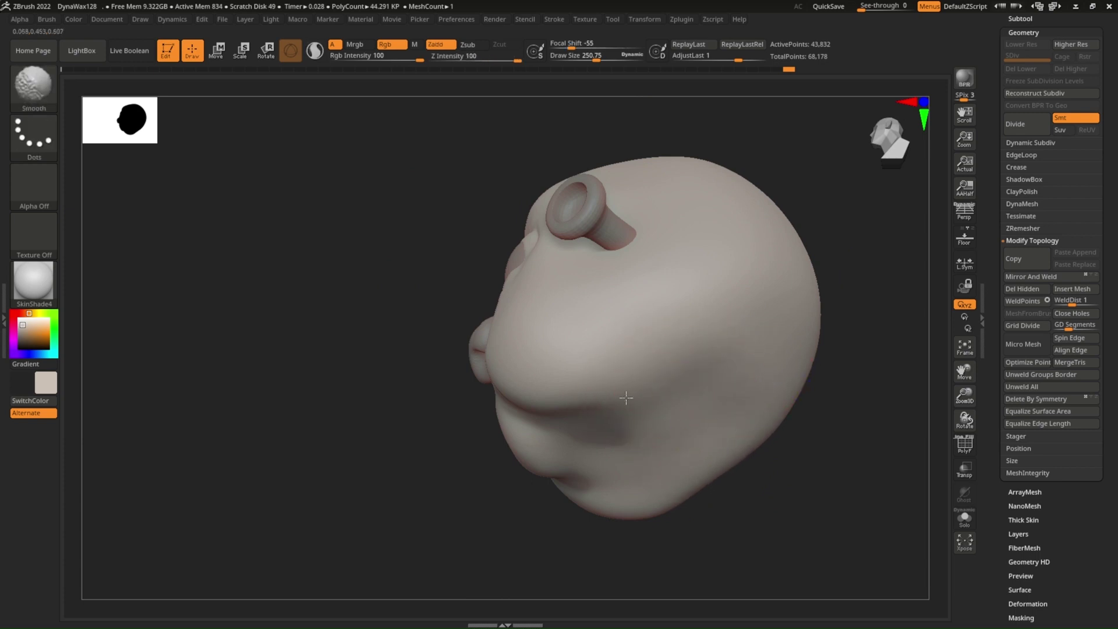
Step: Push the back of the skull inward with a large Move brush, about 377
{"action": "left_click_drag", "start_coordinate": [795, 299], "coordinate": [754, 417], "text": "shift"}
{"action": "key", "text": "s"}
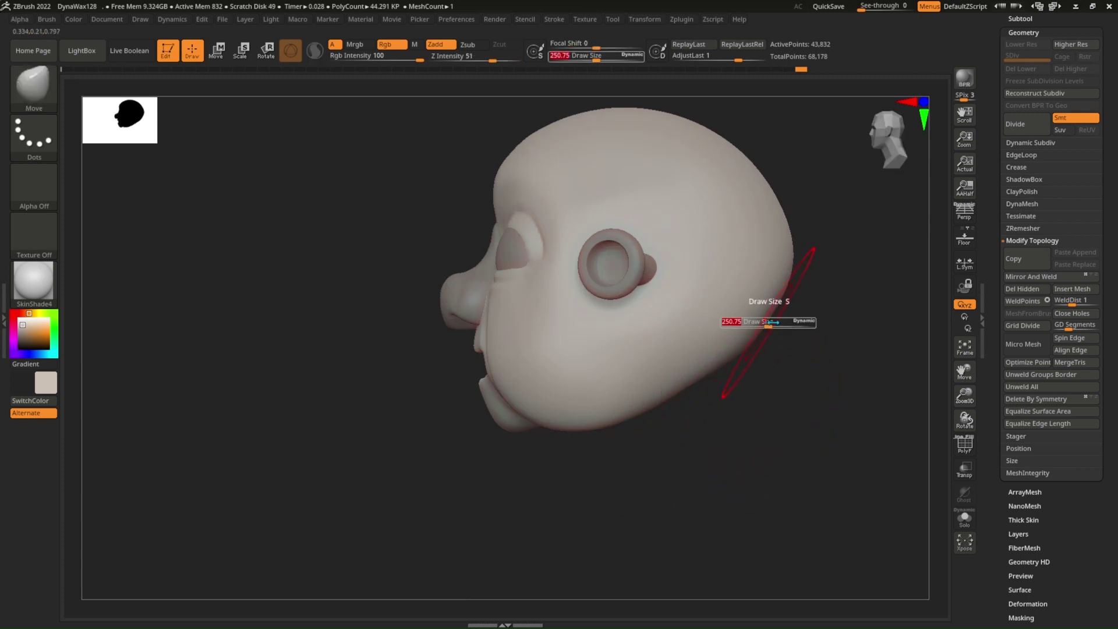
{"action": "mouse_move", "coordinate": [751, 319]}
{"action": "left_mouse_down"}
{"action": "mouse_move", "coordinate": [795, 261]}
{"action": "mouse_move", "coordinate": [845, 263]}
{"action": "left_mouse_up"}
{"action": "key", "text": "s"}
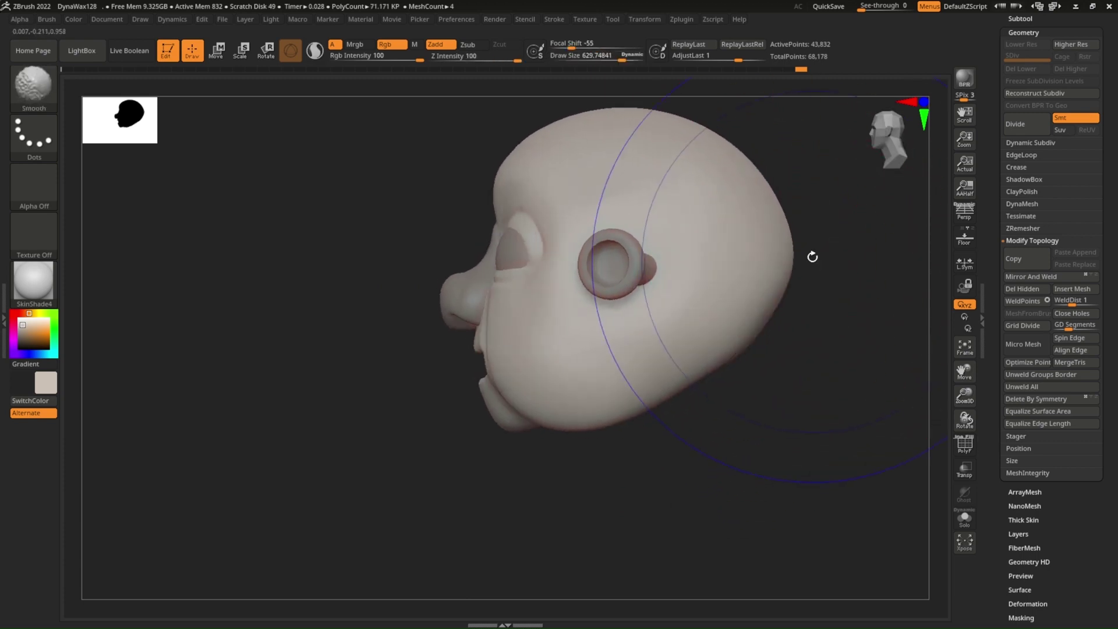
{"action": "left_click_drag", "start_coordinate": [786, 242], "coordinate": [768, 244]}
{"action": "key", "text": "s"}
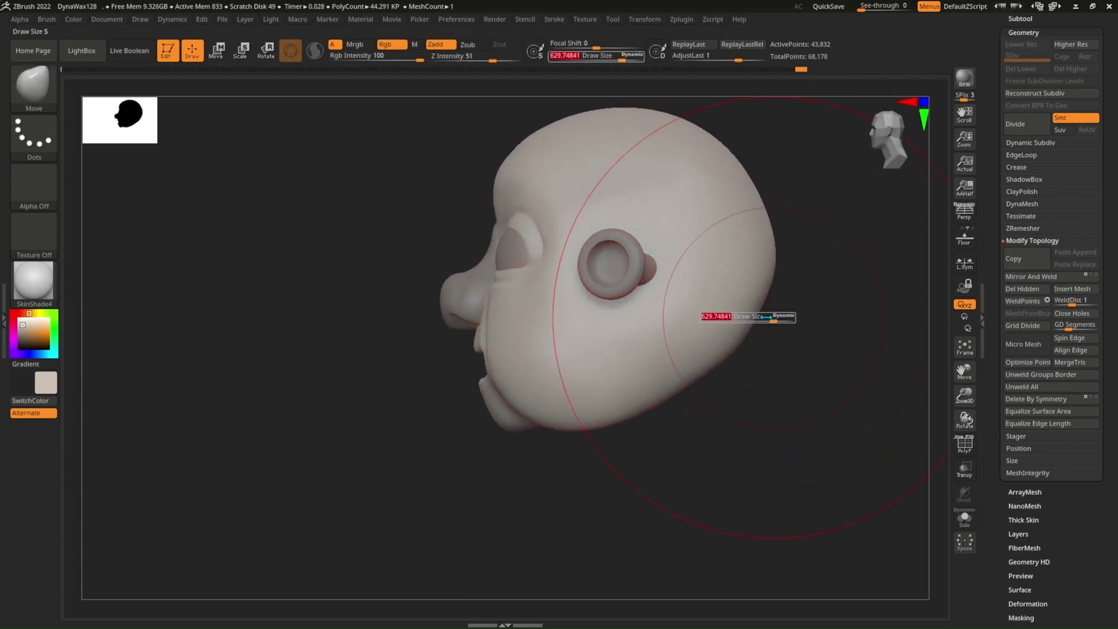
{"action": "left_click_drag", "start_coordinate": [774, 317], "coordinate": [734, 344]}
Step: Smooth the head surface from the front and shrink the brush to a small size
{"action": "key", "text": "shift"}
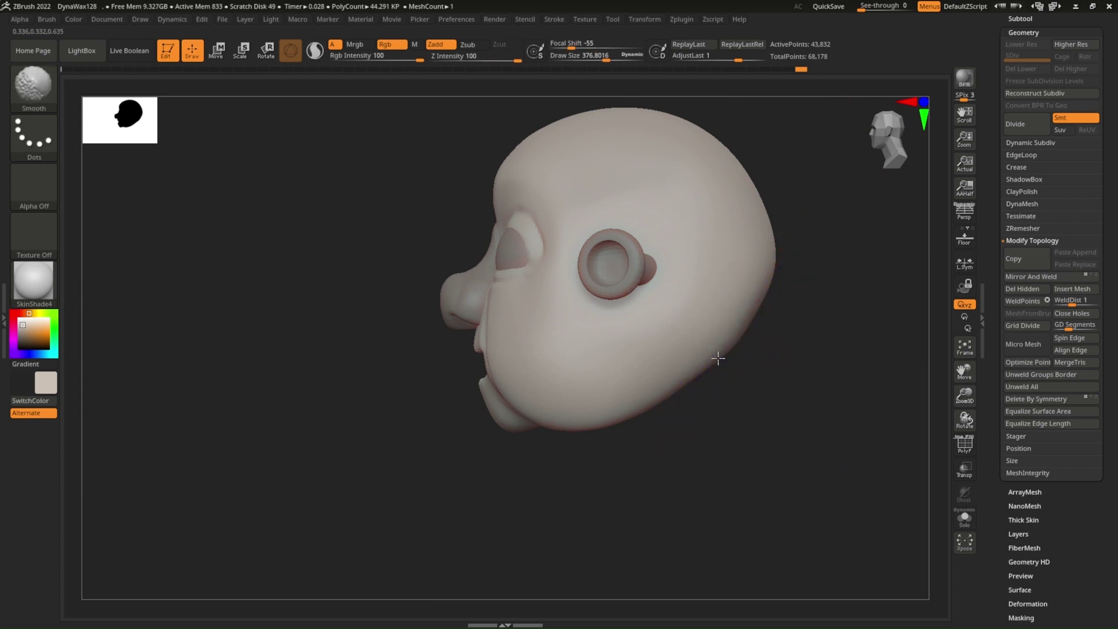
{"action": "right_click_drag", "start_coordinate": [604, 163], "coordinate": [704, 177], "text": "shift"}
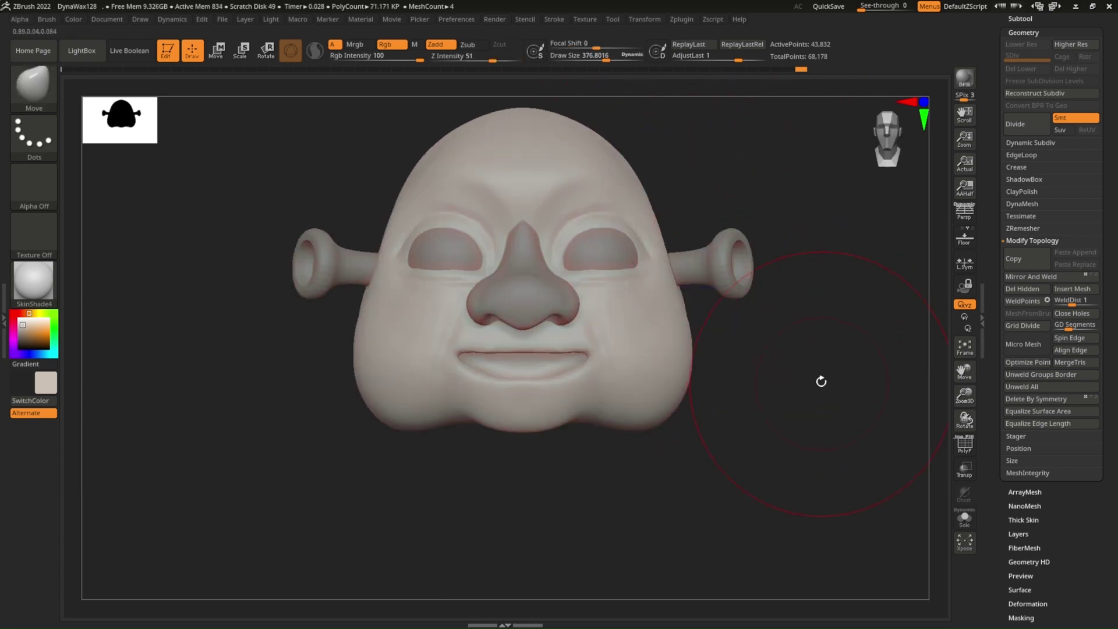
{"action": "right_click_drag", "start_coordinate": [786, 370], "coordinate": [835, 358], "text": "alt"}
{"action": "key", "text": "s"}
{"action": "left_click_drag", "start_coordinate": [801, 385], "coordinate": [757, 384]}
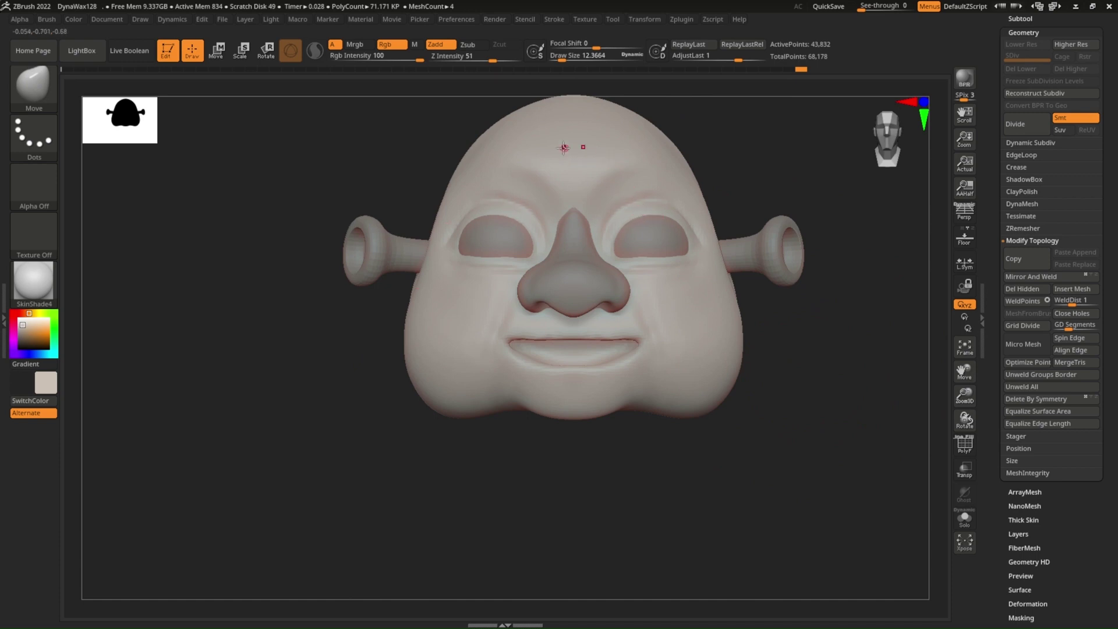
Step: Select the nose, enlarge the brush, and check it in side and front views
{"action": "right_click_drag", "start_coordinate": [583, 147], "coordinate": [582, 214], "text": "ctrl"}
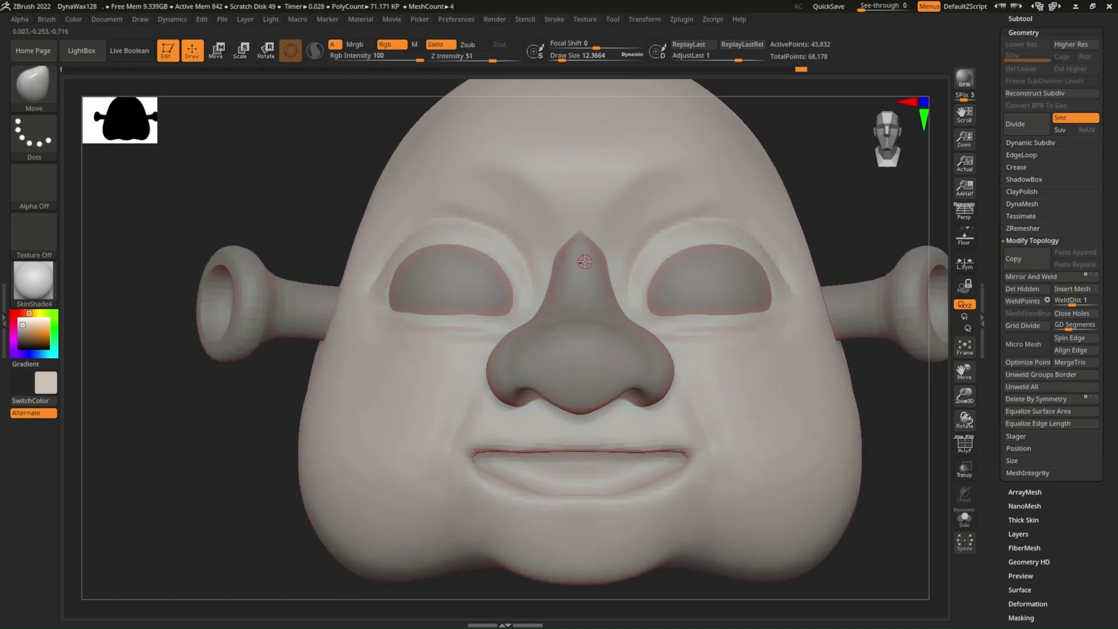
{"action": "left_click", "coordinate": [585, 264], "text": "alt"}
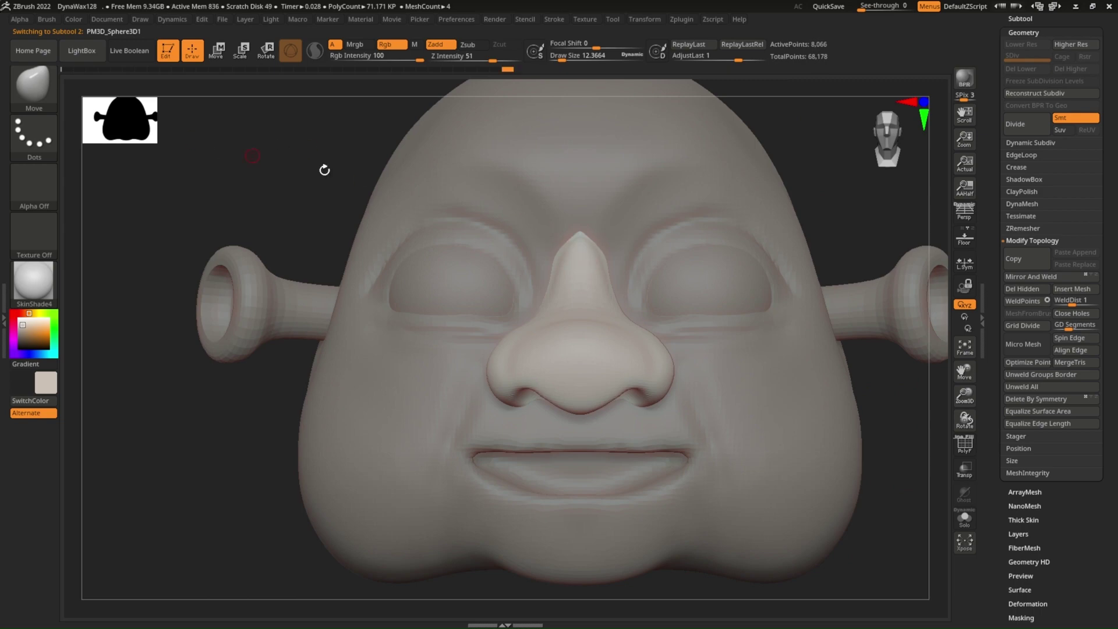
{"action": "key", "text": "s"}
{"action": "left_click_drag", "start_coordinate": [576, 225], "coordinate": [596, 221]}
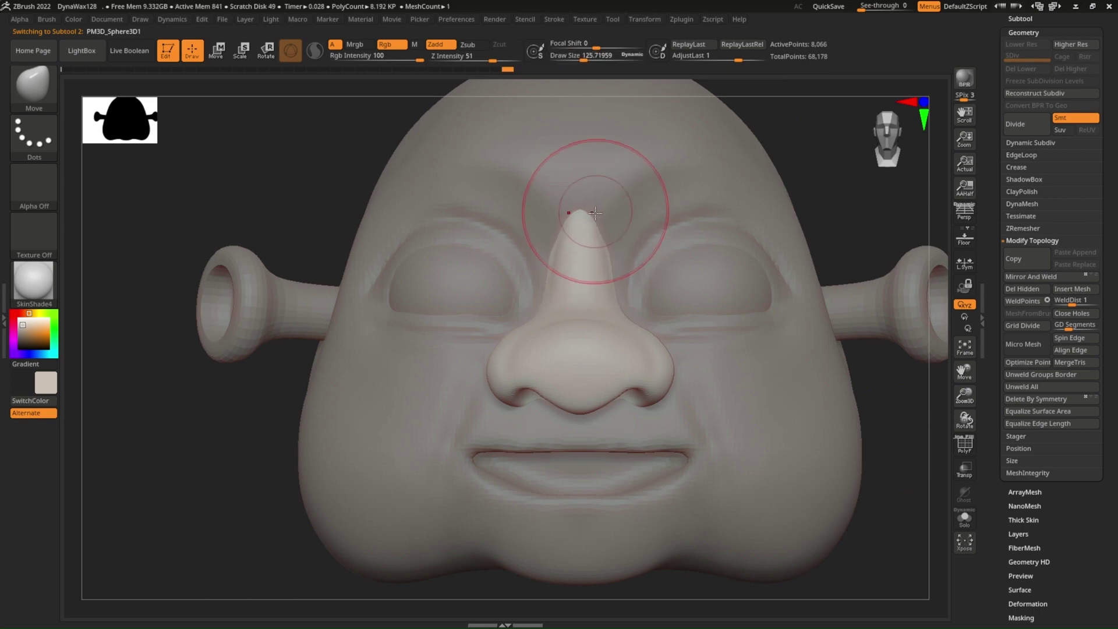
{"action": "right_click_drag", "start_coordinate": [576, 213], "coordinate": [574, 242]}
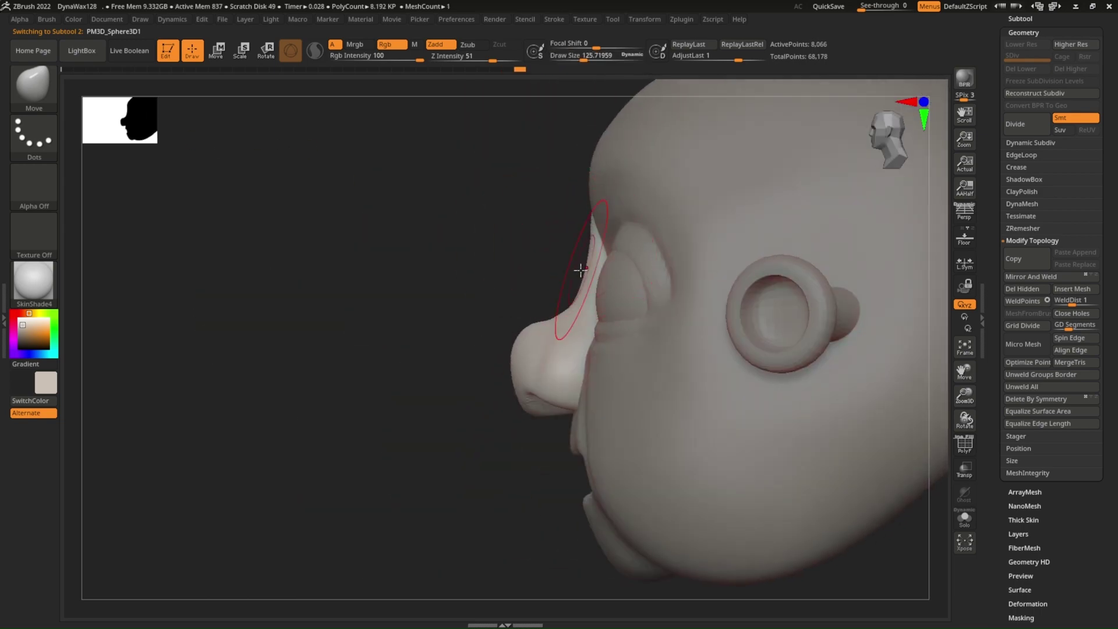
{"action": "right_click_drag", "start_coordinate": [582, 281], "coordinate": [610, 280], "text": "shift"}
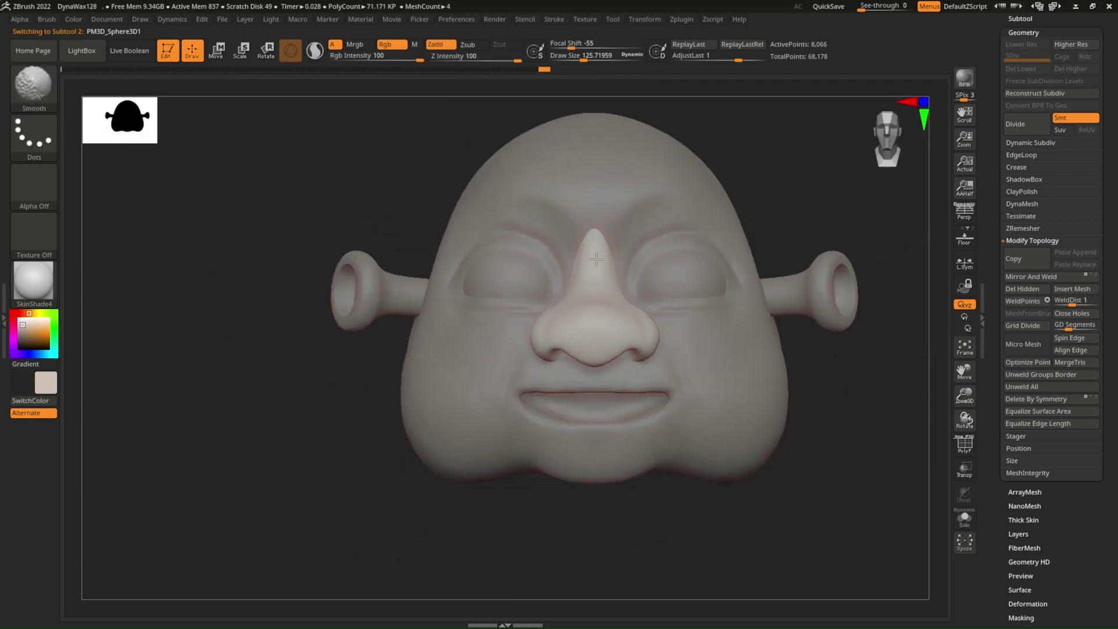
Step: Switch to the Move brush, zoom out and pan, and select the eyeball subtool
{"action": "key", "text": "b"}
{"action": "key", "text": "m"}
{"action": "key", "text": "v"}
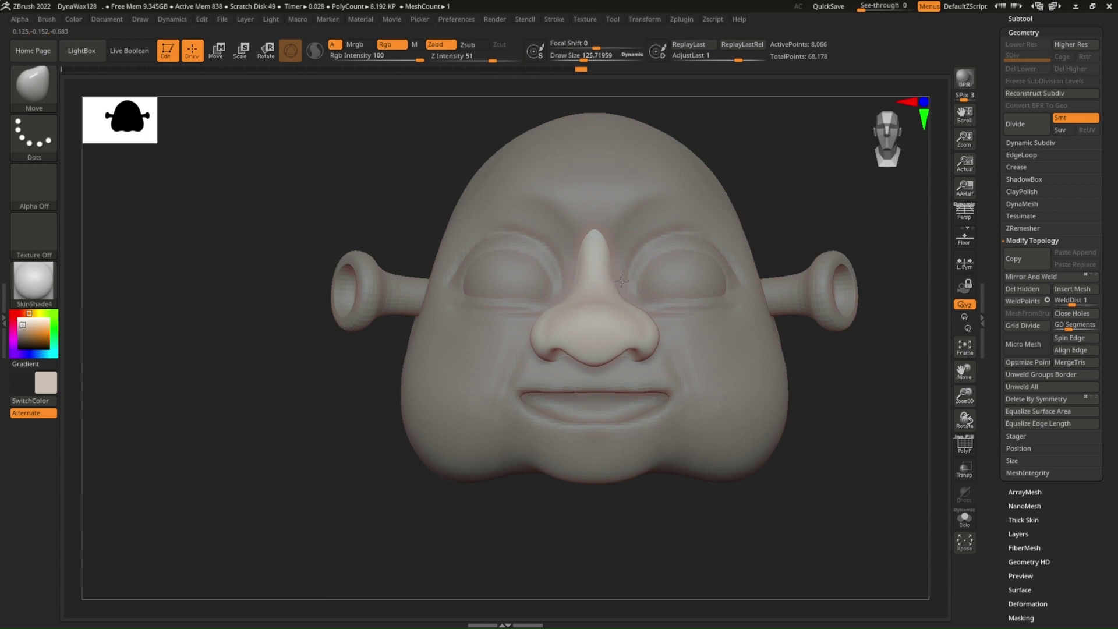
{"action": "right_click_drag", "start_coordinate": [623, 278], "coordinate": [637, 221], "text": "alt"}
{"action": "right_click_drag", "start_coordinate": [810, 194], "coordinate": [659, 242], "text": "alt"}
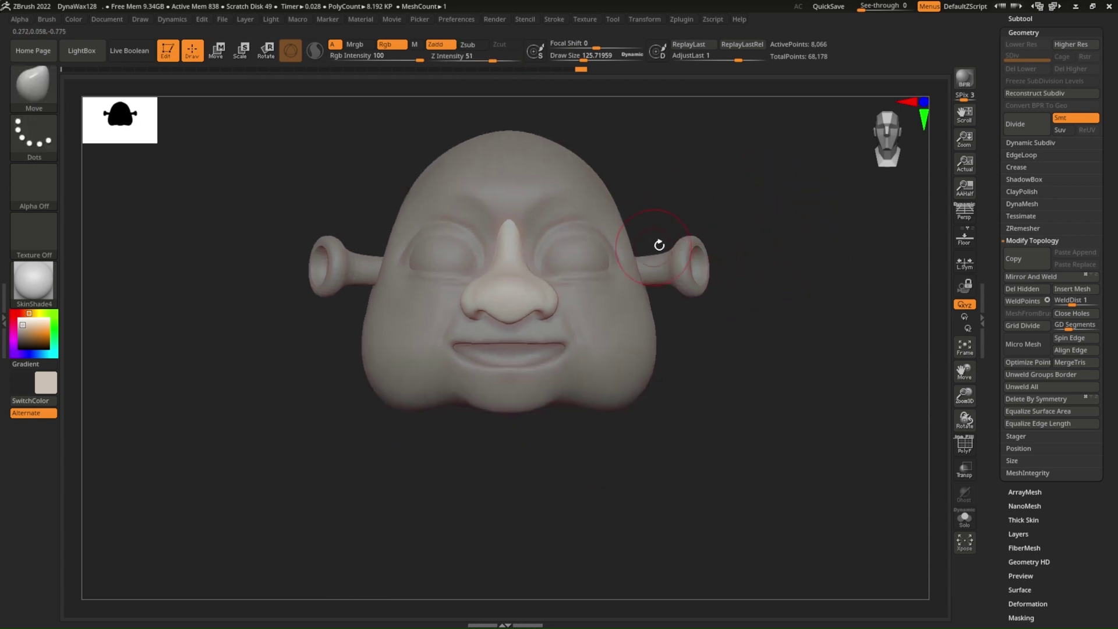
{"action": "left_click", "coordinate": [585, 257], "text": "alt"}
Step: Solo the eyeballs and fill them plain white with Color > FillObject
{"action": "key", "text": "shift+f"}
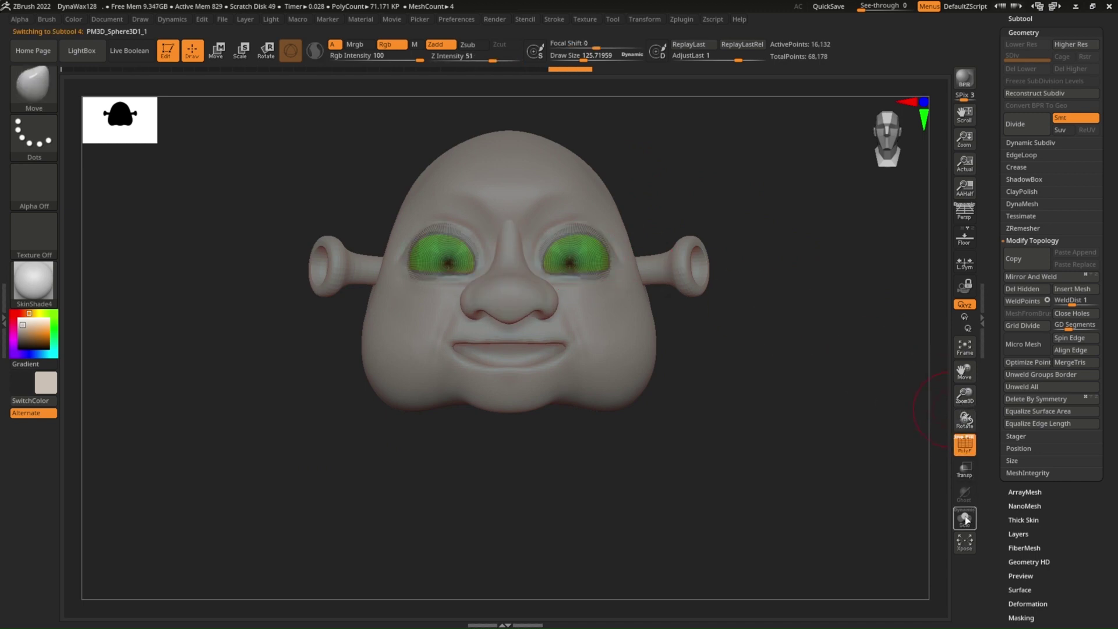
{"action": "left_click", "coordinate": [964, 518]}
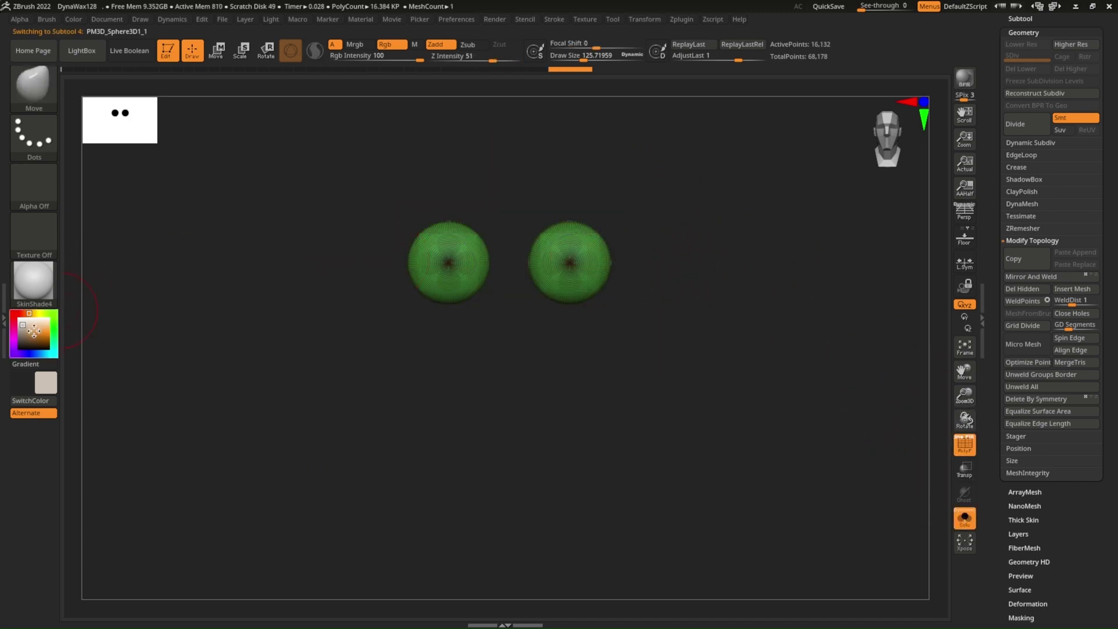
{"action": "left_click", "coordinate": [72, 21]}
{"action": "left_click", "coordinate": [116, 246]}
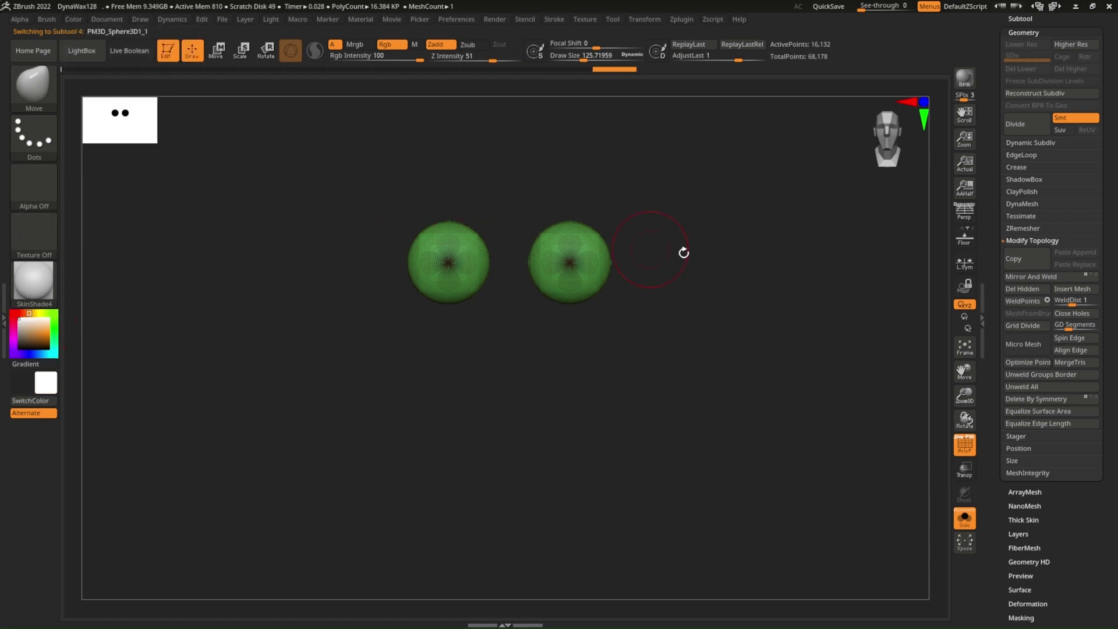
{"action": "key", "text": "shift+f"}
{"action": "key", "text": "f"}
Step: Shrink Draw Size to about 11, return to the front view and un-solo the head
{"action": "key", "text": "s"}
{"action": "mouse_move", "coordinate": [708, 324]}
{"action": "left_mouse_down"}
{"action": "mouse_move", "coordinate": [678, 324]}
{"action": "mouse_move", "coordinate": [576, 218]}
{"action": "left_mouse_up"}
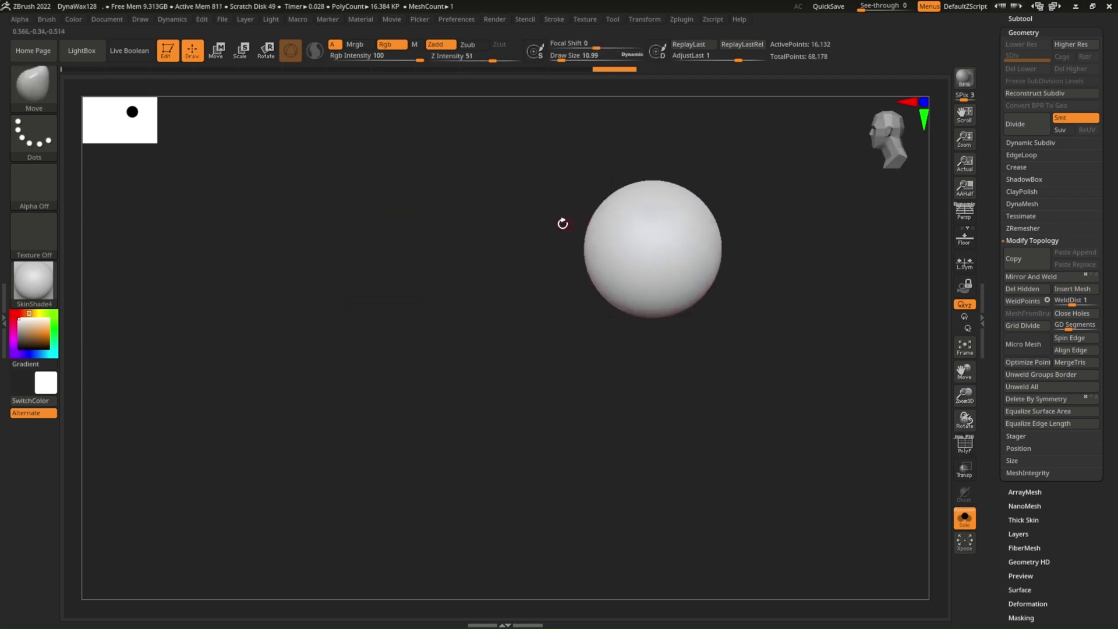
{"action": "left_click_drag", "start_coordinate": [476, 152], "coordinate": [603, 321], "text": "ctrl+shift"}
{"action": "left_click_drag", "start_coordinate": [605, 325], "coordinate": [701, 276], "text": "shift"}
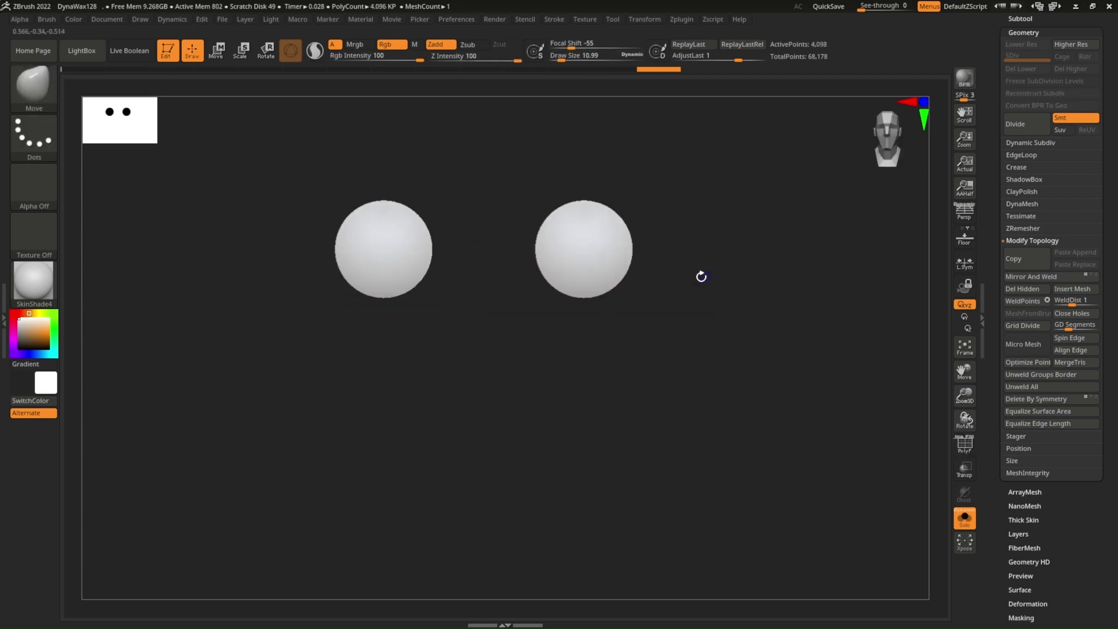
{"action": "key", "text": "shift+f"}
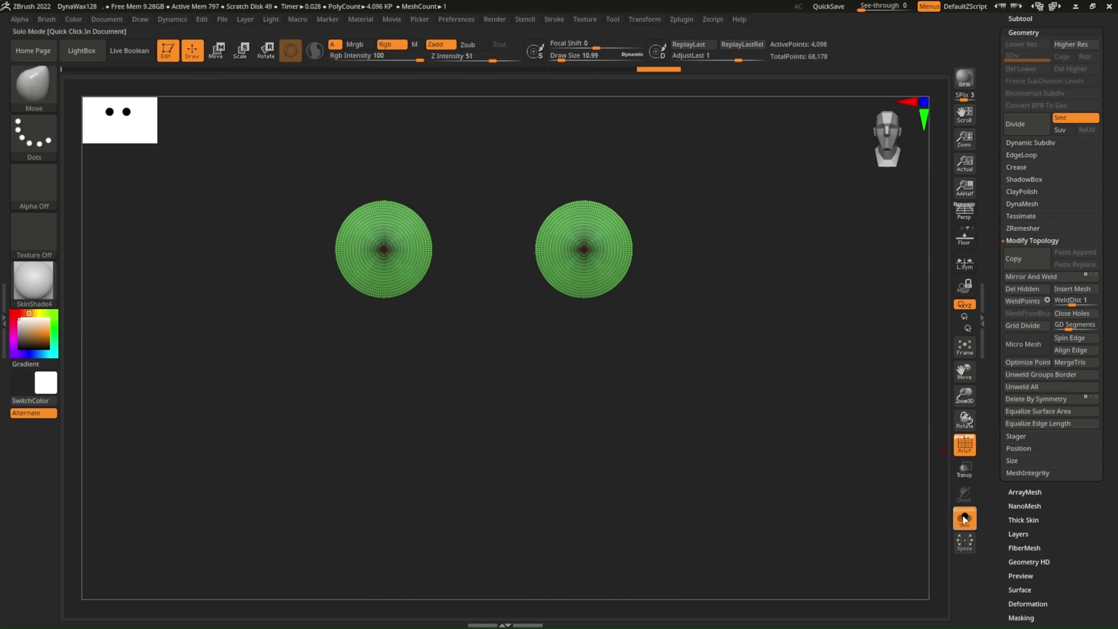
{"action": "left_click", "coordinate": [964, 518]}
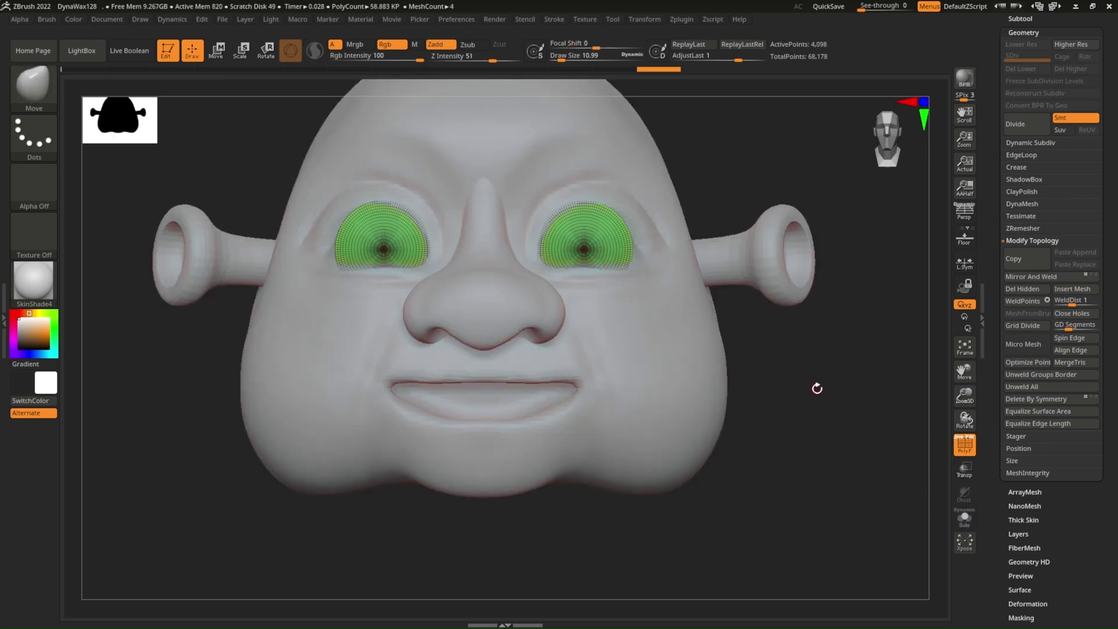
Step: Subdivide the eyeballs and give their front patches a separate polygroup through the transparent head
{"action": "key", "text": "ctrl+d"}
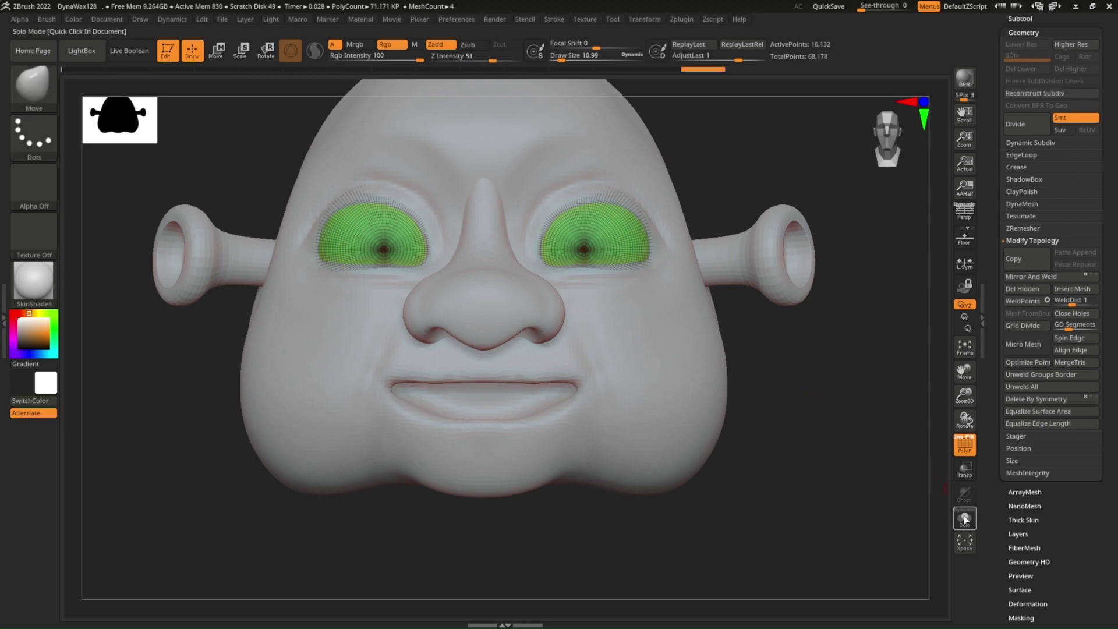
{"action": "left_click", "coordinate": [964, 469]}
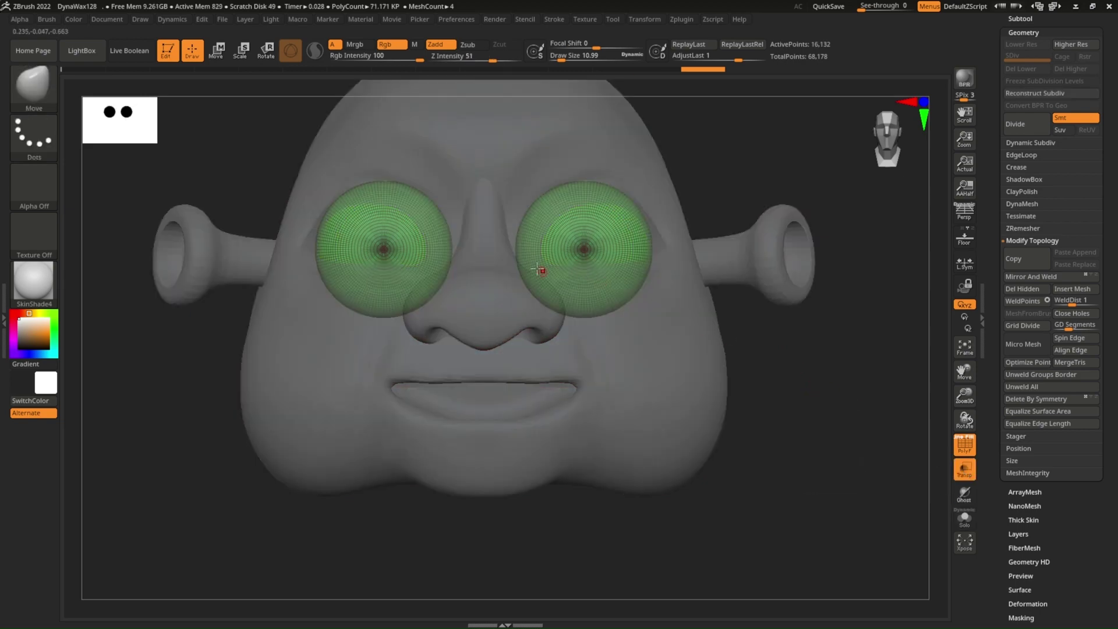
{"action": "right_click_drag", "start_coordinate": [540, 270], "coordinate": [429, 219]}
{"action": "left_click_drag", "start_coordinate": [429, 178], "coordinate": [515, 302], "text": "ctrl+shift"}
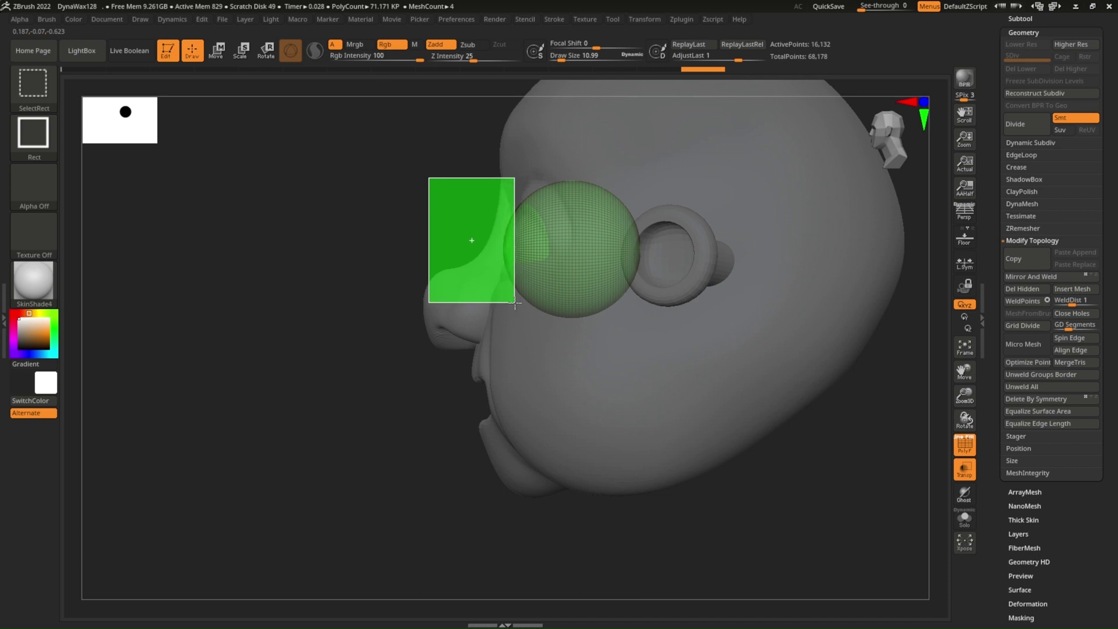
{"action": "right_click_drag", "start_coordinate": [536, 305], "coordinate": [616, 284]}
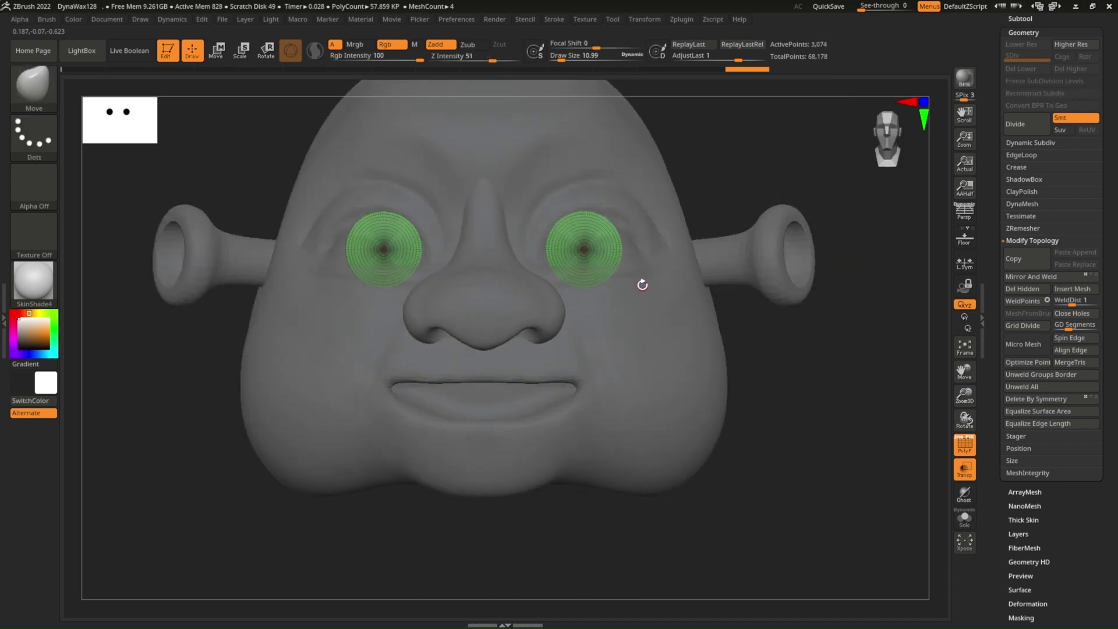
{"action": "key", "text": "ctrl"}
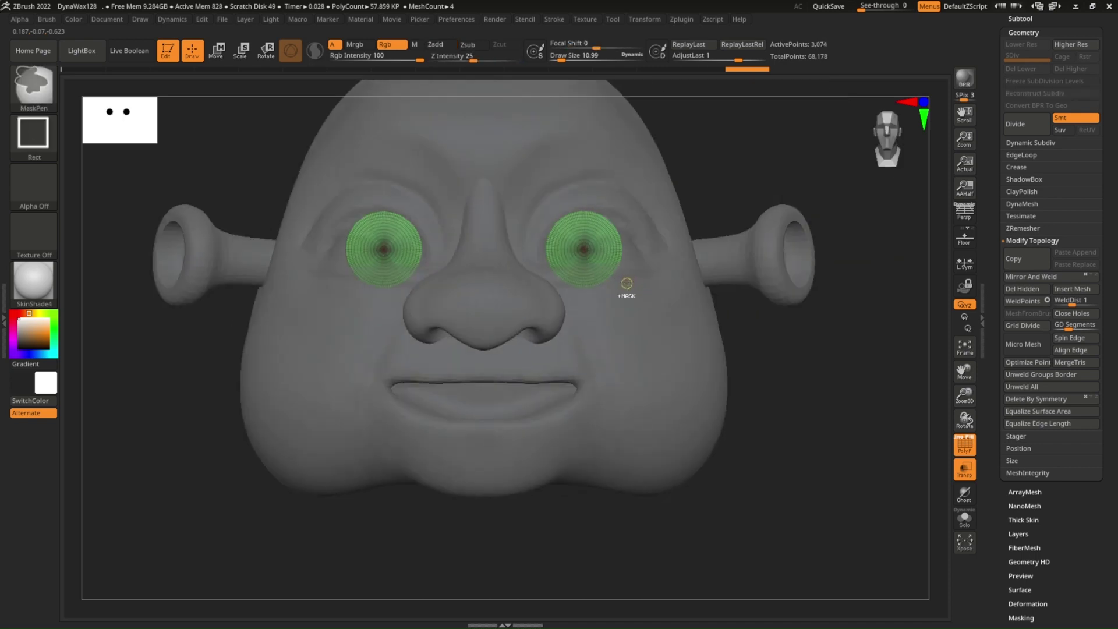
Step: Unhide the full eyeballs, switch to the ZModeler brush and make the head opaque
{"action": "left_click", "coordinate": [777, 315], "text": "ctrl+shift"}
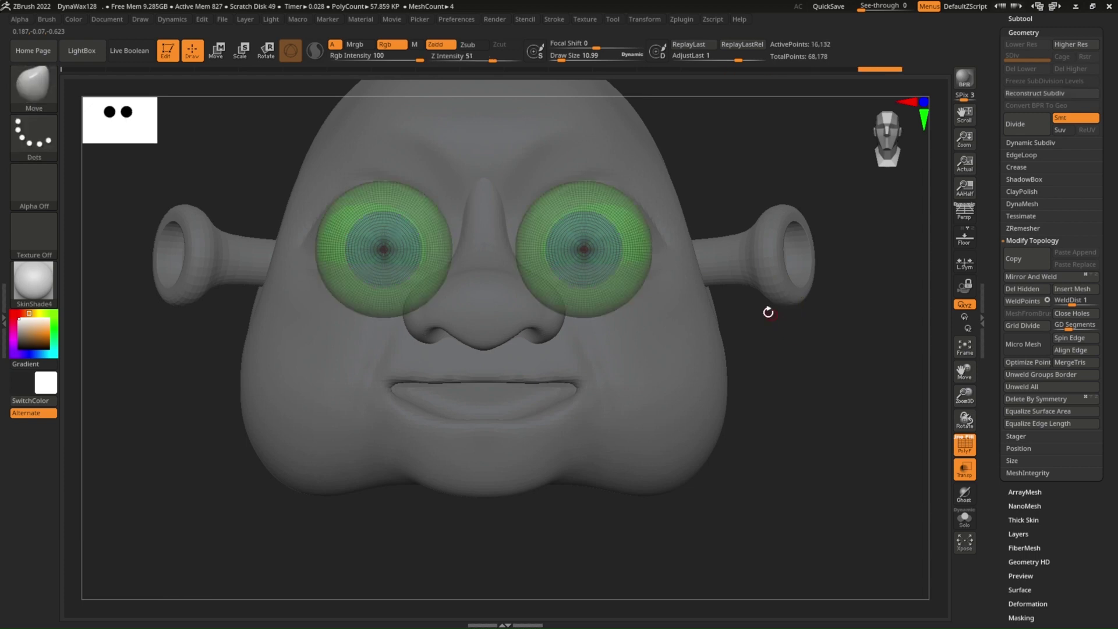
{"action": "right_click_drag", "start_coordinate": [768, 312], "coordinate": [449, 257]}
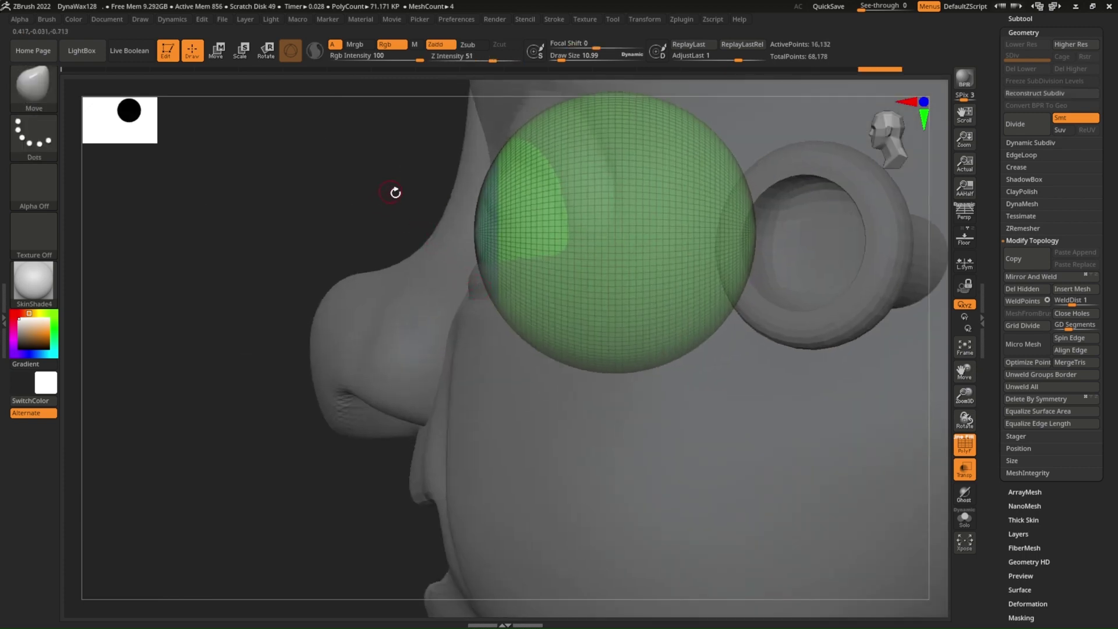
{"action": "left_click_drag", "start_coordinate": [415, 192], "coordinate": [475, 256], "text": "ctrl"}
{"action": "mouse_move", "coordinate": [474, 256]}
{"action": "right_mouse_down"}
{"action": "mouse_move", "coordinate": [575, 245]}
{"action": "mouse_move", "coordinate": [439, 242]}
{"action": "mouse_move", "coordinate": [352, 175]}
{"action": "right_mouse_up"}
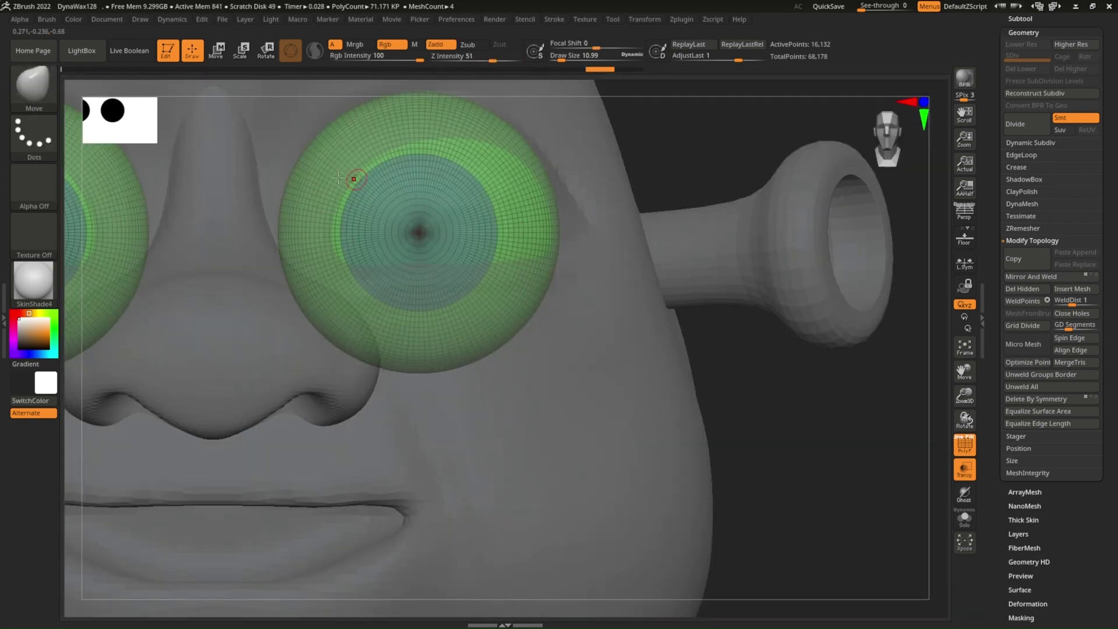
{"action": "left_click", "coordinate": [28, 90]}
{"action": "left_click", "coordinate": [884, 394]}
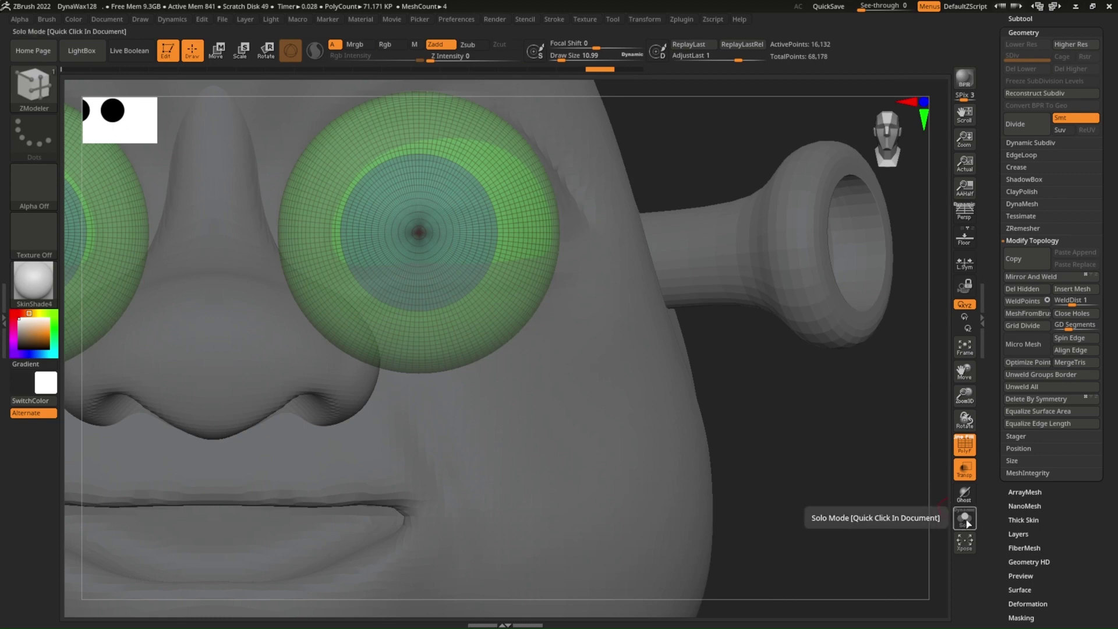
{"action": "left_click", "coordinate": [969, 473]}
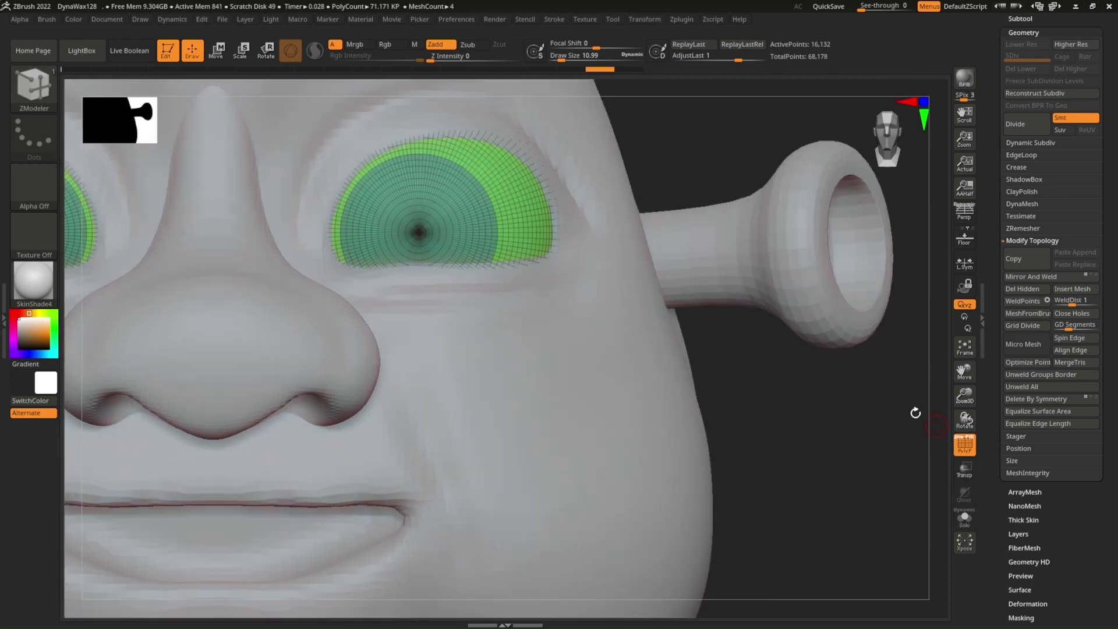
Step: Zoom in on the pupil and start marking a wedge of polygons around its centre
{"action": "scroll", "coordinate": [403, 242], "scroll_direction": "up", "scroll_amount": 3}
{"action": "scroll", "coordinate": [402, 242], "scroll_direction": "up", "scroll_amount": 2}
{"action": "scroll", "coordinate": [403, 242], "scroll_direction": "up", "scroll_amount": 2}
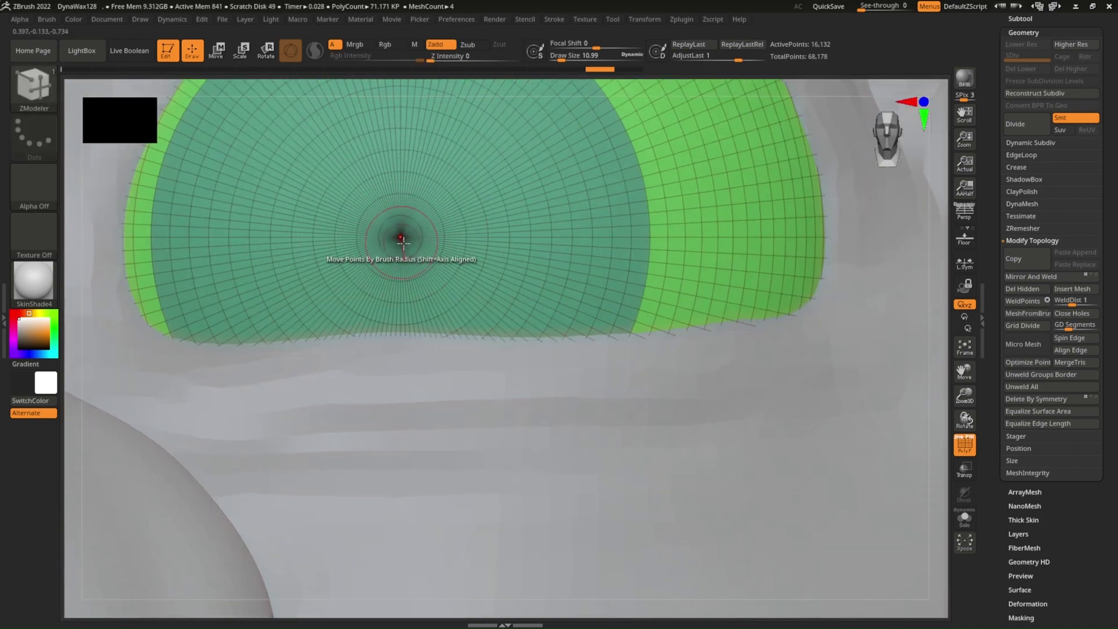
{"action": "scroll", "coordinate": [420, 250], "scroll_direction": "up", "scroll_amount": 2}
{"action": "scroll", "coordinate": [521, 271], "scroll_direction": "up", "scroll_amount": 2}
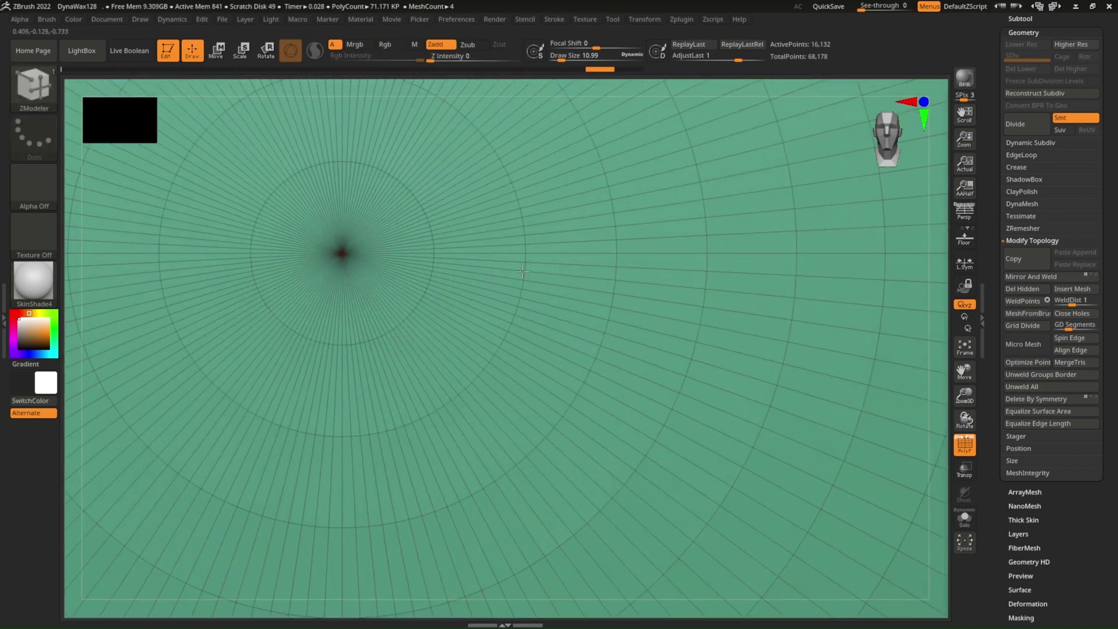
{"action": "mouse_move", "coordinate": [522, 271]}
{"action": "right_mouse_down"}
{"action": "mouse_move", "coordinate": [524, 324]}
{"action": "mouse_move", "coordinate": [554, 319]}
{"action": "right_mouse_up"}
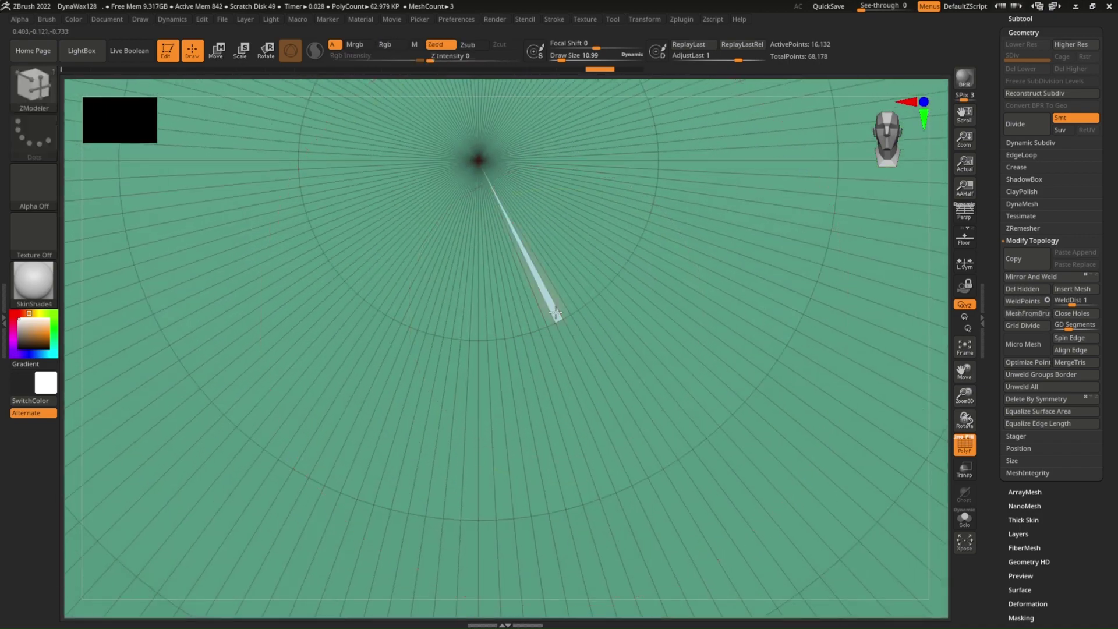
{"action": "left_click_drag", "start_coordinate": [555, 313], "coordinate": [406, 291]}
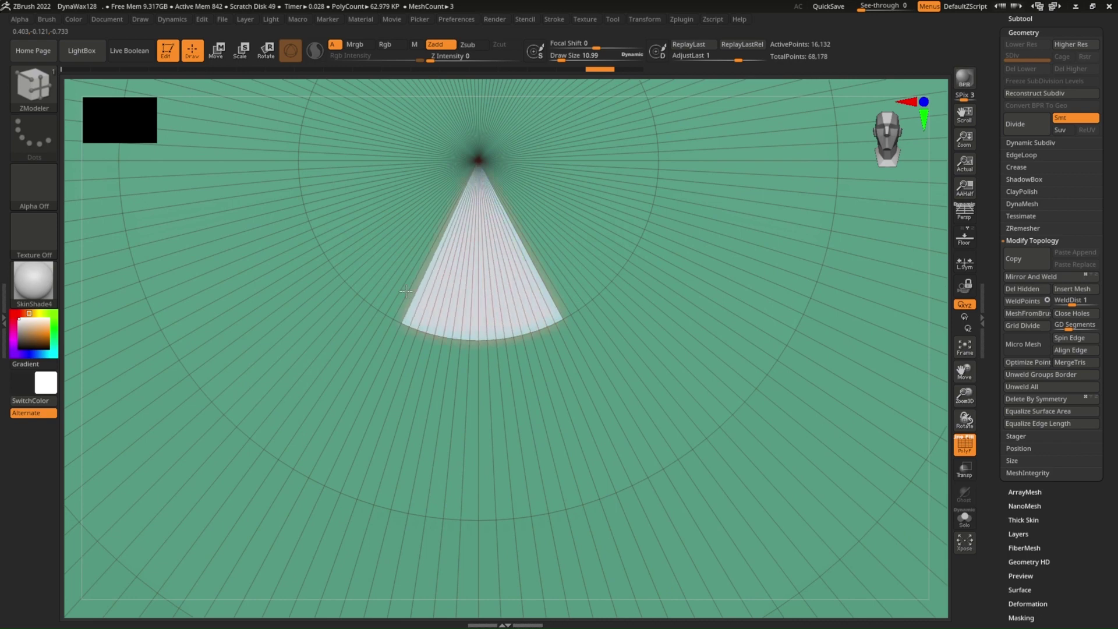
{"action": "mouse_move", "coordinate": [406, 291]}
{"action": "left_mouse_down"}
{"action": "mouse_move", "coordinate": [340, 126]}
{"action": "mouse_move", "coordinate": [561, 249]}
{"action": "mouse_move", "coordinate": [436, 270]}
{"action": "mouse_move", "coordinate": [366, 224]}
{"action": "mouse_move", "coordinate": [358, 153]}
{"action": "mouse_move", "coordinate": [392, 109]}
{"action": "left_mouse_up"}
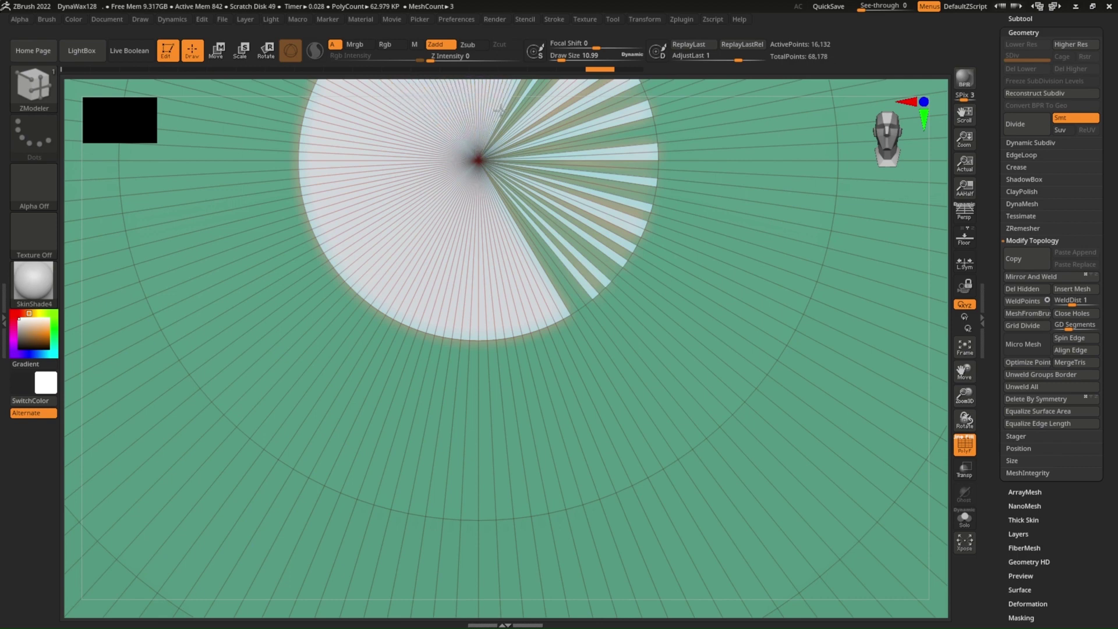
Step: Mark the remaining strips around the pupil to complete the circular hole
{"action": "mouse_move", "coordinate": [515, 134]}
{"action": "left_mouse_down"}
{"action": "mouse_move", "coordinate": [522, 180]}
{"action": "mouse_move", "coordinate": [511, 217]}
{"action": "left_mouse_up"}
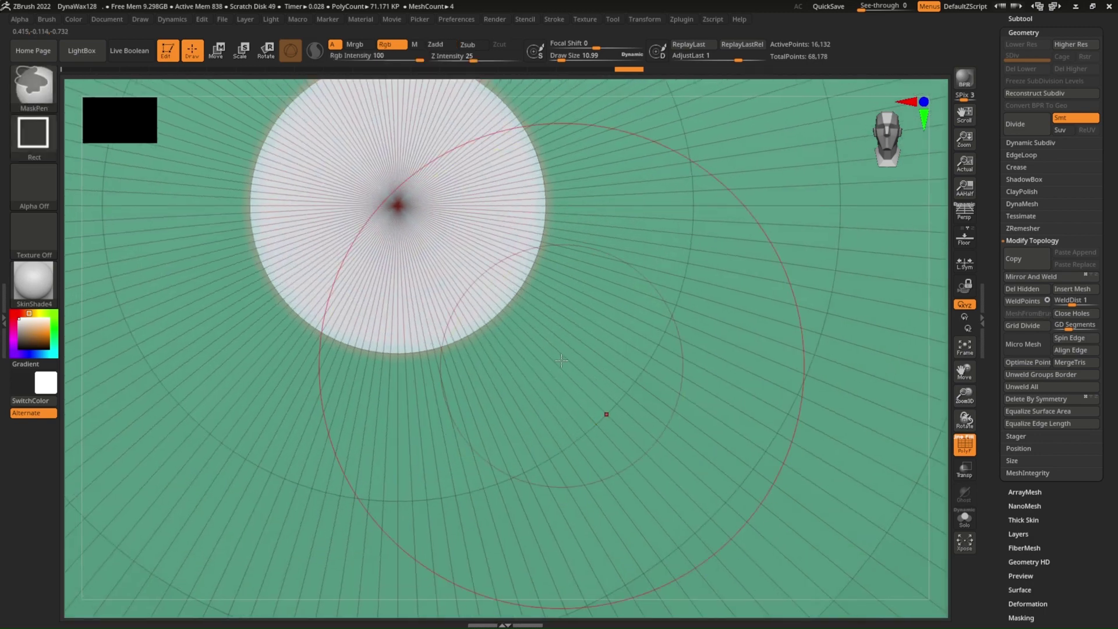
{"action": "mouse_move", "coordinate": [550, 333]}
{"action": "left_mouse_down"}
{"action": "mouse_move", "coordinate": [562, 341]}
{"action": "mouse_move", "coordinate": [582, 274]}
{"action": "mouse_move", "coordinate": [591, 181]}
{"action": "mouse_move", "coordinate": [579, 136]}
{"action": "mouse_move", "coordinate": [512, 66]}
{"action": "left_mouse_up"}
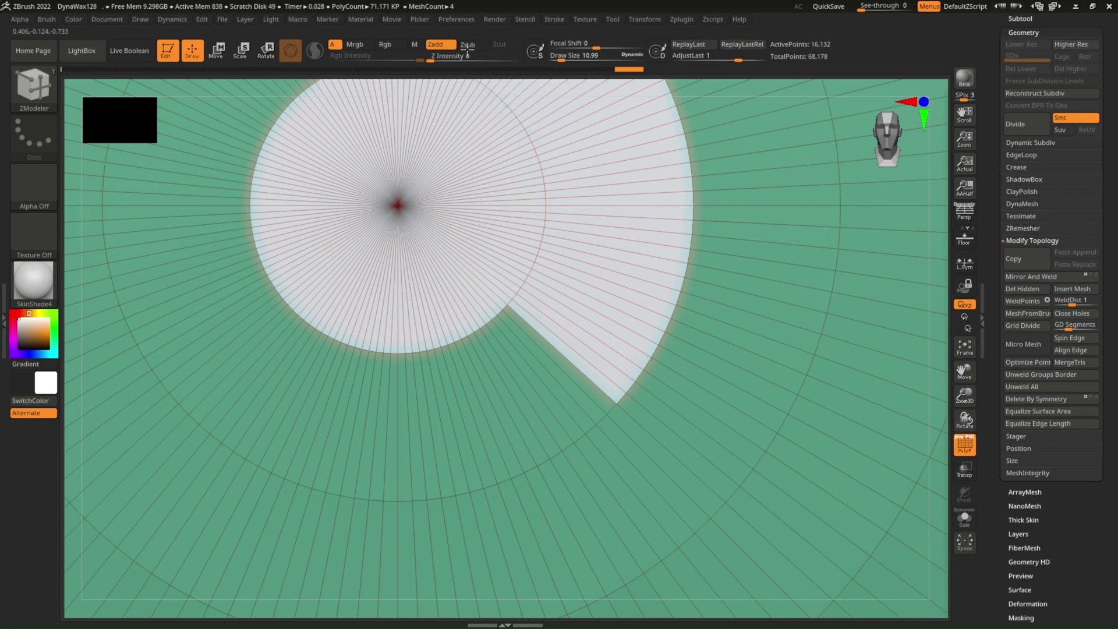
{"action": "mouse_move", "coordinate": [270, 75]}
{"action": "left_mouse_down"}
{"action": "mouse_move", "coordinate": [235, 271]}
{"action": "mouse_move", "coordinate": [257, 301]}
{"action": "mouse_move", "coordinate": [491, 393]}
{"action": "mouse_move", "coordinate": [423, 436]}
{"action": "mouse_move", "coordinate": [511, 185]}
{"action": "left_mouse_up"}
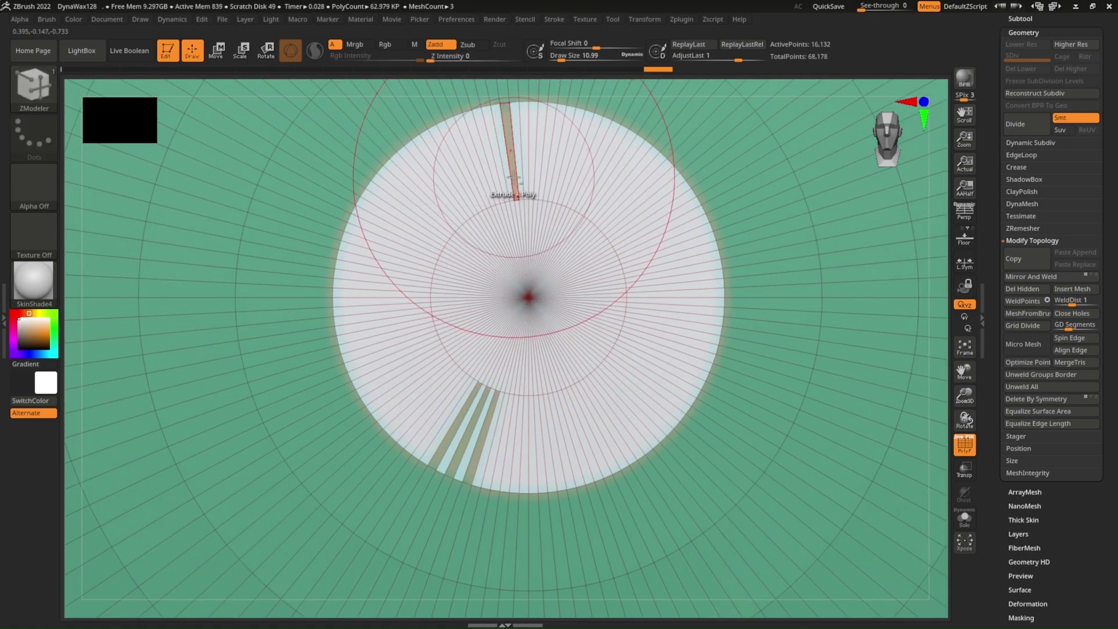
{"action": "left_click", "coordinate": [511, 185]}
{"action": "left_click", "coordinate": [472, 466]}
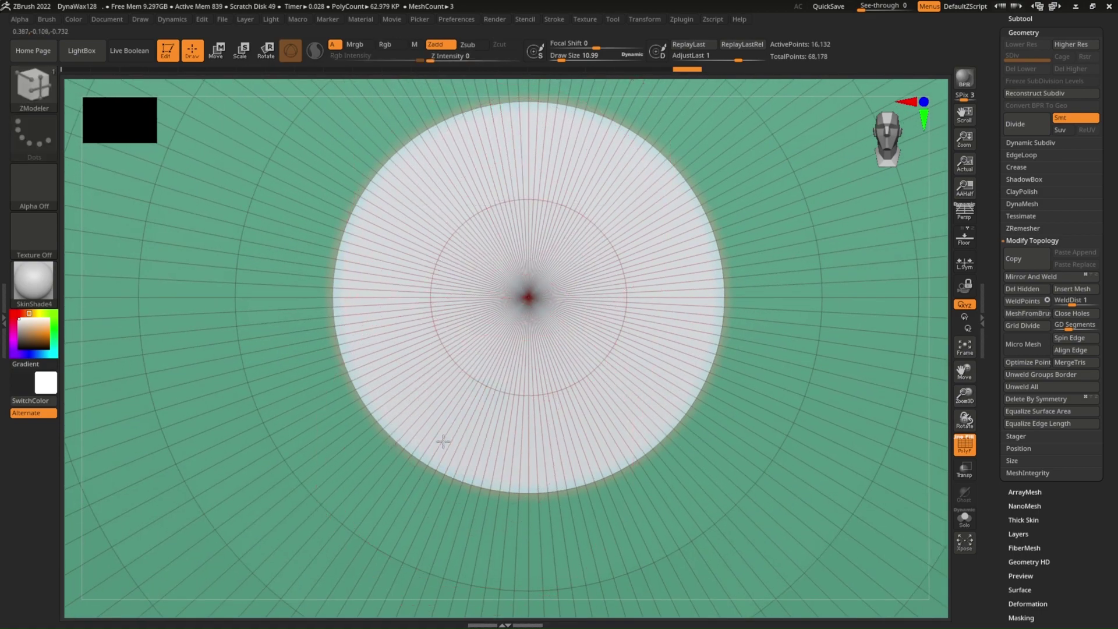
{"action": "left_click", "coordinate": [515, 399], "text": "ctrl+shift"}
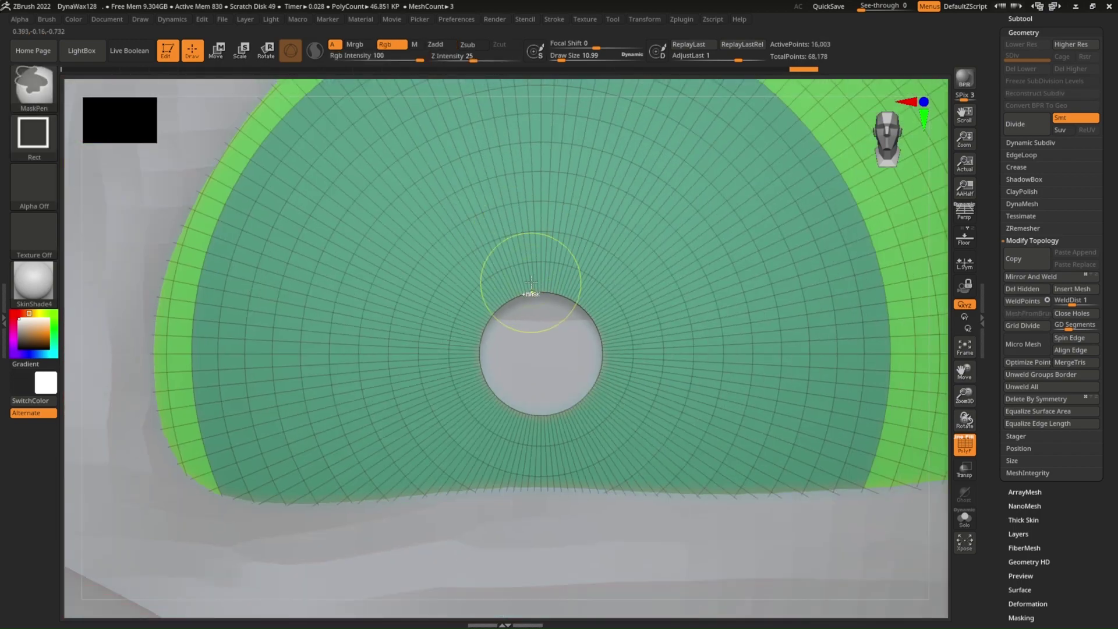
Step: With ZModeler active, select the polygons around the pupil hole's rim
{"action": "key", "text": "b"}
{"action": "key", "text": "z"}
{"action": "key", "text": "m"}
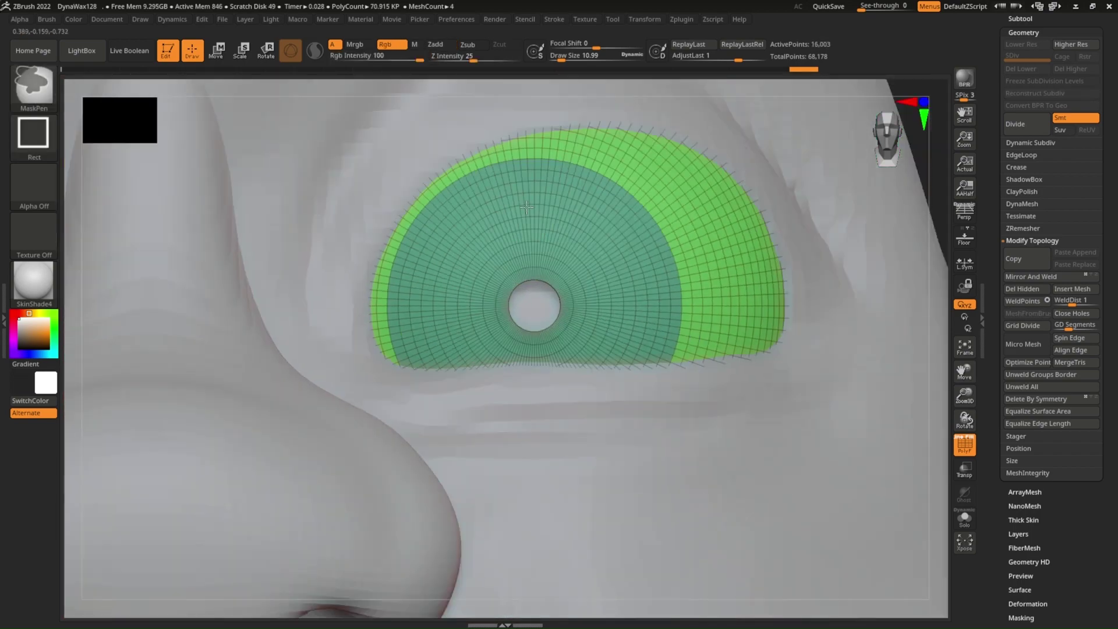
{"action": "scroll", "coordinate": [553, 315], "scroll_direction": "up", "scroll_amount": 3}
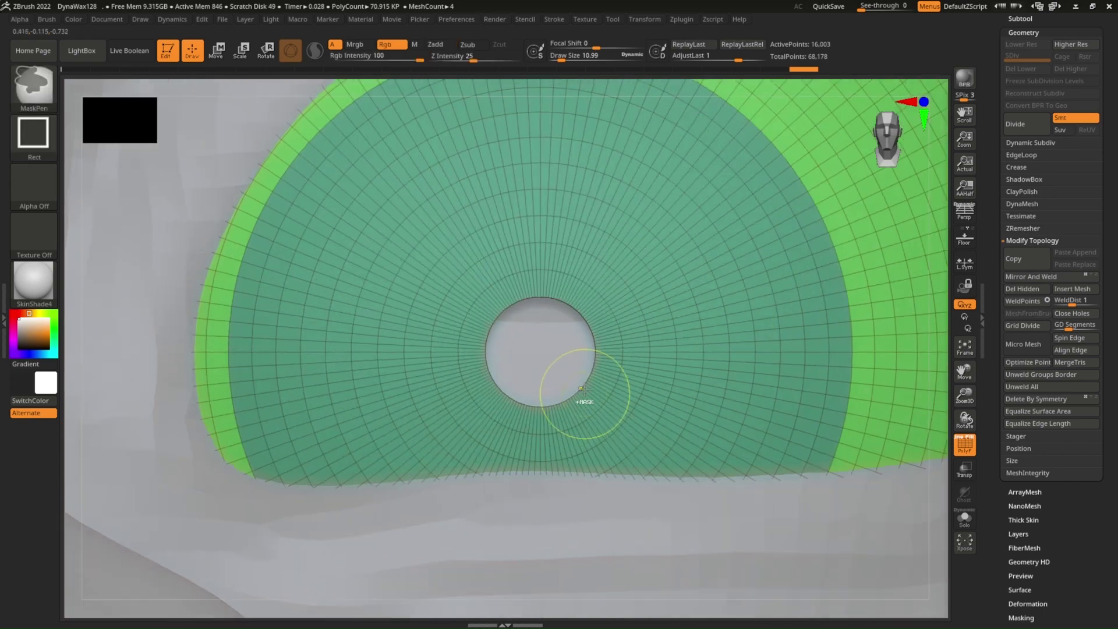
{"action": "scroll", "coordinate": [571, 372], "scroll_direction": "up", "scroll_amount": 3}
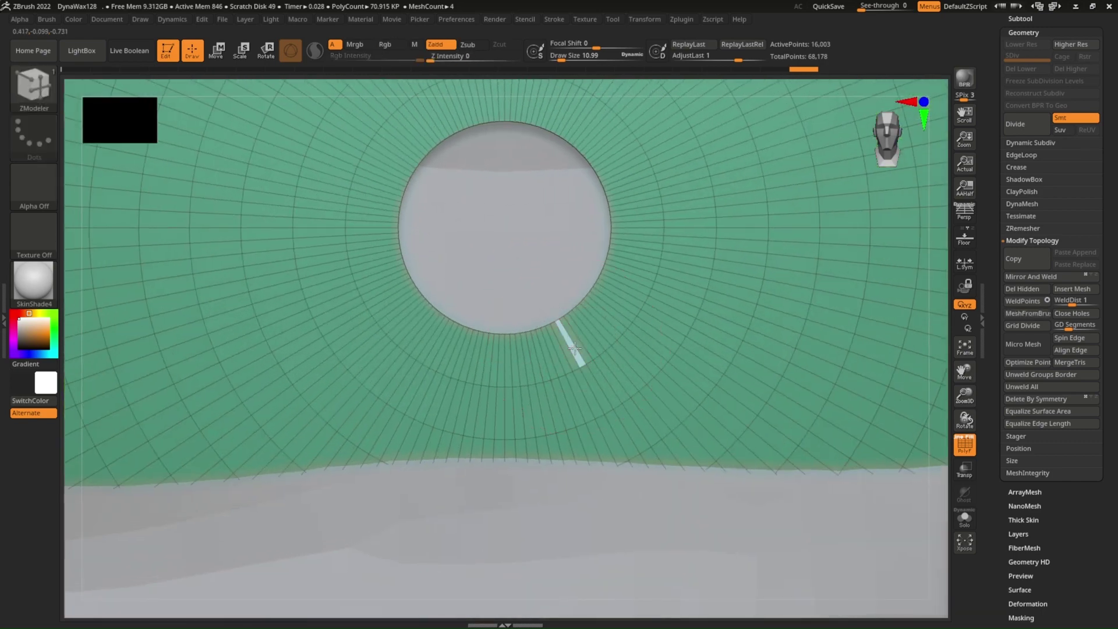
{"action": "left_click_drag", "start_coordinate": [573, 346], "coordinate": [613, 317]}
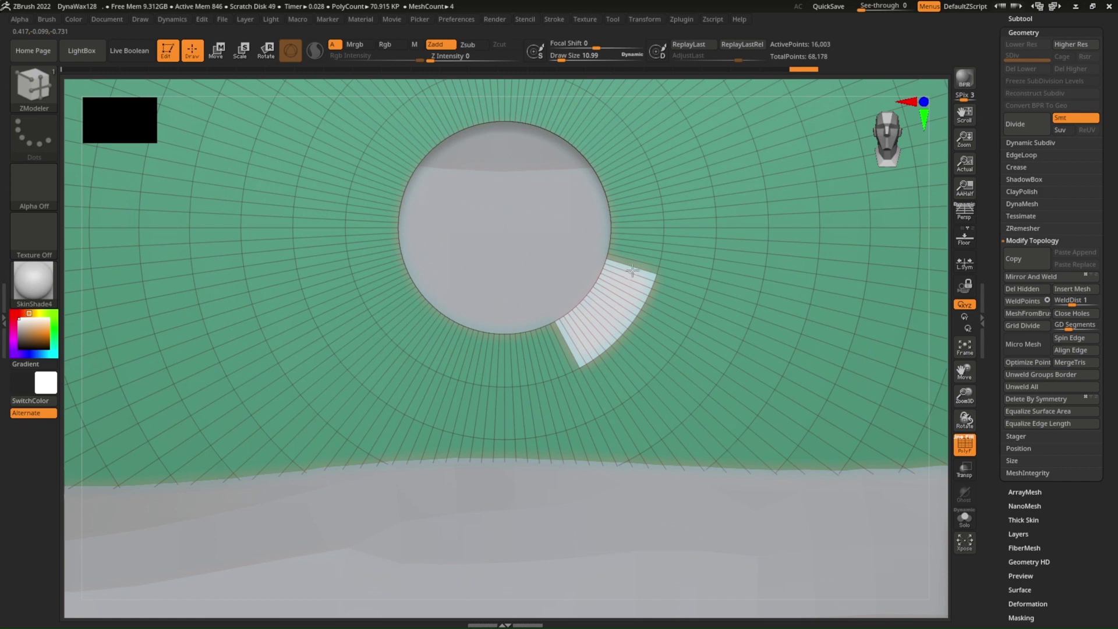
{"action": "mouse_move", "coordinate": [632, 270]}
{"action": "left_mouse_down"}
{"action": "mouse_move", "coordinate": [568, 111]}
{"action": "mouse_move", "coordinate": [419, 125]}
{"action": "mouse_move", "coordinate": [388, 287]}
{"action": "mouse_move", "coordinate": [428, 340]}
{"action": "mouse_move", "coordinate": [495, 382]}
{"action": "mouse_move", "coordinate": [549, 373]}
{"action": "mouse_move", "coordinate": [588, 347]}
{"action": "left_mouse_up"}
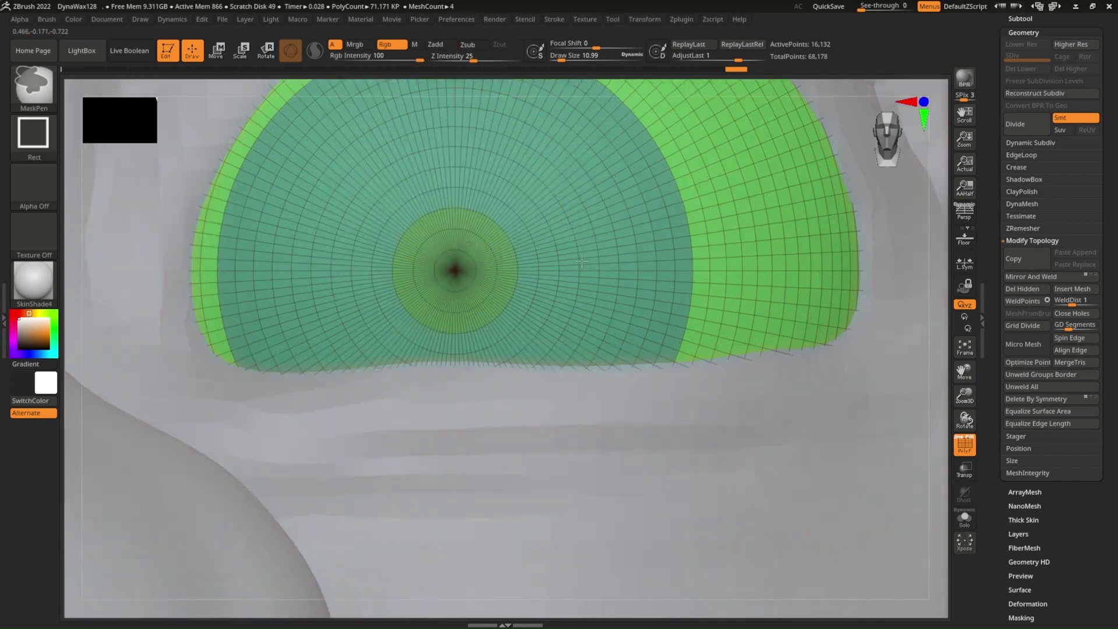
Step: Insert edge loops along the circular boundary of the pupil hole
{"action": "right_click_drag", "start_coordinate": [581, 261], "coordinate": [528, 278], "text": "ctrl"}
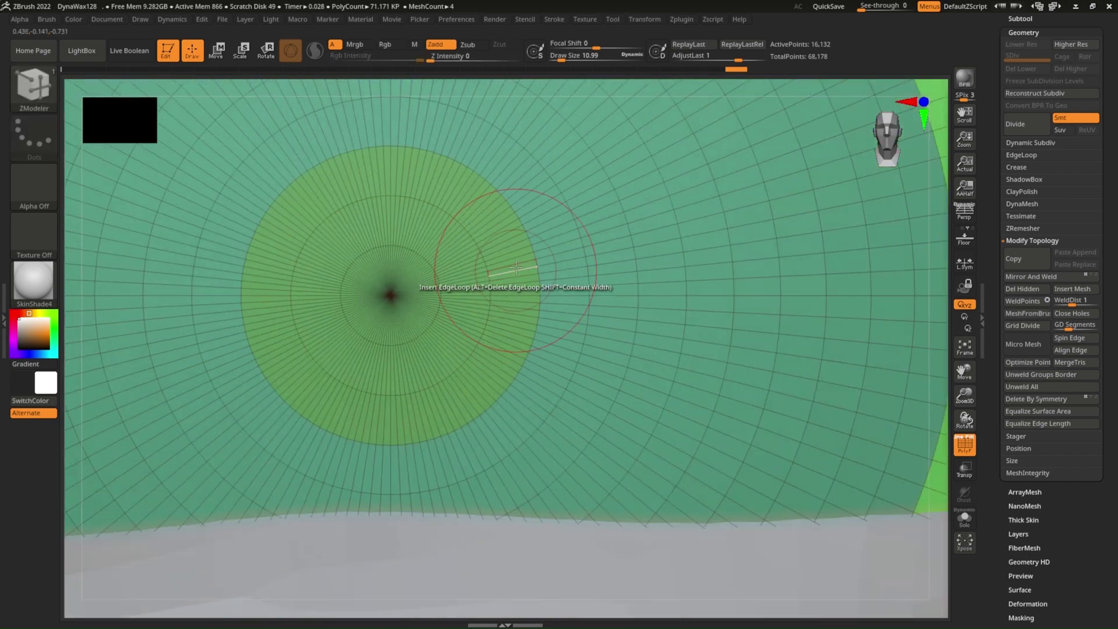
{"action": "key", "text": "ctrl+z"}
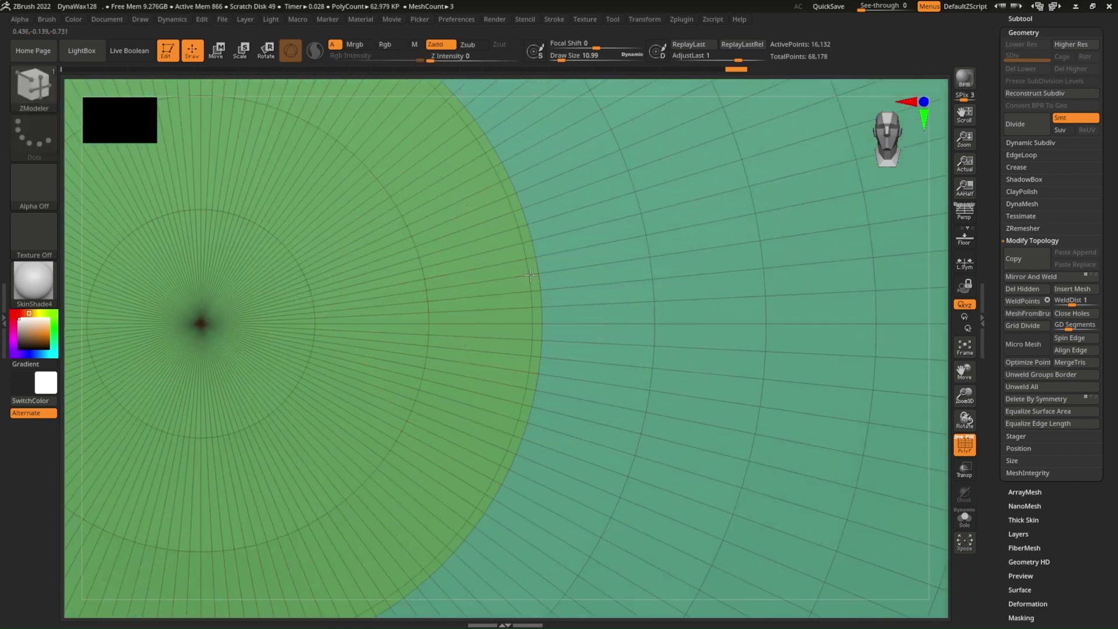
{"action": "left_click", "coordinate": [538, 271]}
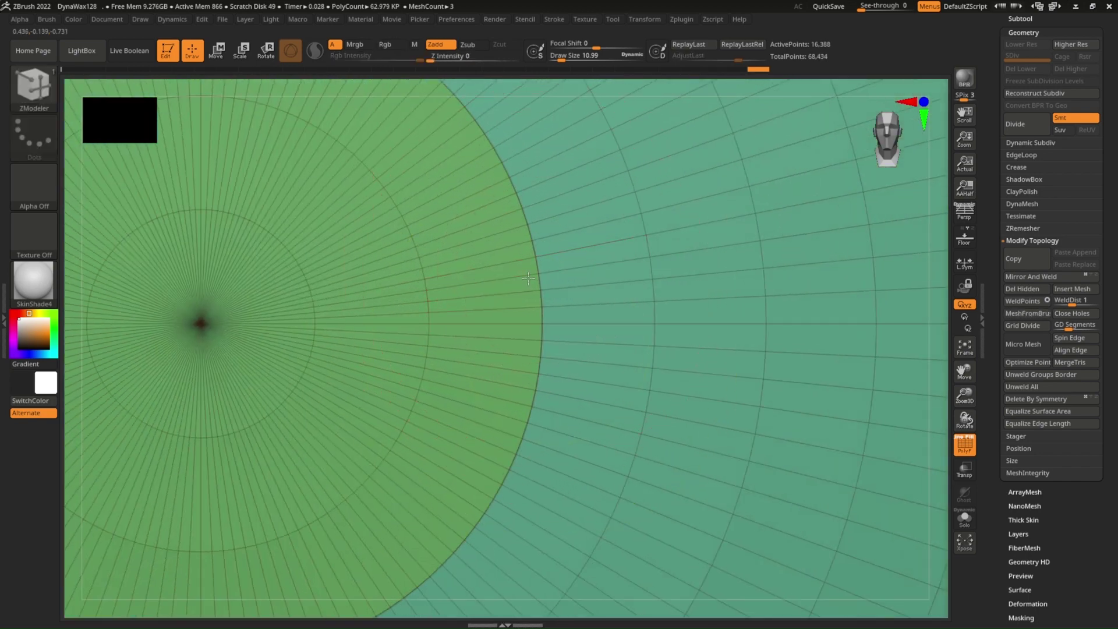
{"action": "mouse_move", "coordinate": [528, 278]}
{"action": "right_mouse_down"}
{"action": "mouse_move", "coordinate": [596, 295]}
{"action": "mouse_move", "coordinate": [712, 187]}
{"action": "mouse_move", "coordinate": [593, 240]}
{"action": "mouse_move", "coordinate": [620, 324]}
{"action": "right_mouse_up"}
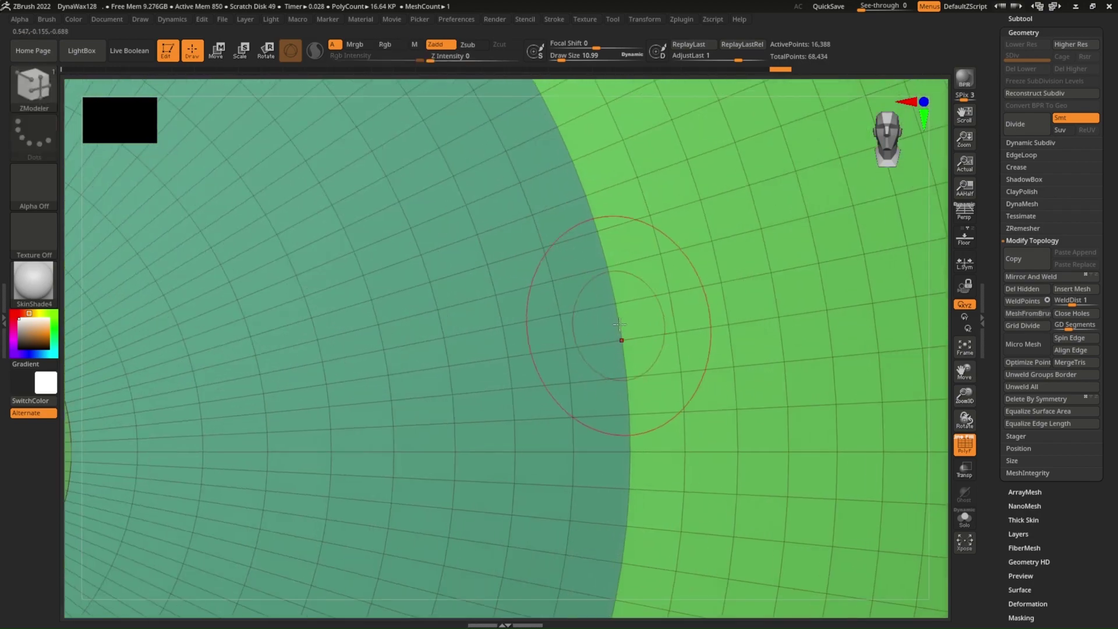
{"action": "left_click", "coordinate": [619, 334]}
{"action": "left_click", "coordinate": [618, 342]}
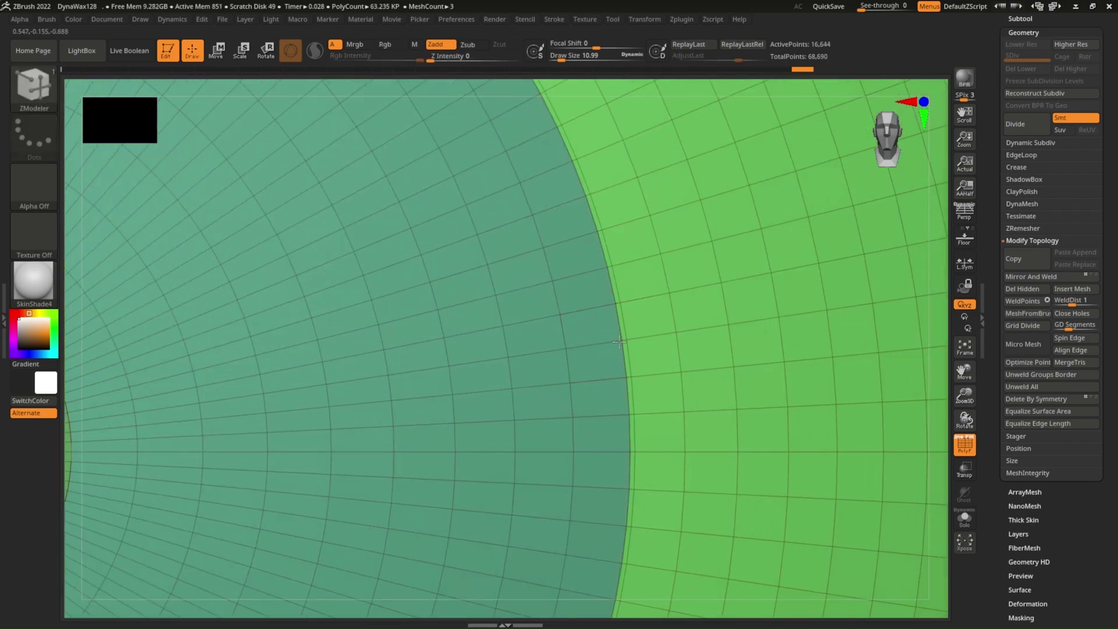
Step: Isolate the dark green ring polygroup, hide the wireframe and zoom out to the face
{"action": "right_click_drag", "start_coordinate": [619, 342], "coordinate": [567, 256], "text": "ctrl"}
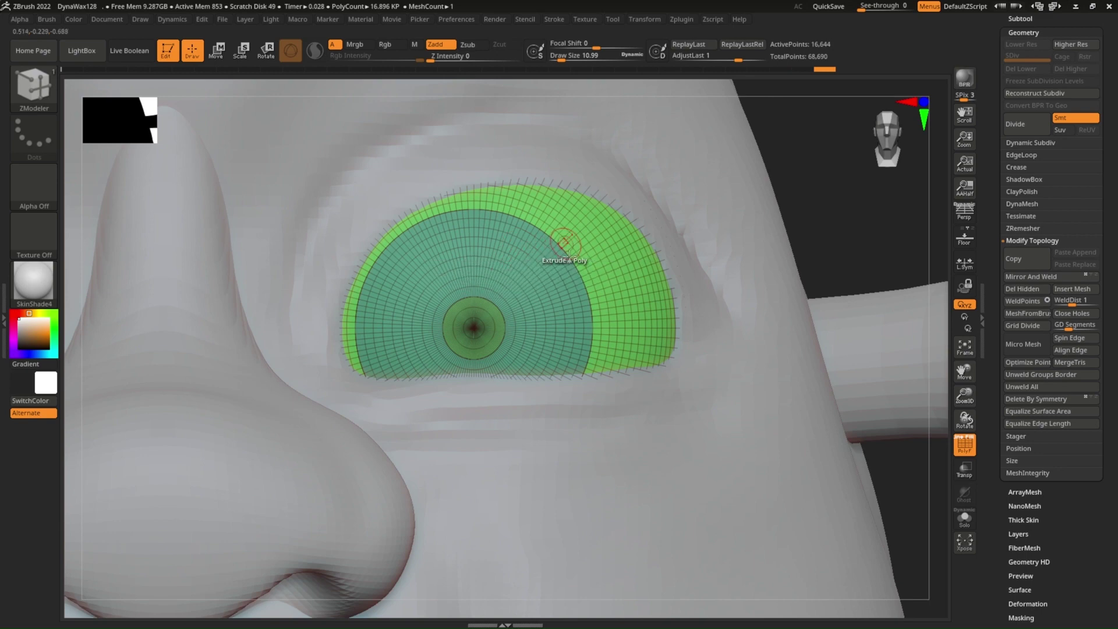
{"action": "right_click_drag", "start_coordinate": [499, 320], "coordinate": [570, 276], "text": "alt"}
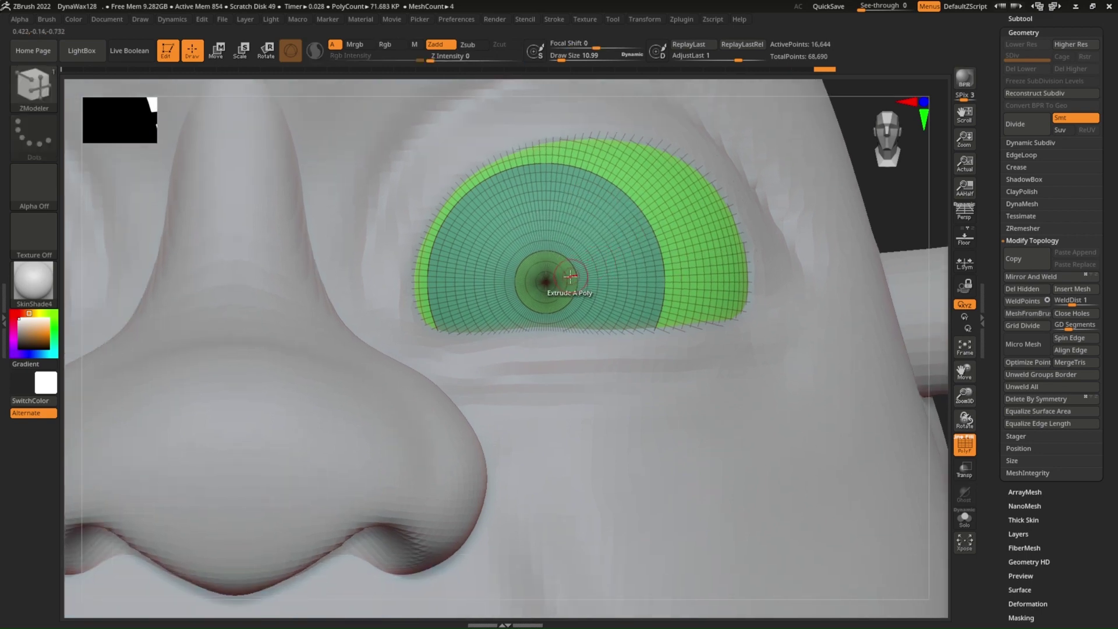
{"action": "left_click", "coordinate": [608, 274], "text": "ctrl+shift"}
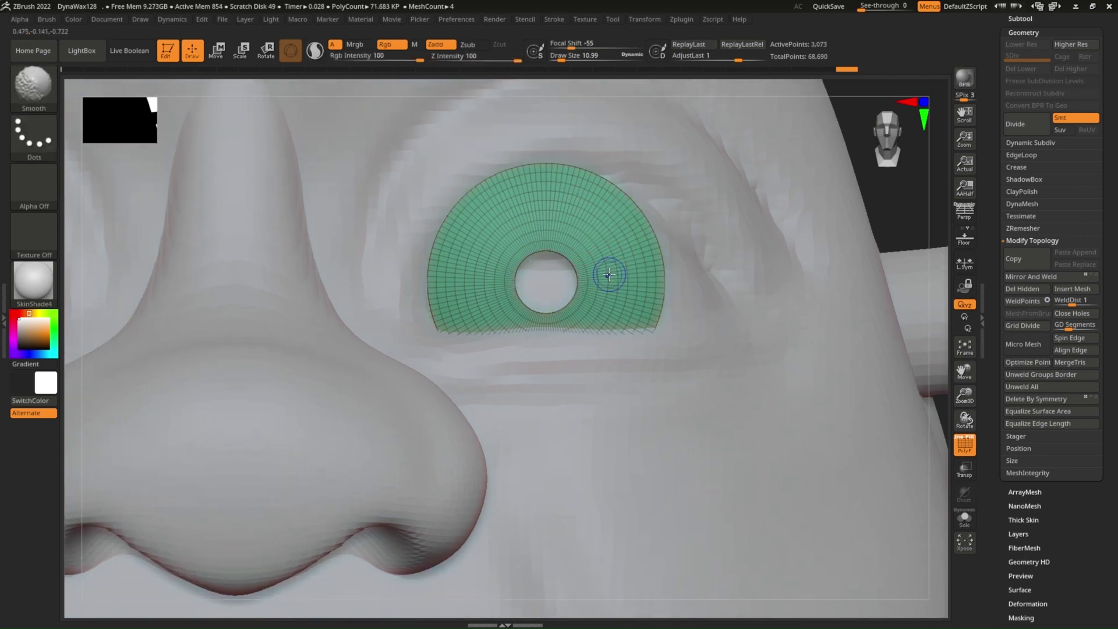
{"action": "left_click", "coordinate": [599, 240], "text": "ctrl+shift"}
{"action": "key", "text": "shift+f"}
{"action": "right_click_drag", "start_coordinate": [601, 233], "coordinate": [580, 250], "text": "ctrl"}
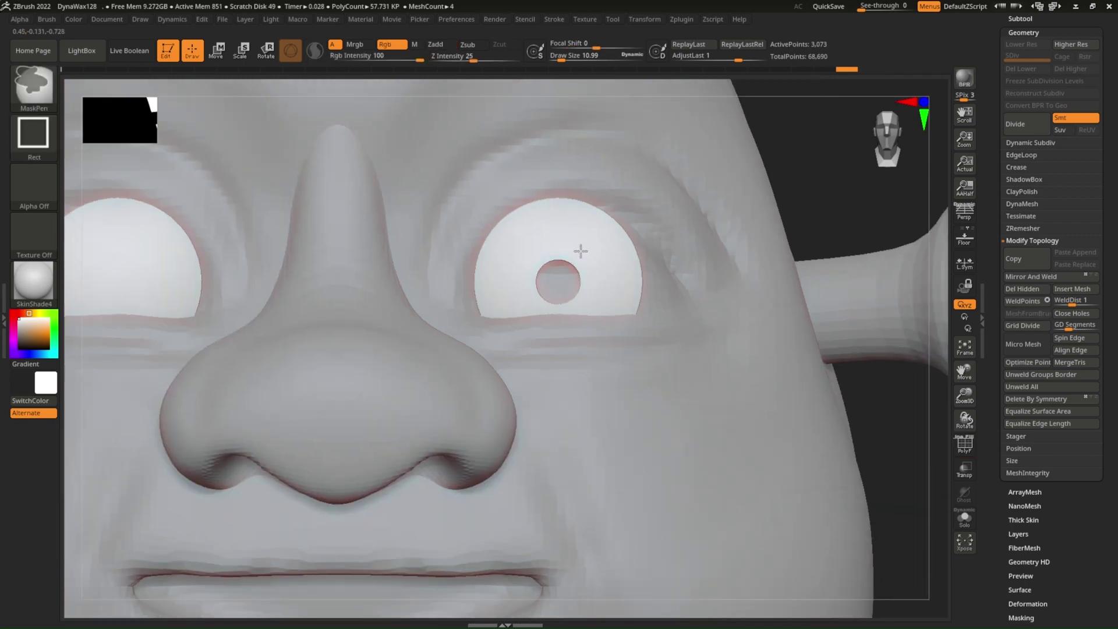
Step: Fill the eyeballs black with FillObject, pick an orange-brown colour and solo the eyeballs
{"action": "key", "text": "b"}
{"action": "key", "text": "z"}
{"action": "key", "text": "m"}
{"action": "left_click", "coordinate": [19, 348]}
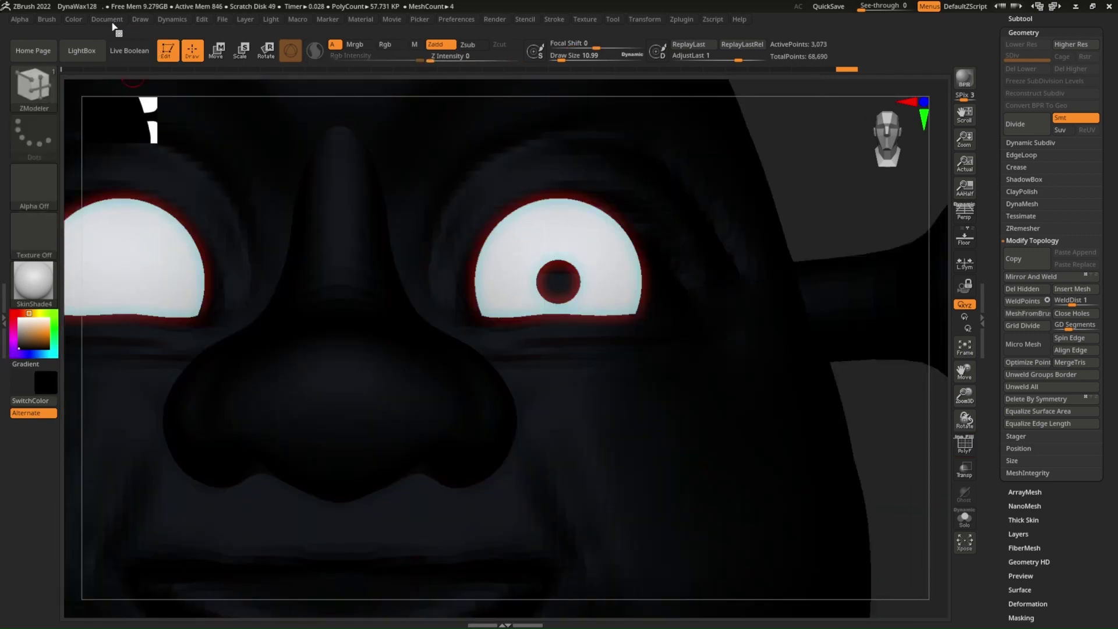
{"action": "left_click", "coordinate": [75, 21]}
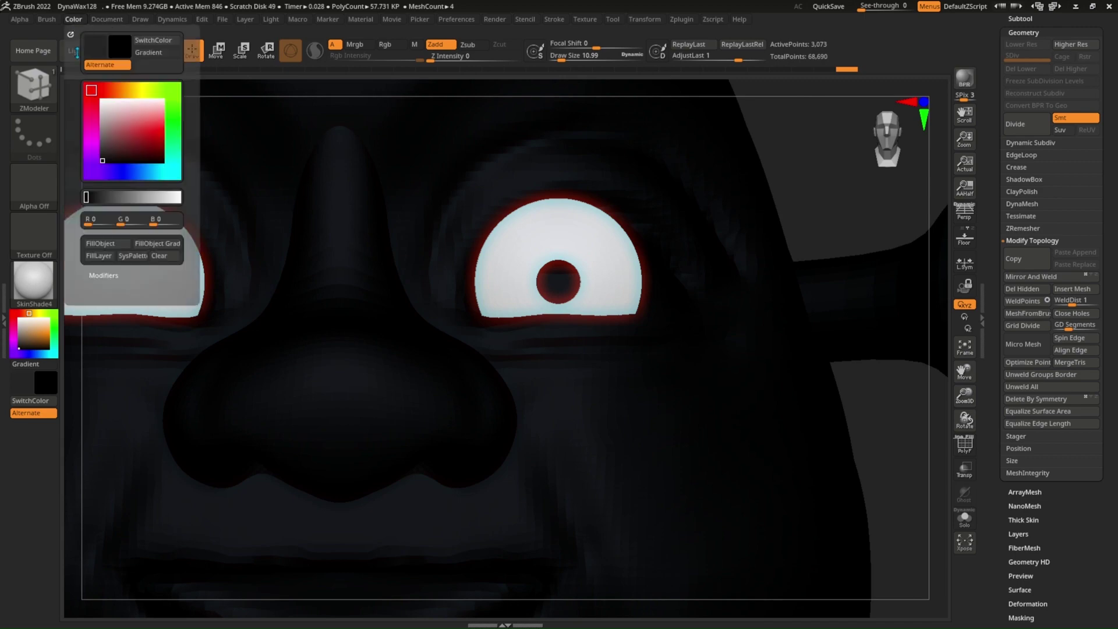
{"action": "left_click", "coordinate": [116, 244]}
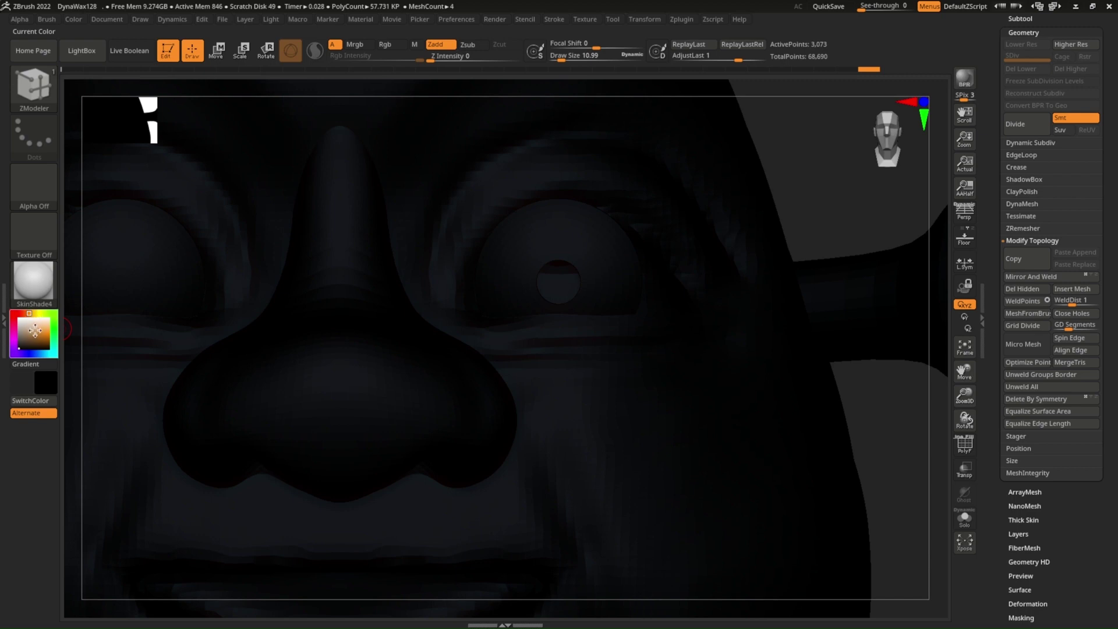
{"action": "left_click", "coordinate": [35, 333]}
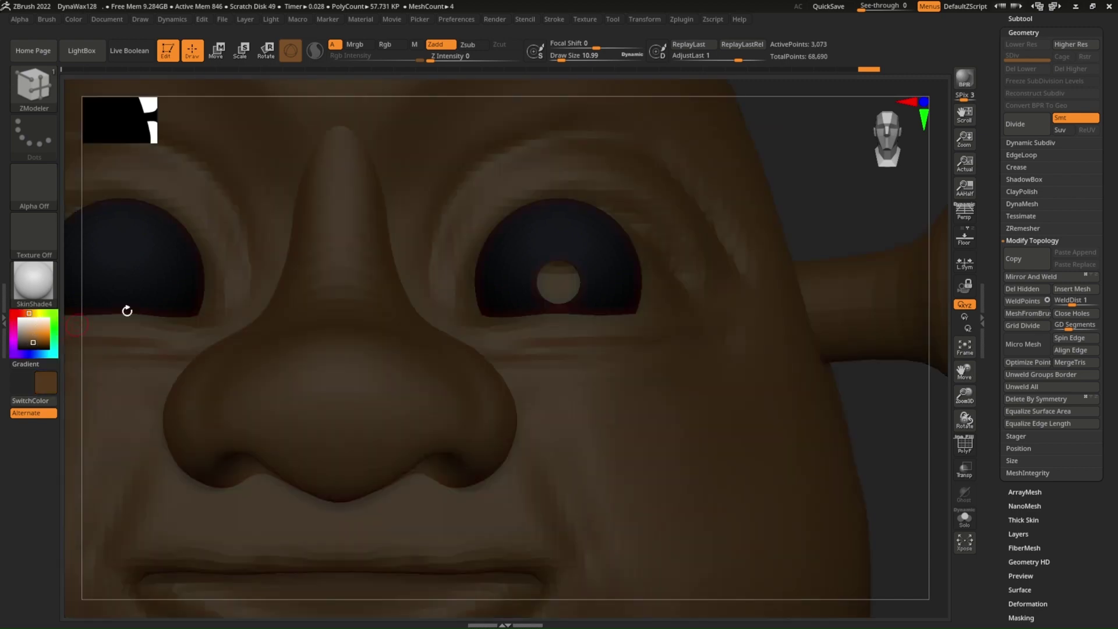
{"action": "left_click", "coordinate": [964, 517]}
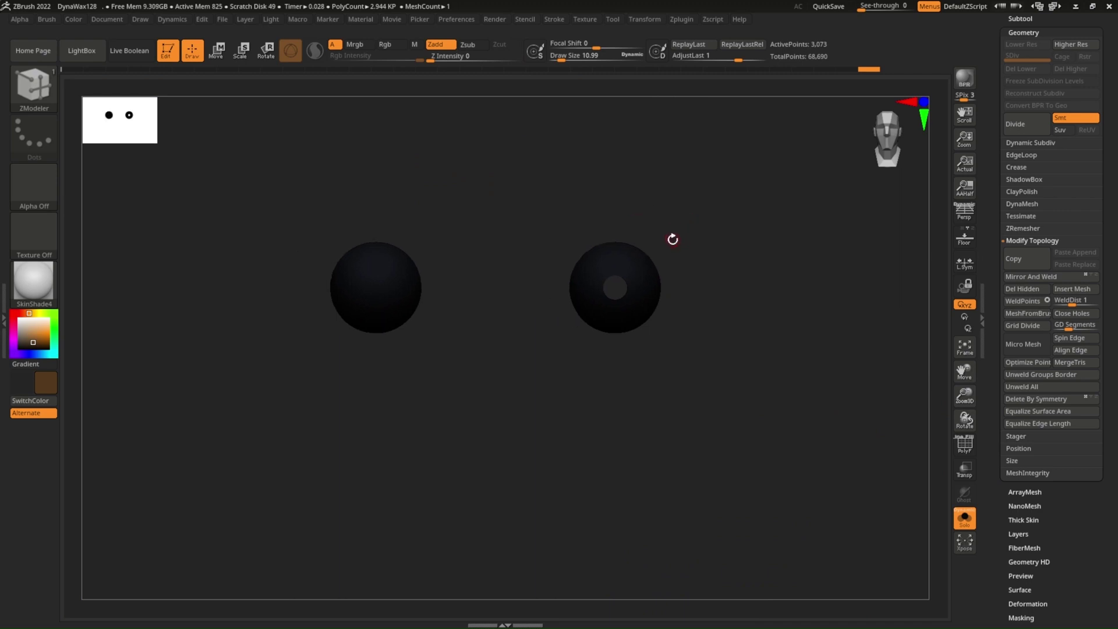
Step: Switch to the Paint brush and subdivide the eyeballs to level 3
{"action": "left_click", "coordinate": [33, 87]}
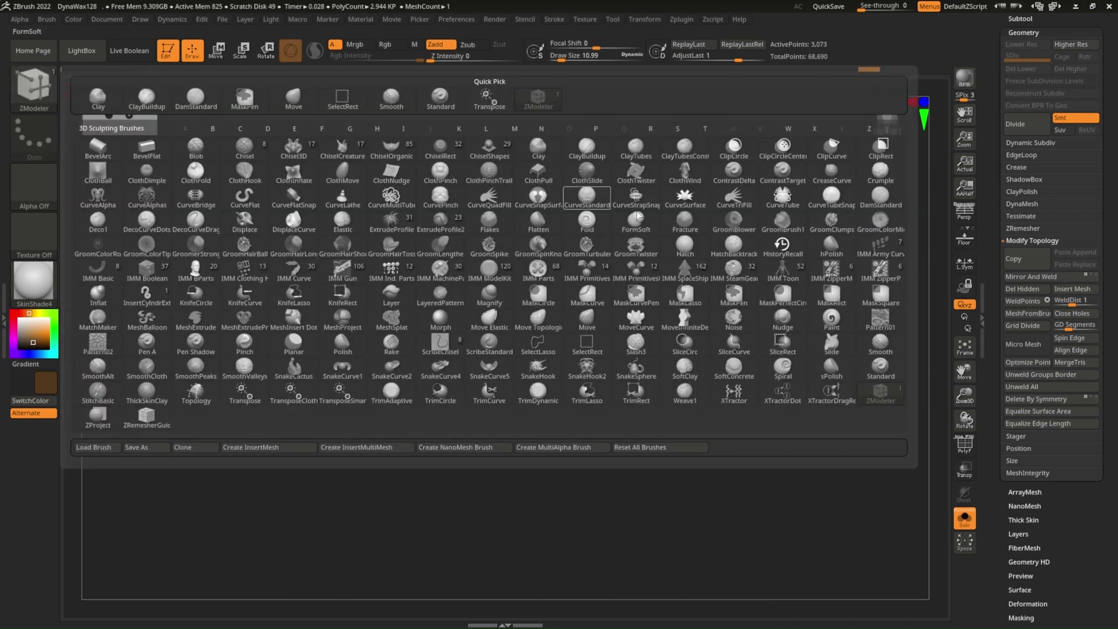
{"action": "left_click", "coordinate": [847, 325]}
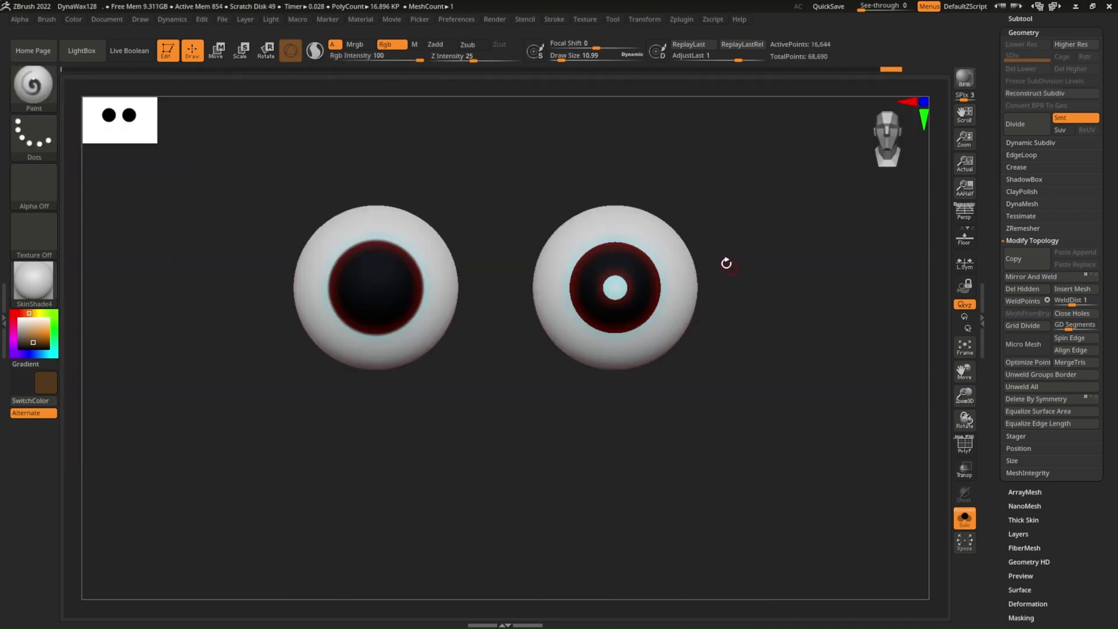
{"action": "scroll", "coordinate": [726, 263], "scroll_direction": "up", "scroll_amount": 3}
{"action": "key", "text": "shift+f"}
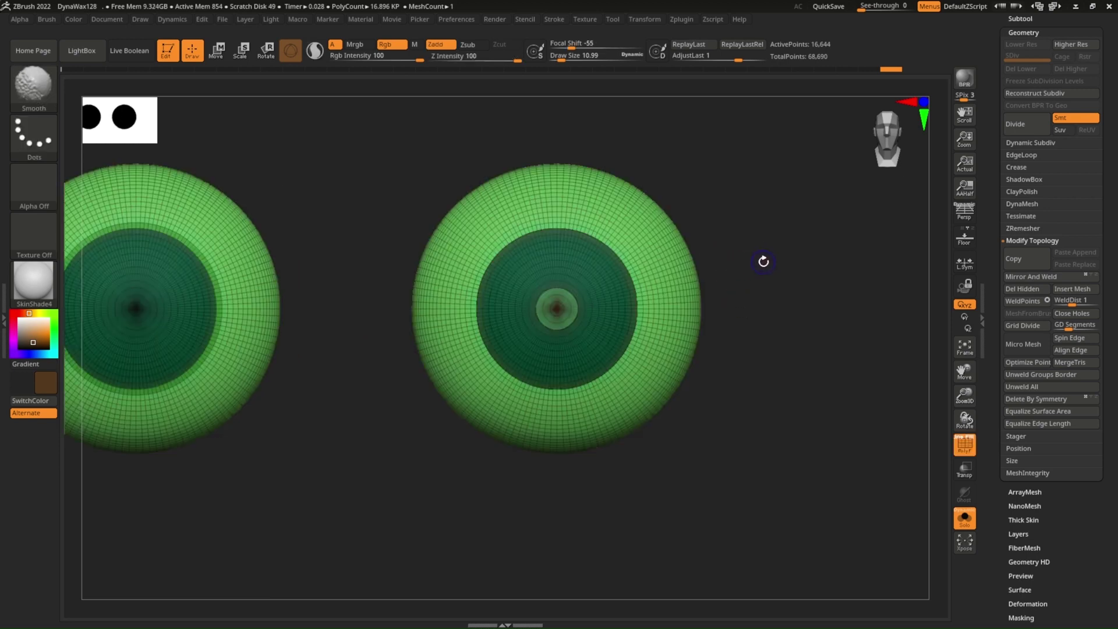
{"action": "key", "text": "shift+f"}
{"action": "key", "text": "ctrl"}
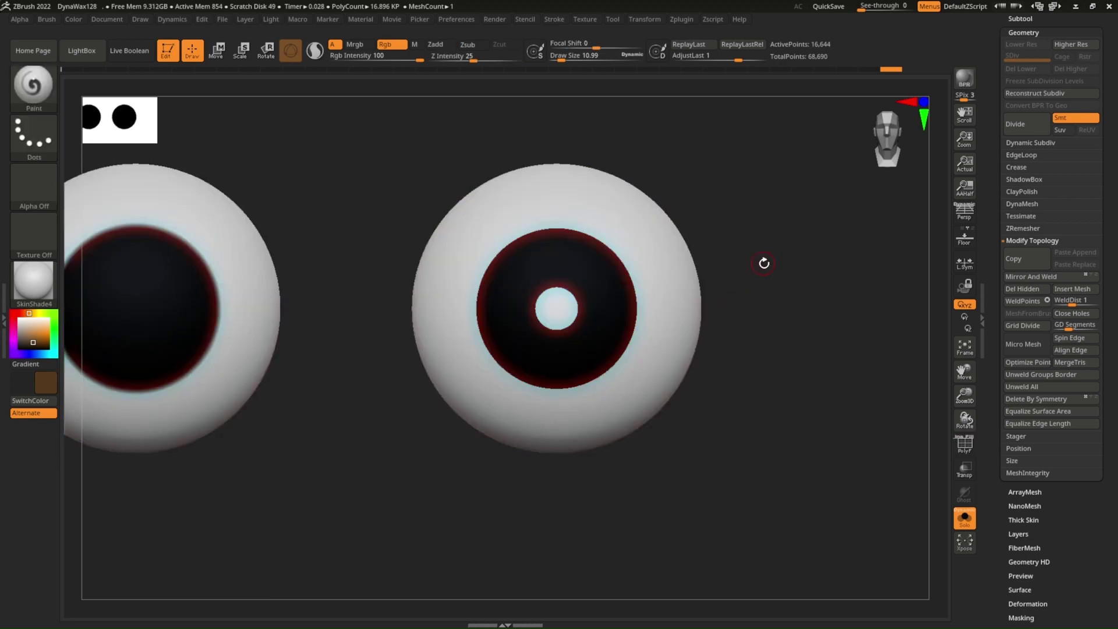
{"action": "key", "text": "ctrl+d"}
{"action": "key", "text": "ctrl+d"}
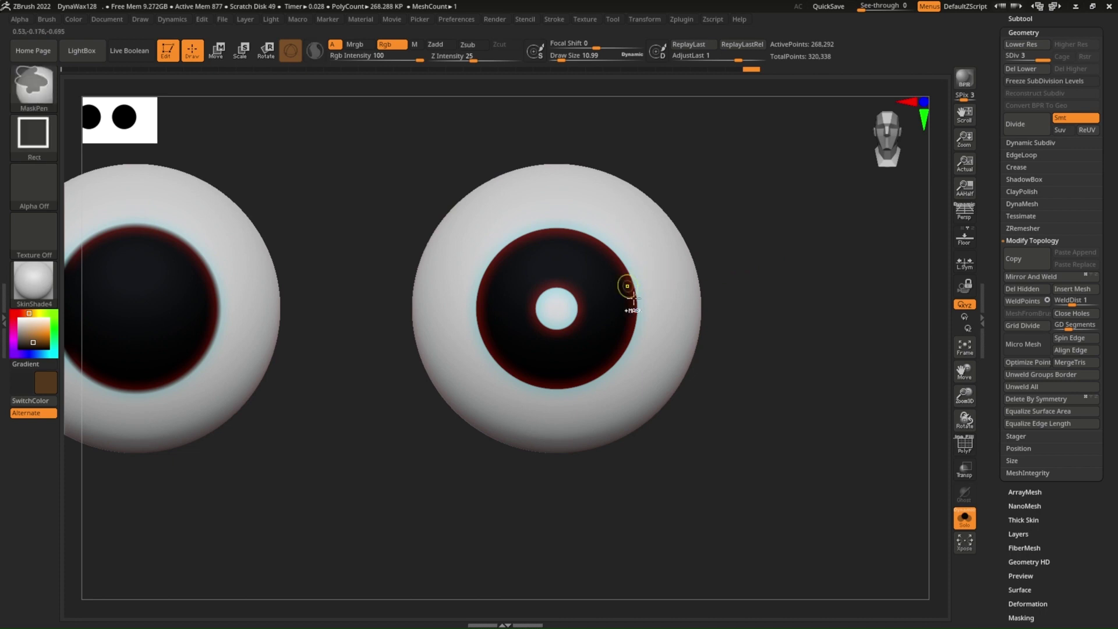
Step: Hide the other eyeball and the sclera, and set Draw Size to about 36
{"action": "left_click", "coordinate": [623, 287], "text": "ctrl+shift"}
{"action": "key", "text": "f"}
{"action": "left_click", "coordinate": [580, 308], "text": "ctrl+shift"}
{"action": "key", "text": "s"}
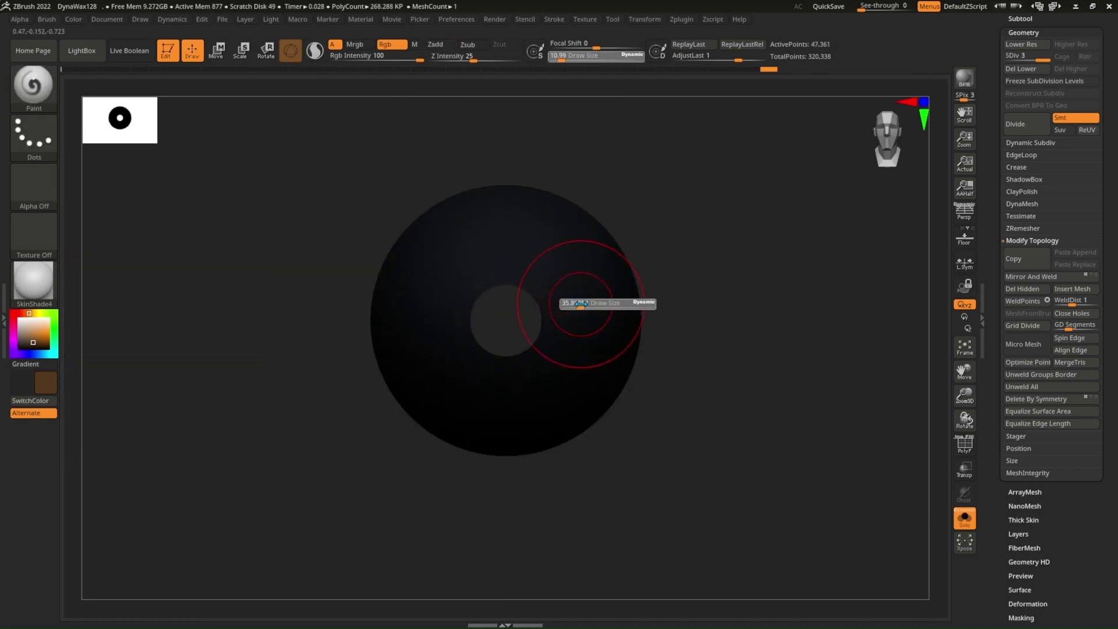
{"action": "left_click_drag", "start_coordinate": [588, 299], "coordinate": [579, 291]}
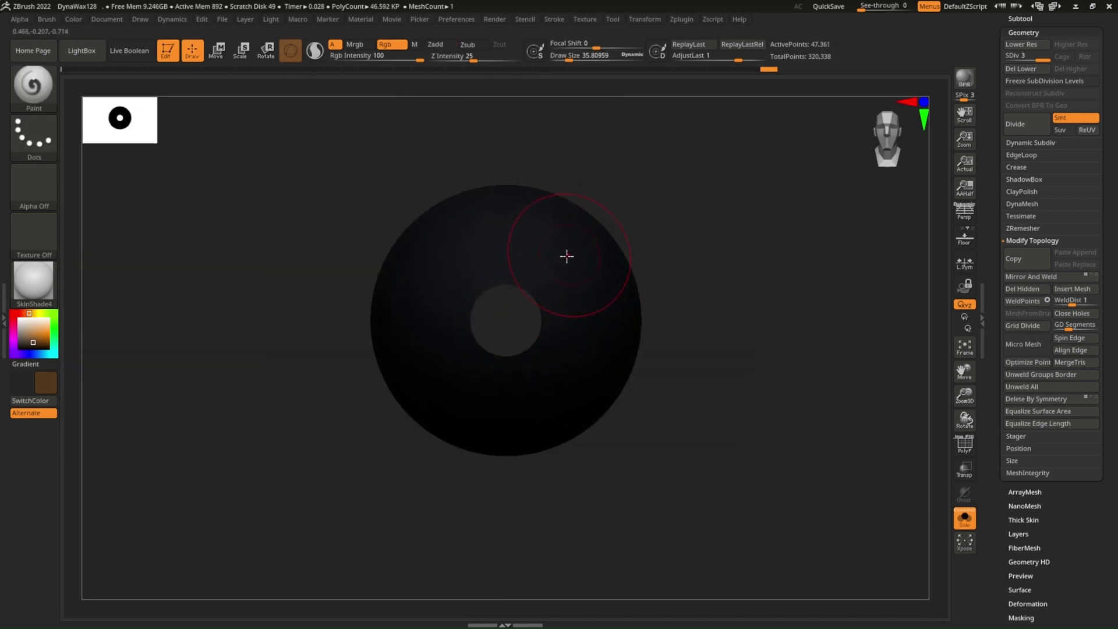
{"action": "right_click_drag", "start_coordinate": [566, 256], "coordinate": [586, 293]}
Step: Paint a dark brown iris ring around the pupil at brush size about 22
{"action": "mouse_move", "coordinate": [591, 289]}
{"action": "left_mouse_down"}
{"action": "mouse_move", "coordinate": [599, 369]}
{"action": "mouse_move", "coordinate": [616, 335]}
{"action": "mouse_move", "coordinate": [551, 396]}
{"action": "mouse_move", "coordinate": [480, 322]}
{"action": "mouse_move", "coordinate": [571, 402]}
{"action": "mouse_move", "coordinate": [582, 307]}
{"action": "mouse_move", "coordinate": [483, 357]}
{"action": "mouse_move", "coordinate": [564, 289]}
{"action": "mouse_move", "coordinate": [587, 385]}
{"action": "left_mouse_up"}
{"action": "key", "text": "ctrl+z"}
{"action": "key", "text": "s"}
{"action": "mouse_move", "coordinate": [564, 308]}
{"action": "left_mouse_down"}
{"action": "mouse_move", "coordinate": [459, 306]}
{"action": "mouse_move", "coordinate": [609, 294]}
{"action": "mouse_move", "coordinate": [536, 414]}
{"action": "mouse_move", "coordinate": [454, 322]}
{"action": "mouse_move", "coordinate": [536, 242]}
{"action": "mouse_move", "coordinate": [634, 337]}
{"action": "mouse_move", "coordinate": [529, 418]}
{"action": "left_mouse_up"}
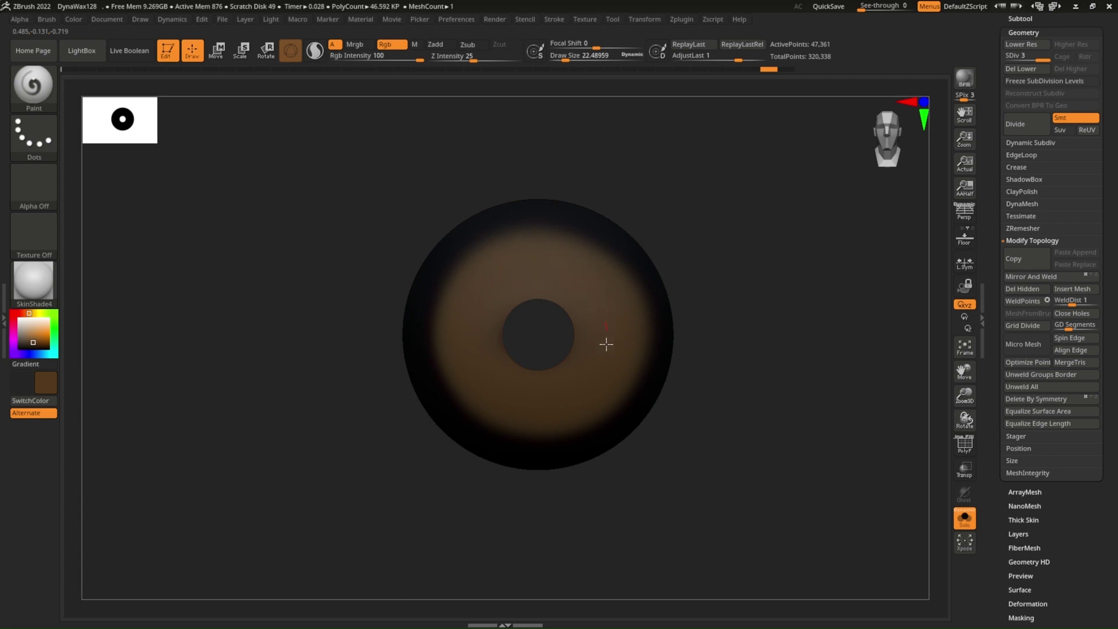
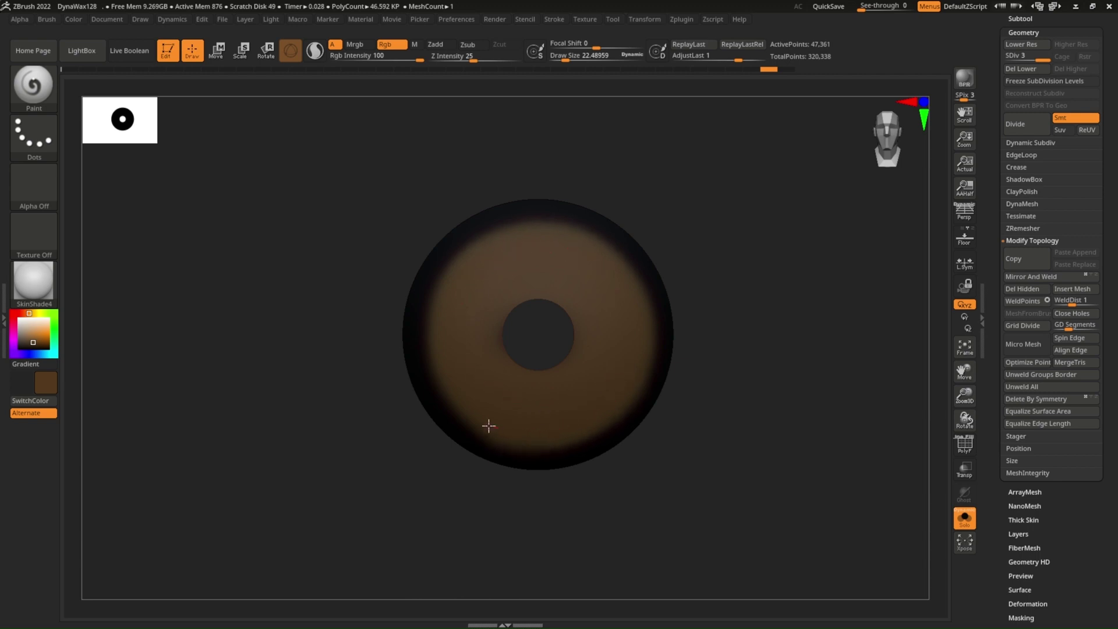
Step: Paint black along the left and lower edges of the brown iris, then restore the brown colour
{"action": "left_click_drag", "start_coordinate": [488, 425], "coordinate": [441, 377]}
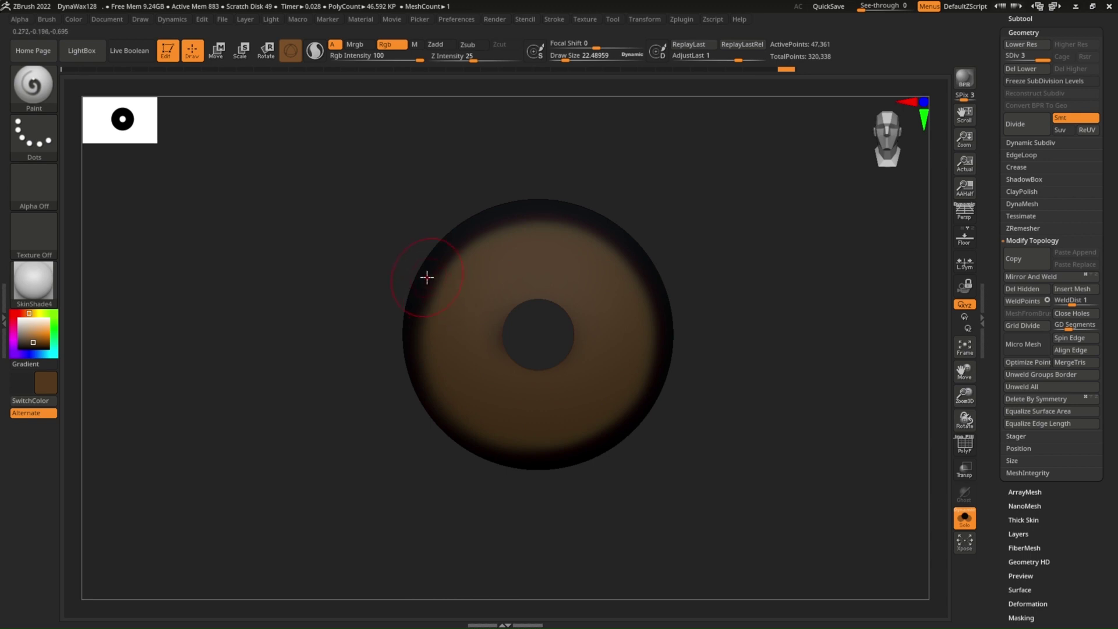
{"action": "key", "text": "c"}
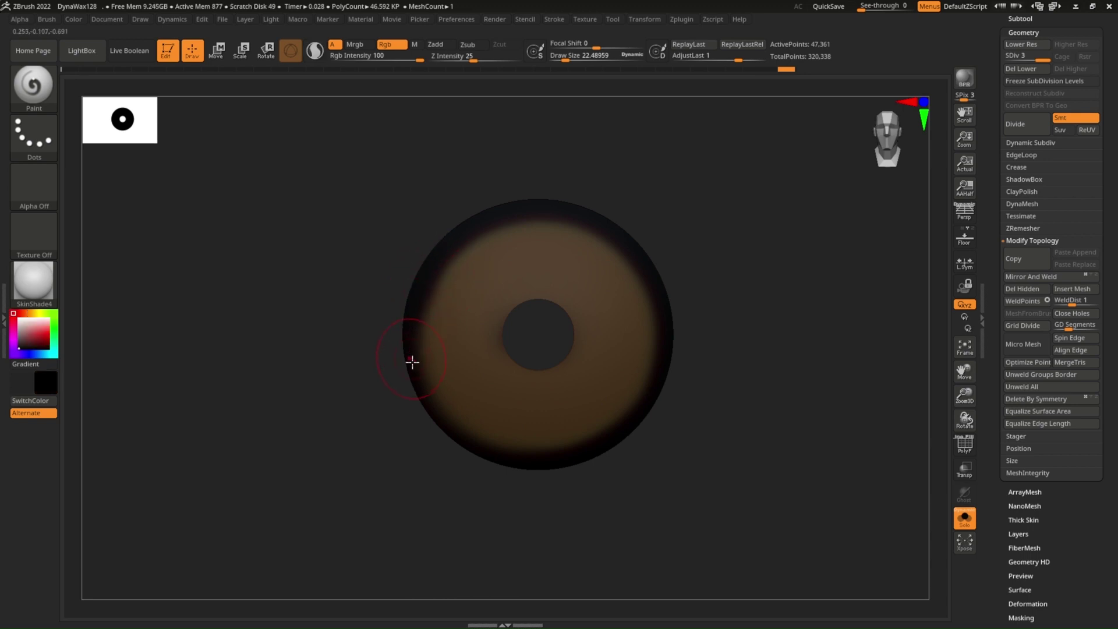
{"action": "left_click_drag", "start_coordinate": [462, 444], "coordinate": [414, 333]}
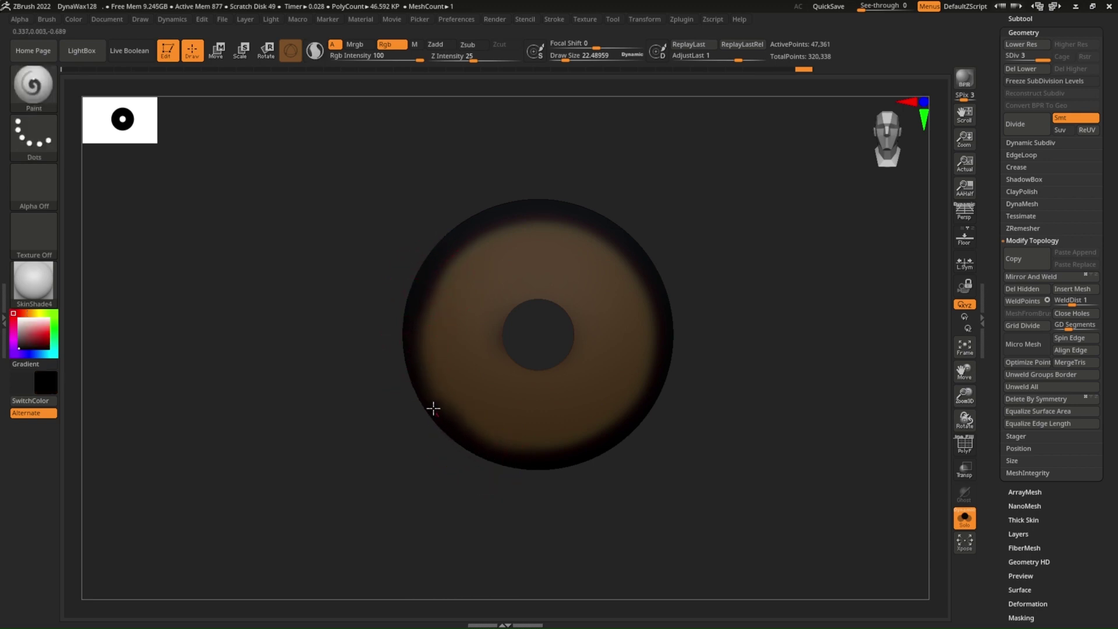
{"action": "mouse_move", "coordinate": [430, 394]}
{"action": "left_mouse_down"}
{"action": "mouse_move", "coordinate": [524, 454]}
{"action": "mouse_move", "coordinate": [588, 412]}
{"action": "left_mouse_up"}
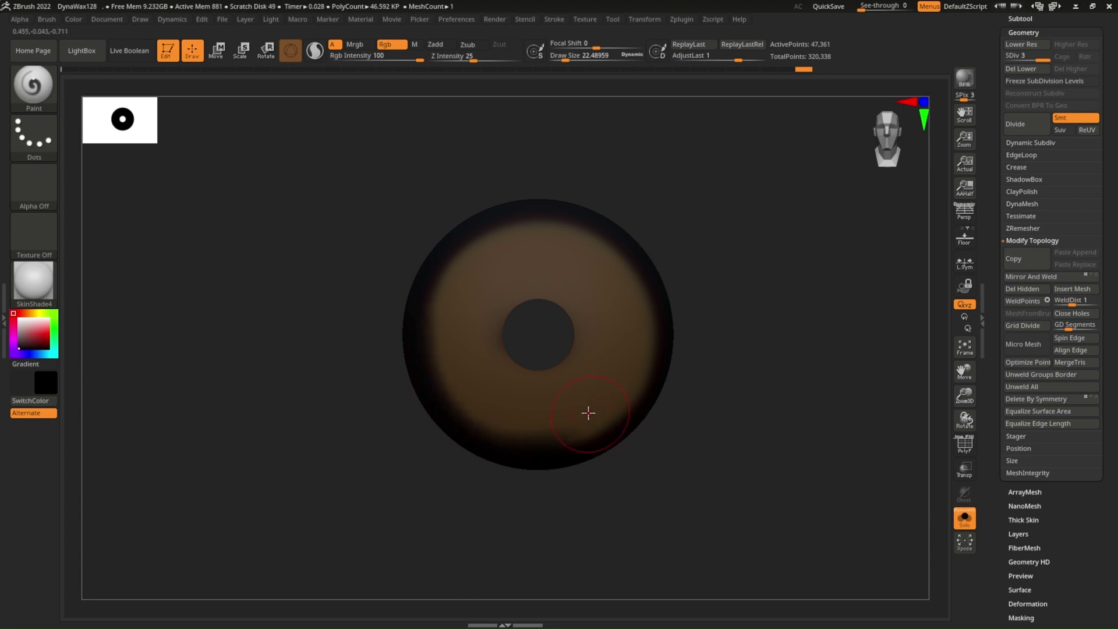
{"action": "key", "text": "c"}
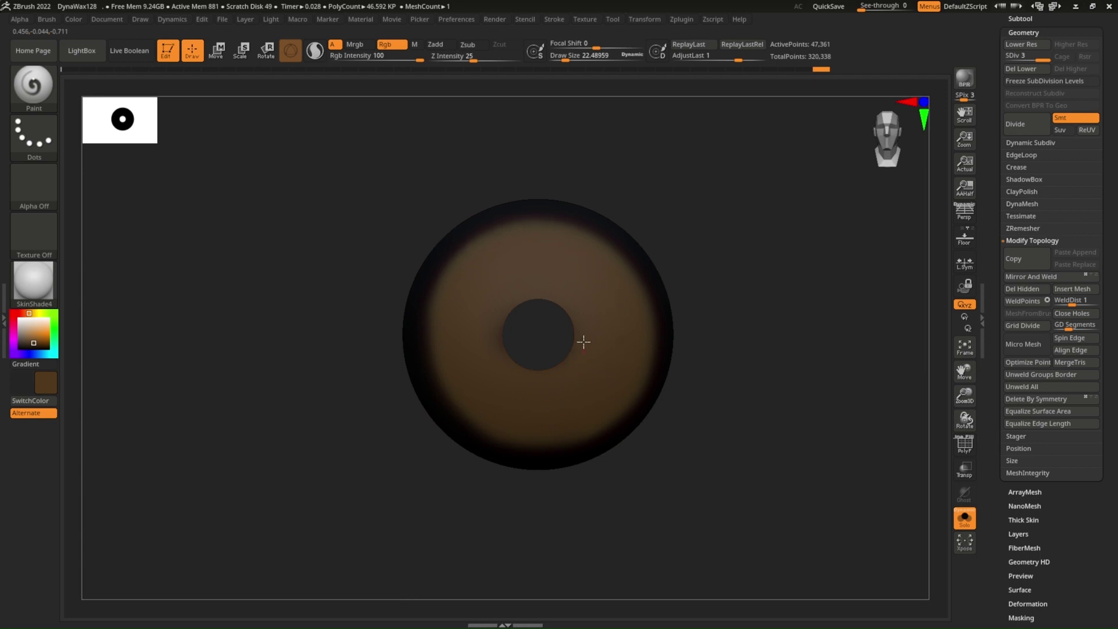
Step: Isolate the pupil sphere, FillObject it with solid black, and zoom out to show both eyes
{"action": "left_click", "coordinate": [614, 262], "text": "ctrl+shift"}
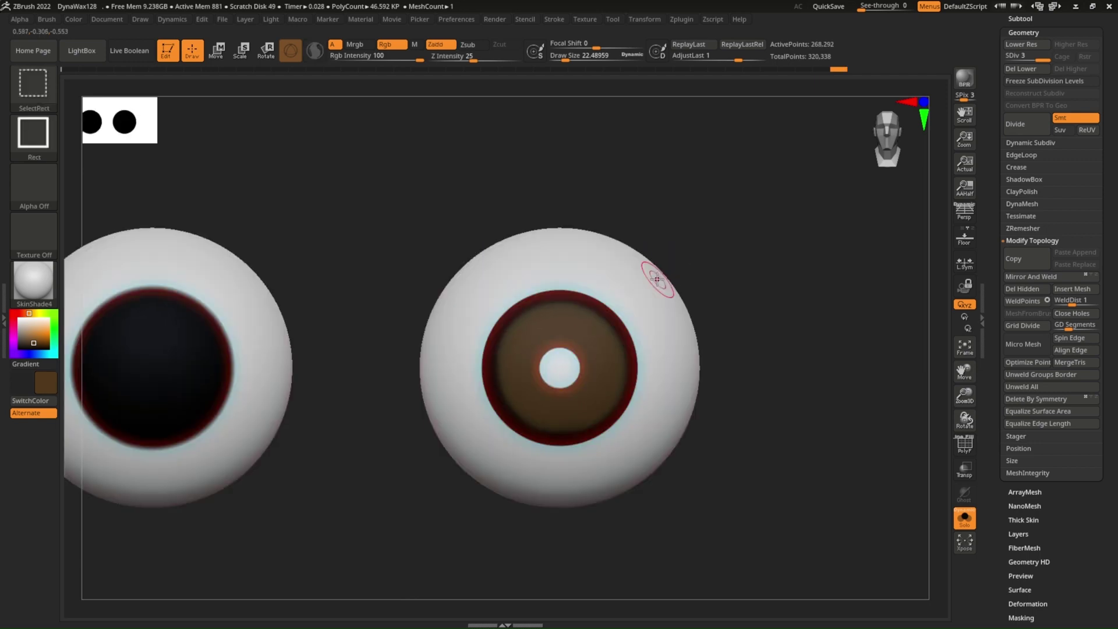
{"action": "left_click", "coordinate": [557, 375], "text": "ctrl+shift"}
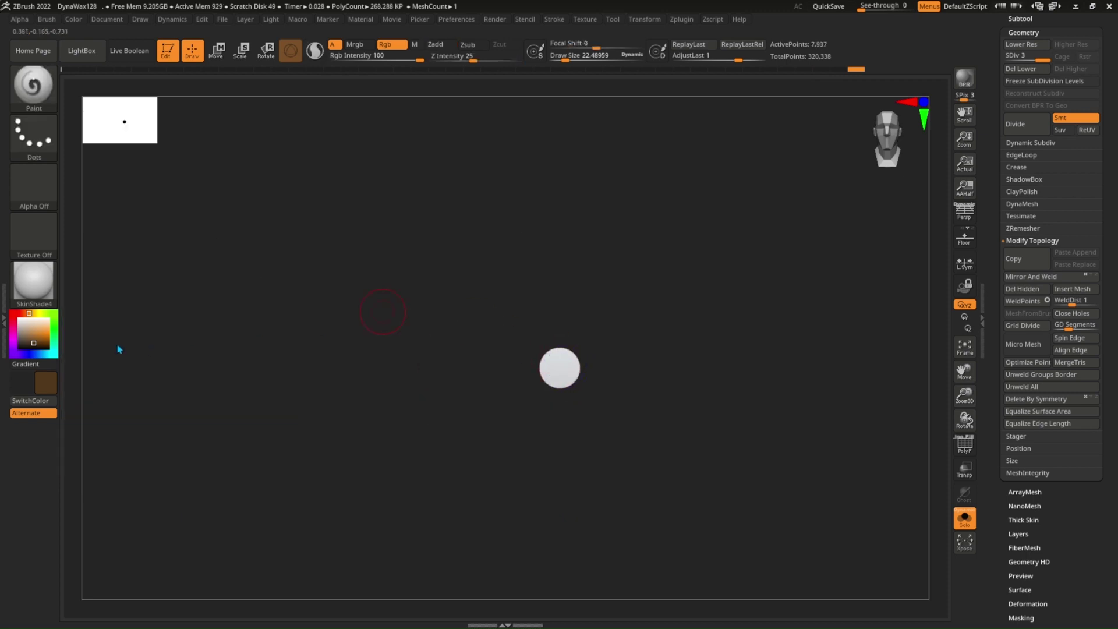
{"action": "left_click_drag", "start_coordinate": [46, 335], "coordinate": [7, 359]}
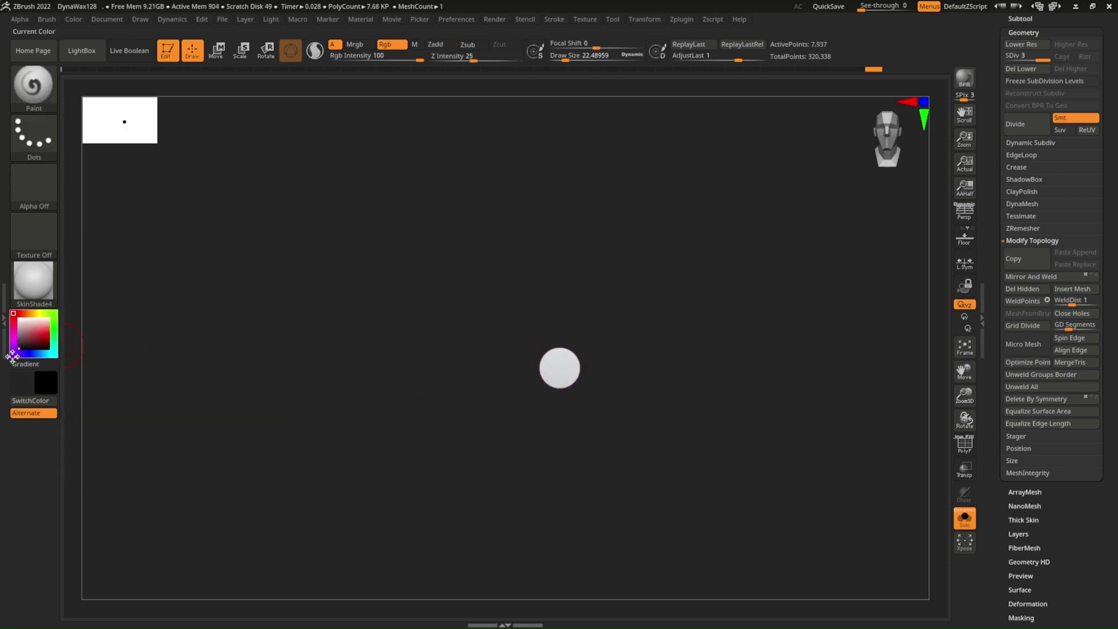
{"action": "left_click", "coordinate": [74, 19]}
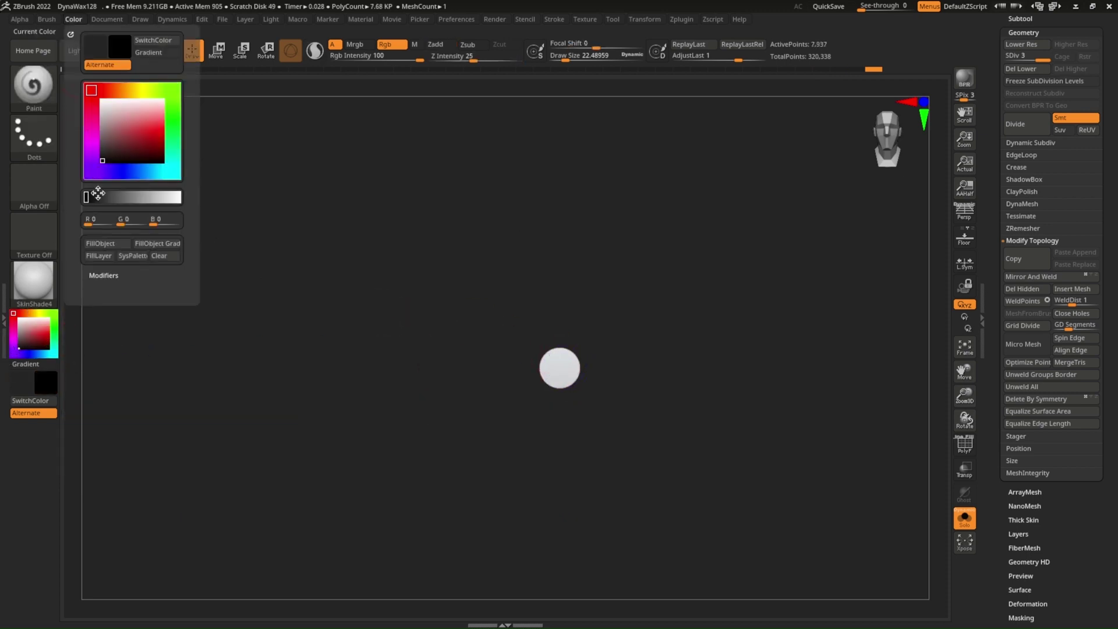
{"action": "left_click", "coordinate": [112, 245]}
{"action": "left_click", "coordinate": [372, 224], "text": "ctrl+shift"}
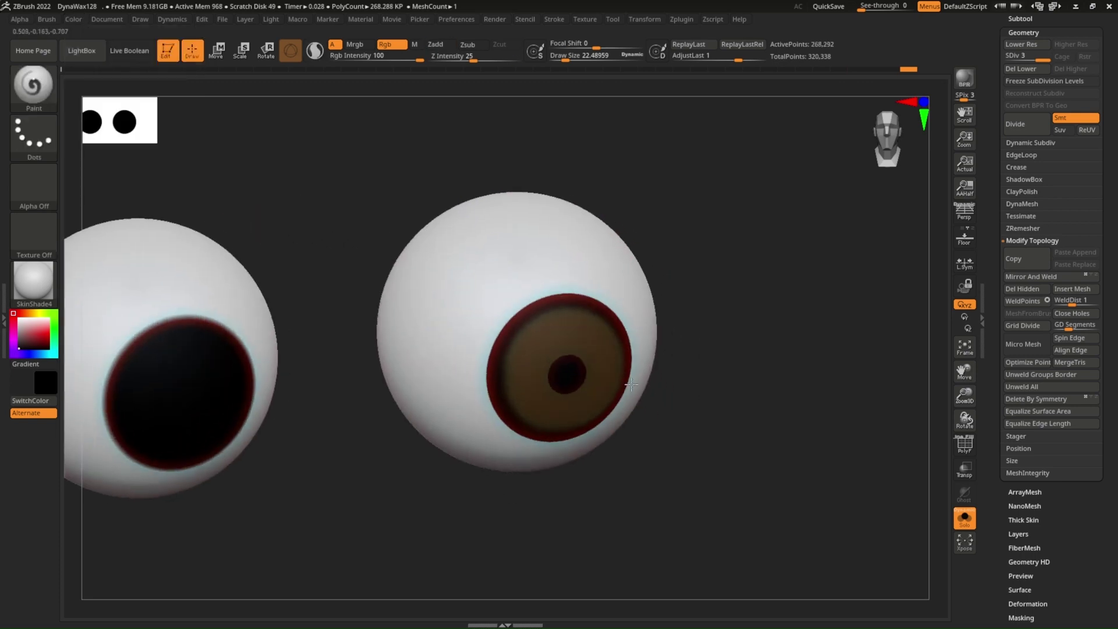
{"action": "mouse_move", "coordinate": [636, 282]}
{"action": "right_mouse_down", "text": "shift"}
{"action": "mouse_move", "coordinate": [599, 312]}
{"action": "mouse_move", "coordinate": [733, 289]}
{"action": "mouse_move", "coordinate": [710, 279]}
{"action": "right_mouse_up", "text": "shift"}
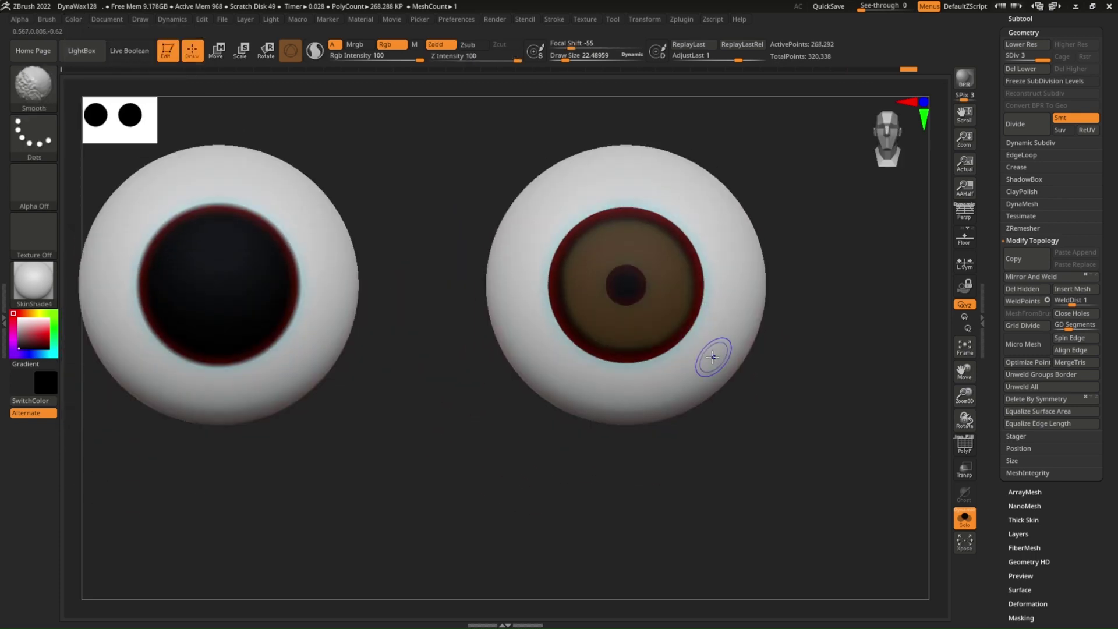
{"action": "right_click_drag", "start_coordinate": [711, 353], "coordinate": [711, 263], "text": "ctrl"}
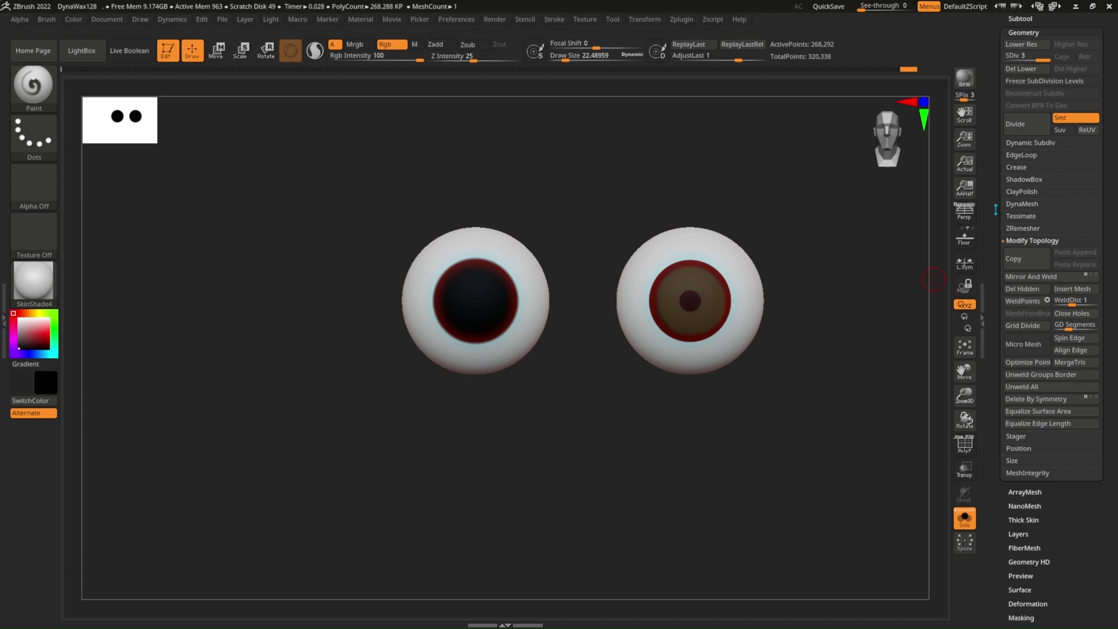
Step: Delete the eyeball's lower subdivisions and apply Deformation Mirror
{"action": "scroll", "coordinate": [1031, 175], "scroll_direction": "down", "scroll_amount": 1}
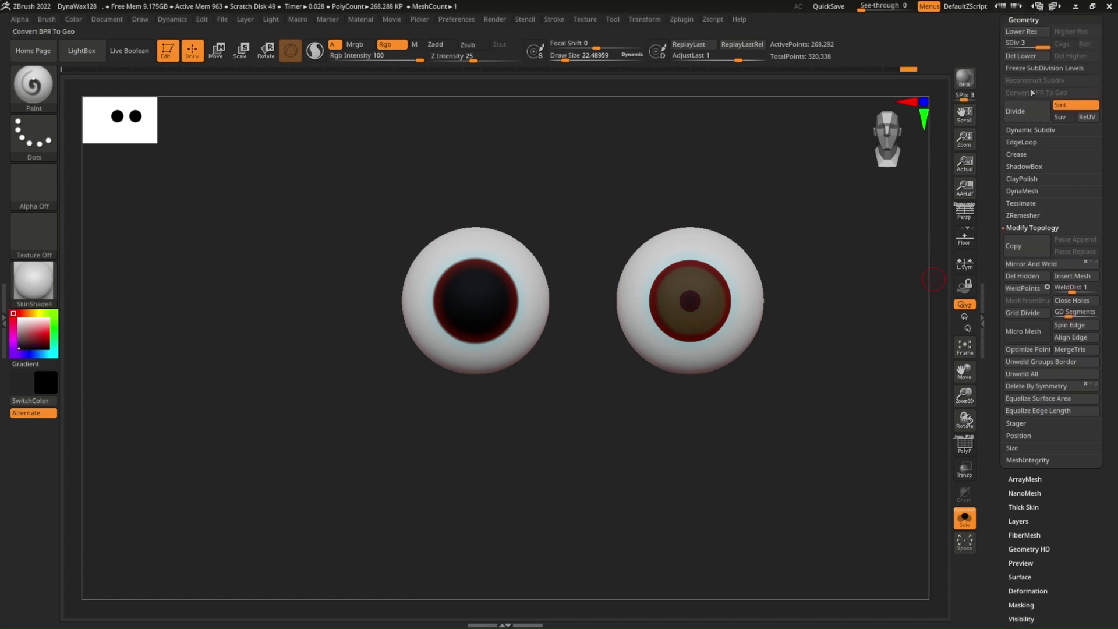
{"action": "left_click", "coordinate": [1025, 55]}
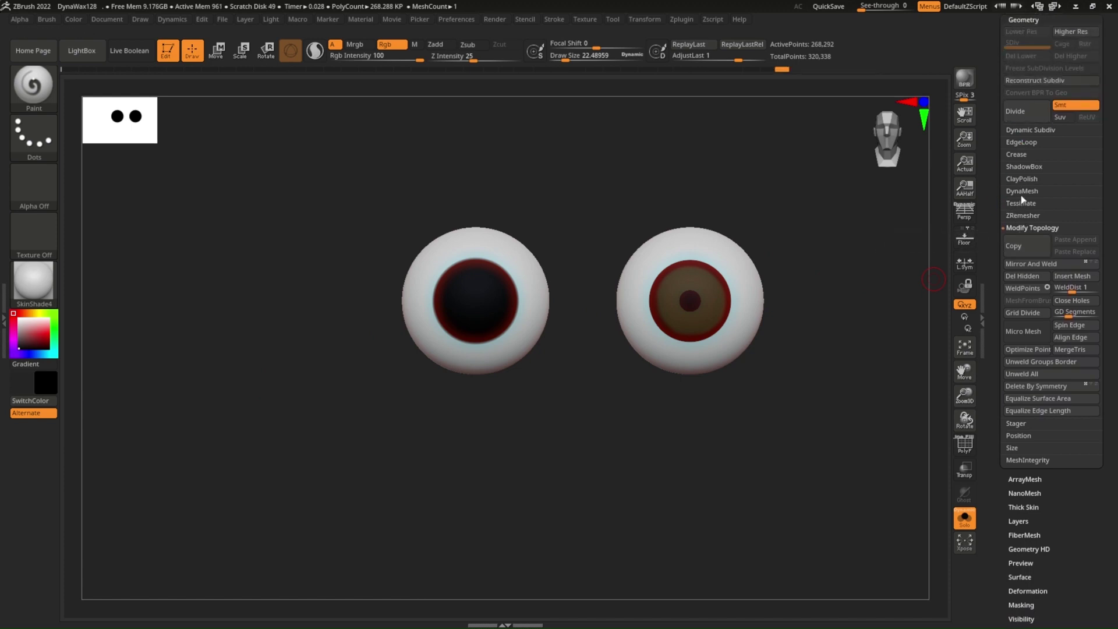
{"action": "scroll", "coordinate": [1001, 244], "scroll_direction": "down", "scroll_amount": 5}
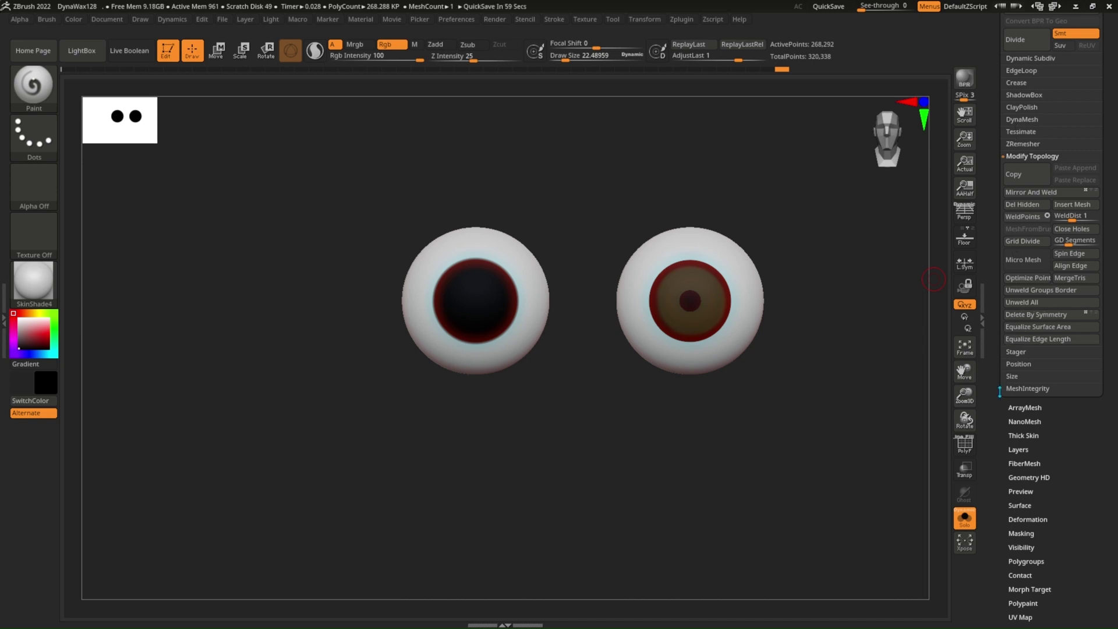
{"action": "left_click", "coordinate": [1027, 519]}
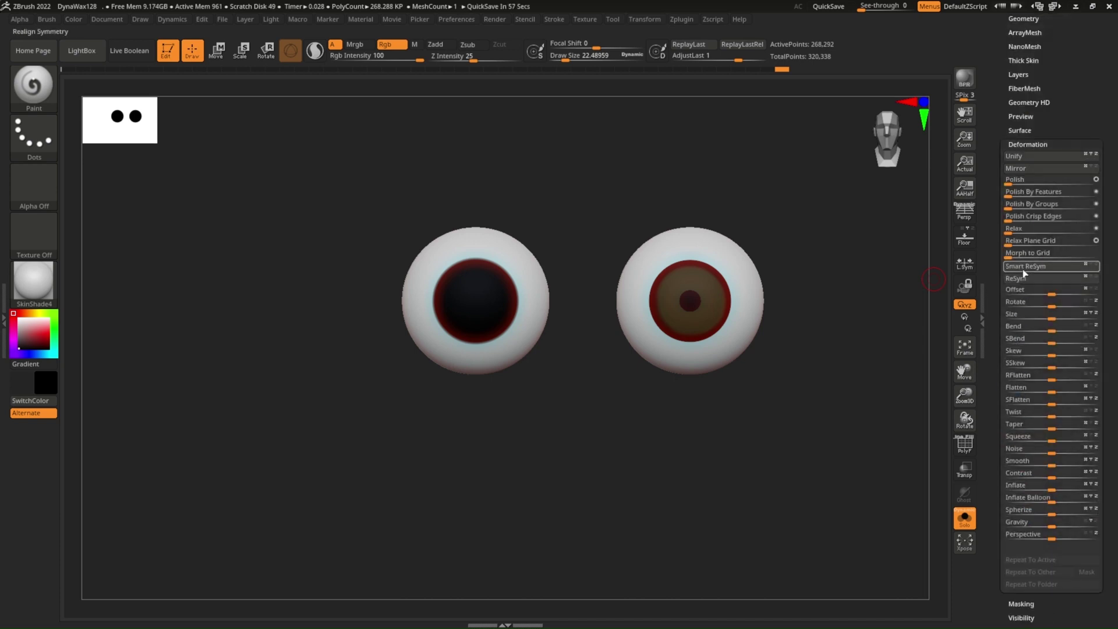
{"action": "left_click", "coordinate": [1030, 170]}
Step: Apply Mirror And Weld so both irises match, and turn off Solo to show the head
{"action": "scroll", "coordinate": [1024, 96], "scroll_direction": "up", "scroll_amount": 3}
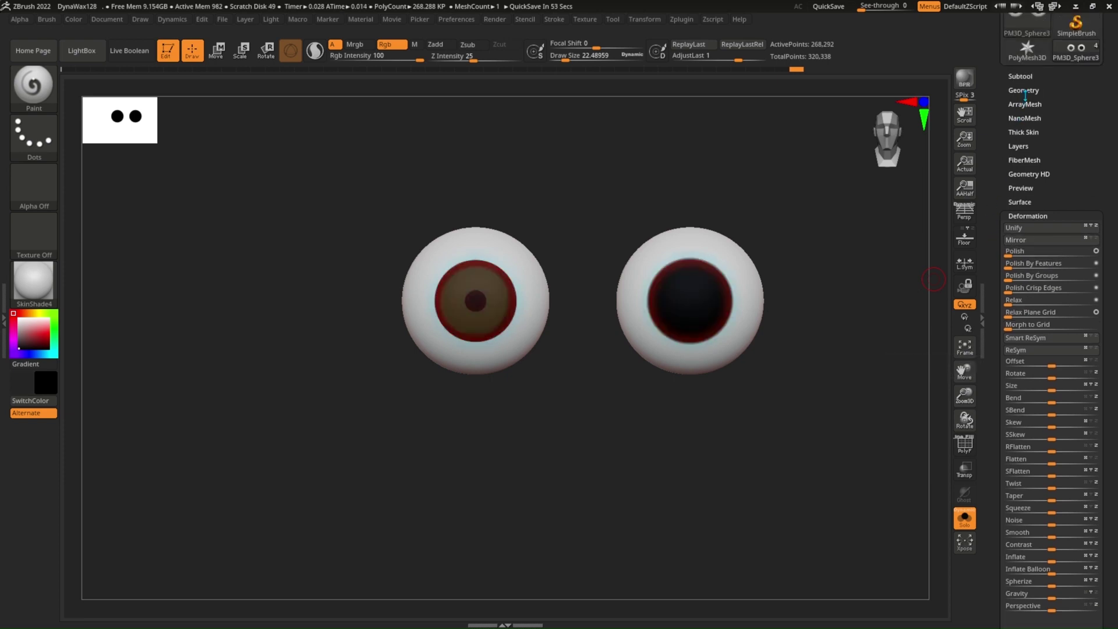
{"action": "left_click", "coordinate": [1025, 92]}
{"action": "left_click", "coordinate": [1024, 274]}
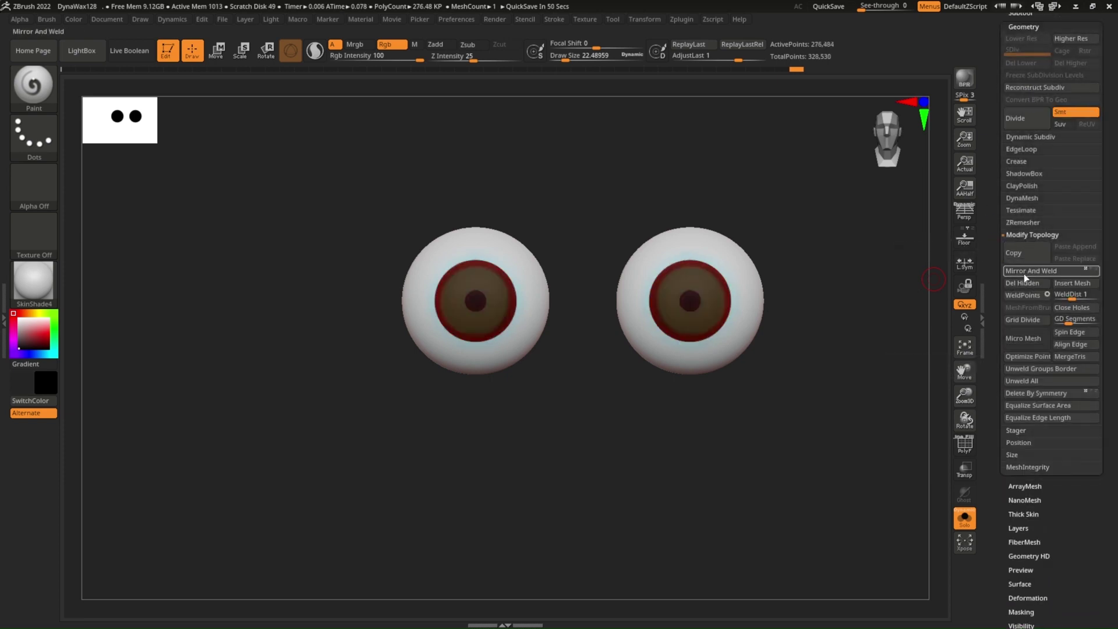
{"action": "left_click", "coordinate": [964, 517]}
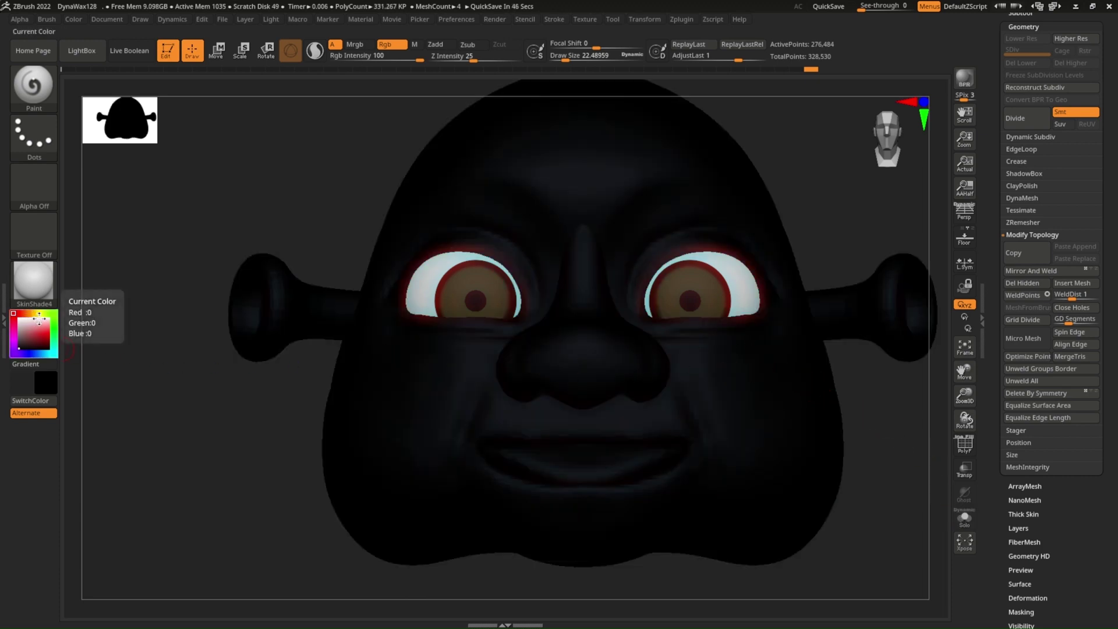
Step: Colour the head yellow and orbit to a three-quarter view and back to check it
{"action": "left_click", "coordinate": [42, 314]}
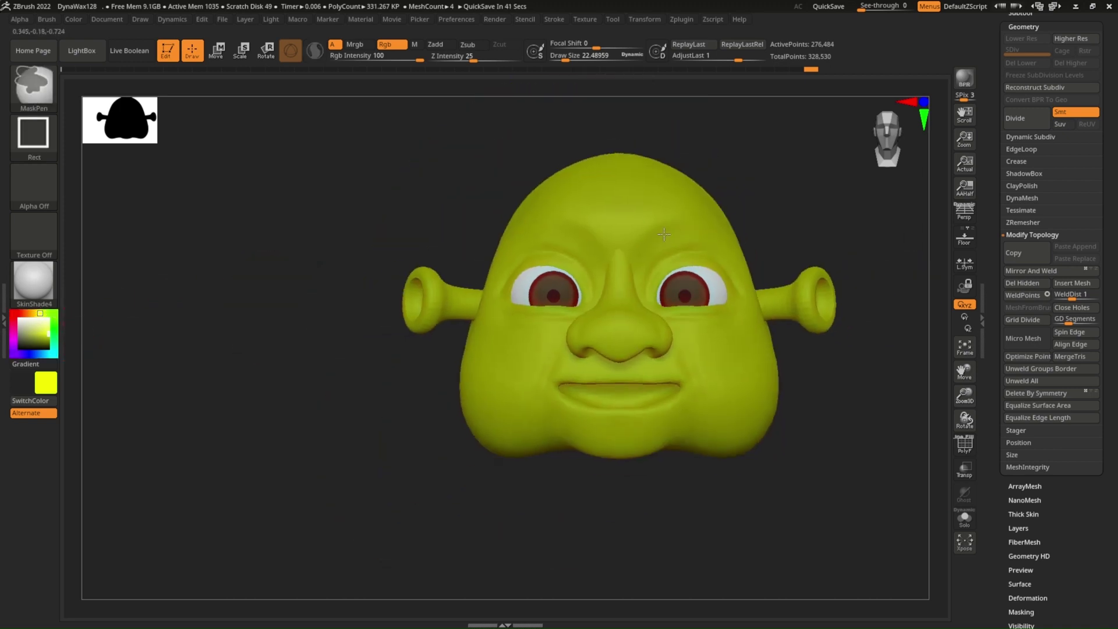
{"action": "scroll", "coordinate": [686, 263], "scroll_direction": "down", "scroll_amount": 3}
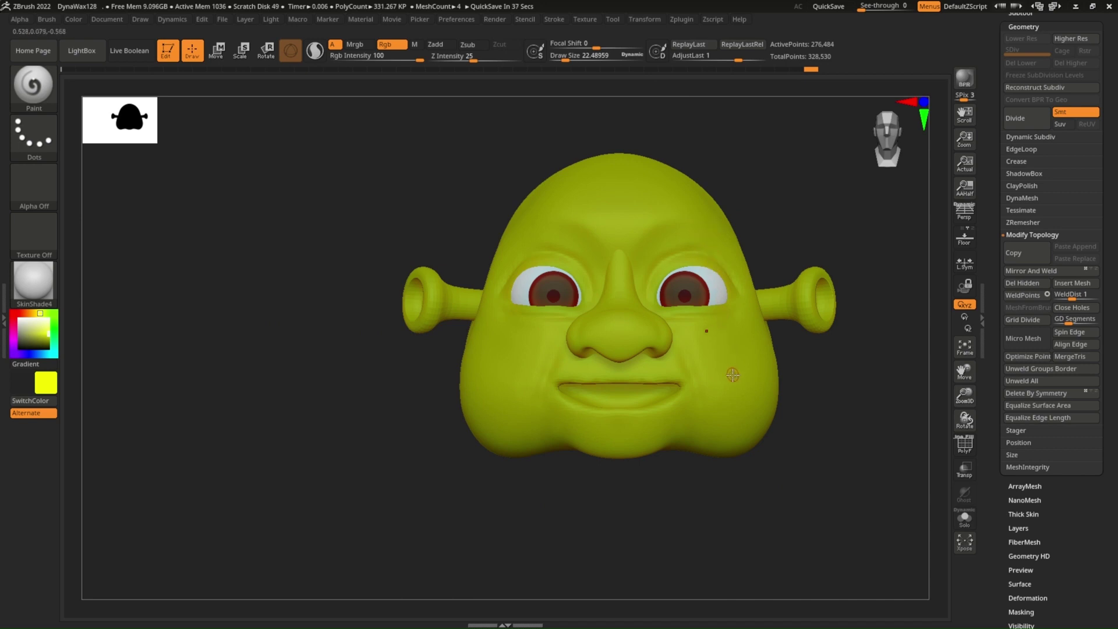
{"action": "right_click_drag", "start_coordinate": [715, 320], "coordinate": [682, 315]}
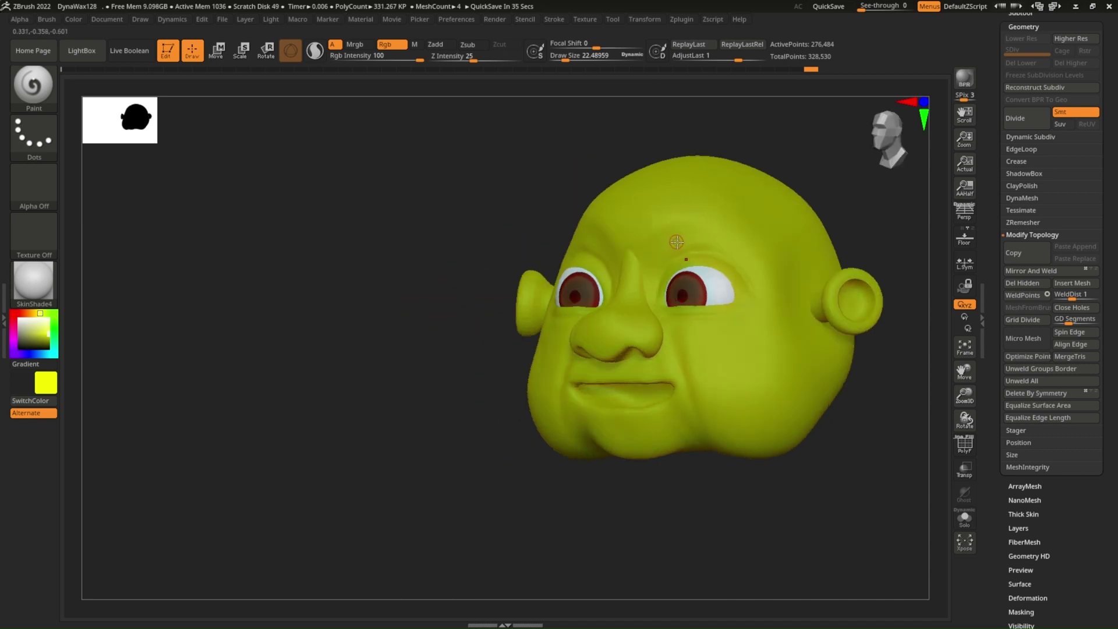
{"action": "mouse_move", "coordinate": [676, 242]}
{"action": "right_mouse_down", "text": "shift"}
{"action": "mouse_move", "coordinate": [661, 257]}
{"action": "mouse_move", "coordinate": [716, 268]}
{"action": "mouse_move", "coordinate": [707, 214]}
{"action": "right_mouse_up", "text": "shift"}
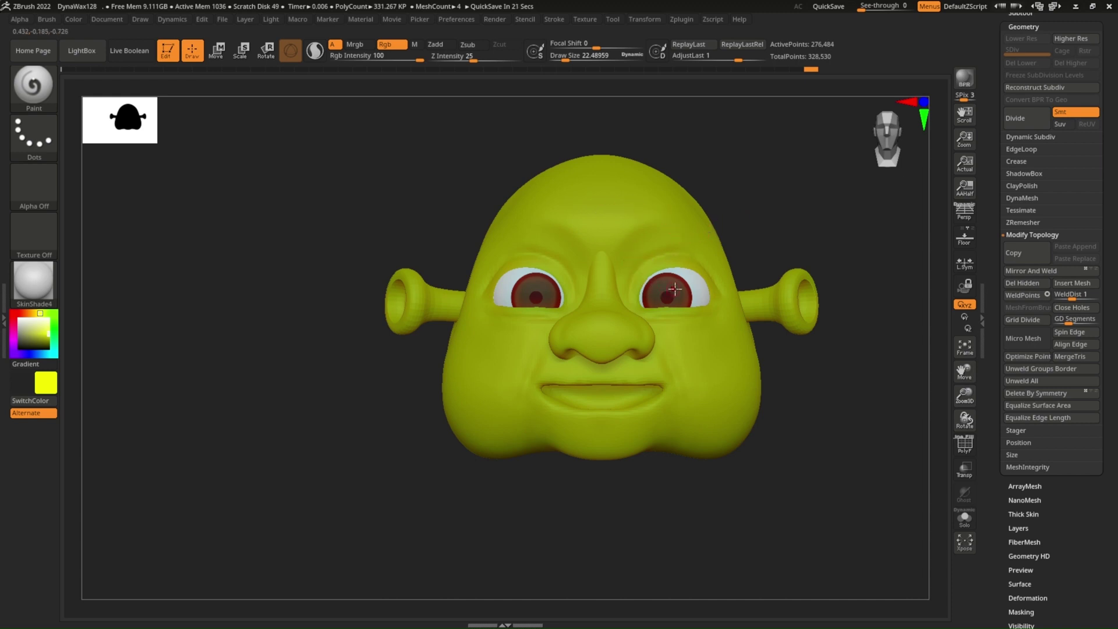
Step: Rotate the left eyeball a few degrees with the Rotate gizmo to realign its iris
{"action": "key", "text": "r"}
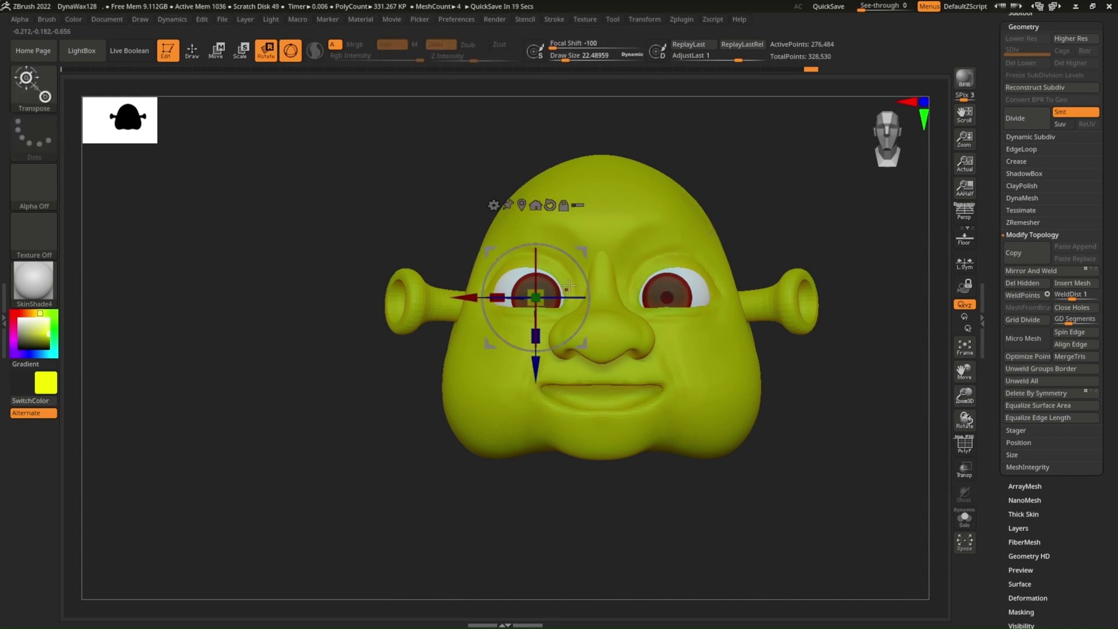
{"action": "left_click_drag", "start_coordinate": [563, 297], "coordinate": [560, 297]}
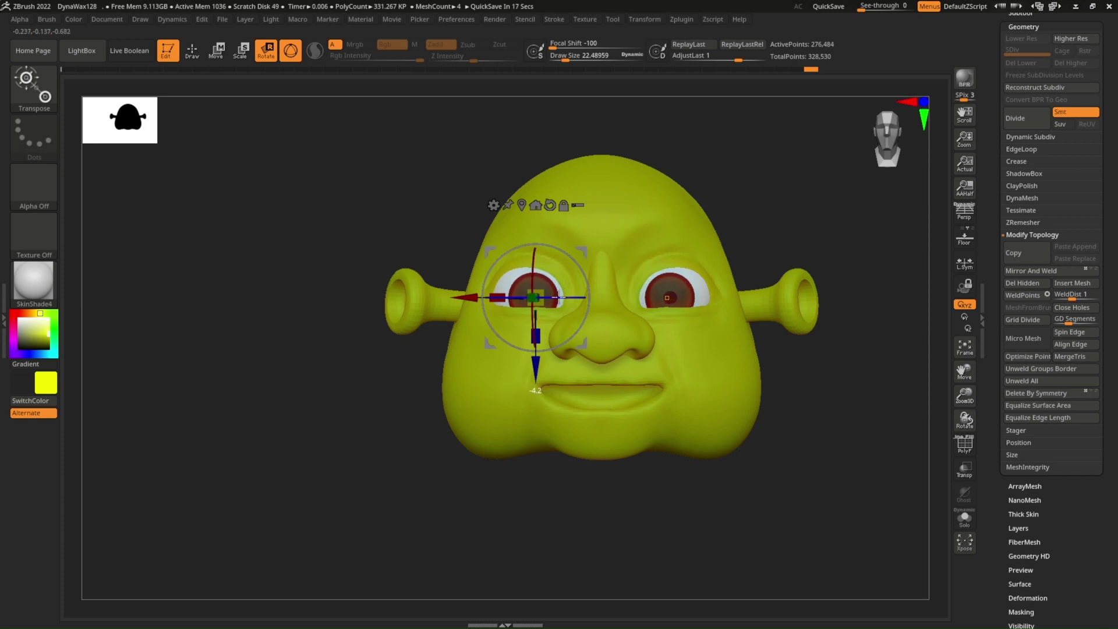
{"action": "left_click_drag", "start_coordinate": [559, 297], "coordinate": [559, 296]}
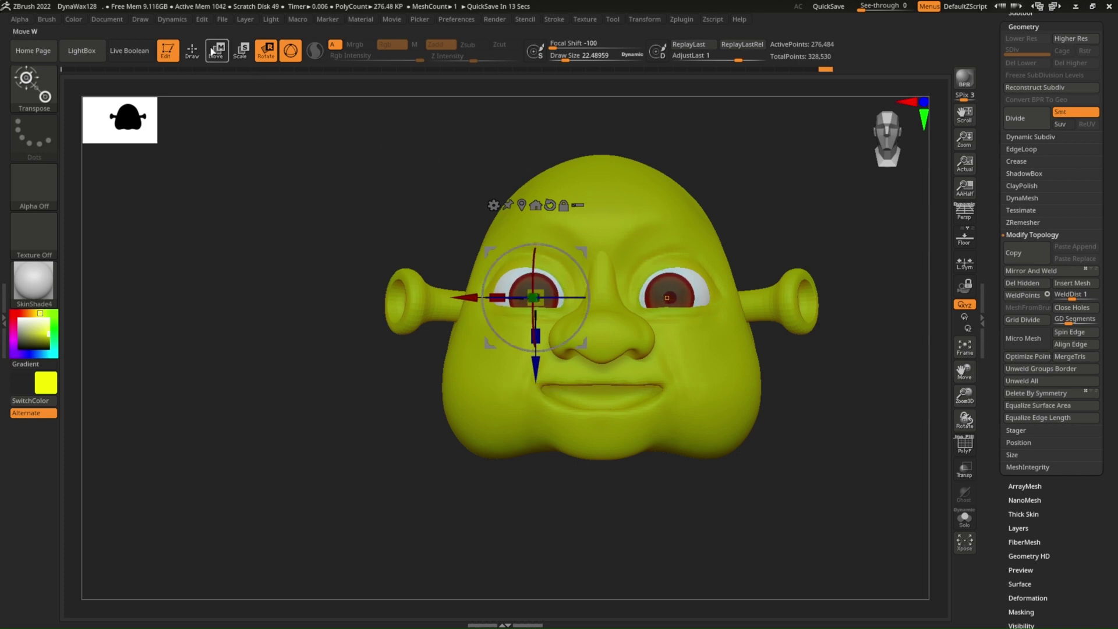
{"action": "left_click", "coordinate": [192, 51]}
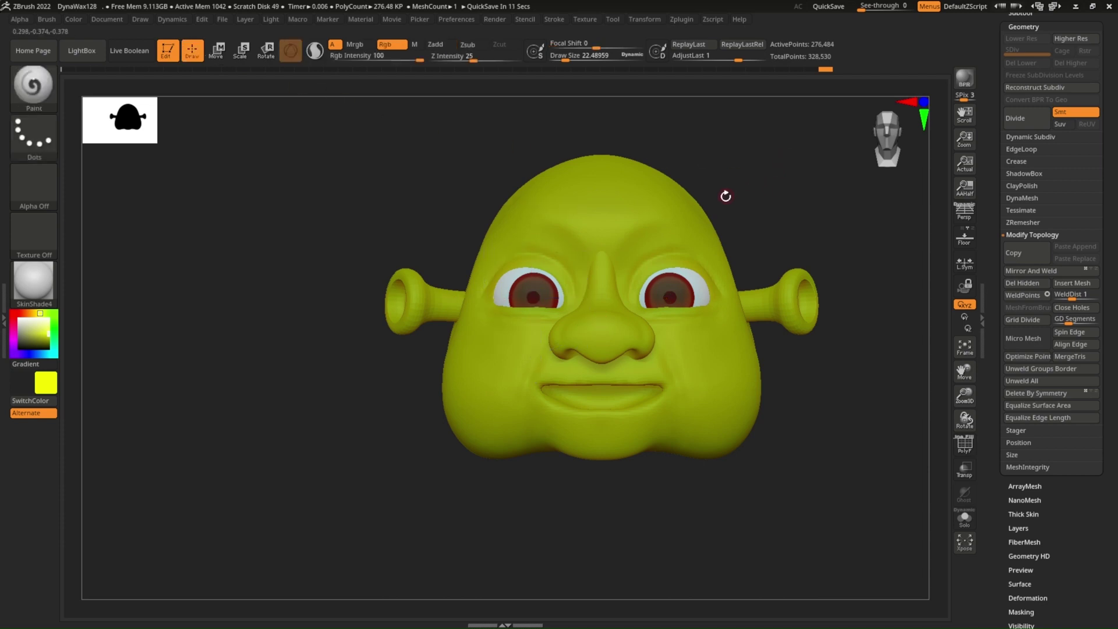
Step: Orbit around the head and Alt-click the ear to activate subtool PM3D_Cylinder3D1
{"action": "left_click_drag", "start_coordinate": [743, 237], "coordinate": [664, 207], "text": "shift"}
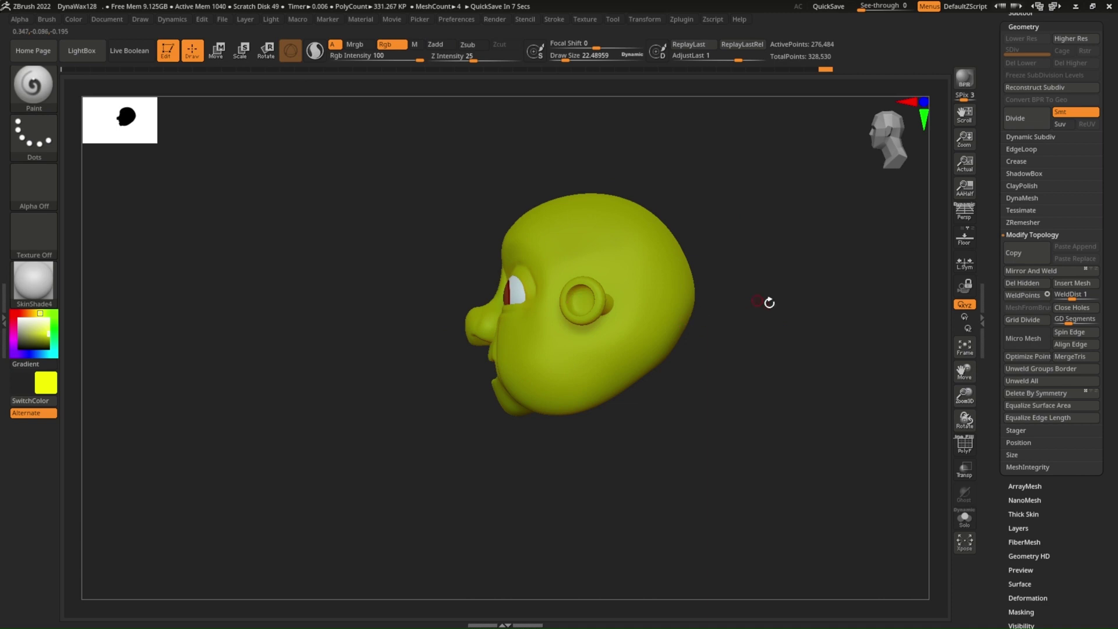
{"action": "mouse_move", "coordinate": [768, 302]}
{"action": "left_mouse_down", "text": "shift"}
{"action": "mouse_move", "coordinate": [816, 287]}
{"action": "mouse_move", "coordinate": [765, 269]}
{"action": "left_mouse_up", "text": "shift"}
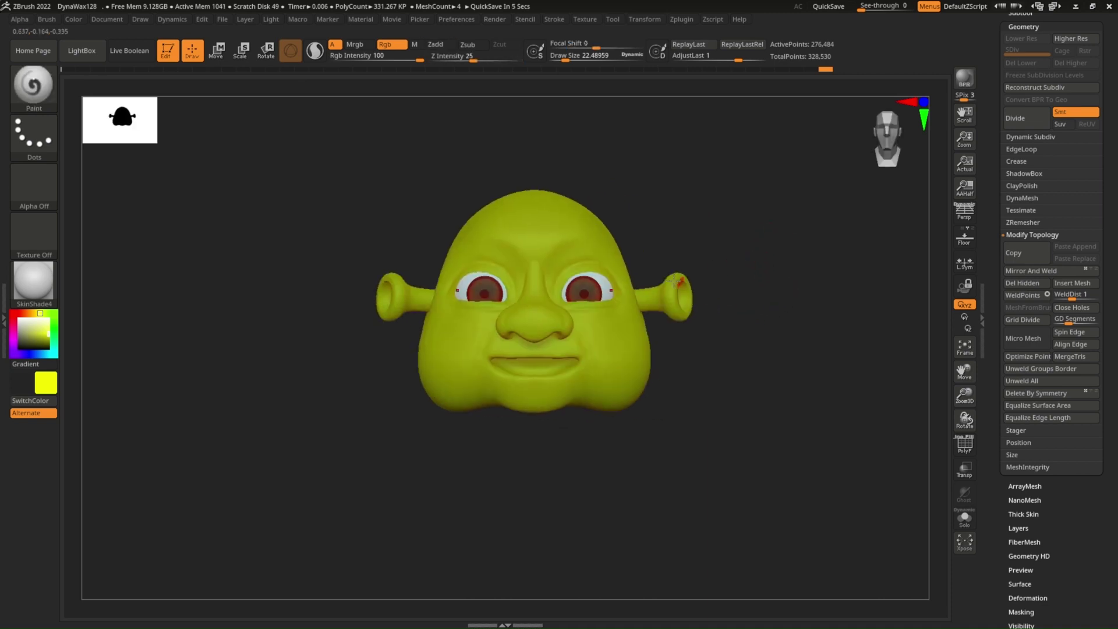
{"action": "key", "text": "ctrl"}
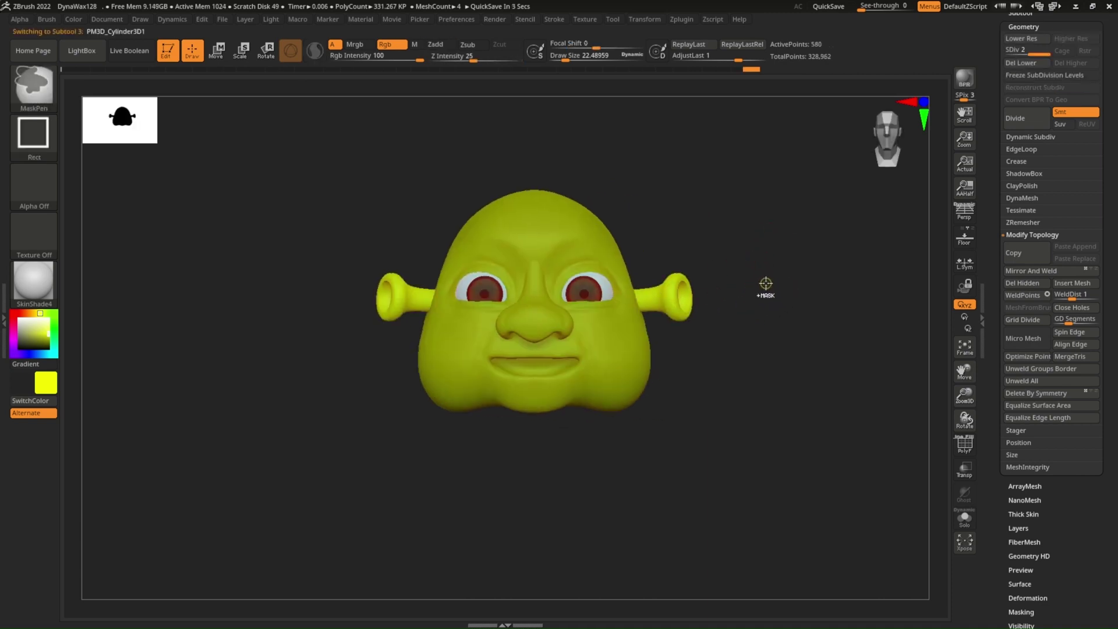
Step: Make the DynaWax128 head the active subtool in the SubTool list
{"action": "left_click_drag", "start_coordinate": [588, 314], "coordinate": [665, 342], "text": "alt"}
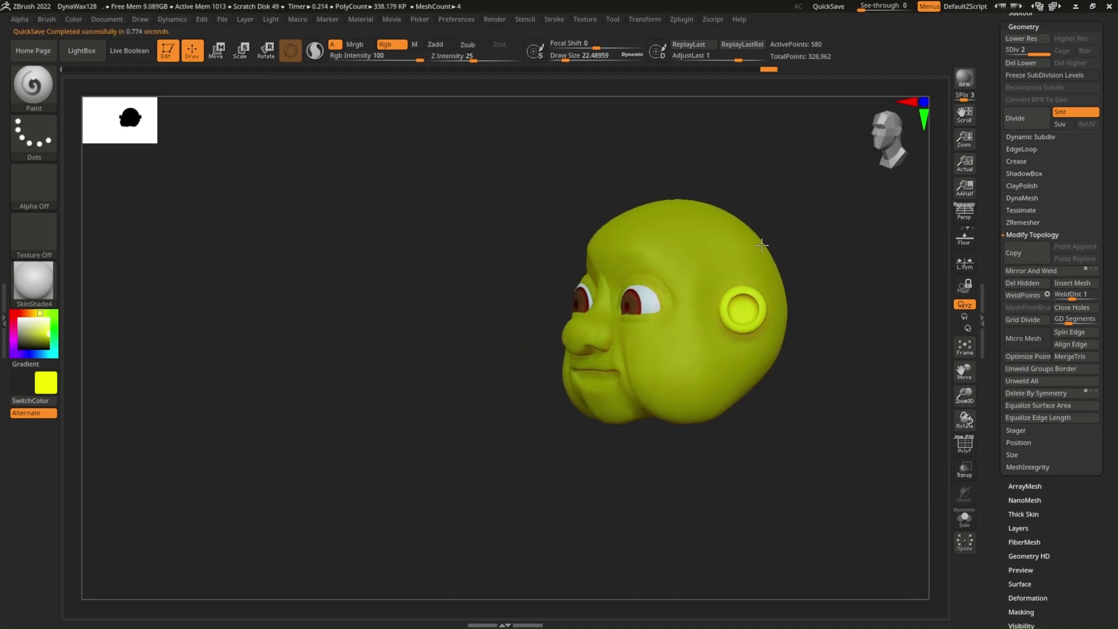
{"action": "left_click_drag", "start_coordinate": [758, 260], "coordinate": [786, 239], "text": "shift"}
{"action": "scroll", "coordinate": [1013, 118], "scroll_direction": "up", "scroll_amount": 2}
{"action": "left_click", "coordinate": [1019, 55]}
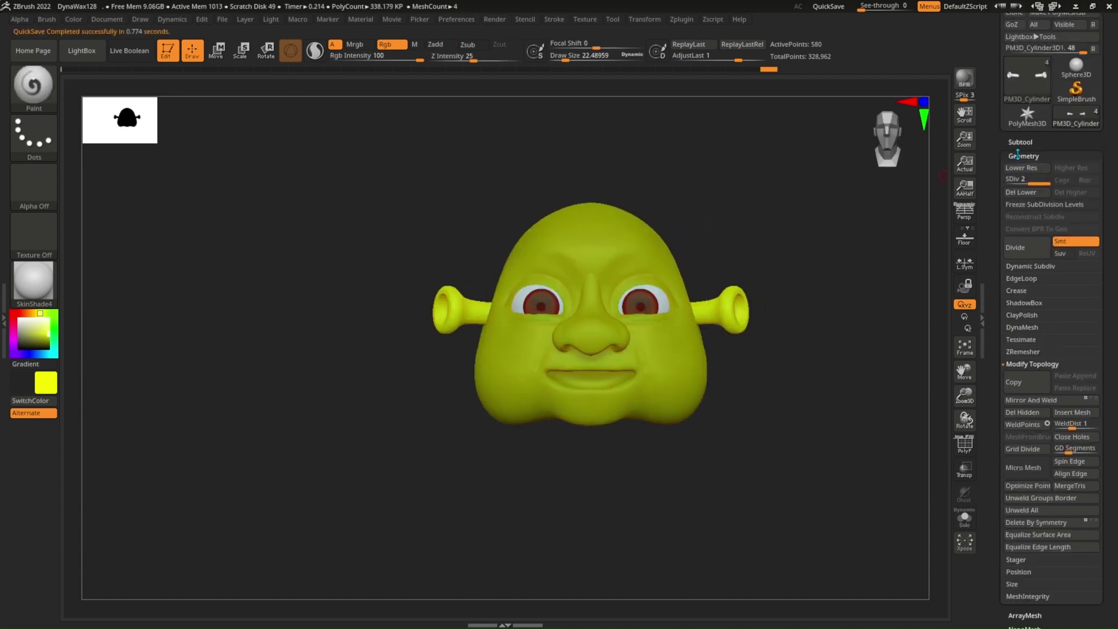
{"action": "left_click", "coordinate": [1030, 164]}
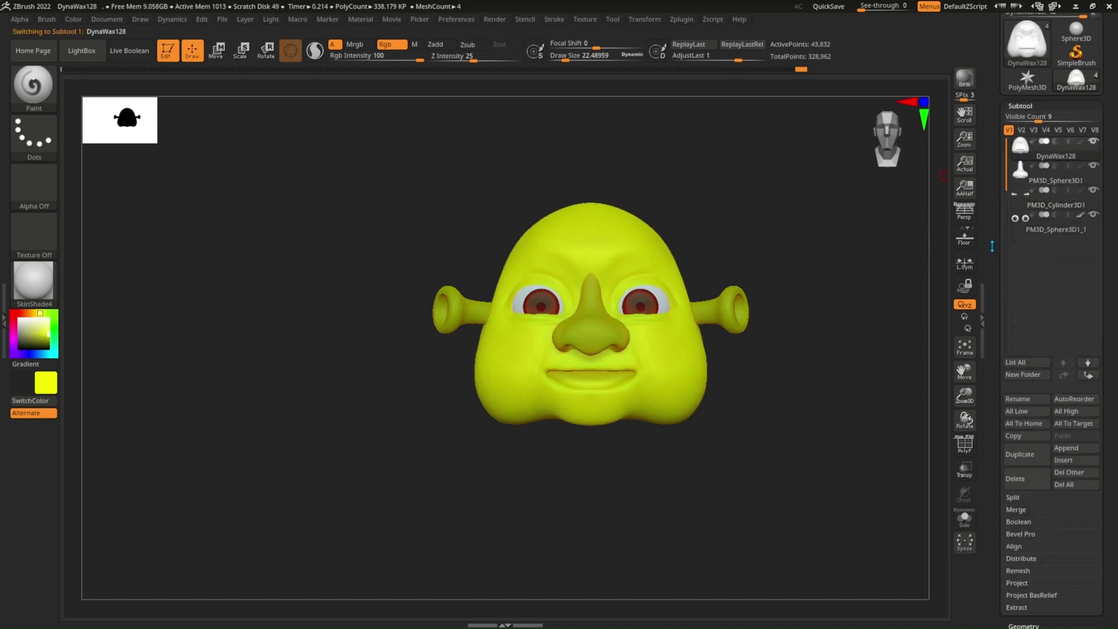
Step: MergeDown the nose and then the ears into the DynaWax128 head subtool
{"action": "scroll", "coordinate": [996, 293], "scroll_direction": "down", "scroll_amount": 5}
{"action": "scroll", "coordinate": [996, 292], "scroll_direction": "down", "scroll_amount": 3}
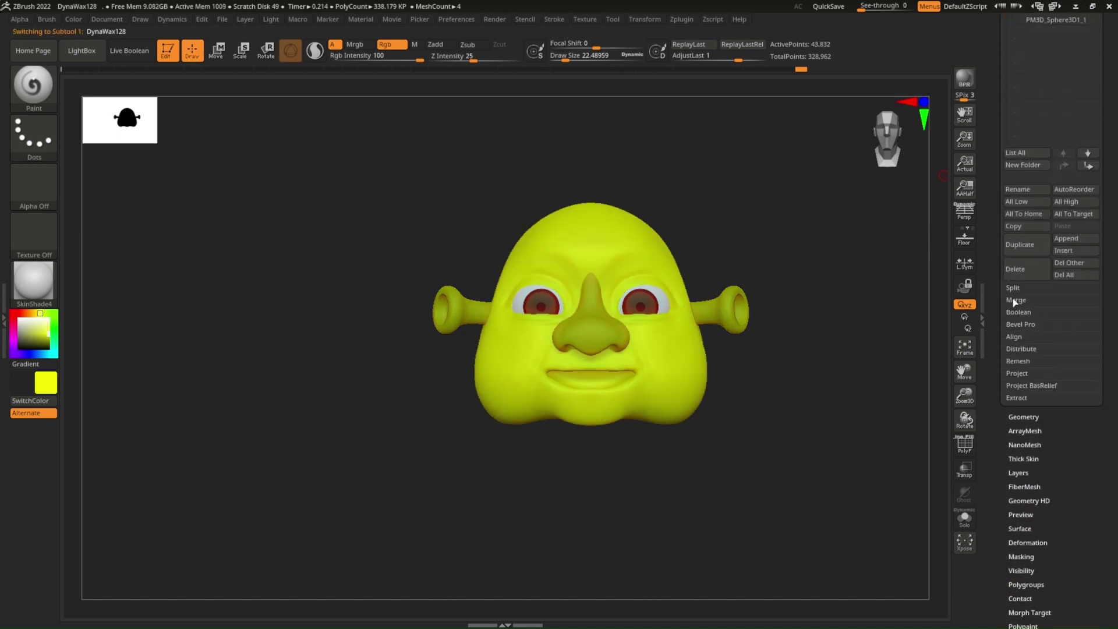
{"action": "left_click", "coordinate": [1014, 301]}
{"action": "left_click", "coordinate": [923, 334]}
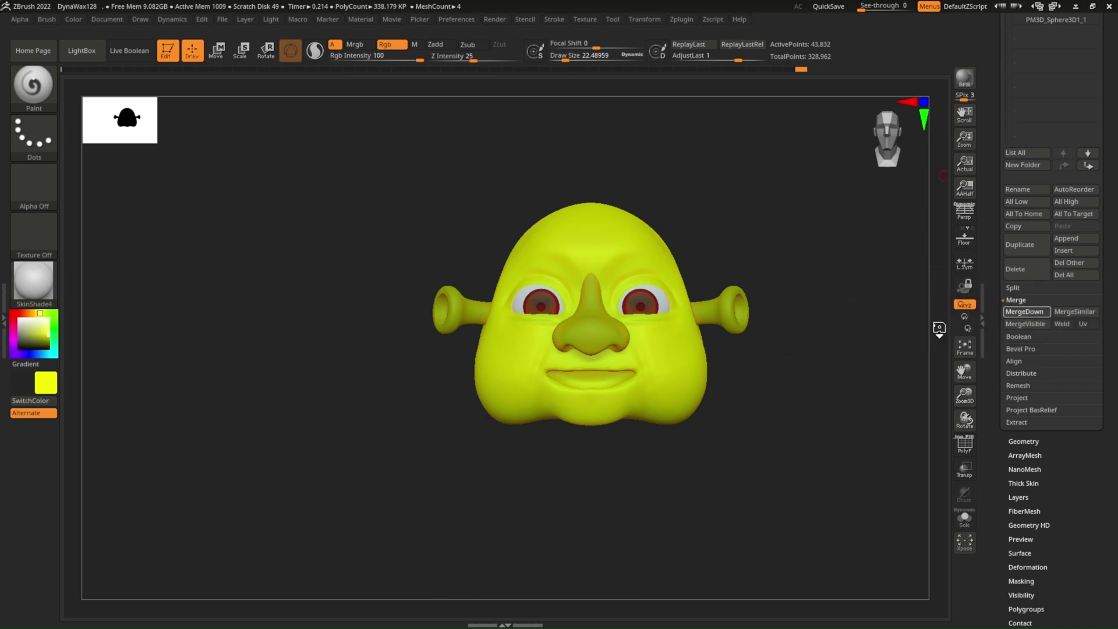
{"action": "left_click", "coordinate": [1013, 314]}
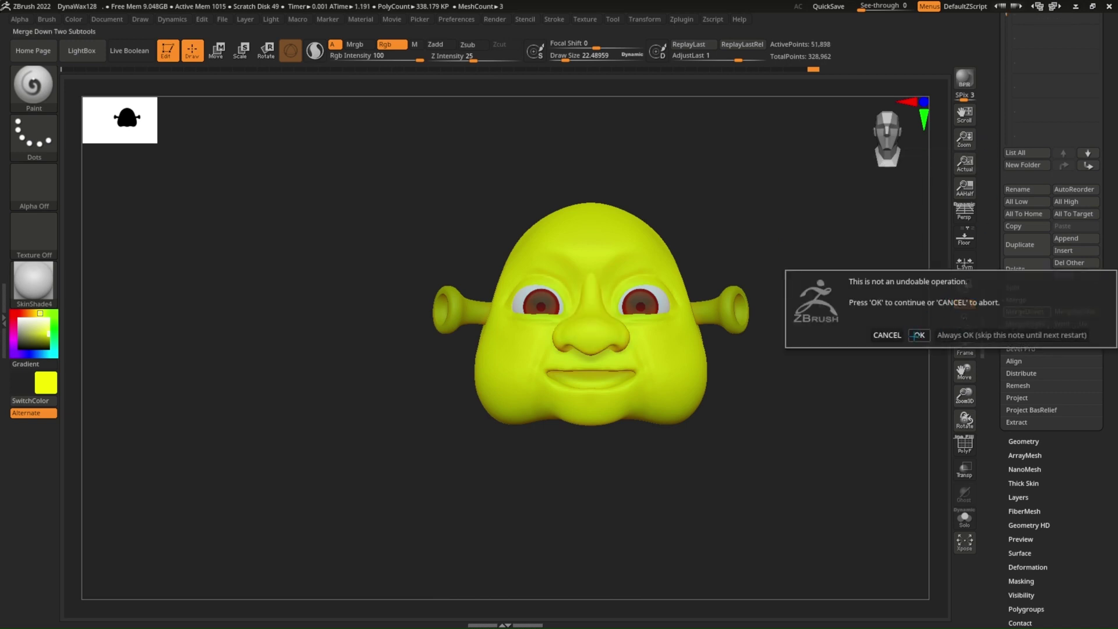
{"action": "left_click", "coordinate": [915, 336]}
{"action": "scroll", "coordinate": [992, 262], "scroll_direction": "down", "scroll_amount": 3}
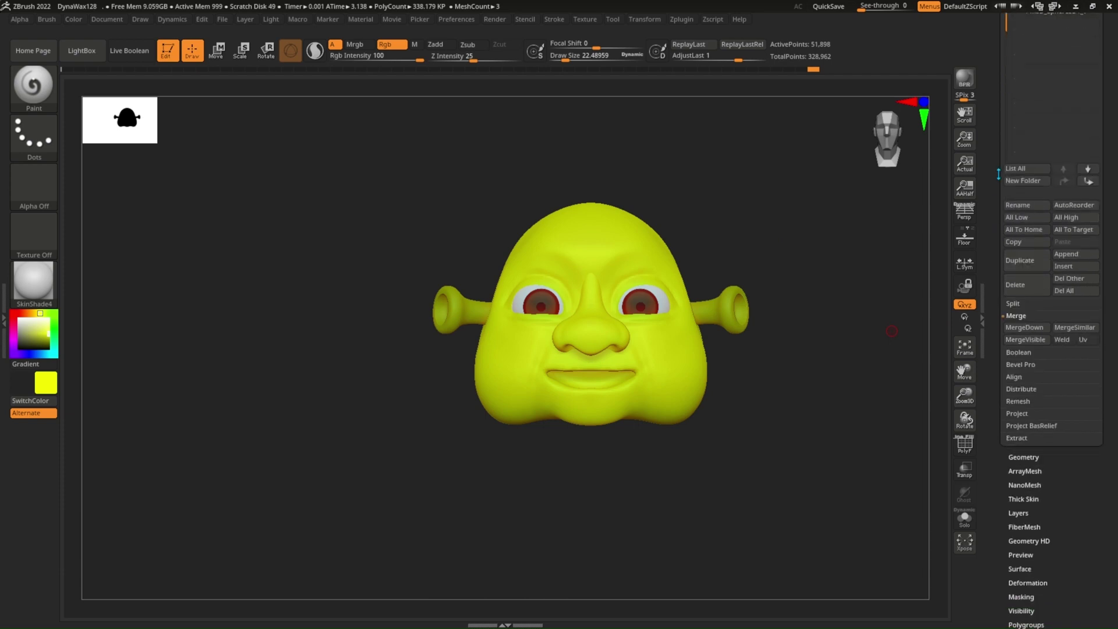
{"action": "left_click", "coordinate": [1020, 330]}
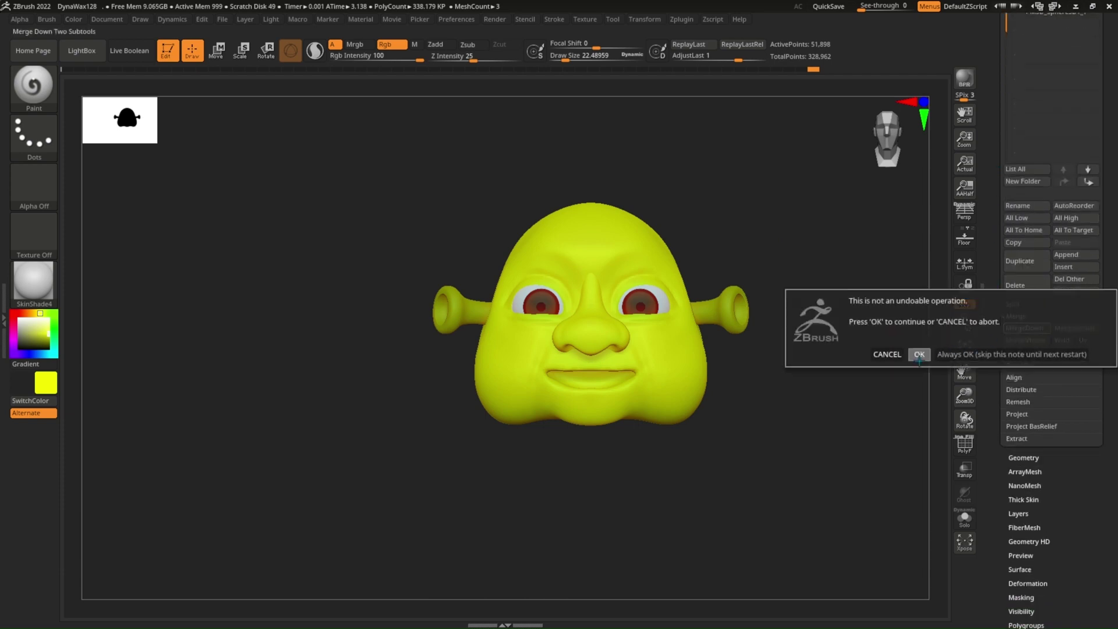
{"action": "left_click", "coordinate": [919, 355]}
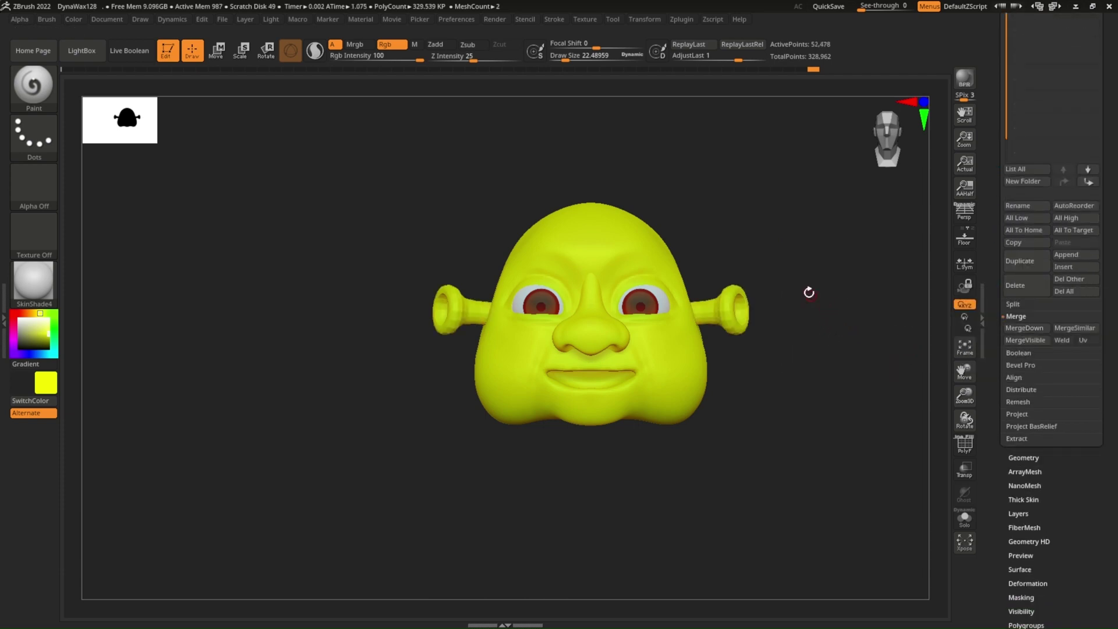
Step: Subdivide the merged head with Ctrl+D for finer detail
{"action": "key", "text": "ctrl"}
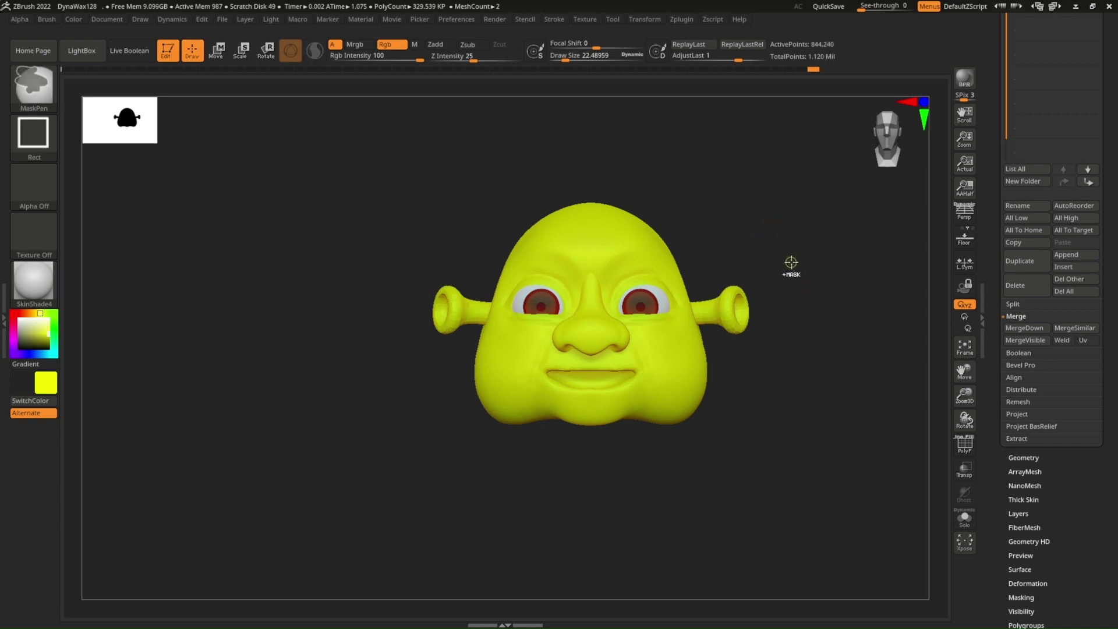
{"action": "scroll", "coordinate": [1021, 288], "scroll_direction": "down", "scroll_amount": 1}
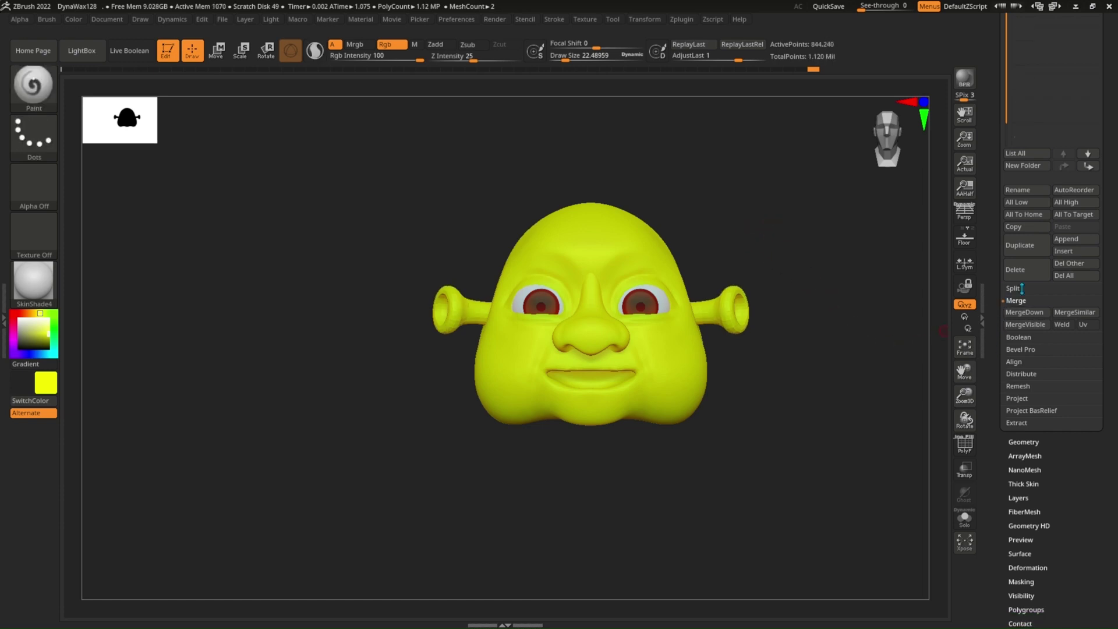
{"action": "left_click", "coordinate": [1015, 442]}
Step: DynaMesh the head, then pull the ear into a funnel with a size-49 Move brush
{"action": "left_click", "coordinate": [1020, 205]}
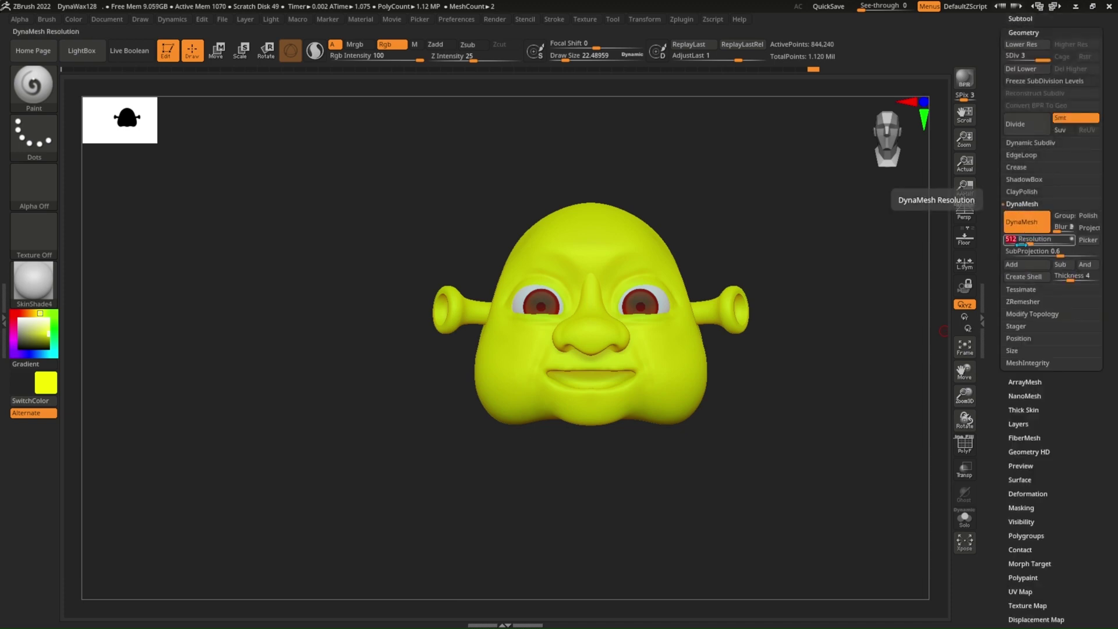
{"action": "mouse_move", "coordinate": [847, 287]}
{"action": "left_mouse_down", "text": "ctrl"}
{"action": "mouse_move", "coordinate": [827, 363]}
{"action": "mouse_move", "coordinate": [744, 369]}
{"action": "mouse_move", "coordinate": [773, 412]}
{"action": "mouse_move", "coordinate": [768, 429]}
{"action": "mouse_move", "coordinate": [757, 335]}
{"action": "mouse_move", "coordinate": [786, 242]}
{"action": "mouse_move", "coordinate": [819, 286]}
{"action": "left_mouse_up", "text": "ctrl"}
{"action": "left_click", "coordinate": [33, 84]}
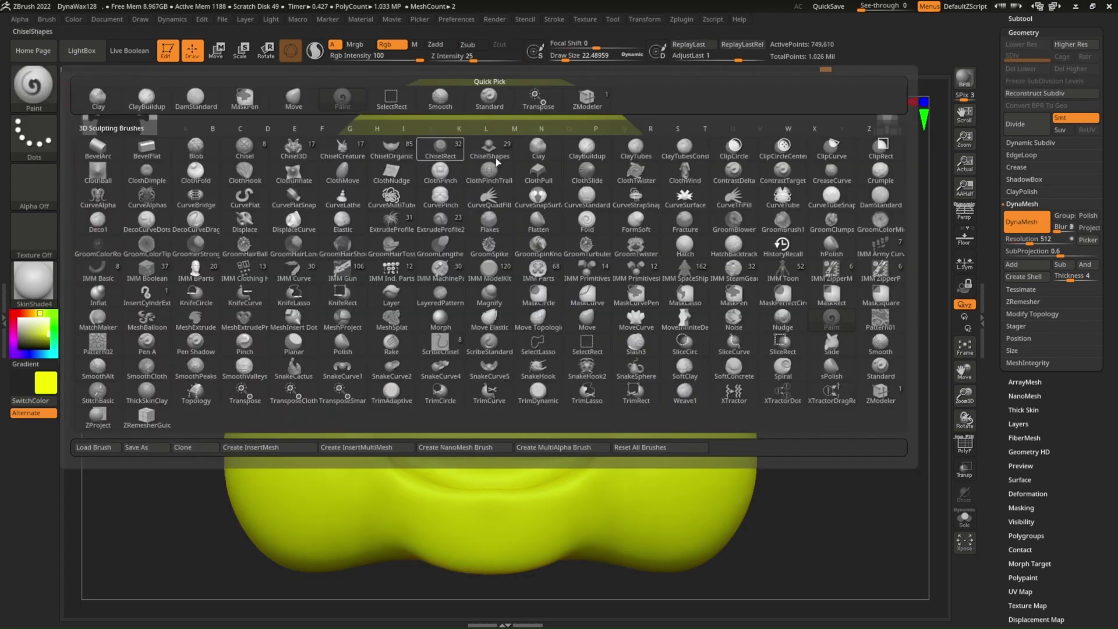
{"action": "left_click", "coordinate": [591, 319]}
{"action": "mouse_move", "coordinate": [773, 273]}
{"action": "left_mouse_down"}
{"action": "mouse_move", "coordinate": [836, 265]}
{"action": "mouse_move", "coordinate": [796, 329]}
{"action": "left_mouse_up"}
{"action": "key", "text": "s"}
{"action": "left_click", "coordinate": [850, 263]}
{"action": "key", "text": "bracketright"}
{"action": "key", "text": "bracketright"}
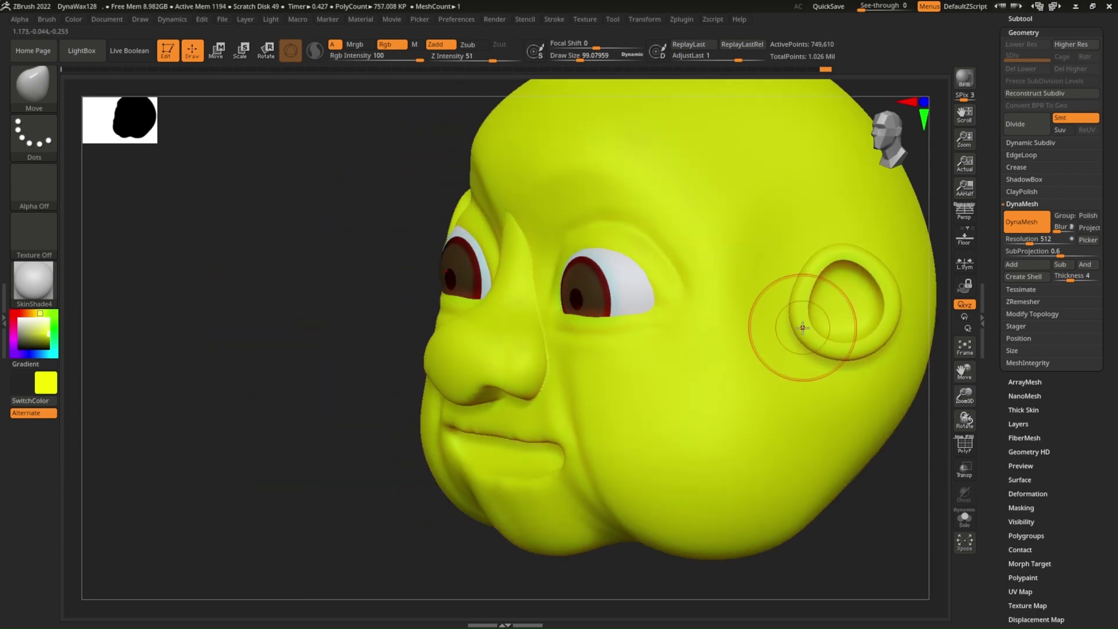
{"action": "mouse_move", "coordinate": [800, 330]}
{"action": "left_mouse_down"}
{"action": "mouse_move", "coordinate": [860, 343]}
{"action": "mouse_move", "coordinate": [861, 356]}
{"action": "mouse_move", "coordinate": [860, 322]}
{"action": "left_mouse_up"}
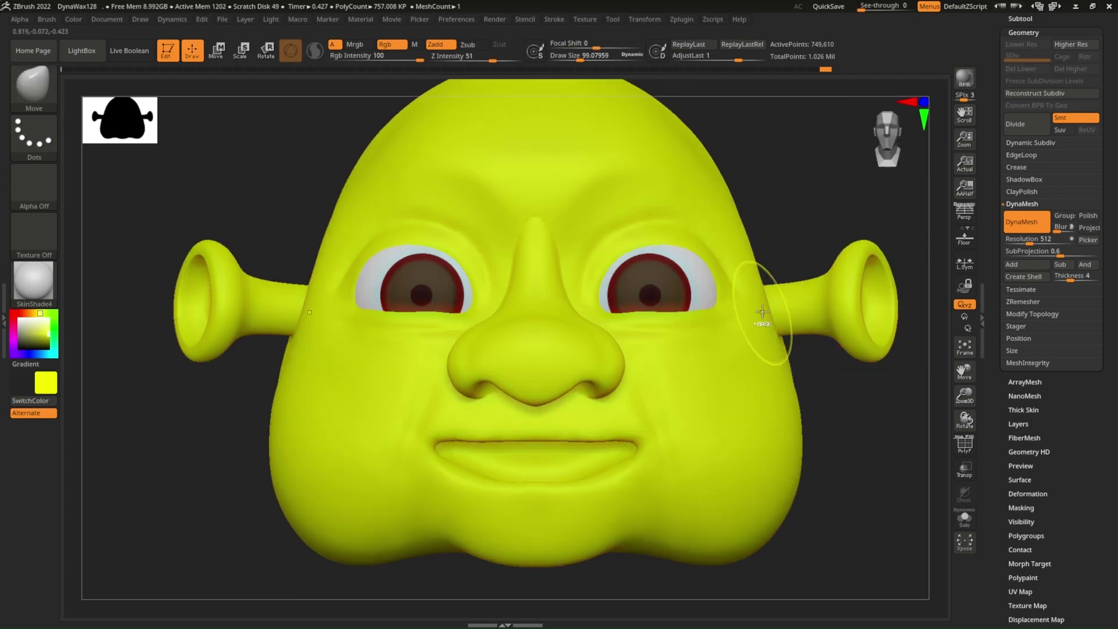
Step: Turn the head to a side view and set the Move brush size to about 72
{"action": "scroll", "coordinate": [754, 317], "scroll_direction": "down", "scroll_amount": 3}
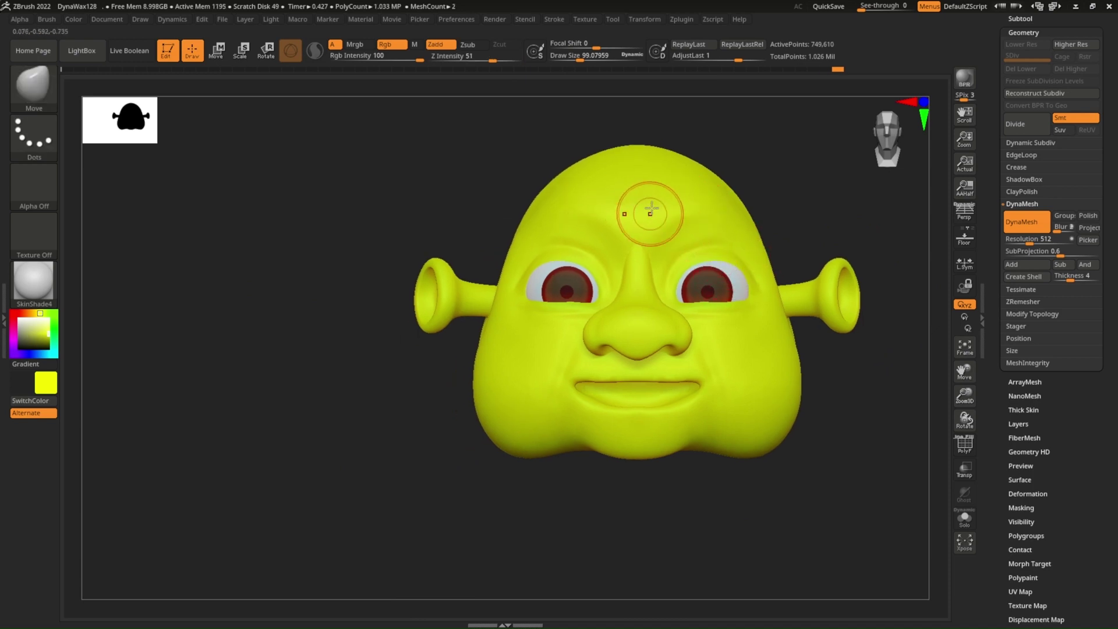
{"action": "mouse_move", "coordinate": [646, 199]}
{"action": "right_mouse_down", "text": "shift"}
{"action": "mouse_move", "coordinate": [573, 216]}
{"action": "mouse_move", "coordinate": [644, 213]}
{"action": "right_mouse_up", "text": "shift"}
{"action": "scroll", "coordinate": [657, 245], "scroll_direction": "up", "scroll_amount": 5}
{"action": "key", "text": "s"}
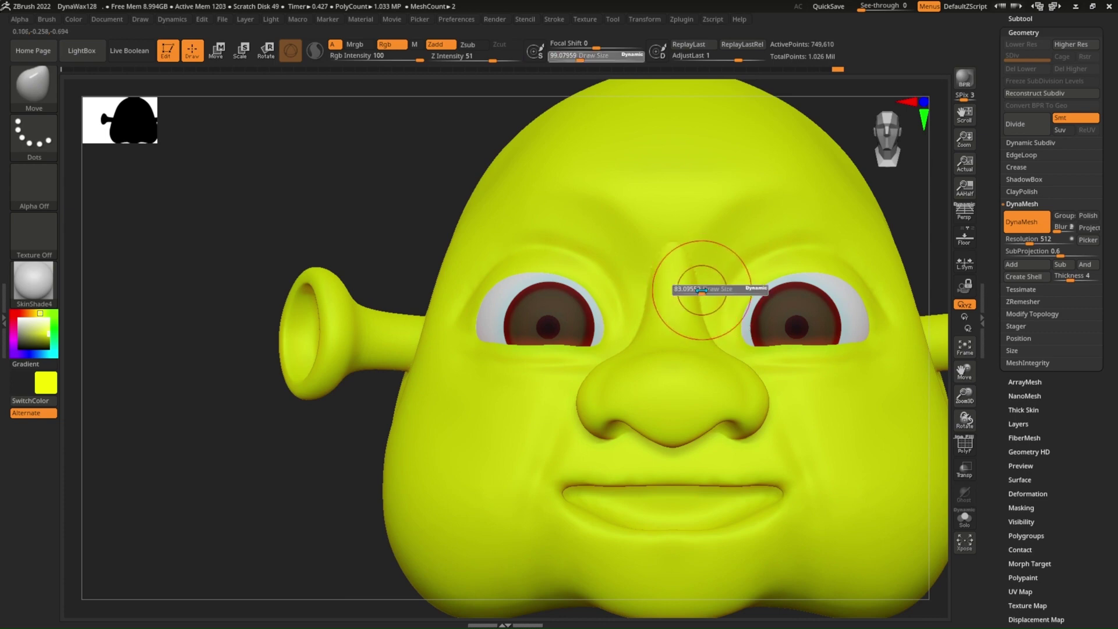
{"action": "left_click_drag", "start_coordinate": [702, 291], "coordinate": [695, 292]}
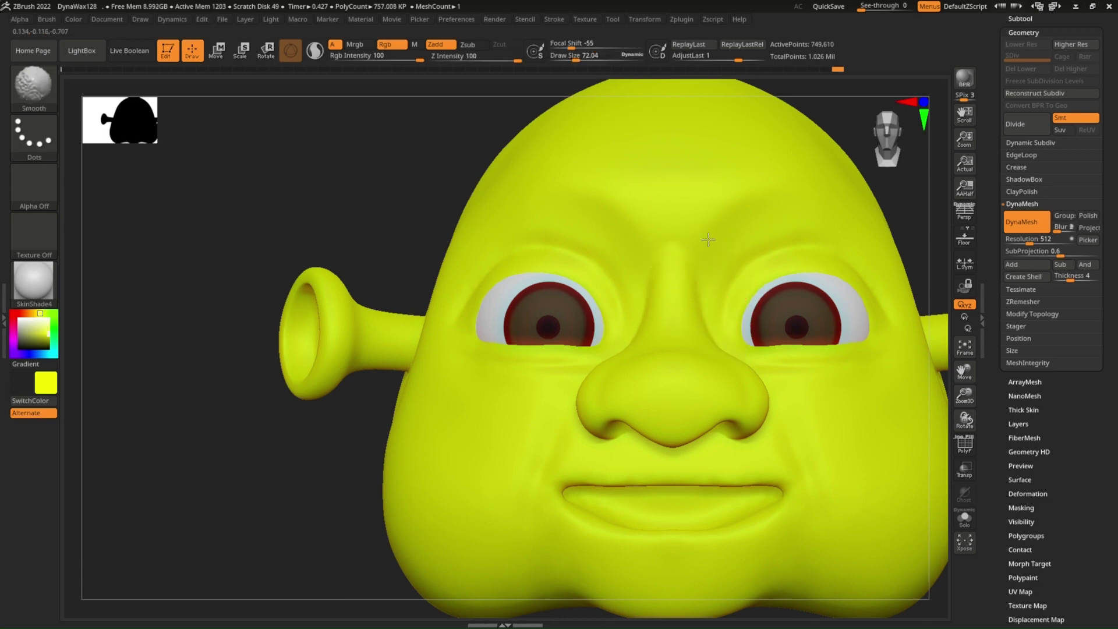
{"action": "mouse_move", "coordinate": [704, 349]}
{"action": "right_mouse_down", "text": "alt"}
{"action": "mouse_move", "coordinate": [643, 313]}
{"action": "mouse_move", "coordinate": [648, 357]}
{"action": "right_mouse_up", "text": "alt"}
{"action": "right_click_drag", "start_coordinate": [639, 400], "coordinate": [668, 424]}
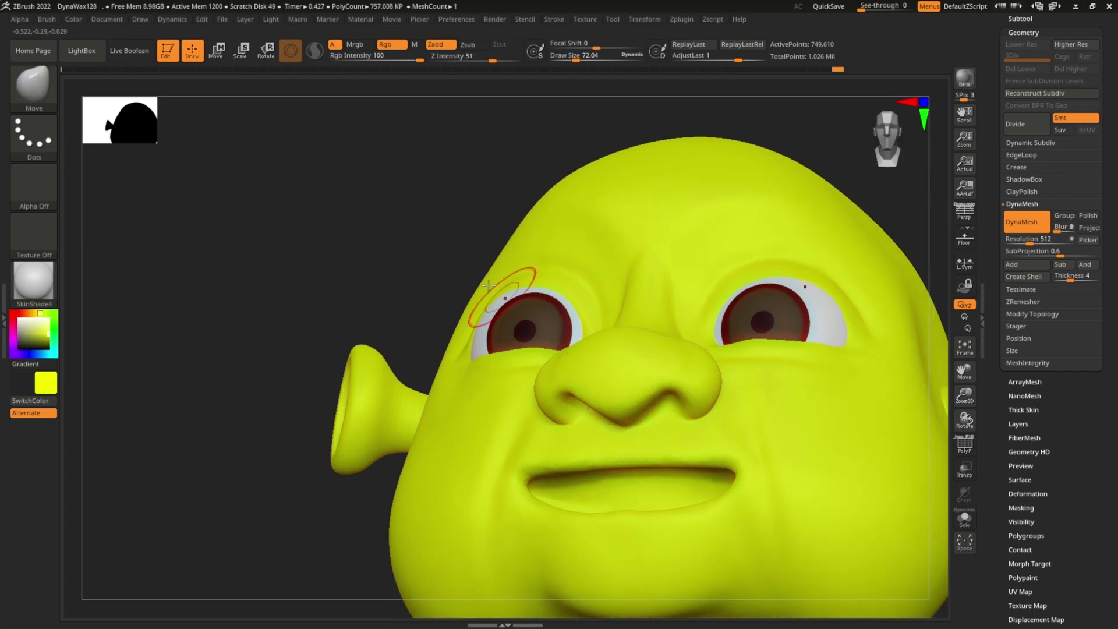
Step: Build up and smooth the nostril crease with a size-29 ClayBuildup brush
{"action": "left_click", "coordinate": [33, 84]}
{"action": "left_click", "coordinate": [585, 149]}
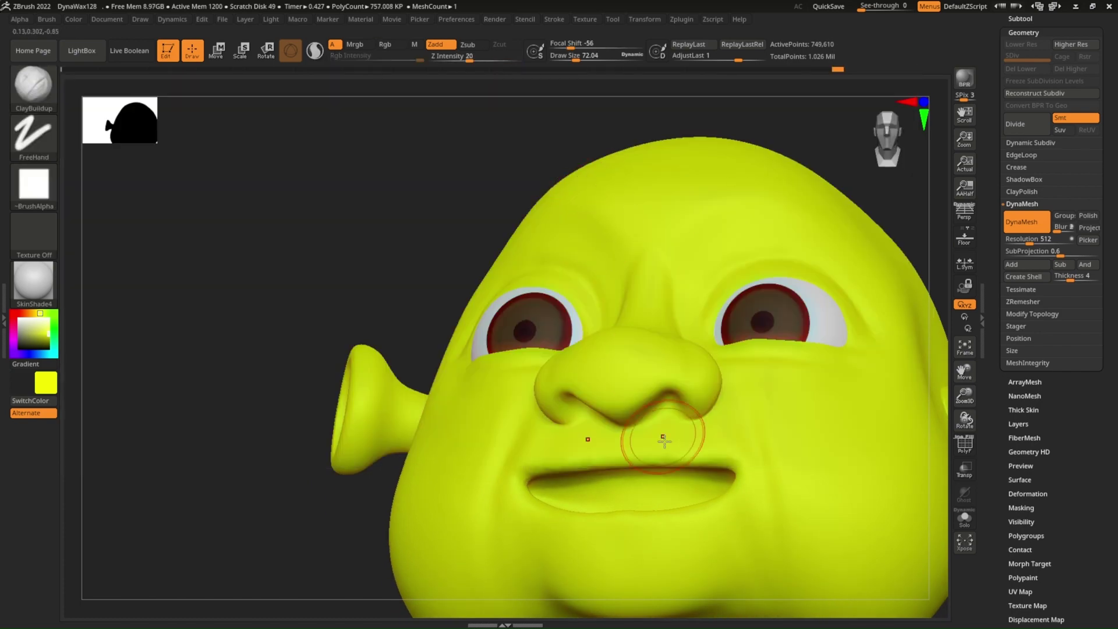
{"action": "key", "text": "s"}
{"action": "left_click_drag", "start_coordinate": [716, 335], "coordinate": [693, 335]}
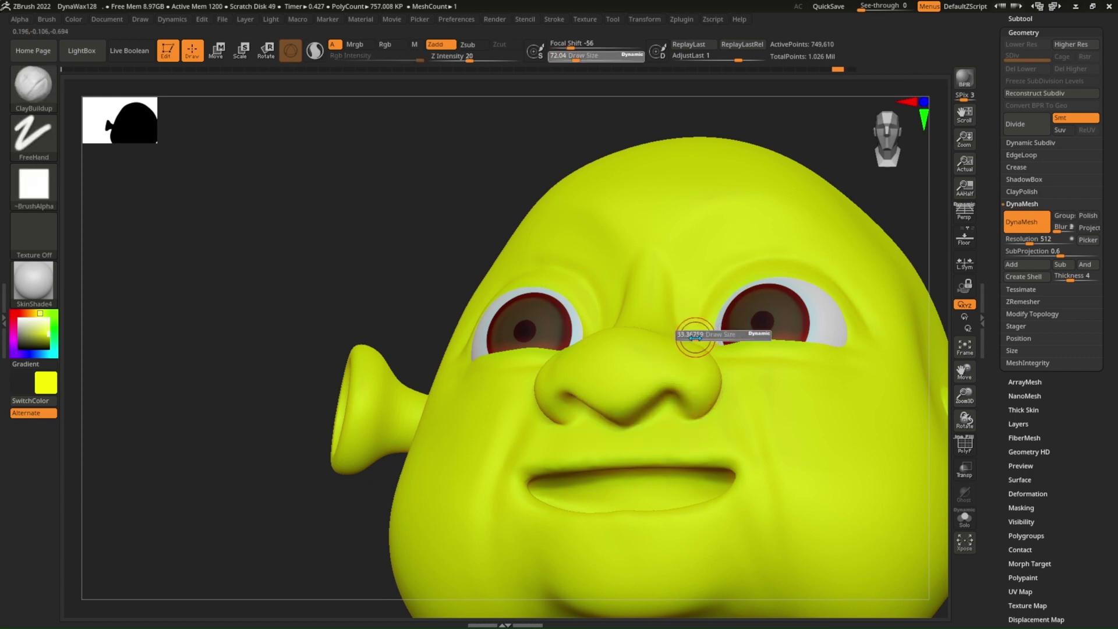
{"action": "right_click_drag", "start_coordinate": [692, 335], "coordinate": [656, 424]}
{"action": "left_click_drag", "start_coordinate": [656, 423], "coordinate": [615, 446]}
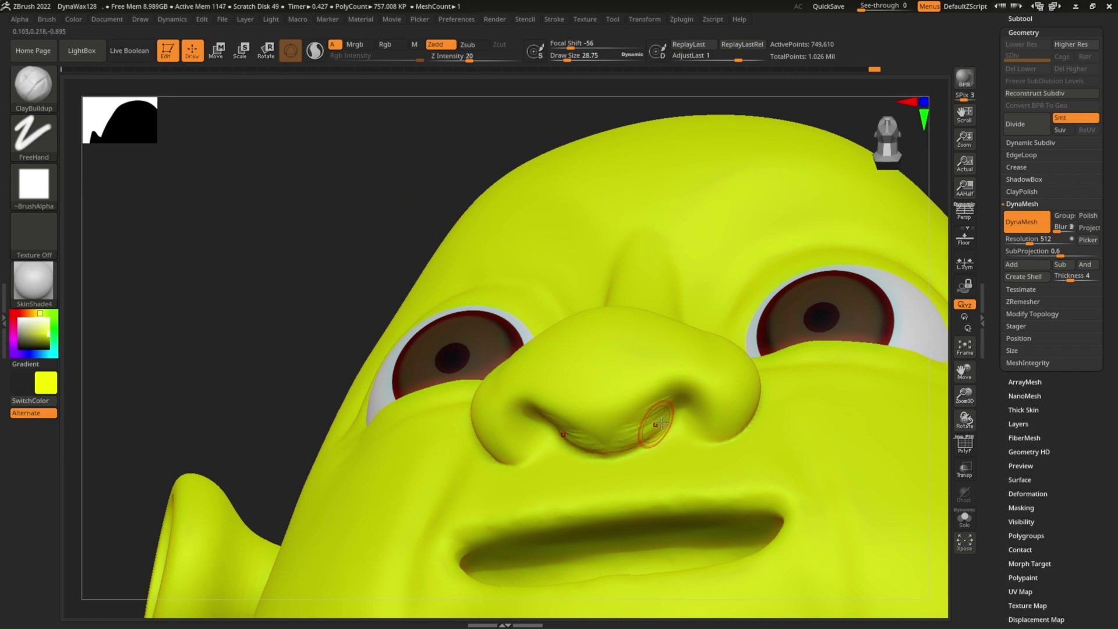
{"action": "left_click_drag", "start_coordinate": [672, 406], "coordinate": [638, 429], "text": "shift"}
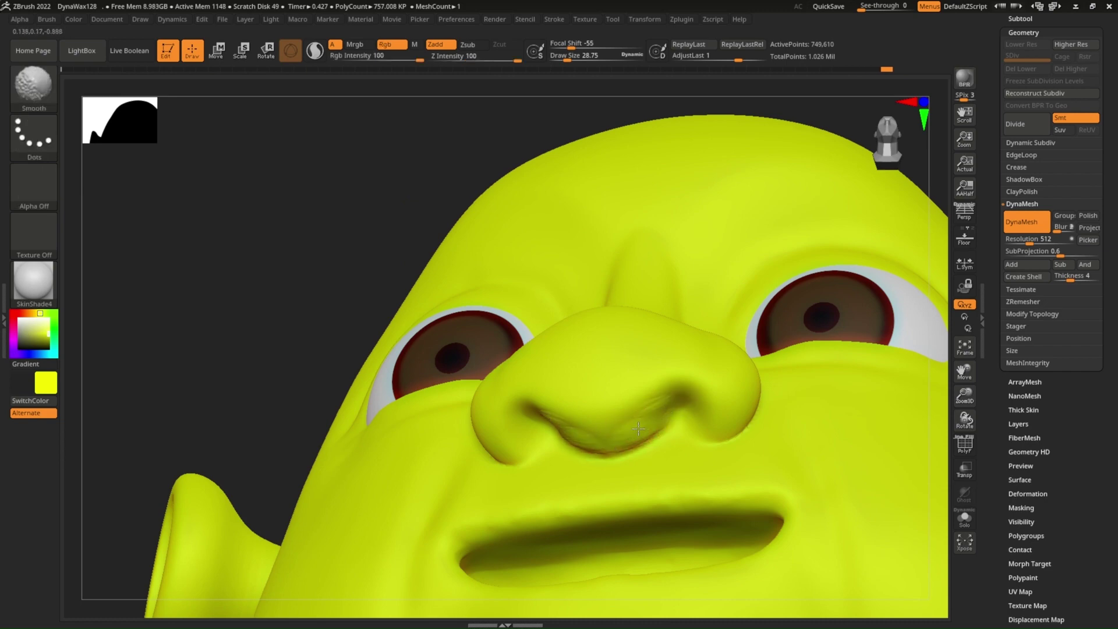
{"action": "right_click_drag", "start_coordinate": [578, 424], "coordinate": [611, 444], "text": "shift"}
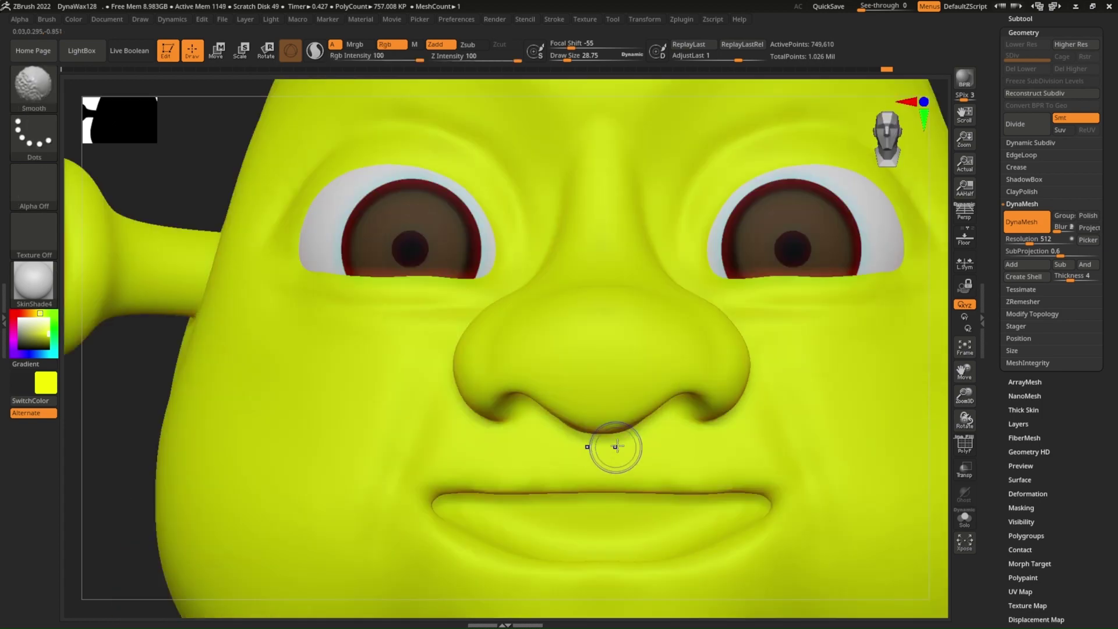
{"action": "left_click_drag", "start_coordinate": [611, 444], "coordinate": [654, 410], "text": "shift"}
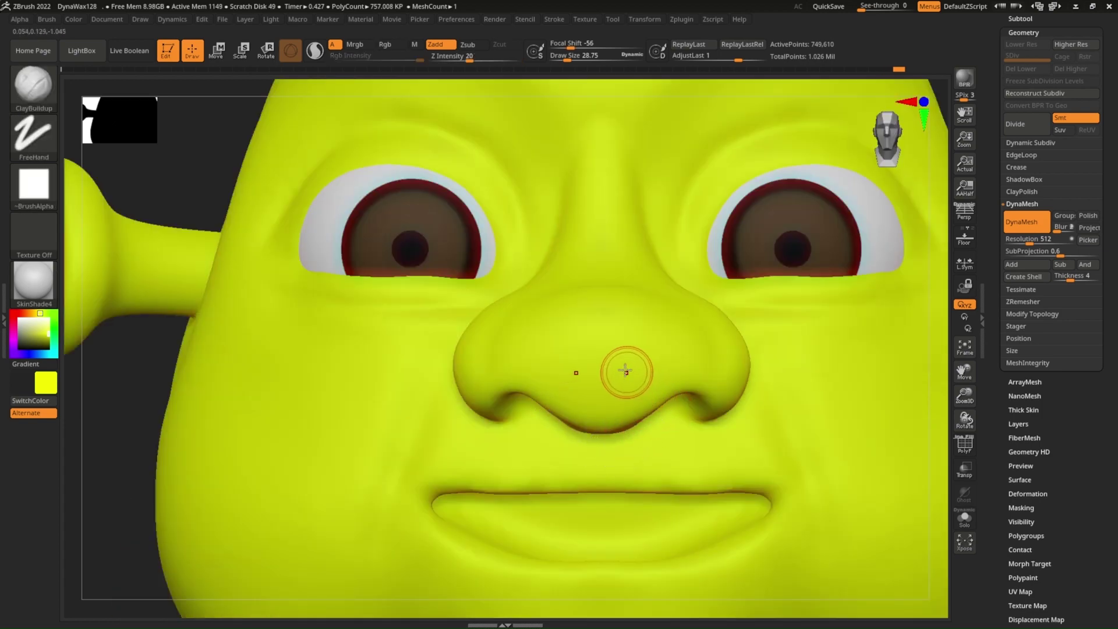
Step: Enlarge the brush to about 55 and build up, then smooth, the nose surface
{"action": "right_click_drag", "start_coordinate": [656, 342], "coordinate": [684, 336]}
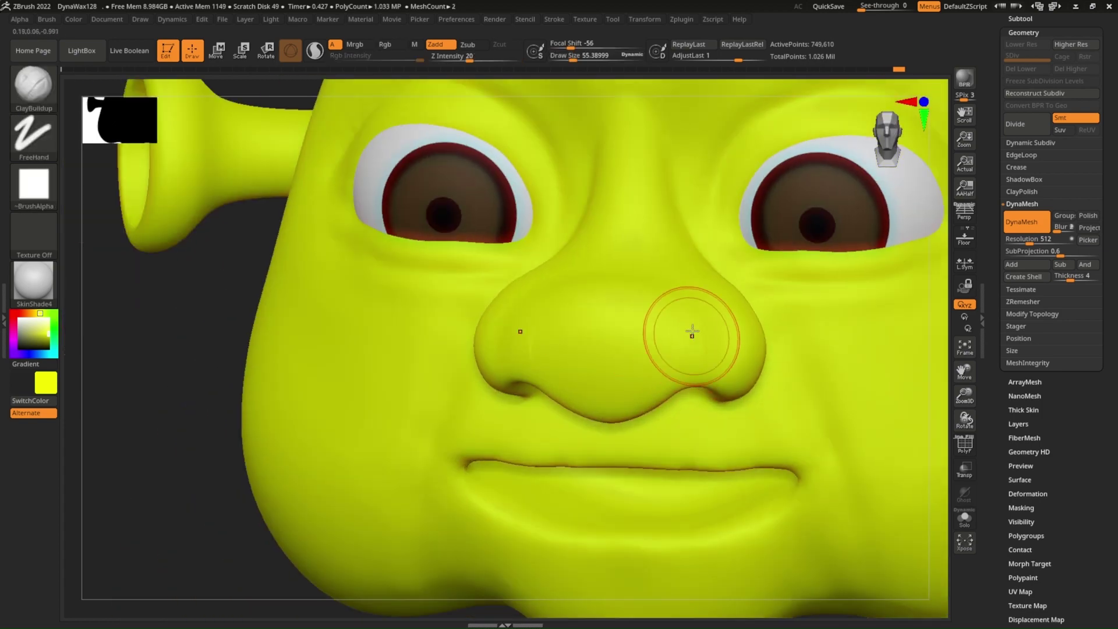
{"action": "left_click_drag", "start_coordinate": [687, 328], "coordinate": [692, 325]}
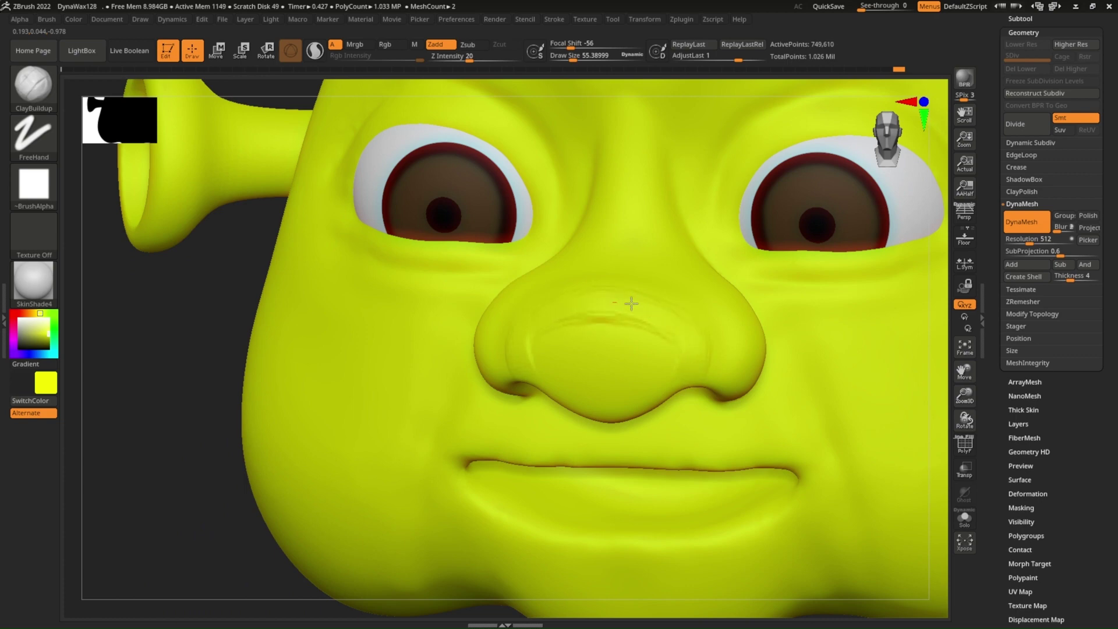
{"action": "left_click_drag", "start_coordinate": [590, 336], "coordinate": [643, 353]}
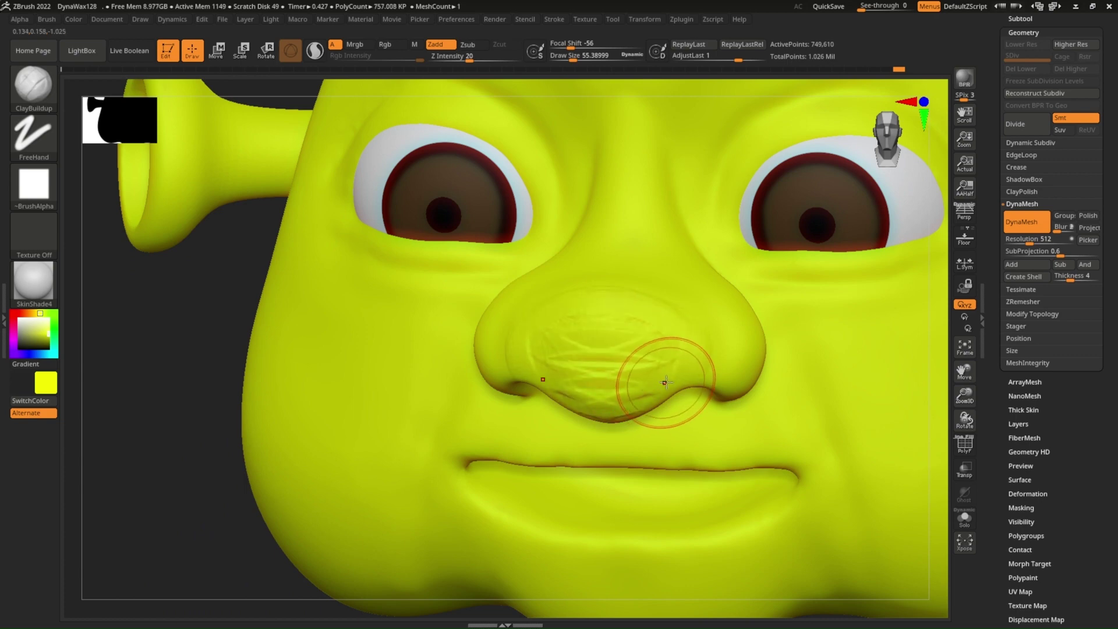
{"action": "key", "text": "shift"}
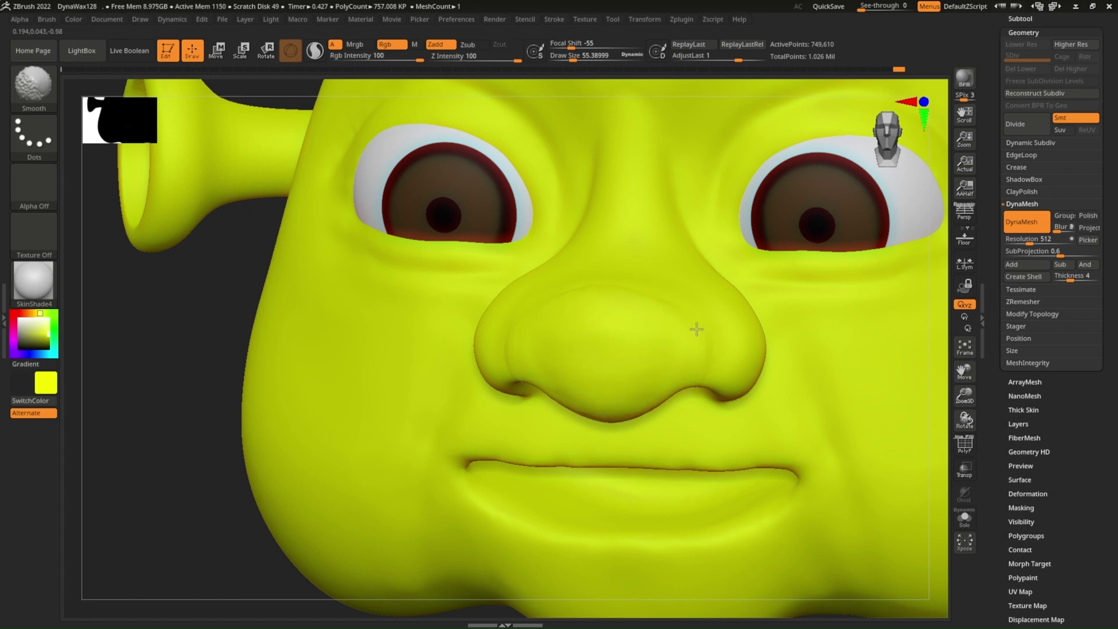
Step: Smooth around the mouth and nose, then mask a rectangular band across the upper lip line
{"action": "mouse_move", "coordinate": [581, 291]}
{"action": "right_mouse_down", "text": "ctrl"}
{"action": "mouse_move", "coordinate": [641, 274]}
{"action": "mouse_move", "coordinate": [643, 242]}
{"action": "right_mouse_up", "text": "ctrl"}
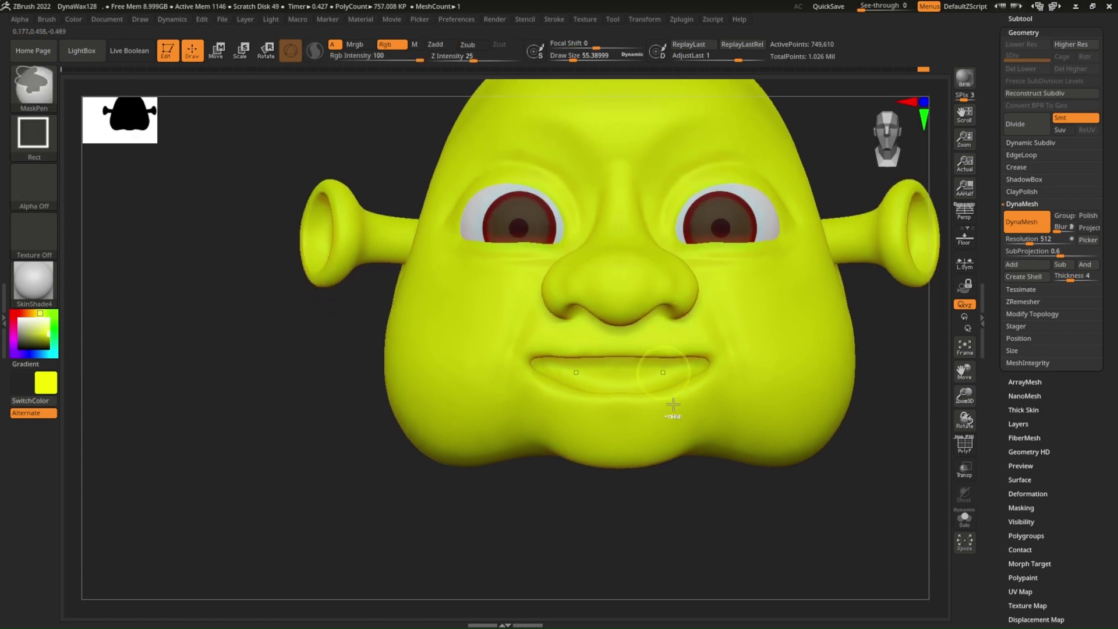
{"action": "right_click_drag", "start_coordinate": [673, 404], "coordinate": [674, 345], "text": "ctrl"}
{"action": "key", "text": "shift"}
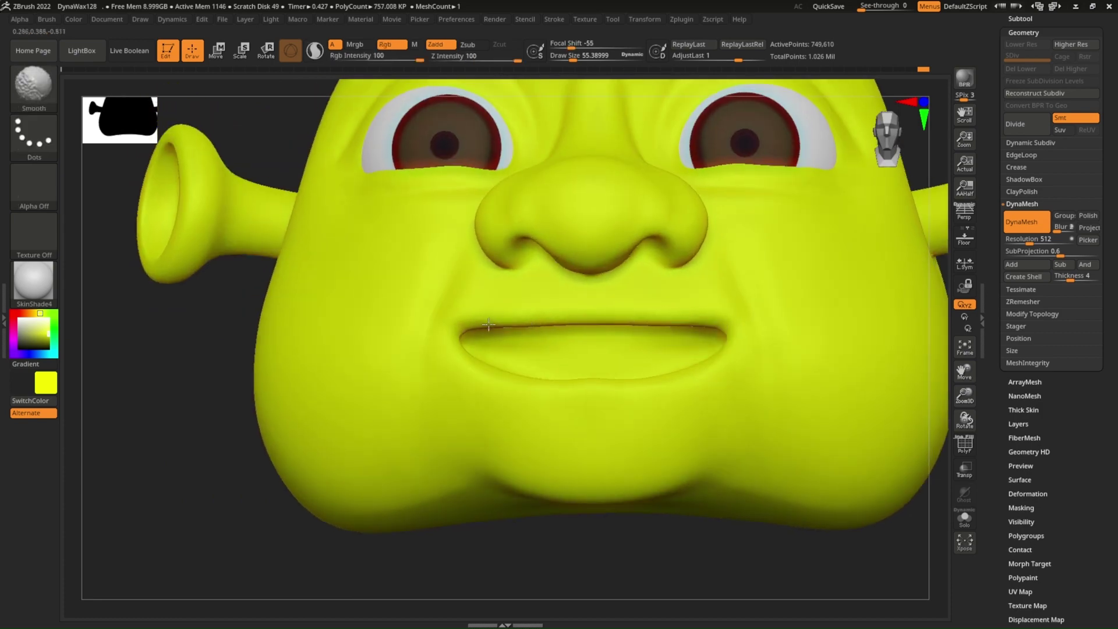
{"action": "right_click_drag", "start_coordinate": [512, 337], "coordinate": [536, 387]}
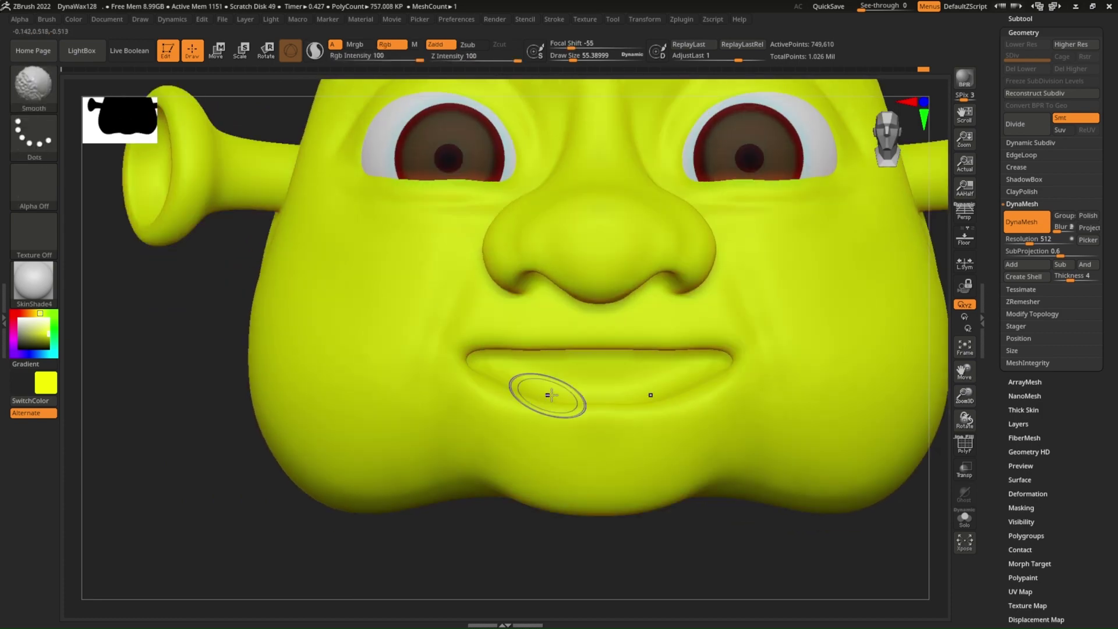
{"action": "left_click_drag", "start_coordinate": [817, 330], "coordinate": [381, 356], "text": "ctrl"}
Step: Pull the unmasked lower lip down and fuller with the Move brush, then clear the mask
{"action": "left_click", "coordinate": [33, 86]}
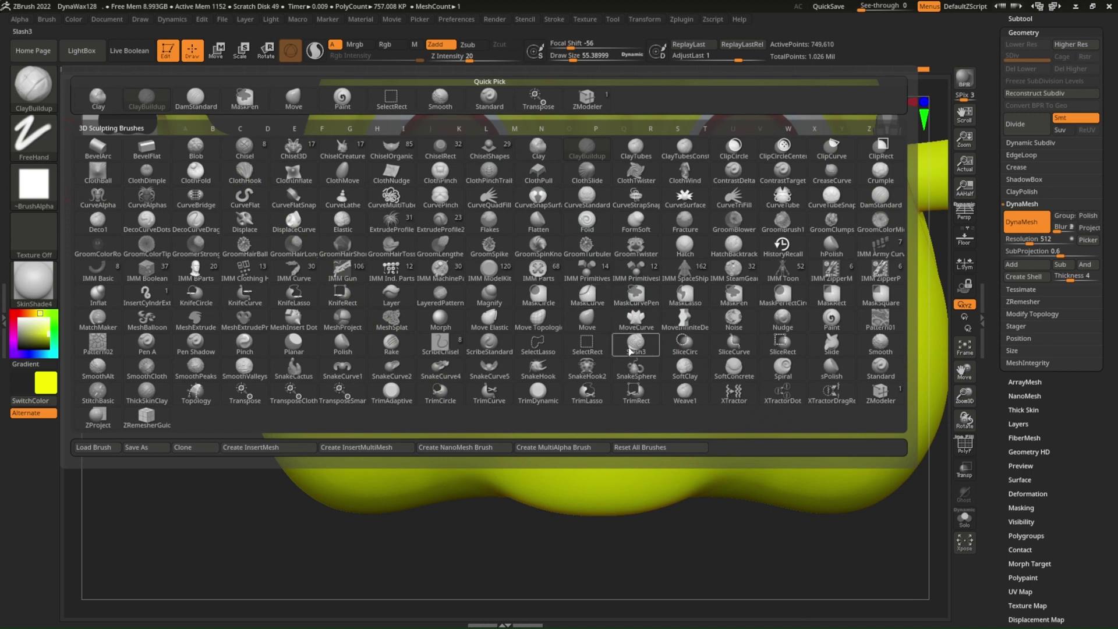
{"action": "left_click", "coordinate": [587, 319]}
{"action": "left_click_drag", "start_coordinate": [592, 348], "coordinate": [592, 416]}
{"action": "left_click_drag", "start_coordinate": [462, 399], "coordinate": [465, 365]}
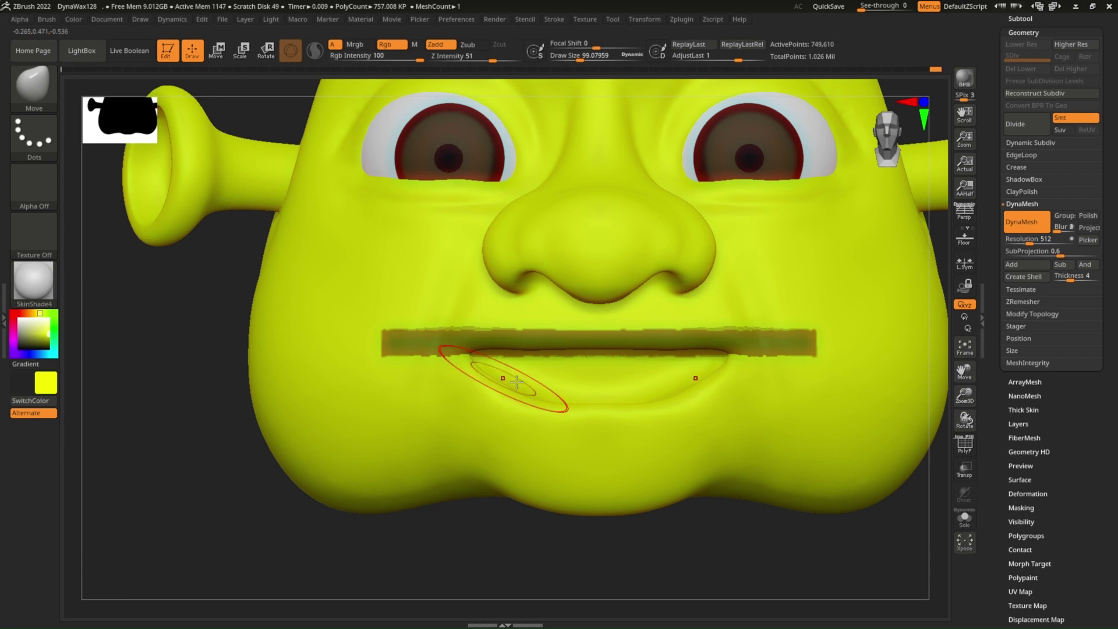
{"action": "left_click_drag", "start_coordinate": [584, 402], "coordinate": [603, 412]}
{"action": "key", "text": "s"}
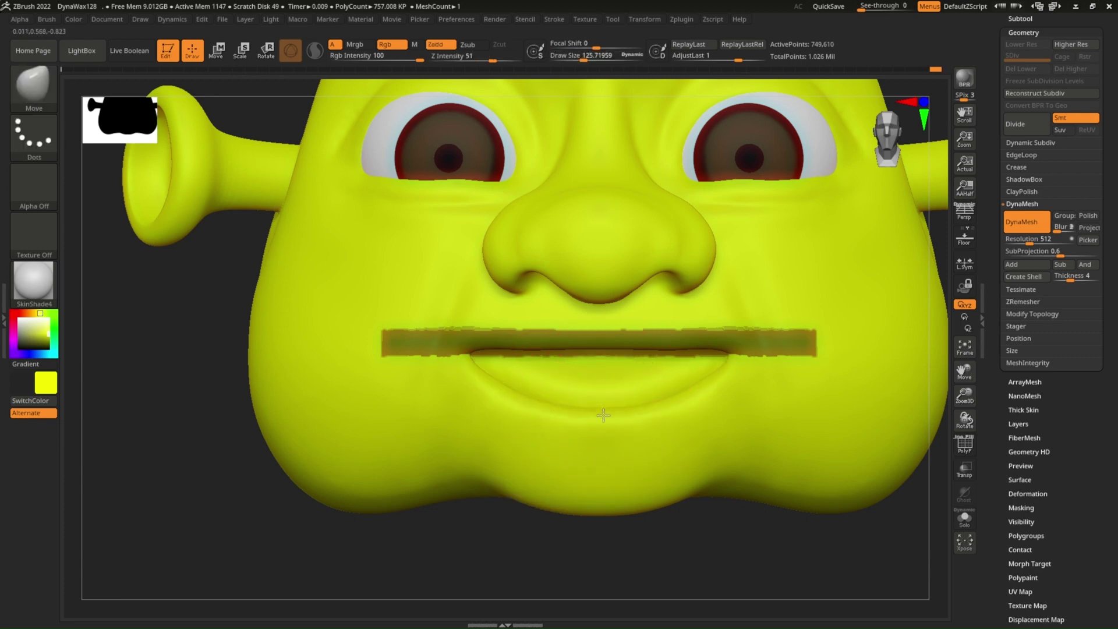
{"action": "right_click_drag", "start_coordinate": [604, 416], "coordinate": [598, 462], "text": "alt"}
{"action": "left_click", "coordinate": [599, 465], "text": "ctrl"}
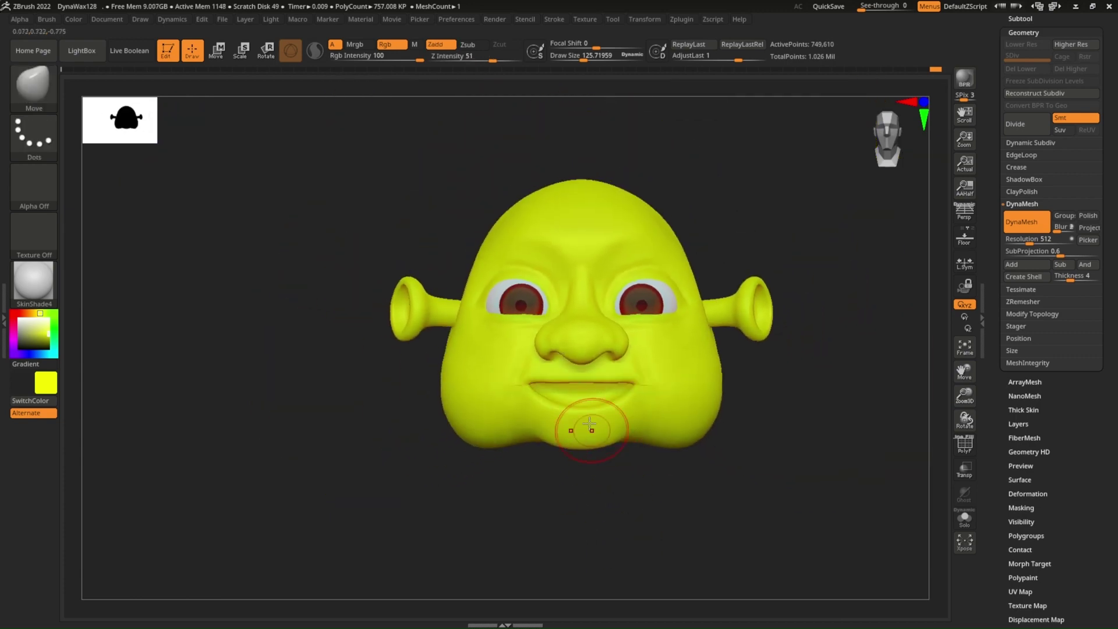
Step: Orbit to a side view and smooth the ear rim with a smaller brush
{"action": "mouse_move", "coordinate": [509, 350]}
{"action": "right_mouse_down"}
{"action": "mouse_move", "coordinate": [541, 345]}
{"action": "mouse_move", "coordinate": [531, 399]}
{"action": "right_mouse_up"}
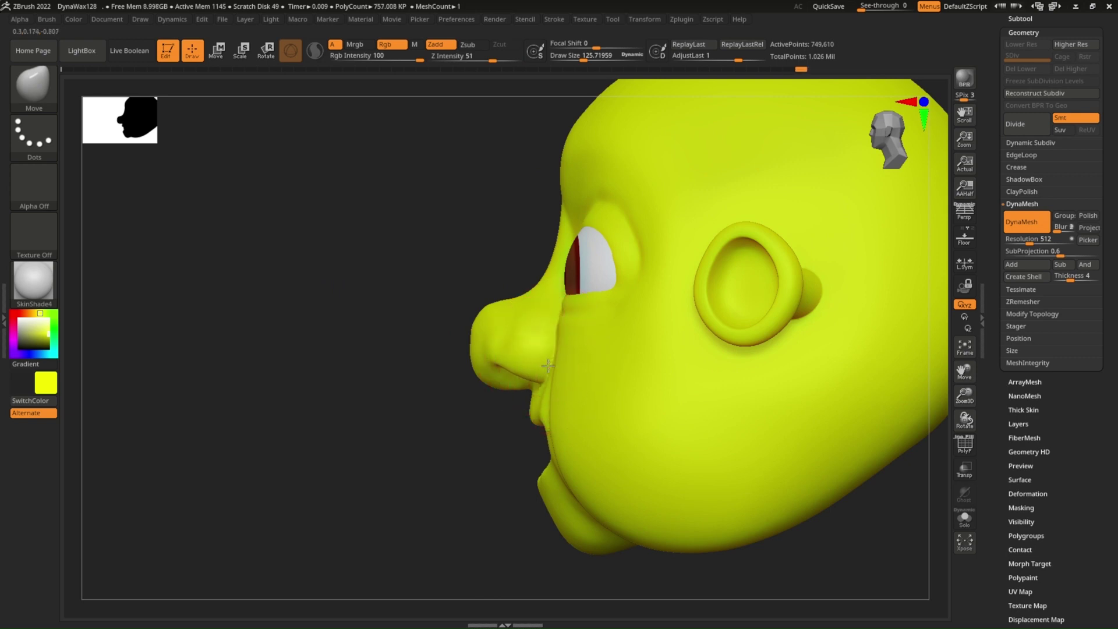
{"action": "right_click_drag", "start_coordinate": [554, 365], "coordinate": [539, 355]}
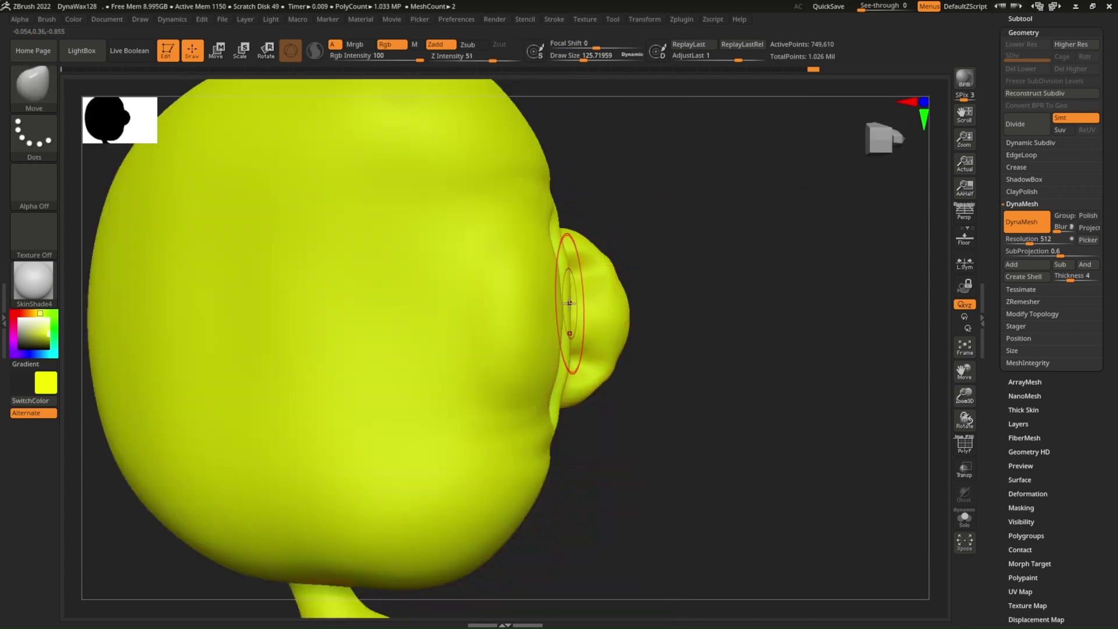
{"action": "mouse_move", "coordinate": [569, 338]}
{"action": "left_mouse_down", "text": "shift"}
{"action": "mouse_move", "coordinate": [561, 235]}
{"action": "mouse_move", "coordinate": [562, 288]}
{"action": "left_mouse_up", "text": "shift"}
{"action": "key", "text": "s"}
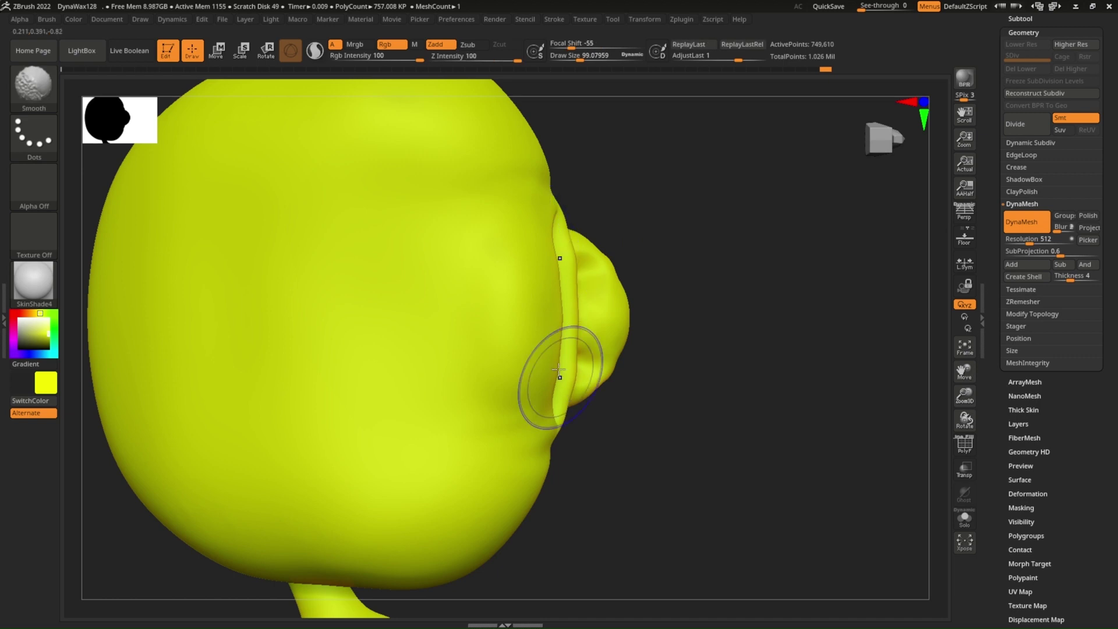
{"action": "left_click_drag", "start_coordinate": [550, 373], "coordinate": [556, 291], "text": "shift"}
{"action": "mouse_move", "coordinate": [524, 349]}
{"action": "right_mouse_down"}
{"action": "mouse_move", "coordinate": [549, 349]}
{"action": "mouse_move", "coordinate": [474, 349]}
{"action": "mouse_move", "coordinate": [487, 268]}
{"action": "mouse_move", "coordinate": [528, 260]}
{"action": "mouse_move", "coordinate": [511, 291]}
{"action": "mouse_move", "coordinate": [586, 307]}
{"action": "right_mouse_up"}
Step: With a large brush, round off the back of the skull and smooth the jaw
{"action": "key", "text": "f"}
{"action": "key", "text": "s"}
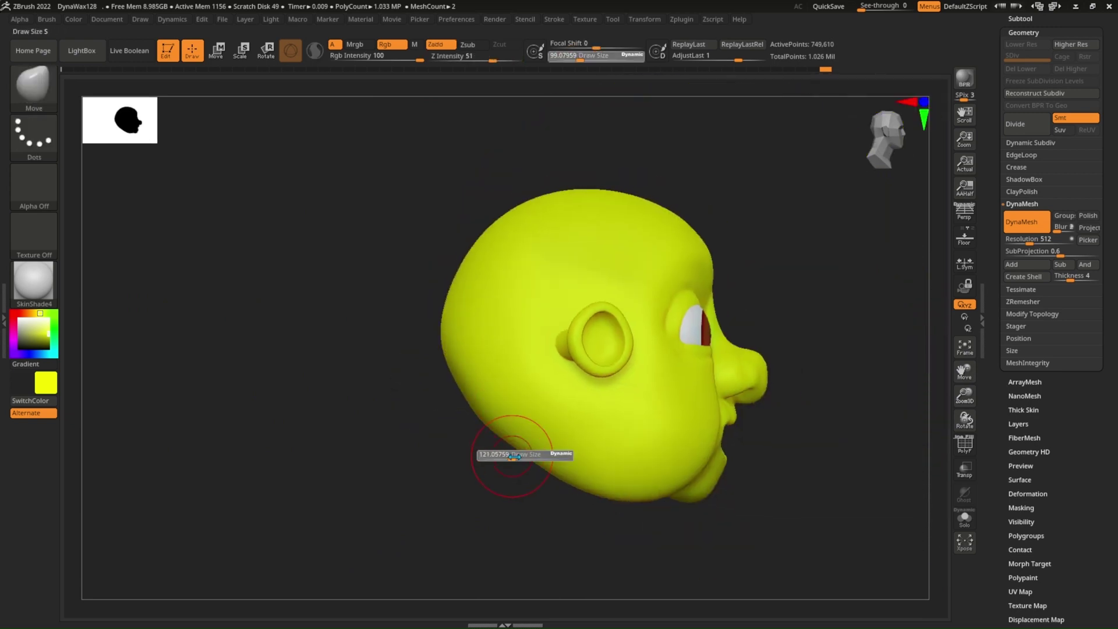
{"action": "left_click_drag", "start_coordinate": [515, 459], "coordinate": [562, 474]}
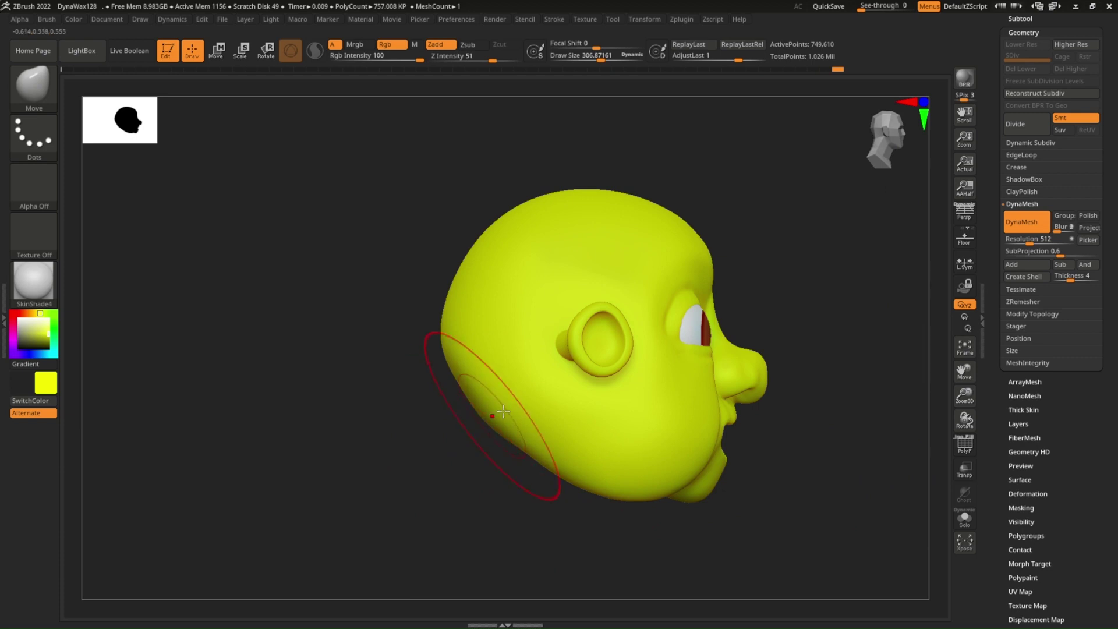
{"action": "right_click_drag", "start_coordinate": [503, 411], "coordinate": [417, 449]}
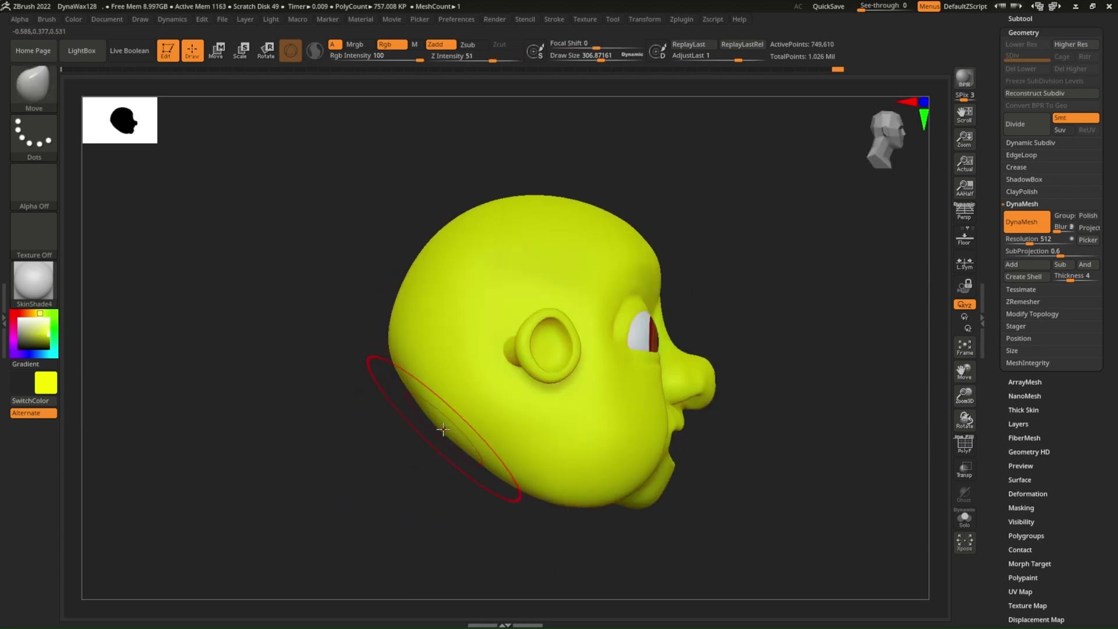
{"action": "left_click_drag", "start_coordinate": [445, 429], "coordinate": [458, 443], "text": "shift"}
{"action": "key", "text": "s"}
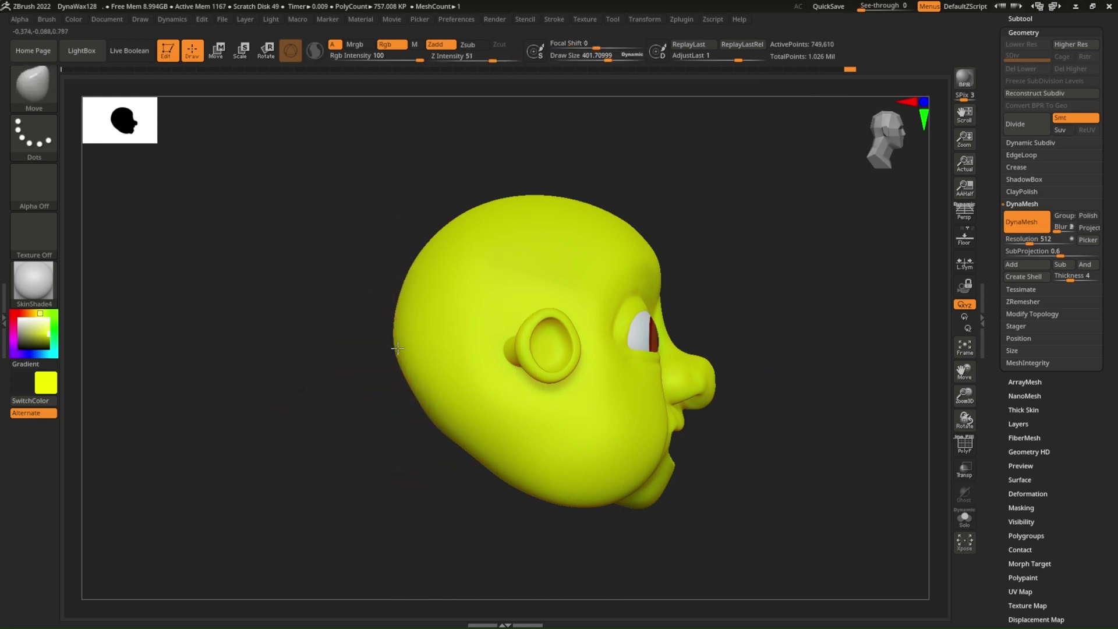
{"action": "key", "text": "shift"}
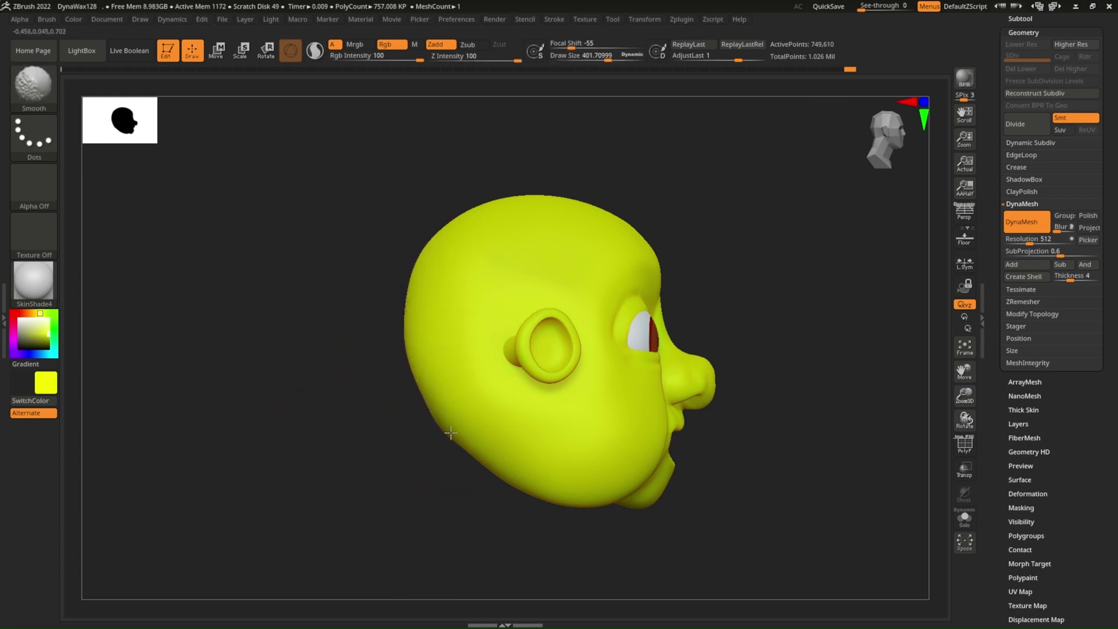
{"action": "right_click_drag", "start_coordinate": [450, 432], "coordinate": [448, 437]}
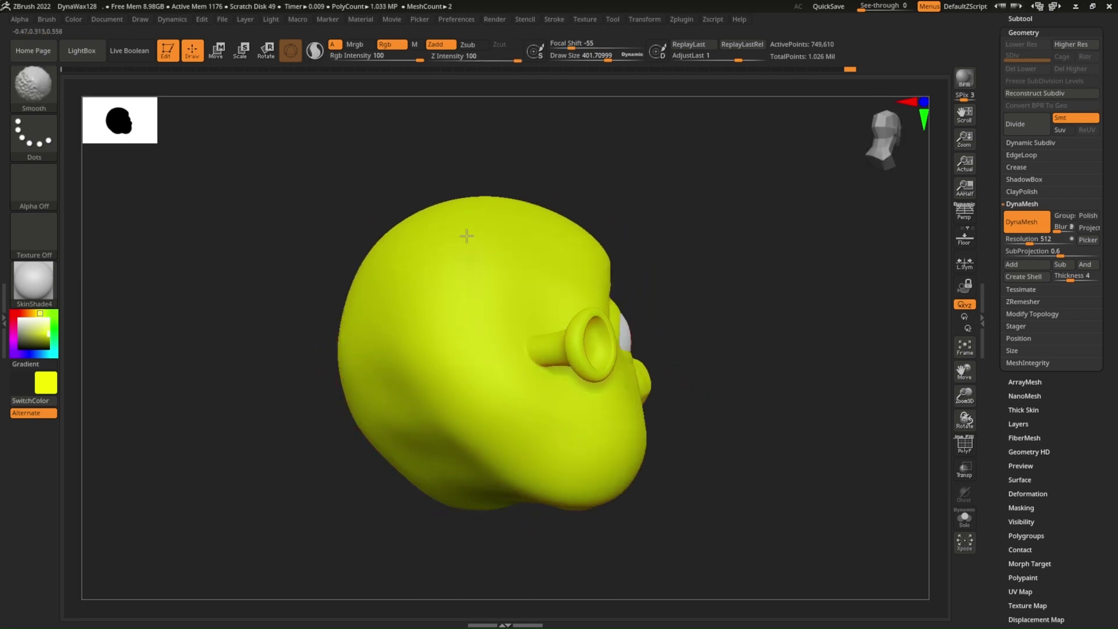
{"action": "right_click_drag", "start_coordinate": [466, 236], "coordinate": [498, 226]}
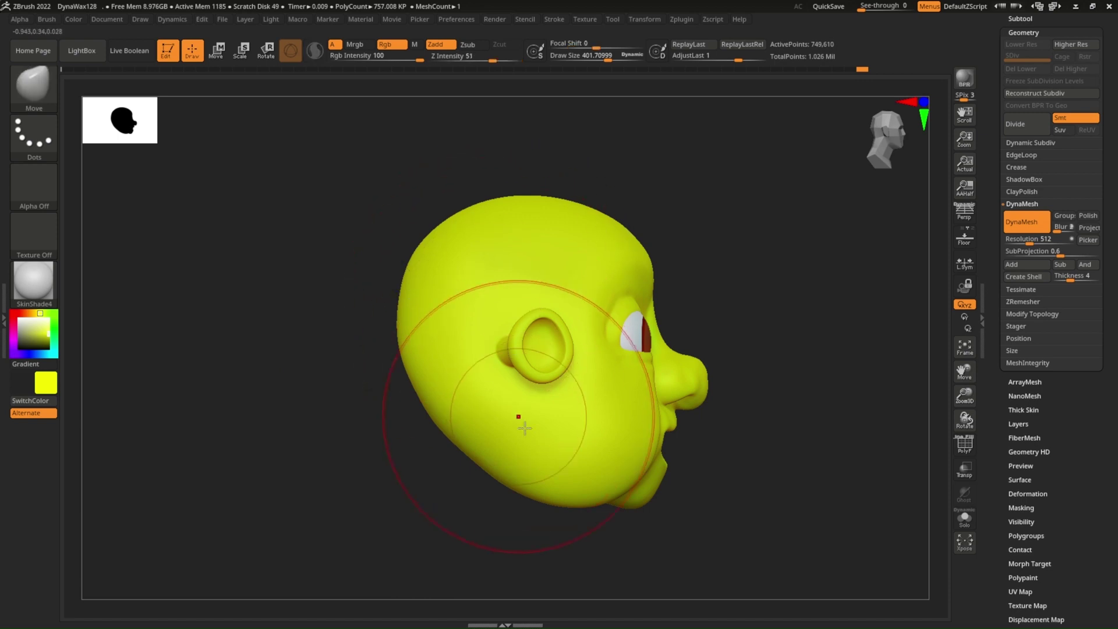
{"action": "mouse_move", "coordinate": [522, 439]}
{"action": "right_mouse_down"}
{"action": "mouse_move", "coordinate": [467, 436]}
{"action": "mouse_move", "coordinate": [544, 387]}
{"action": "right_mouse_up"}
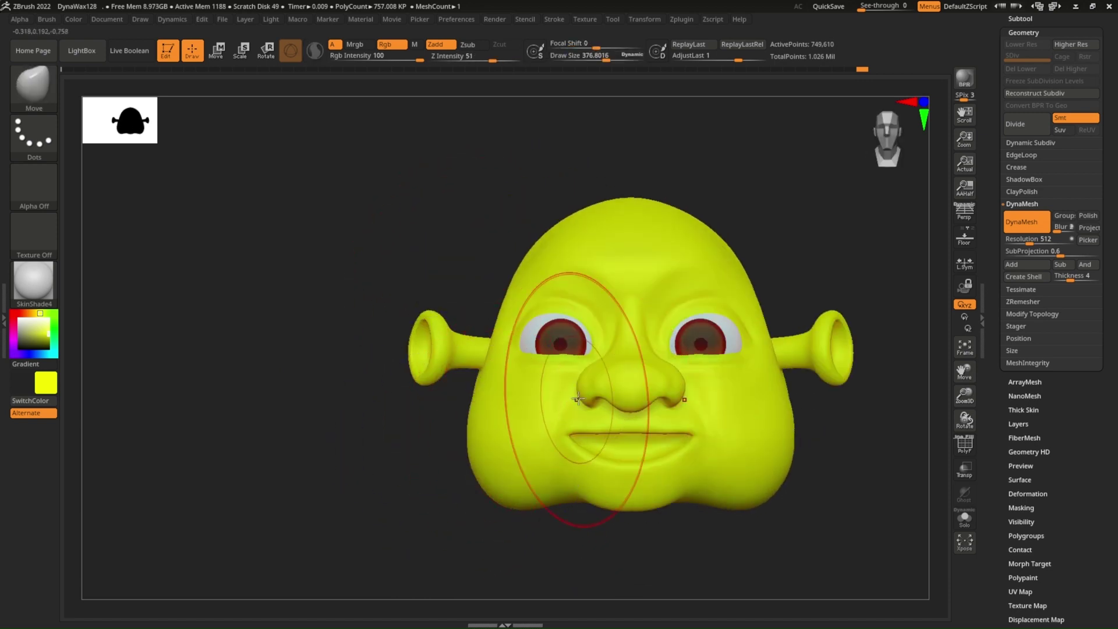
{"action": "key", "text": "s"}
{"action": "mouse_move", "coordinate": [540, 290]}
{"action": "right_mouse_down", "text": "alt"}
{"action": "mouse_move", "coordinate": [501, 264]}
{"action": "mouse_move", "coordinate": [561, 361]}
{"action": "mouse_move", "coordinate": [437, 337]}
{"action": "right_mouse_up", "text": "alt"}
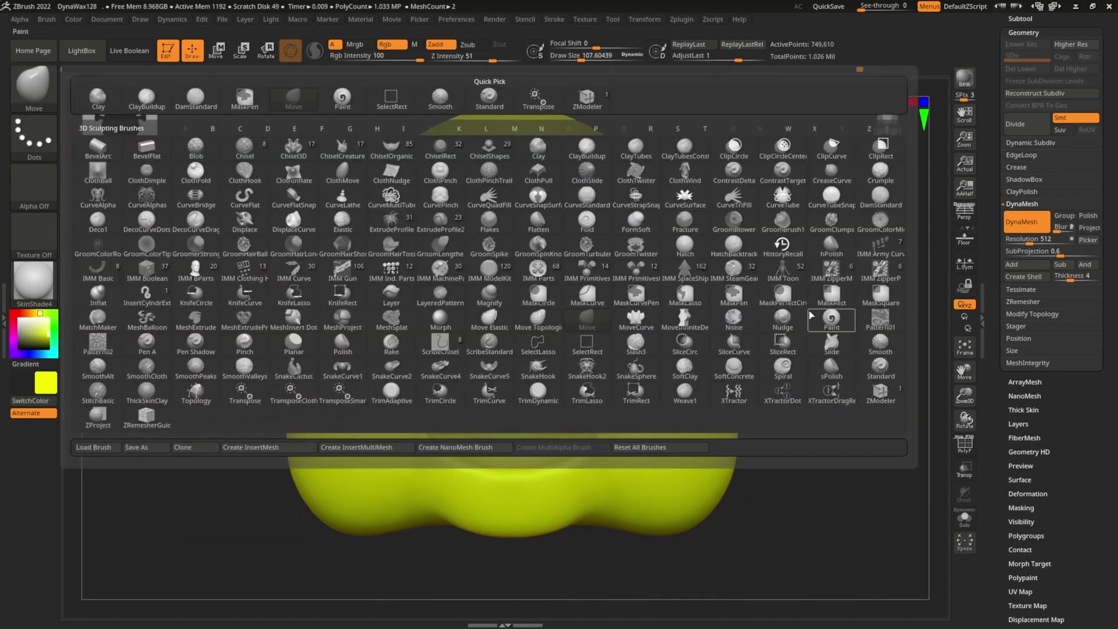
Step: Switch to painting colour and pick a muted olive yellow-green for the head
{"action": "left_click", "coordinate": [832, 322]}
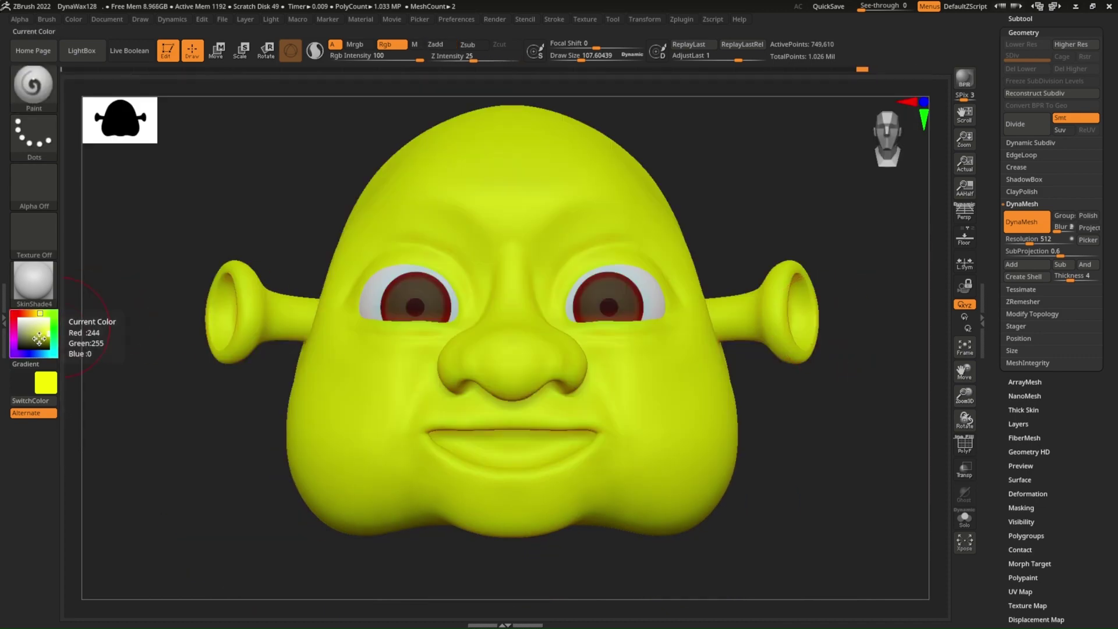
{"action": "mouse_move", "coordinate": [31, 318]}
{"action": "left_mouse_down"}
{"action": "mouse_move", "coordinate": [35, 339]}
{"action": "mouse_move", "coordinate": [44, 317]}
{"action": "mouse_move", "coordinate": [41, 330]}
{"action": "left_mouse_up"}
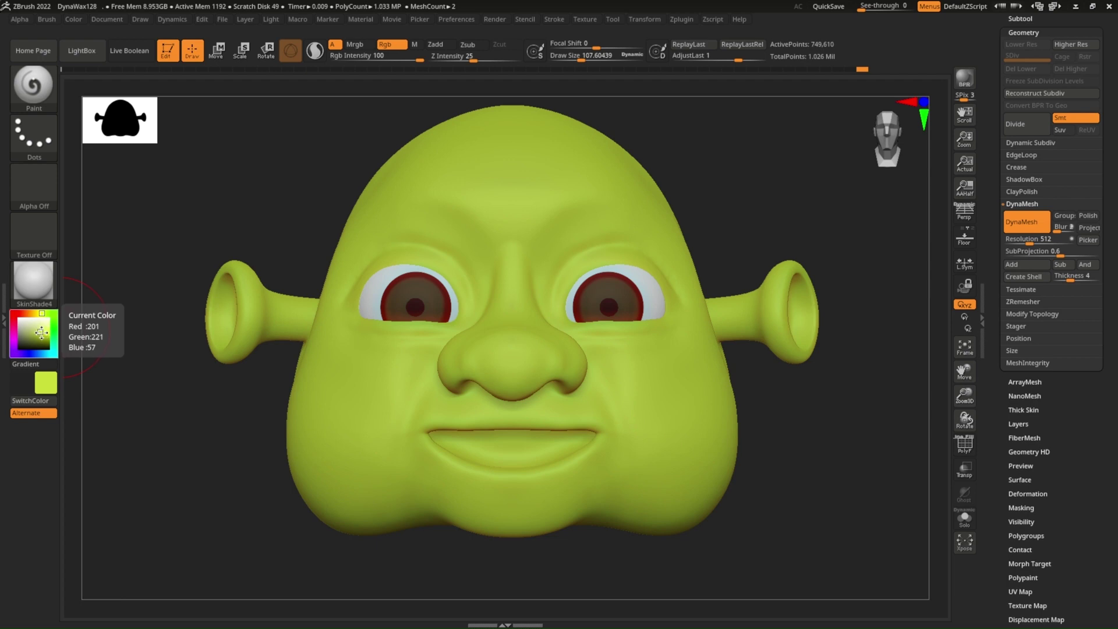
{"action": "left_click", "coordinate": [74, 20]}
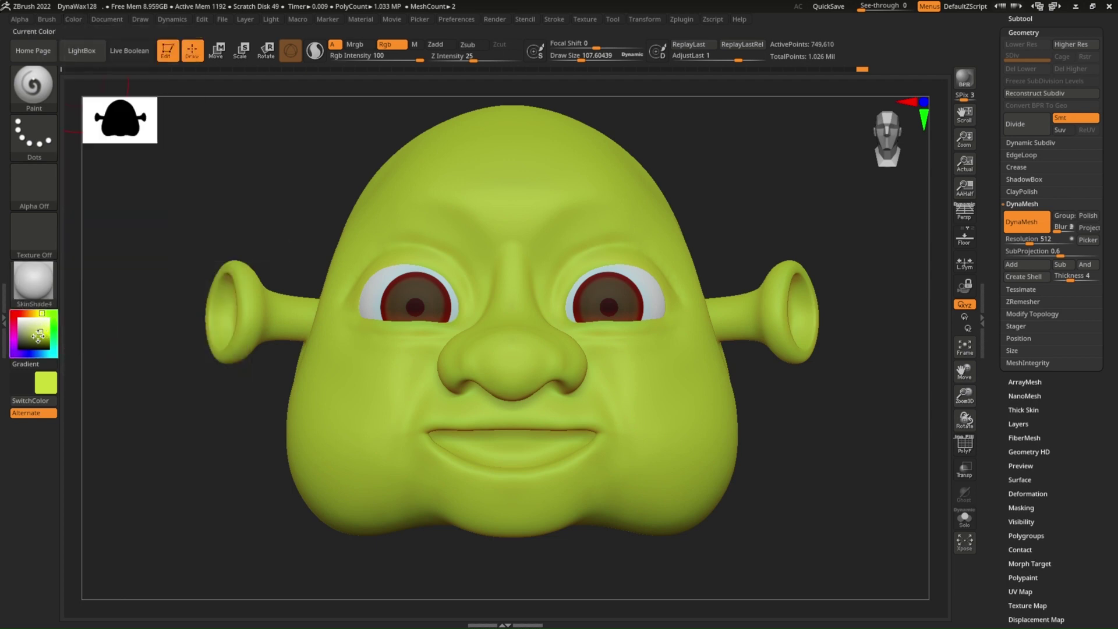
{"action": "left_click_drag", "start_coordinate": [37, 335], "coordinate": [39, 341]}
Step: Shrink the brush and darken and smooth the creases around the nostrils
{"action": "key", "text": "s"}
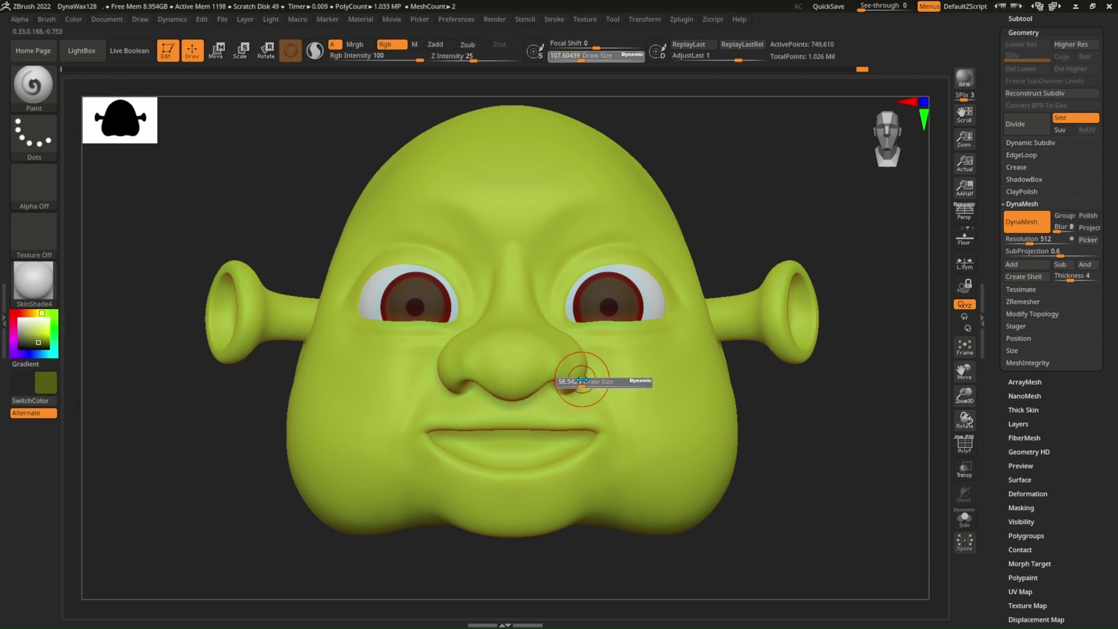
{"action": "mouse_move", "coordinate": [583, 378]}
{"action": "left_mouse_down"}
{"action": "mouse_move", "coordinate": [559, 378]}
{"action": "mouse_move", "coordinate": [557, 393]}
{"action": "mouse_move", "coordinate": [582, 361]}
{"action": "left_mouse_up"}
{"action": "key", "text": "s"}
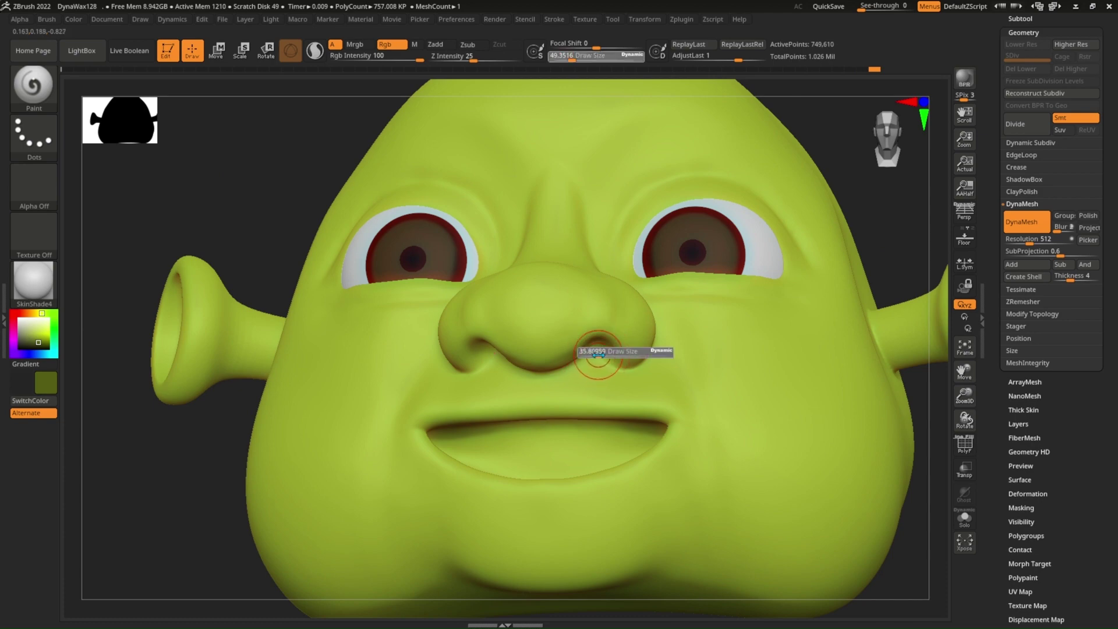
{"action": "right_click_drag", "start_coordinate": [600, 372], "coordinate": [600, 337]}
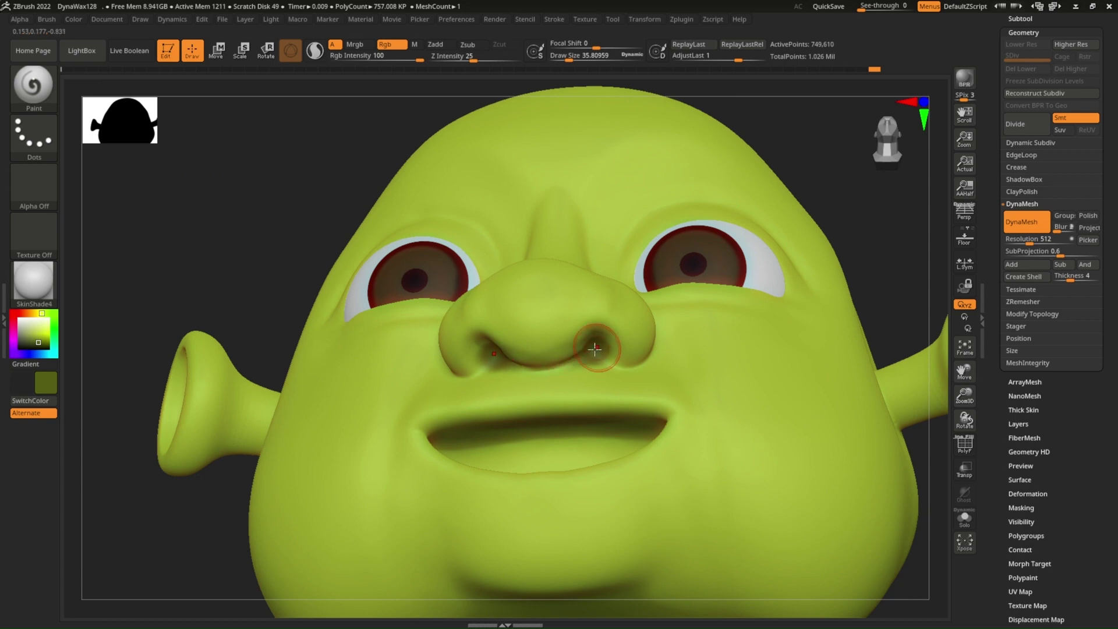
{"action": "key", "text": "shift"}
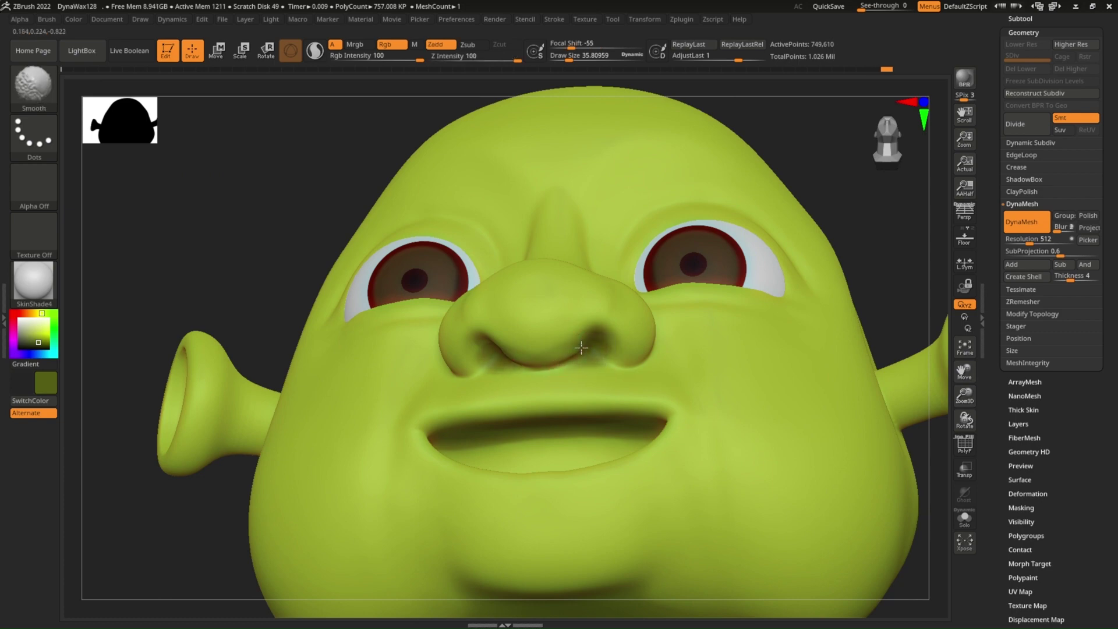
{"action": "mouse_move", "coordinate": [581, 347]}
{"action": "right_mouse_down", "text": "shift"}
{"action": "mouse_move", "coordinate": [588, 419]}
{"action": "mouse_move", "coordinate": [614, 364]}
{"action": "mouse_move", "coordinate": [548, 299]}
{"action": "right_mouse_up", "text": "shift"}
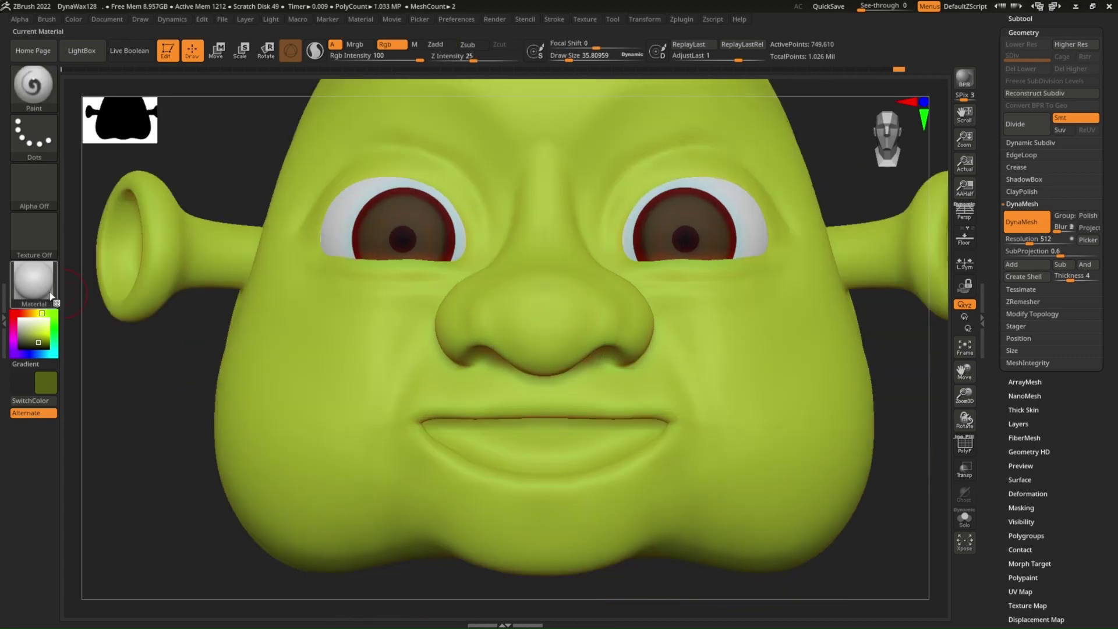
Step: Darken the inner ear cavity with an enlarged Paint brush
{"action": "key", "text": "f"}
{"action": "right_click_drag", "start_coordinate": [623, 324], "coordinate": [561, 332]}
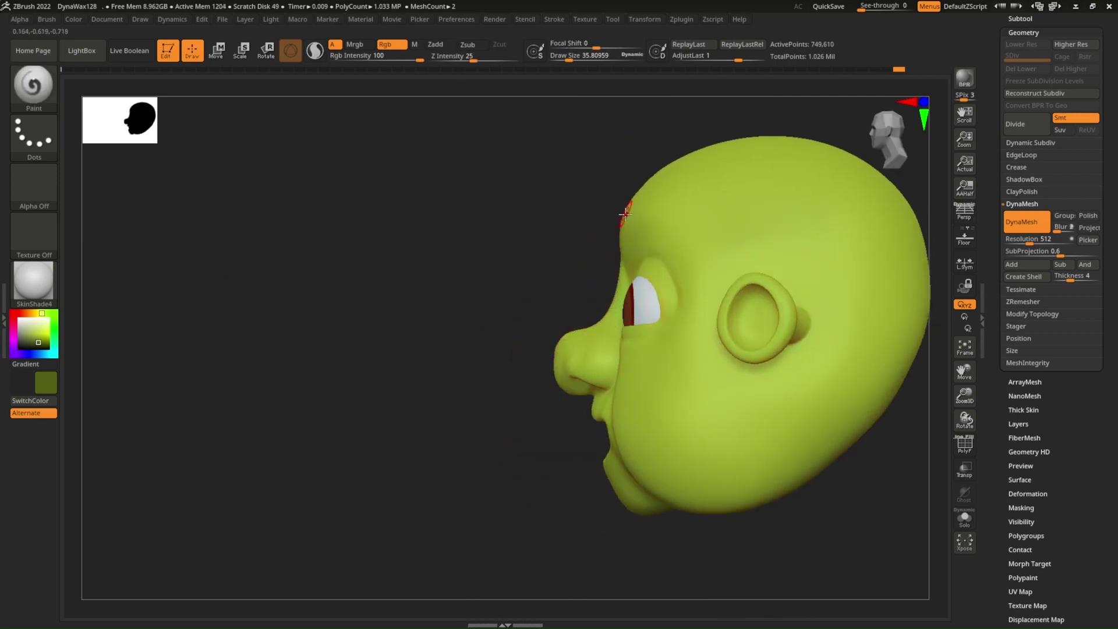
{"action": "right_click_drag", "start_coordinate": [590, 233], "coordinate": [573, 281], "text": "alt"}
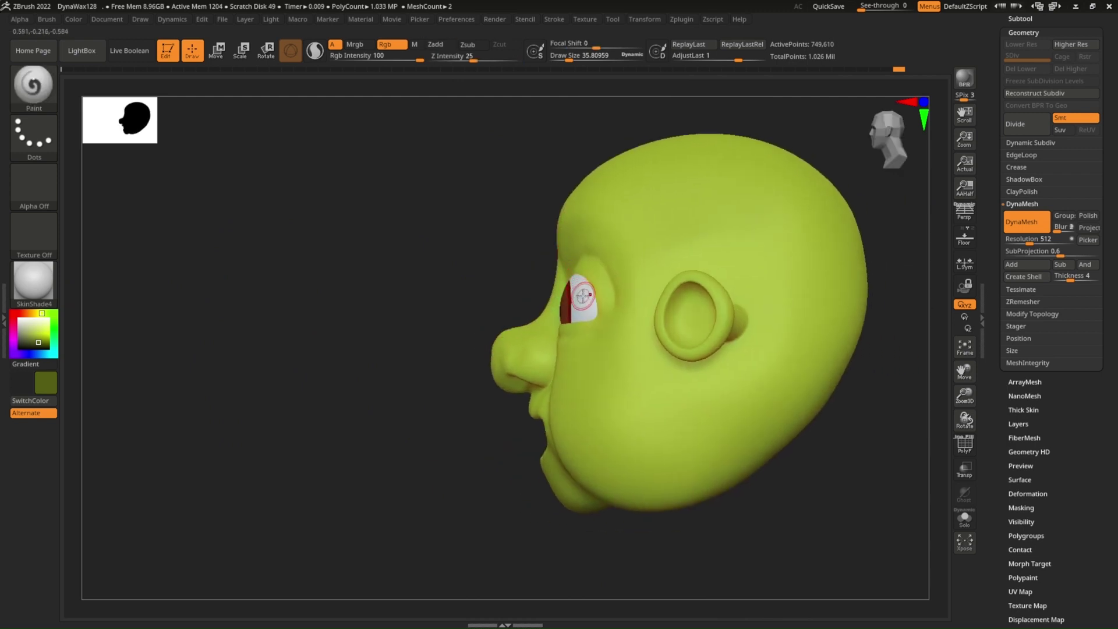
{"action": "right_click_drag", "start_coordinate": [692, 294], "coordinate": [704, 315], "text": "ctrl"}
{"action": "key", "text": "s"}
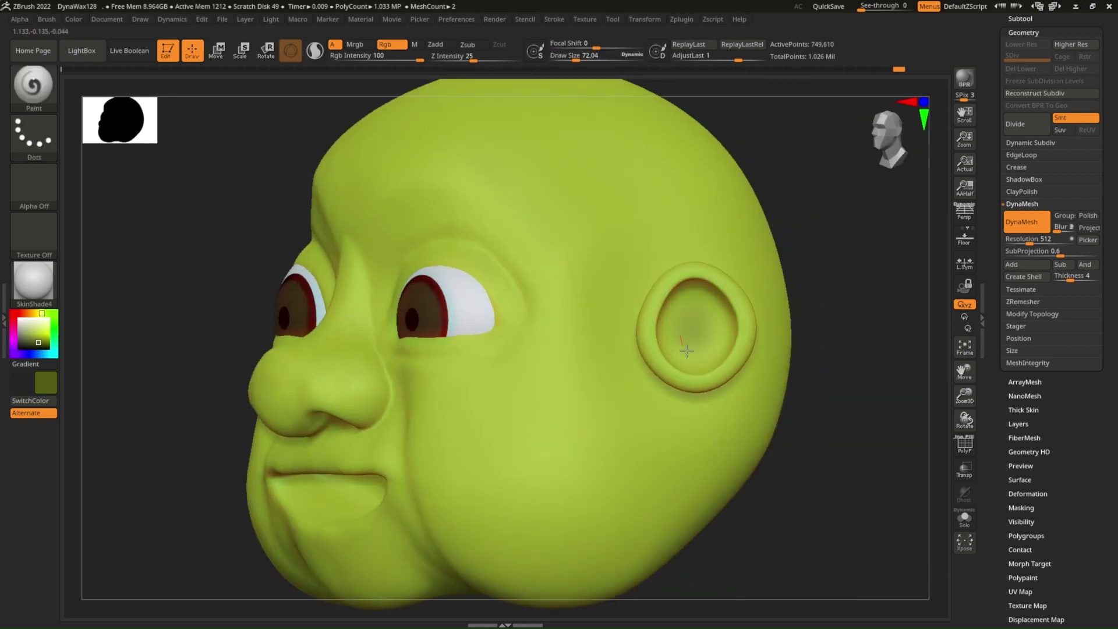
{"action": "mouse_move", "coordinate": [676, 331]}
{"action": "left_mouse_down"}
{"action": "mouse_move", "coordinate": [689, 310]}
{"action": "mouse_move", "coordinate": [705, 337]}
{"action": "mouse_move", "coordinate": [684, 344]}
{"action": "mouse_move", "coordinate": [697, 340]}
{"action": "mouse_move", "coordinate": [669, 324]}
{"action": "left_mouse_up"}
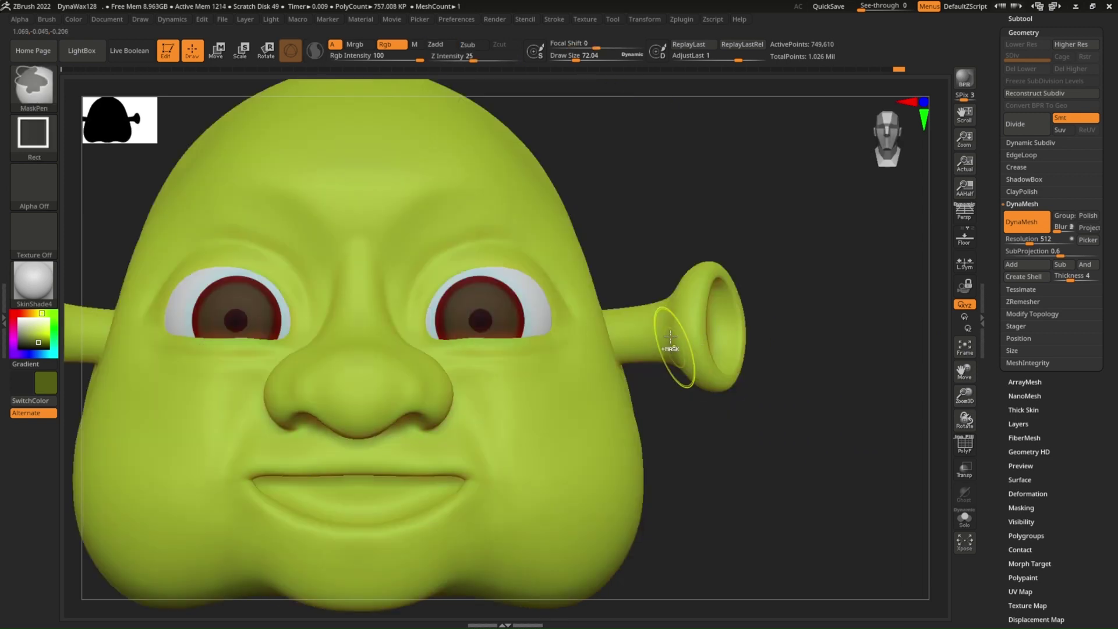
Step: Pick a near-black colour and paint the front of the mouth interior
{"action": "left_click_drag", "start_coordinate": [582, 407], "coordinate": [597, 383], "text": "alt"}
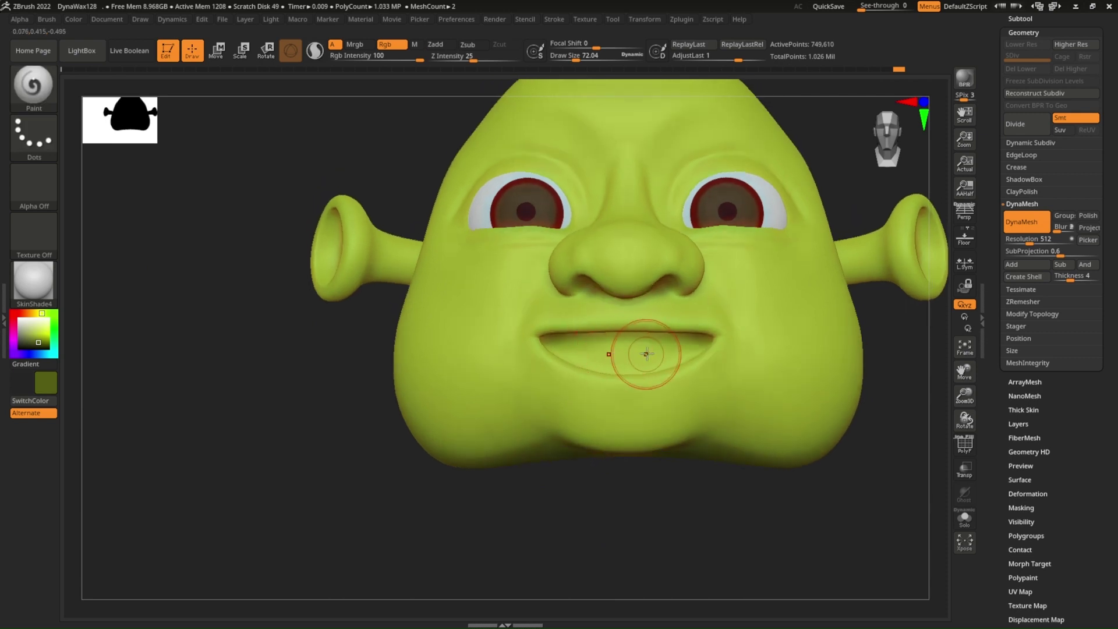
{"action": "mouse_move", "coordinate": [644, 353]}
{"action": "left_mouse_down"}
{"action": "mouse_move", "coordinate": [669, 355]}
{"action": "mouse_move", "coordinate": [570, 361]}
{"action": "mouse_move", "coordinate": [601, 365]}
{"action": "left_mouse_up"}
{"action": "key", "text": "ctrl+z"}
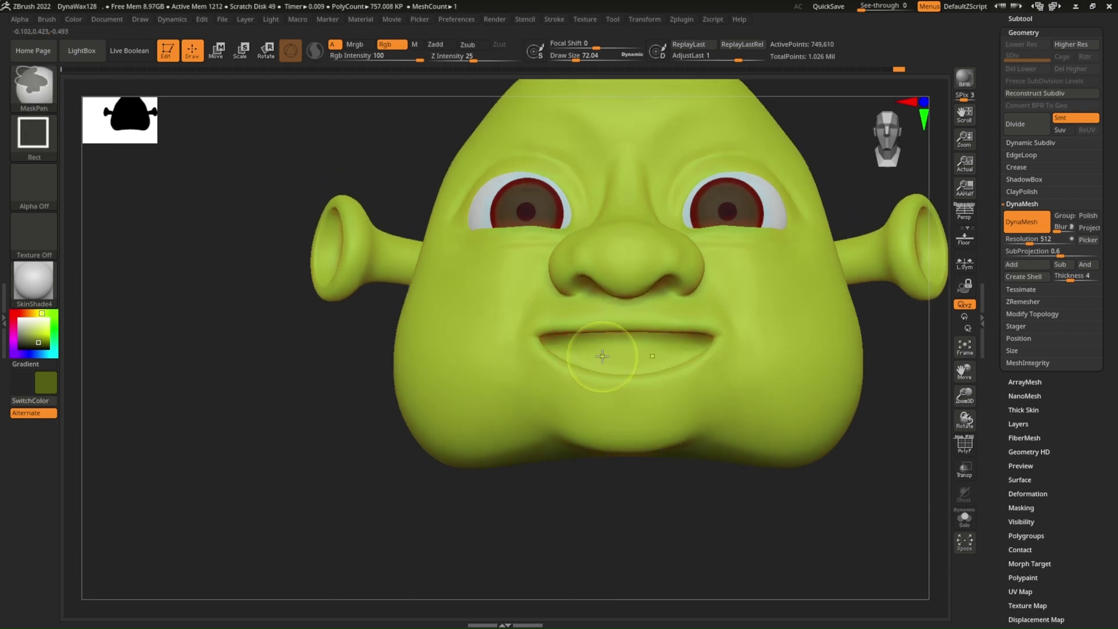
{"action": "left_click_drag", "start_coordinate": [35, 333], "coordinate": [22, 346]}
{"action": "left_click", "coordinate": [24, 346]}
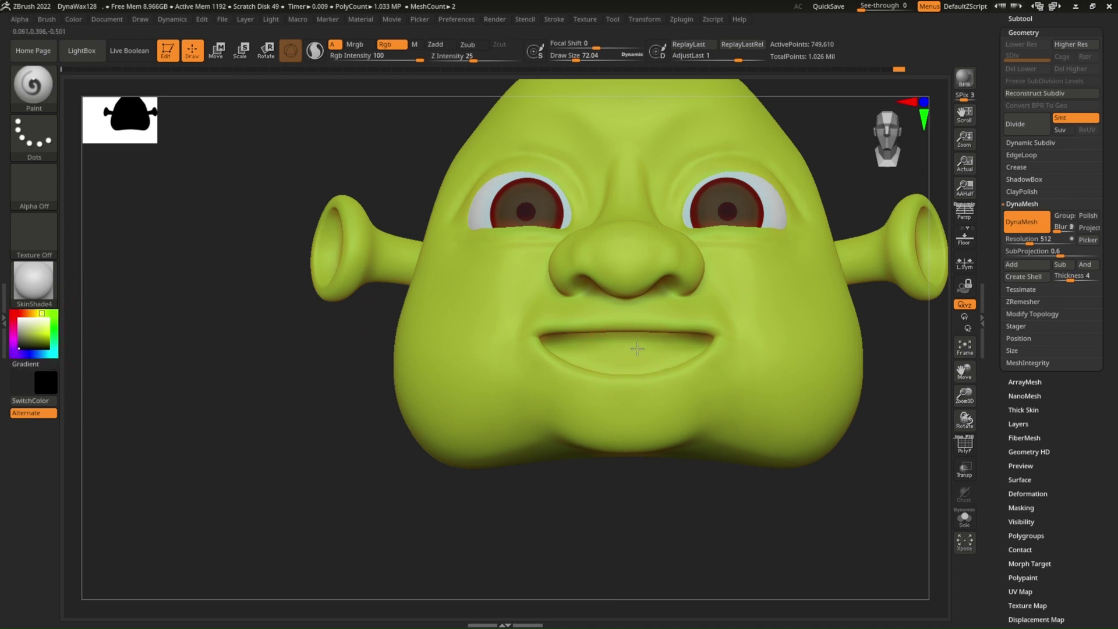
{"action": "mouse_move", "coordinate": [626, 349]}
{"action": "left_mouse_down"}
{"action": "mouse_move", "coordinate": [576, 352]}
{"action": "mouse_move", "coordinate": [656, 346]}
{"action": "mouse_move", "coordinate": [666, 326]}
{"action": "mouse_move", "coordinate": [564, 358]}
{"action": "mouse_move", "coordinate": [653, 349]}
{"action": "left_mouse_up"}
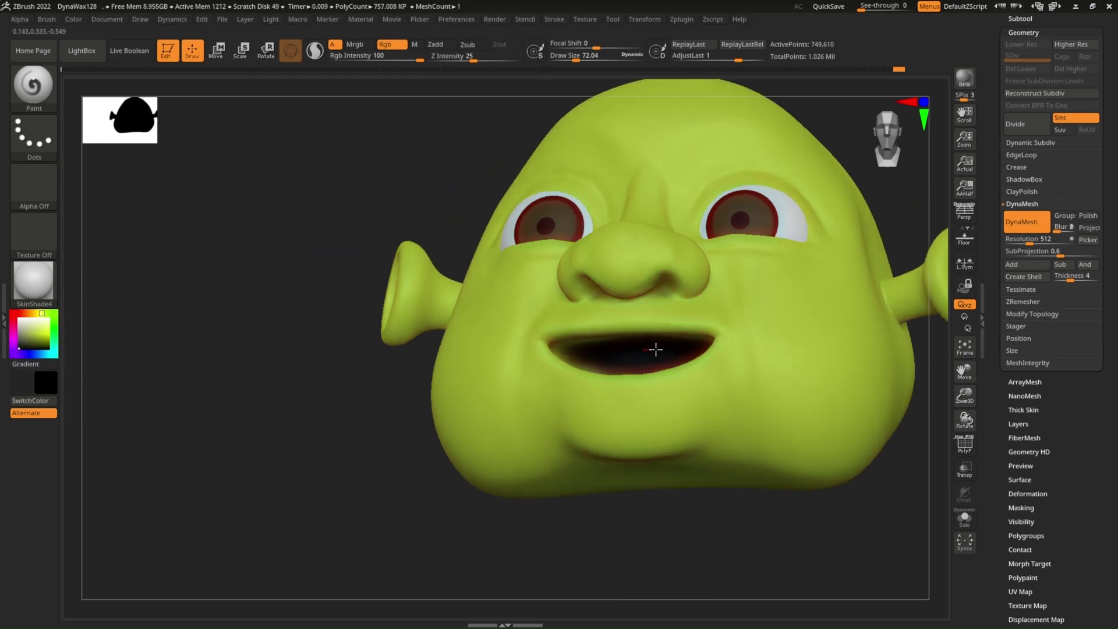
{"action": "mouse_move", "coordinate": [653, 349]}
{"action": "right_mouse_down"}
{"action": "mouse_move", "coordinate": [594, 362]}
{"action": "mouse_move", "coordinate": [489, 339]}
{"action": "right_mouse_up"}
Step: Hide the mesh outside the mouth with SelectRect and paint the mouth interior darker
{"action": "mouse_move", "coordinate": [425, 349]}
{"action": "left_mouse_down", "text": "ctrl+shift"}
{"action": "mouse_move", "coordinate": [708, 479]}
{"action": "mouse_move", "coordinate": [716, 411]}
{"action": "left_mouse_up", "text": "ctrl+shift"}
{"action": "mouse_move", "coordinate": [717, 412]}
{"action": "right_mouse_down"}
{"action": "mouse_move", "coordinate": [811, 323]}
{"action": "mouse_move", "coordinate": [553, 349]}
{"action": "right_mouse_up"}
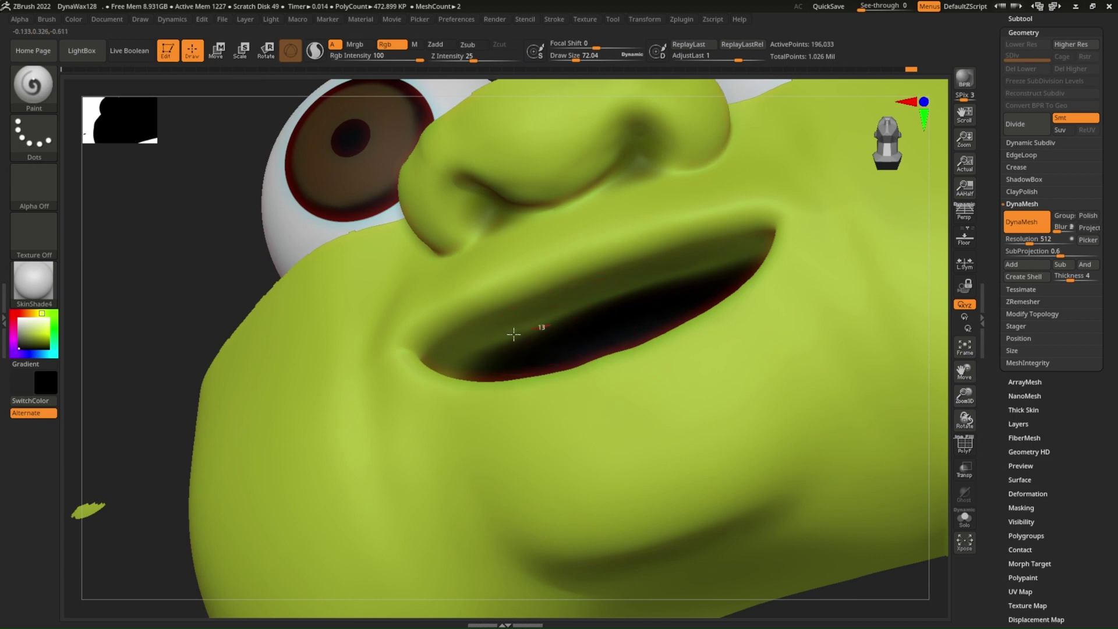
{"action": "mouse_move", "coordinate": [553, 350]}
{"action": "left_mouse_down"}
{"action": "mouse_move", "coordinate": [600, 301]}
{"action": "mouse_move", "coordinate": [646, 284]}
{"action": "mouse_move", "coordinate": [580, 294]}
{"action": "mouse_move", "coordinate": [485, 340]}
{"action": "mouse_move", "coordinate": [486, 354]}
{"action": "left_mouse_up"}
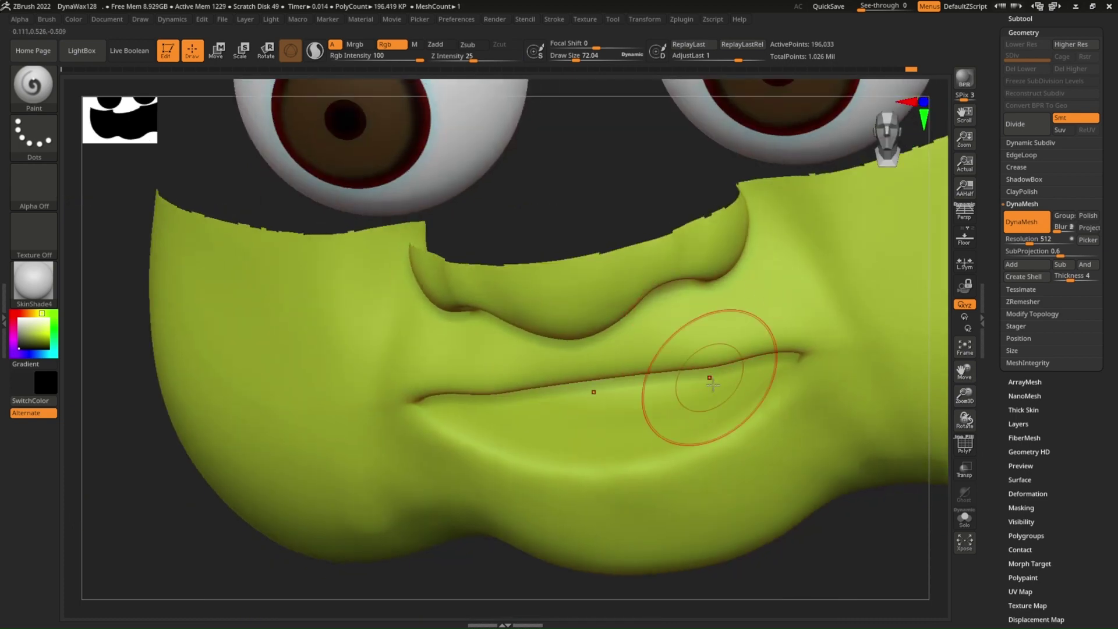
{"action": "mouse_move", "coordinate": [706, 374]}
{"action": "left_mouse_down"}
{"action": "mouse_move", "coordinate": [618, 421]}
{"action": "mouse_move", "coordinate": [703, 397]}
{"action": "mouse_move", "coordinate": [658, 392]}
{"action": "mouse_move", "coordinate": [745, 378]}
{"action": "mouse_move", "coordinate": [586, 416]}
{"action": "mouse_move", "coordinate": [600, 419]}
{"action": "mouse_move", "coordinate": [569, 395]}
{"action": "mouse_move", "coordinate": [568, 369]}
{"action": "mouse_move", "coordinate": [680, 334]}
{"action": "mouse_move", "coordinate": [437, 376]}
{"action": "mouse_move", "coordinate": [452, 369]}
{"action": "mouse_move", "coordinate": [454, 394]}
{"action": "mouse_move", "coordinate": [417, 369]}
{"action": "mouse_move", "coordinate": [438, 364]}
{"action": "left_mouse_up"}
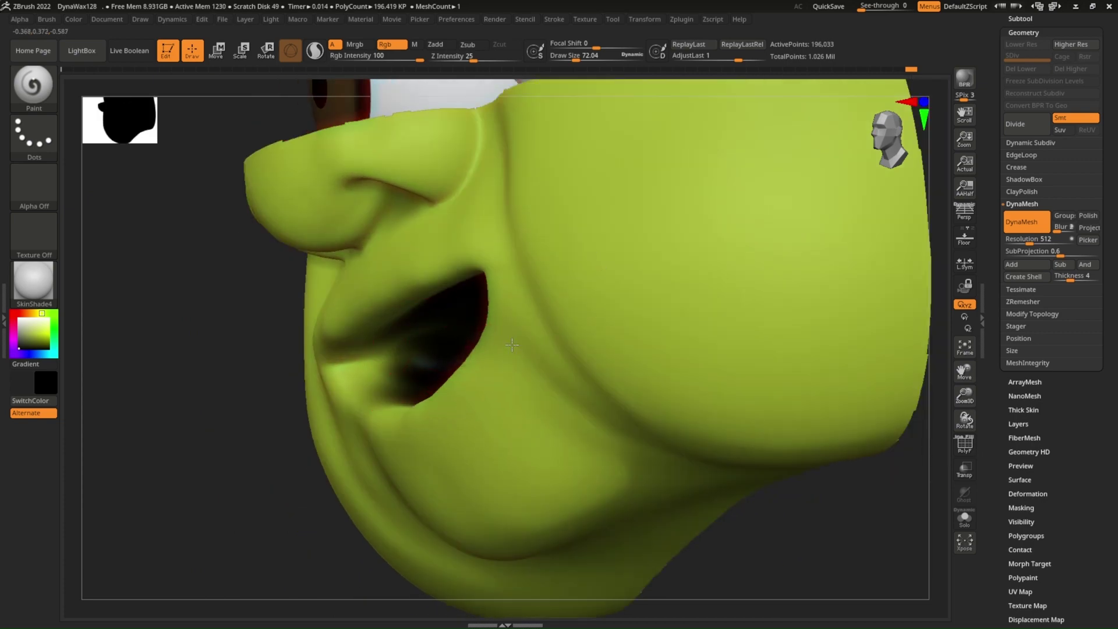
{"action": "right_click_drag", "start_coordinate": [438, 365], "coordinate": [571, 375], "text": "alt"}
{"action": "mouse_move", "coordinate": [571, 375]}
{"action": "left_mouse_down"}
{"action": "mouse_move", "coordinate": [544, 387]}
{"action": "mouse_move", "coordinate": [559, 376]}
{"action": "mouse_move", "coordinate": [530, 361]}
{"action": "mouse_move", "coordinate": [579, 336]}
{"action": "left_mouse_up"}
{"action": "key", "text": "bracketleft"}
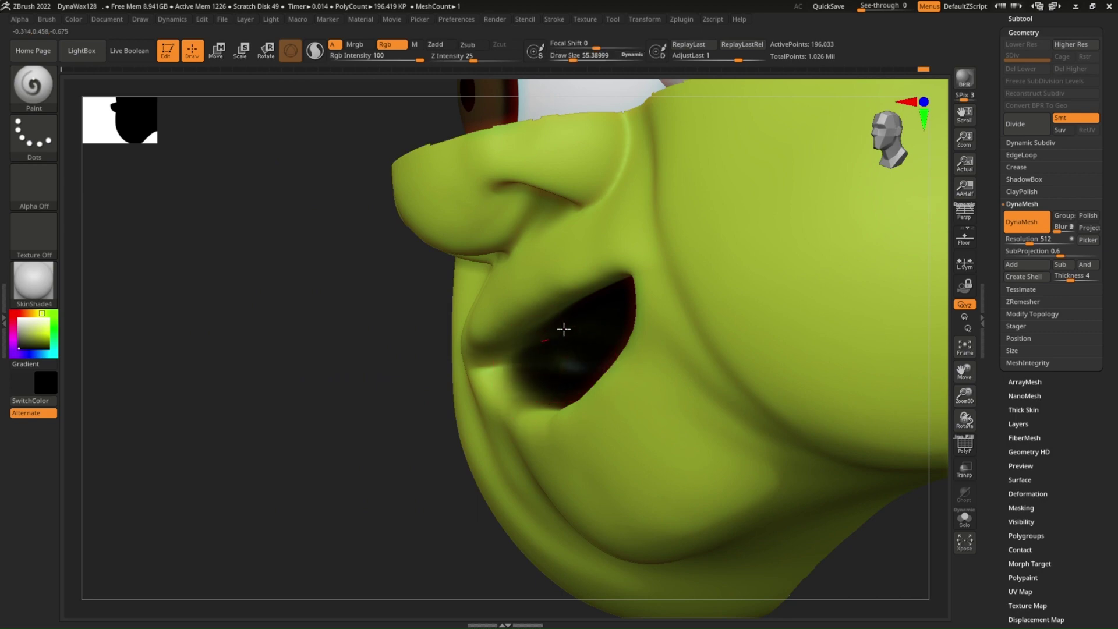
{"action": "mouse_move", "coordinate": [532, 347]}
{"action": "right_mouse_down"}
{"action": "mouse_move", "coordinate": [584, 280]}
{"action": "mouse_move", "coordinate": [543, 344]}
{"action": "right_mouse_up"}
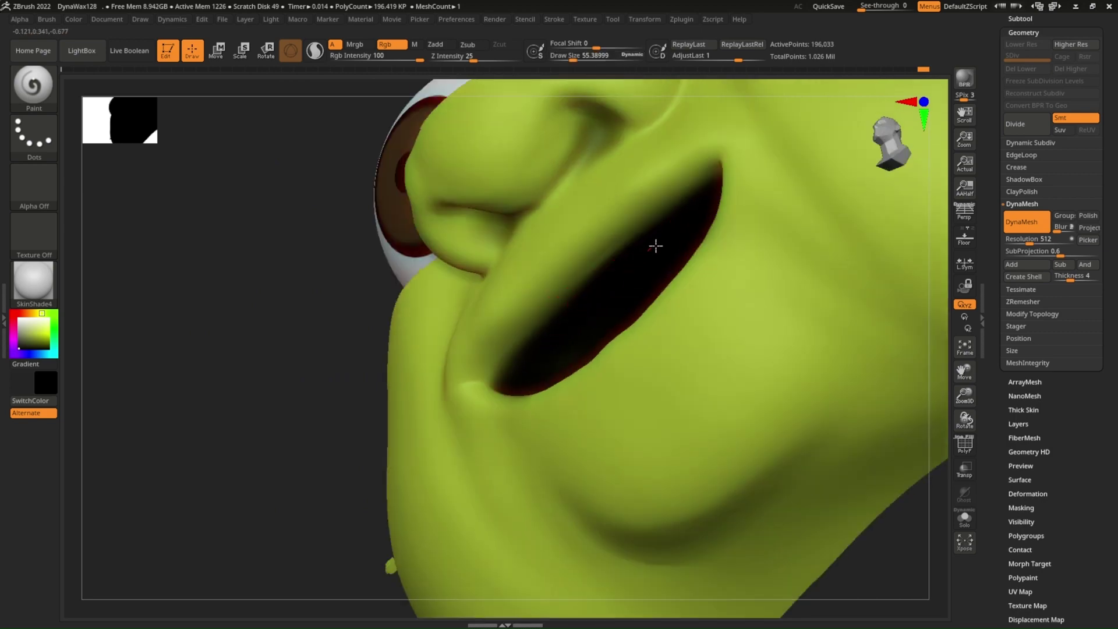
{"action": "mouse_move", "coordinate": [655, 246]}
{"action": "right_mouse_down"}
{"action": "mouse_move", "coordinate": [616, 369]}
{"action": "mouse_move", "coordinate": [679, 376]}
{"action": "right_mouse_up"}
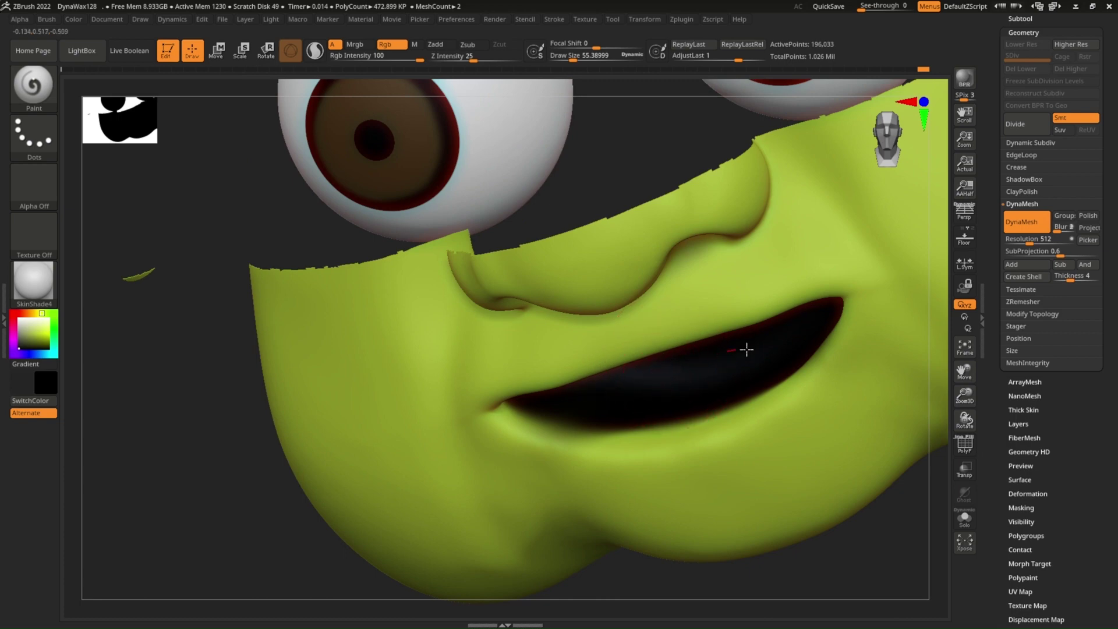
{"action": "right_click_drag", "start_coordinate": [747, 350], "coordinate": [709, 319]}
Step: Carve a crease along the upper lip with DamStandard and smooth it
{"action": "key", "text": "b"}
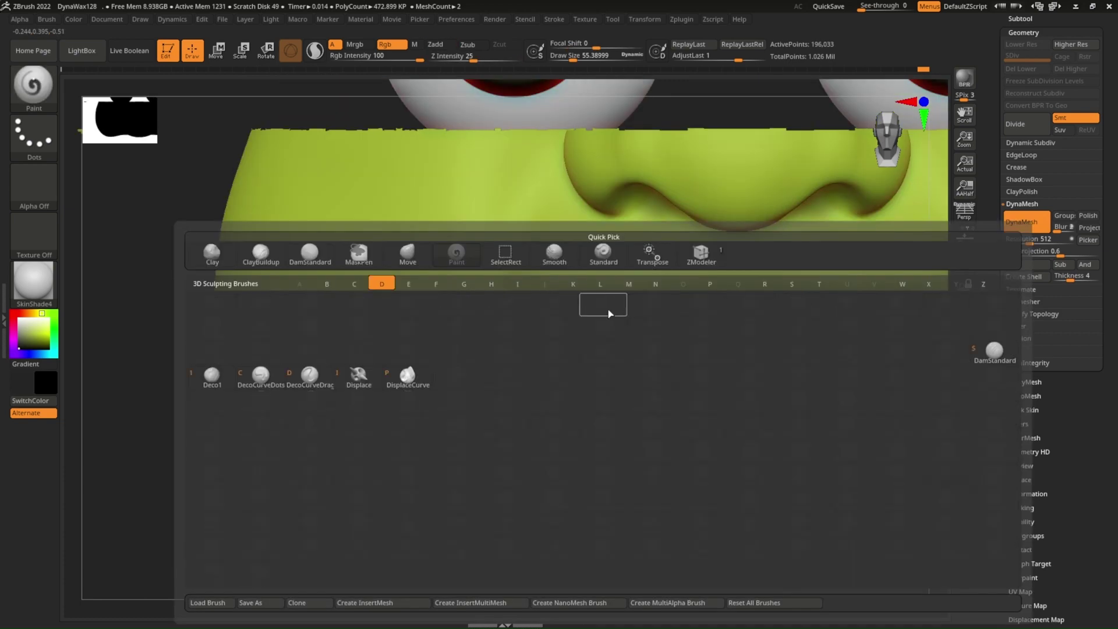
{"action": "key", "text": "s"}
{"action": "mouse_move", "coordinate": [611, 299]}
{"action": "right_mouse_down", "text": "alt"}
{"action": "mouse_move", "coordinate": [662, 242]}
{"action": "mouse_move", "coordinate": [661, 290]}
{"action": "mouse_move", "coordinate": [686, 244]}
{"action": "right_mouse_up", "text": "alt"}
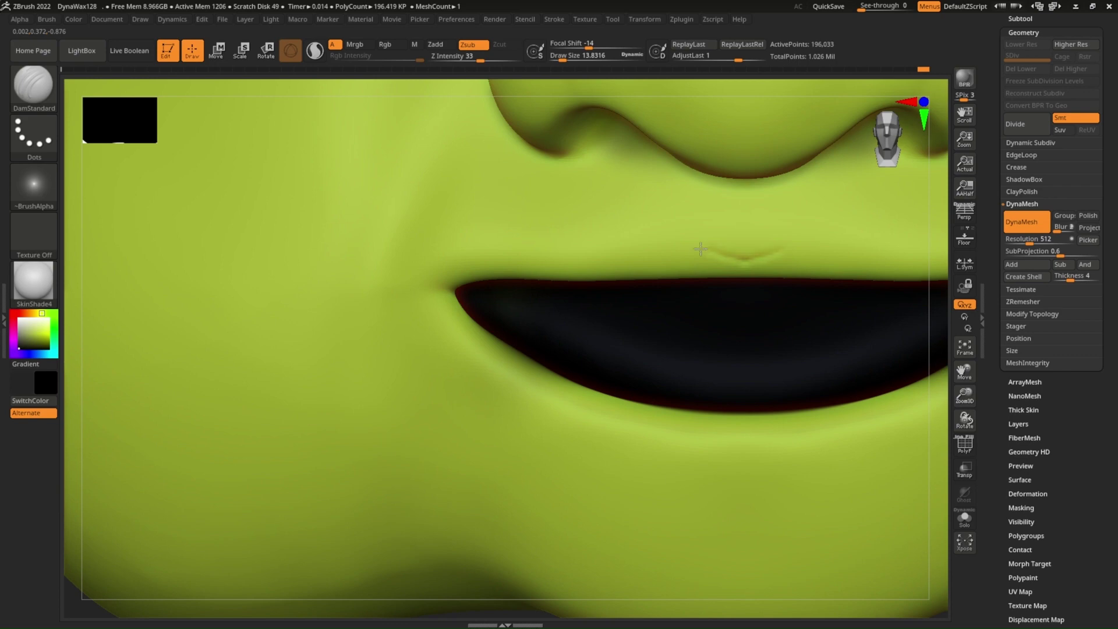
{"action": "right_click_drag", "start_coordinate": [596, 256], "coordinate": [693, 241]}
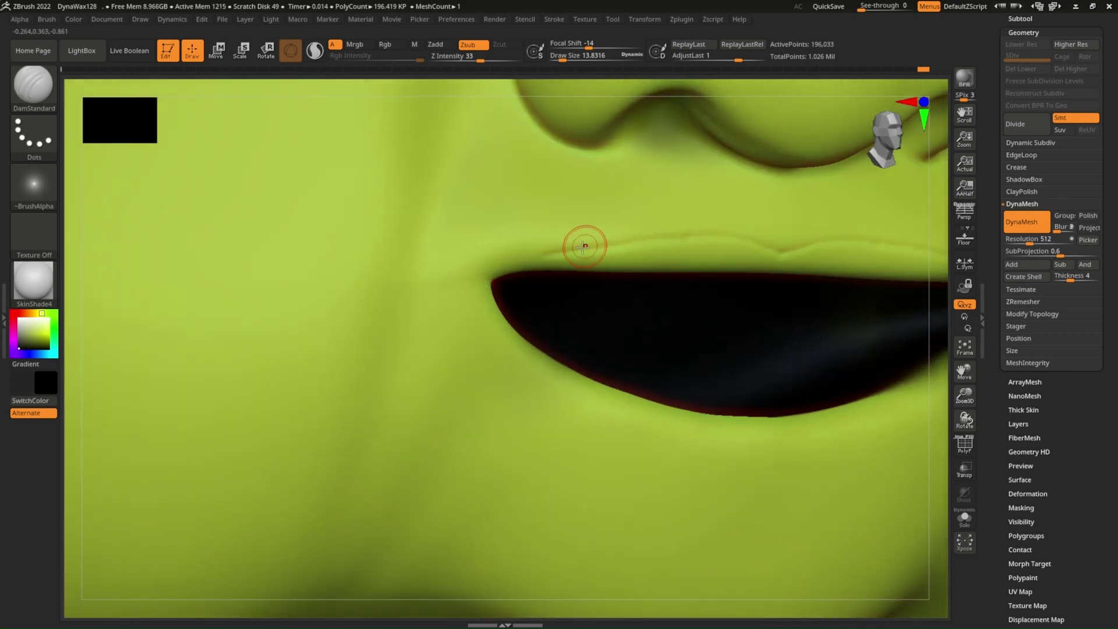
{"action": "right_click_drag", "start_coordinate": [523, 275], "coordinate": [557, 268]}
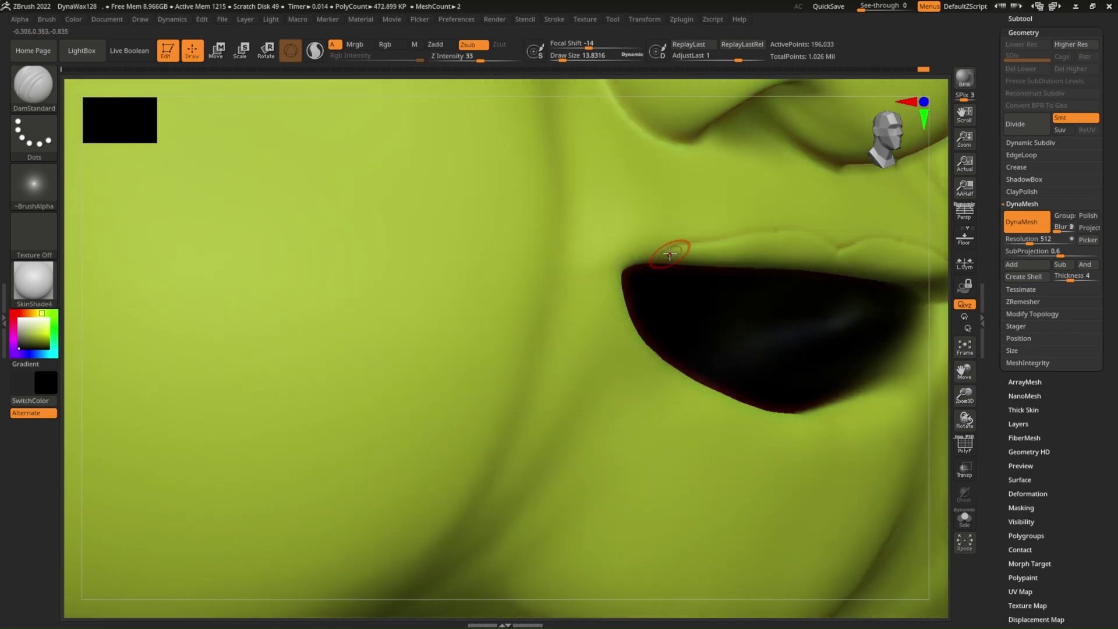
{"action": "left_click_drag", "start_coordinate": [599, 265], "coordinate": [626, 261]}
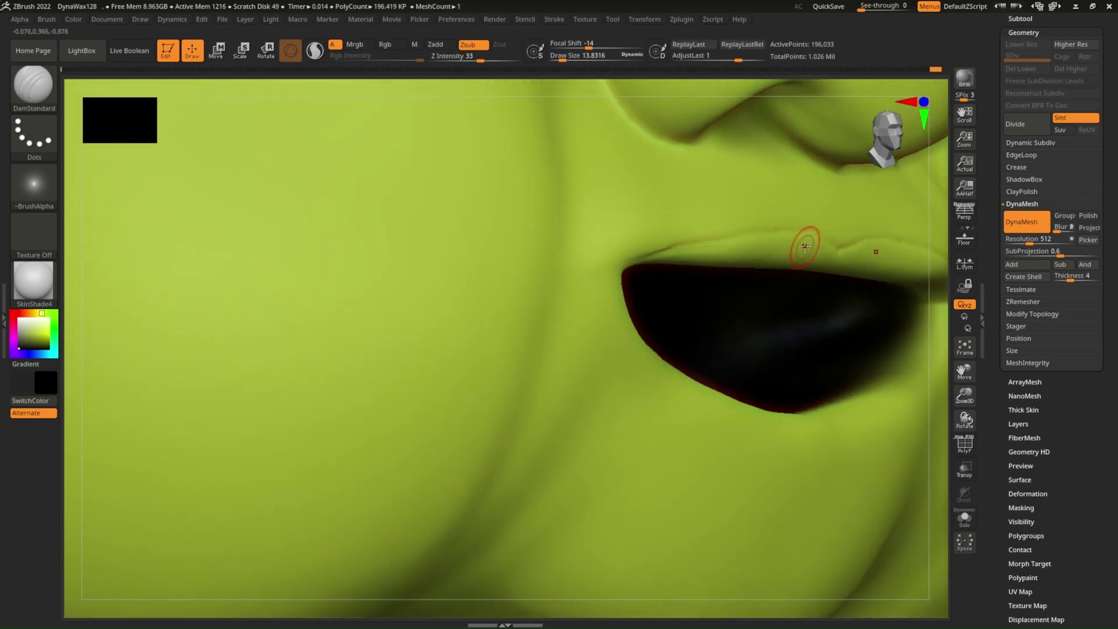
{"action": "key", "text": "shift"}
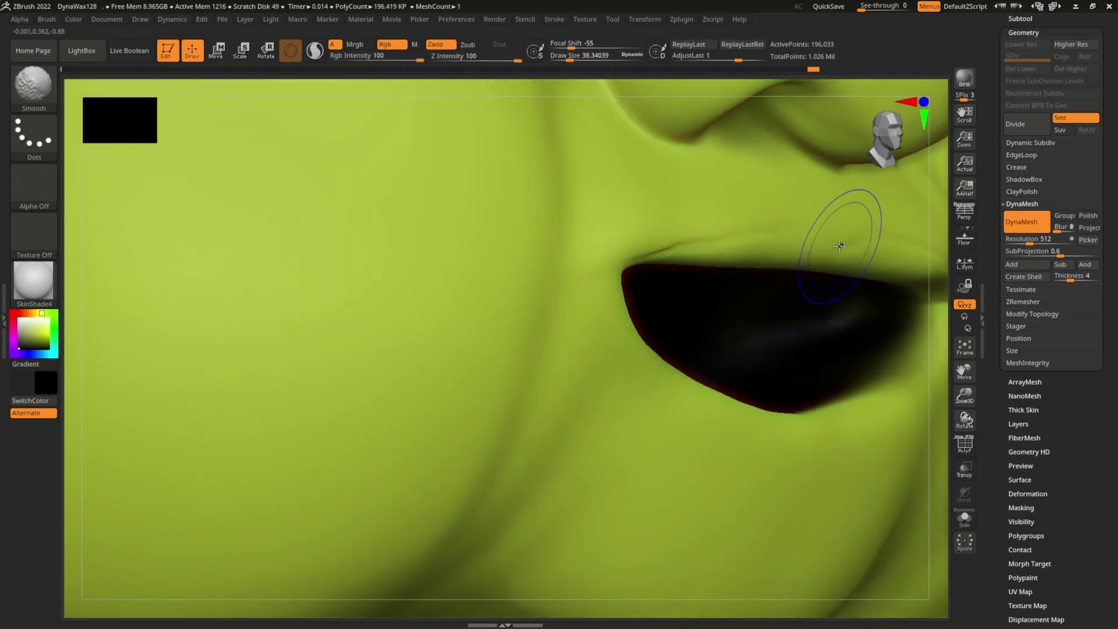
{"action": "key", "text": "ctrl+z"}
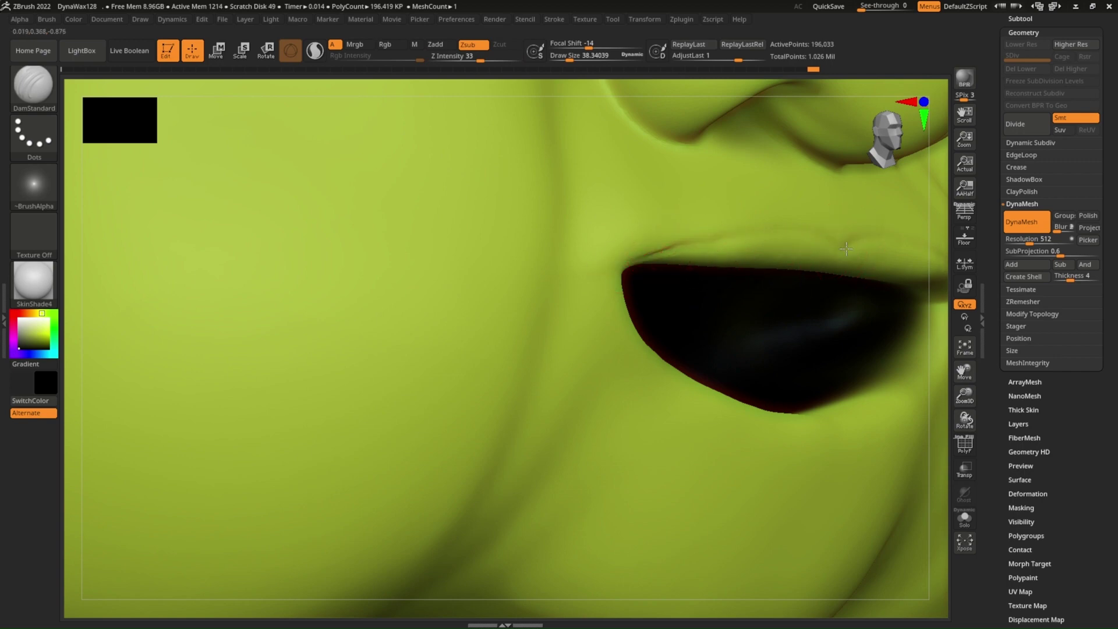
{"action": "left_click_drag", "start_coordinate": [778, 250], "coordinate": [839, 233], "text": "shift"}
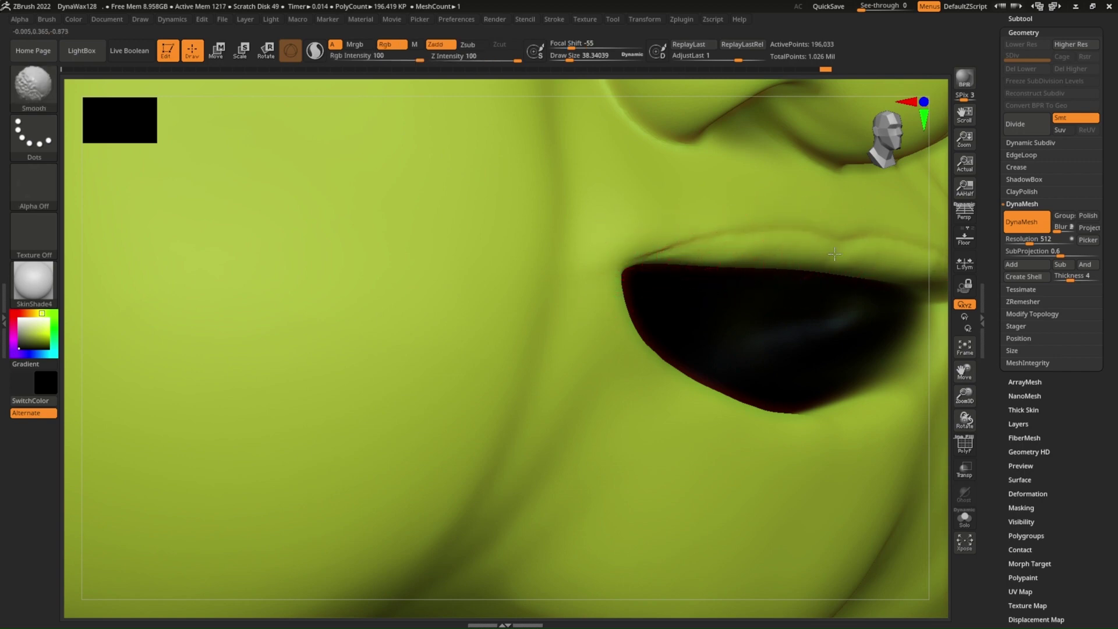
{"action": "right_click_drag", "start_coordinate": [680, 248], "coordinate": [701, 281]}
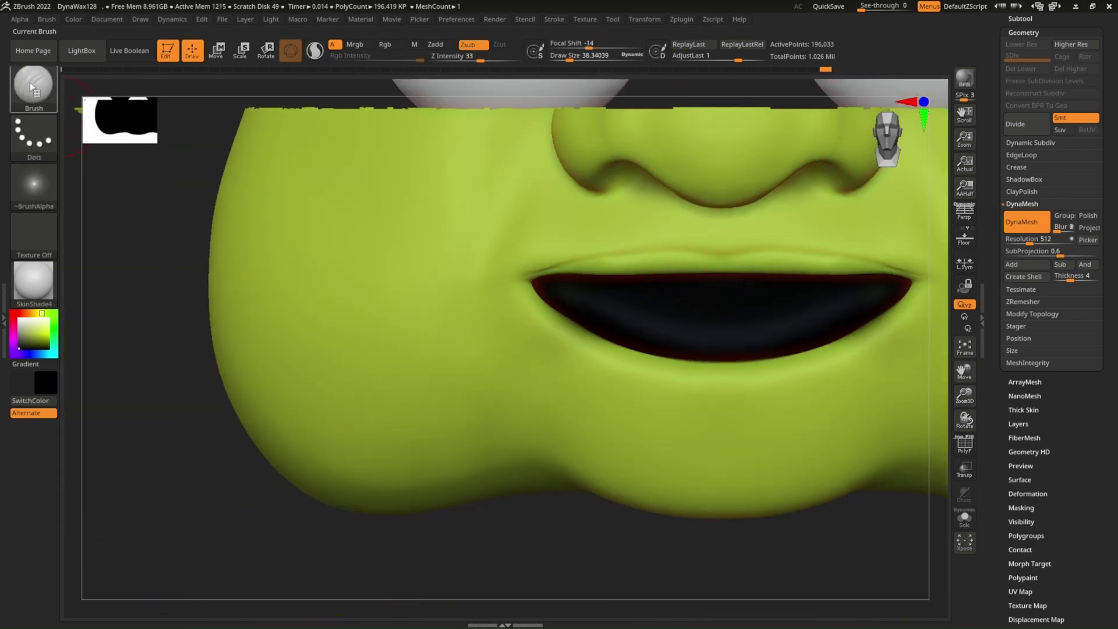
Step: Reshape the upper lip edge with a smaller Move brush
{"action": "left_click", "coordinate": [33, 84]}
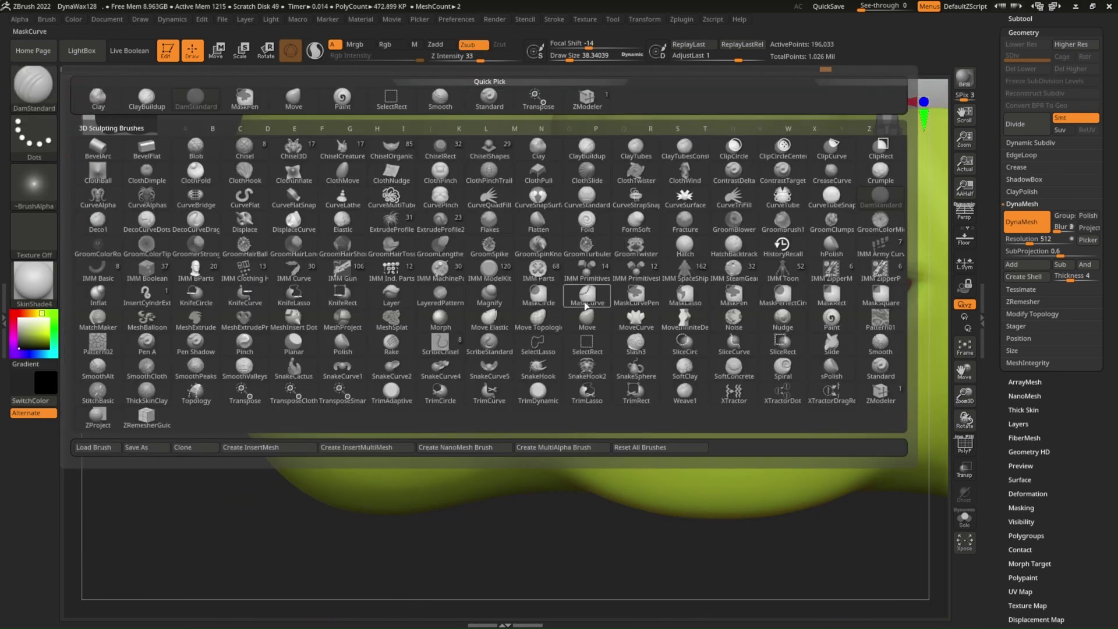
{"action": "left_click", "coordinate": [587, 309]}
{"action": "key", "text": "bracketleft"}
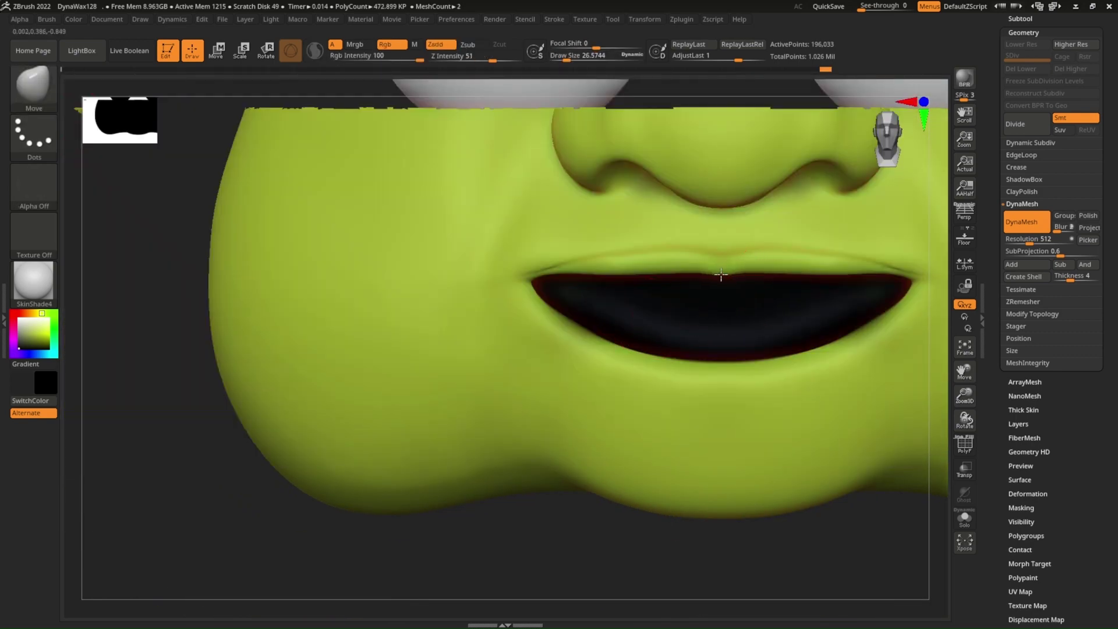
{"action": "key", "text": "shift"}
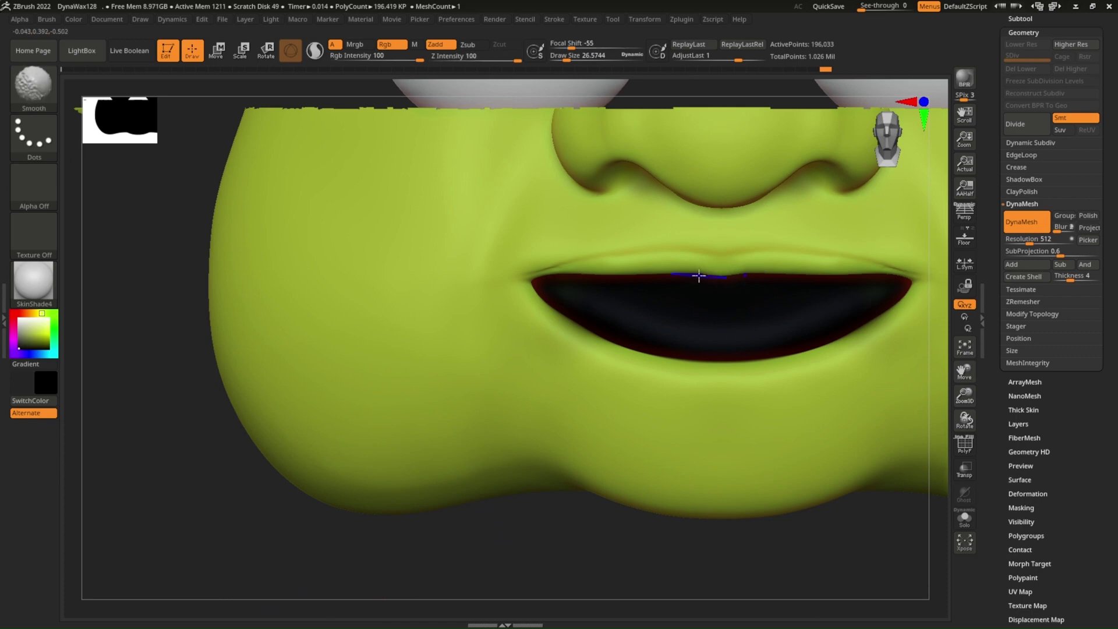
{"action": "left_click_drag", "start_coordinate": [698, 276], "coordinate": [728, 317], "text": "alt"}
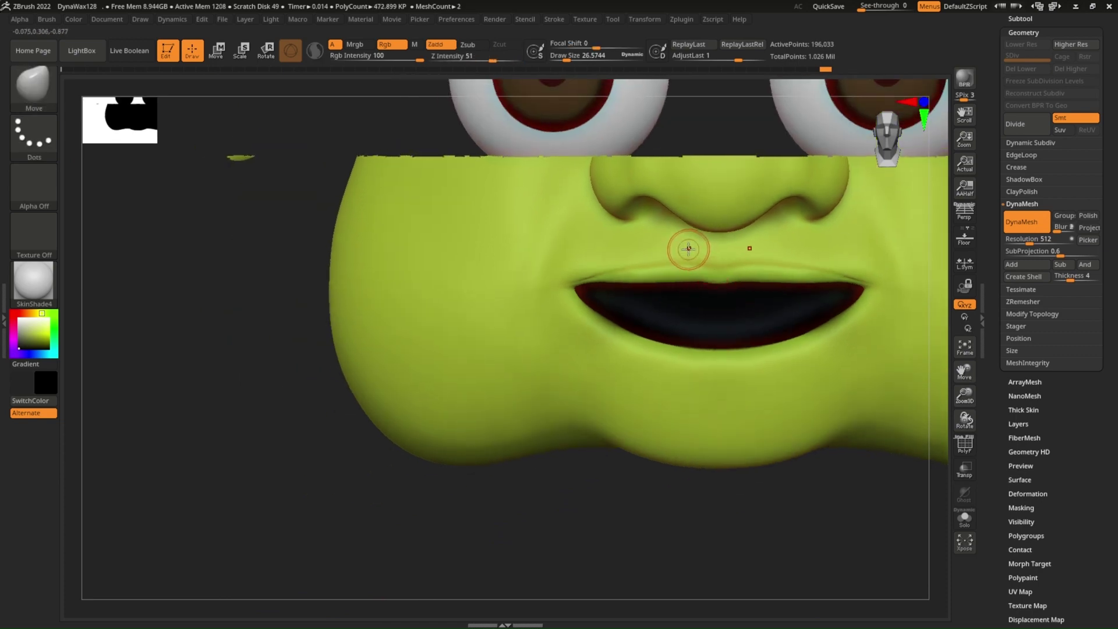
Step: Cut a Zsub DamStandard line beneath the lower lip, then Shift-smooth it and the chin
{"action": "key", "text": "b"}
{"action": "key", "text": "d"}
{"action": "key", "text": "s"}
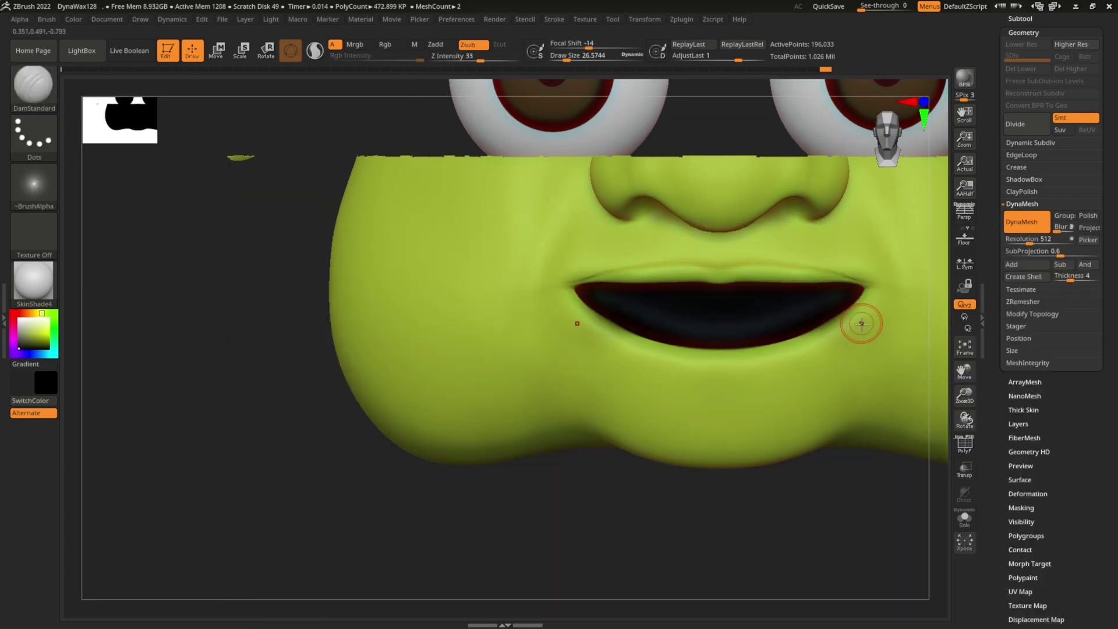
{"action": "key", "text": "bracketright"}
{"action": "left_click_drag", "start_coordinate": [873, 300], "coordinate": [833, 343]}
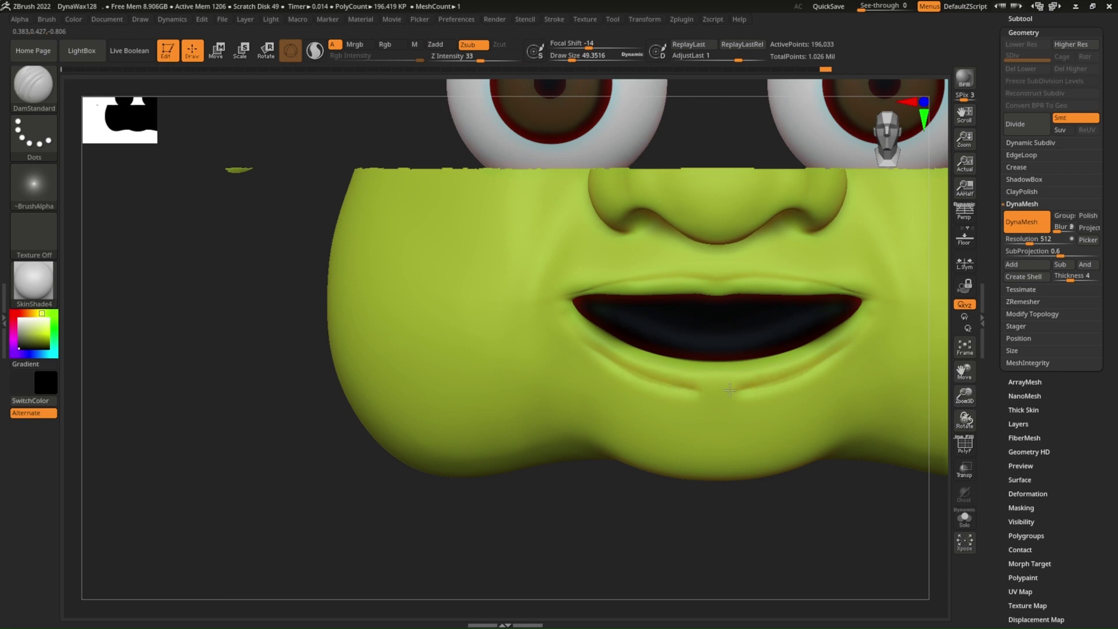
{"action": "key", "text": "shift"}
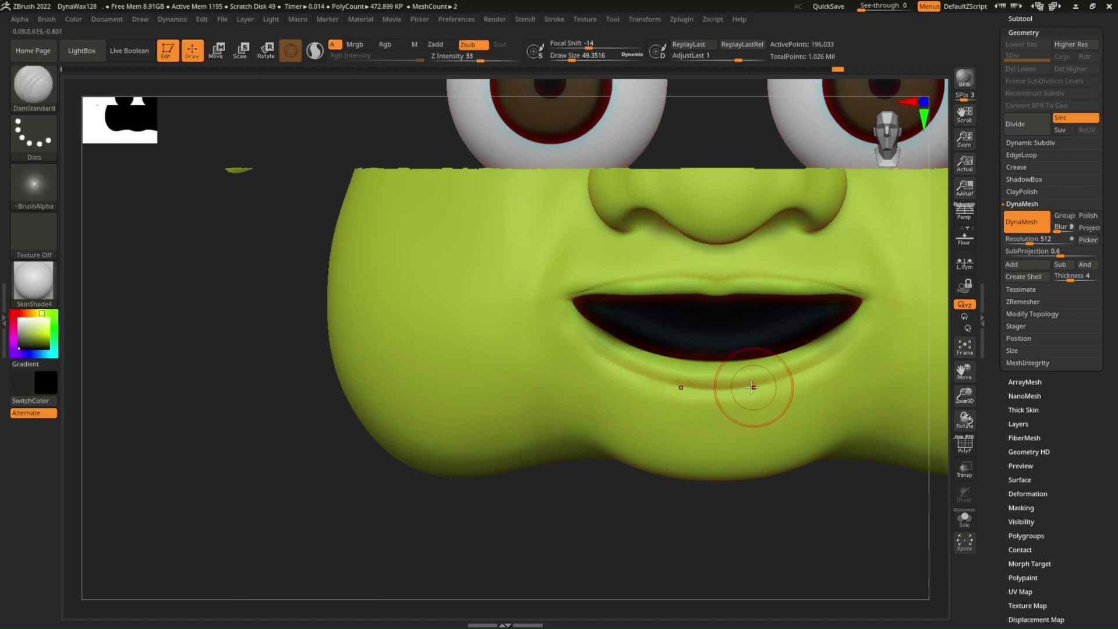
{"action": "key", "text": "shift"}
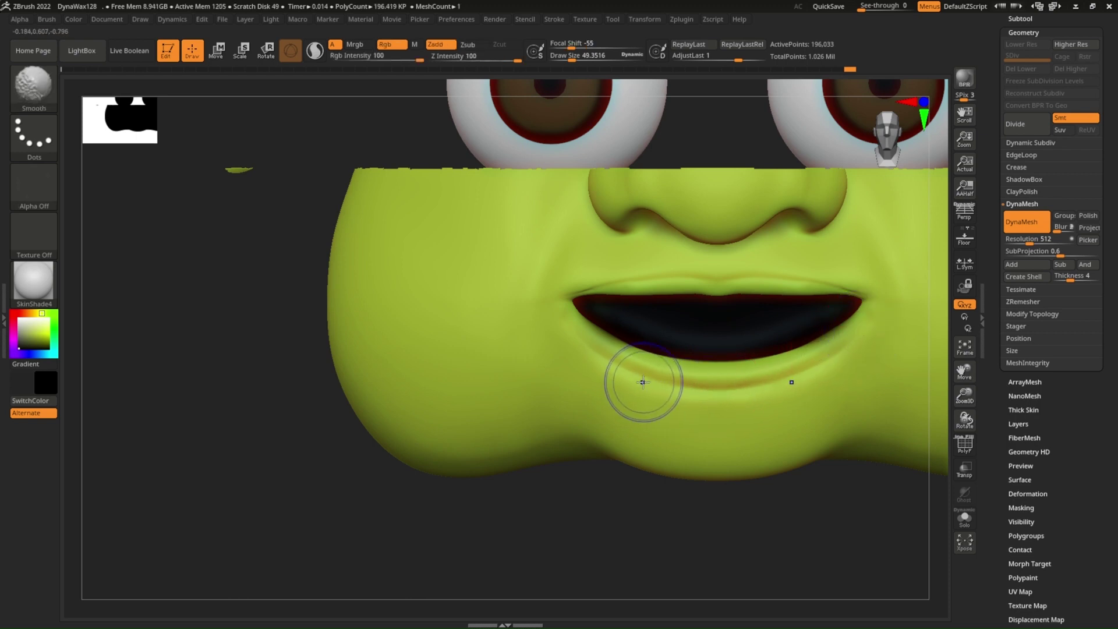
{"action": "key", "text": "alt"}
{"action": "left_click_drag", "start_coordinate": [764, 400], "coordinate": [721, 400]}
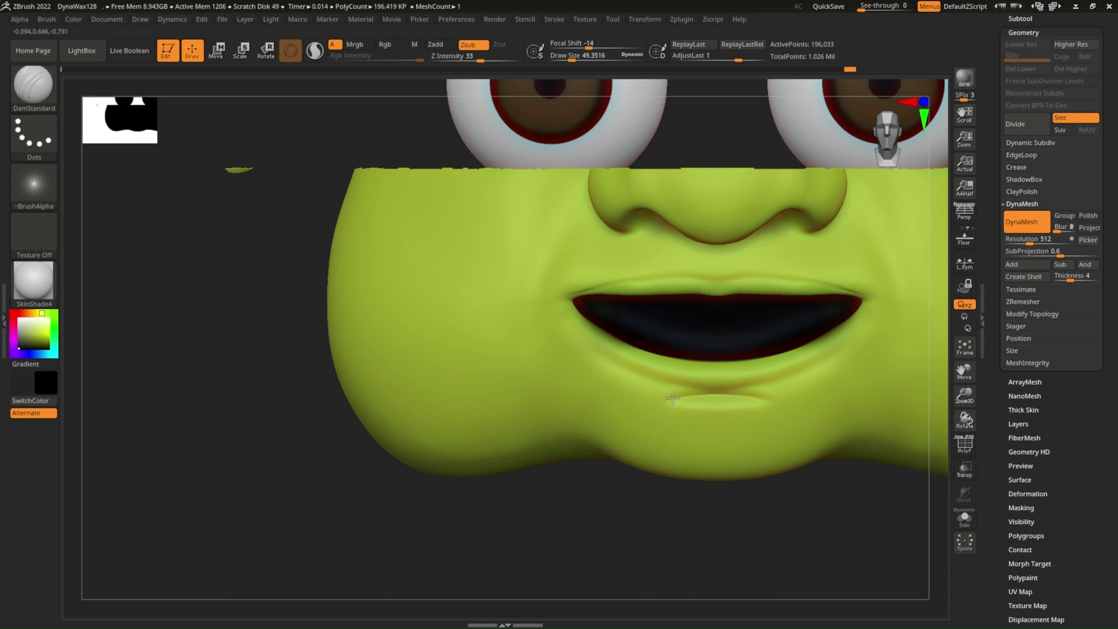
{"action": "key", "text": "shift"}
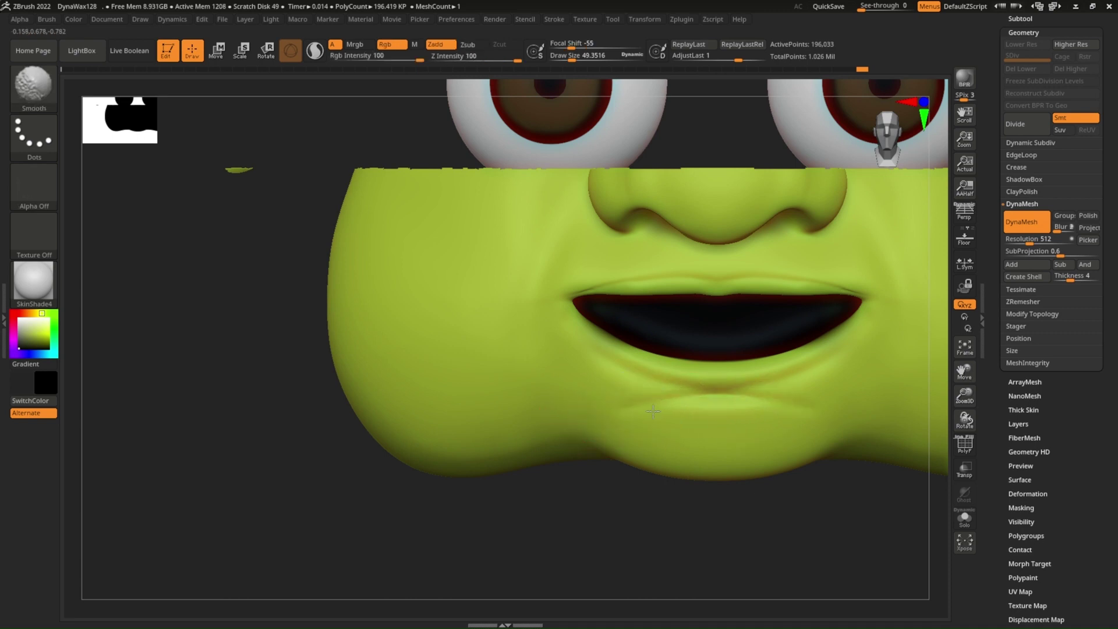
{"action": "mouse_move", "coordinate": [652, 412]}
{"action": "left_mouse_down", "text": "shift"}
{"action": "mouse_move", "coordinate": [710, 404]}
{"action": "mouse_move", "coordinate": [611, 424]}
{"action": "mouse_move", "coordinate": [706, 399]}
{"action": "left_mouse_up", "text": "shift"}
{"action": "mouse_move", "coordinate": [706, 399]}
{"action": "right_mouse_down", "text": "ctrl"}
{"action": "mouse_move", "coordinate": [717, 332]}
{"action": "mouse_move", "coordinate": [699, 324]}
{"action": "right_mouse_up", "text": "ctrl"}
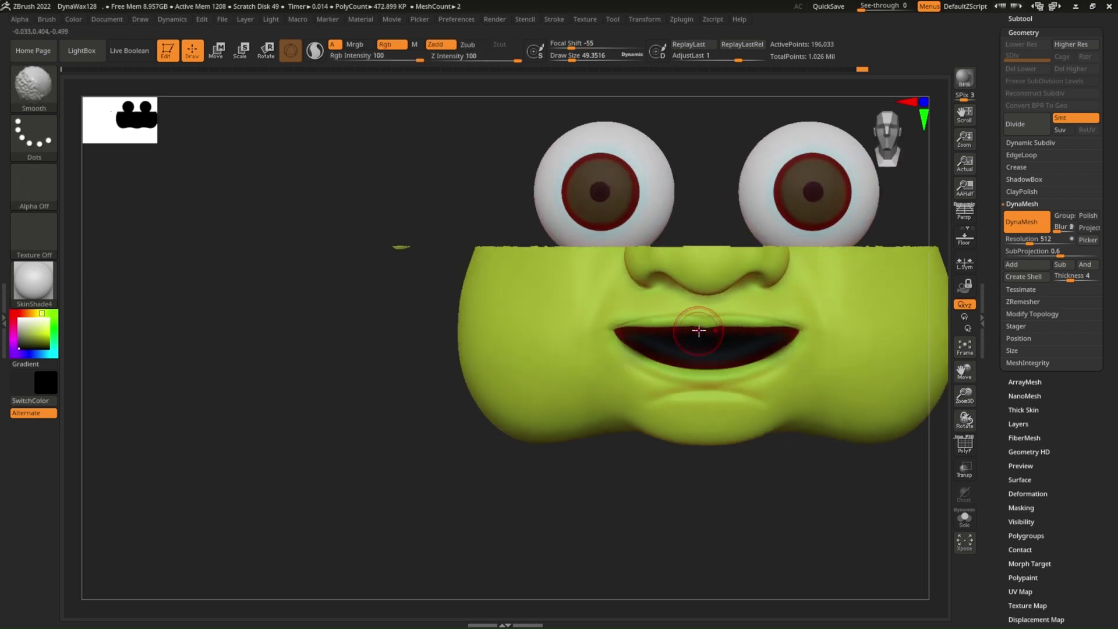
Step: Choose a pale orange-beige colour and the Paint brush
{"action": "left_click", "coordinate": [15, 332]}
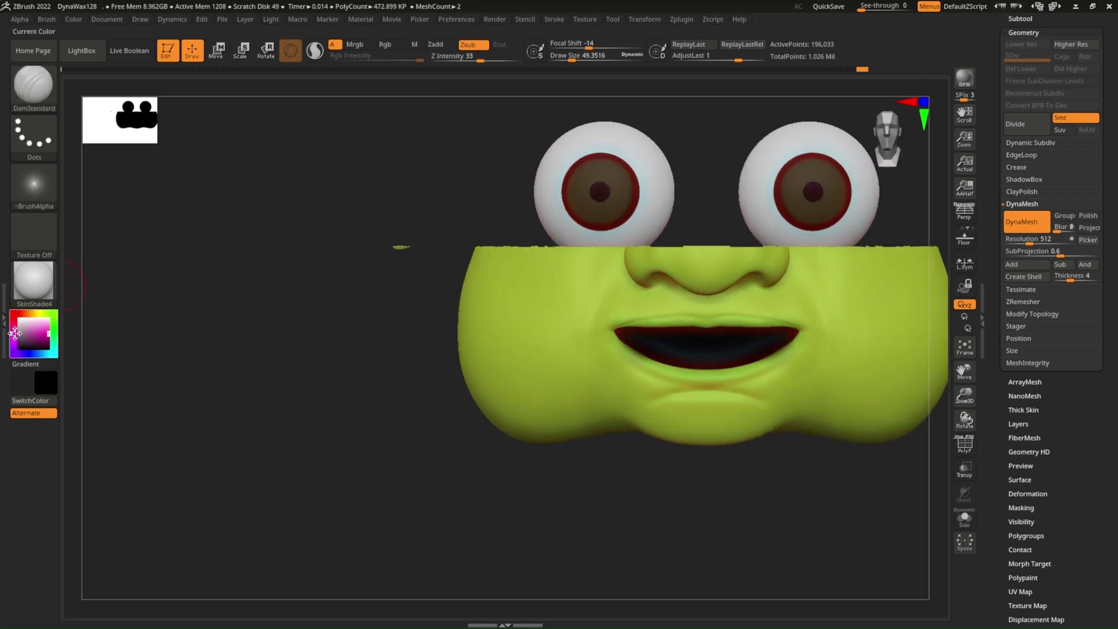
{"action": "left_click_drag", "start_coordinate": [23, 330], "coordinate": [27, 328]}
{"action": "left_click", "coordinate": [27, 313]}
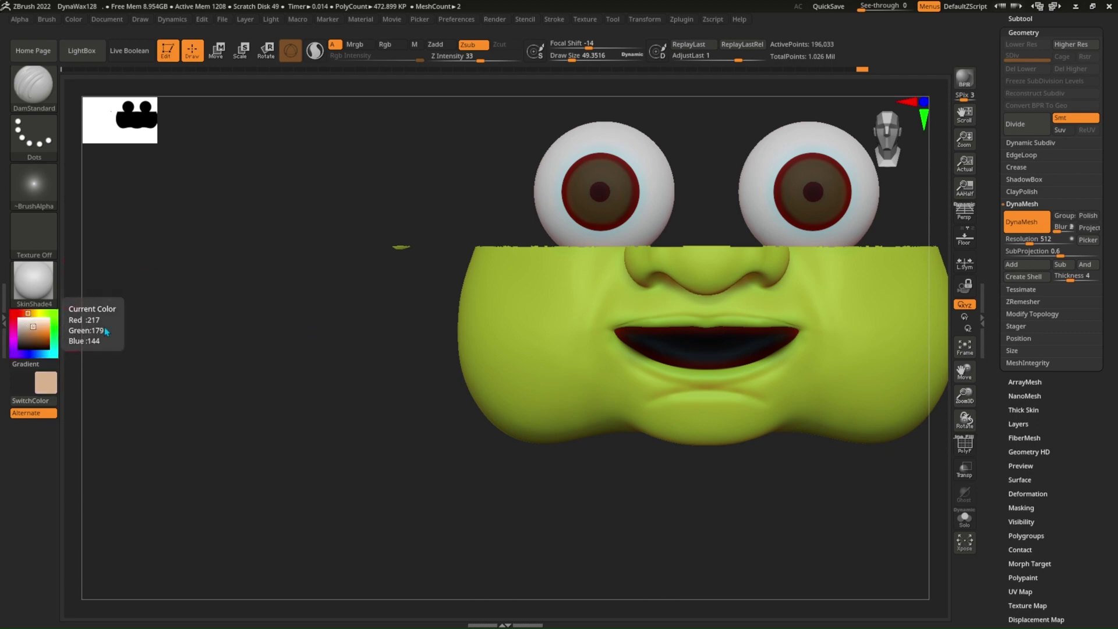
{"action": "left_click", "coordinate": [33, 84]}
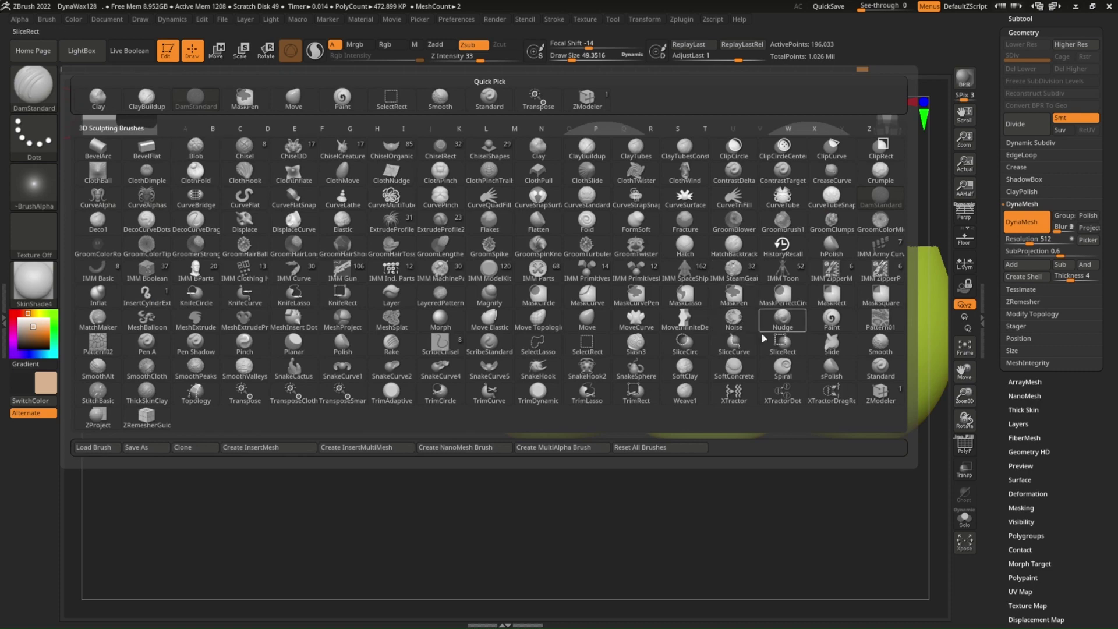
{"action": "left_click", "coordinate": [831, 319]}
Step: Paint the upper lip with the warm orange-beige tint
{"action": "mouse_move", "coordinate": [824, 316]}
{"action": "right_mouse_down"}
{"action": "mouse_move", "coordinate": [686, 342]}
{"action": "mouse_move", "coordinate": [706, 317]}
{"action": "right_mouse_up"}
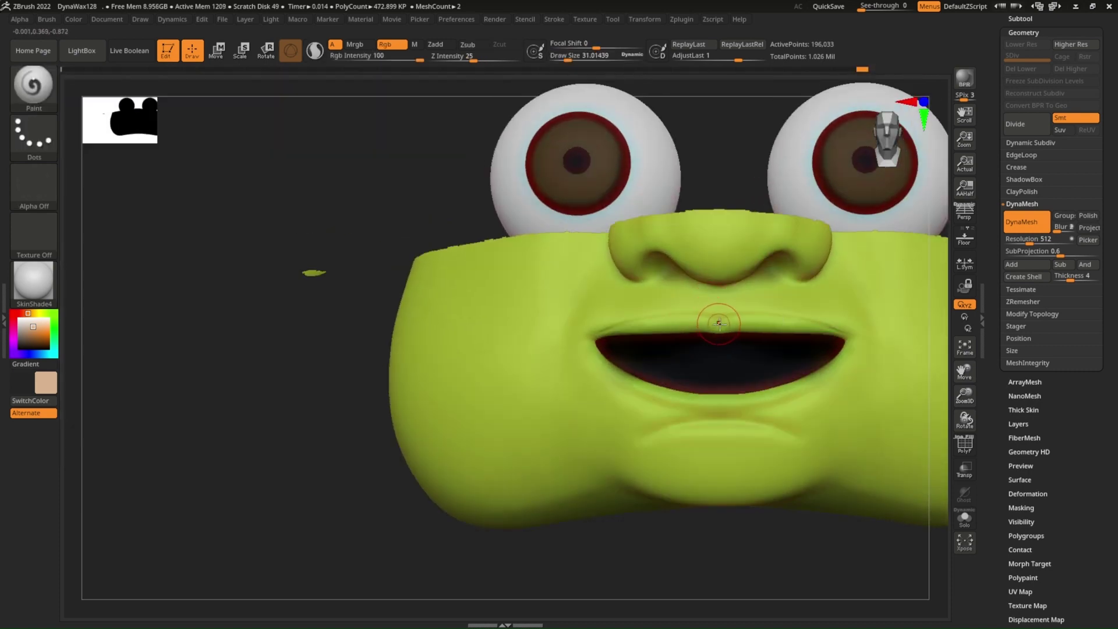
{"action": "key", "text": "ctrl+z"}
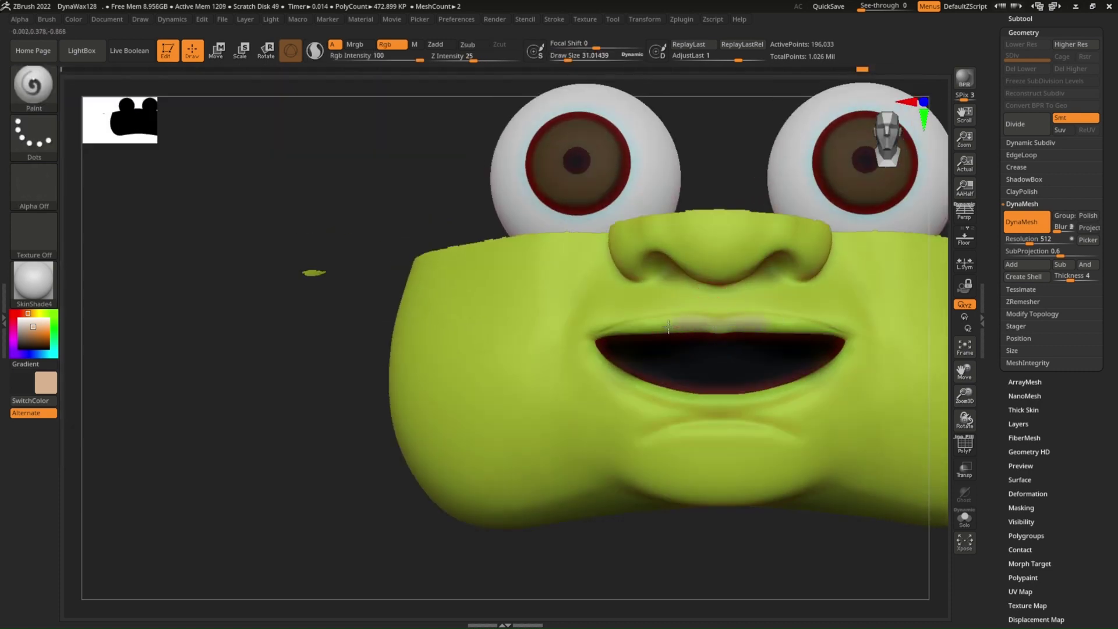
{"action": "right_click_drag", "start_coordinate": [706, 343], "coordinate": [713, 321]}
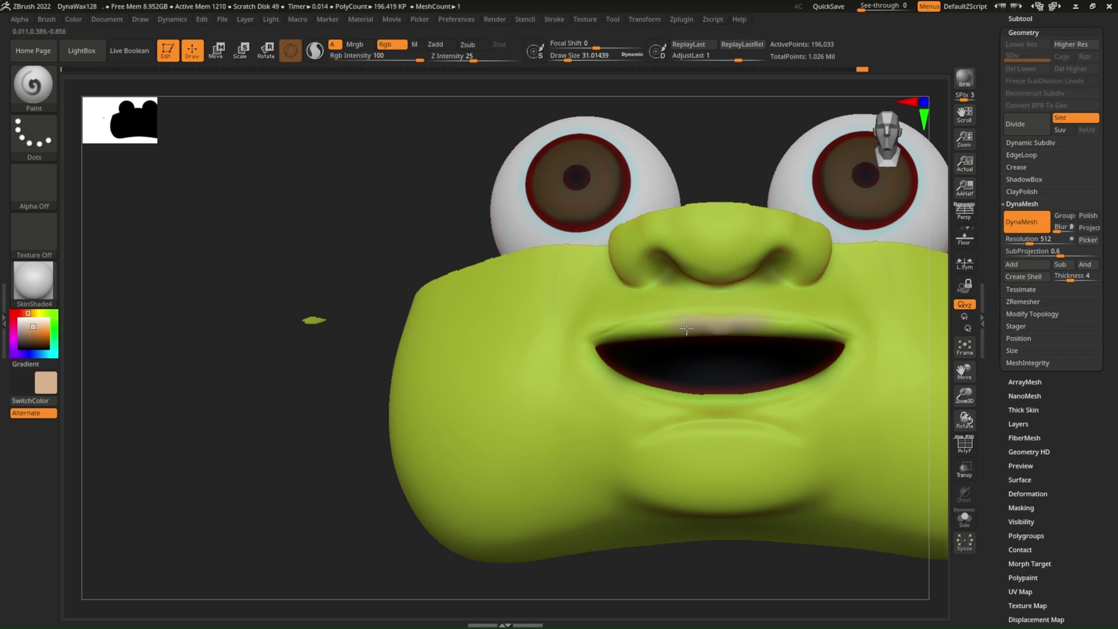
{"action": "left_click_drag", "start_coordinate": [810, 333], "coordinate": [636, 333]}
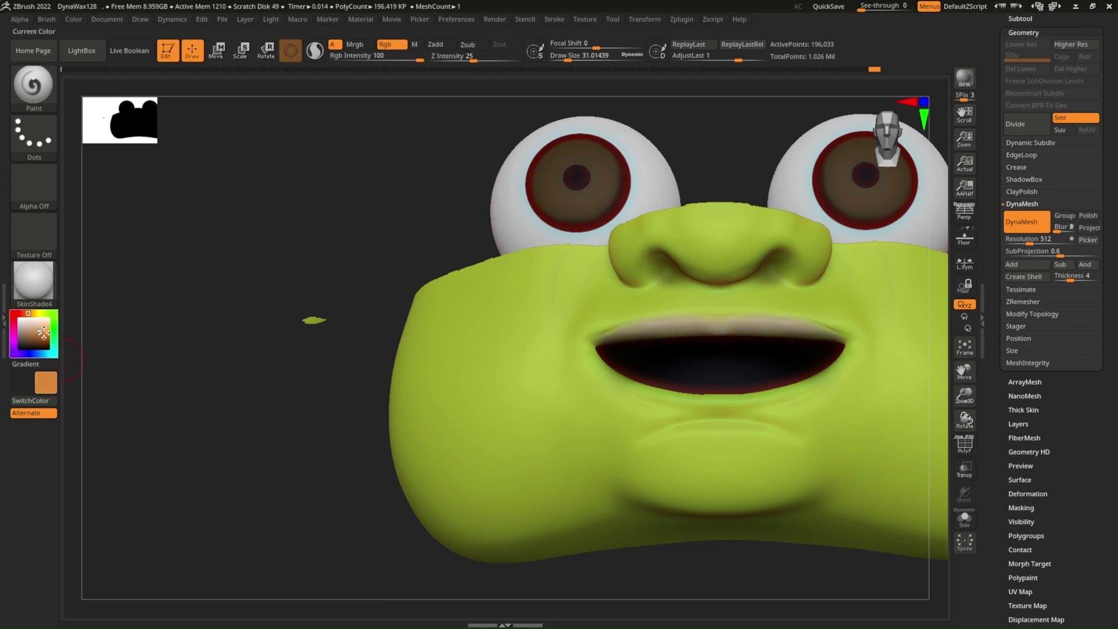
{"action": "mouse_move", "coordinate": [736, 327]}
{"action": "left_mouse_down"}
{"action": "mouse_move", "coordinate": [704, 327]}
{"action": "mouse_move", "coordinate": [730, 326]}
{"action": "left_mouse_up"}
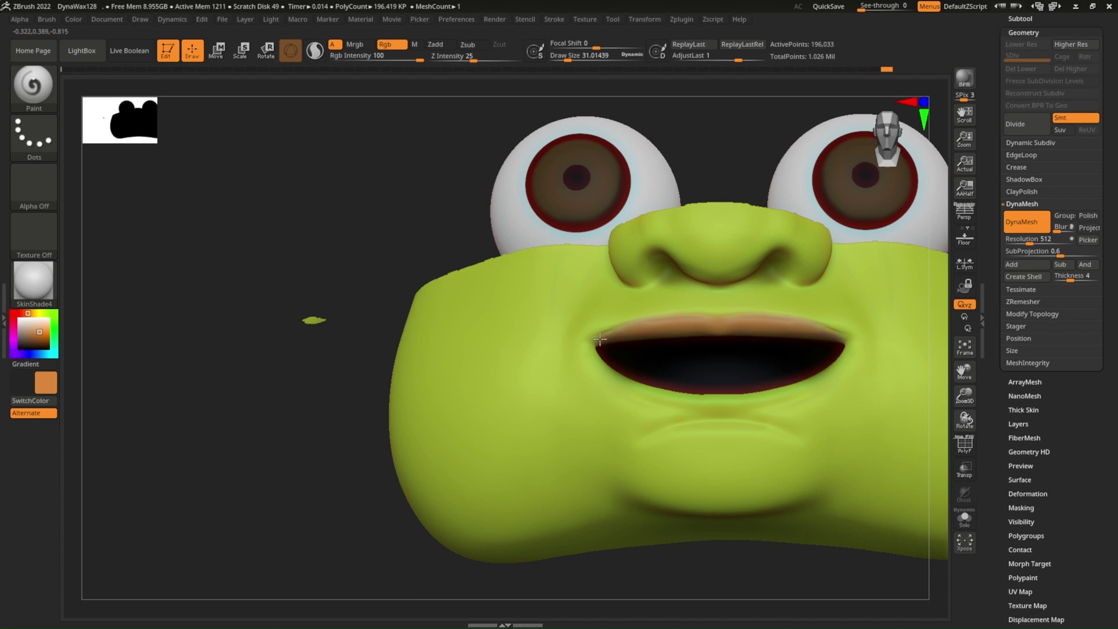
Step: Paint the lower lip with the same warm tint
{"action": "right_click_drag", "start_coordinate": [814, 332], "coordinate": [833, 387]}
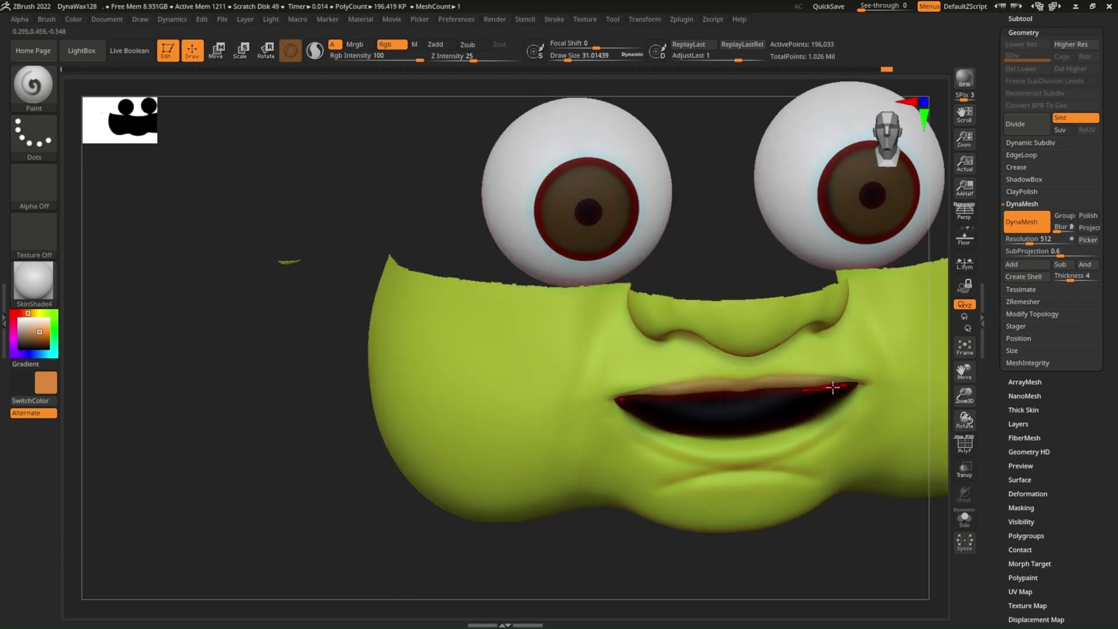
{"action": "left_click_drag", "start_coordinate": [648, 429], "coordinate": [826, 417]}
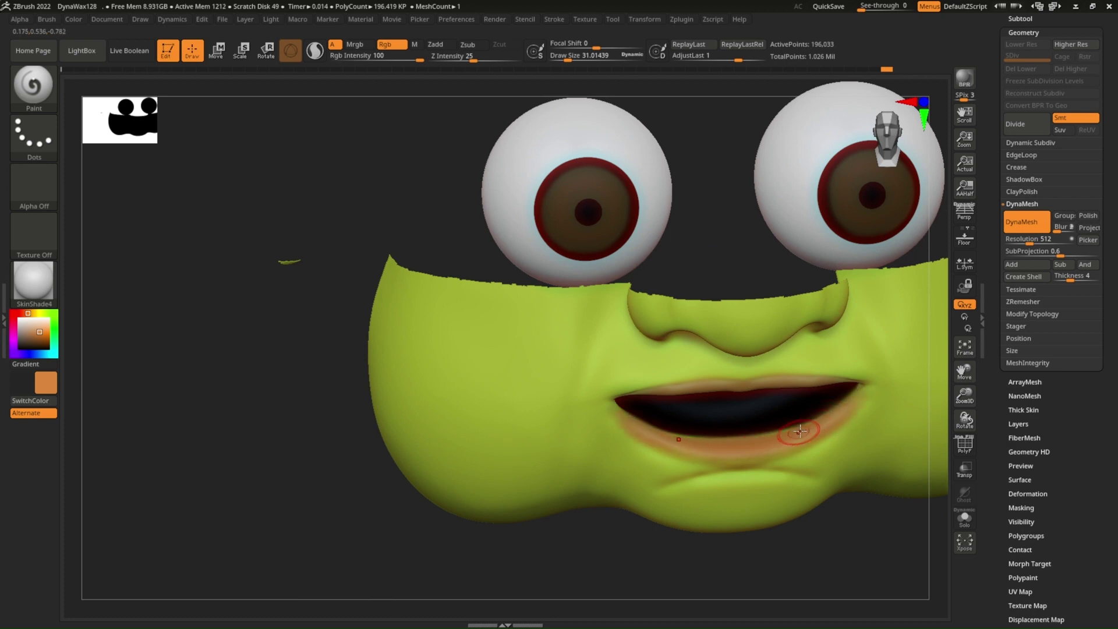
{"action": "left_click_drag", "start_coordinate": [771, 439], "coordinate": [741, 441]}
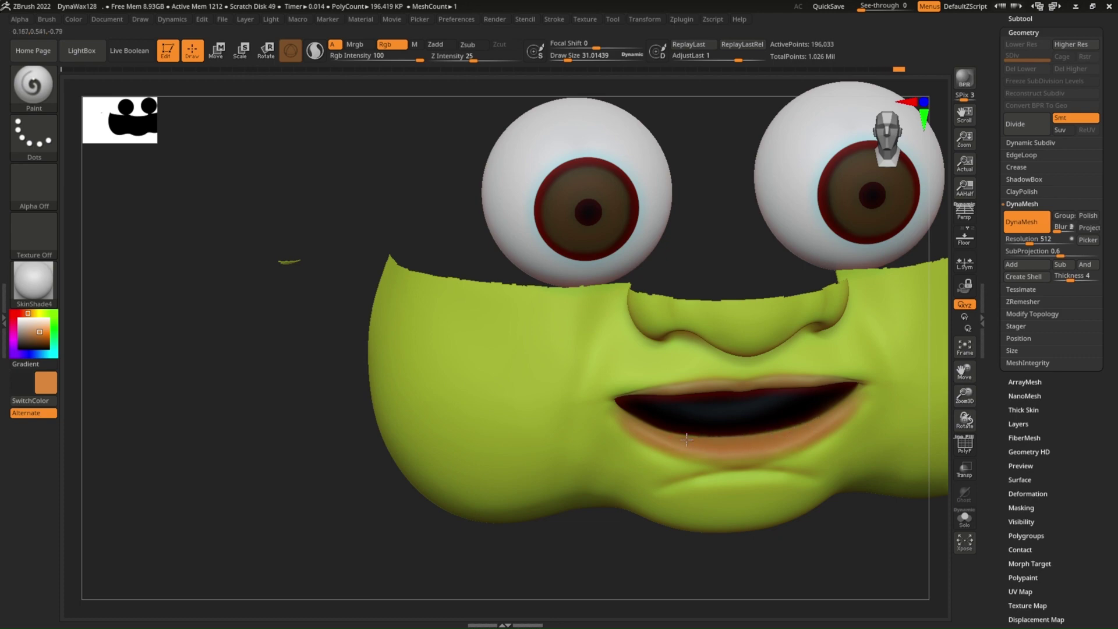
{"action": "right_click_drag", "start_coordinate": [681, 404], "coordinate": [738, 355], "text": "shift"}
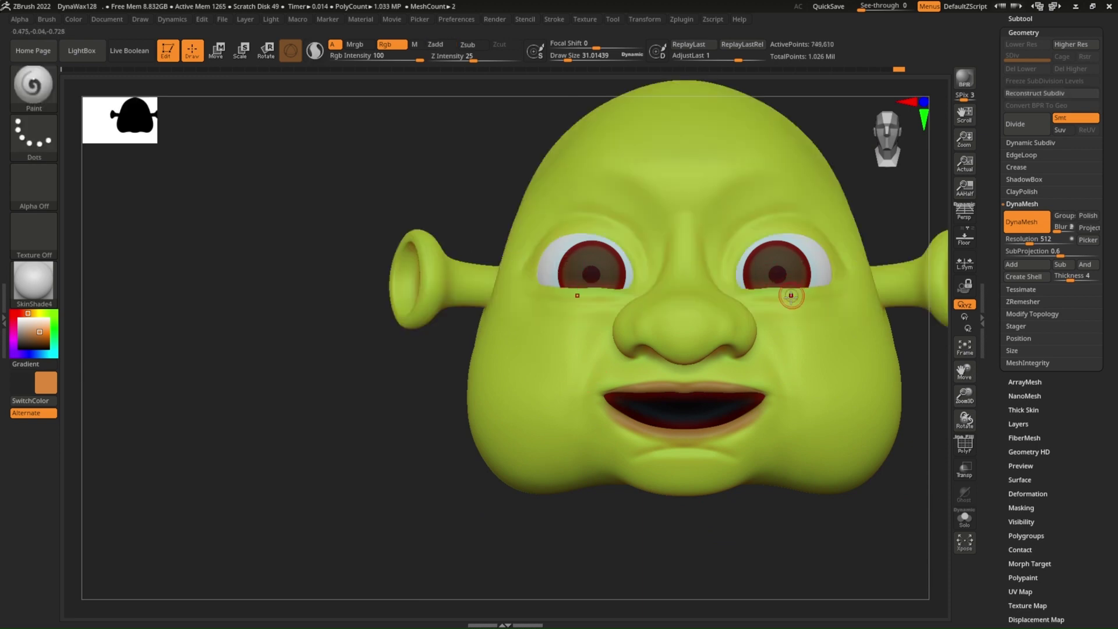
Step: Fill the eyeball subtool with the ToyPlastic material using M and FillObject
{"action": "right_click_drag", "start_coordinate": [790, 295], "coordinate": [683, 306]}
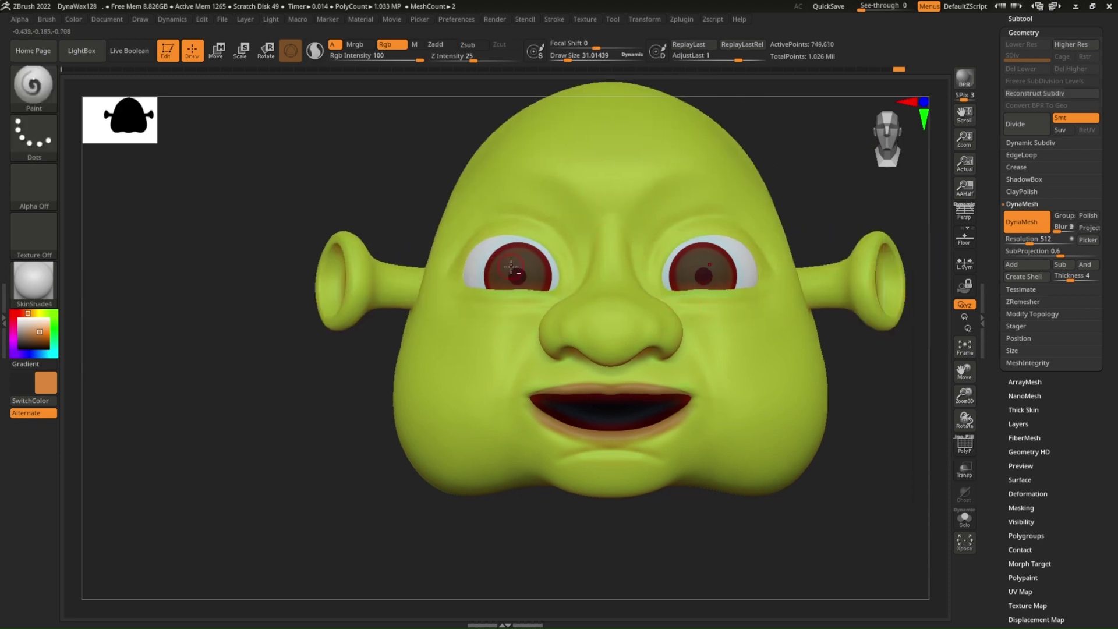
{"action": "left_click", "coordinate": [517, 273], "text": "alt"}
{"action": "key", "text": "m"}
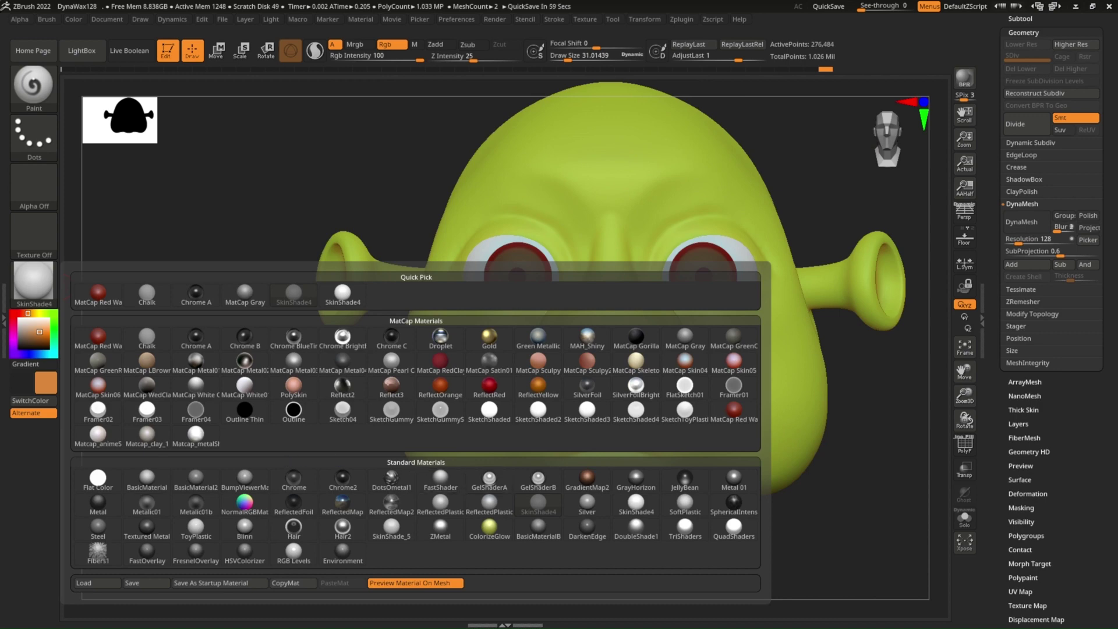
{"action": "left_click", "coordinate": [214, 531]}
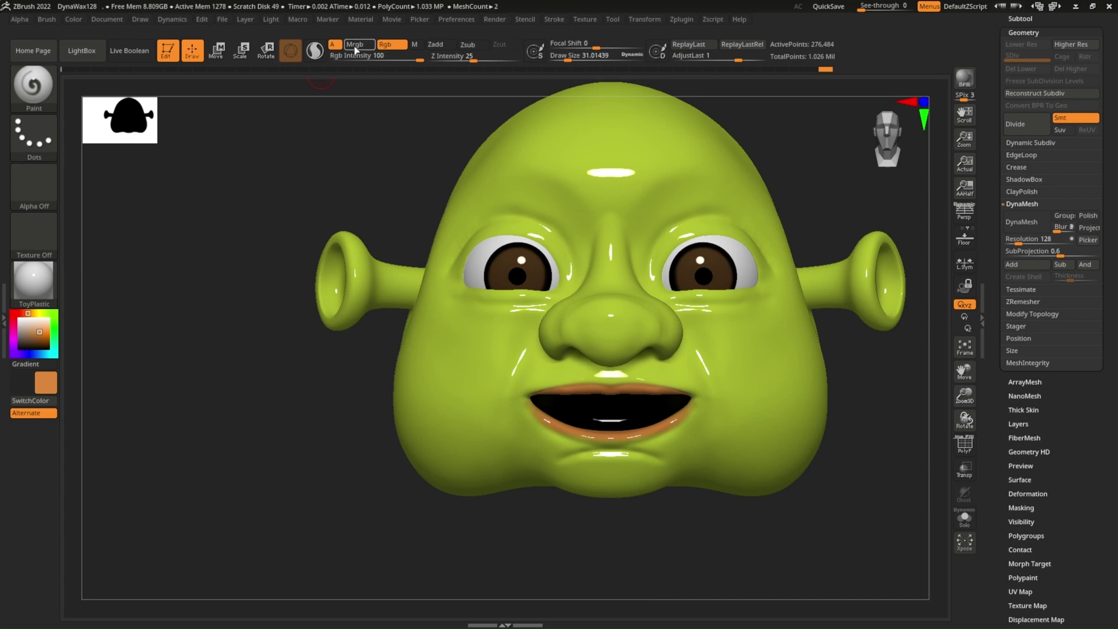
{"action": "left_click", "coordinate": [414, 44]}
{"action": "left_click", "coordinate": [74, 19]}
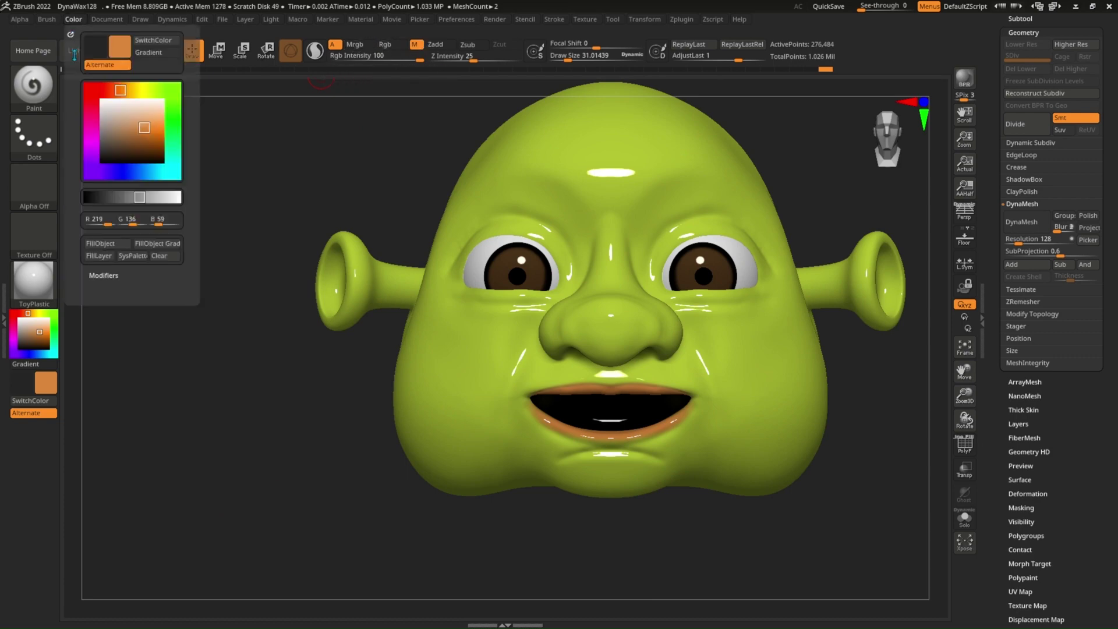
{"action": "left_click", "coordinate": [122, 250]}
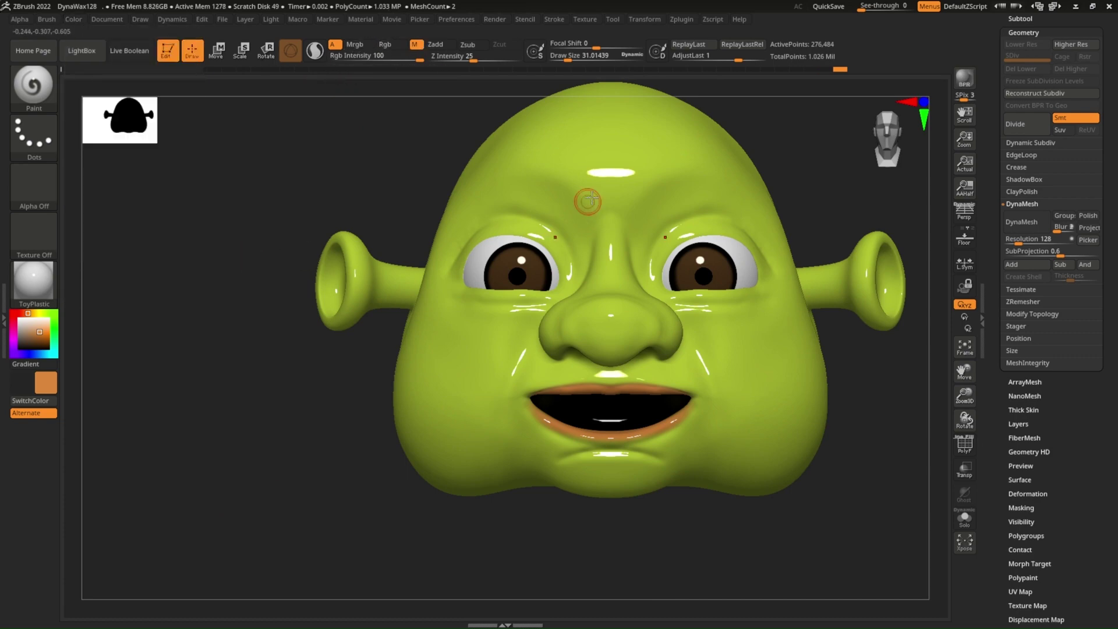
Step: Set the head subtool's material back to SkinShade4
{"action": "left_click", "coordinate": [598, 163], "text": "alt"}
{"action": "left_click", "coordinate": [34, 280]}
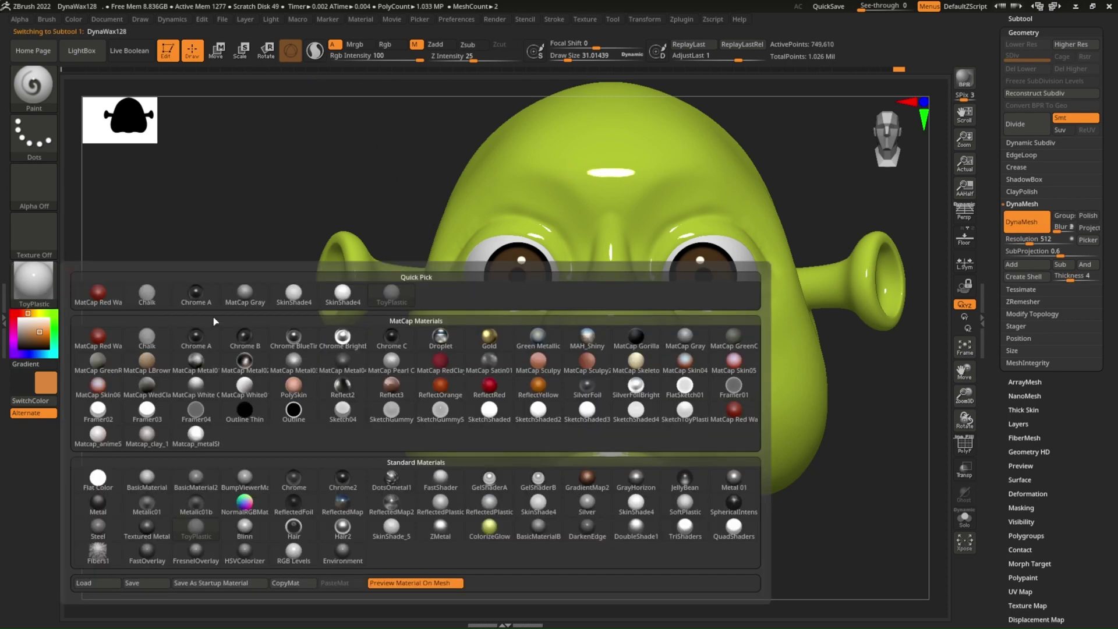
{"action": "left_click", "coordinate": [637, 502]}
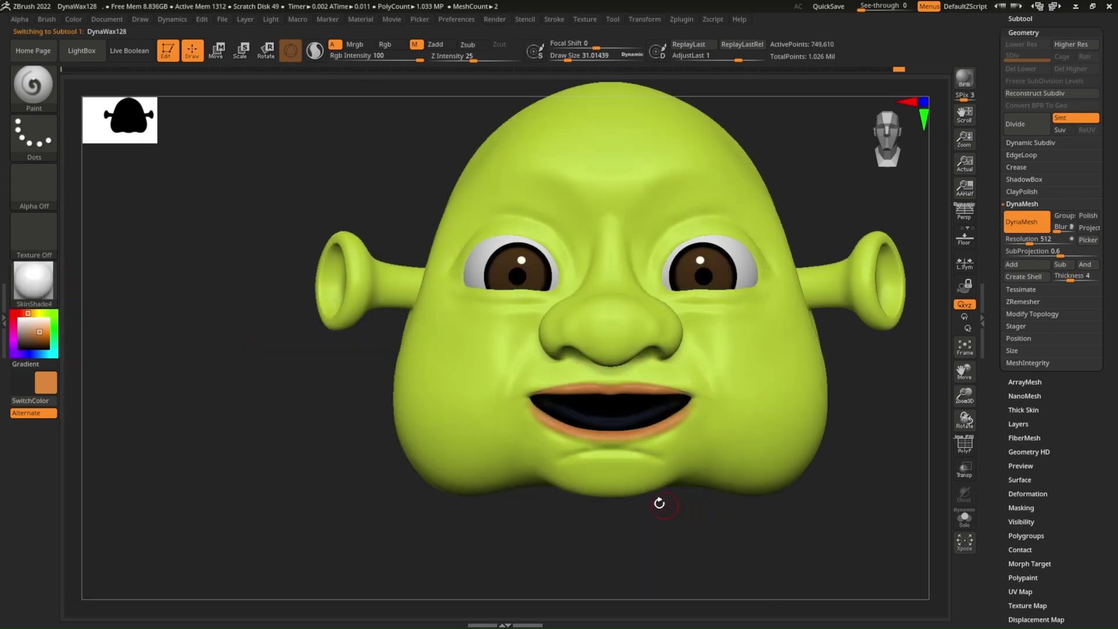
{"action": "mouse_move", "coordinate": [659, 503]}
{"action": "left_mouse_down"}
{"action": "mouse_move", "coordinate": [631, 402]}
{"action": "mouse_move", "coordinate": [562, 394]}
{"action": "left_mouse_up"}
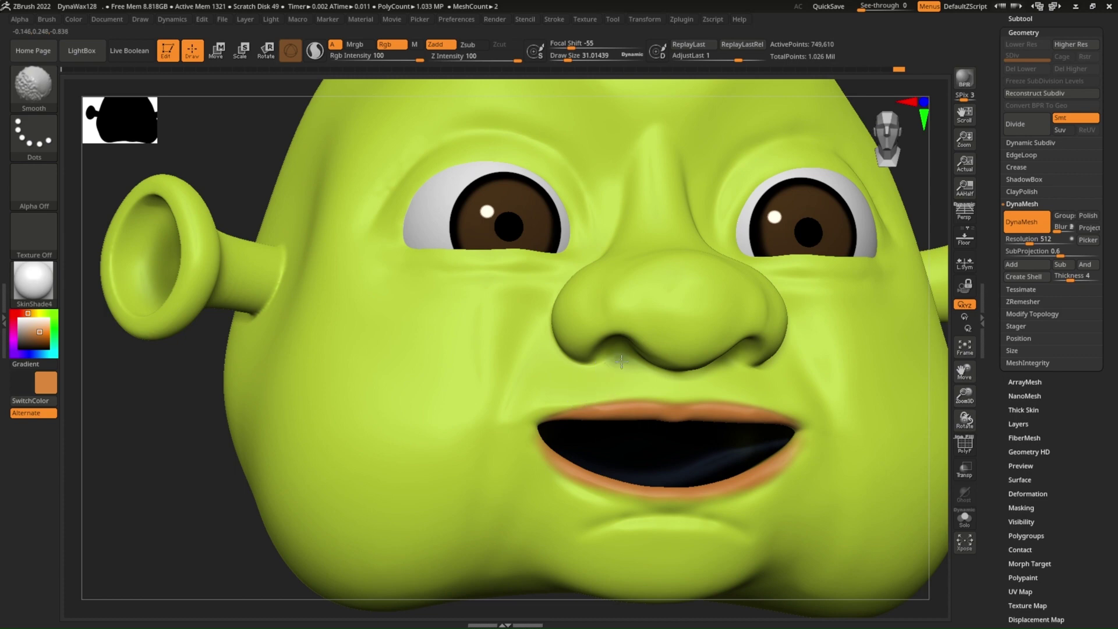
{"action": "mouse_move", "coordinate": [611, 364]}
{"action": "left_mouse_down"}
{"action": "mouse_move", "coordinate": [573, 385]}
{"action": "mouse_move", "coordinate": [566, 350]}
{"action": "left_mouse_up"}
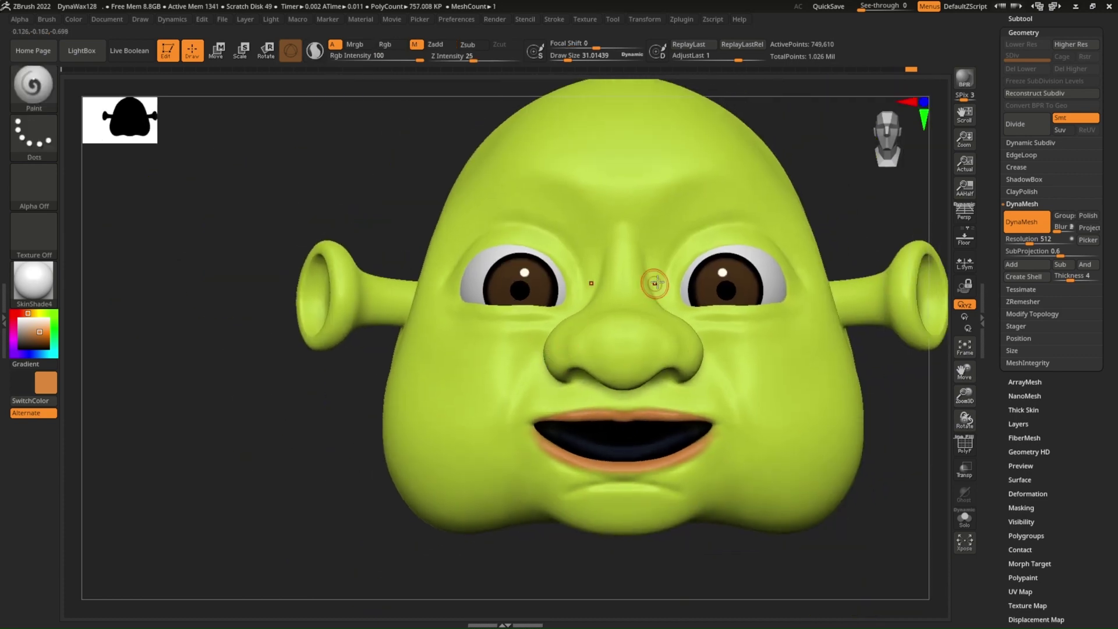
{"action": "mouse_move", "coordinate": [654, 283]}
{"action": "left_mouse_down", "text": "alt"}
{"action": "mouse_move", "coordinate": [731, 264]}
{"action": "mouse_move", "coordinate": [698, 286]}
{"action": "left_mouse_up", "text": "alt"}
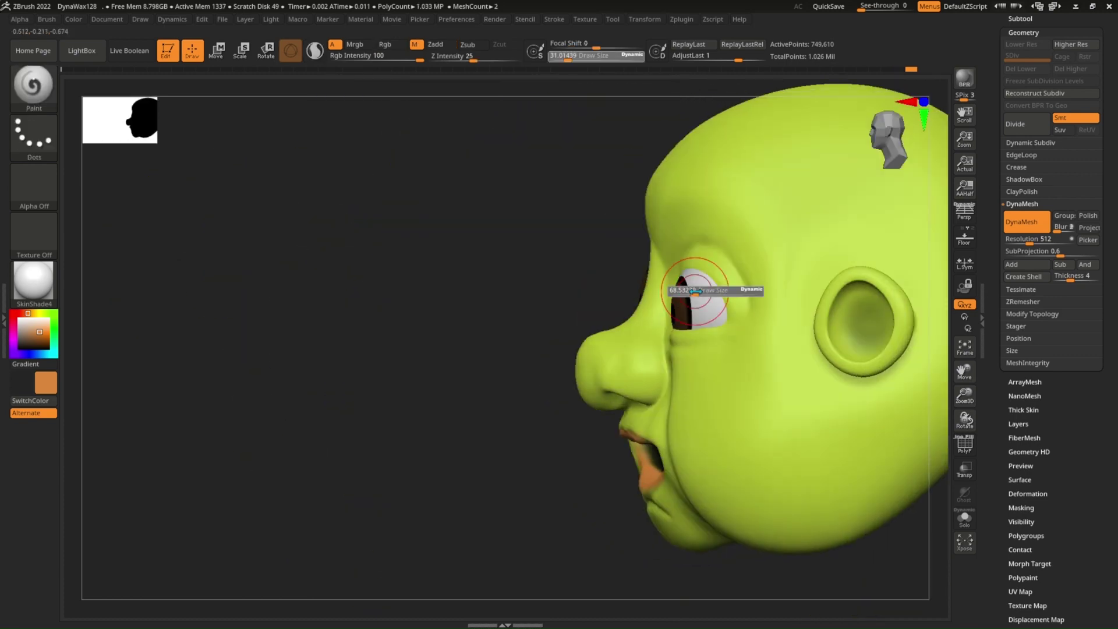
{"action": "left_click", "coordinate": [34, 83]}
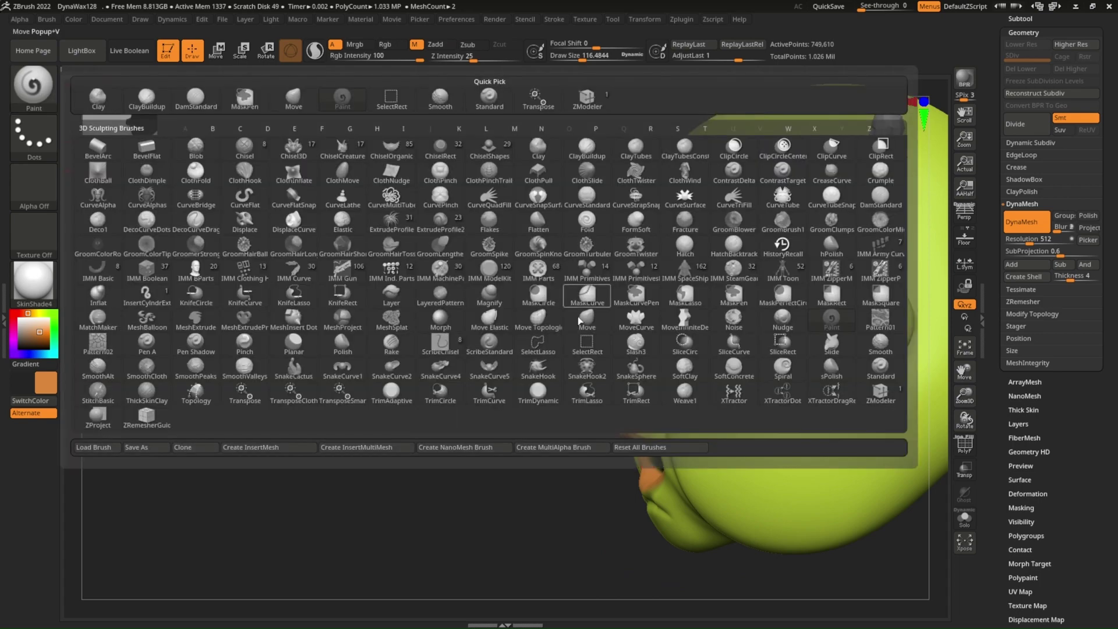
{"action": "key", "text": "m"}
{"action": "key", "text": "v"}
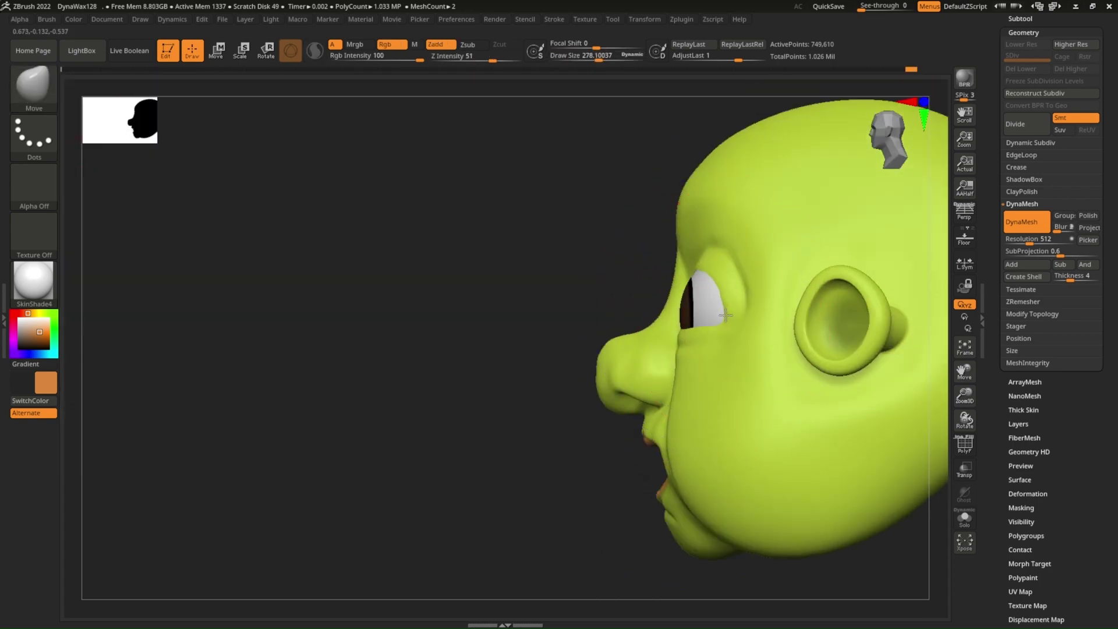
{"action": "mouse_move", "coordinate": [722, 311]}
{"action": "left_mouse_down"}
{"action": "mouse_move", "coordinate": [731, 346]}
{"action": "mouse_move", "coordinate": [717, 249]}
{"action": "mouse_move", "coordinate": [699, 262]}
{"action": "left_mouse_up"}
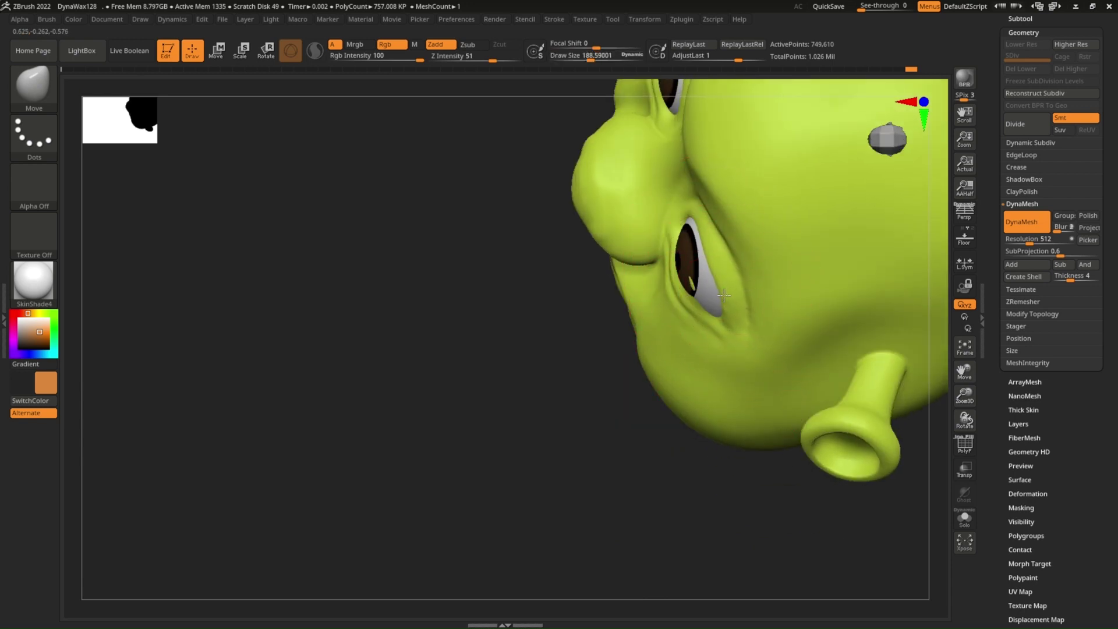
{"action": "right_click_drag", "start_coordinate": [722, 295], "coordinate": [715, 285]}
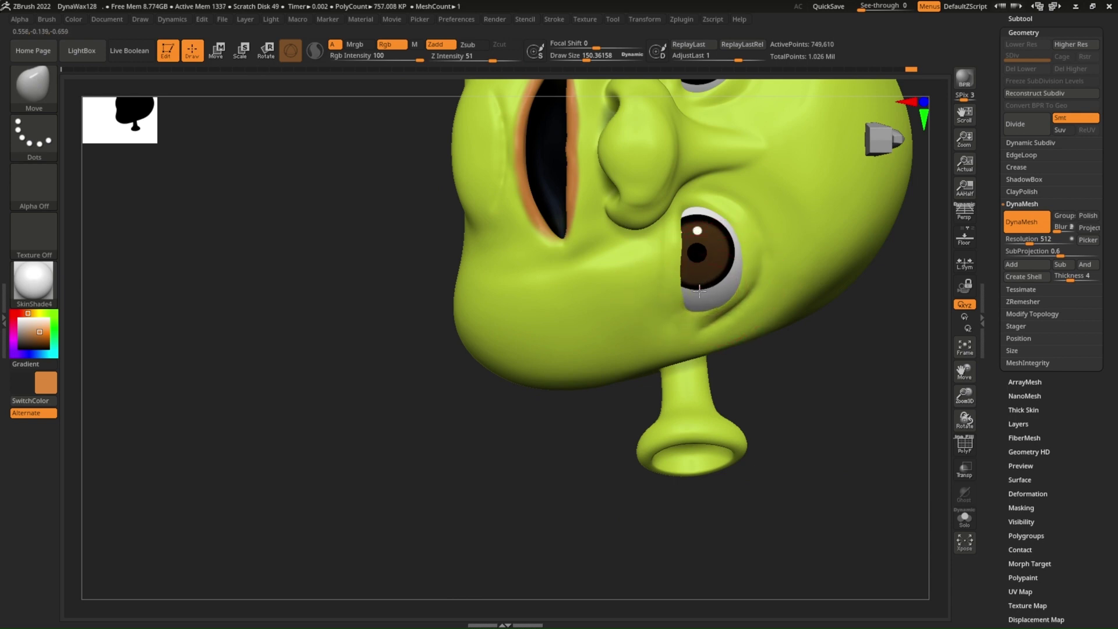
{"action": "left_click", "coordinate": [705, 246], "text": "alt"}
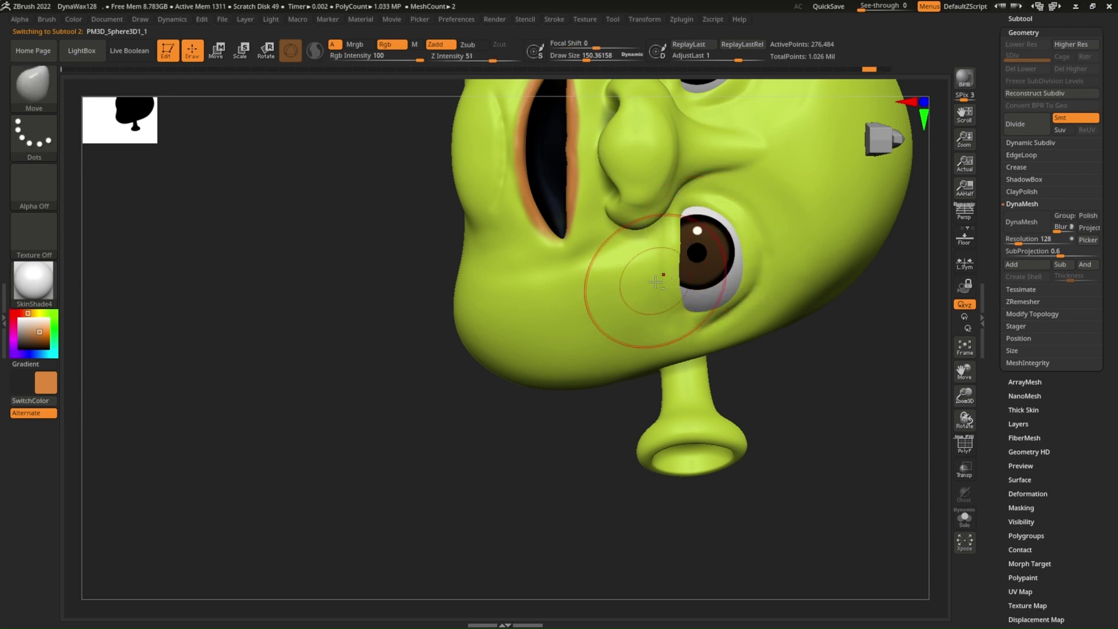
{"action": "key", "text": "shift+f"}
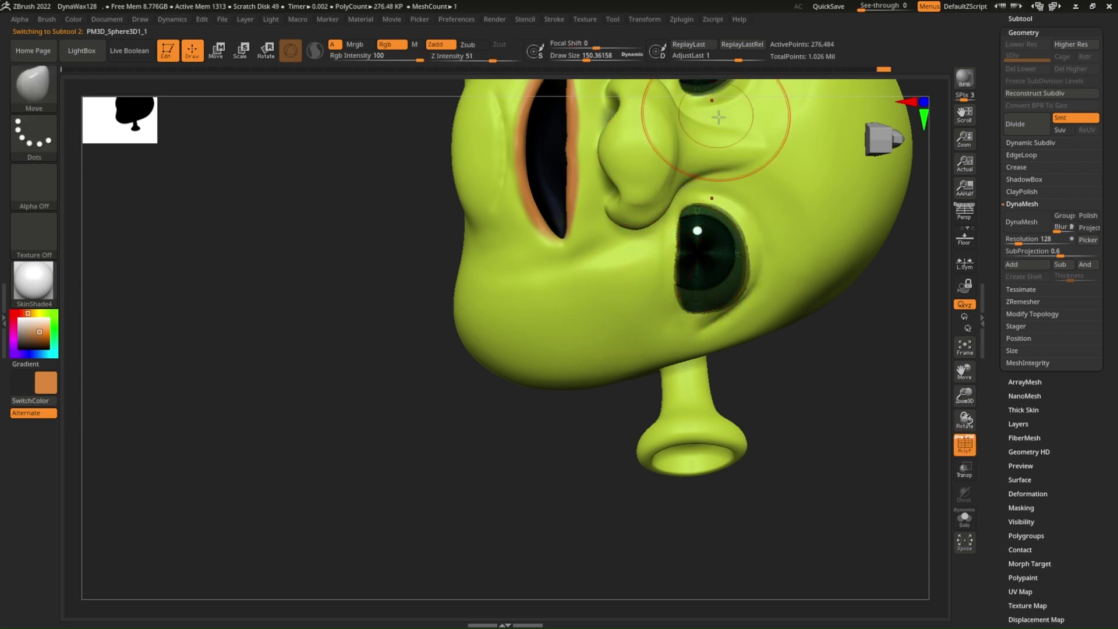
{"action": "left_click", "coordinate": [645, 265], "text": "alt"}
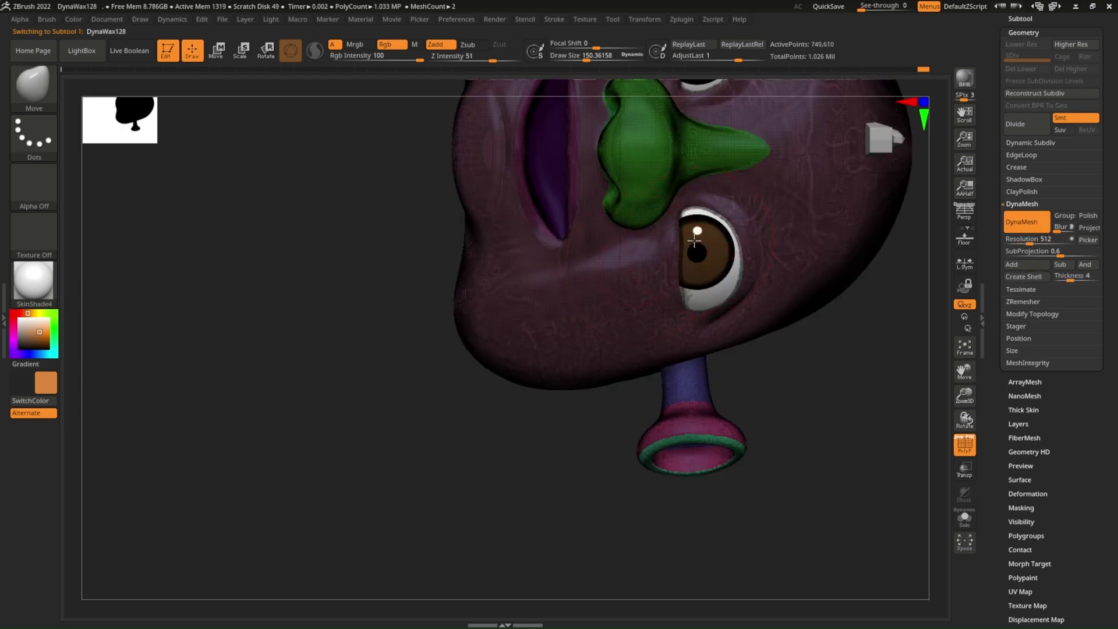
{"action": "key", "text": "bracketleft"}
{"action": "key", "text": "shift+f"}
{"action": "mouse_move", "coordinate": [688, 258]}
{"action": "left_mouse_down"}
{"action": "mouse_move", "coordinate": [718, 343]}
{"action": "mouse_move", "coordinate": [670, 283]}
{"action": "left_mouse_up"}
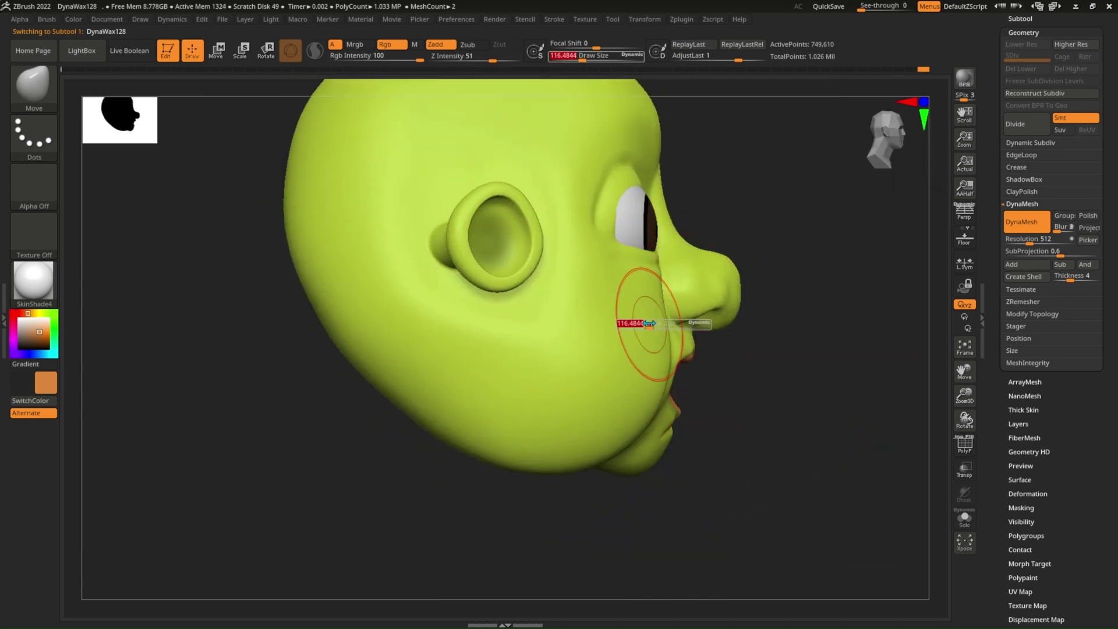
Step: Shift-smooth the eyelid skin, resizing the brush from about 172 to 99
{"action": "left_click_drag", "start_coordinate": [648, 323], "coordinate": [664, 319]}
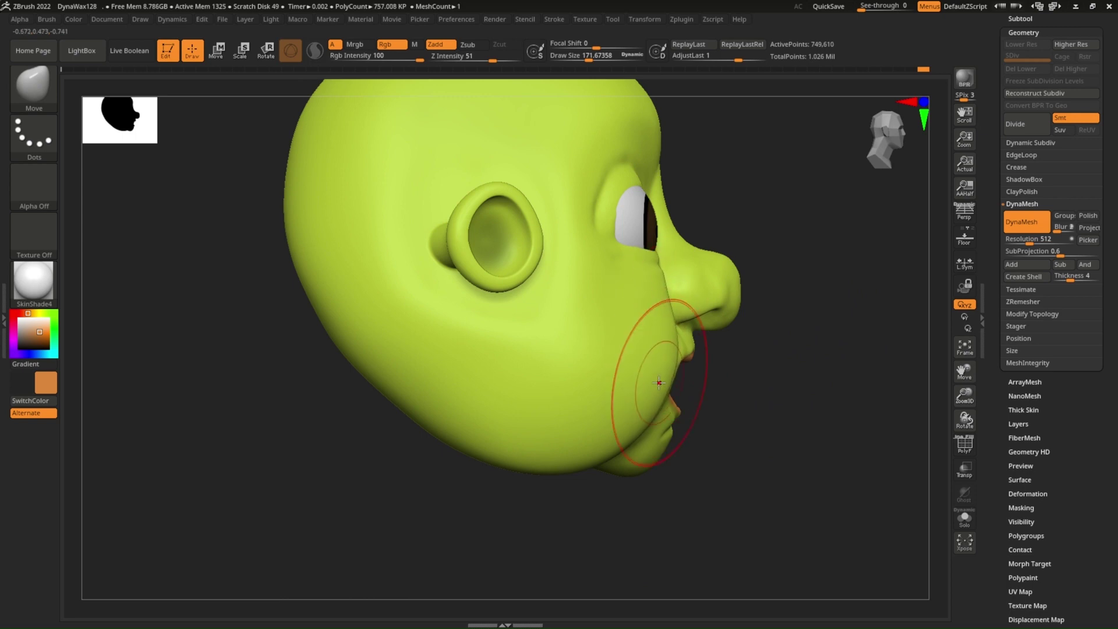
{"action": "left_click_drag", "start_coordinate": [652, 382], "coordinate": [574, 399]}
{"action": "mouse_move", "coordinate": [641, 336]}
{"action": "left_mouse_down"}
{"action": "mouse_move", "coordinate": [583, 339]}
{"action": "mouse_move", "coordinate": [638, 333]}
{"action": "mouse_move", "coordinate": [647, 319]}
{"action": "left_mouse_up"}
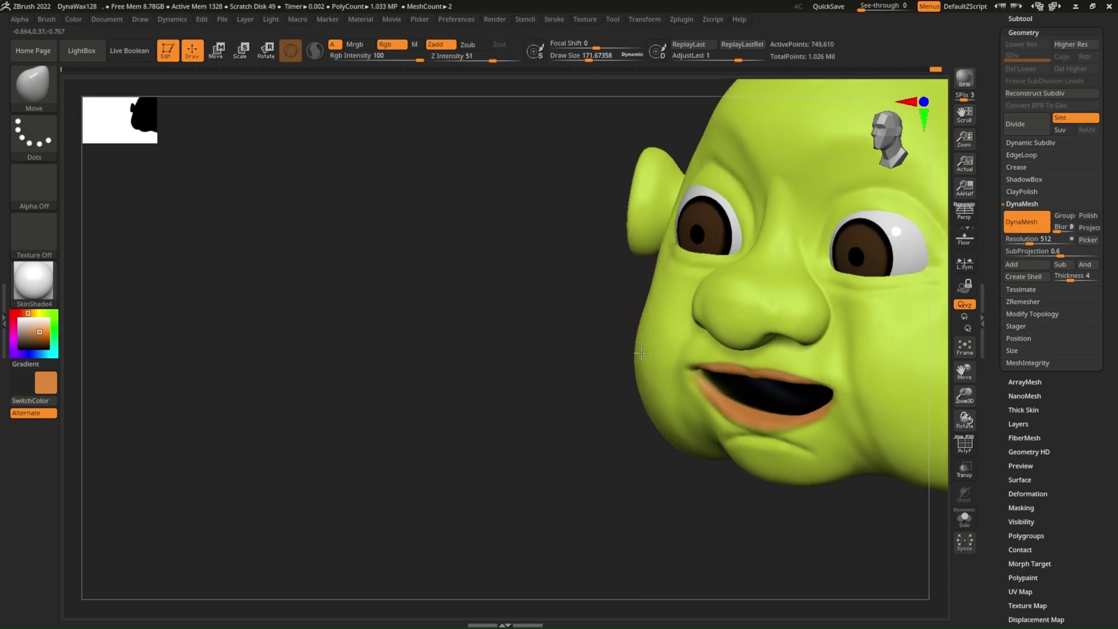
{"action": "mouse_move", "coordinate": [637, 400]}
{"action": "left_mouse_down"}
{"action": "mouse_move", "coordinate": [654, 337]}
{"action": "mouse_move", "coordinate": [656, 431]}
{"action": "mouse_move", "coordinate": [640, 340]}
{"action": "mouse_move", "coordinate": [616, 319]}
{"action": "left_mouse_up"}
{"action": "key", "text": "shift"}
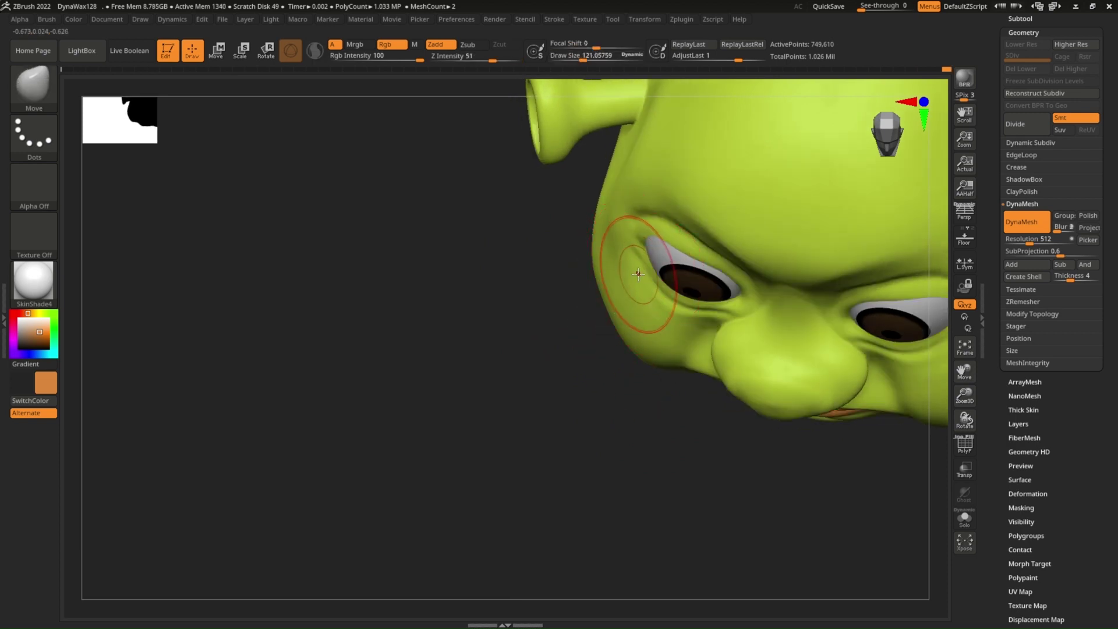
{"action": "right_click_drag", "start_coordinate": [640, 278], "coordinate": [673, 249]}
{"action": "key", "text": "s"}
{"action": "left_click_drag", "start_coordinate": [674, 249], "coordinate": [684, 266]}
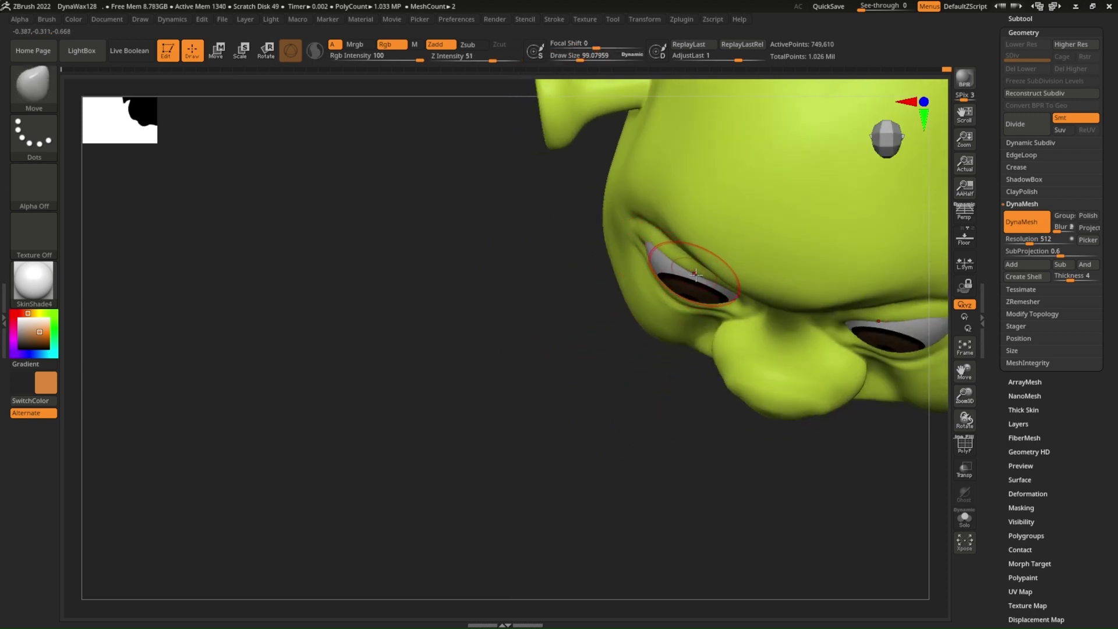
{"action": "mouse_move", "coordinate": [730, 295]}
{"action": "right_mouse_down"}
{"action": "mouse_move", "coordinate": [687, 237]}
{"action": "mouse_move", "coordinate": [676, 198]}
{"action": "right_mouse_up"}
{"action": "mouse_move", "coordinate": [743, 257]}
{"action": "right_mouse_down"}
{"action": "mouse_move", "coordinate": [725, 282]}
{"action": "mouse_move", "coordinate": [662, 299]}
{"action": "right_mouse_up"}
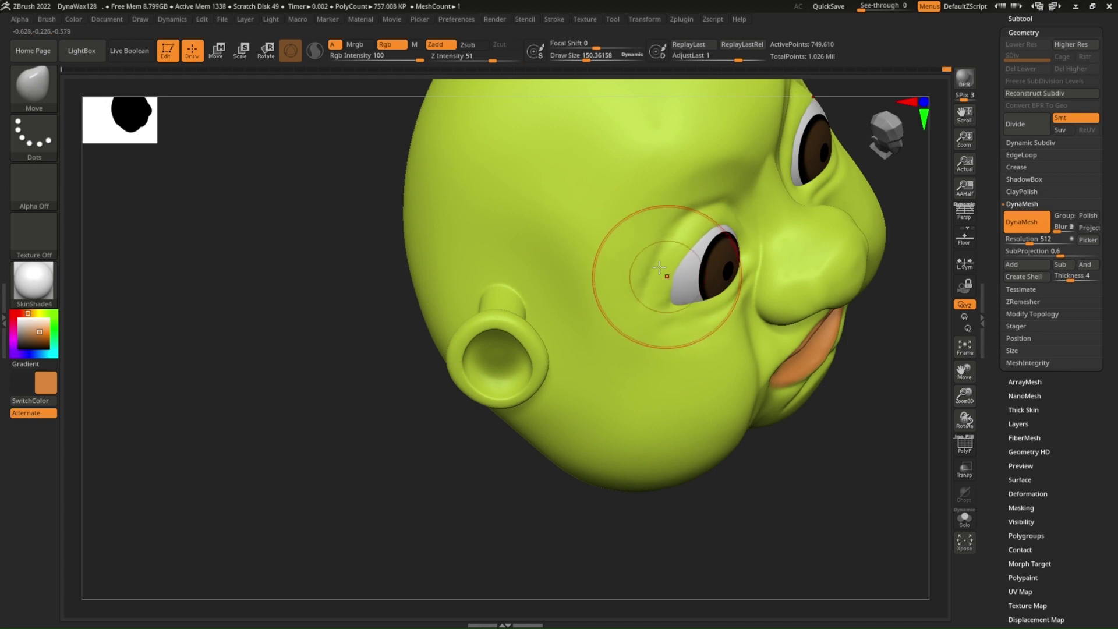
{"action": "mouse_move", "coordinate": [660, 262]}
{"action": "right_mouse_down"}
{"action": "mouse_move", "coordinate": [653, 300]}
{"action": "mouse_move", "coordinate": [654, 224]}
{"action": "mouse_move", "coordinate": [576, 214]}
{"action": "mouse_move", "coordinate": [521, 147]}
{"action": "right_mouse_up"}
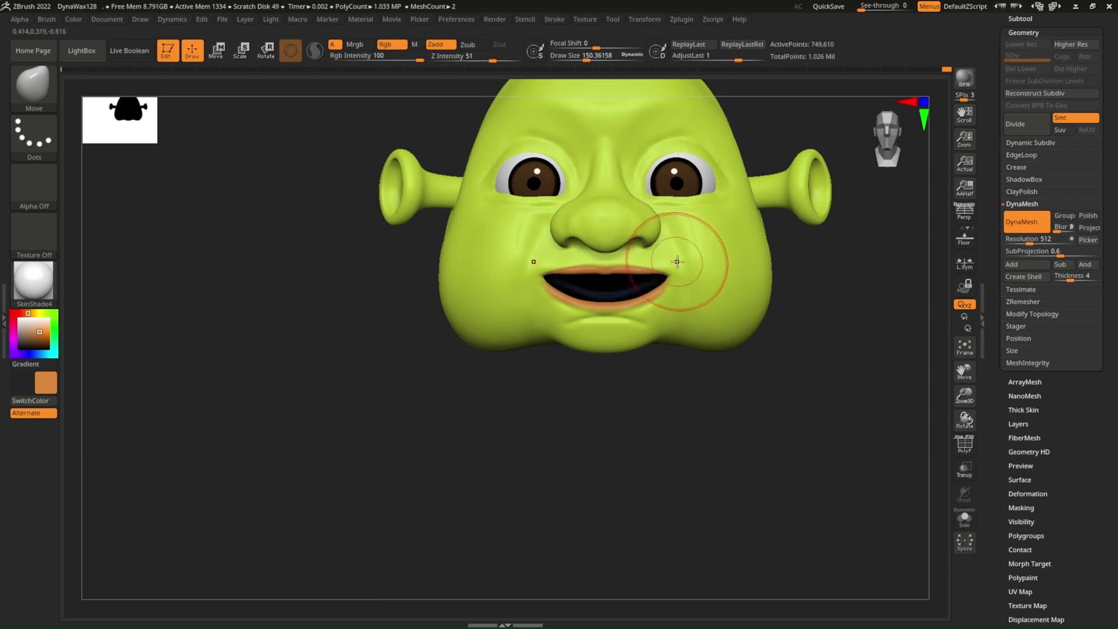
Step: Smooth the eye socket to reveal more eye white, brush about 177
{"action": "right_click_drag", "start_coordinate": [693, 249], "coordinate": [668, 337], "text": "ctrl"}
{"action": "right_click_drag", "start_coordinate": [660, 299], "coordinate": [698, 282], "text": "ctrl"}
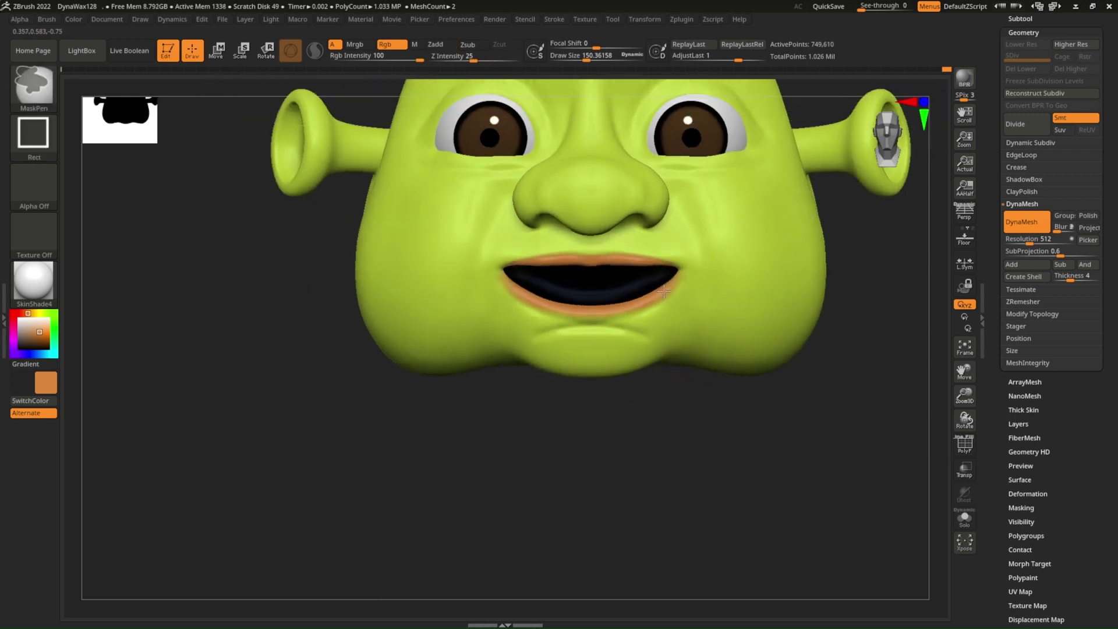
{"action": "right_click_drag", "start_coordinate": [708, 386], "coordinate": [697, 452], "text": "ctrl"}
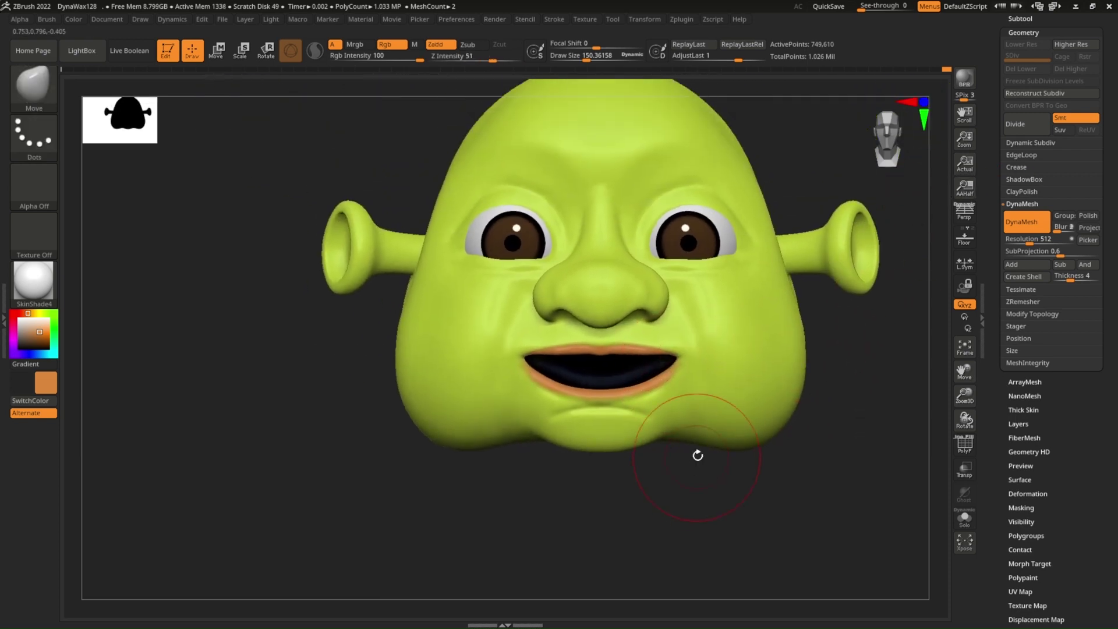
{"action": "key", "text": "f"}
{"action": "right_click_drag", "start_coordinate": [733, 205], "coordinate": [746, 253]}
{"action": "mouse_move", "coordinate": [745, 254]}
{"action": "left_mouse_down", "text": "shift"}
{"action": "mouse_move", "coordinate": [737, 228]}
{"action": "mouse_move", "coordinate": [723, 231]}
{"action": "left_mouse_up", "text": "shift"}
{"action": "key", "text": "s"}
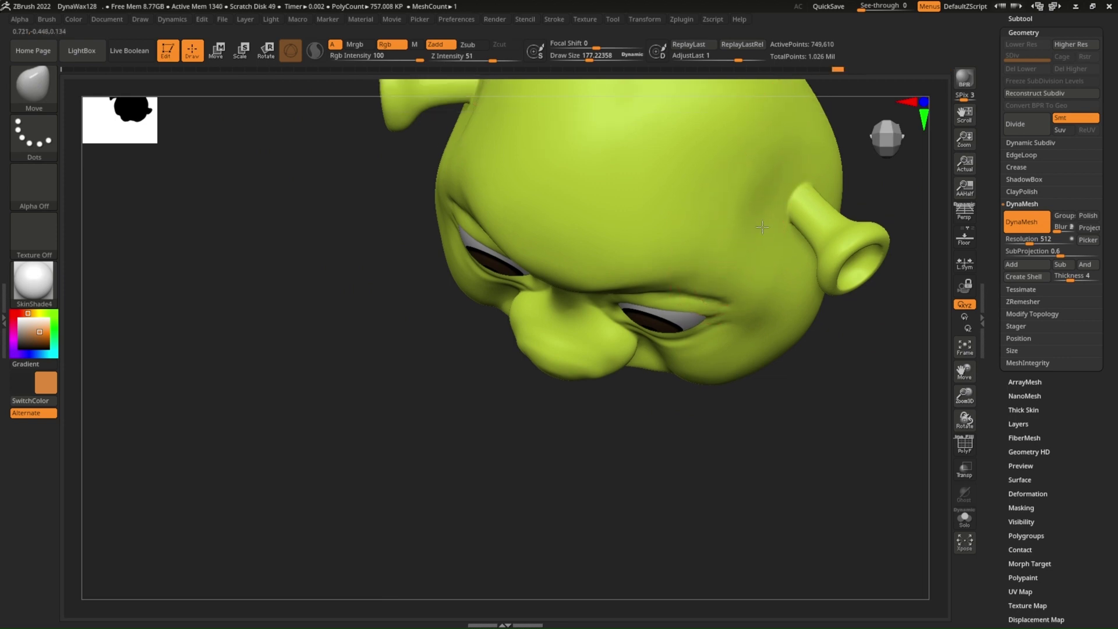
Step: Enlarge the brush to about 369 while rotating to the back of the head
{"action": "right_click_drag", "start_coordinate": [747, 182], "coordinate": [728, 239]}
{"action": "key", "text": "s"}
{"action": "left_click_drag", "start_coordinate": [724, 242], "coordinate": [748, 242]}
{"action": "mouse_move", "coordinate": [751, 250]}
{"action": "right_mouse_down"}
{"action": "mouse_move", "coordinate": [758, 268]}
{"action": "mouse_move", "coordinate": [763, 236]}
{"action": "right_mouse_up"}
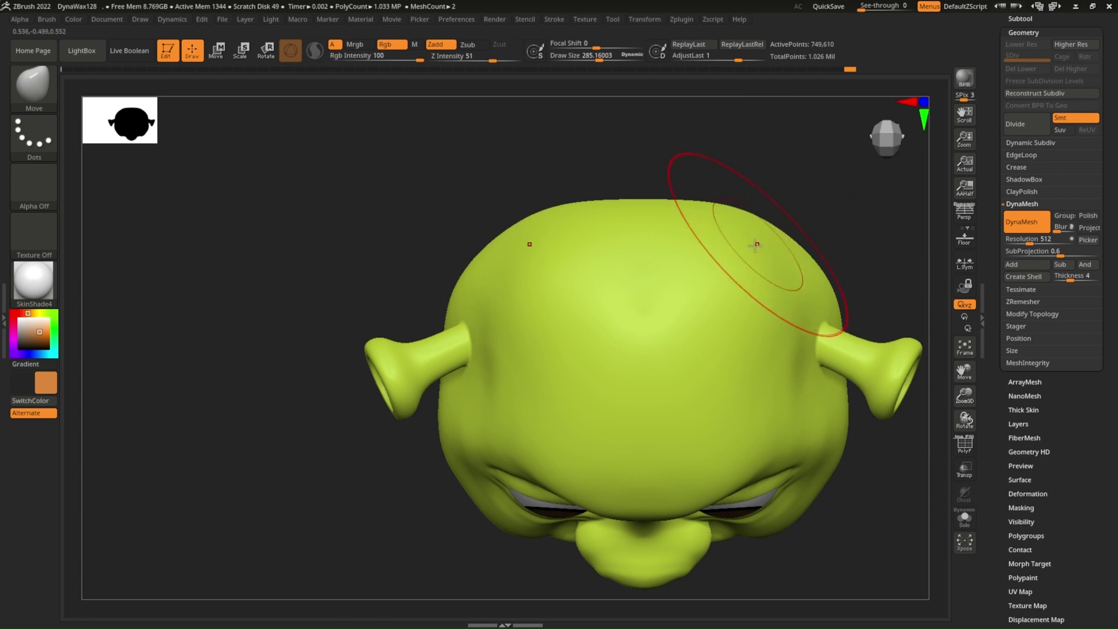
{"action": "key", "text": "s"}
{"action": "left_click_drag", "start_coordinate": [754, 245], "coordinate": [759, 253]}
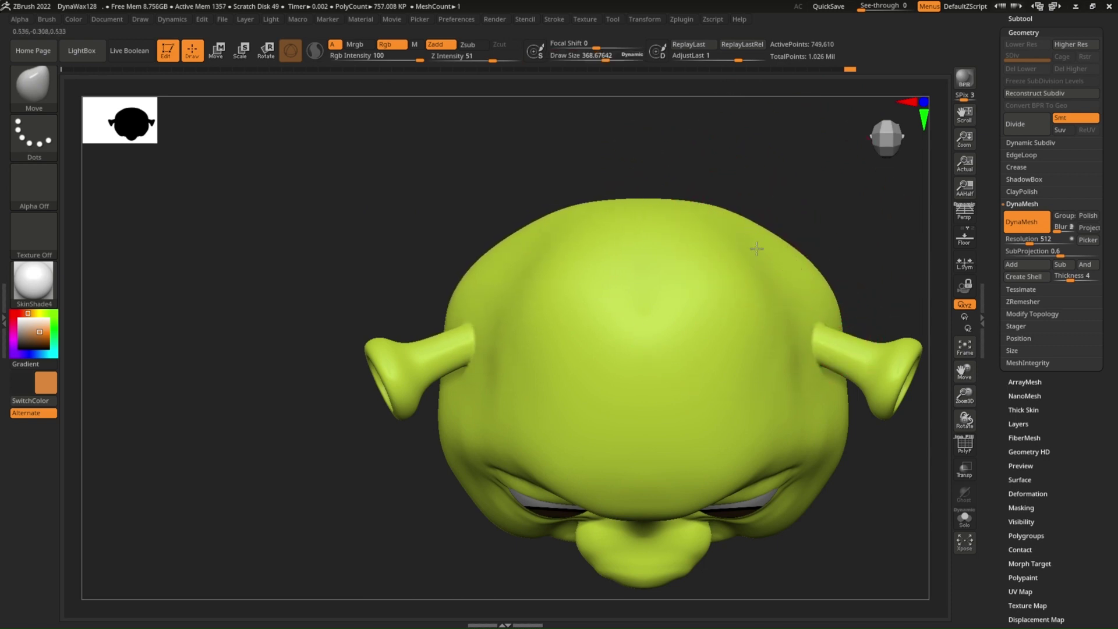
{"action": "mouse_move", "coordinate": [823, 261]}
{"action": "right_mouse_down"}
{"action": "mouse_move", "coordinate": [837, 233]}
{"action": "mouse_move", "coordinate": [790, 206]}
{"action": "mouse_move", "coordinate": [791, 138]}
{"action": "mouse_move", "coordinate": [718, 237]}
{"action": "mouse_move", "coordinate": [623, 242]}
{"action": "right_mouse_up"}
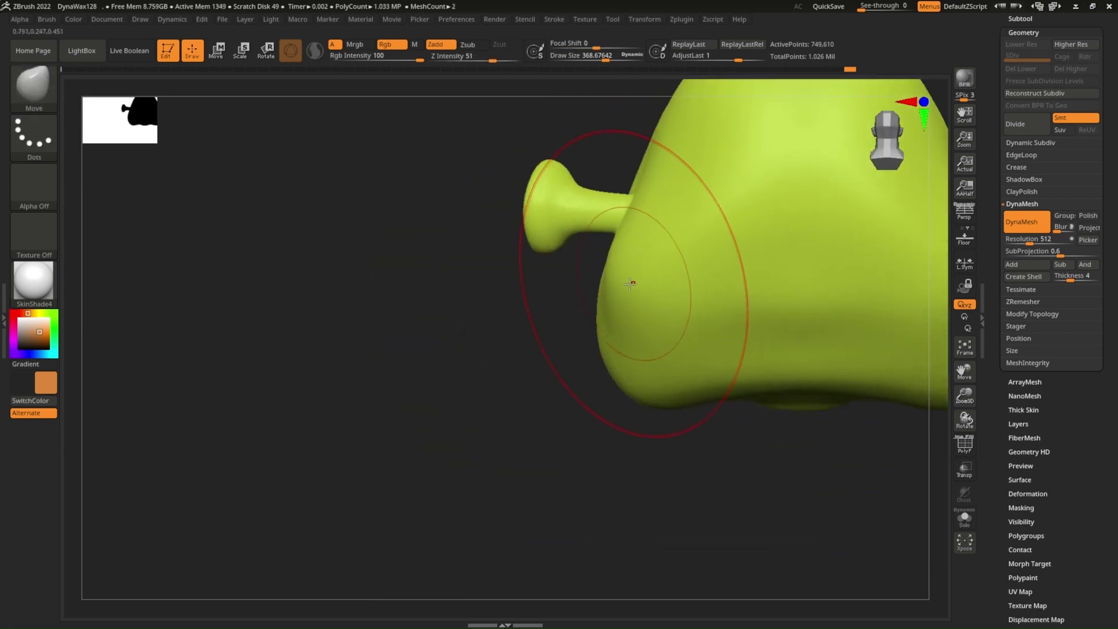
{"action": "mouse_move", "coordinate": [629, 283]}
{"action": "right_mouse_down"}
{"action": "mouse_move", "coordinate": [648, 266]}
{"action": "mouse_move", "coordinate": [646, 324]}
{"action": "mouse_move", "coordinate": [619, 254]}
{"action": "right_mouse_up"}
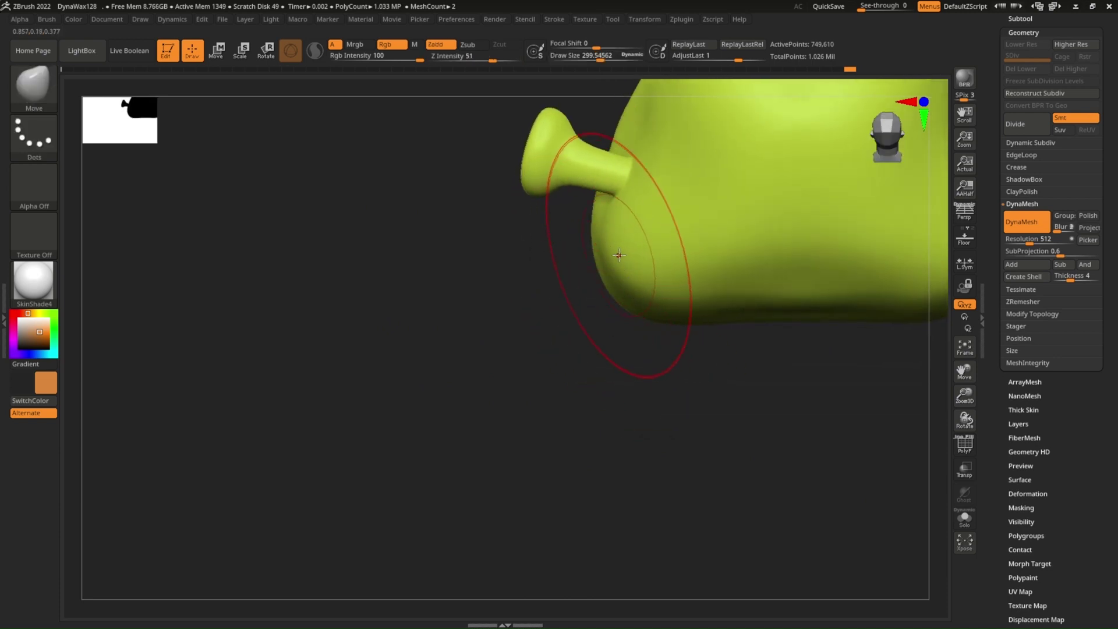
Step: Smooth behind the ear and return to a front view with brush size 76
{"action": "key", "text": "shift"}
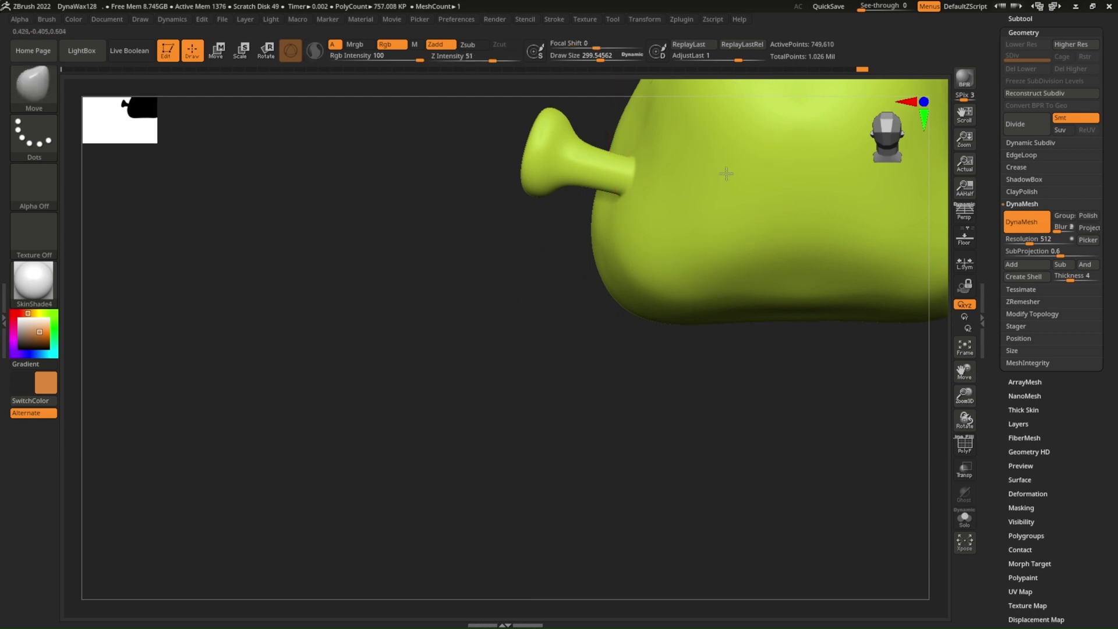
{"action": "mouse_move", "coordinate": [699, 221]}
{"action": "right_mouse_down"}
{"action": "mouse_move", "coordinate": [726, 228]}
{"action": "mouse_move", "coordinate": [599, 303]}
{"action": "mouse_move", "coordinate": [768, 302]}
{"action": "mouse_move", "coordinate": [732, 291]}
{"action": "right_mouse_up"}
{"action": "key", "text": "s"}
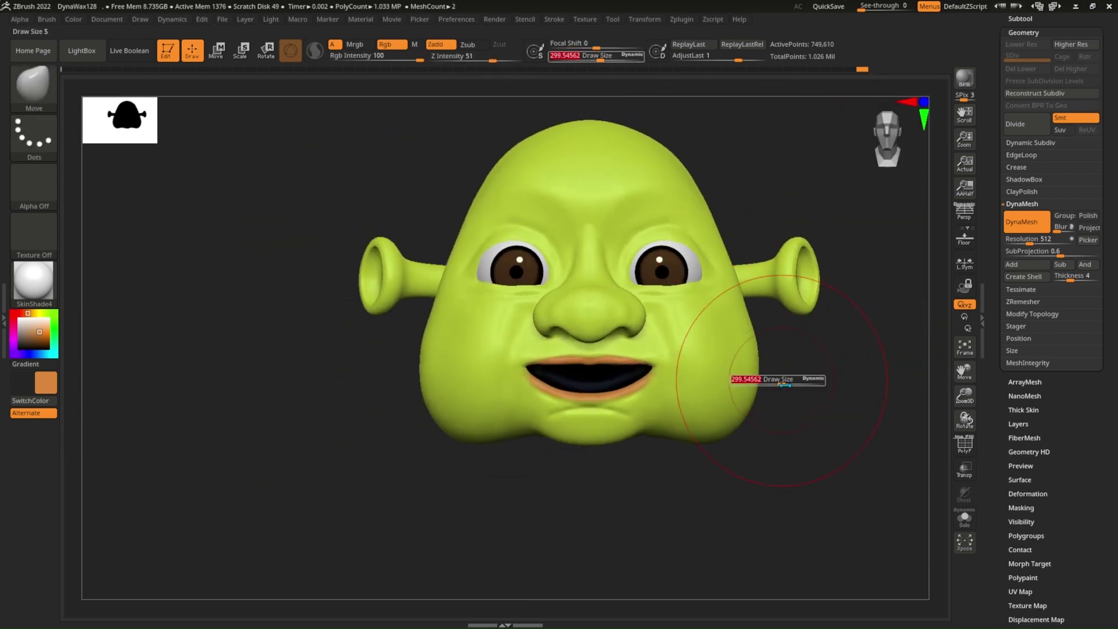
{"action": "left_click_drag", "start_coordinate": [751, 379], "coordinate": [735, 379]}
{"action": "right_click_drag", "start_coordinate": [908, 232], "coordinate": [937, 163], "text": "alt"}
Step: Append a Ring3D subtool and reinitialize it as a QSphere
{"action": "scroll", "coordinate": [1046, 140], "scroll_direction": "up", "scroll_amount": 2}
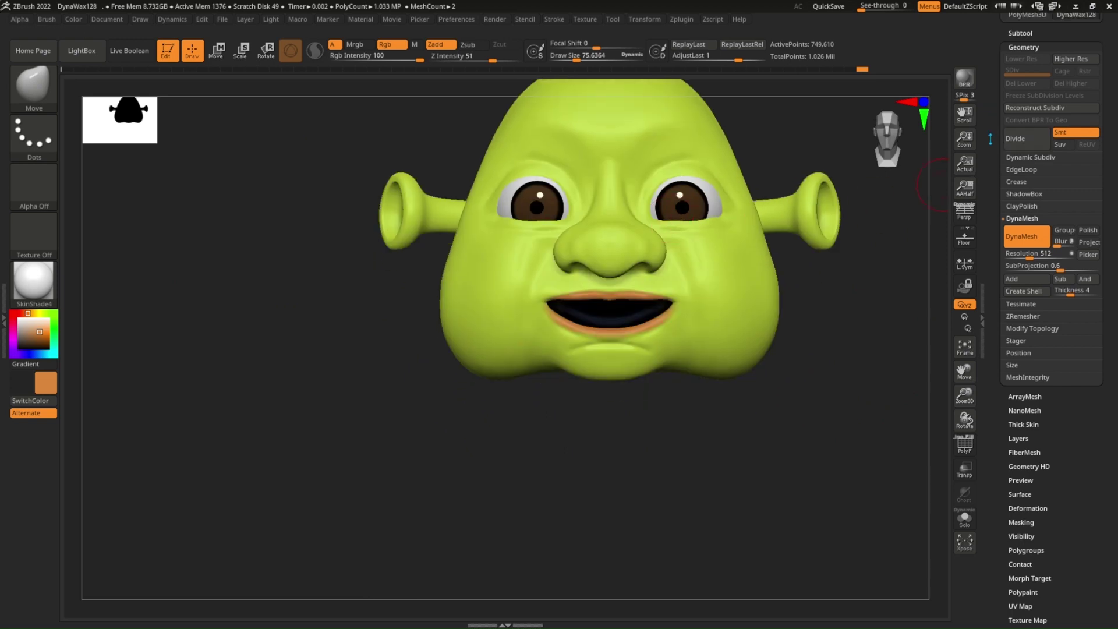
{"action": "left_click", "coordinate": [1020, 33]}
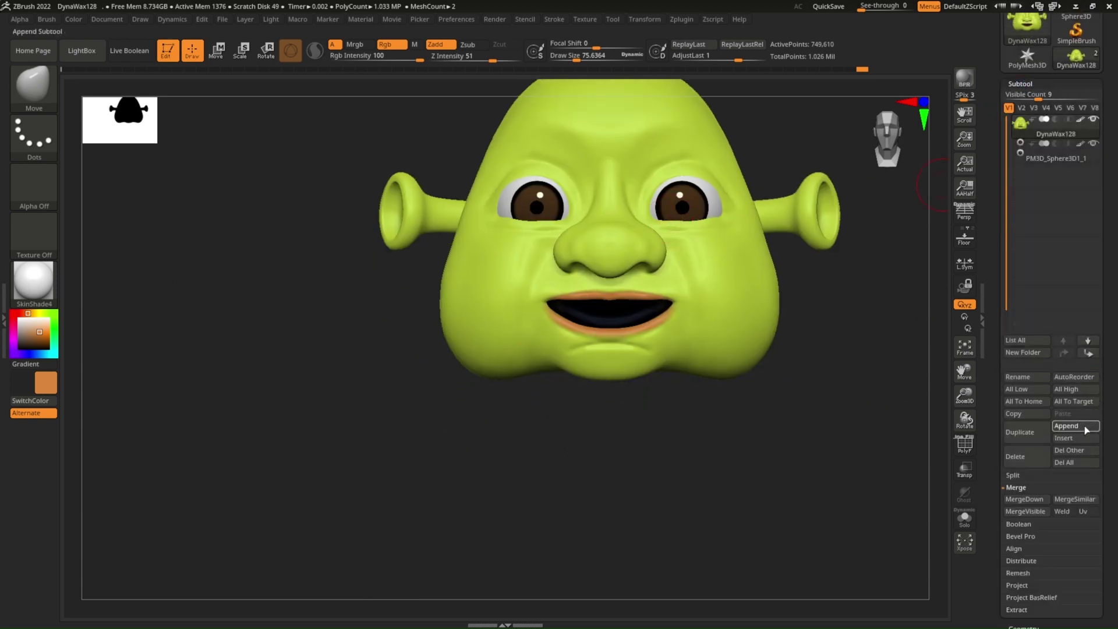
{"action": "left_click", "coordinate": [1083, 428]}
{"action": "left_click", "coordinate": [1081, 428]}
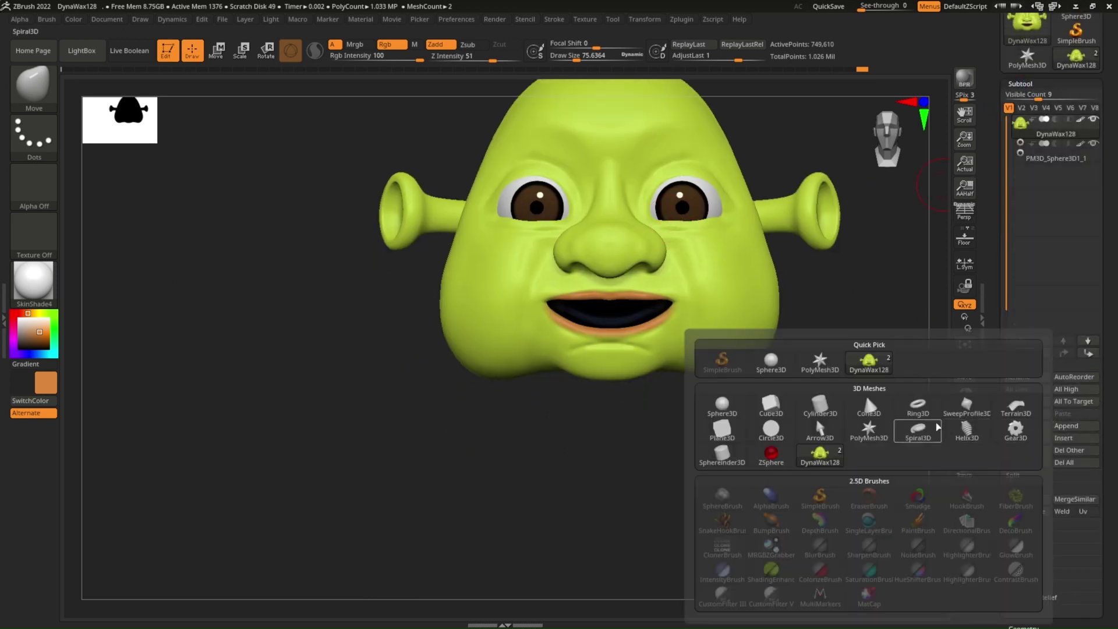
{"action": "left_click", "coordinate": [918, 404]}
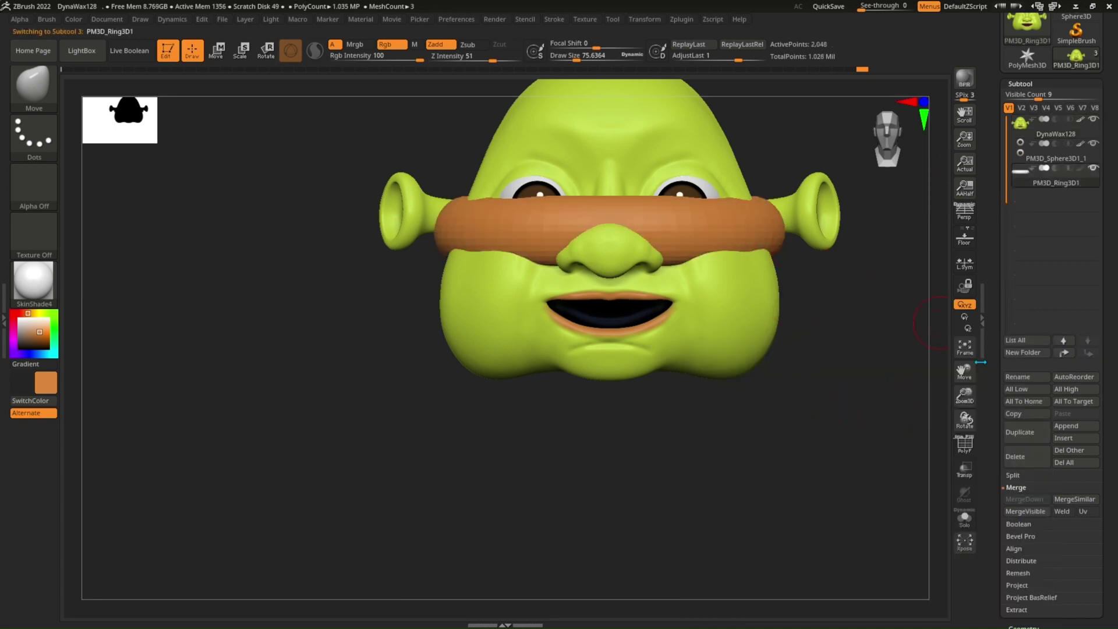
{"action": "scroll", "coordinate": [1025, 256], "scroll_direction": "down", "scroll_amount": 3}
{"action": "scroll", "coordinate": [1025, 256], "scroll_direction": "down", "scroll_amount": 3}
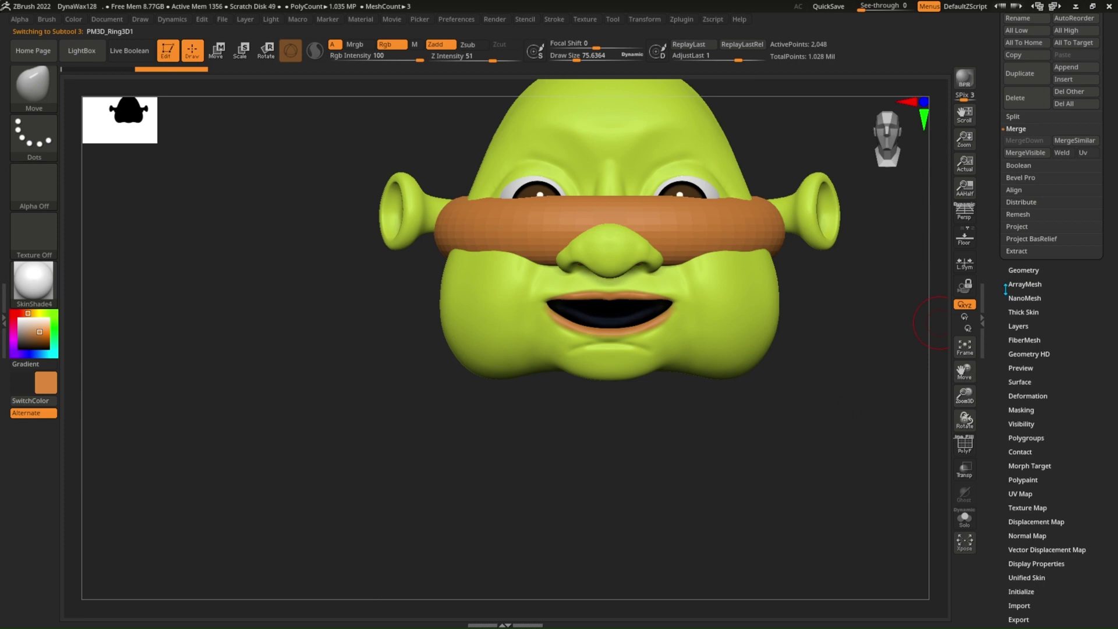
{"action": "scroll", "coordinate": [1003, 291], "scroll_direction": "down", "scroll_amount": 4}
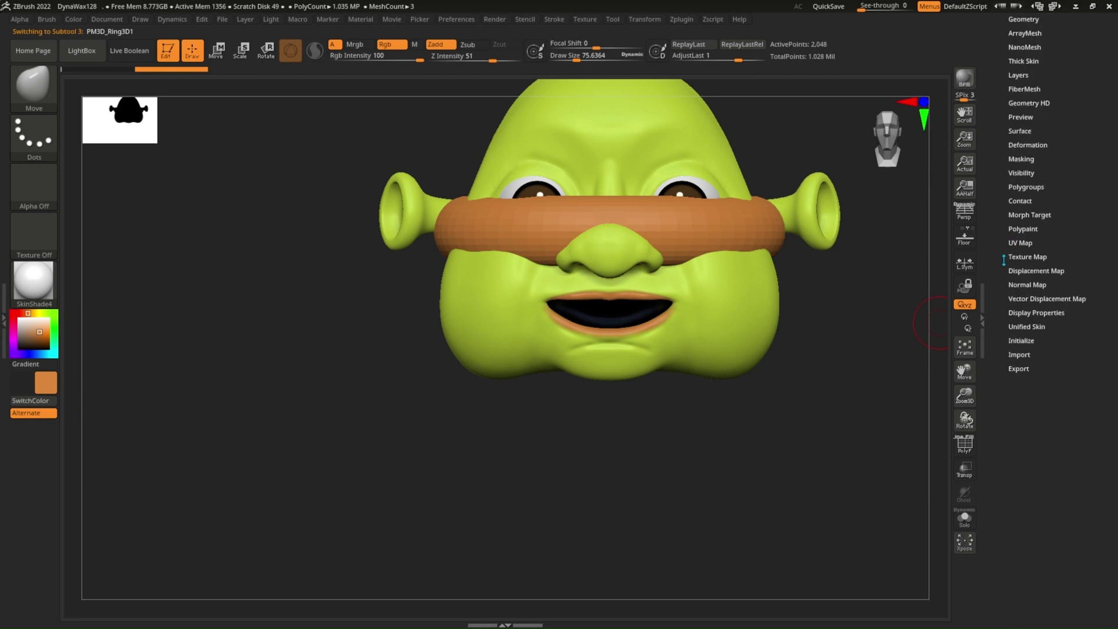
{"action": "left_click", "coordinate": [1021, 340]}
{"action": "left_click", "coordinate": [1051, 364]}
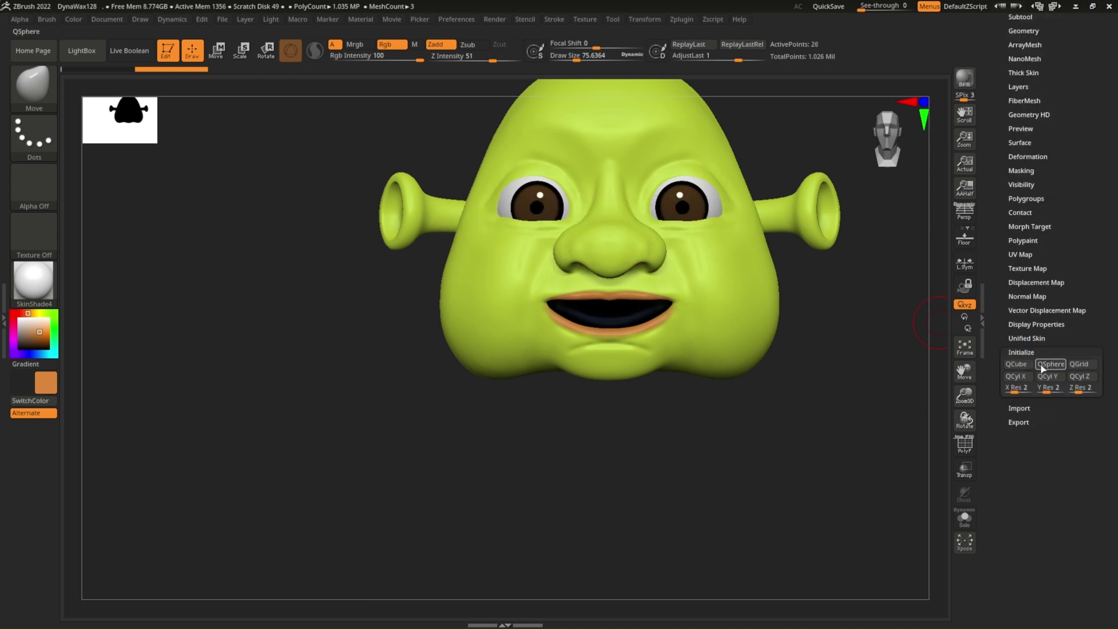
Step: Move the new sphere from the ear down to the mouth with the Transpose gizmo
{"action": "right_click_drag", "start_coordinate": [738, 315], "coordinate": [648, 369]}
{"action": "key", "text": "w"}
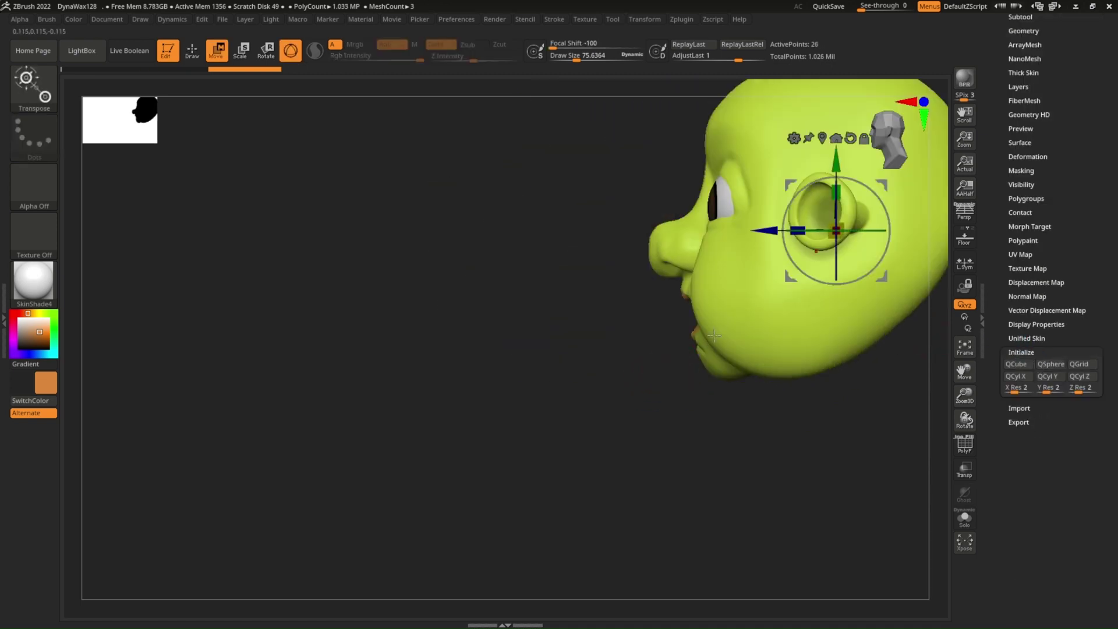
{"action": "mouse_move", "coordinate": [834, 220]}
{"action": "left_mouse_down"}
{"action": "mouse_move", "coordinate": [558, 267]}
{"action": "mouse_move", "coordinate": [575, 244]}
{"action": "mouse_move", "coordinate": [591, 245]}
{"action": "left_mouse_up"}
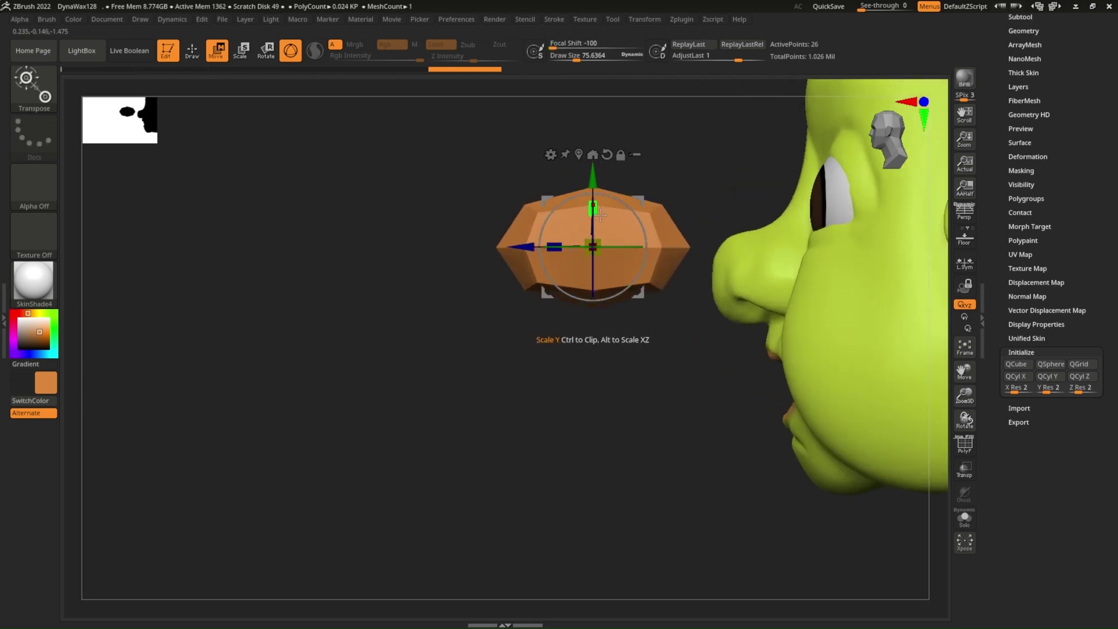
{"action": "right_click_drag", "start_coordinate": [598, 219], "coordinate": [515, 211], "text": "shift"}
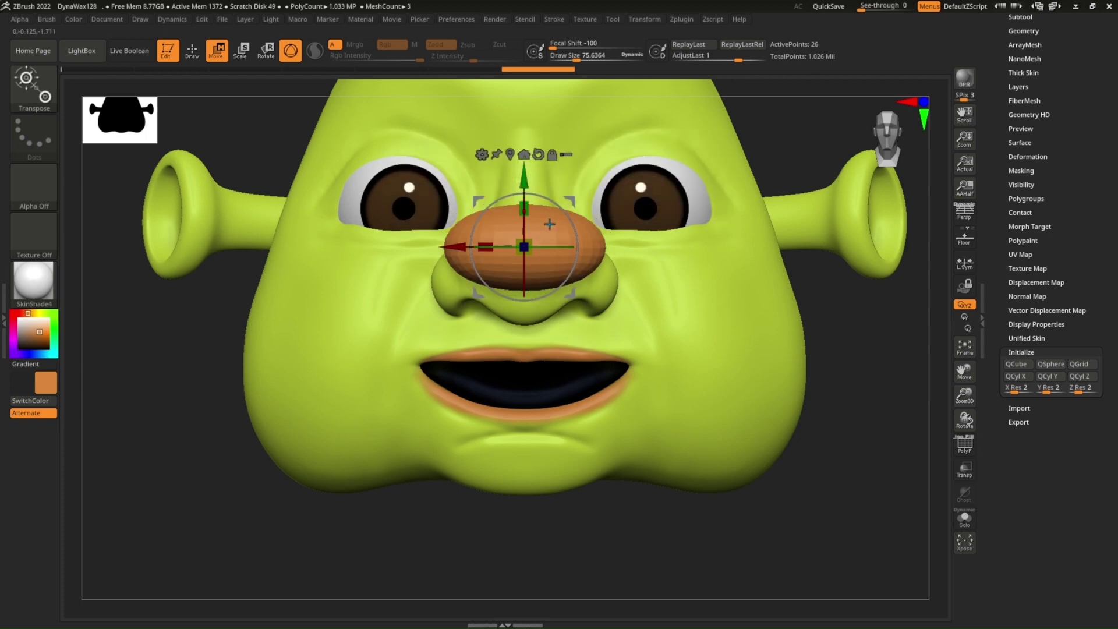
{"action": "left_click_drag", "start_coordinate": [525, 209], "coordinate": [531, 344]}
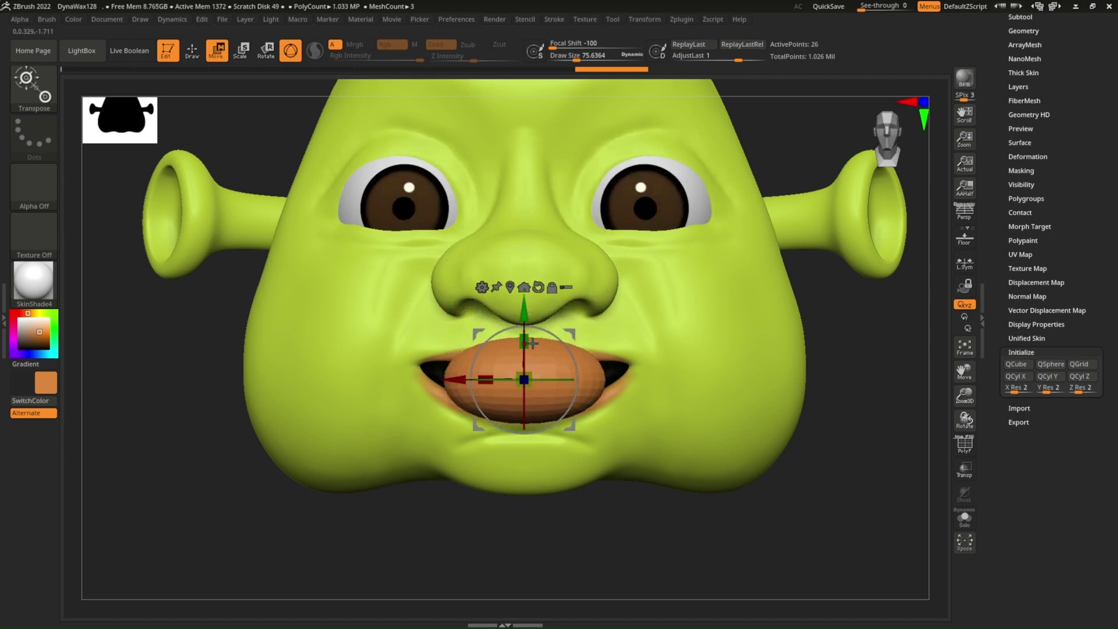
{"action": "mouse_move", "coordinate": [523, 374]}
{"action": "right_mouse_down"}
{"action": "mouse_move", "coordinate": [485, 384]}
{"action": "mouse_move", "coordinate": [512, 381]}
{"action": "right_mouse_up"}
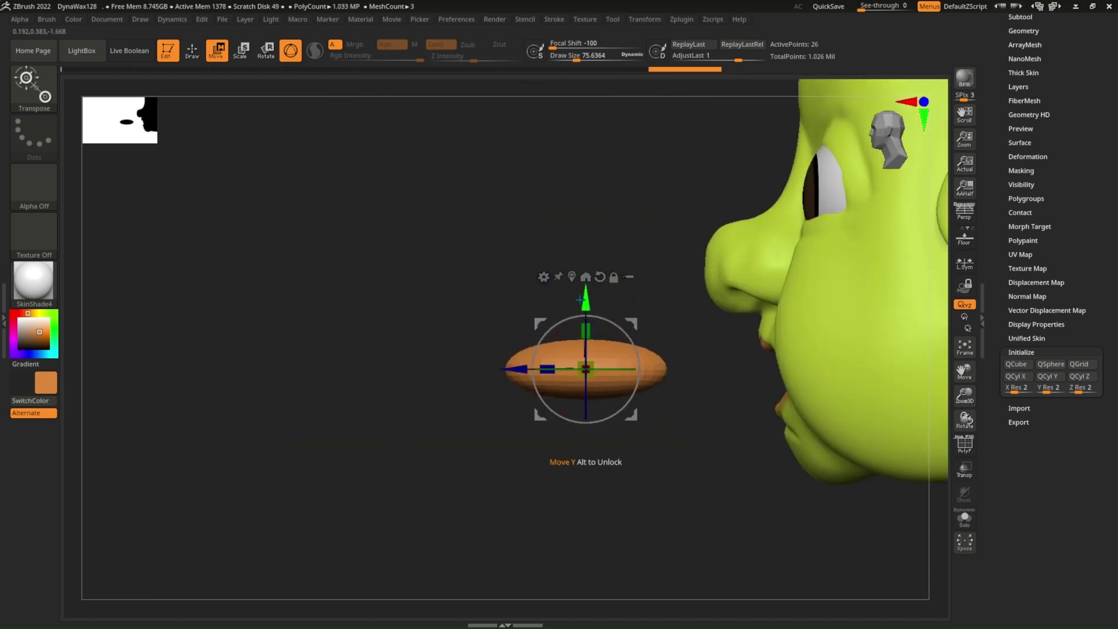
{"action": "right_click_drag", "start_coordinate": [603, 305], "coordinate": [601, 345], "text": "shift"}
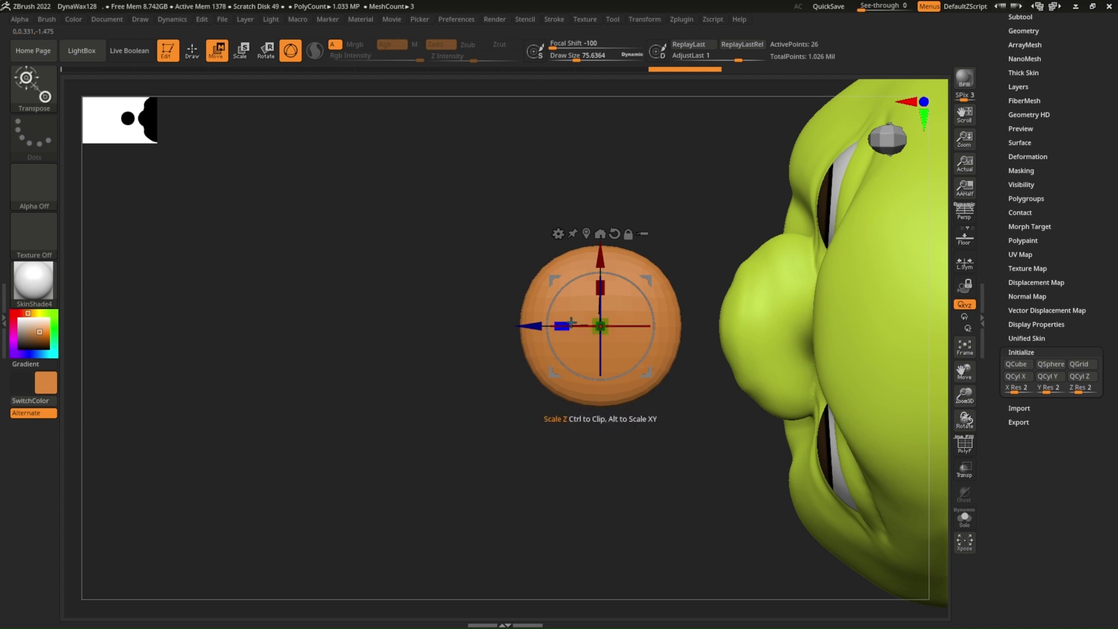
Step: Scale the sphere into a flat wide oval, then lengthen it by masking half
{"action": "left_click_drag", "start_coordinate": [568, 319], "coordinate": [541, 323]}
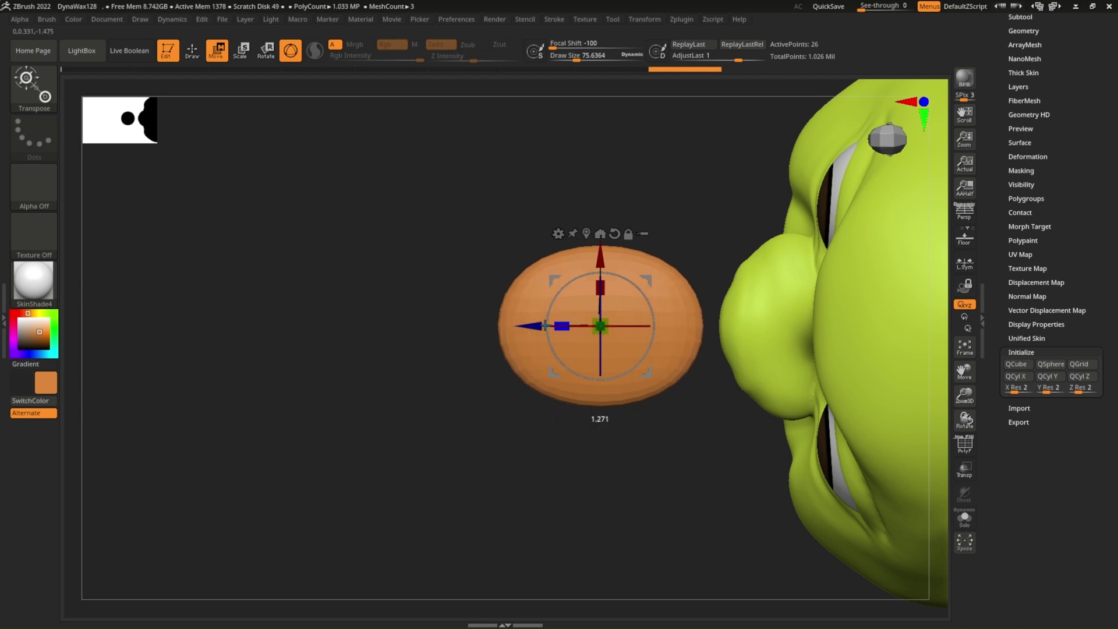
{"action": "mouse_move", "coordinate": [548, 326]}
{"action": "right_mouse_down"}
{"action": "mouse_move", "coordinate": [581, 213]}
{"action": "mouse_move", "coordinate": [583, 223]}
{"action": "right_mouse_up"}
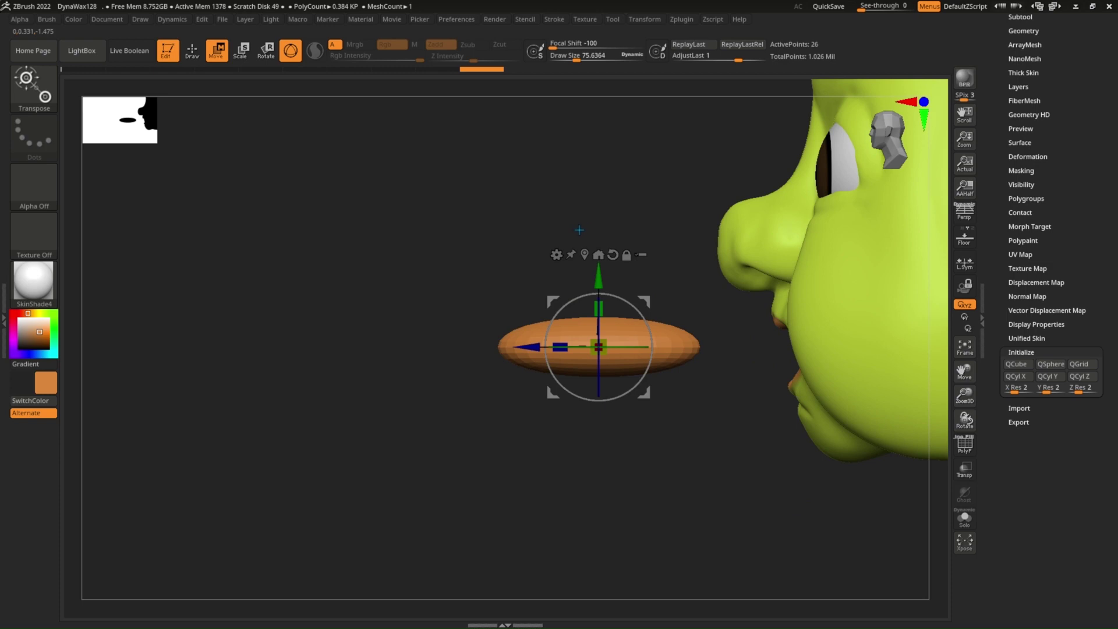
{"action": "key", "text": "shift+f"}
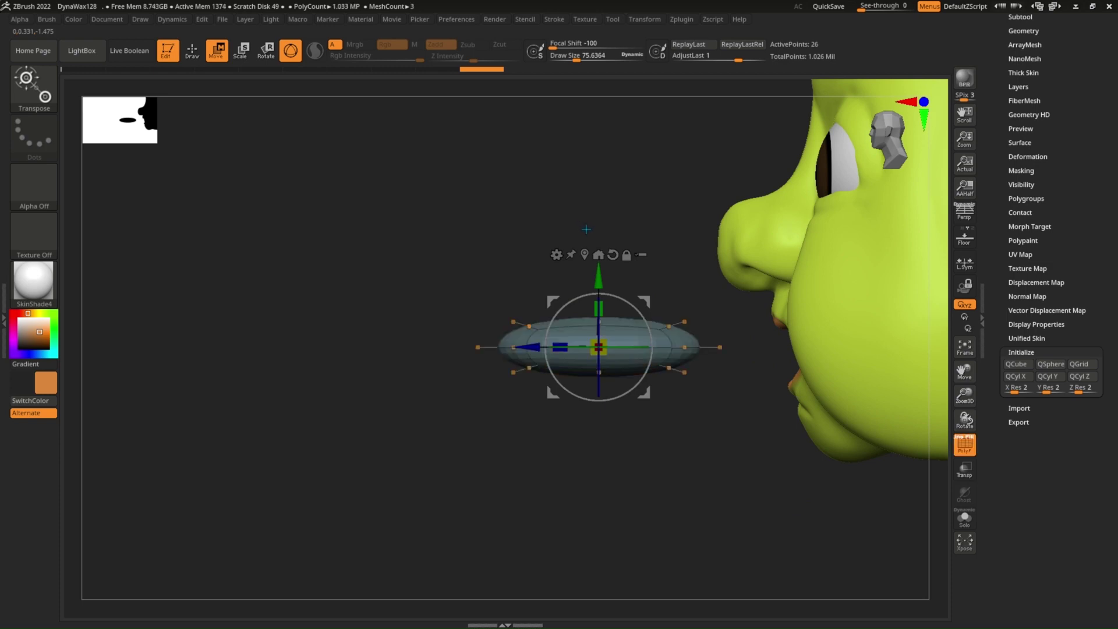
{"action": "mouse_move", "coordinate": [585, 230]}
{"action": "right_mouse_down"}
{"action": "mouse_move", "coordinate": [564, 295]}
{"action": "mouse_move", "coordinate": [501, 263]}
{"action": "right_mouse_up"}
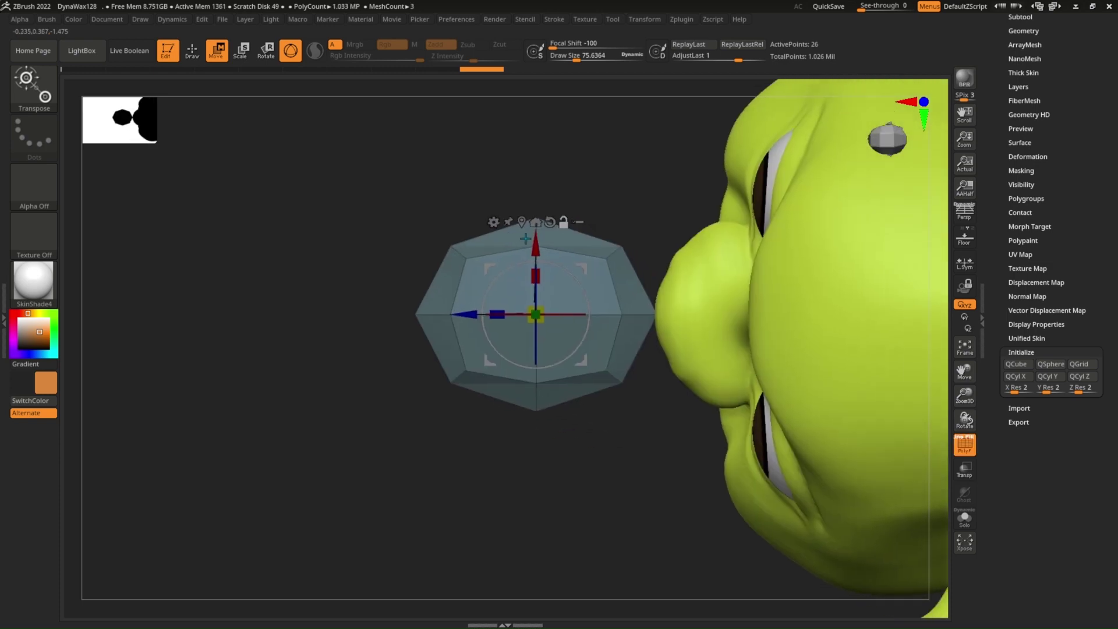
{"action": "key", "text": "ctrl"}
{"action": "left_click_drag", "start_coordinate": [678, 174], "coordinate": [589, 455], "text": "ctrl"}
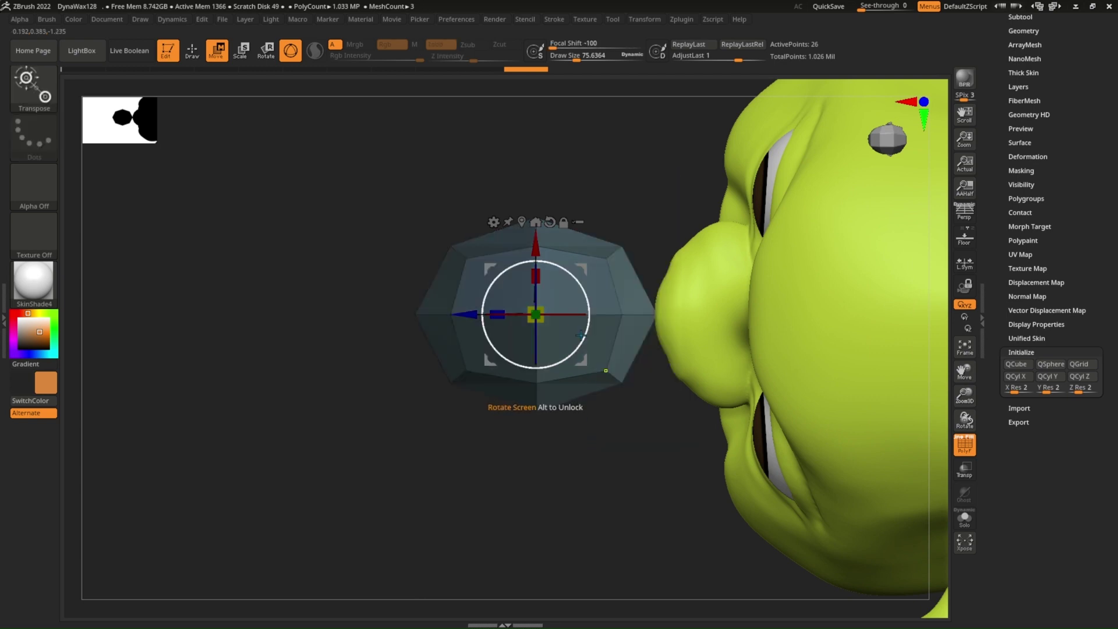
{"action": "left_click_drag", "start_coordinate": [606, 313], "coordinate": [702, 312]}
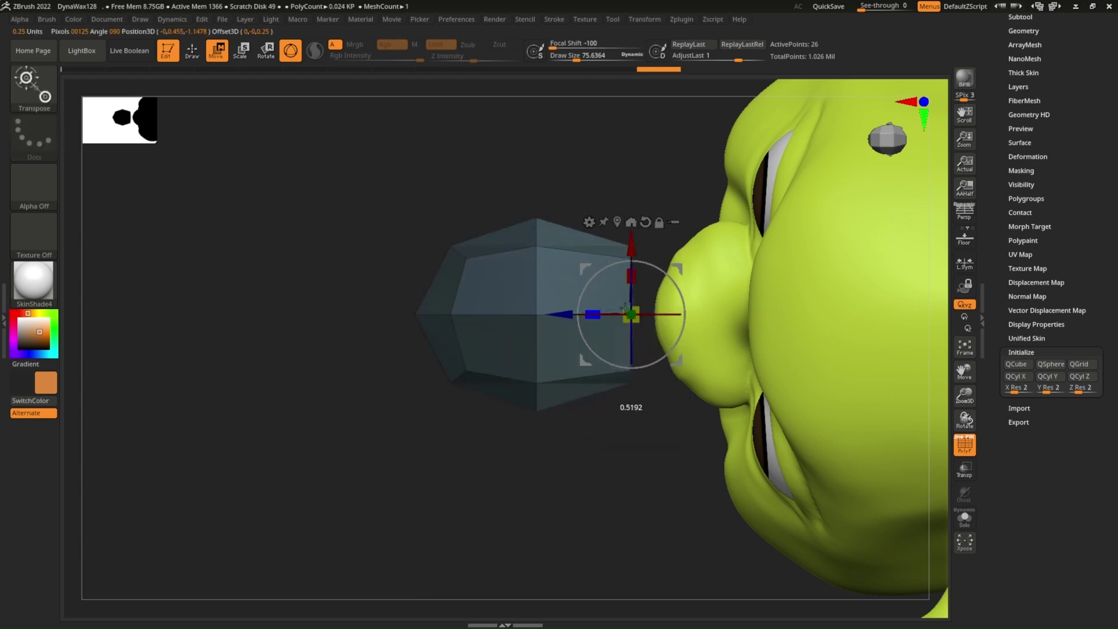
Step: Toggle Dynamic Subdiv, clear the mask, and inspect the oval's polygon cage
{"action": "left_click", "coordinate": [505, 208]}
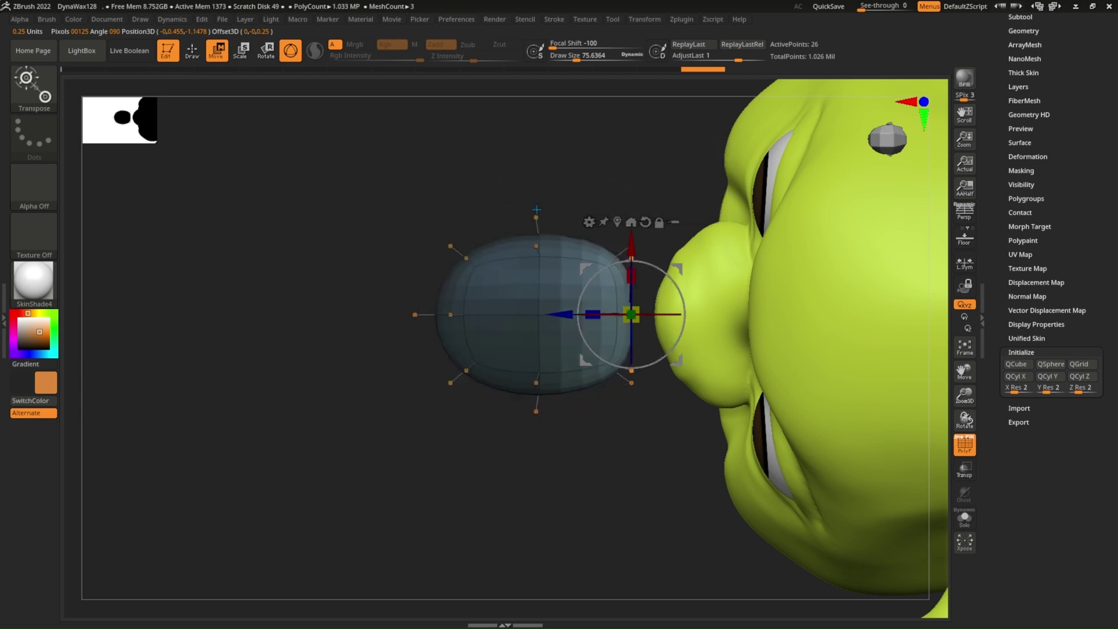
{"action": "key", "text": "shift+f"}
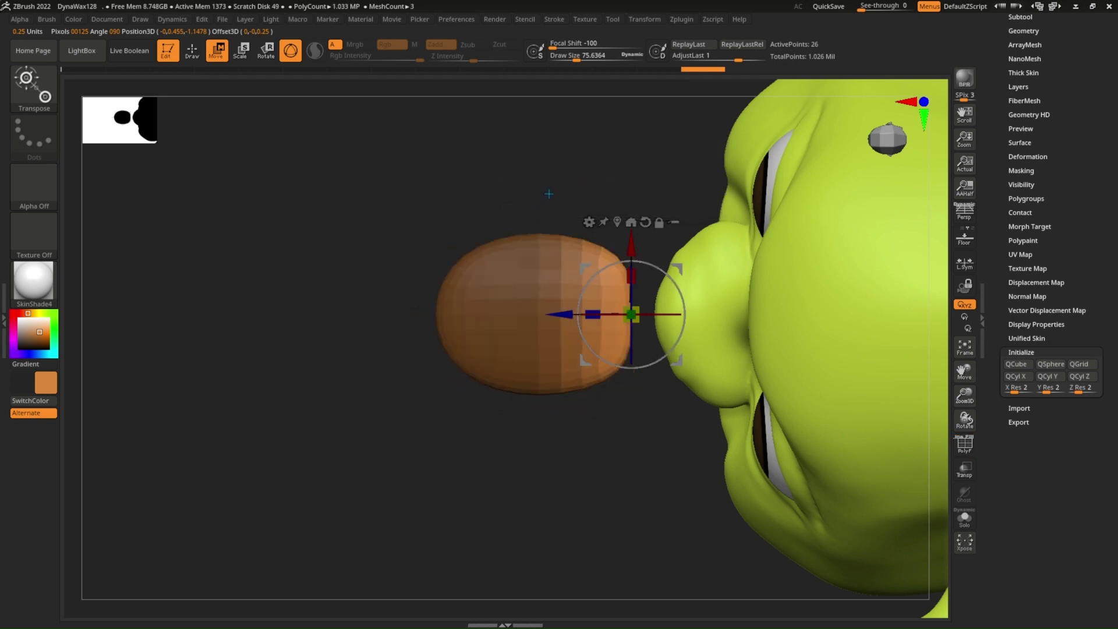
{"action": "left_click_drag", "start_coordinate": [549, 193], "coordinate": [569, 189], "text": "ctrl"}
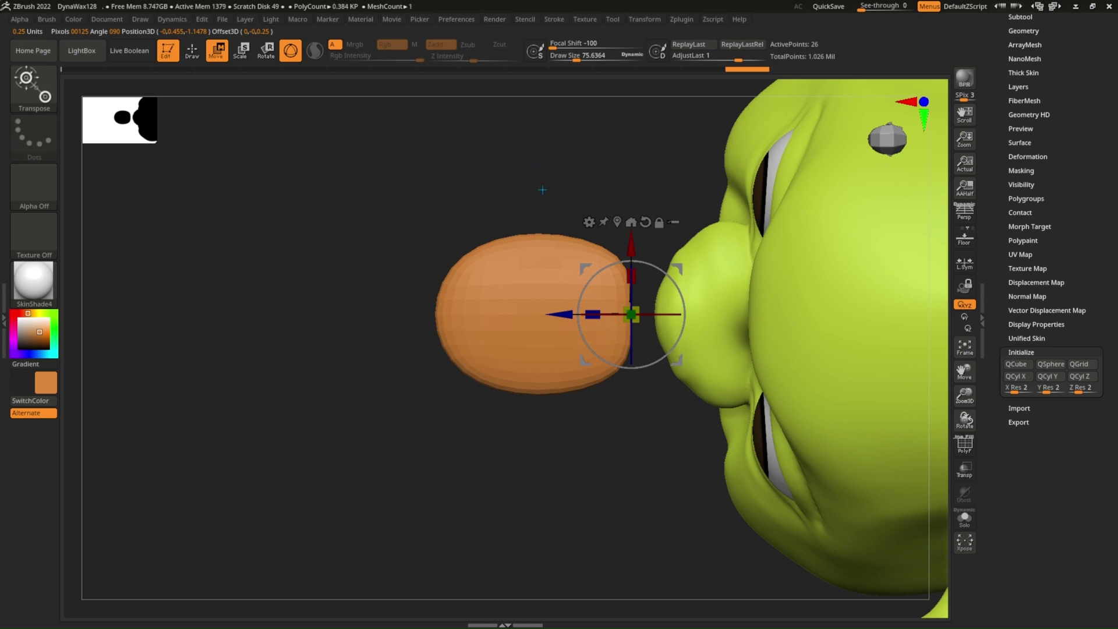
{"action": "mouse_move", "coordinate": [530, 182]}
{"action": "left_mouse_down"}
{"action": "mouse_move", "coordinate": [519, 169]}
{"action": "mouse_move", "coordinate": [564, 354]}
{"action": "left_mouse_up"}
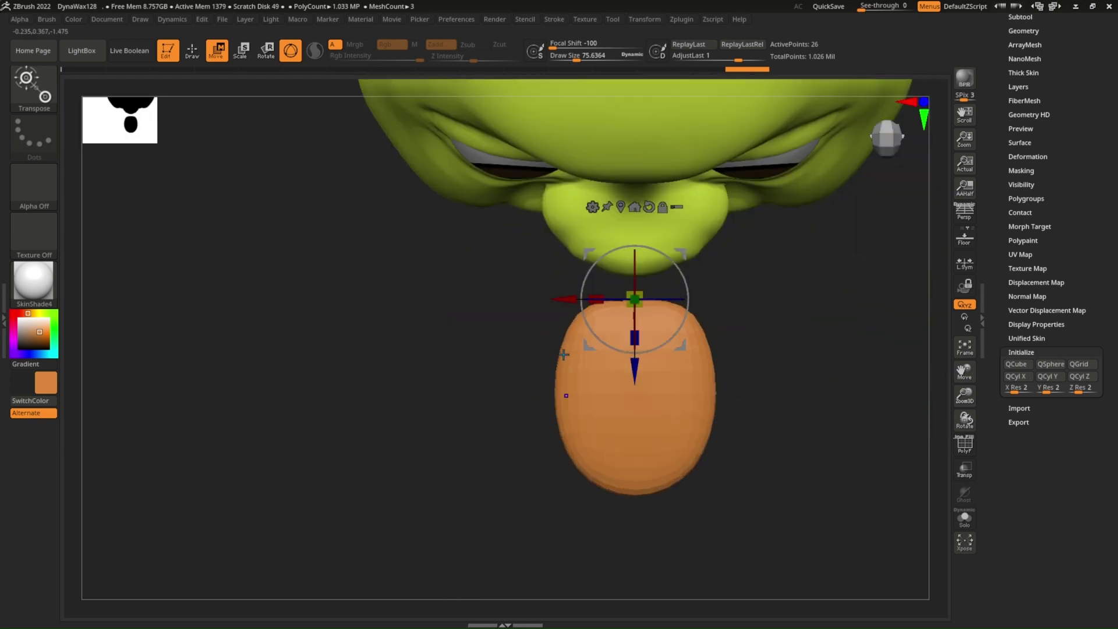
{"action": "left_click", "coordinate": [194, 56]}
{"action": "key", "text": "shift+f"}
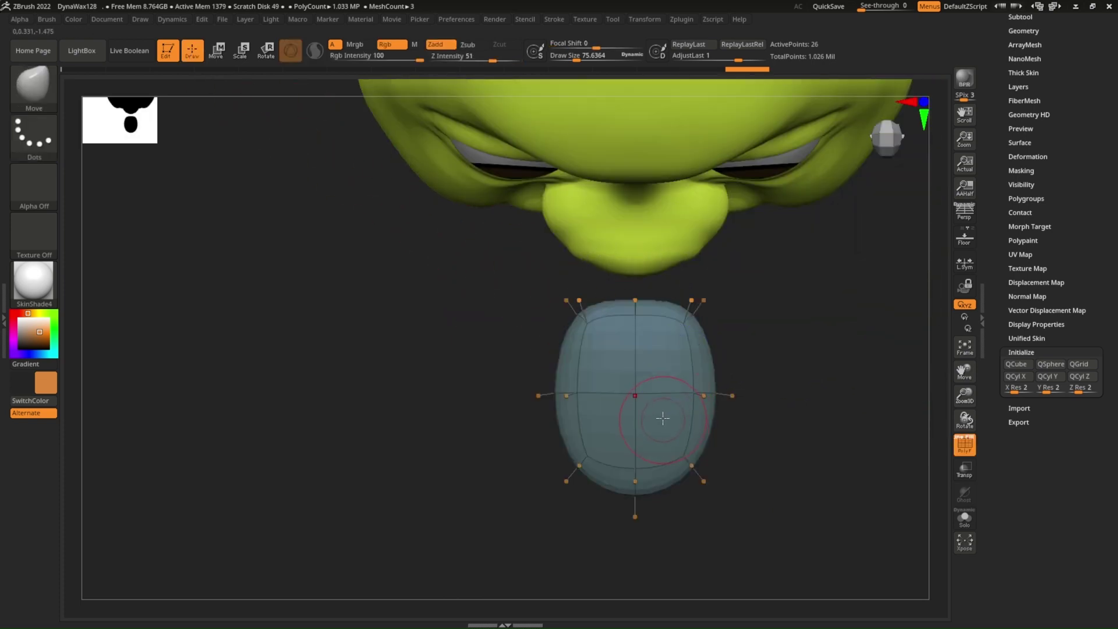
{"action": "key", "text": "shift+d"}
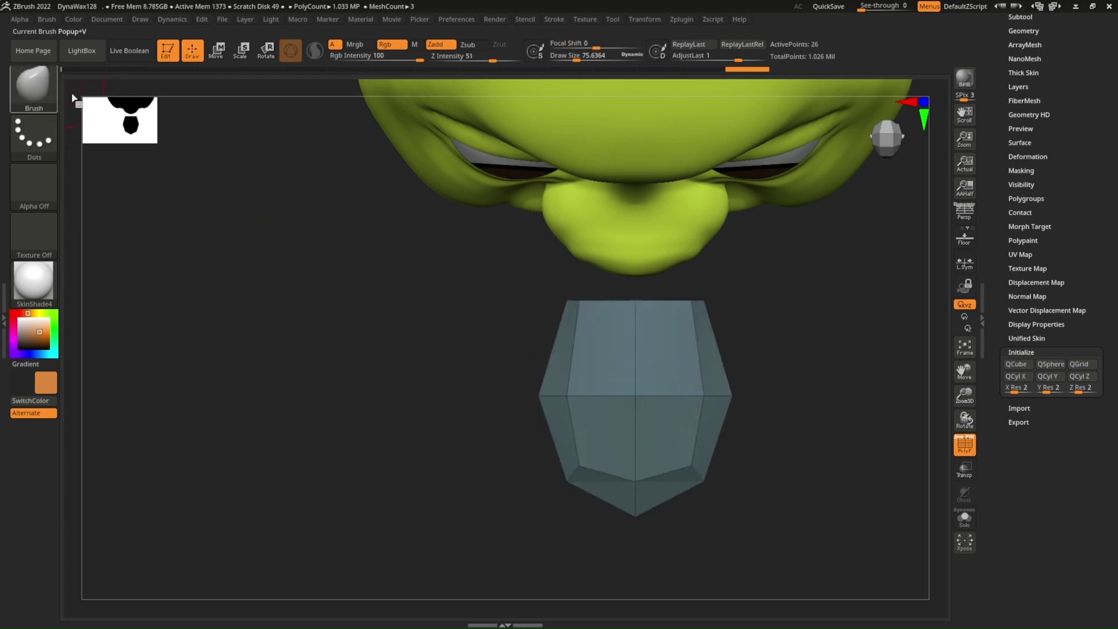
Step: With ZModeler, bevel the tongue's central vertical edge loop into a wider strip
{"action": "key", "text": "b"}
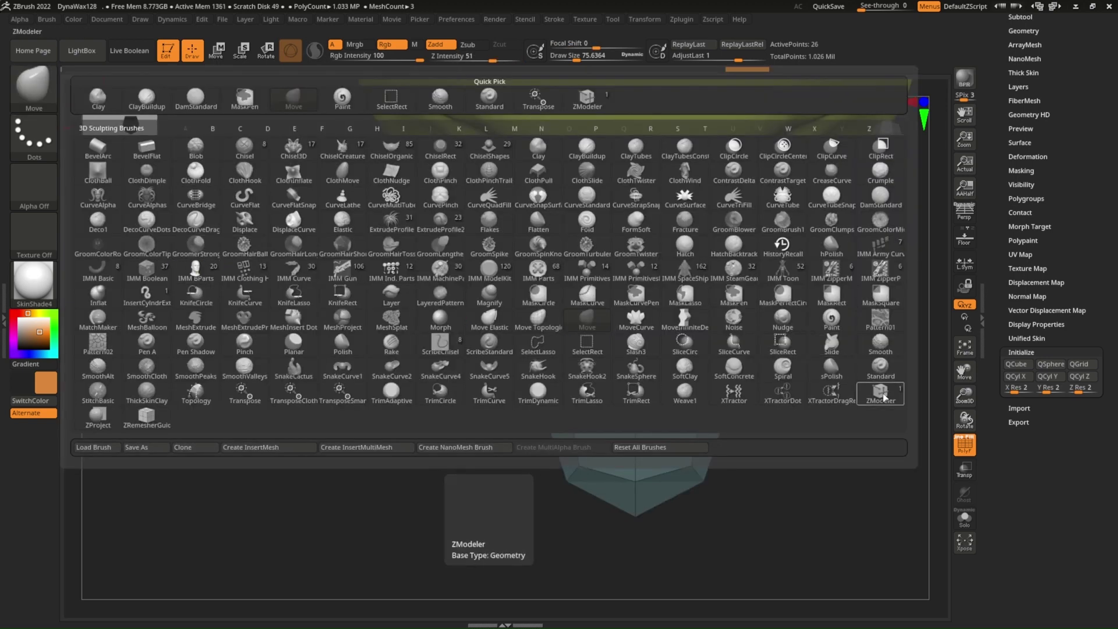
{"action": "left_click", "coordinate": [882, 396]}
{"action": "key", "text": "space"}
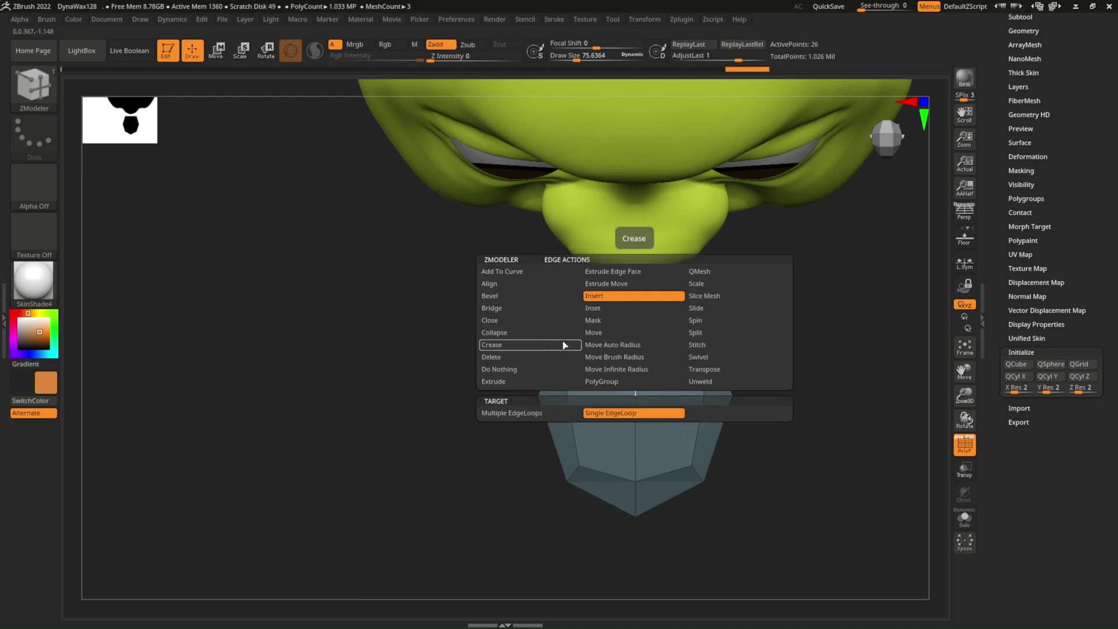
{"action": "left_click", "coordinate": [538, 296]}
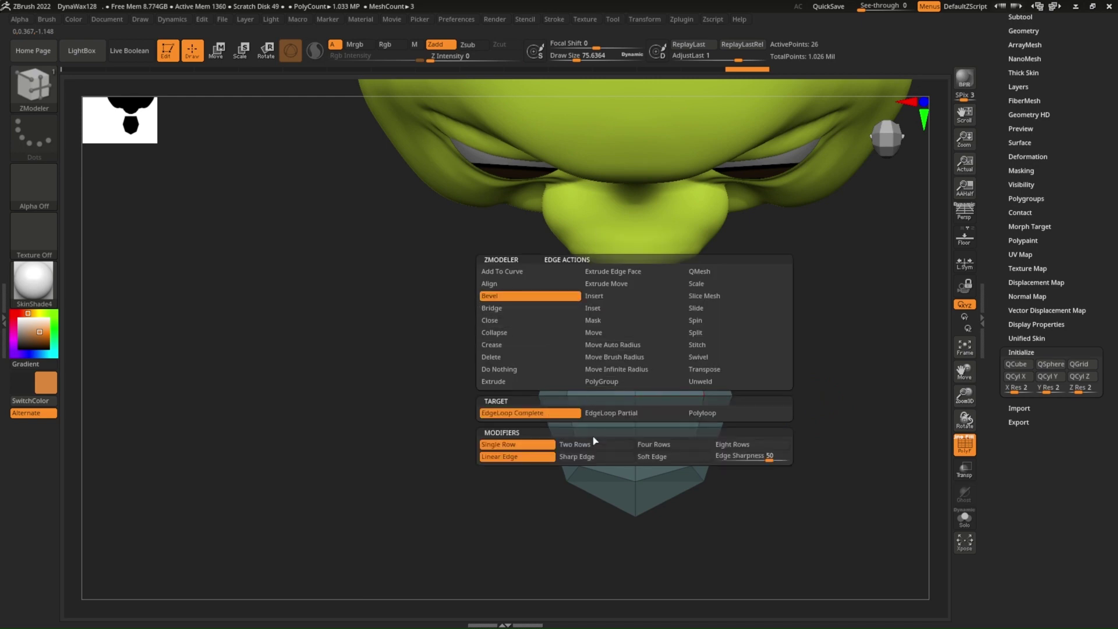
{"action": "left_click", "coordinate": [637, 363]}
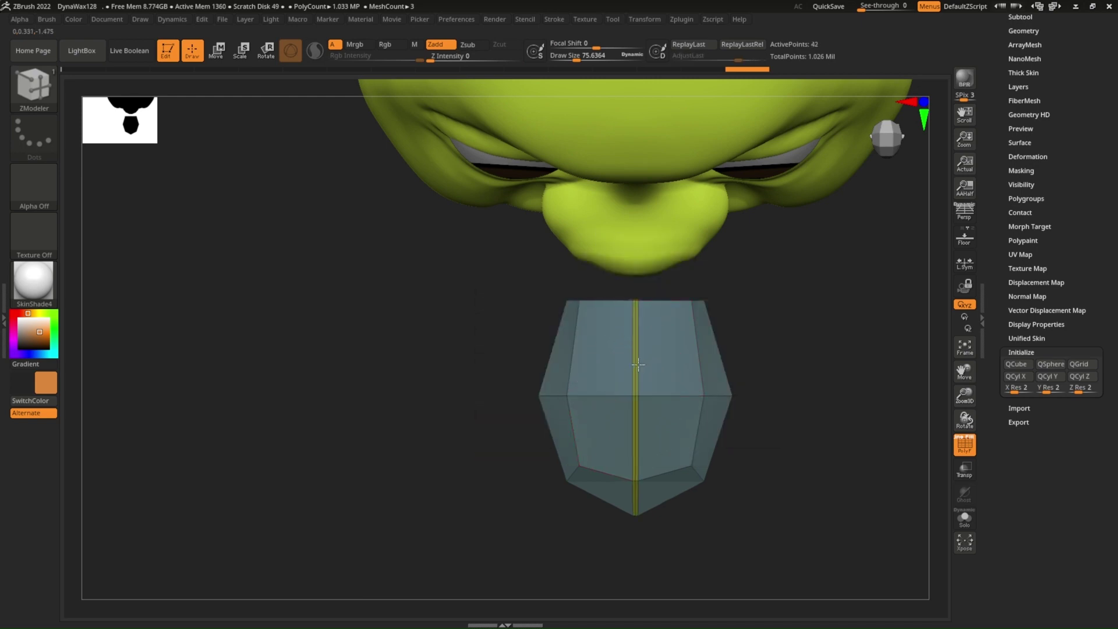
{"action": "key", "text": "ctrl+z"}
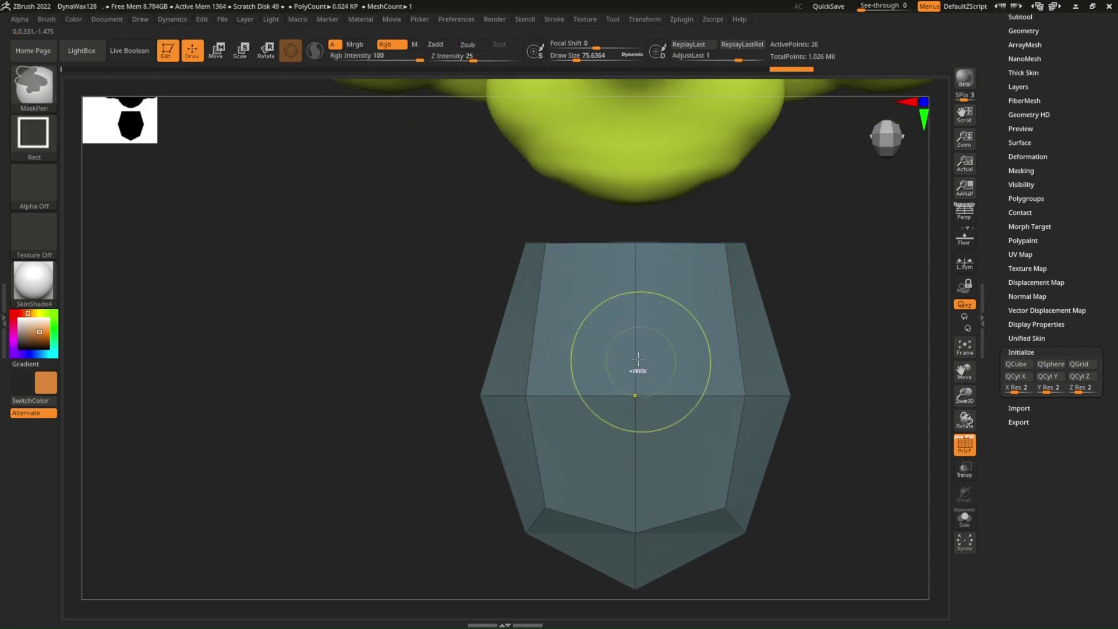
{"action": "key", "text": "d"}
{"action": "left_click", "coordinate": [636, 351]}
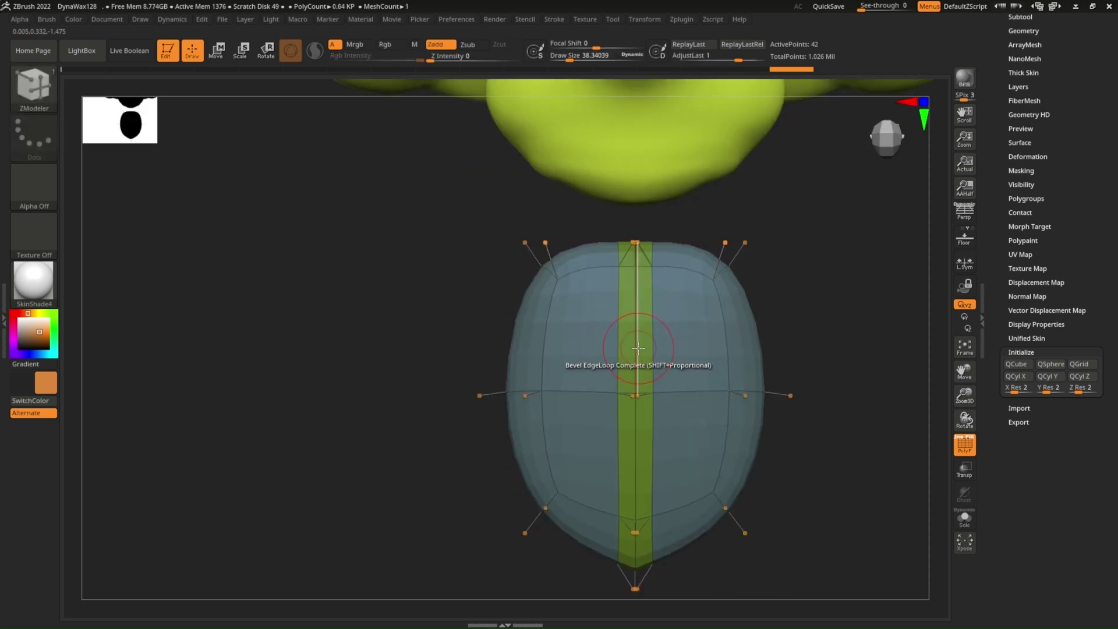
Step: Scale the complete central edge loop slightly inward to form a shallow groove
{"action": "key", "text": "space"}
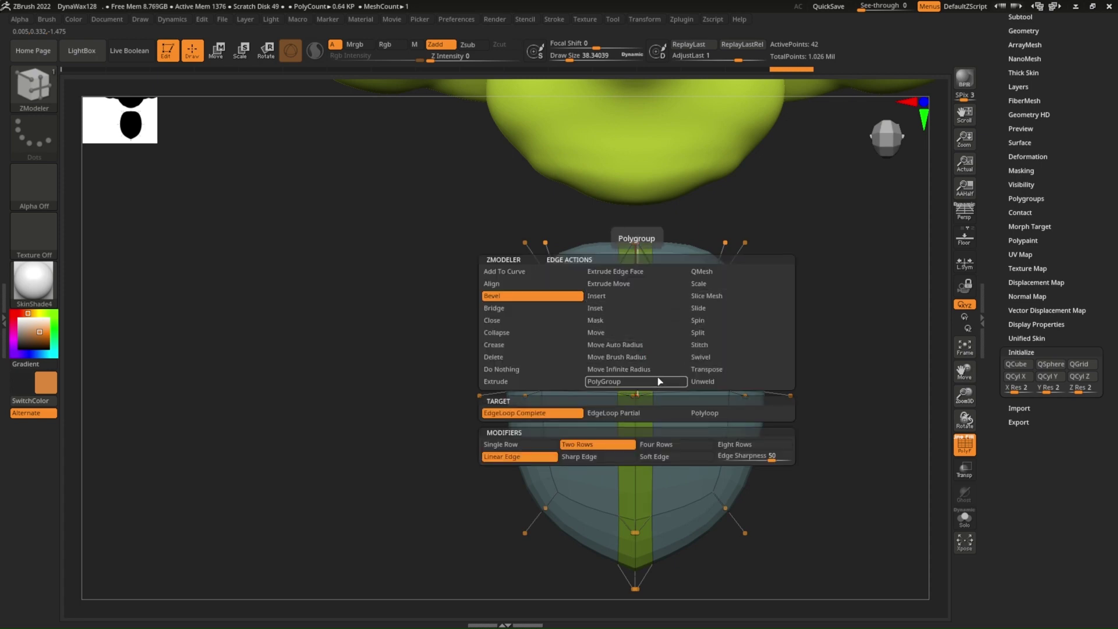
{"action": "left_click", "coordinate": [702, 283]}
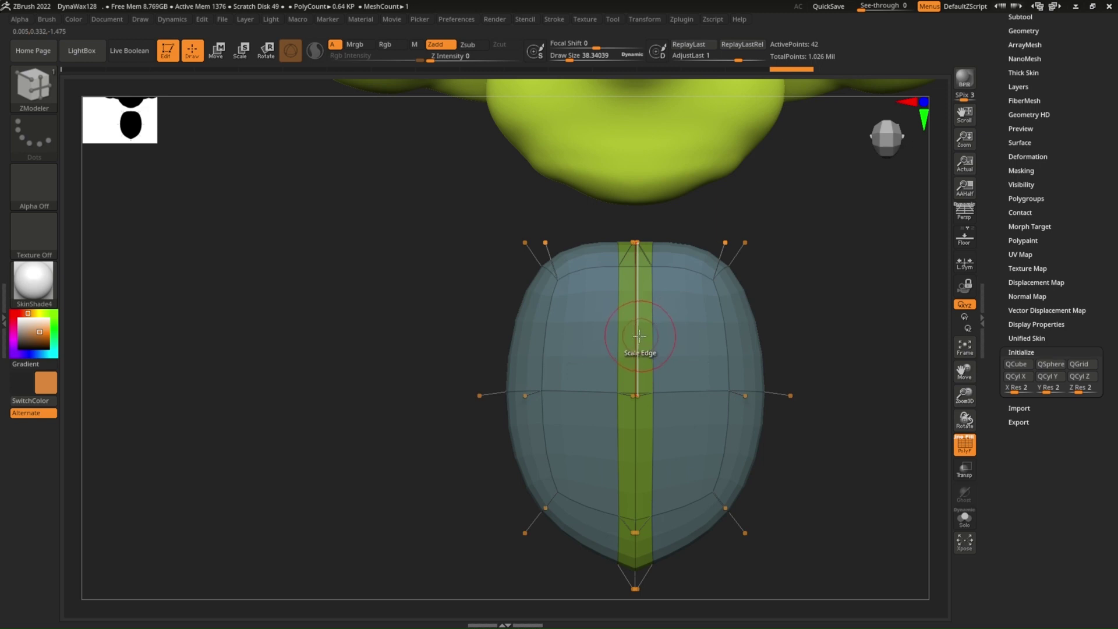
{"action": "left_click_drag", "start_coordinate": [639, 335], "coordinate": [639, 326]}
{"action": "key", "text": "space"}
{"action": "left_click", "coordinate": [553, 430]}
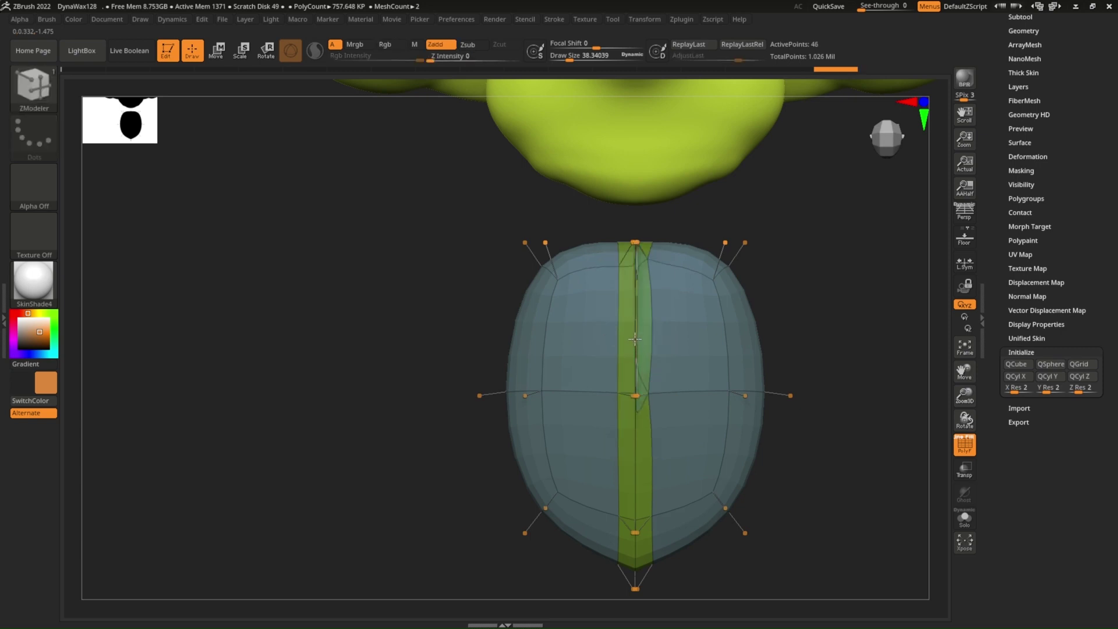
{"action": "key", "text": "shift+d"}
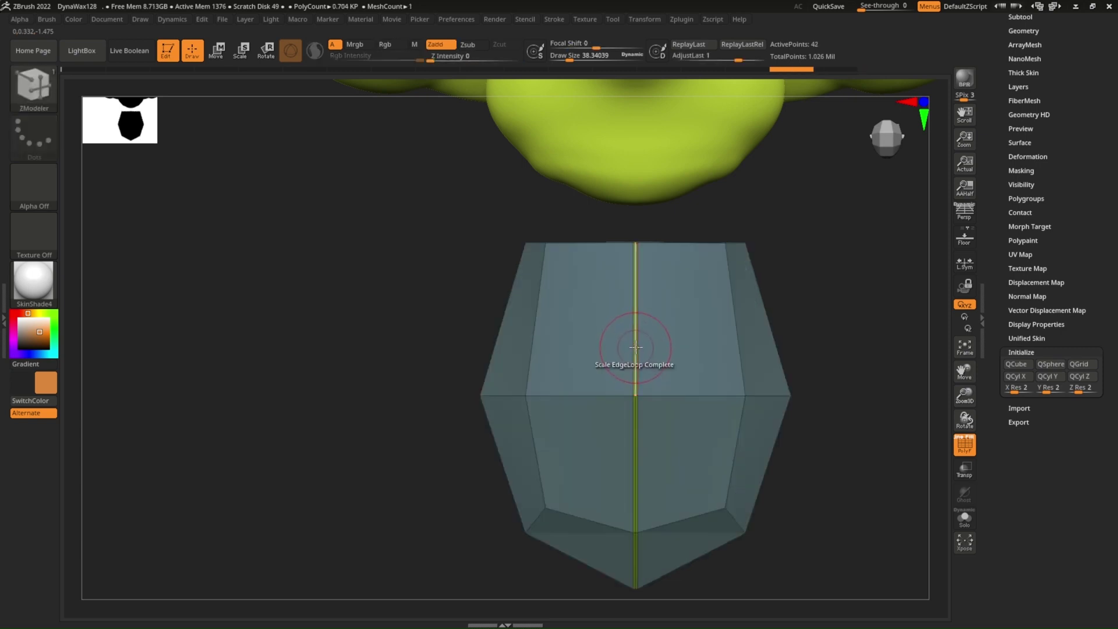
{"action": "scroll", "coordinate": [636, 347], "scroll_direction": "up", "scroll_amount": 3}
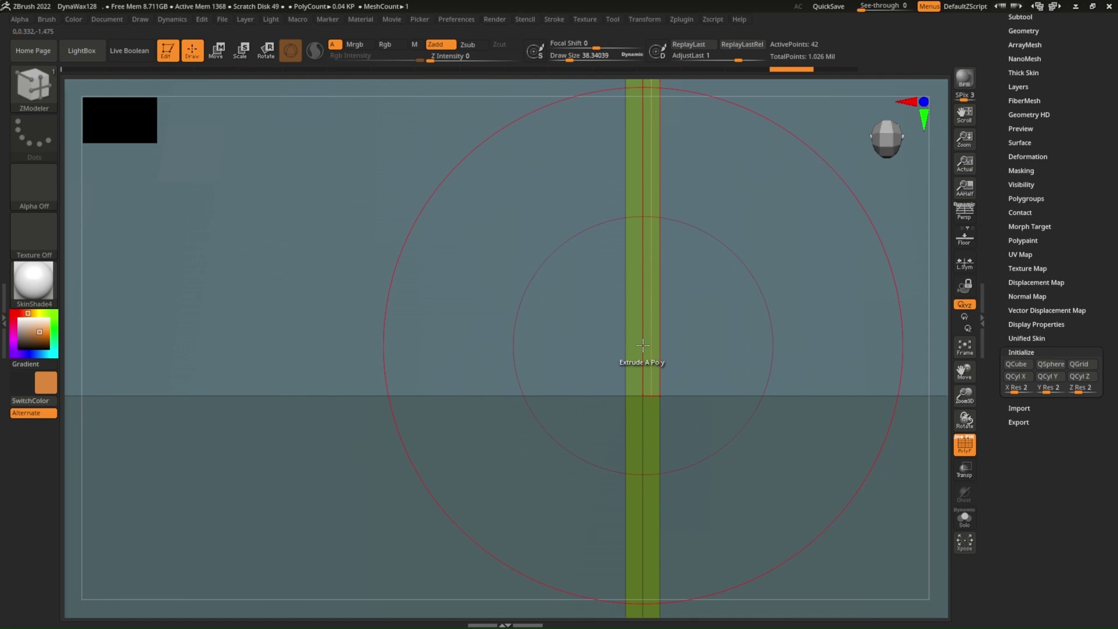
Step: Enable Dynamic Subdiv on the tongue and turn off PolyF polygroup colouring
{"action": "key", "text": "ctrl"}
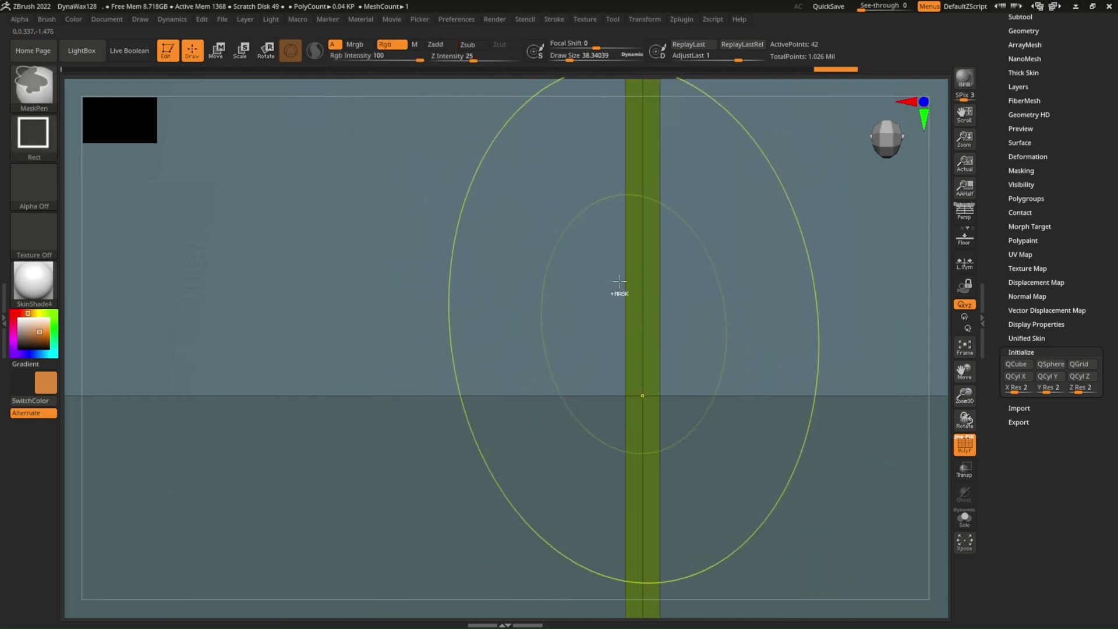
{"action": "key", "text": "d"}
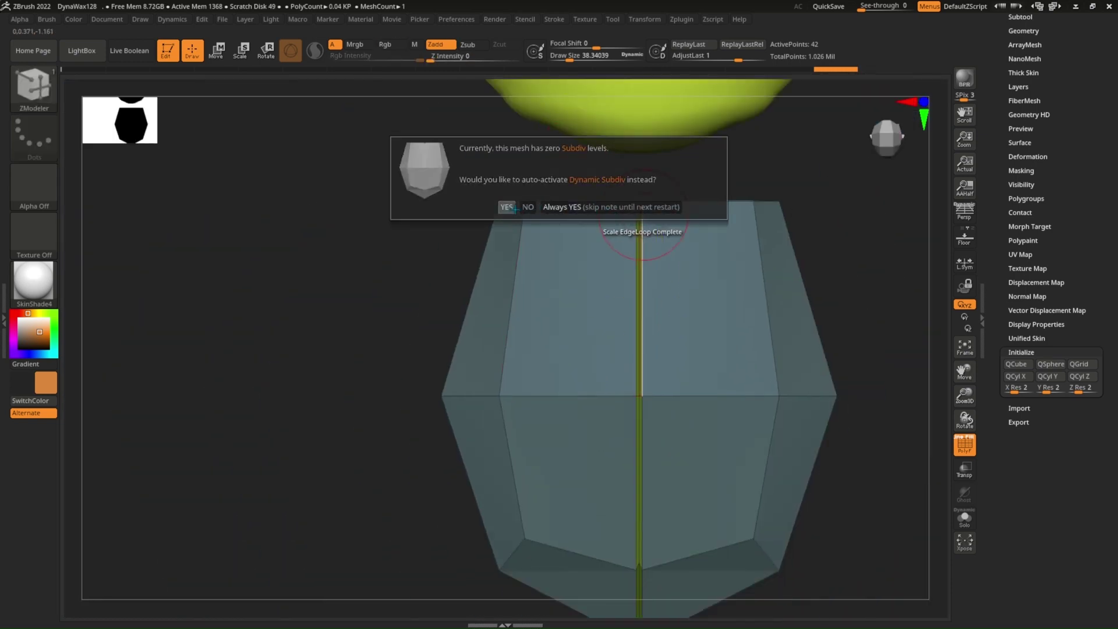
{"action": "left_click", "coordinate": [506, 207]}
{"action": "key", "text": "shift+f"}
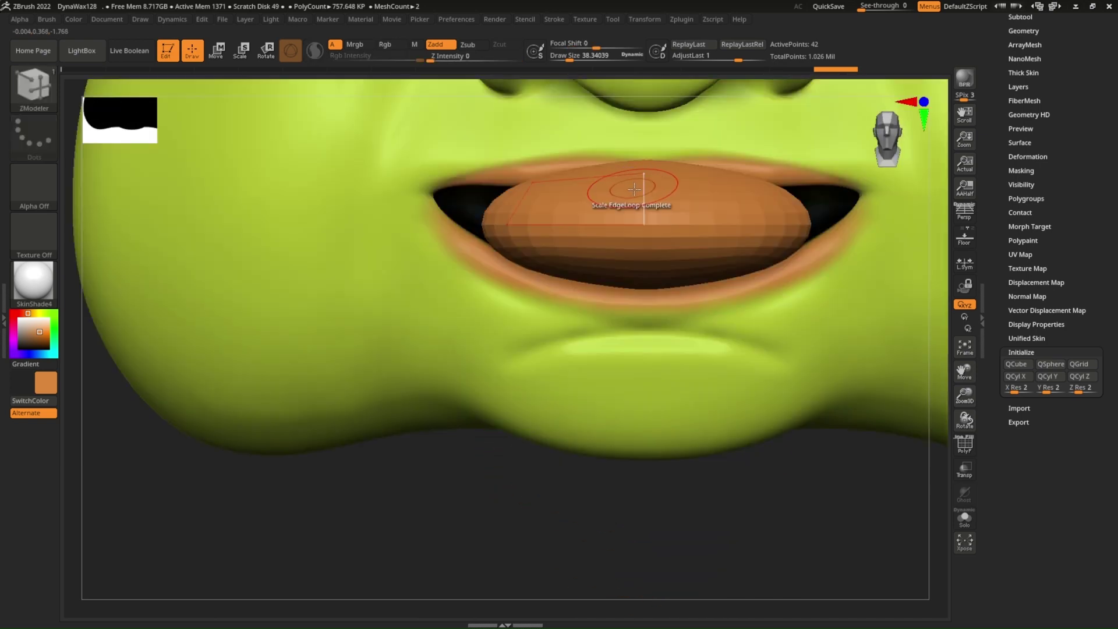
{"action": "mouse_move", "coordinate": [634, 188]}
{"action": "right_mouse_down"}
{"action": "mouse_move", "coordinate": [616, 290]}
{"action": "mouse_move", "coordinate": [629, 224]}
{"action": "mouse_move", "coordinate": [636, 317]}
{"action": "right_mouse_up"}
{"action": "right_click_drag", "start_coordinate": [656, 233], "coordinate": [636, 349], "text": "ctrl"}
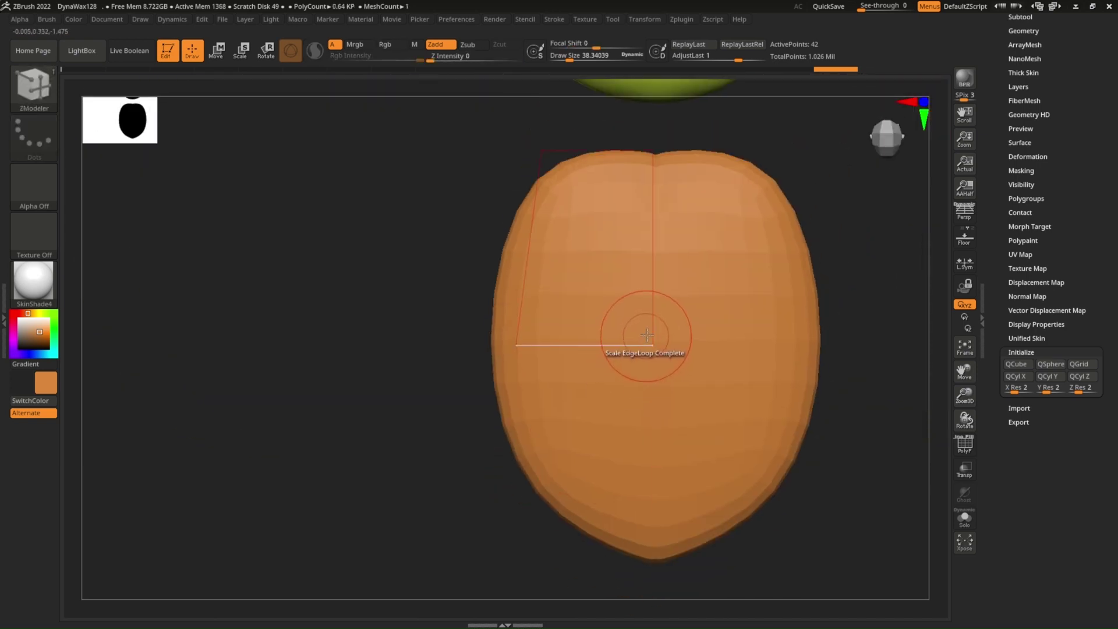
Step: Recentre the tongue mesh in the view with the Transpose Move gizmo
{"action": "key", "text": "w"}
{"action": "right_click_drag", "start_coordinate": [642, 255], "coordinate": [644, 403], "text": "alt"}
{"action": "left_click", "coordinate": [644, 517]}
{"action": "mouse_move", "coordinate": [643, 516]}
{"action": "right_mouse_down", "text": "alt"}
{"action": "mouse_move", "coordinate": [643, 387]}
{"action": "mouse_move", "coordinate": [570, 343]}
{"action": "right_mouse_up", "text": "alt"}
{"action": "mouse_move", "coordinate": [569, 343]}
{"action": "left_mouse_down"}
{"action": "mouse_move", "coordinate": [674, 343]}
{"action": "mouse_move", "coordinate": [670, 321]}
{"action": "left_mouse_up"}
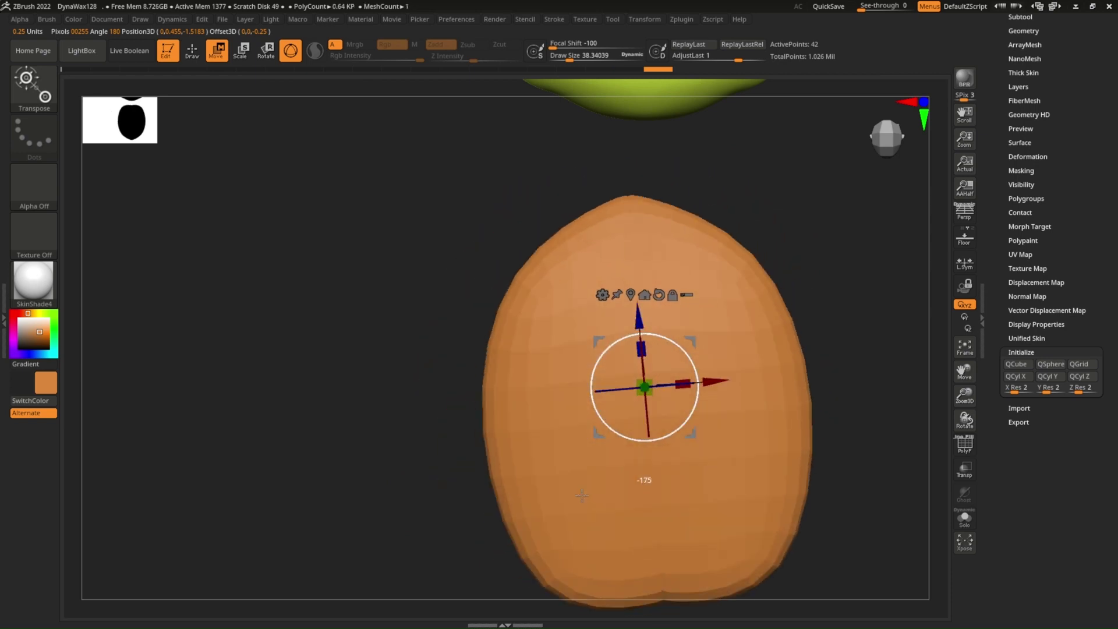
Step: Exit Solo and narrow the tongue horizontally with the Transpose gizmo
{"action": "key", "text": "alt+shift+s"}
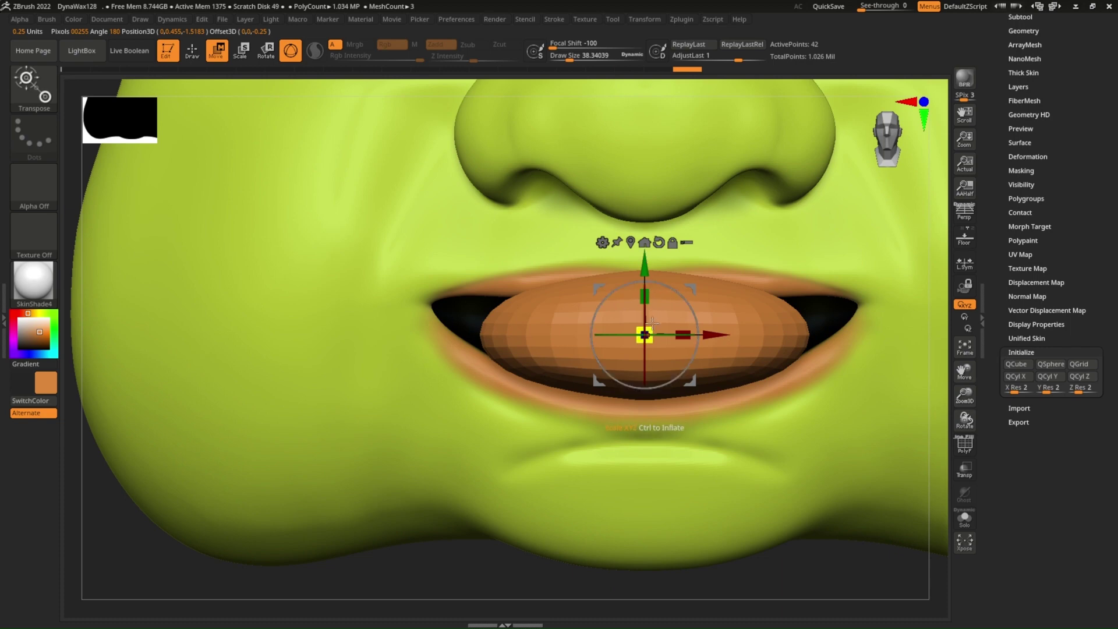
{"action": "left_click_drag", "start_coordinate": [652, 322], "coordinate": [638, 317]}
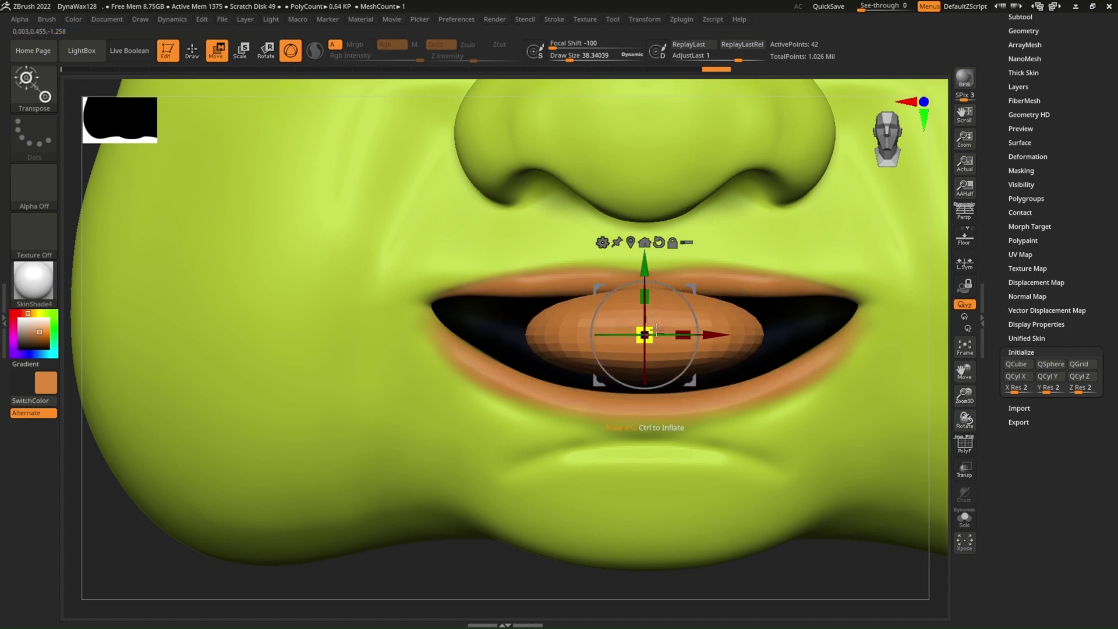
{"action": "left_click_drag", "start_coordinate": [689, 327], "coordinate": [640, 333]}
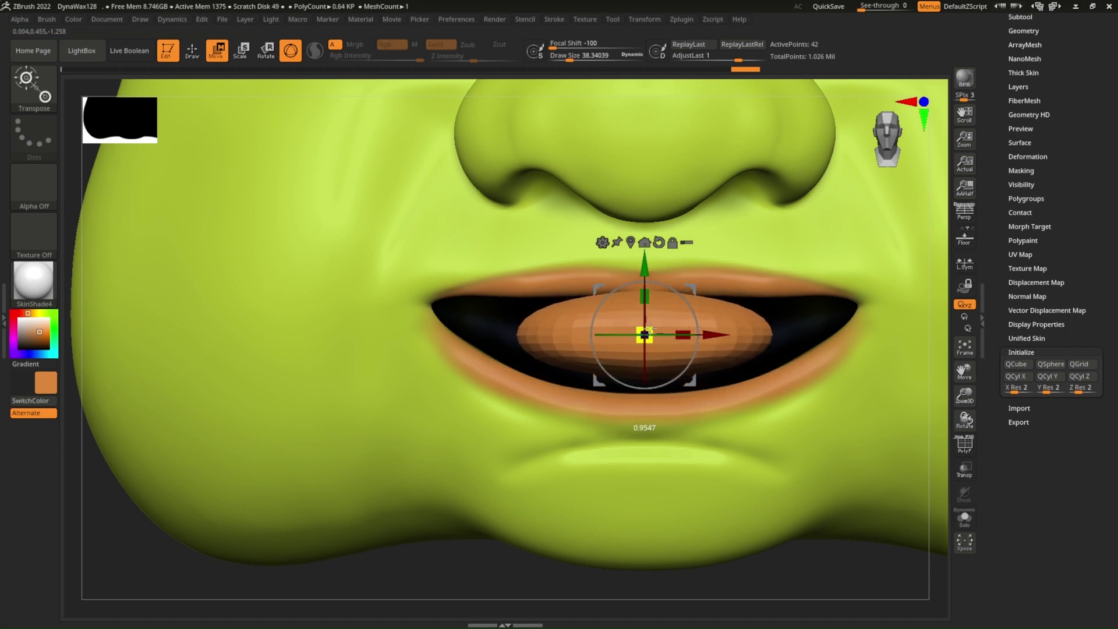
{"action": "mouse_move", "coordinate": [644, 334]}
{"action": "right_mouse_down"}
{"action": "mouse_move", "coordinate": [656, 347]}
{"action": "mouse_move", "coordinate": [646, 279]}
{"action": "right_mouse_up"}
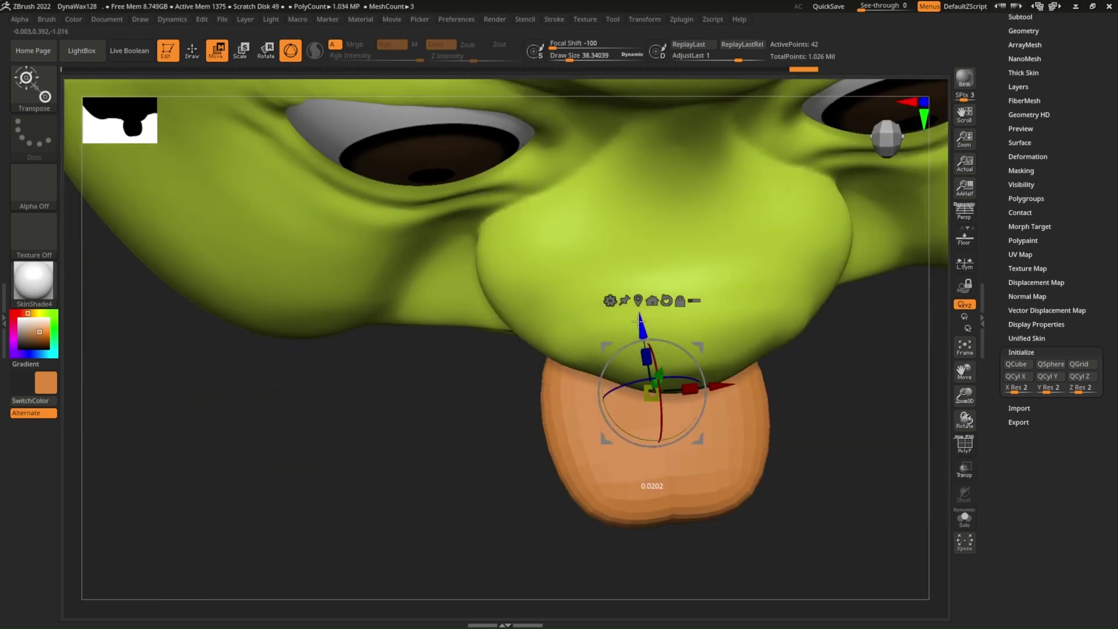
Step: Raise the tongue, push it deeper into the mouth, and widen it to fill the mouth
{"action": "left_click_drag", "start_coordinate": [635, 323], "coordinate": [607, 184]}
{"action": "right_click_drag", "start_coordinate": [608, 184], "coordinate": [646, 330]}
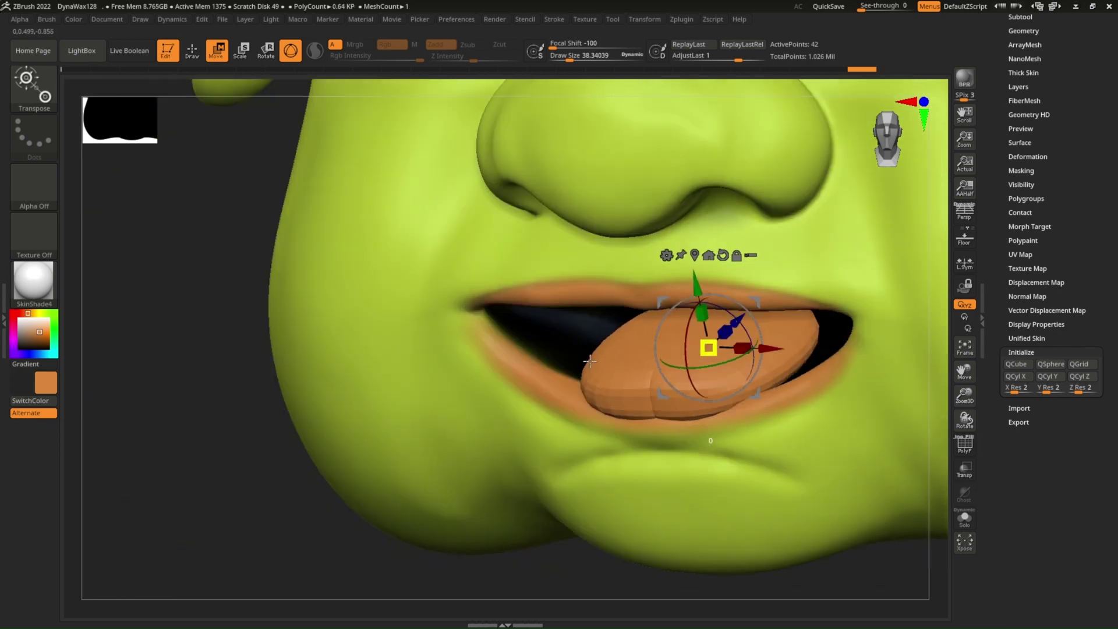
{"action": "right_click_drag", "start_coordinate": [646, 329], "coordinate": [675, 367]}
{"action": "left_click_drag", "start_coordinate": [842, 332], "coordinate": [873, 338]}
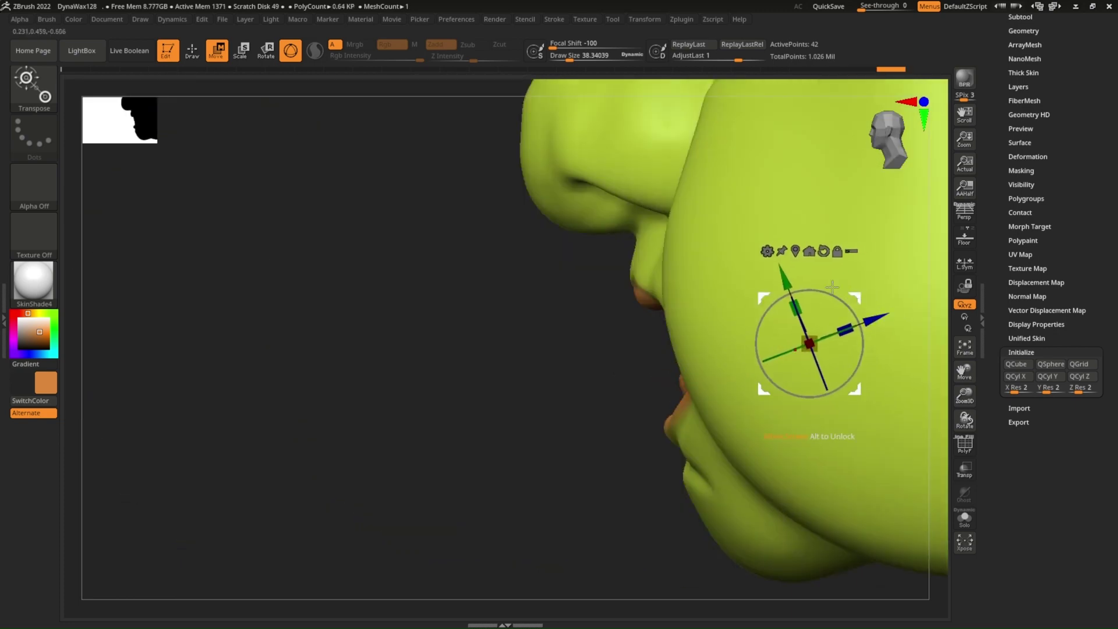
{"action": "mouse_move", "coordinate": [873, 338]}
{"action": "right_mouse_down"}
{"action": "mouse_move", "coordinate": [696, 271]}
{"action": "mouse_move", "coordinate": [693, 245]}
{"action": "mouse_move", "coordinate": [694, 317]}
{"action": "right_mouse_up"}
{"action": "left_click_drag", "start_coordinate": [677, 316], "coordinate": [695, 316]}
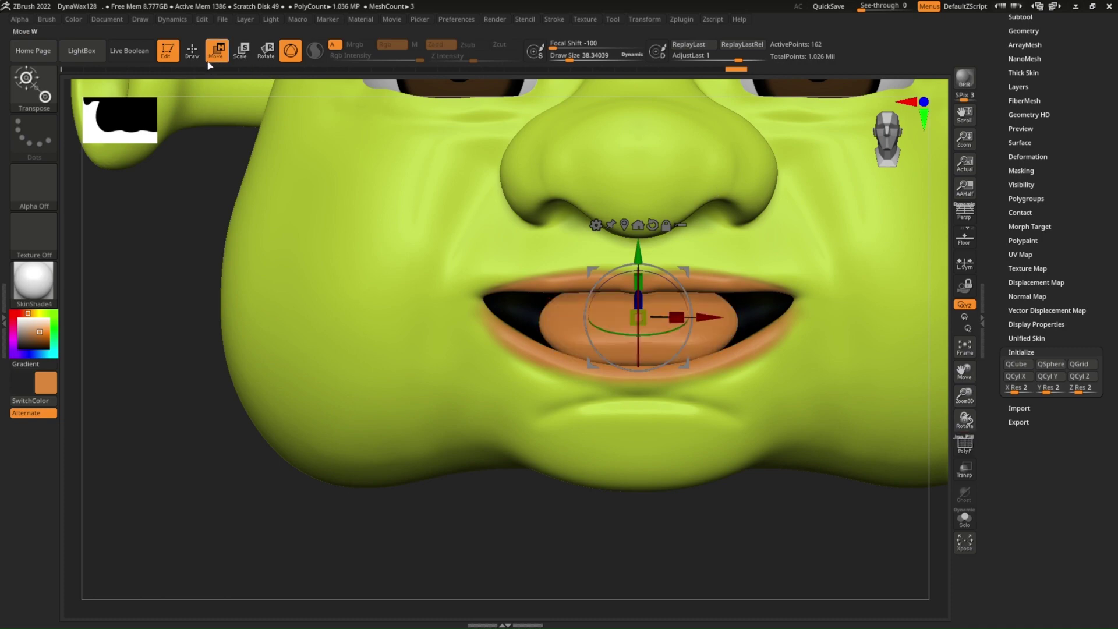
Step: Frame the whole head and return to the ZModeler brush
{"action": "key", "text": "b"}
{"action": "key", "text": "z"}
{"action": "key", "text": "m"}
{"action": "key", "text": "f"}
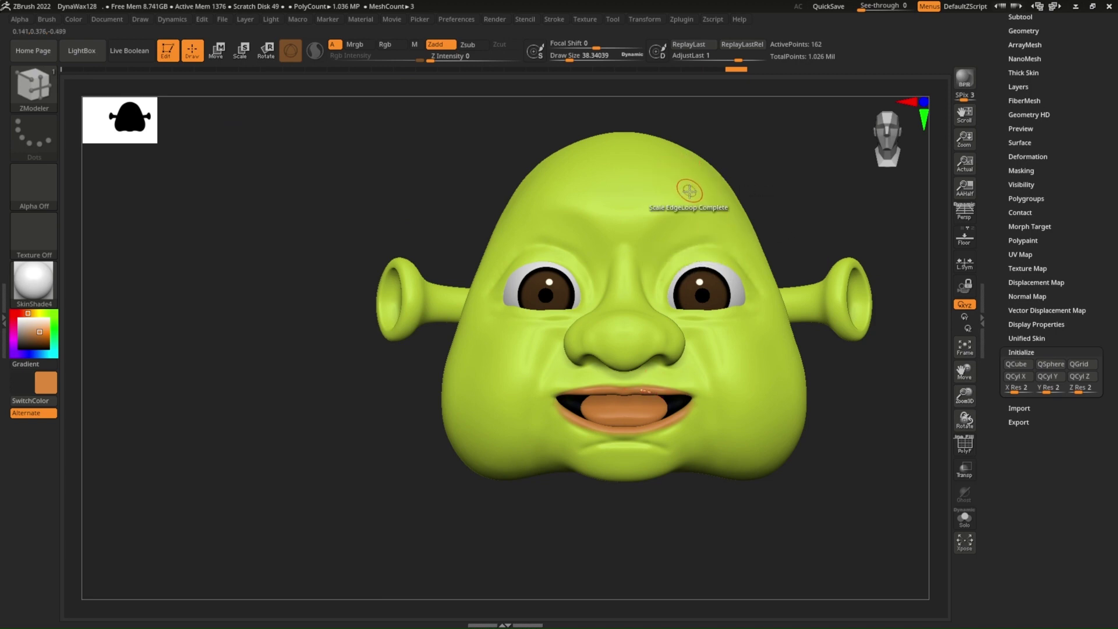
Step: Select the MaskPen brush with the Lasso stroke type
{"action": "mouse_move", "coordinate": [699, 232]}
{"action": "right_mouse_down"}
{"action": "mouse_move", "coordinate": [663, 246]}
{"action": "mouse_move", "coordinate": [716, 247]}
{"action": "right_mouse_up"}
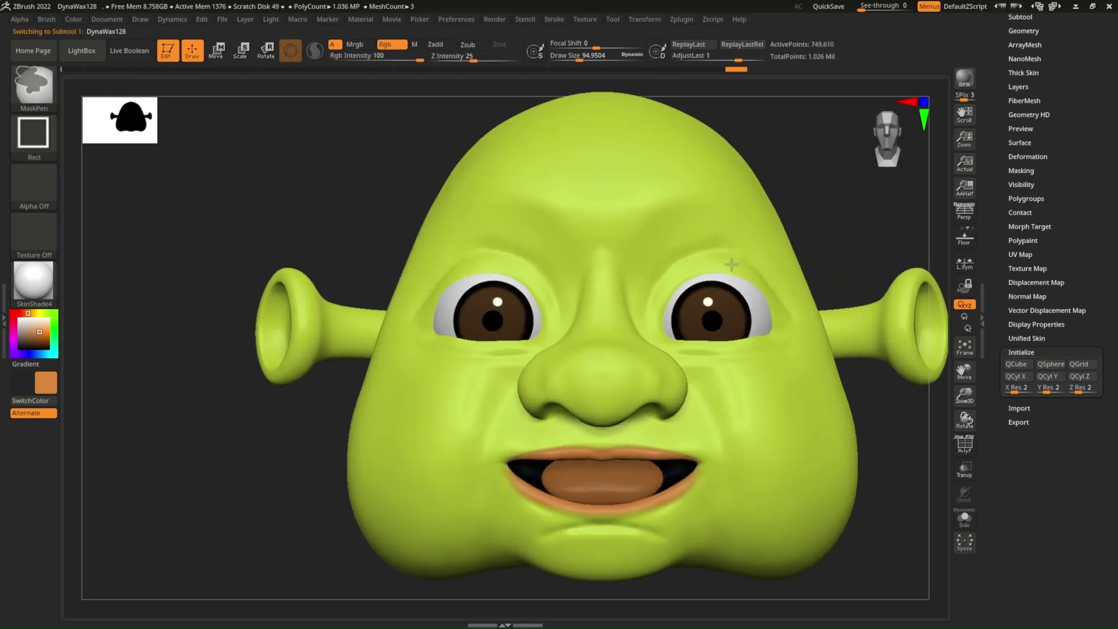
{"action": "left_click", "coordinate": [28, 84]}
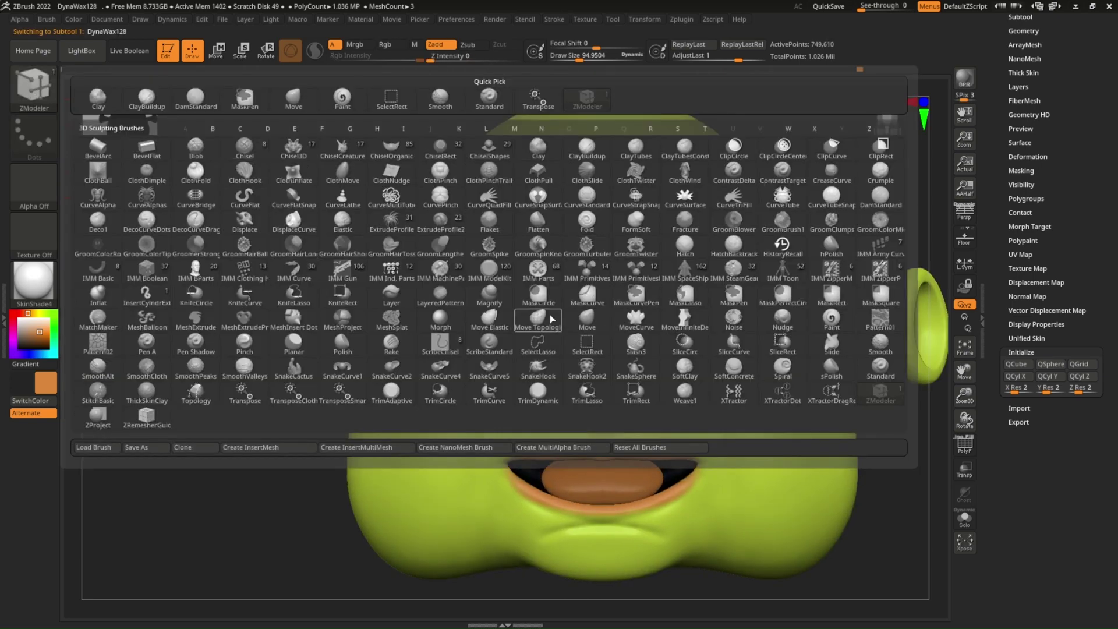
{"action": "left_click", "coordinate": [538, 319]}
{"action": "mouse_move", "coordinate": [730, 274]}
{"action": "right_mouse_down", "text": "ctrl"}
{"action": "mouse_move", "coordinate": [748, 324]}
{"action": "mouse_move", "coordinate": [781, 363]}
{"action": "right_mouse_up", "text": "ctrl"}
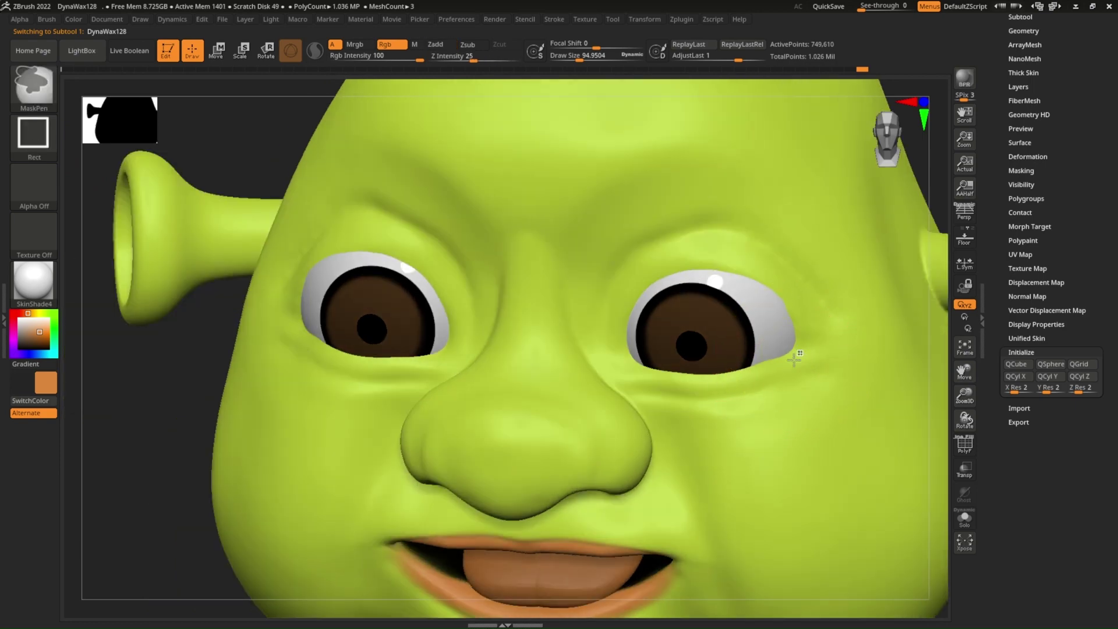
{"action": "left_click_drag", "start_coordinate": [793, 359], "coordinate": [736, 385], "text": "ctrl"}
{"action": "left_click", "coordinate": [41, 145]}
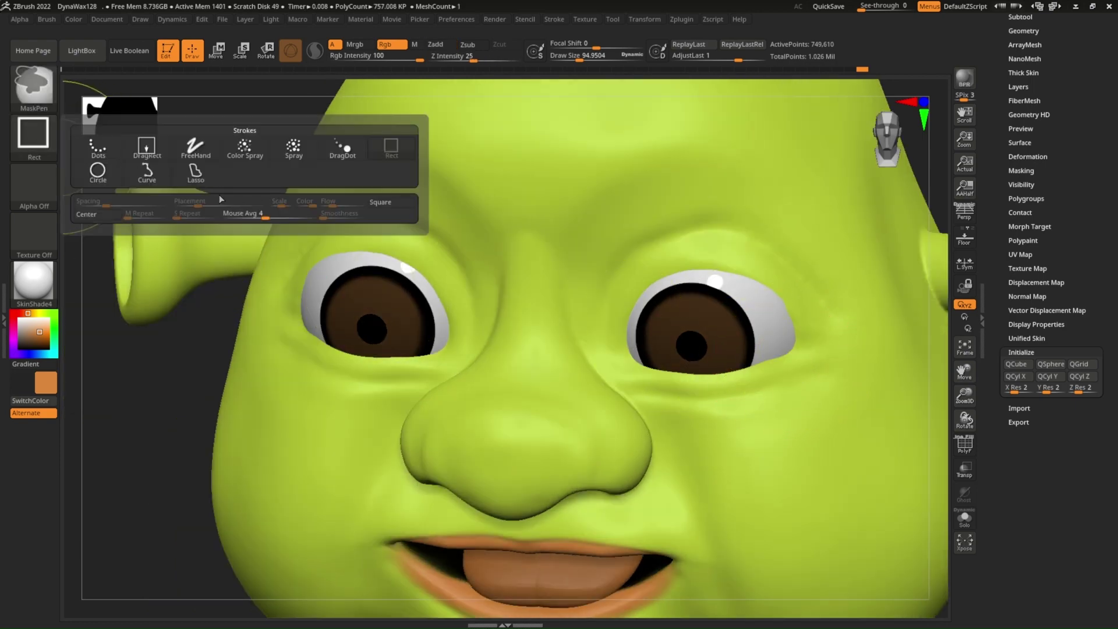
{"action": "left_click", "coordinate": [195, 171]}
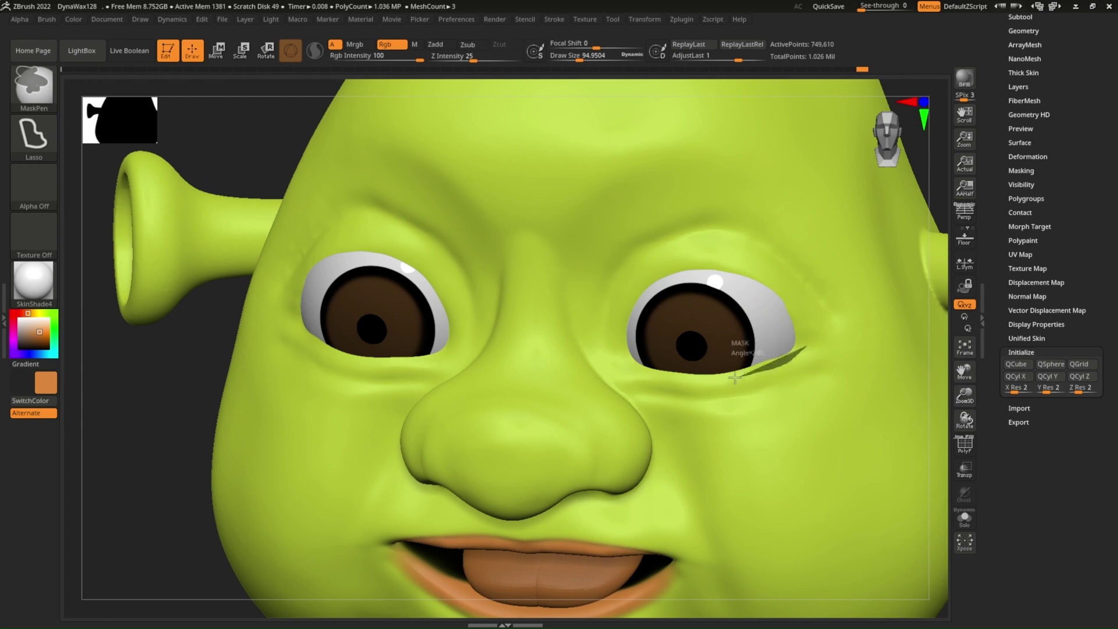
Step: Lasso-mask around the right eye socket and reduce the brush size to about 83
{"action": "left_click_drag", "start_coordinate": [735, 377], "coordinate": [664, 267], "text": "ctrl"}
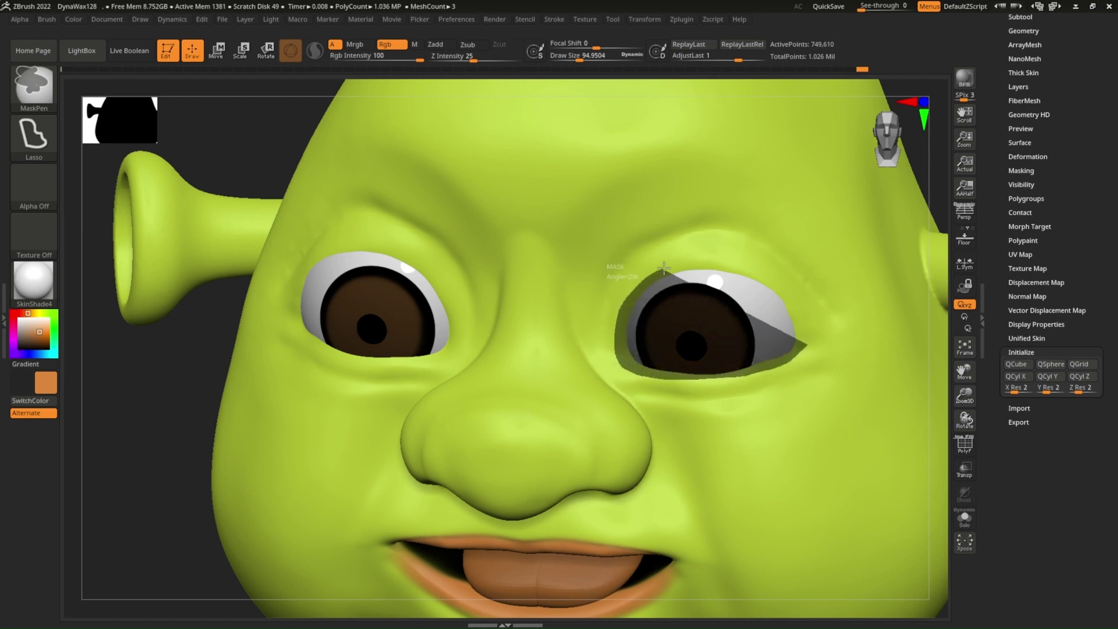
{"action": "left_click_drag", "start_coordinate": [664, 267], "coordinate": [805, 343], "text": "ctrl"}
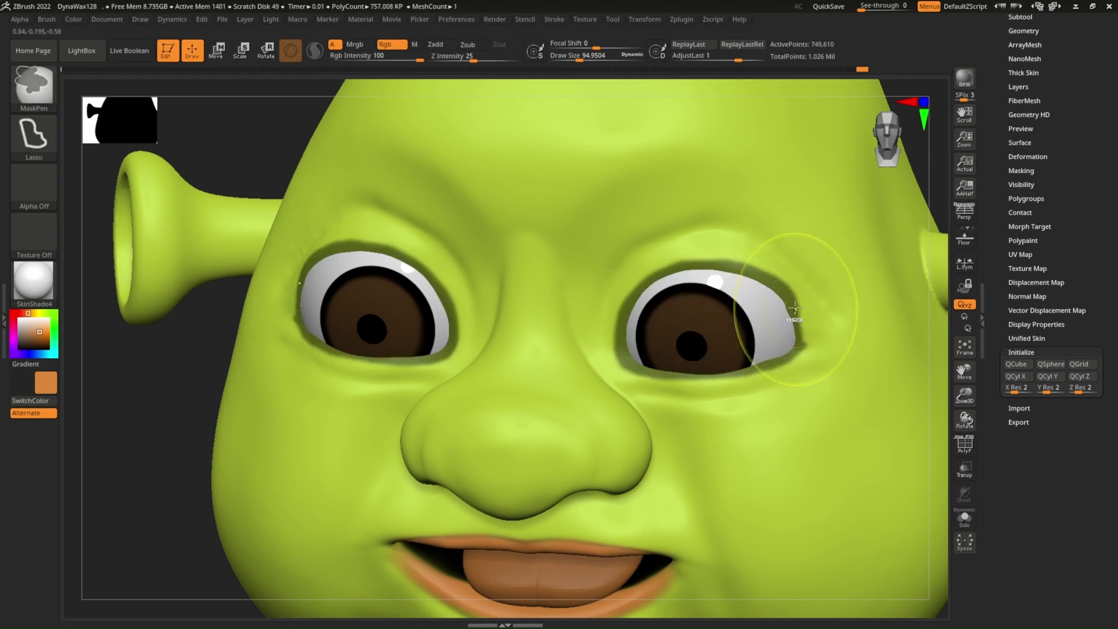
{"action": "right_click_drag", "start_coordinate": [793, 324], "coordinate": [748, 250], "text": "shift"}
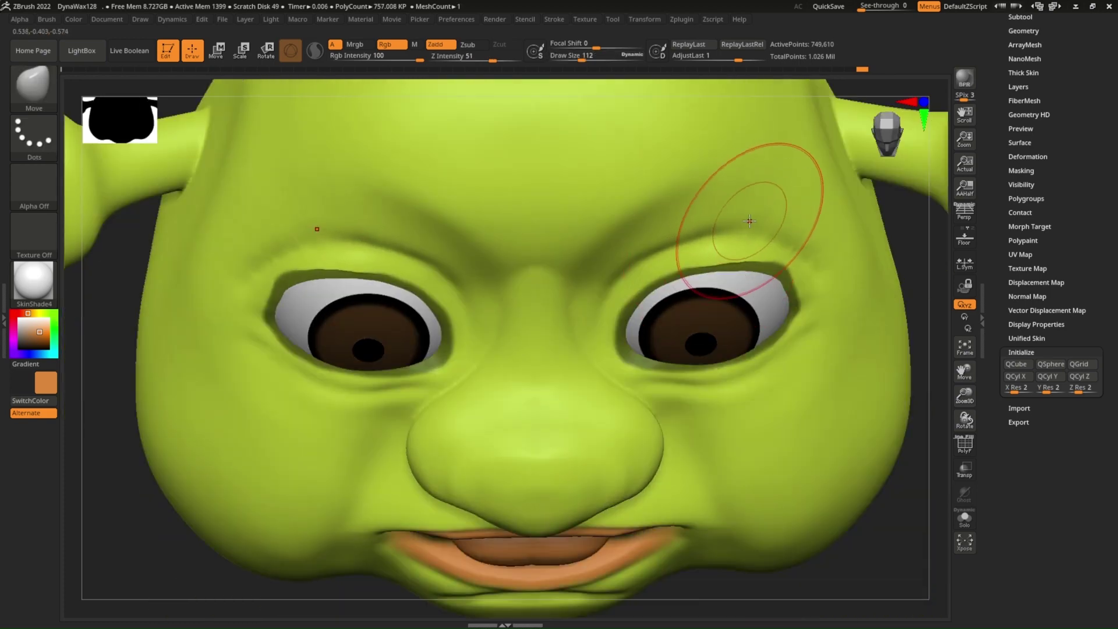
{"action": "key", "text": "s"}
{"action": "left_click_drag", "start_coordinate": [754, 224], "coordinate": [790, 251]}
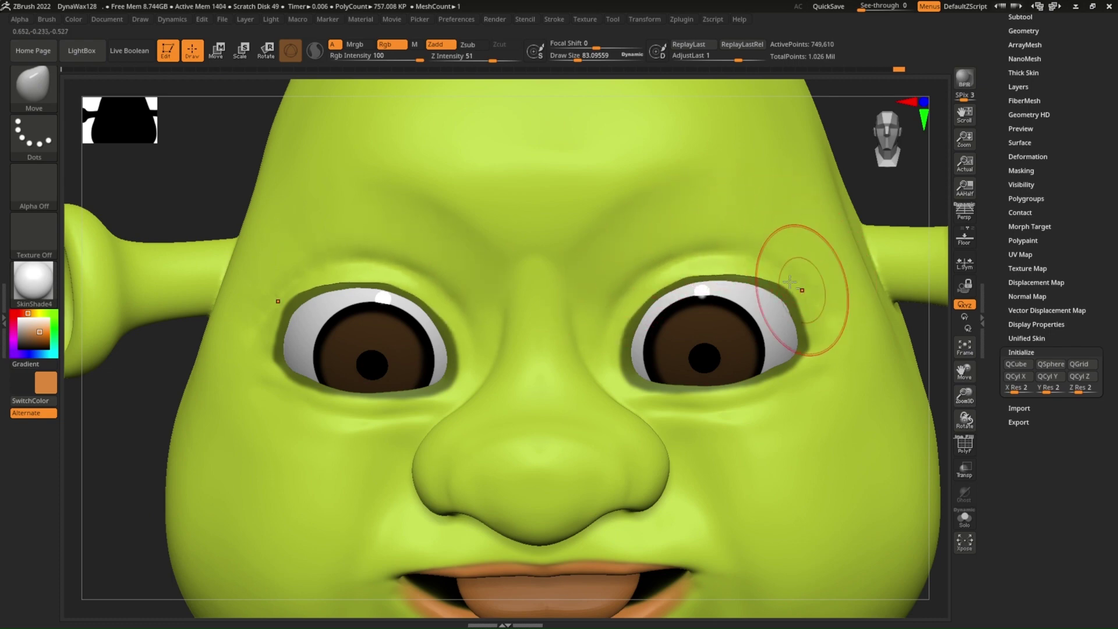
{"action": "right_click_drag", "start_coordinate": [798, 287], "coordinate": [709, 268]}
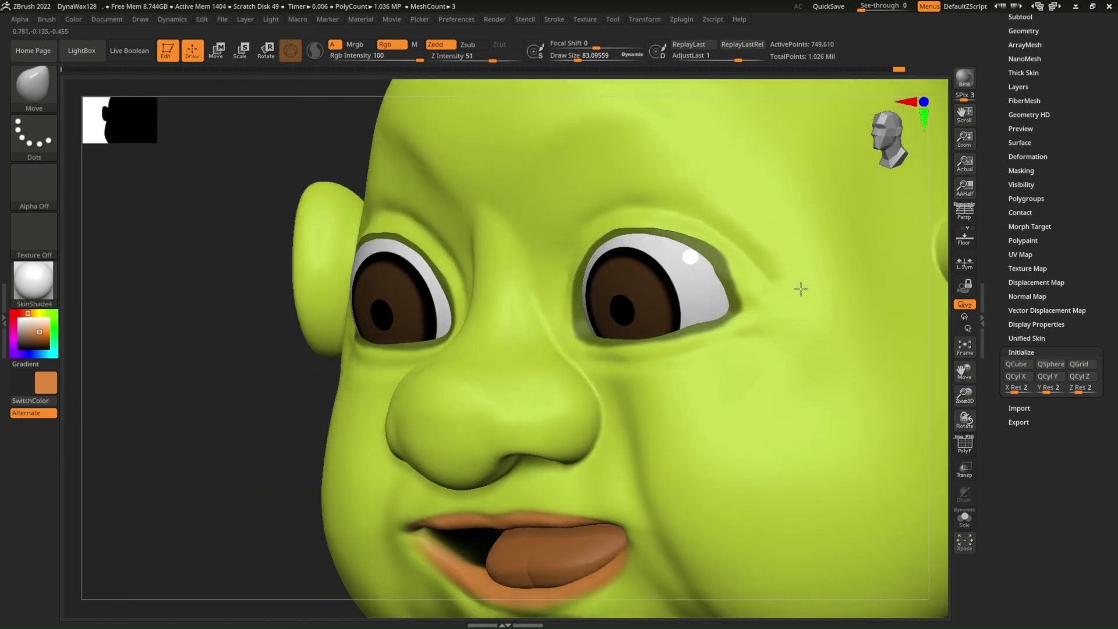
{"action": "mouse_move", "coordinate": [766, 351]}
{"action": "right_mouse_down"}
{"action": "mouse_move", "coordinate": [791, 352]}
{"action": "mouse_move", "coordinate": [766, 342]}
{"action": "mouse_move", "coordinate": [775, 370]}
{"action": "mouse_move", "coordinate": [779, 345]}
{"action": "right_mouse_up"}
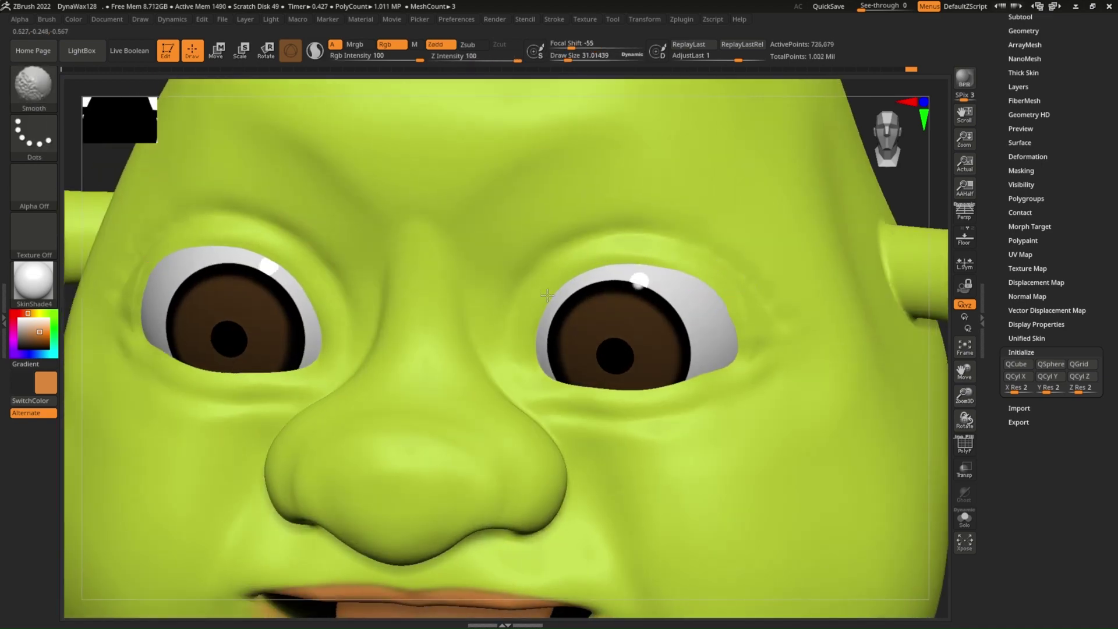
Step: Pick DamStandard at draw size 17 and enable LazyMouse in the Stroke menu
{"action": "key", "text": "b"}
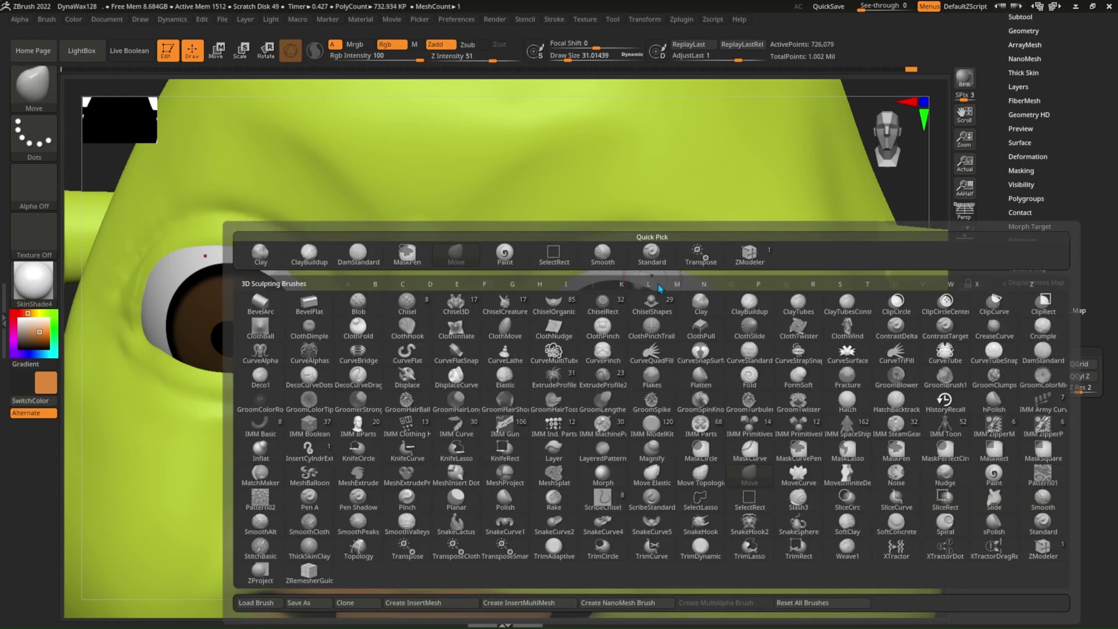
{"action": "key", "text": "d"}
{"action": "key", "text": "s"}
{"action": "key", "text": "s"}
{"action": "left_click", "coordinate": [715, 294]}
{"action": "right_click_drag", "start_coordinate": [714, 294], "coordinate": [743, 352]}
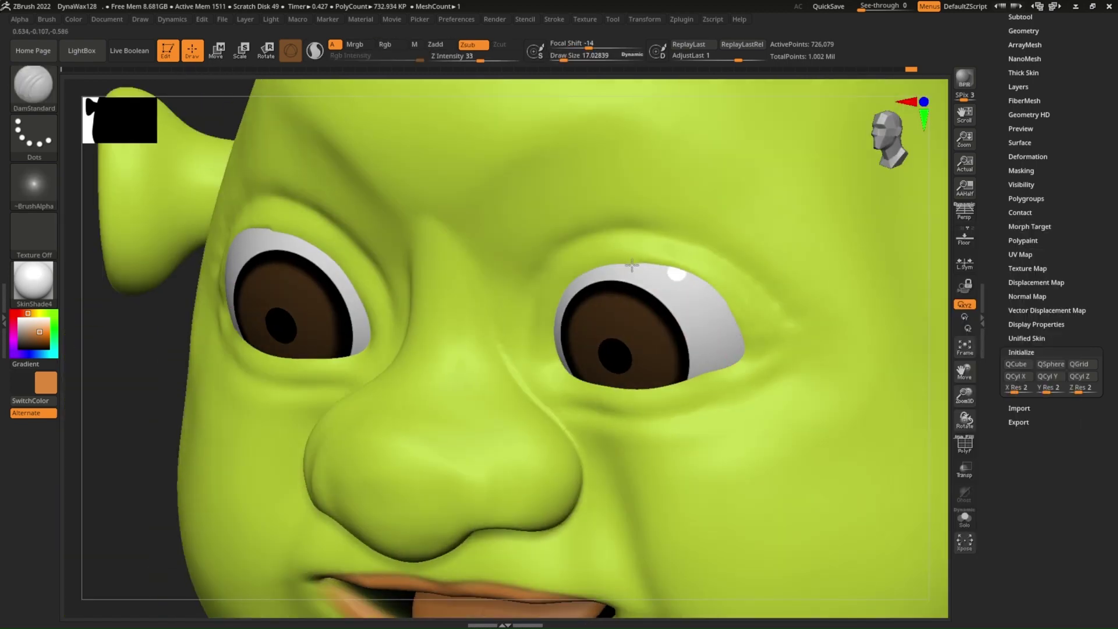
{"action": "right_click_drag", "start_coordinate": [616, 276], "coordinate": [668, 273], "text": "shift"}
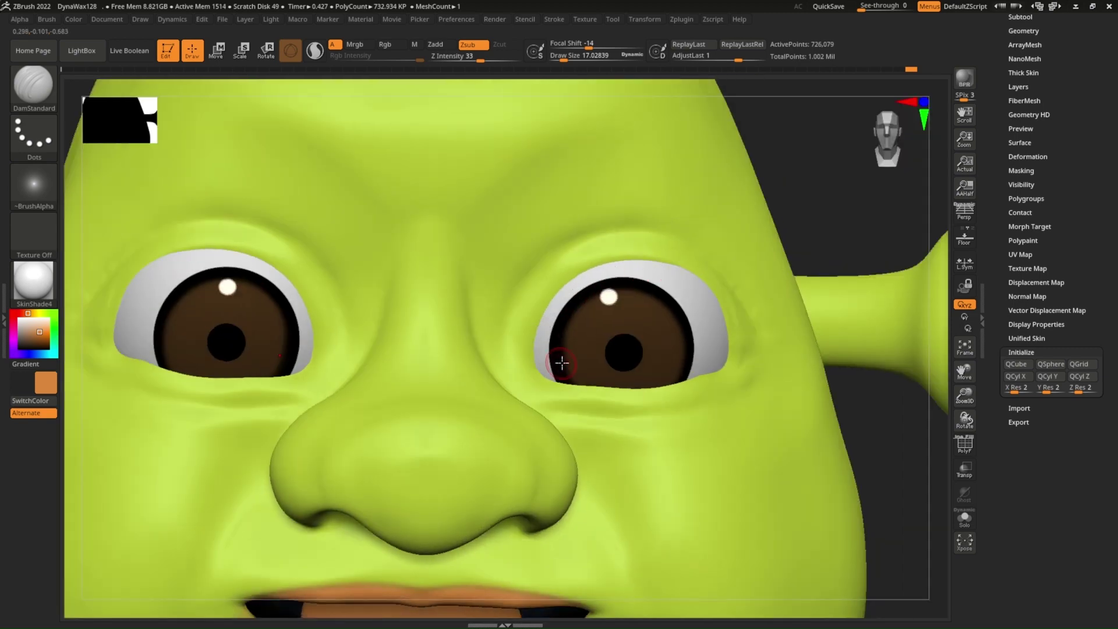
{"action": "right_click_drag", "start_coordinate": [661, 348], "coordinate": [717, 369]}
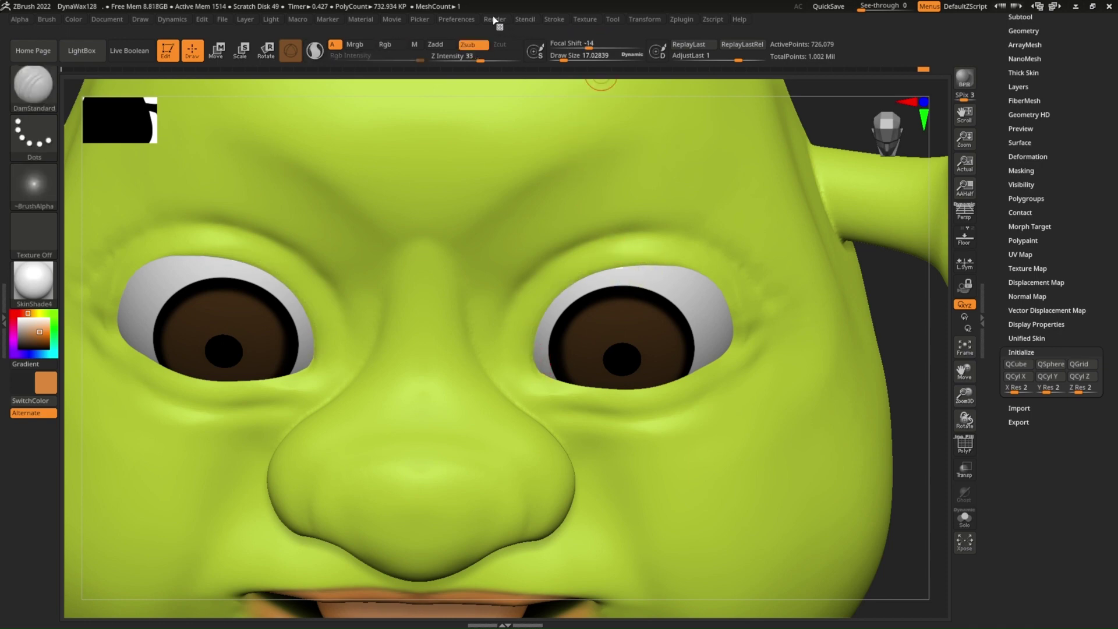
{"action": "left_click", "coordinate": [556, 20]}
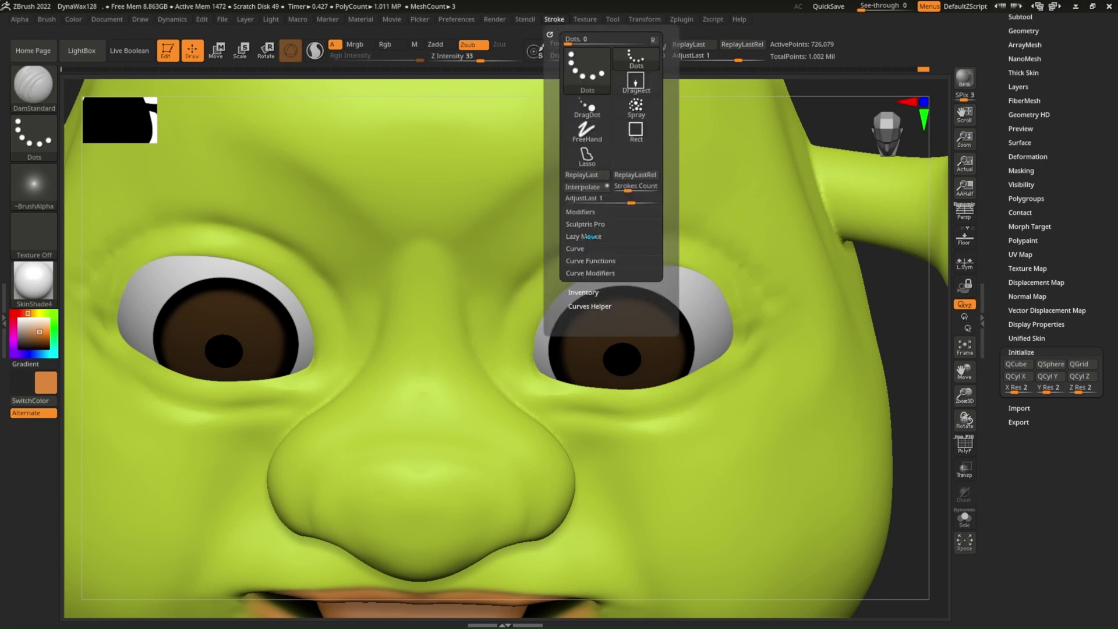
{"action": "left_click", "coordinate": [591, 237]}
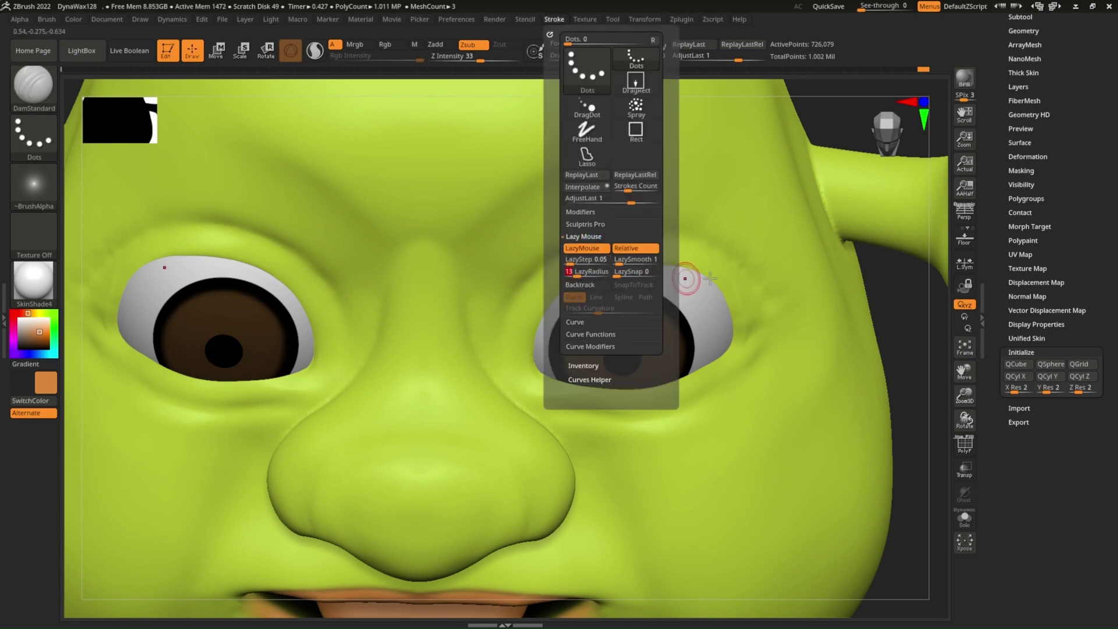
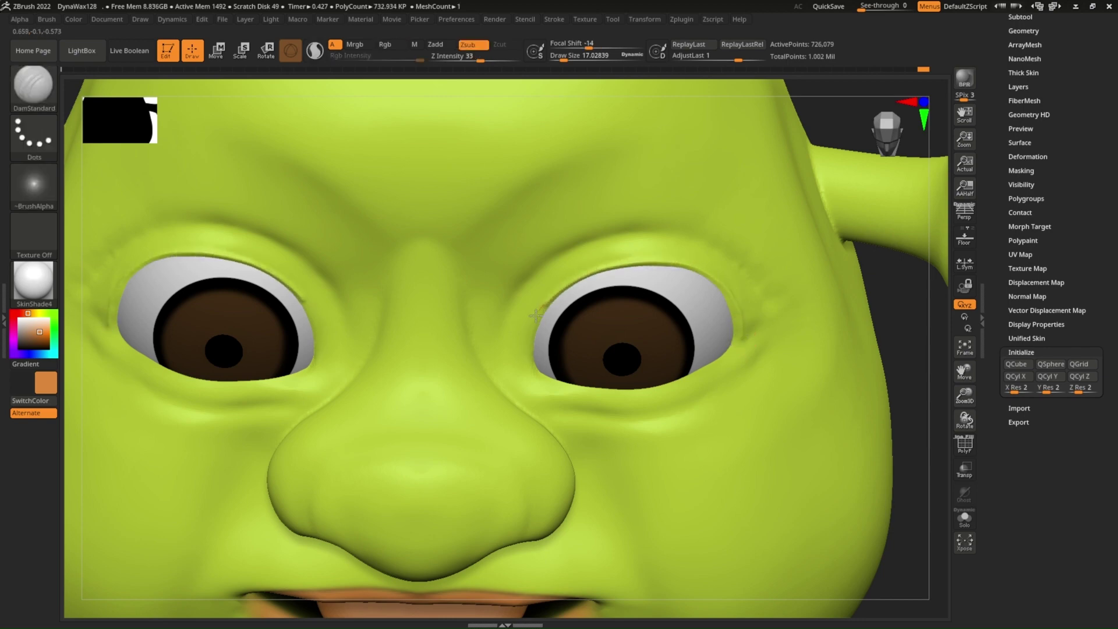
Step: Smooth the crease beside the eye corner with symmetric DamStandard, then enlarge the brush
{"action": "right_click_drag", "start_coordinate": [527, 380], "coordinate": [557, 342]}
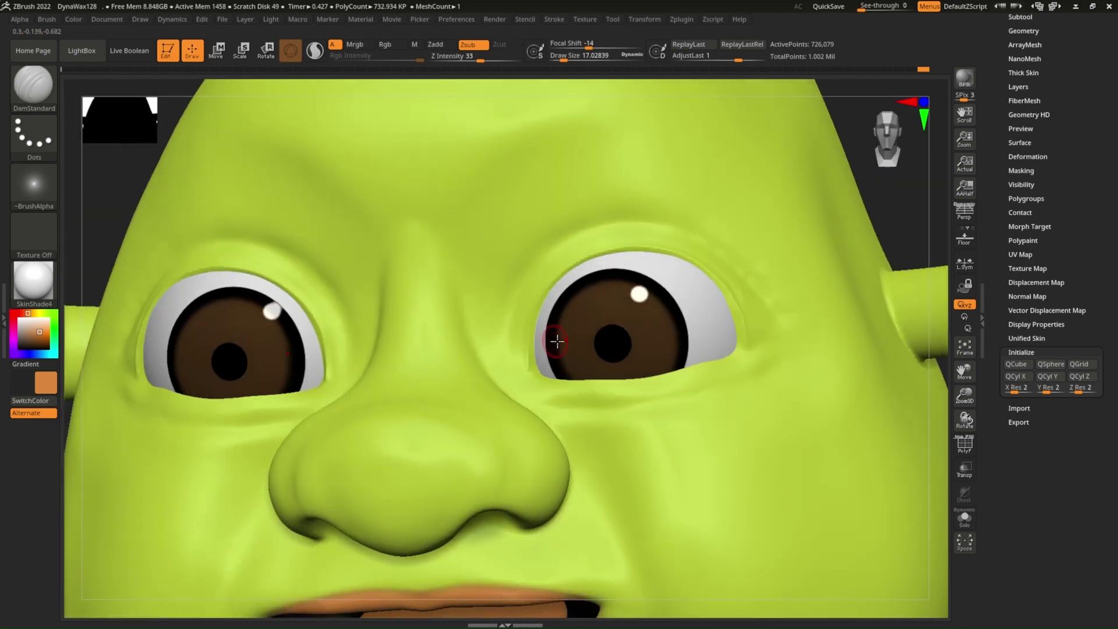
{"action": "right_click_drag", "start_coordinate": [690, 329], "coordinate": [693, 361]}
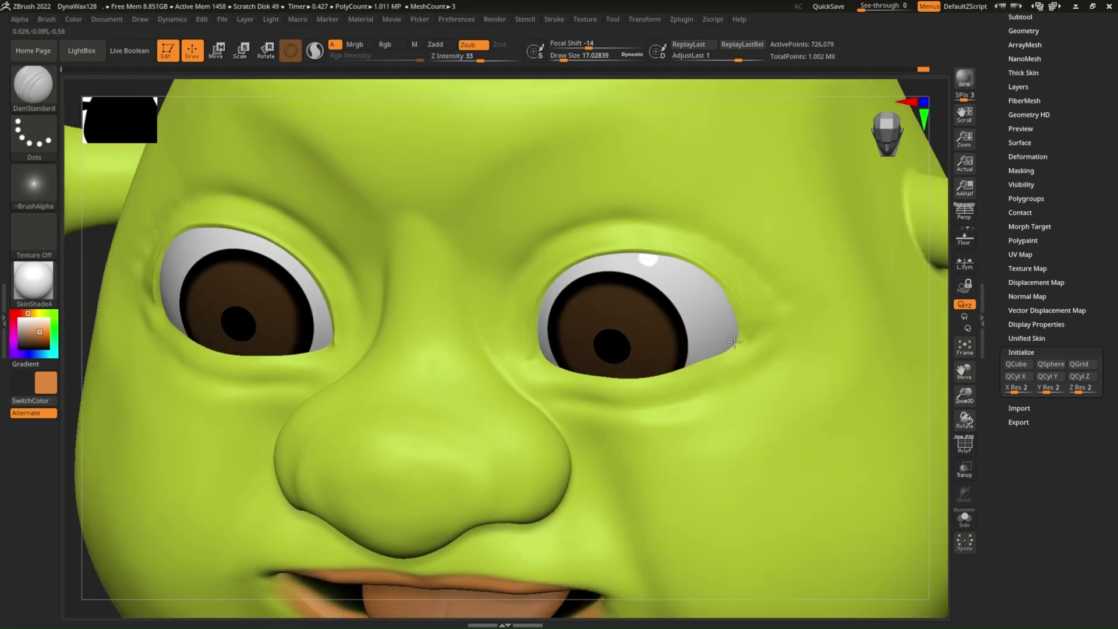
{"action": "mouse_move", "coordinate": [790, 334]}
{"action": "left_mouse_down", "text": "shift"}
{"action": "mouse_move", "coordinate": [758, 336]}
{"action": "mouse_move", "coordinate": [761, 351]}
{"action": "left_mouse_up", "text": "shift"}
{"action": "key", "text": "bracketright"}
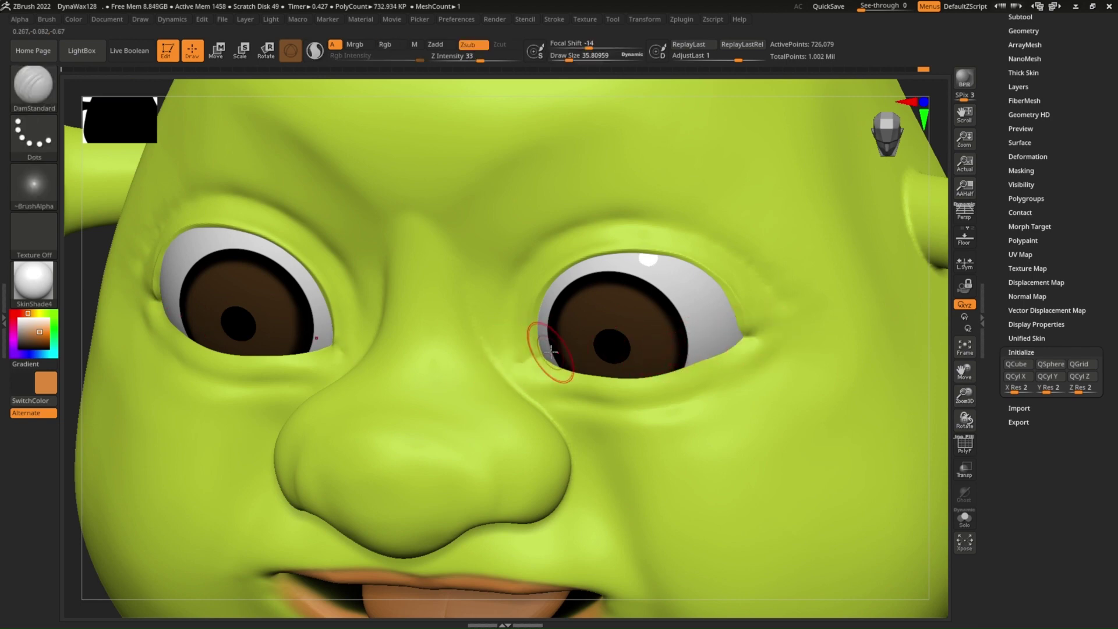
Step: Carve new creases along both lower eyelids, then zoom out to see the whole head
{"action": "mouse_move", "coordinate": [524, 365]}
{"action": "right_mouse_down"}
{"action": "mouse_move", "coordinate": [571, 342]}
{"action": "mouse_move", "coordinate": [703, 369]}
{"action": "right_mouse_up"}
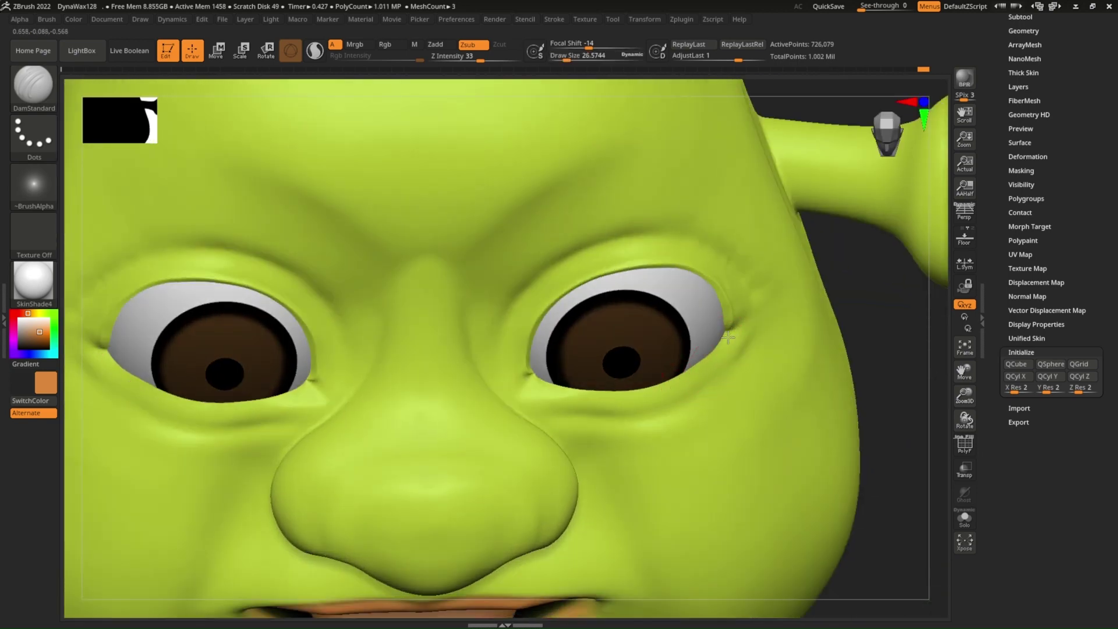
{"action": "mouse_move", "coordinate": [664, 388]}
{"action": "left_mouse_down"}
{"action": "mouse_move", "coordinate": [562, 402]}
{"action": "mouse_move", "coordinate": [729, 369]}
{"action": "left_mouse_up"}
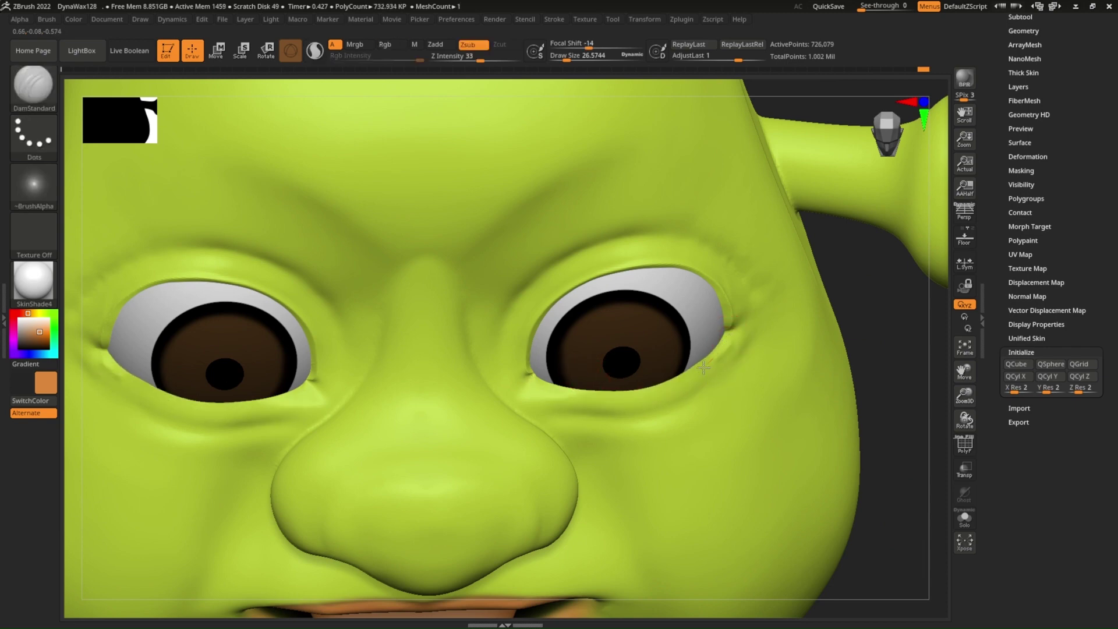
{"action": "left_click_drag", "start_coordinate": [606, 399], "coordinate": [545, 389]}
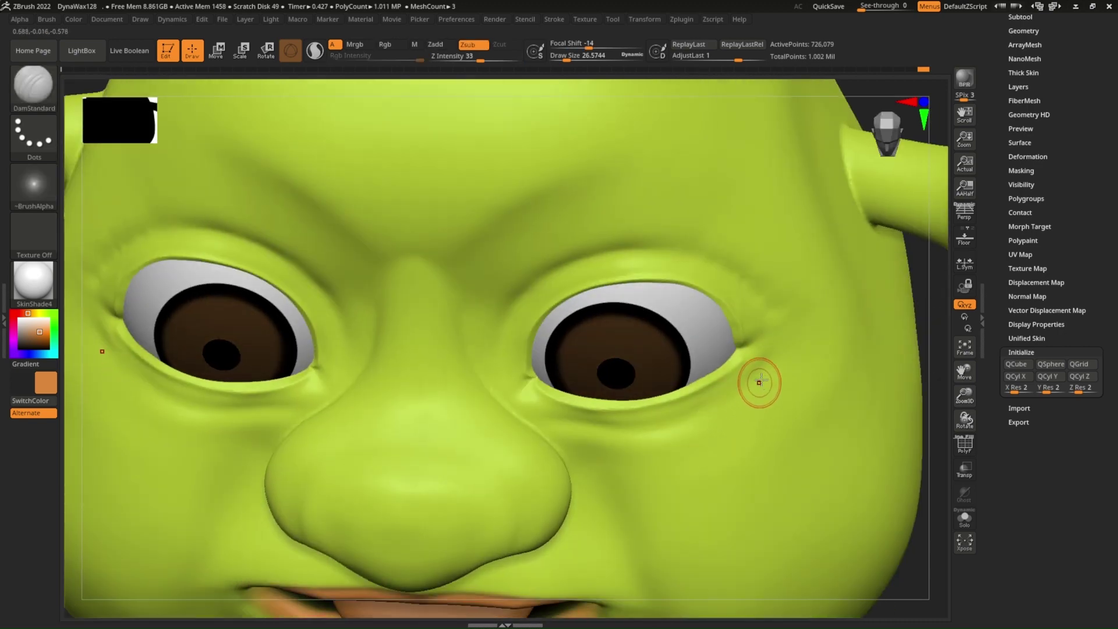
{"action": "left_click_drag", "start_coordinate": [736, 373], "coordinate": [536, 408]}
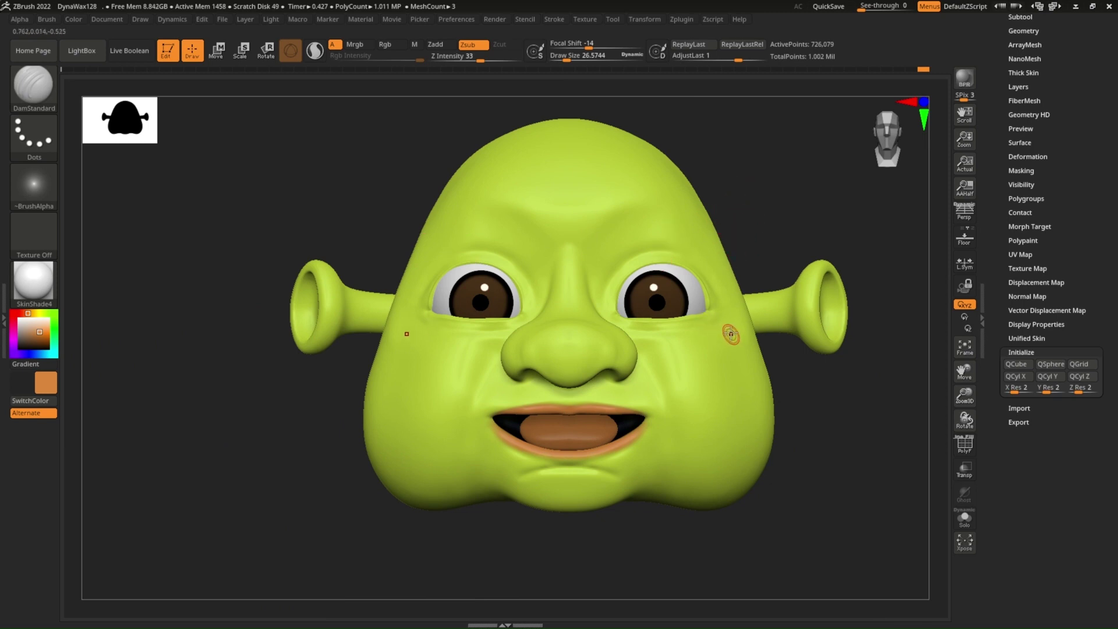
{"action": "right_click_drag", "start_coordinate": [762, 351], "coordinate": [757, 318], "text": "ctrl"}
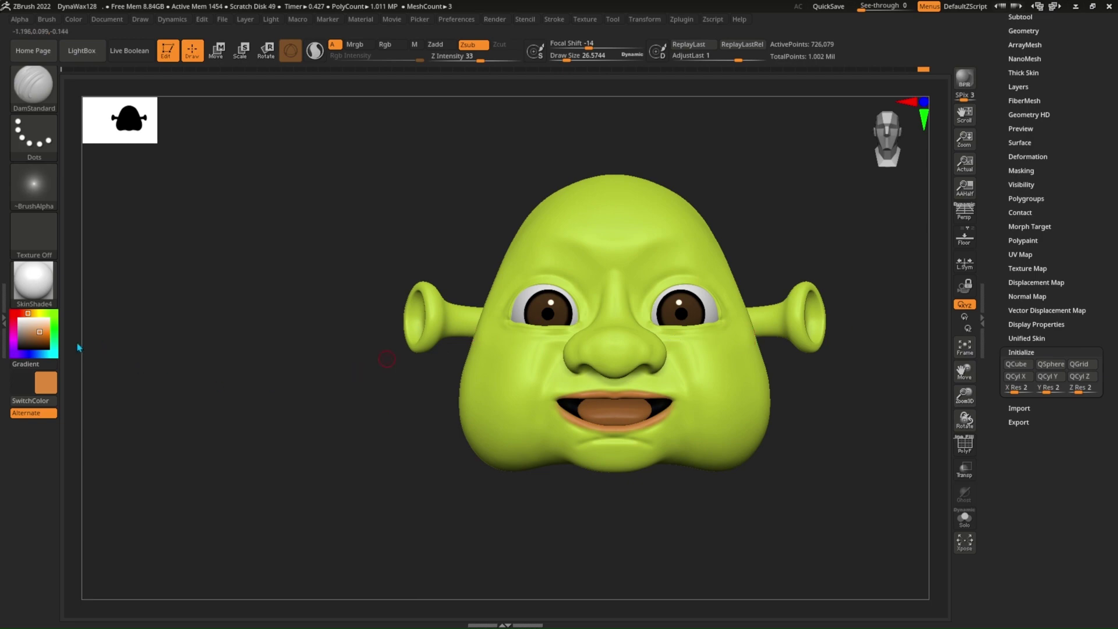
Step: Select the Paint brush at Draw Size about 130 and sample the cheek green as secondary colour
{"action": "key", "text": "b"}
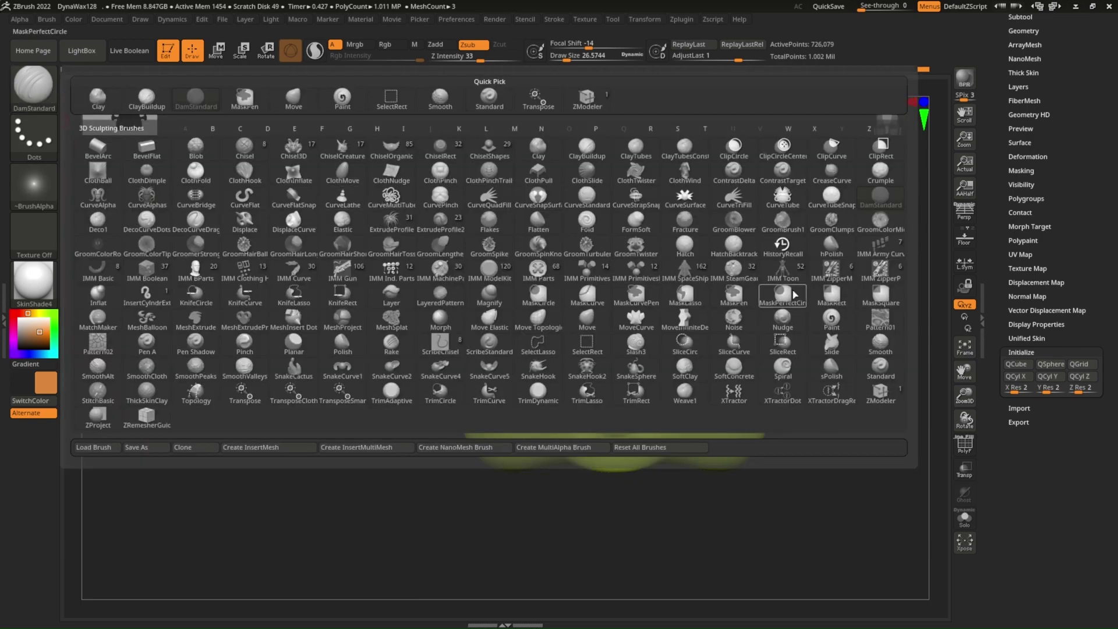
{"action": "left_click", "coordinate": [839, 326]}
{"action": "key", "text": "s"}
{"action": "left_click_drag", "start_coordinate": [827, 268], "coordinate": [855, 269]}
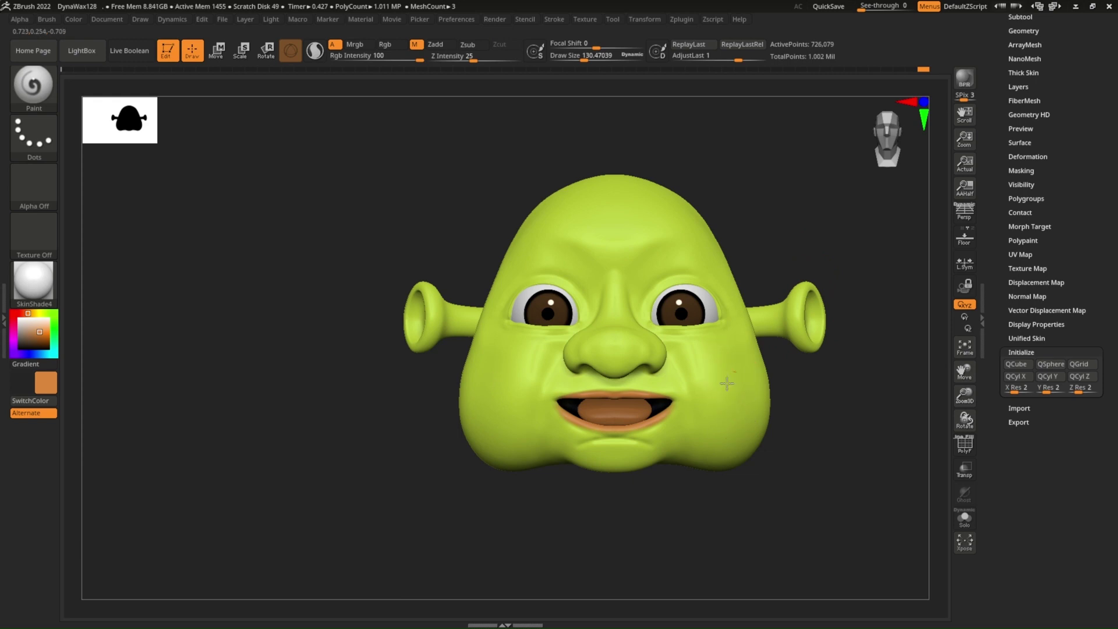
{"action": "right_click_drag", "start_coordinate": [723, 419], "coordinate": [753, 379]}
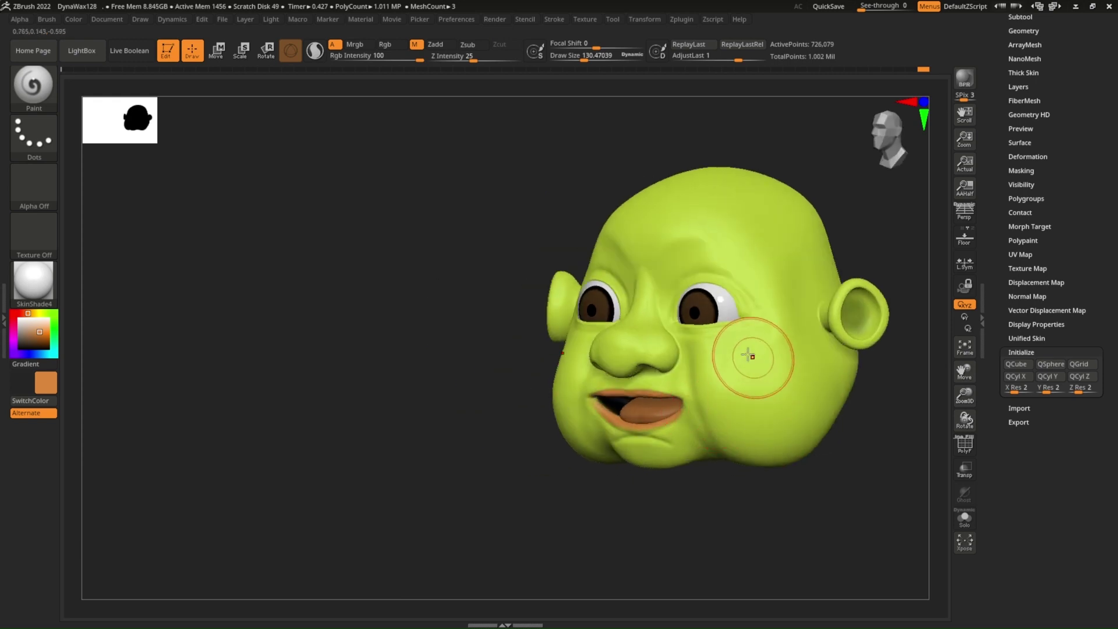
{"action": "key", "text": "v"}
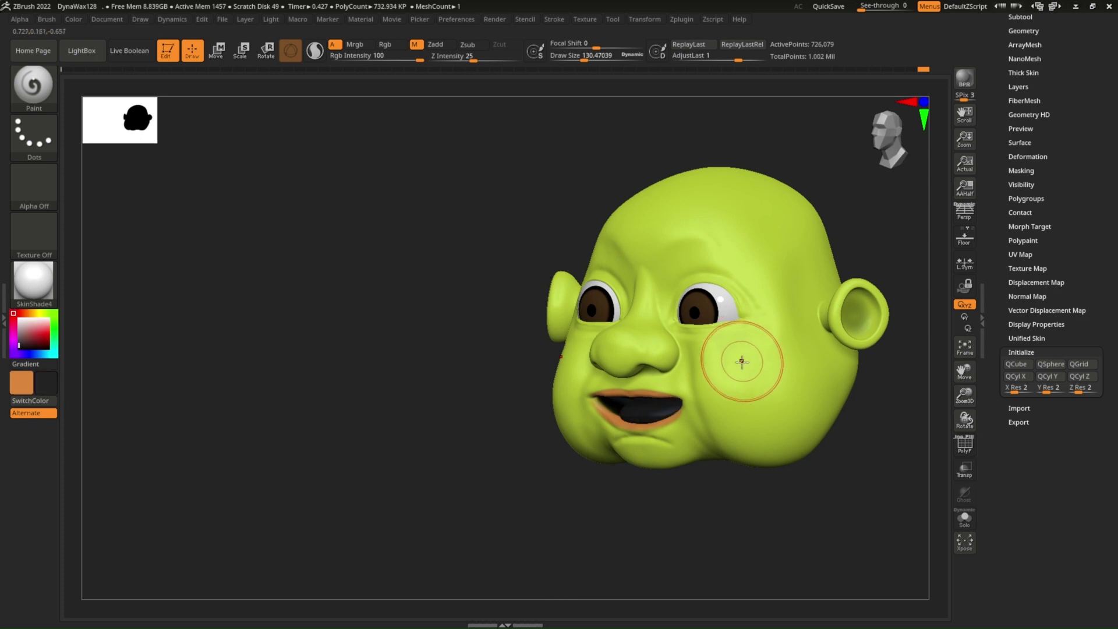
{"action": "key", "text": "ctrl+z"}
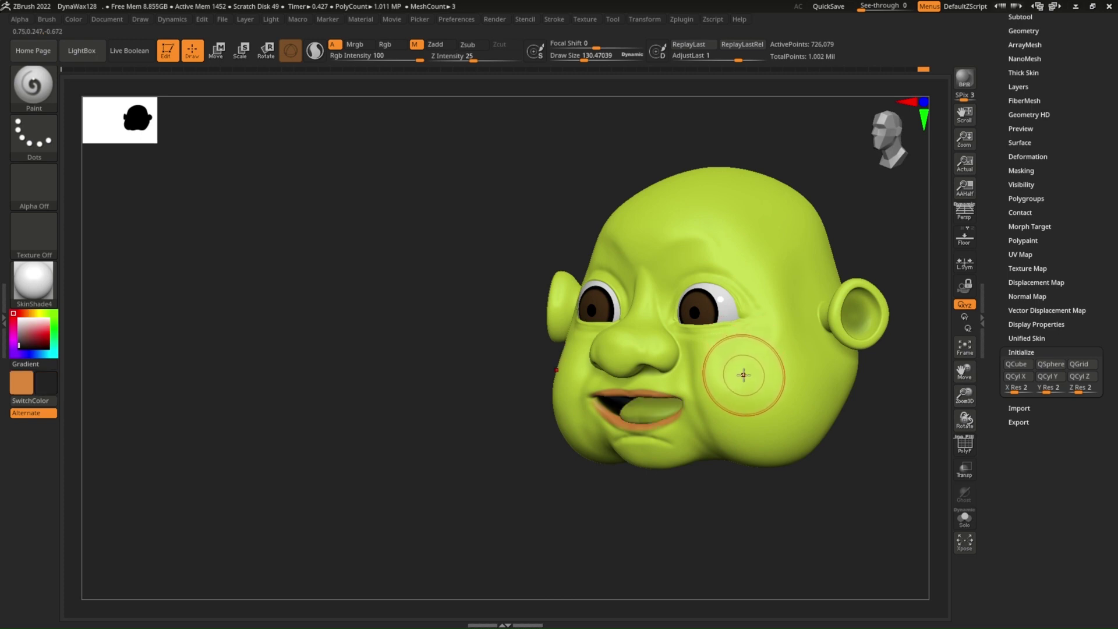
{"action": "key", "text": "c"}
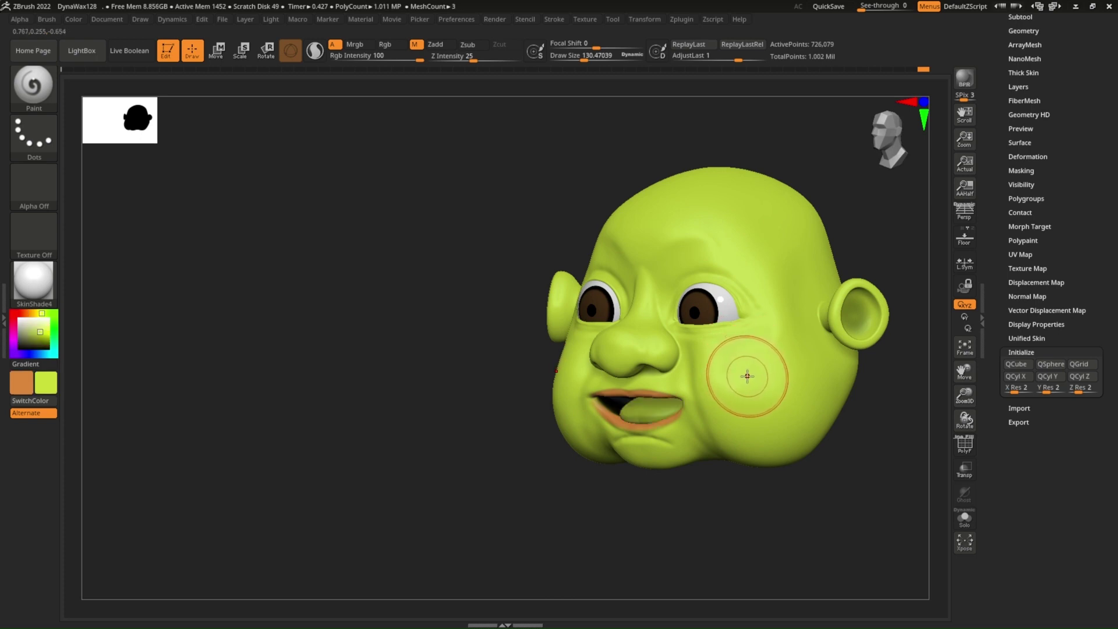
Step: Give the paint brush the Color Spray stroke and Alpha 23
{"action": "left_click", "coordinate": [32, 134]}
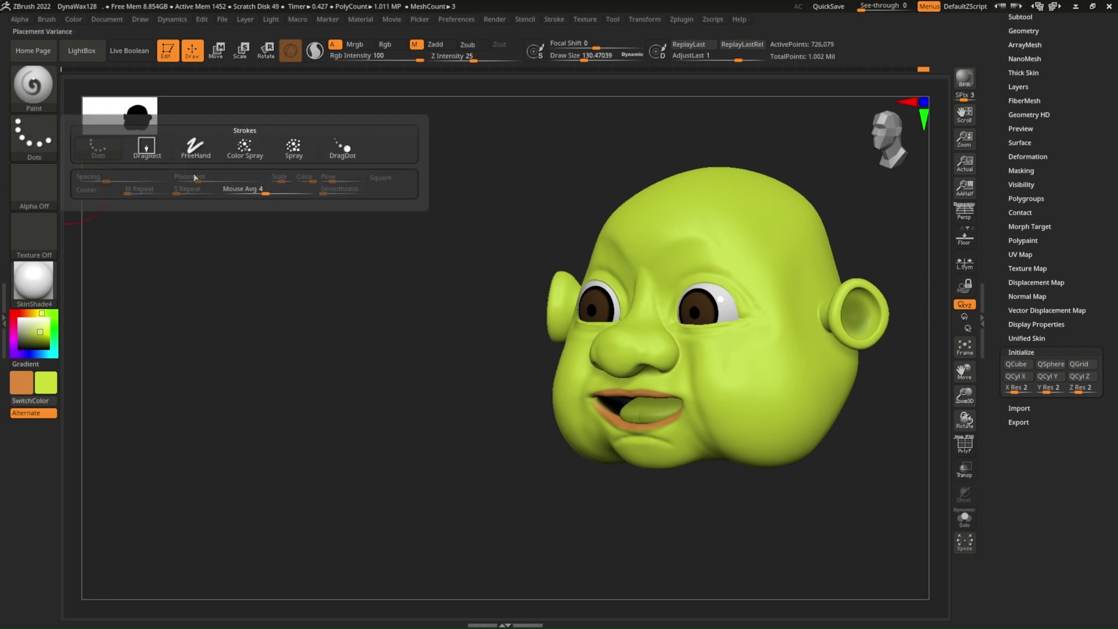
{"action": "left_click", "coordinate": [244, 146]}
{"action": "left_click", "coordinate": [34, 186]}
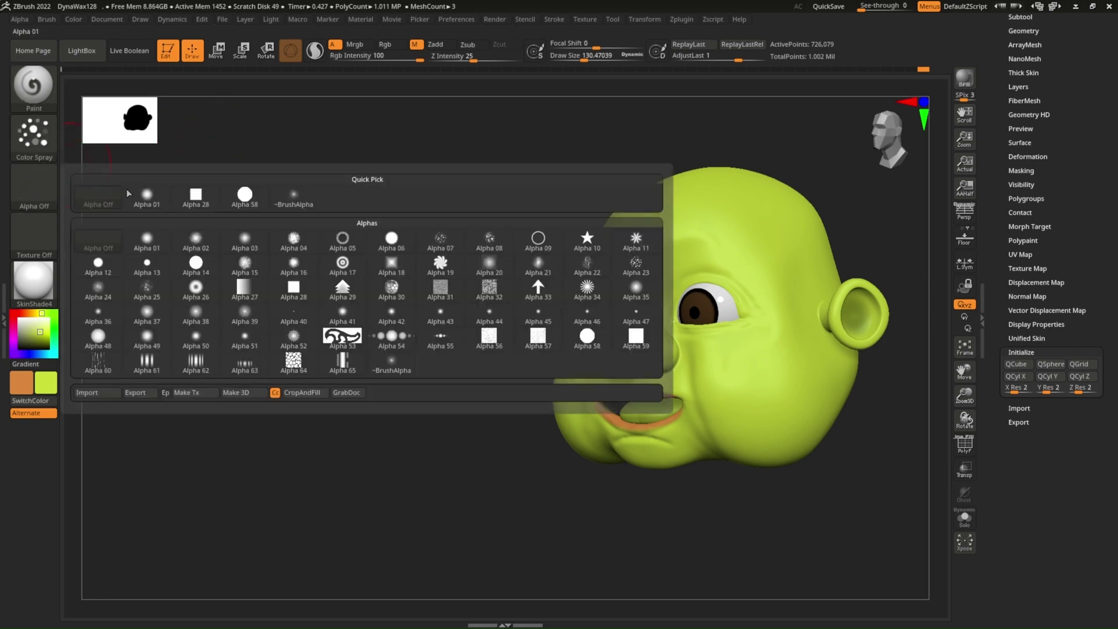
{"action": "left_click", "coordinate": [623, 273]}
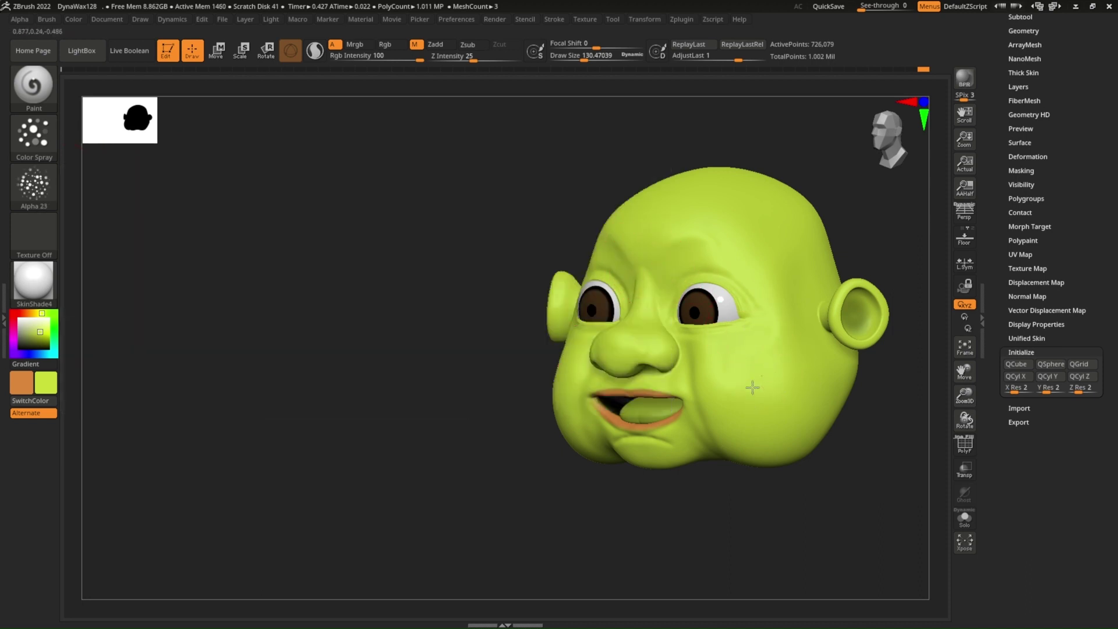
Step: Swap to orange as main colour, adjust brush intensity and enable Rgb painting
{"action": "key", "text": "v"}
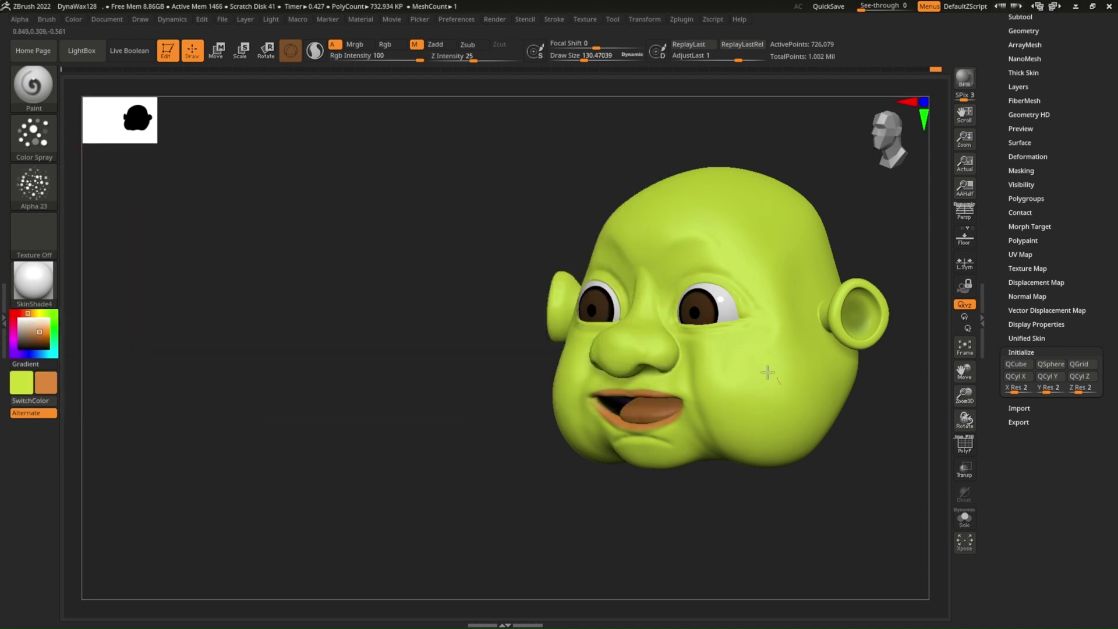
{"action": "scroll", "coordinate": [769, 384], "scroll_direction": "up", "scroll_amount": 3}
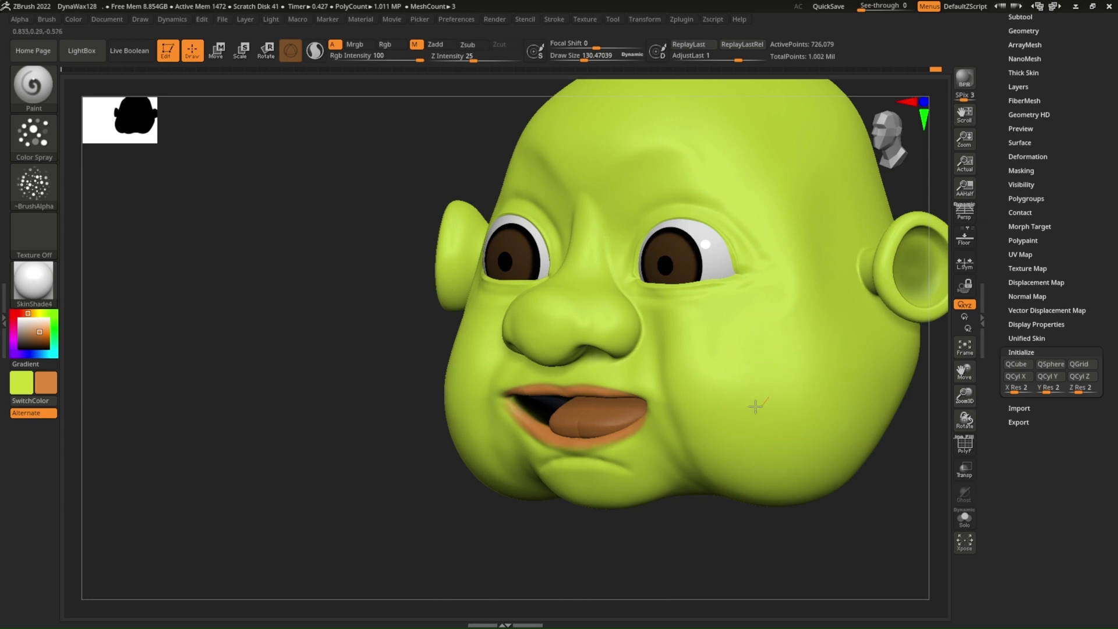
{"action": "left_click", "coordinate": [472, 59]}
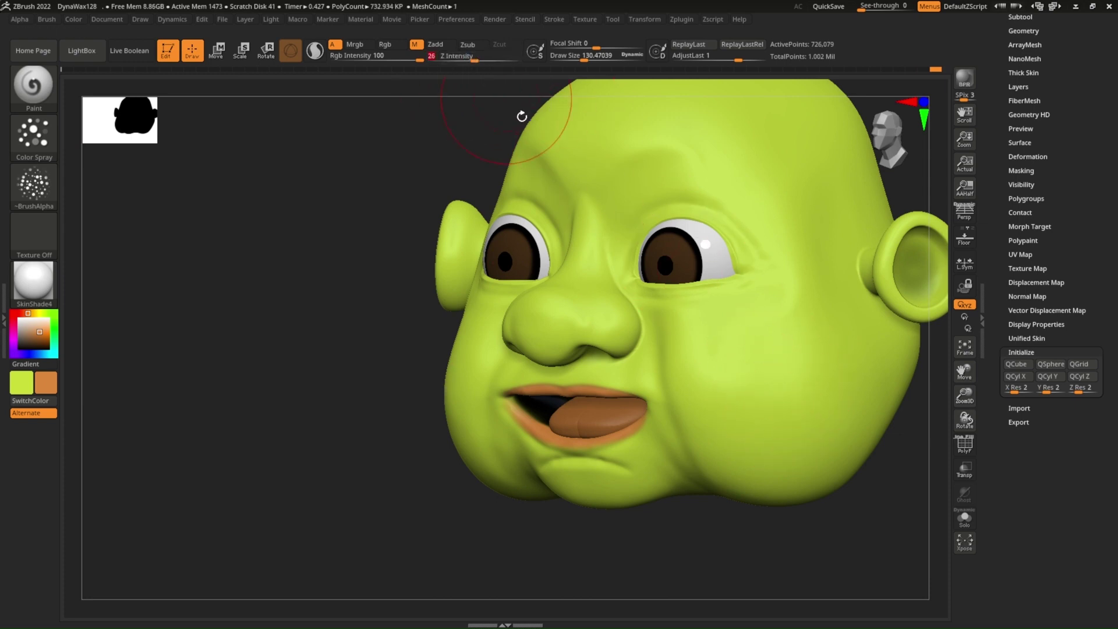
{"action": "left_click", "coordinate": [384, 46]}
Step: Spray orange speckles on the cheeks, undoing a heavy pass and repainting at Draw Size 72
{"action": "left_click_drag", "start_coordinate": [793, 361], "coordinate": [732, 389]}
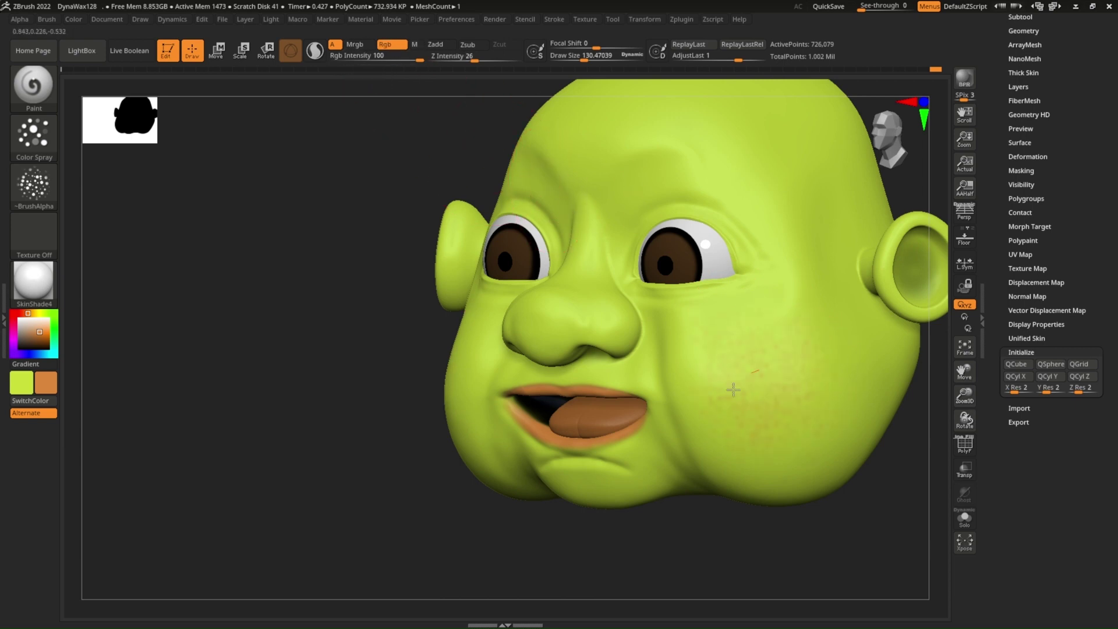
{"action": "key", "text": "ctrl+z"}
{"action": "key", "text": "bracketleft"}
{"action": "key", "text": "bracketleft"}
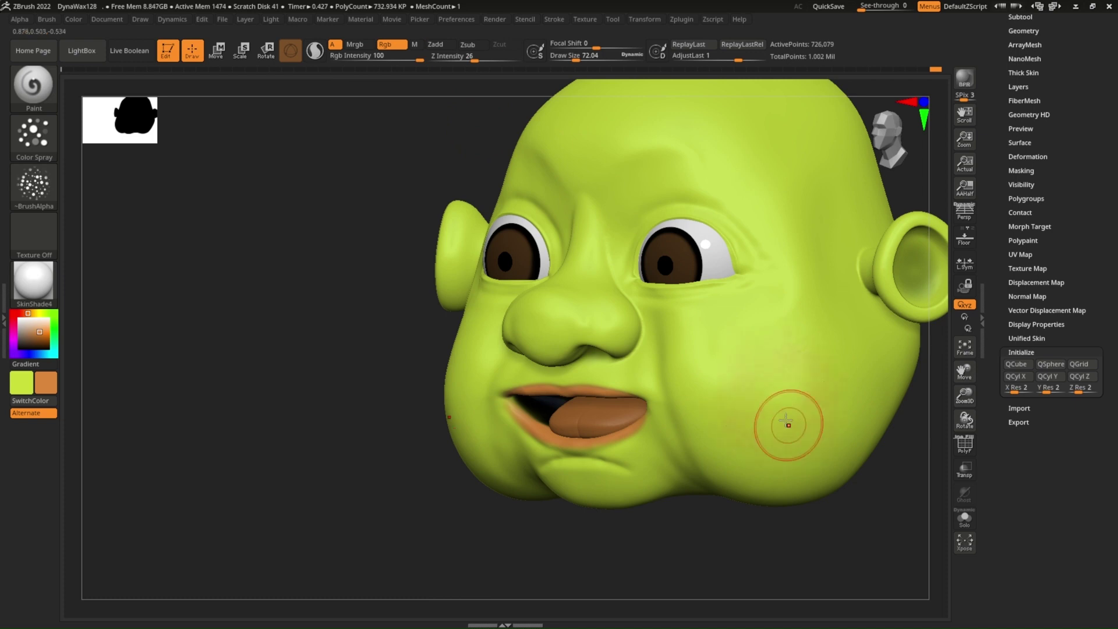
{"action": "right_click_drag", "start_coordinate": [788, 424], "coordinate": [784, 404]}
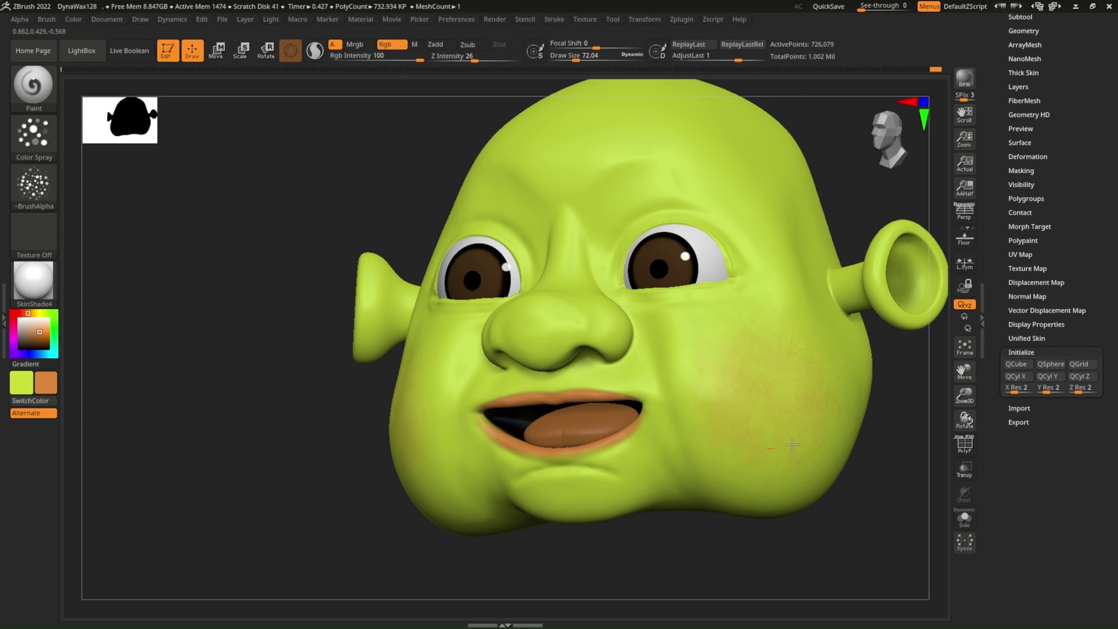
{"action": "mouse_move", "coordinate": [788, 395]}
{"action": "right_mouse_down"}
{"action": "mouse_move", "coordinate": [668, 358]}
{"action": "mouse_move", "coordinate": [657, 326]}
{"action": "mouse_move", "coordinate": [647, 335]}
{"action": "right_mouse_up"}
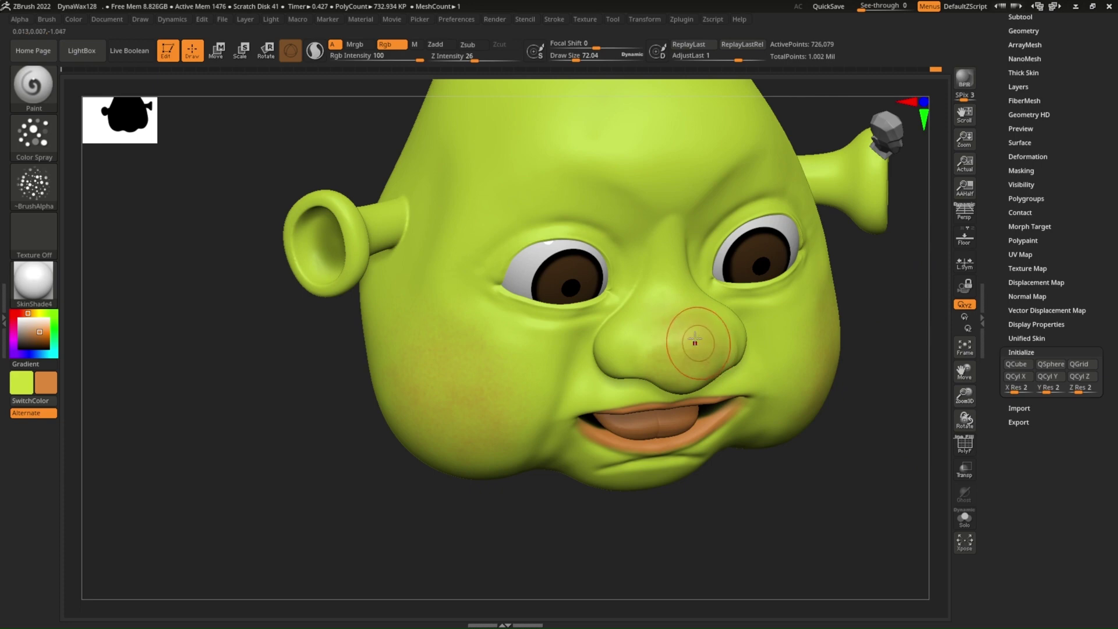
{"action": "mouse_move", "coordinate": [686, 336]}
{"action": "right_mouse_down"}
{"action": "mouse_move", "coordinate": [681, 274]}
{"action": "mouse_move", "coordinate": [821, 266]}
{"action": "mouse_move", "coordinate": [728, 317]}
{"action": "right_mouse_up"}
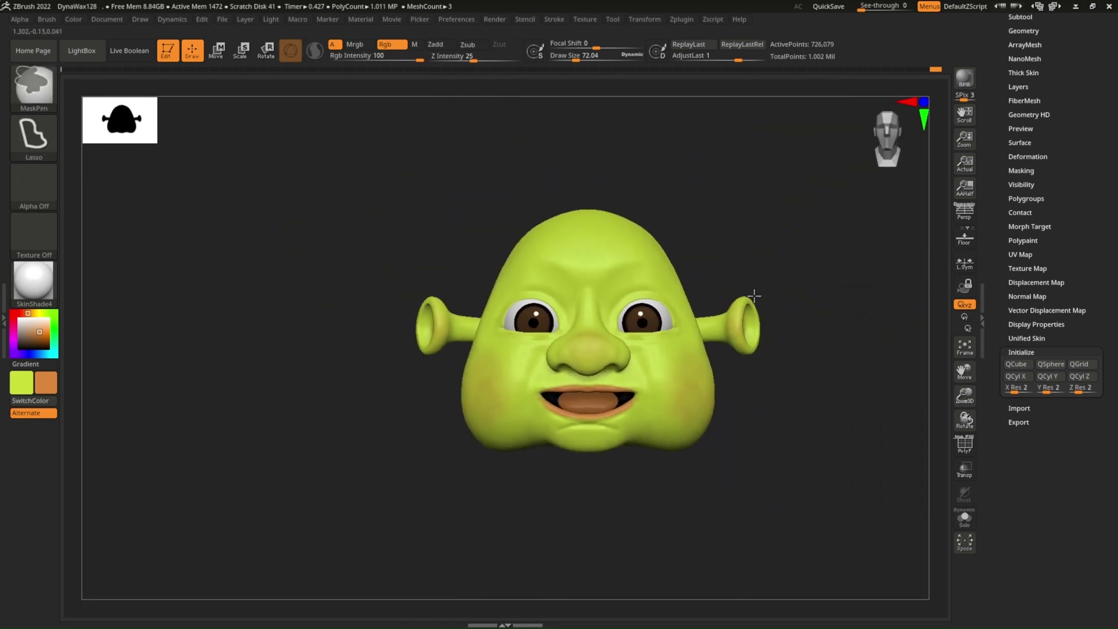
Step: Resize the spray brush to about 99 while rotating the head to review the cheek blush
{"action": "right_click_drag", "start_coordinate": [733, 276], "coordinate": [719, 323]}
{"action": "key", "text": "s"}
{"action": "left_click_drag", "start_coordinate": [722, 320], "coordinate": [736, 338]}
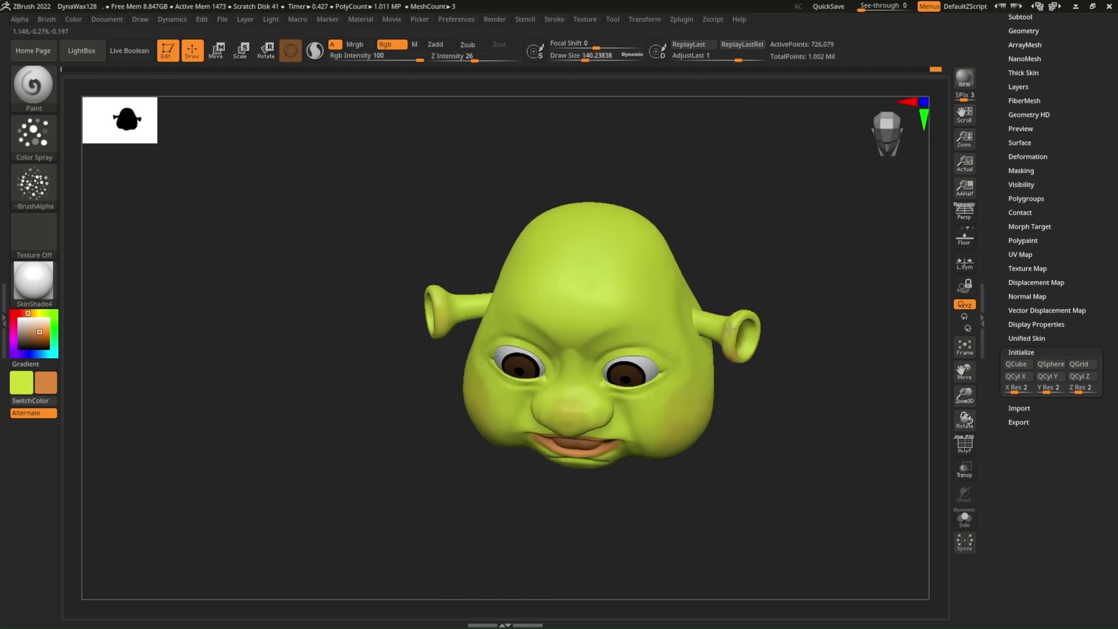
{"action": "right_click_drag", "start_coordinate": [761, 309], "coordinate": [750, 351]}
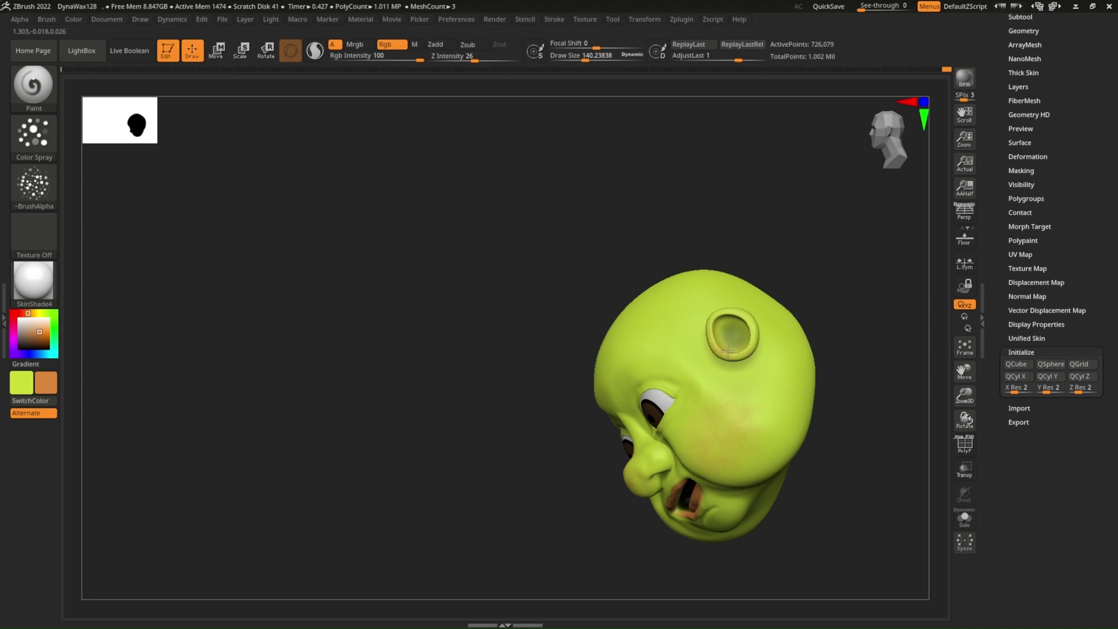
{"action": "mouse_move", "coordinate": [727, 313]}
{"action": "right_mouse_down"}
{"action": "mouse_move", "coordinate": [712, 316]}
{"action": "mouse_move", "coordinate": [775, 326]}
{"action": "mouse_move", "coordinate": [756, 308]}
{"action": "mouse_move", "coordinate": [718, 322]}
{"action": "mouse_move", "coordinate": [786, 307]}
{"action": "mouse_move", "coordinate": [756, 312]}
{"action": "right_mouse_up"}
{"action": "key", "text": "s"}
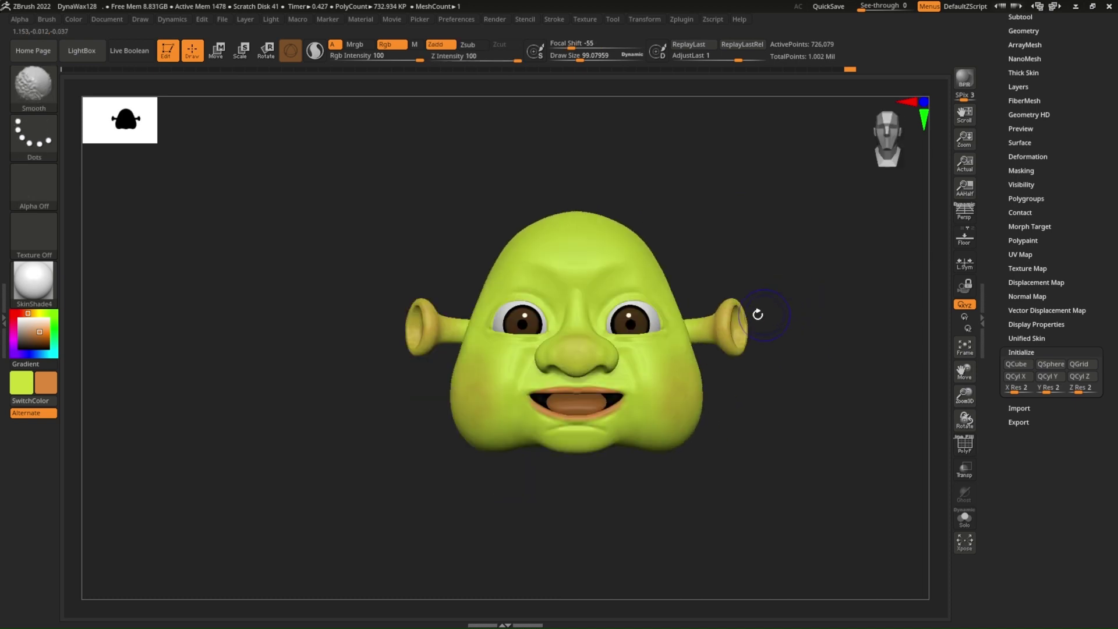
{"action": "right_click_drag", "start_coordinate": [707, 353], "coordinate": [695, 373]}
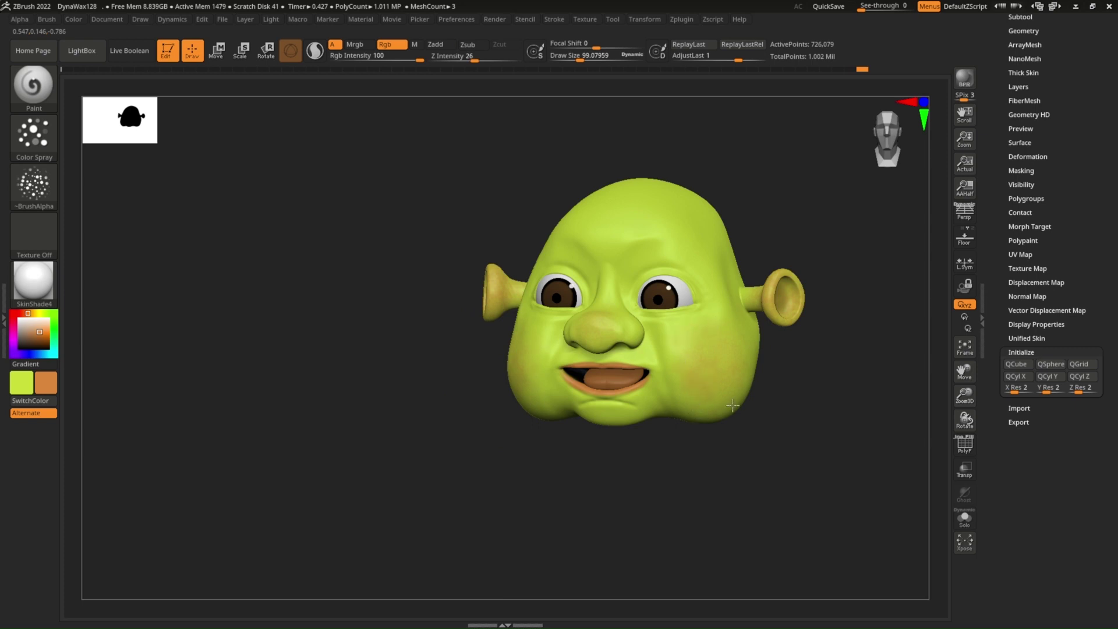
{"action": "mouse_move", "coordinate": [699, 403]}
{"action": "right_mouse_down"}
{"action": "mouse_move", "coordinate": [711, 357]}
{"action": "mouse_move", "coordinate": [672, 257]}
{"action": "right_mouse_up"}
{"action": "right_click_drag", "start_coordinate": [699, 295], "coordinate": [736, 356]}
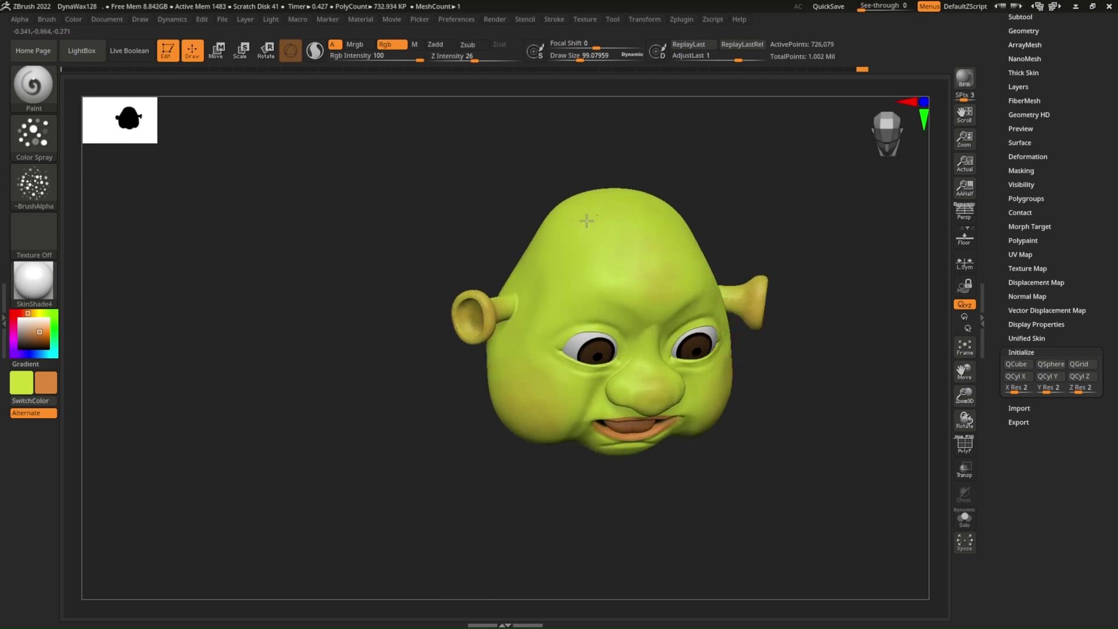
Step: Orbit around the head to inspect the chin, mouth corners and area beside the ear
{"action": "right_click_drag", "start_coordinate": [601, 228], "coordinate": [664, 194]}
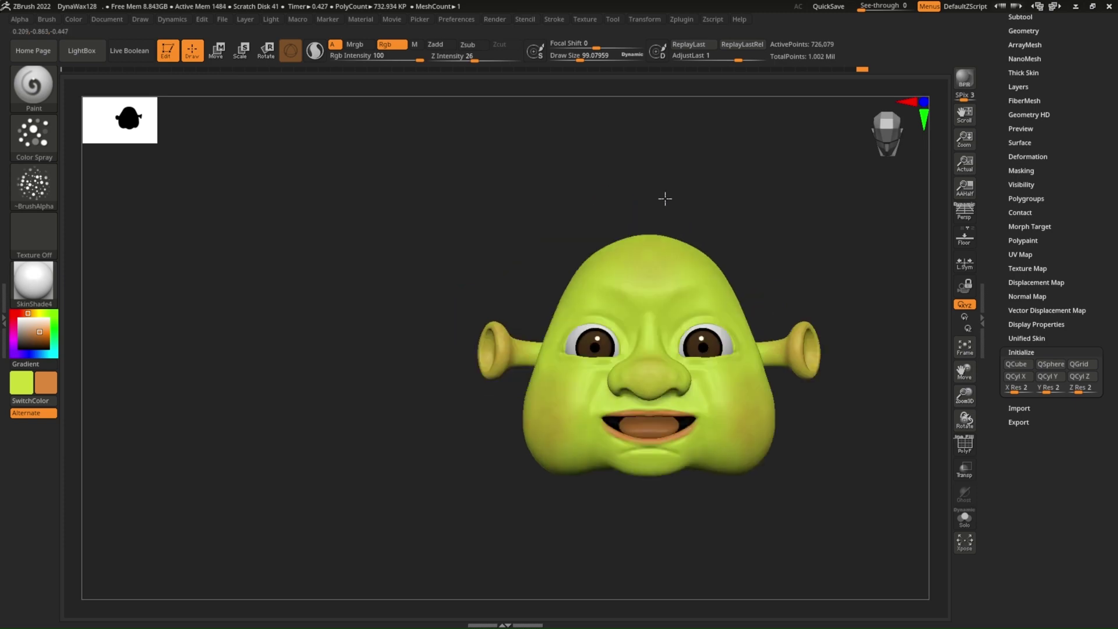
{"action": "mouse_move", "coordinate": [825, 357]}
{"action": "right_mouse_down"}
{"action": "mouse_move", "coordinate": [737, 360]}
{"action": "mouse_move", "coordinate": [649, 339]}
{"action": "right_mouse_up"}
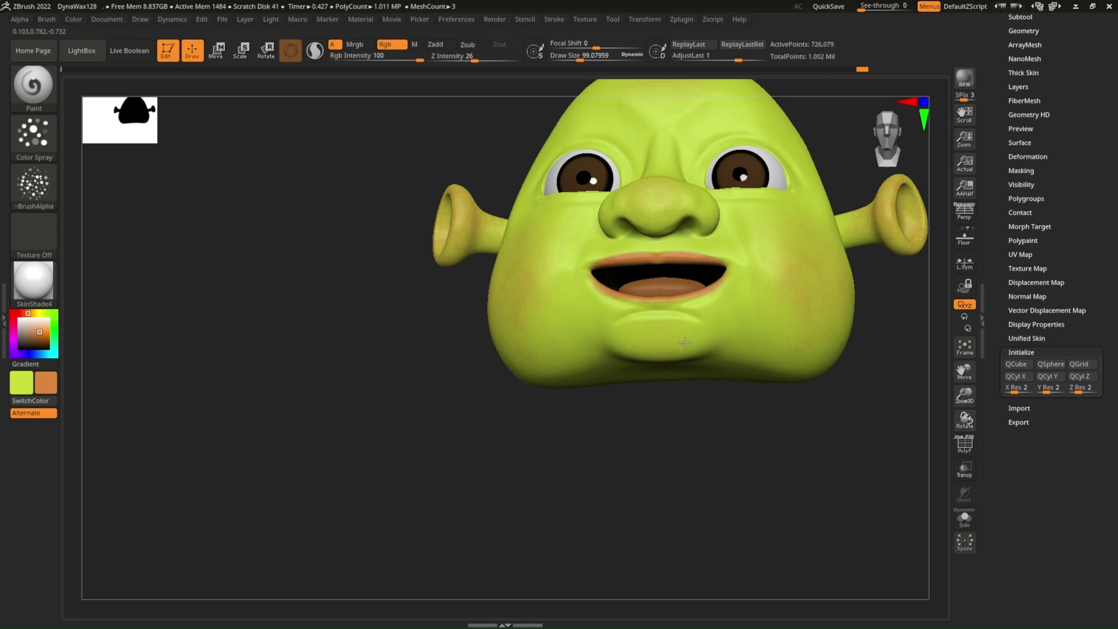
{"action": "right_click_drag", "start_coordinate": [679, 325], "coordinate": [722, 305]}
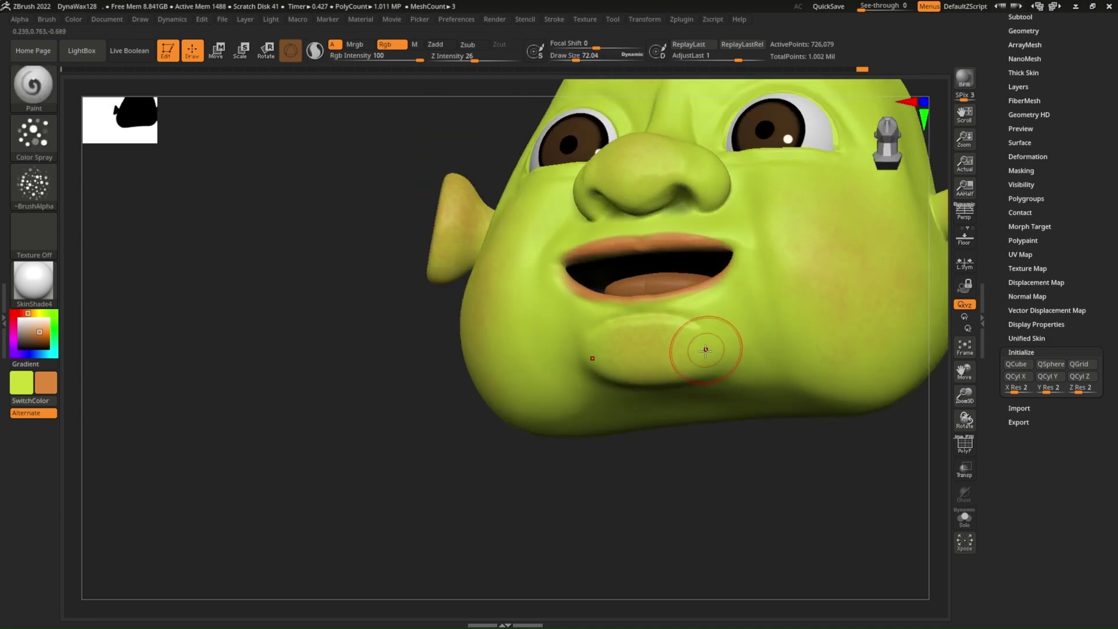
{"action": "right_click_drag", "start_coordinate": [701, 353], "coordinate": [706, 329]}
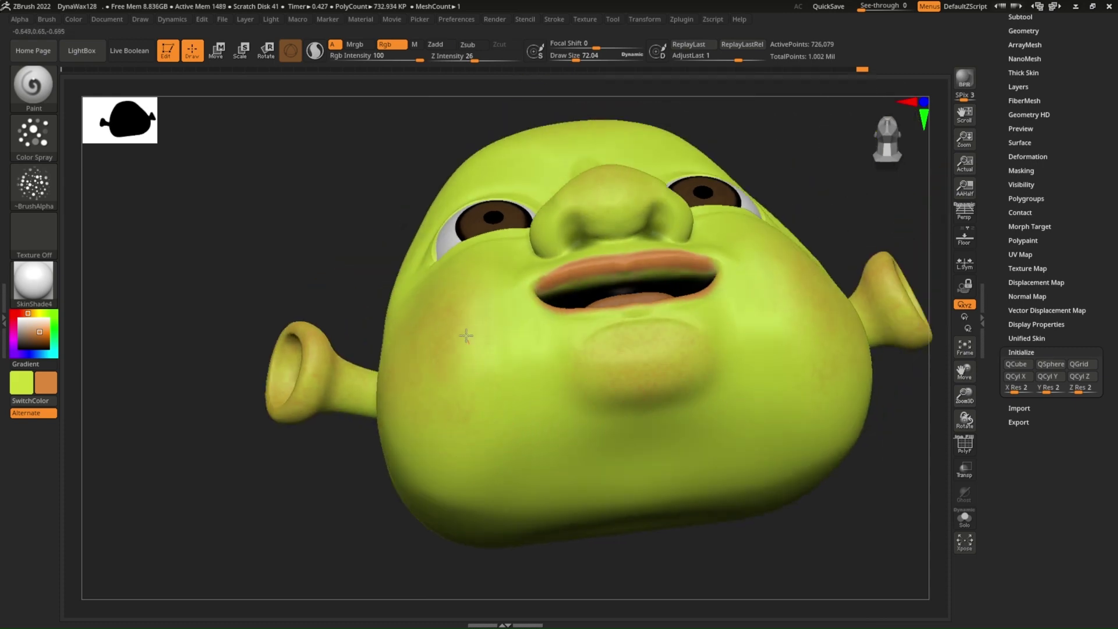
{"action": "right_click_drag", "start_coordinate": [462, 463], "coordinate": [531, 384]}
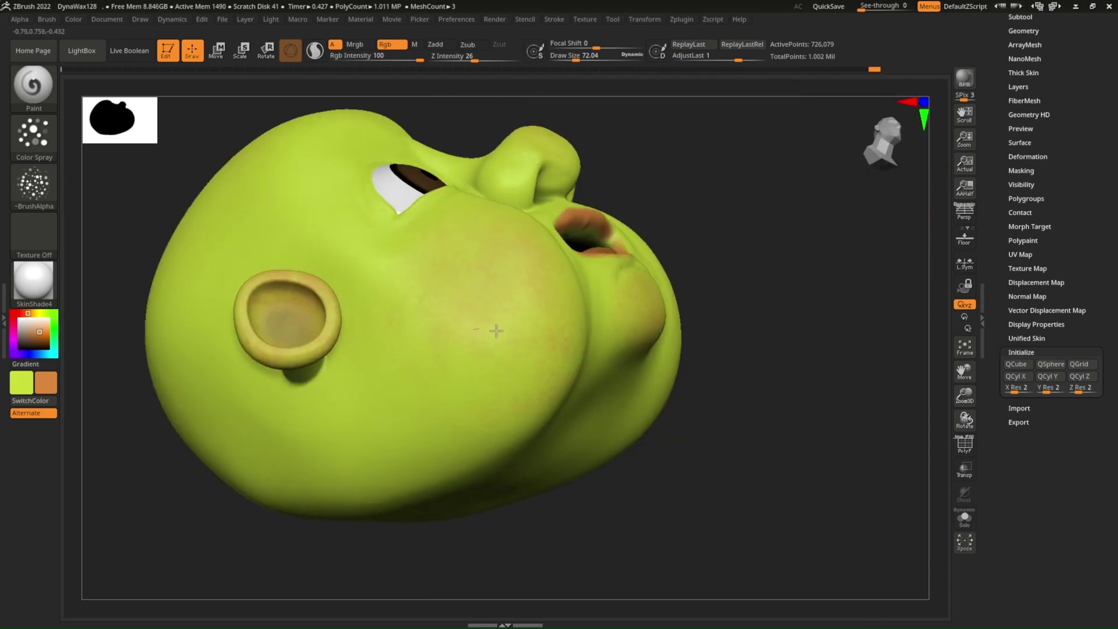
{"action": "right_click_drag", "start_coordinate": [513, 361], "coordinate": [585, 287]}
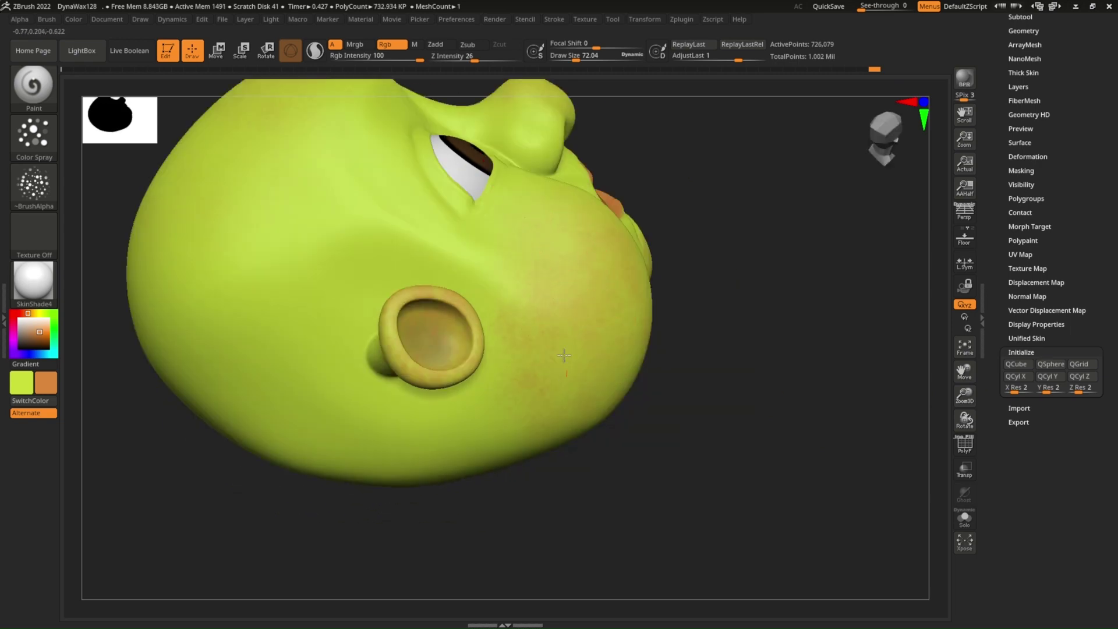
{"action": "right_click_drag", "start_coordinate": [563, 355], "coordinate": [656, 316]}
{"action": "mouse_move", "coordinate": [603, 154]}
{"action": "right_mouse_down"}
{"action": "mouse_move", "coordinate": [644, 320]}
{"action": "mouse_move", "coordinate": [629, 290]}
{"action": "right_mouse_up"}
{"action": "mouse_move", "coordinate": [518, 263]}
{"action": "right_mouse_down"}
{"action": "mouse_move", "coordinate": [581, 247]}
{"action": "mouse_move", "coordinate": [640, 291]}
{"action": "right_mouse_up"}
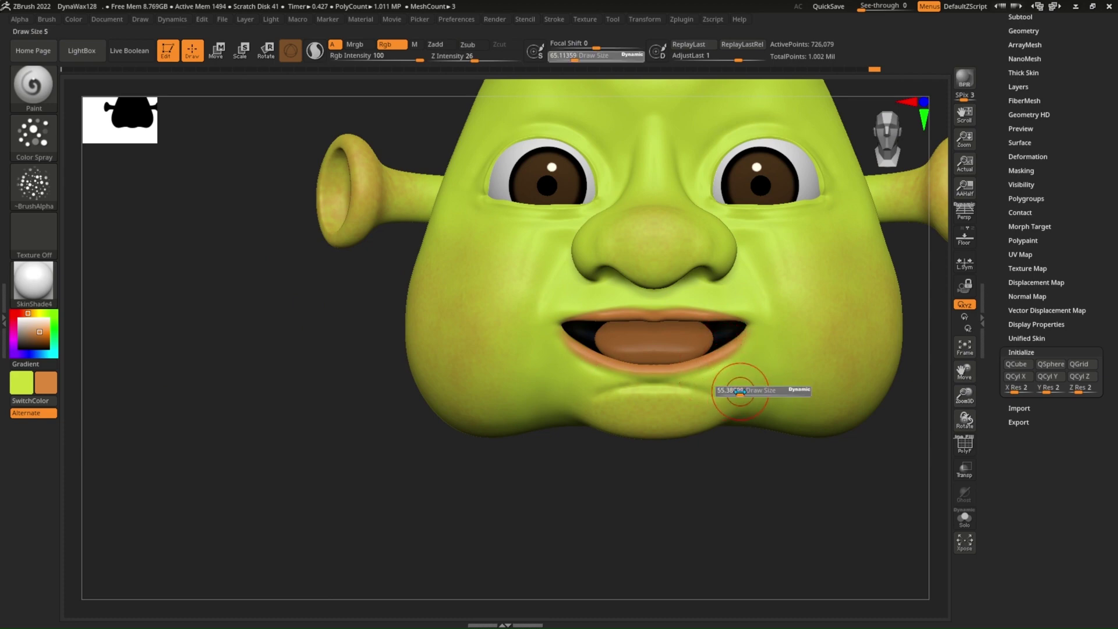
{"action": "right_click_drag", "start_coordinate": [722, 387], "coordinate": [711, 399]}
Step: Smooth the mouth corner, then make the tongue subtool PM3D_Ring3D1 active
{"action": "key", "text": "shift"}
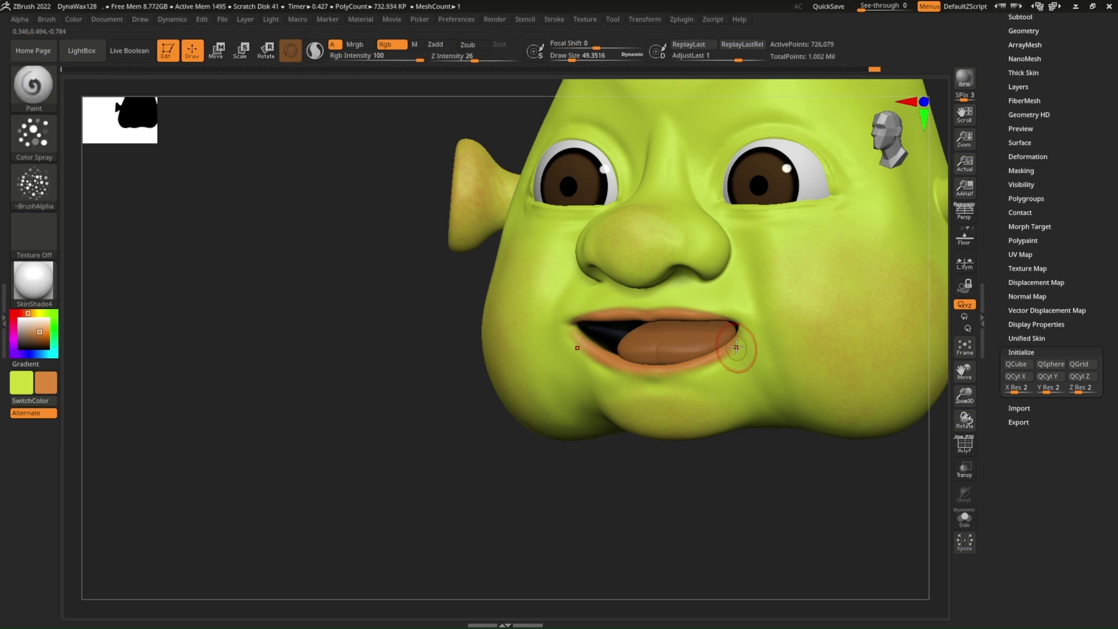
{"action": "right_click_drag", "start_coordinate": [737, 344], "coordinate": [757, 341], "text": "shift"}
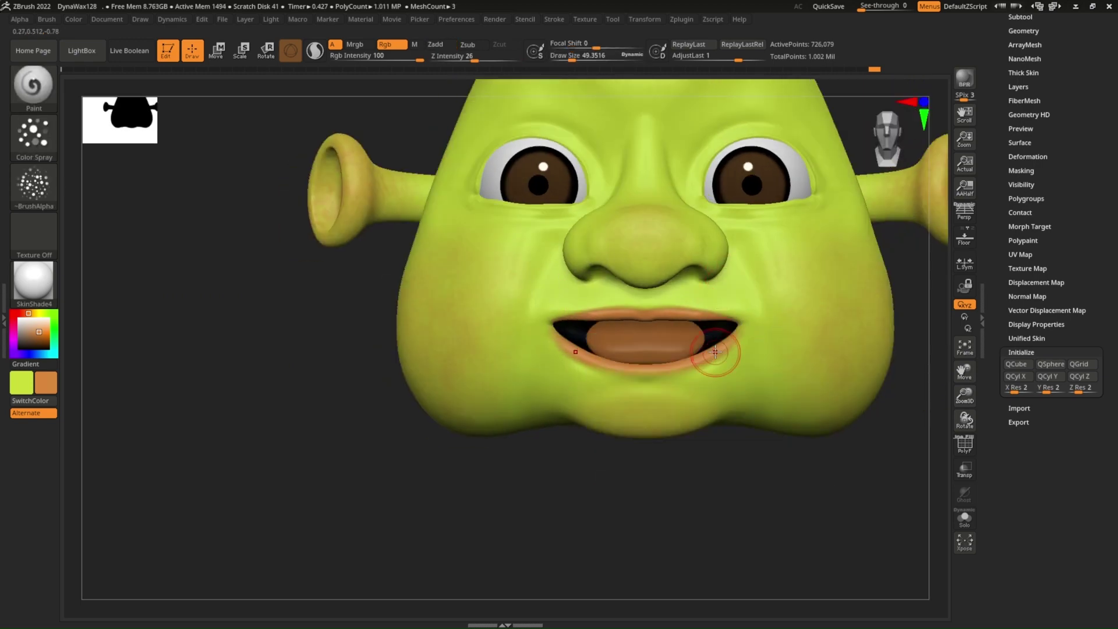
{"action": "left_click", "coordinate": [651, 342], "text": "alt"}
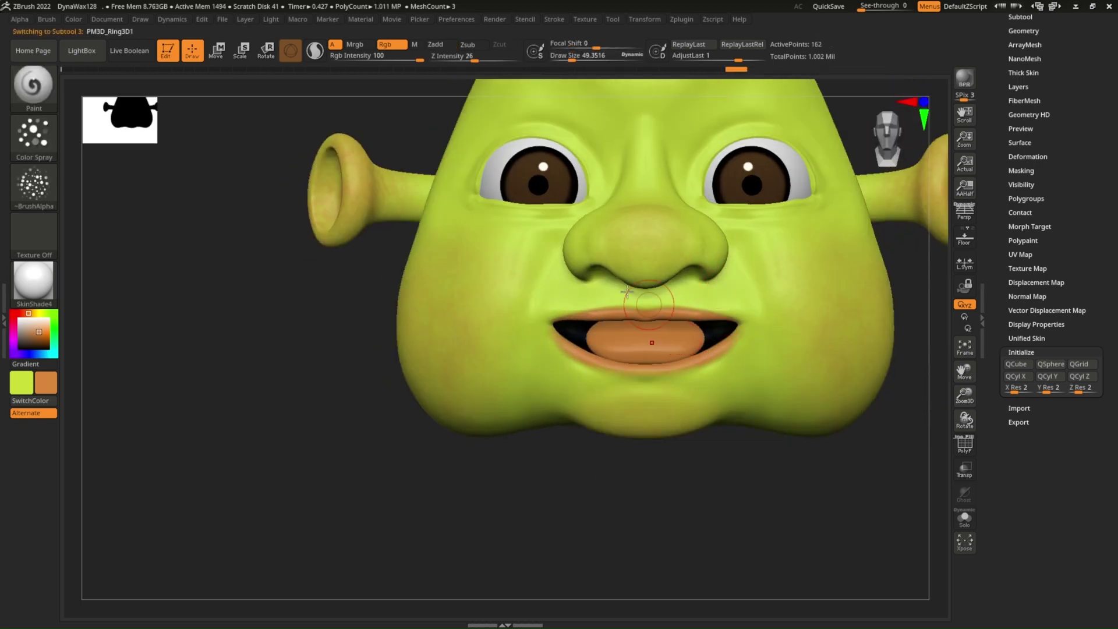
{"action": "left_click", "coordinate": [76, 23]}
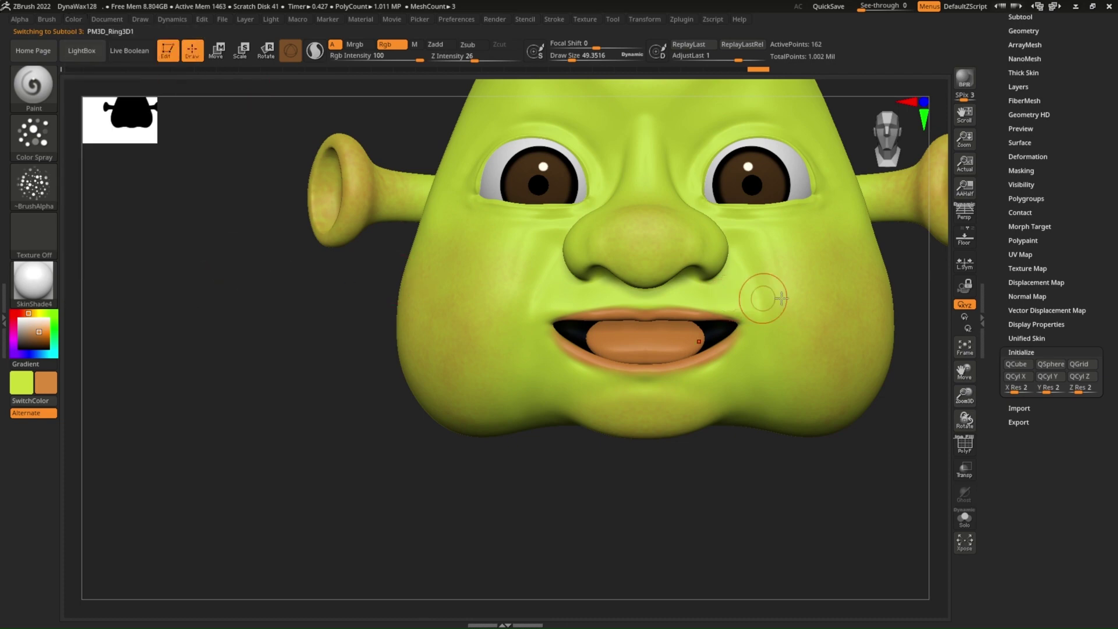
{"action": "scroll", "coordinate": [769, 294], "scroll_direction": "down", "scroll_amount": 3}
{"action": "scroll", "coordinate": [751, 291], "scroll_direction": "down", "scroll_amount": 2}
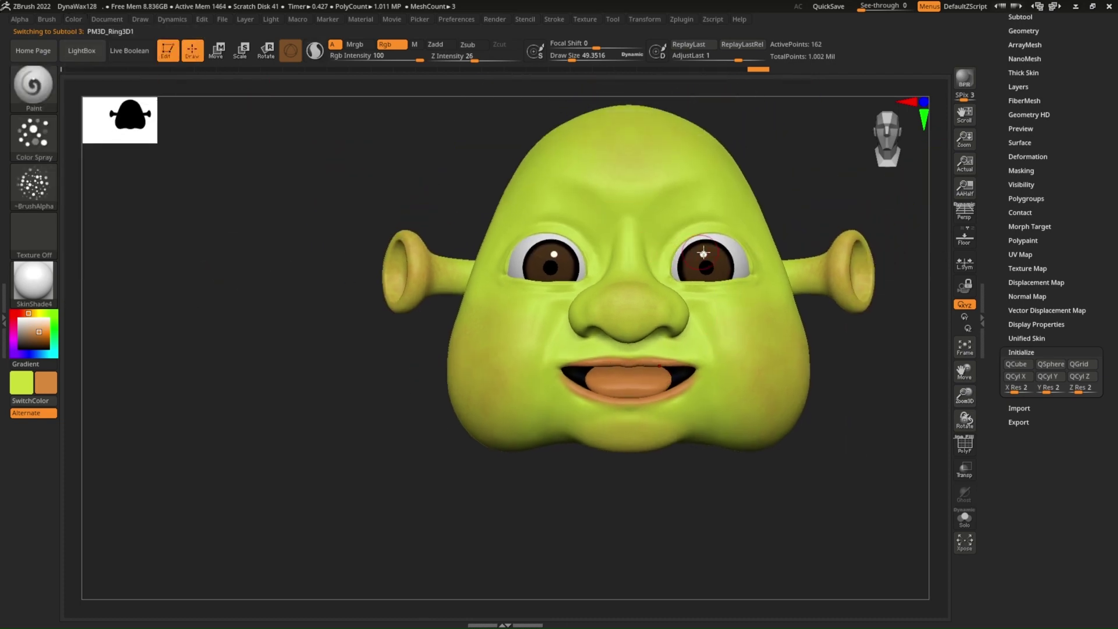
Step: Zoom out and review the whole head in side profile, then scroll down the Tool palette
{"action": "mouse_move", "coordinate": [795, 229]}
{"action": "left_mouse_down"}
{"action": "mouse_move", "coordinate": [665, 317]}
{"action": "mouse_move", "coordinate": [658, 267]}
{"action": "mouse_move", "coordinate": [734, 299]}
{"action": "left_mouse_up"}
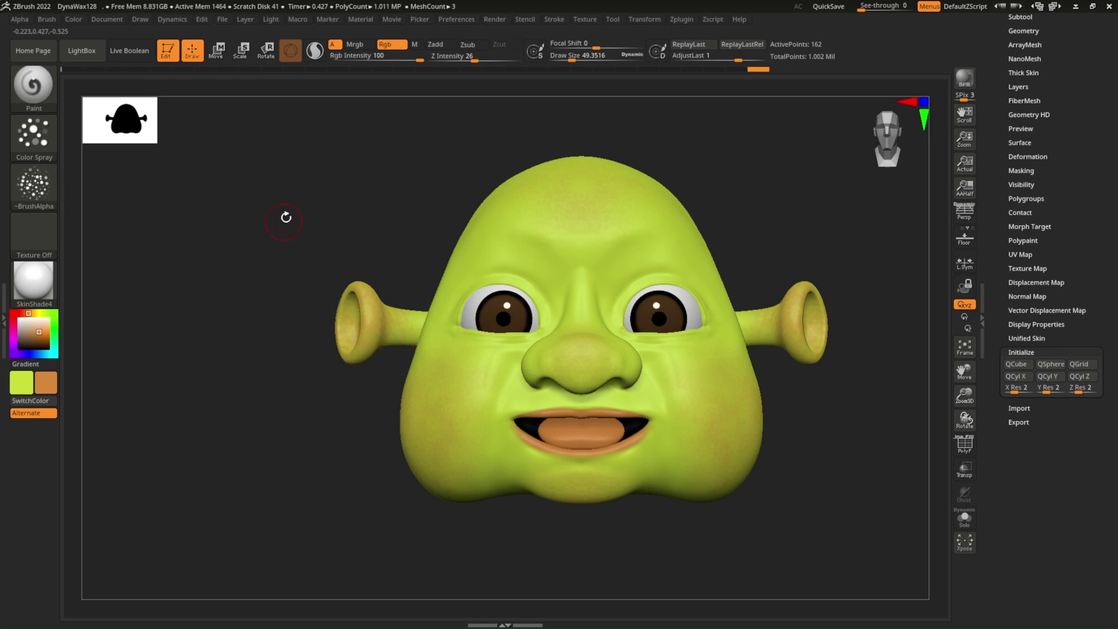
{"action": "mouse_move", "coordinate": [817, 272]}
{"action": "left_mouse_down", "text": "alt"}
{"action": "mouse_move", "coordinate": [788, 167]}
{"action": "mouse_move", "coordinate": [807, 227]}
{"action": "left_mouse_up", "text": "alt"}
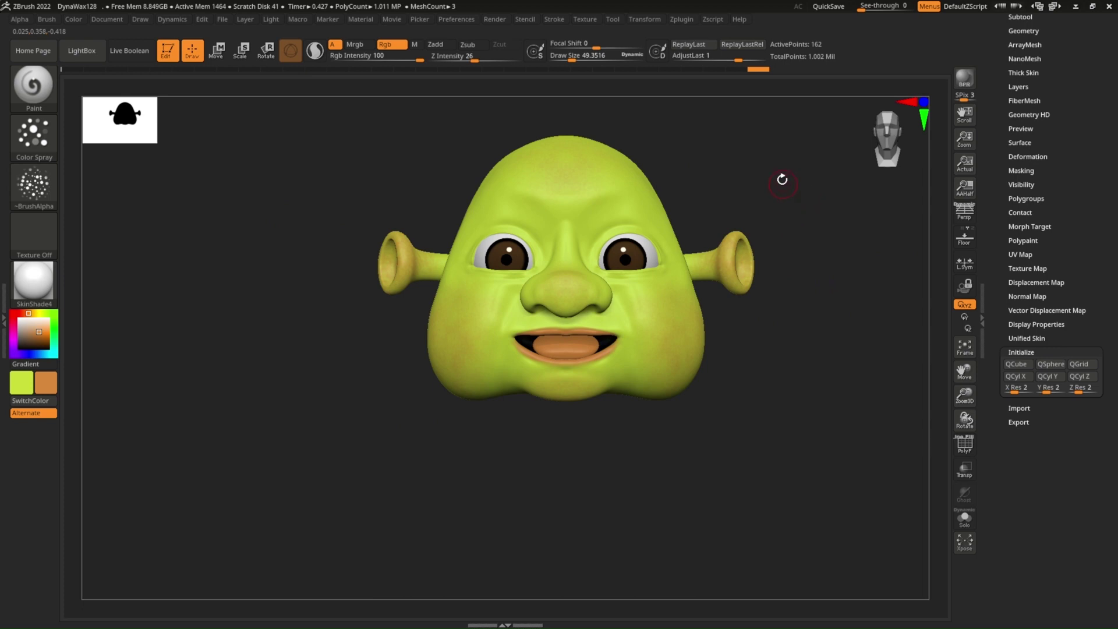
{"action": "mouse_move", "coordinate": [836, 237]}
{"action": "left_mouse_down"}
{"action": "mouse_move", "coordinate": [813, 294]}
{"action": "mouse_move", "coordinate": [779, 307]}
{"action": "mouse_move", "coordinate": [850, 309]}
{"action": "mouse_move", "coordinate": [839, 302]}
{"action": "left_mouse_up"}
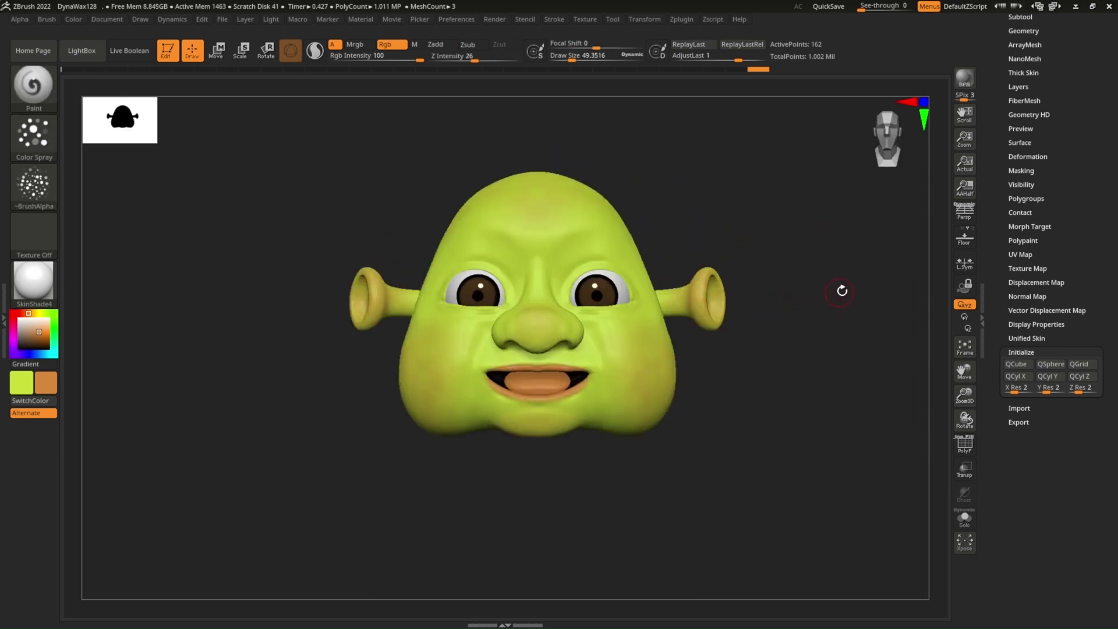
{"action": "left_click_drag", "start_coordinate": [996, 193], "coordinate": [996, 326]}
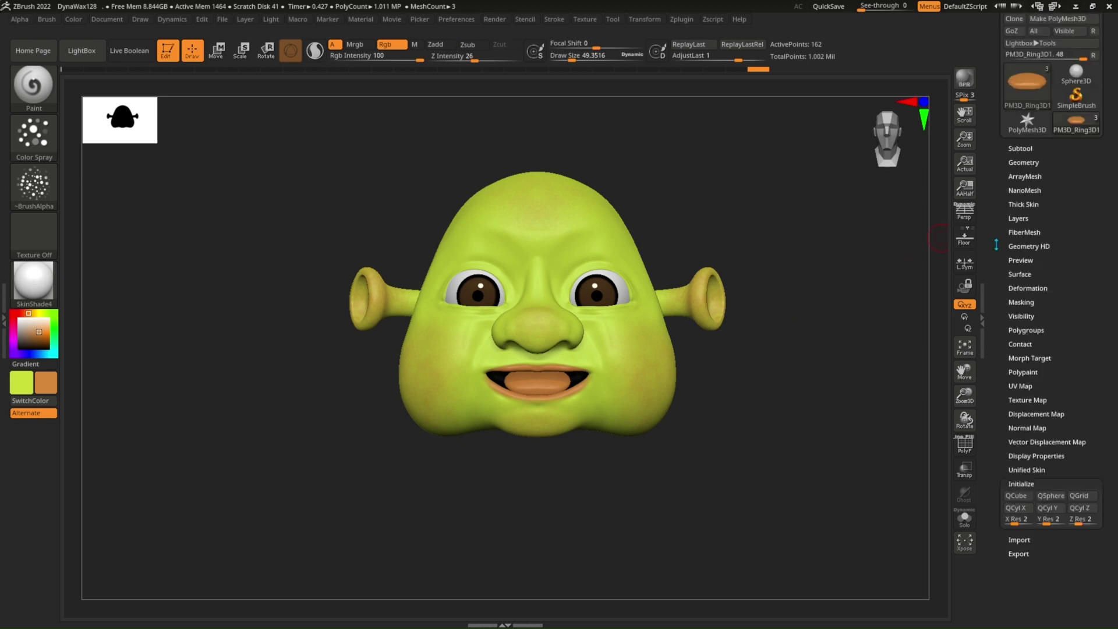
Step: Append a Cone3D mesh as subtool PM3D_Cone3D1 and expand Tool > Initialize
{"action": "left_click", "coordinate": [1019, 153]}
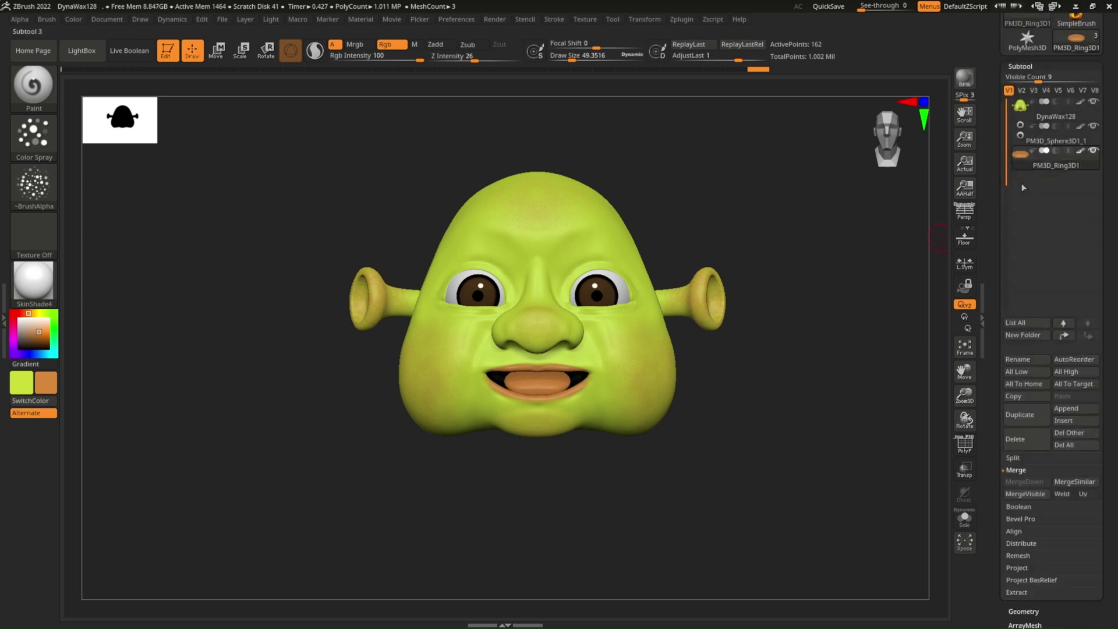
{"action": "left_click", "coordinate": [1067, 410]}
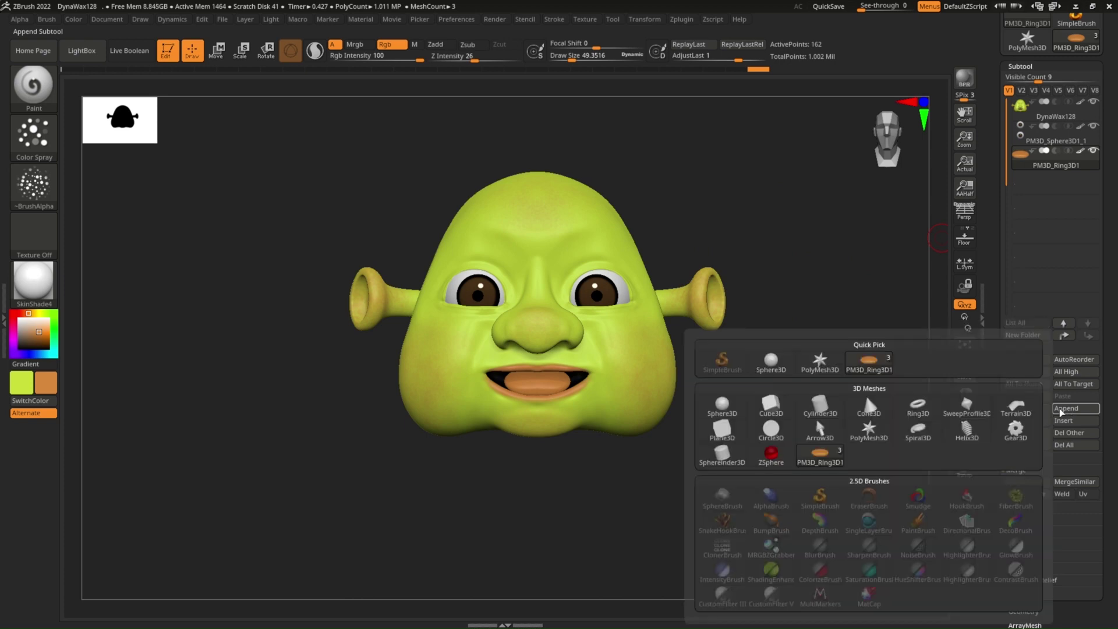
{"action": "left_click", "coordinate": [868, 403]}
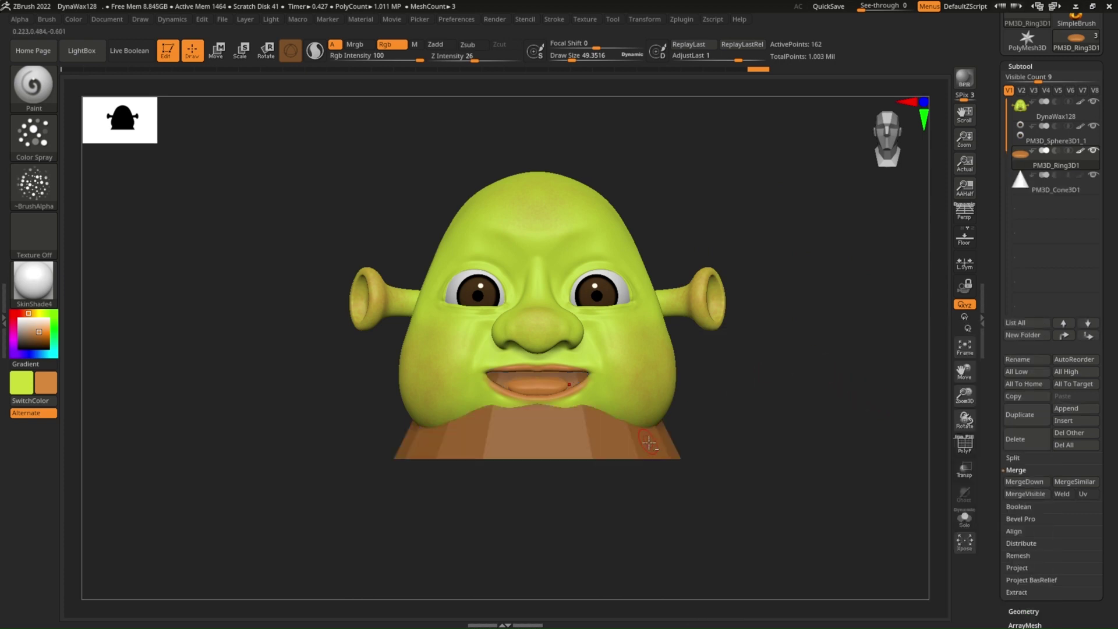
{"action": "scroll", "coordinate": [1003, 420], "scroll_direction": "down", "scroll_amount": 5}
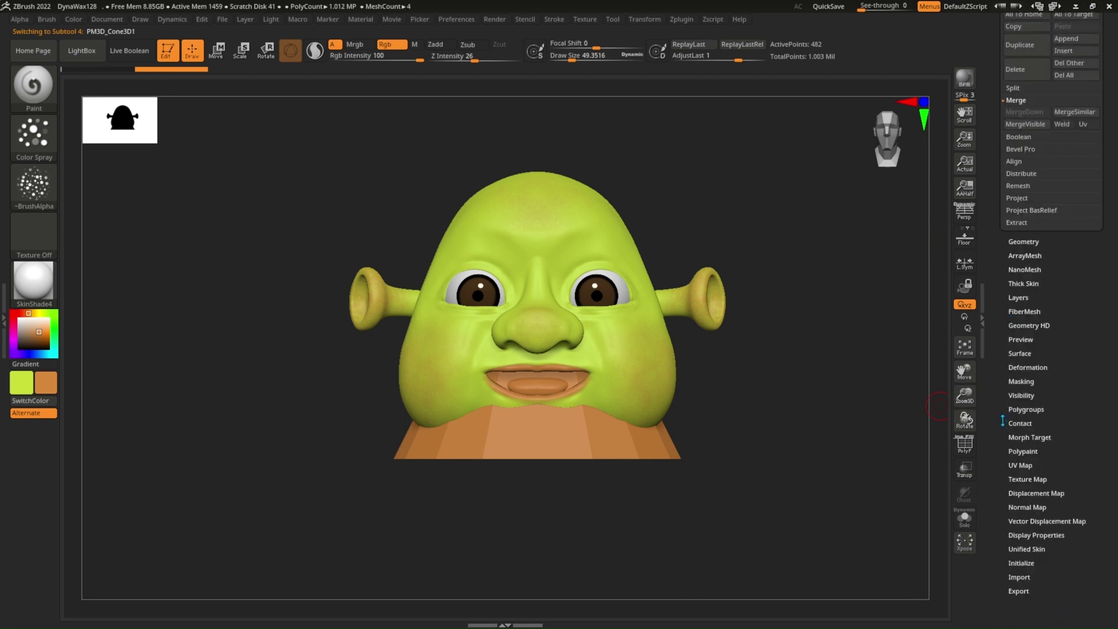
{"action": "scroll", "coordinate": [1002, 420], "scroll_direction": "down", "scroll_amount": 3}
{"action": "left_click", "coordinate": [1023, 465]}
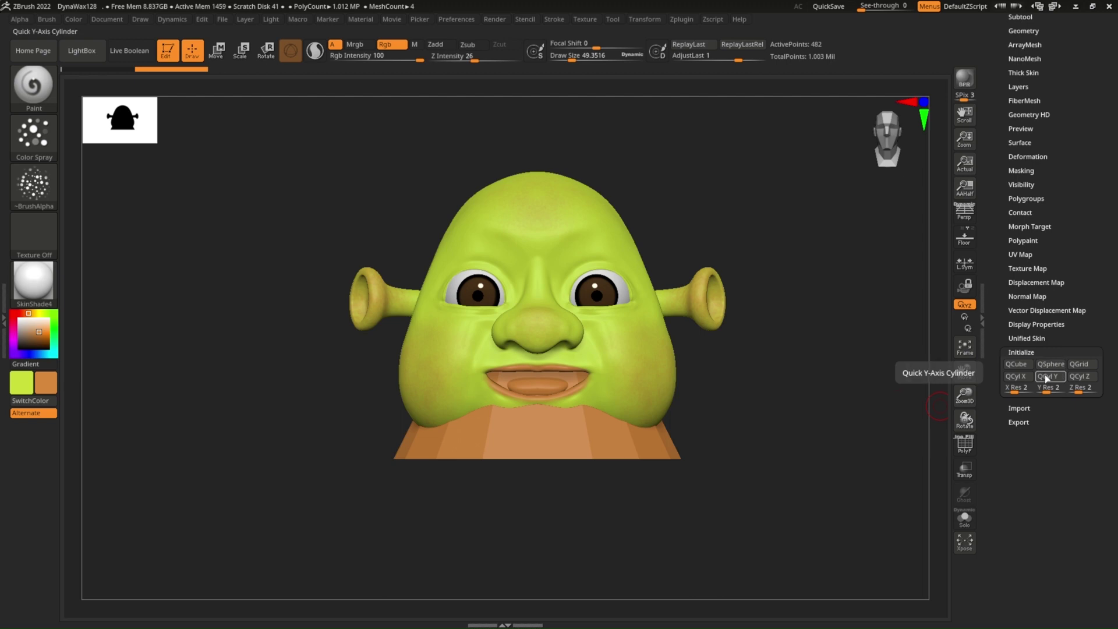
Step: Reset the cone to a low-poly eight-sided cylinder, solo it, and show its polyframe
{"action": "left_click", "coordinate": [1046, 378]}
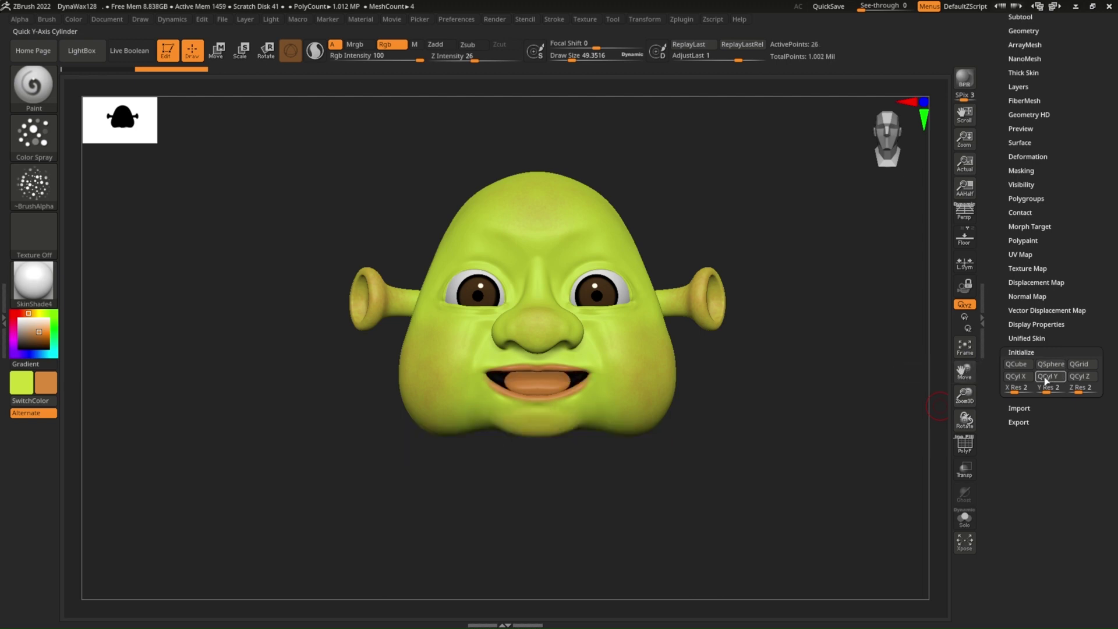
{"action": "left_click", "coordinate": [971, 520]}
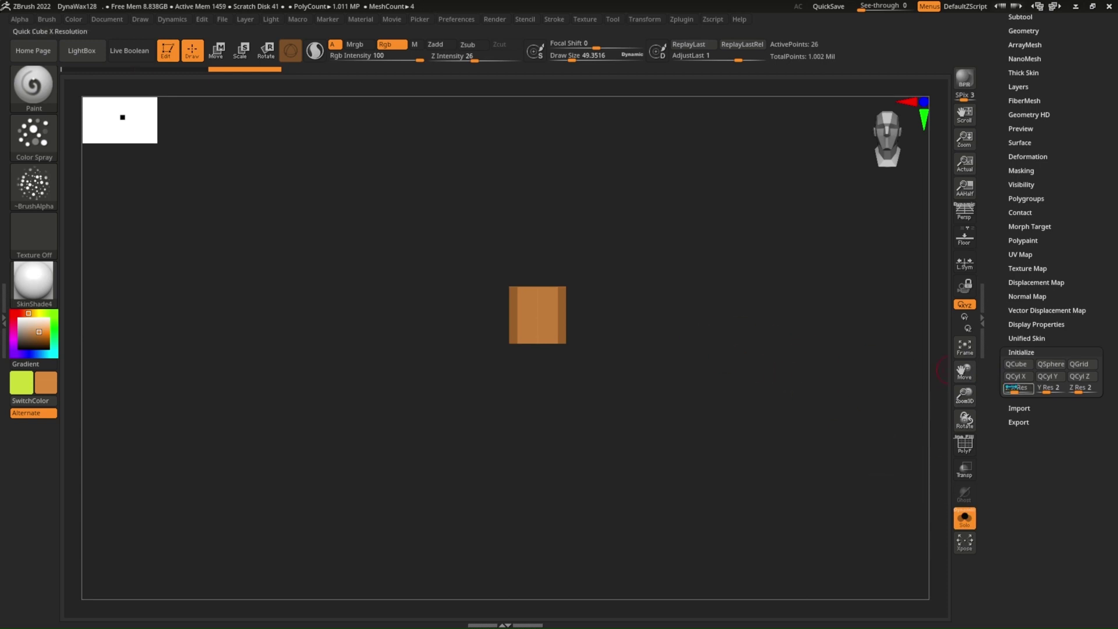
{"action": "left_click", "coordinate": [1018, 379]}
{"action": "left_click", "coordinate": [1080, 377]}
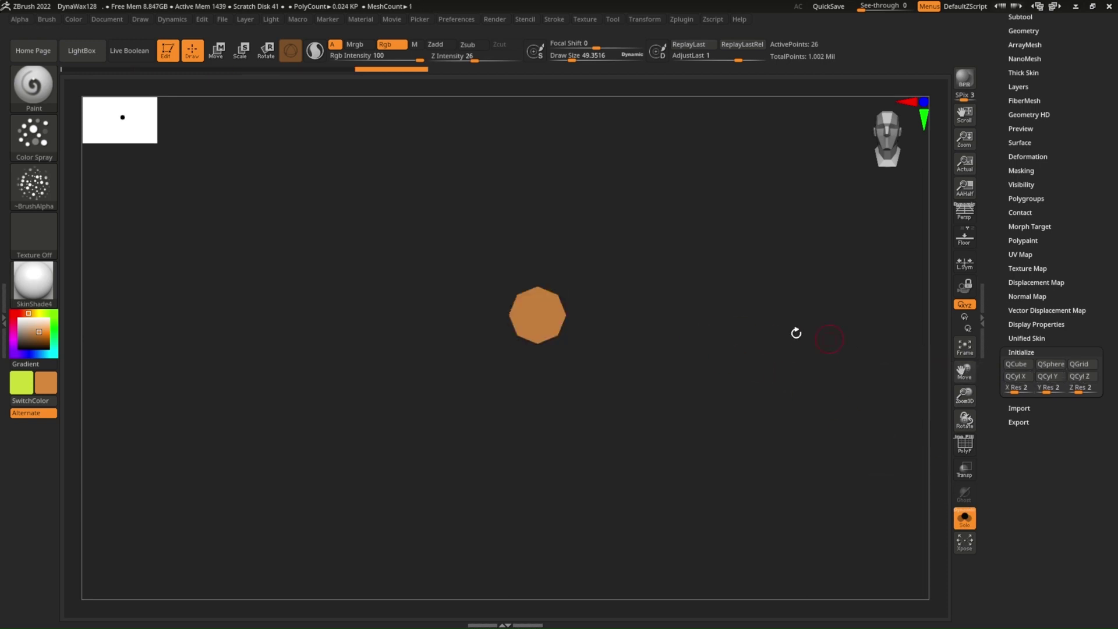
{"action": "mouse_move", "coordinate": [605, 340]}
{"action": "left_mouse_down"}
{"action": "mouse_move", "coordinate": [578, 331]}
{"action": "mouse_move", "coordinate": [621, 387]}
{"action": "mouse_move", "coordinate": [639, 371]}
{"action": "mouse_move", "coordinate": [566, 372]}
{"action": "mouse_move", "coordinate": [557, 317]}
{"action": "mouse_move", "coordinate": [549, 326]}
{"action": "left_mouse_up"}
{"action": "key", "text": "shift+f"}
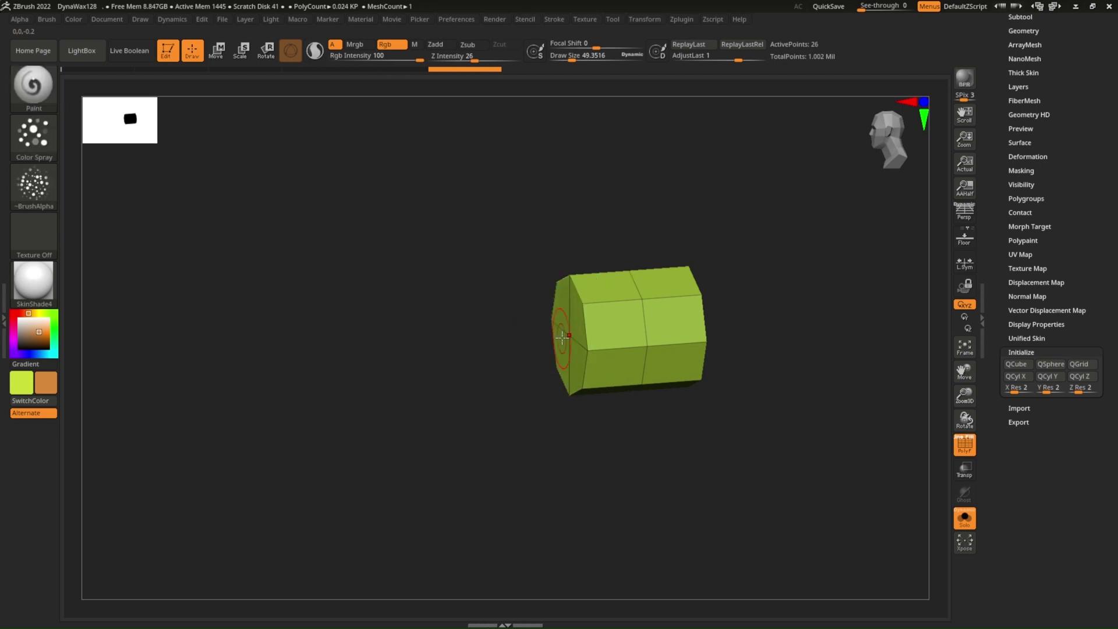
{"action": "key", "text": "space"}
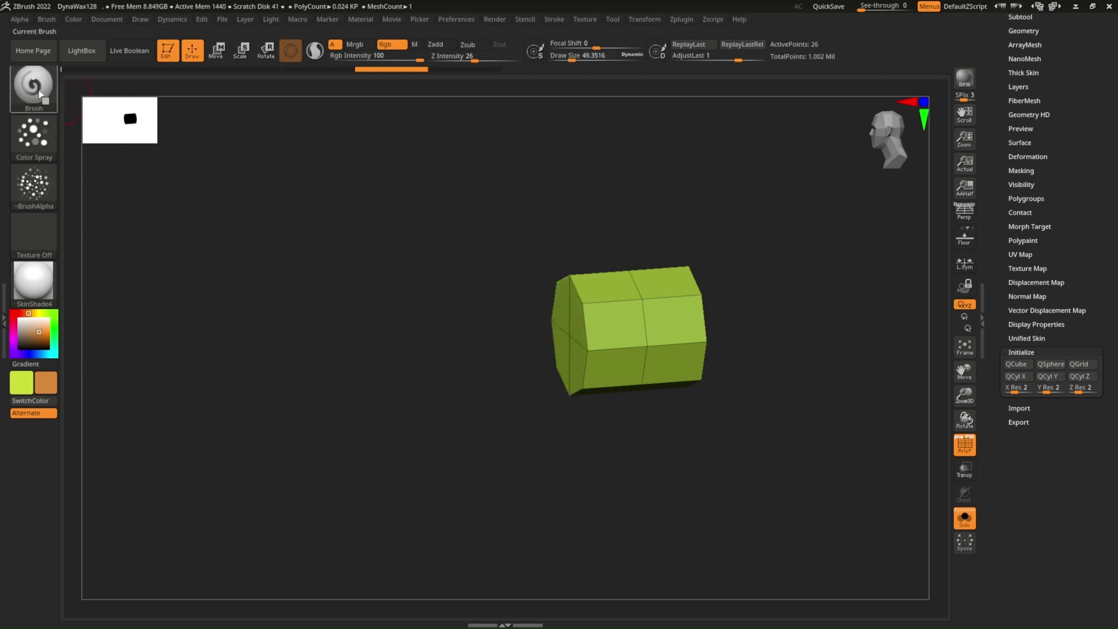
{"action": "left_click", "coordinate": [41, 94]}
Step: Pull one end of the cylinder into an arrow point with Move; try and undo Polish deformation
{"action": "left_click", "coordinate": [595, 324]}
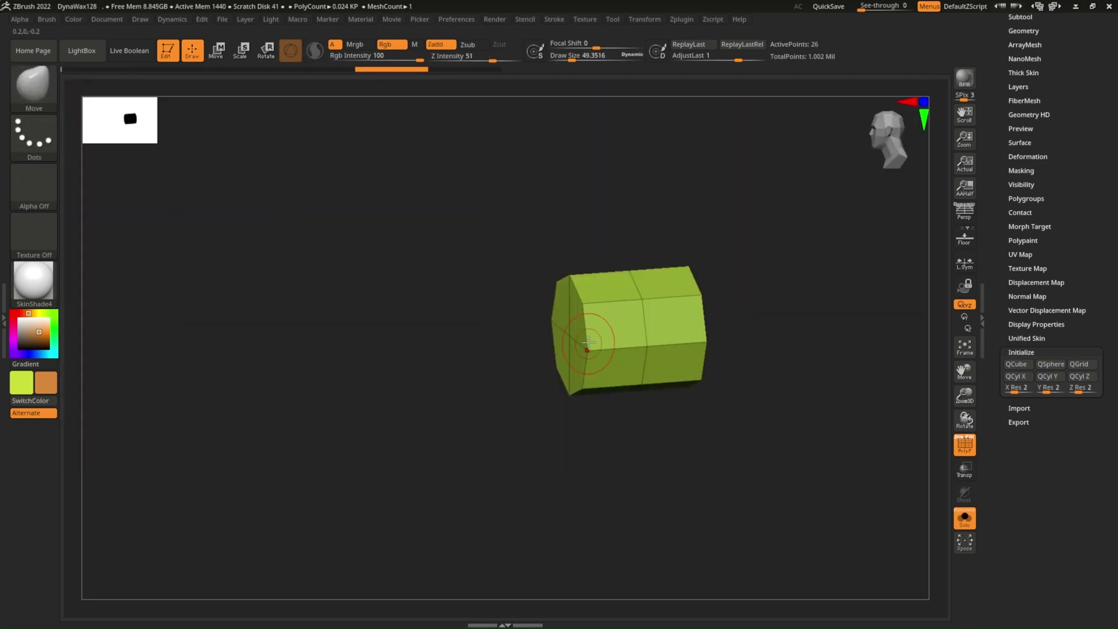
{"action": "mouse_move", "coordinate": [569, 335]}
{"action": "left_mouse_down"}
{"action": "mouse_move", "coordinate": [532, 344]}
{"action": "mouse_move", "coordinate": [444, 324]}
{"action": "left_mouse_up"}
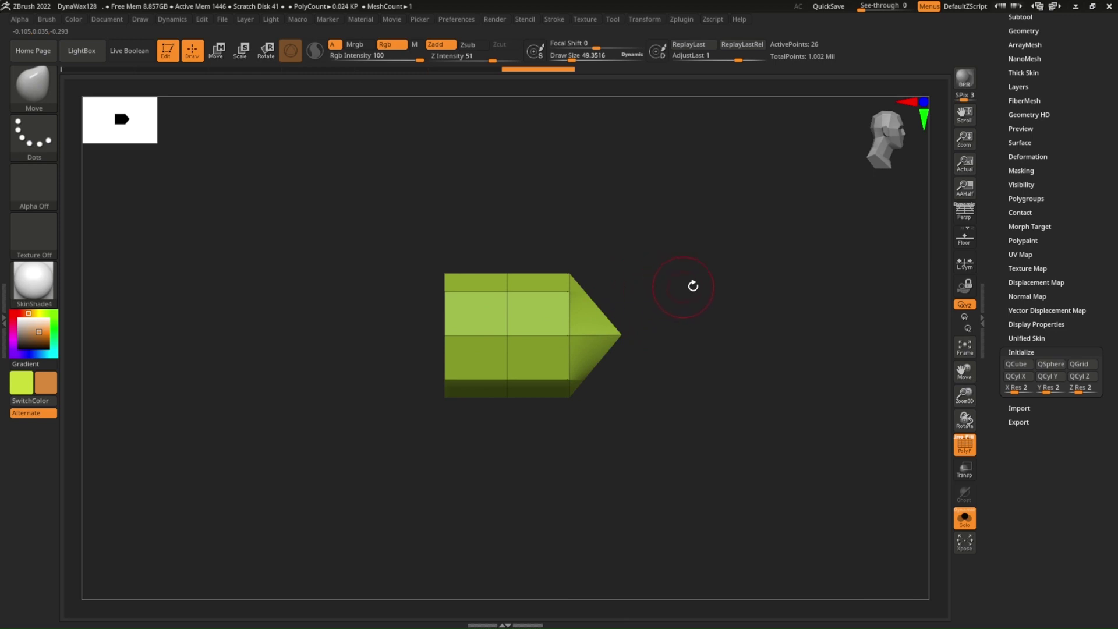
{"action": "scroll", "coordinate": [994, 139], "scroll_direction": "up", "scroll_amount": 2}
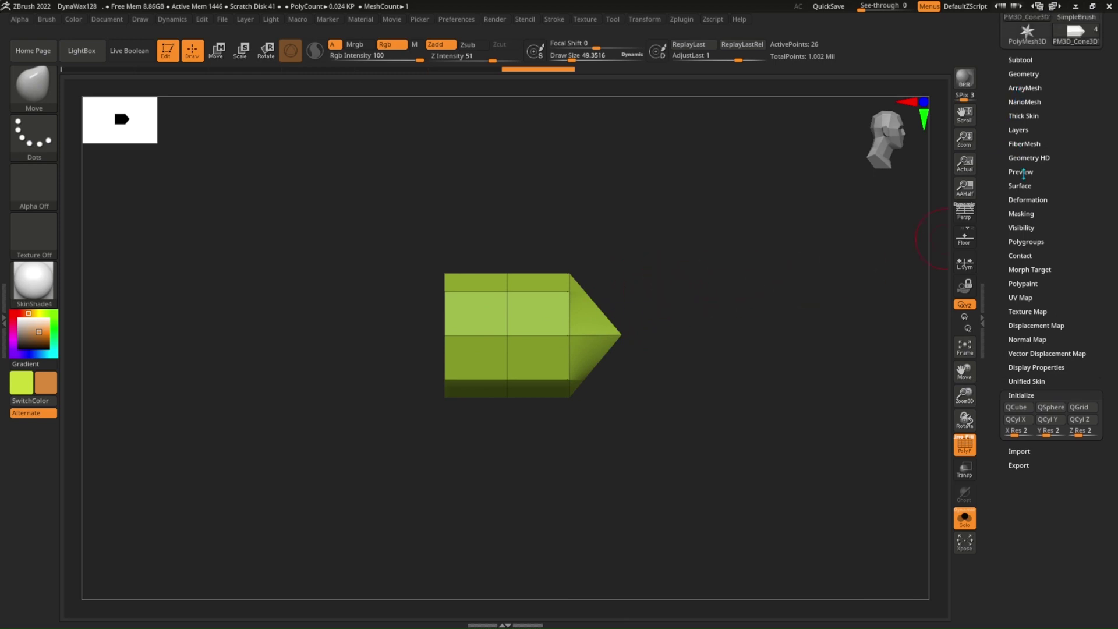
{"action": "left_click", "coordinate": [1026, 198]}
{"action": "left_click", "coordinate": [1016, 210]}
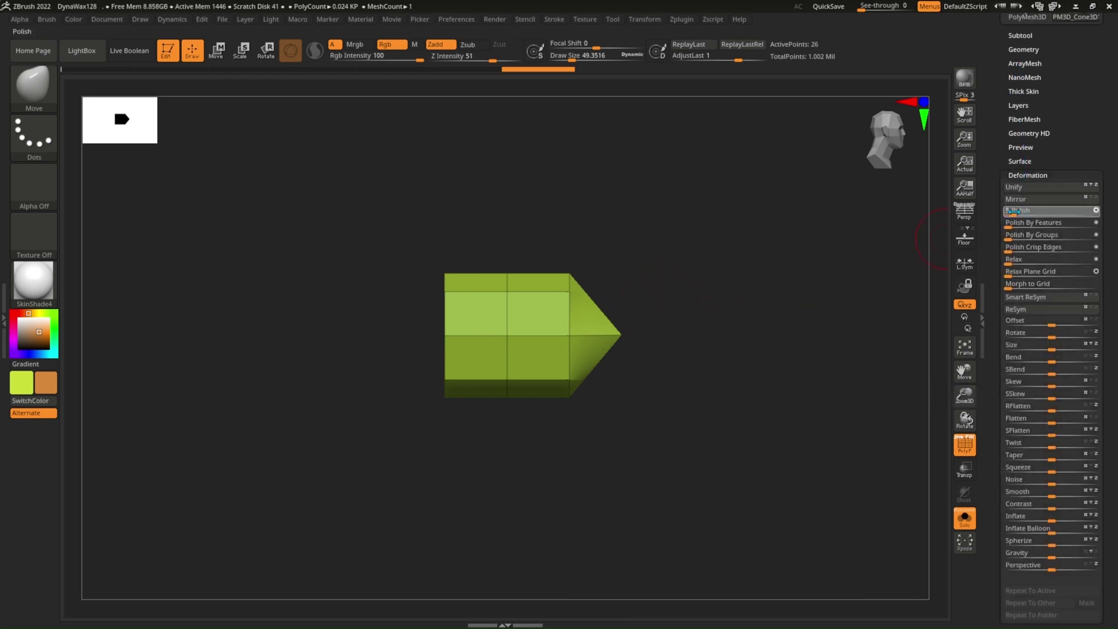
{"action": "mouse_move", "coordinate": [819, 292]}
{"action": "left_mouse_down"}
{"action": "mouse_move", "coordinate": [772, 312]}
{"action": "mouse_move", "coordinate": [701, 287]}
{"action": "left_mouse_up"}
{"action": "key", "text": "ctrl+z"}
{"action": "left_click", "coordinate": [34, 86]}
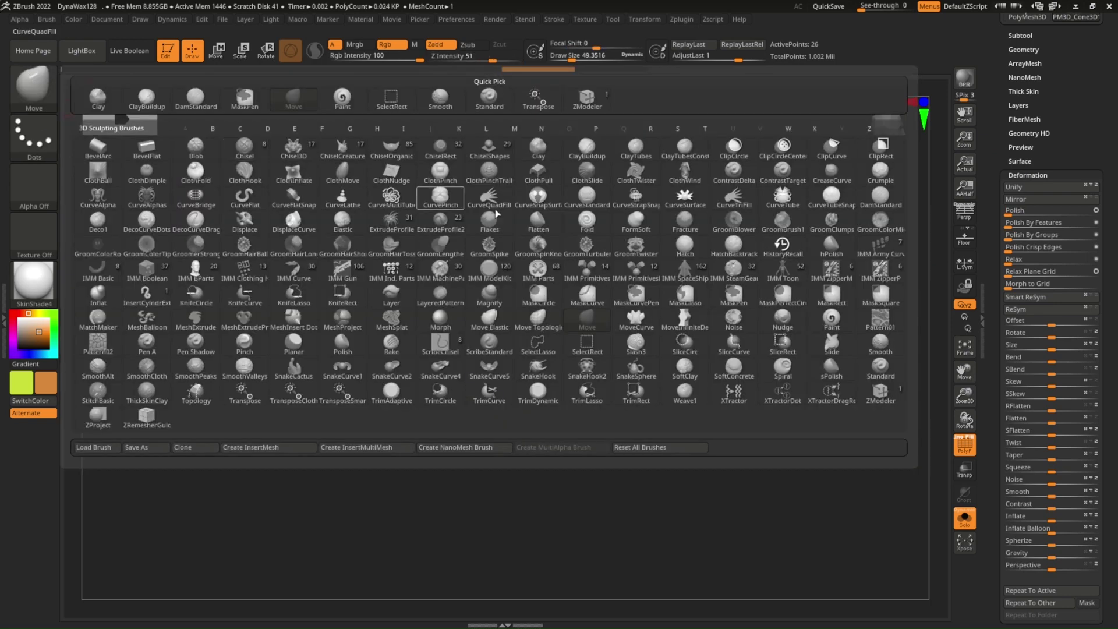
Step: Insert an extra edge loop across the arrow with ZModeler's Edge Insert
{"action": "left_click", "coordinate": [880, 391]}
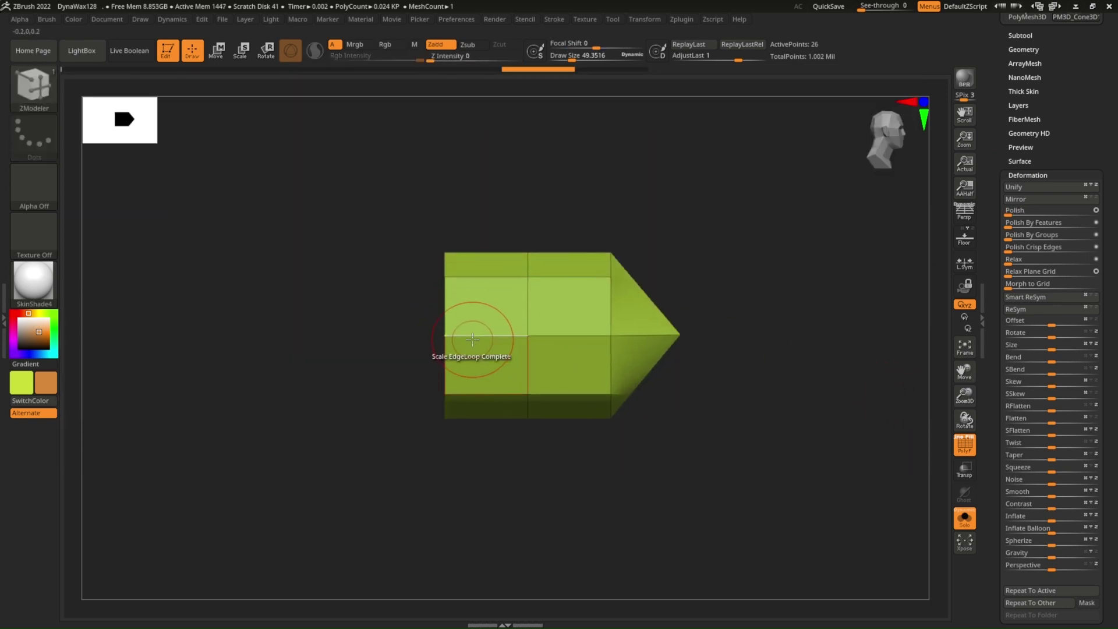
{"action": "key", "text": "space"}
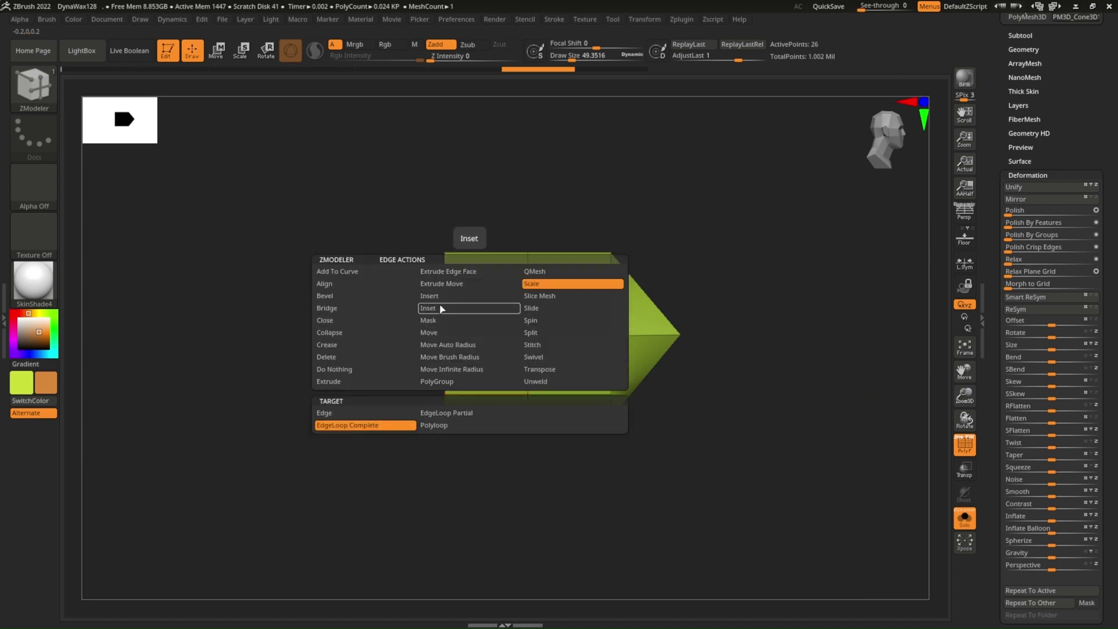
{"action": "left_click", "coordinate": [442, 301]}
{"action": "left_click", "coordinate": [446, 336]}
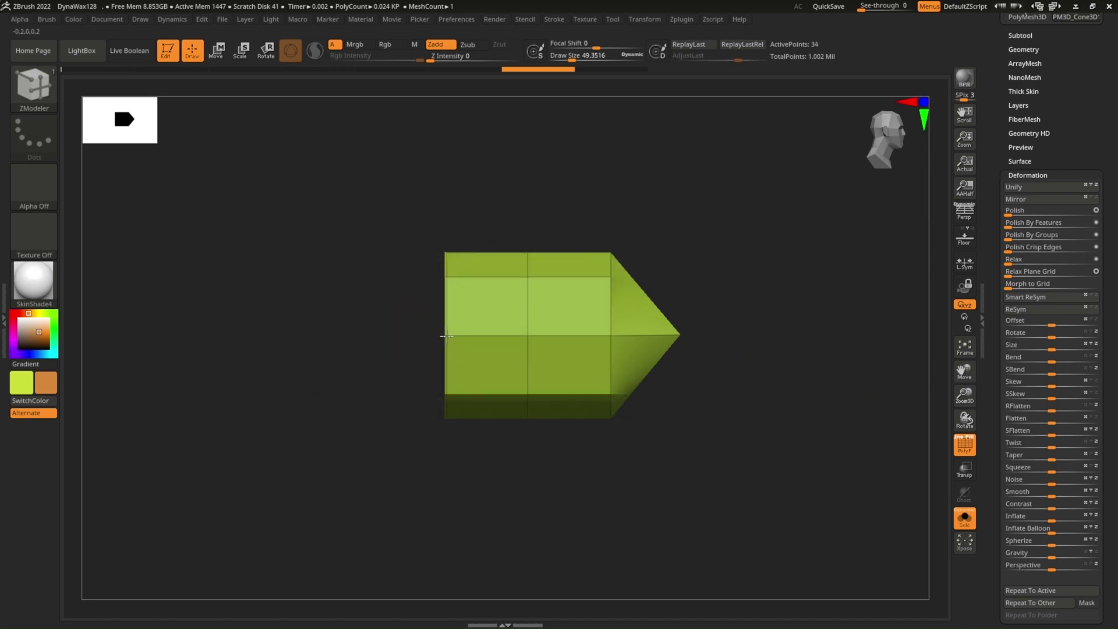
{"action": "left_click_drag", "start_coordinate": [443, 336], "coordinate": [424, 319]}
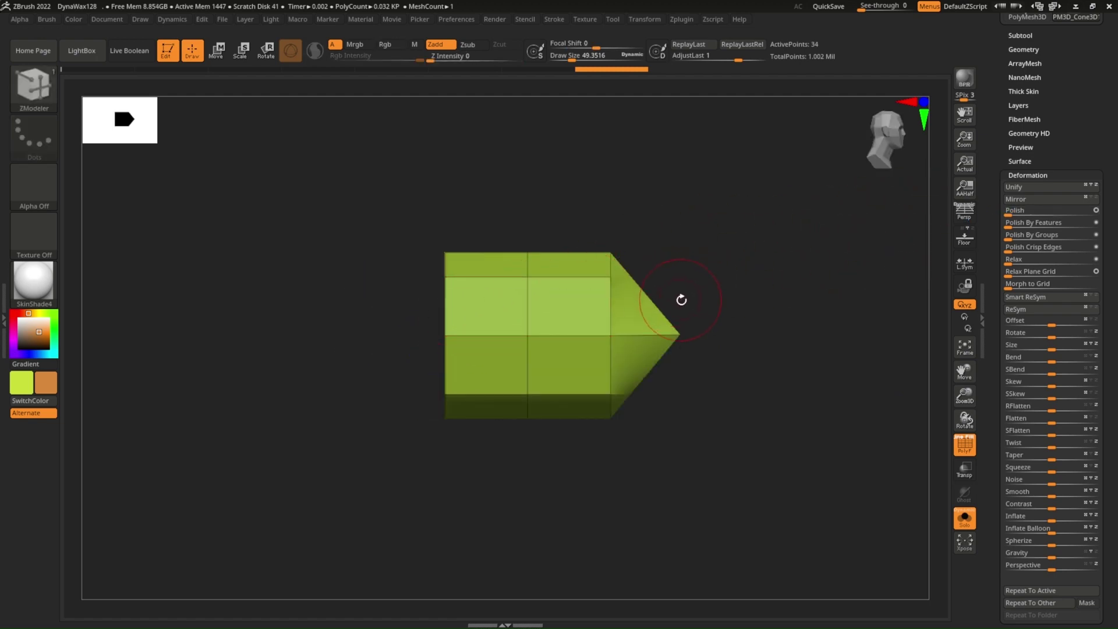
Step: Stretch the arrow lengthwise with the Transpose scale gizmo into a long pencil shape
{"action": "left_click", "coordinate": [653, 309]}
{"action": "left_click", "coordinate": [646, 330]}
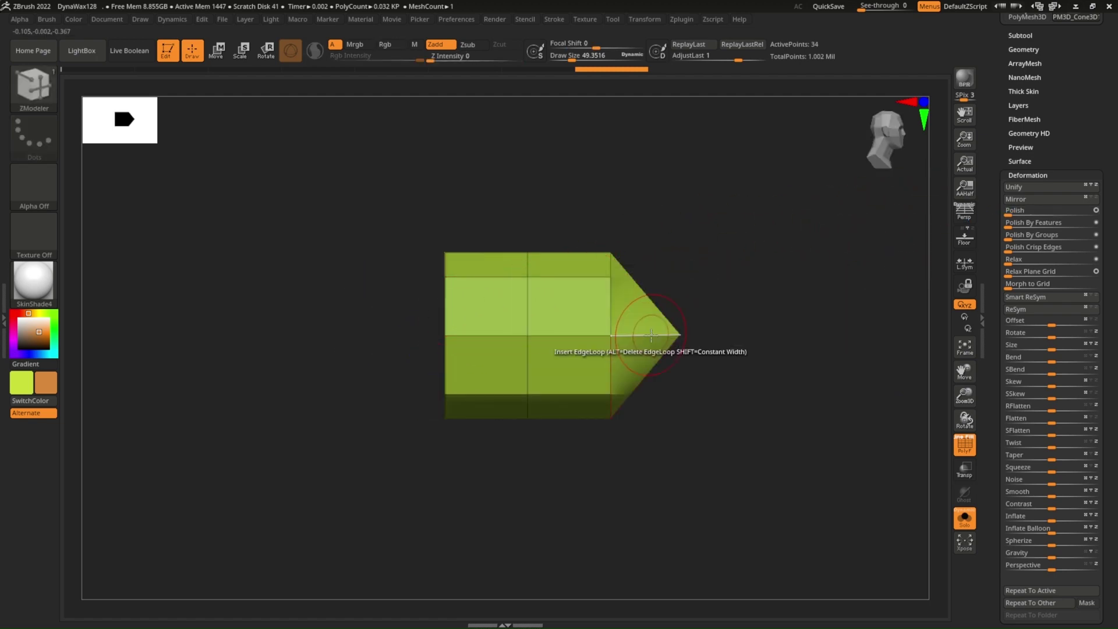
{"action": "key", "text": "e"}
{"action": "left_click_drag", "start_coordinate": [564, 335], "coordinate": [708, 323]}
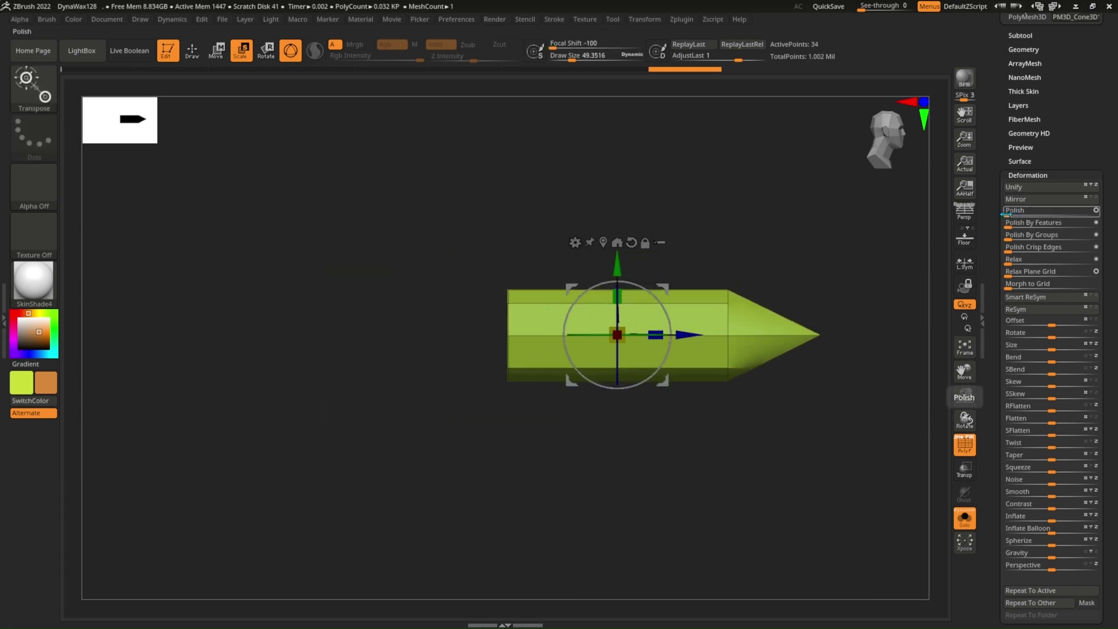
Step: Polish the pencil round, mask its body, and pinch the tip toward the pivot
{"action": "left_click_drag", "start_coordinate": [1002, 214], "coordinate": [1013, 214]}
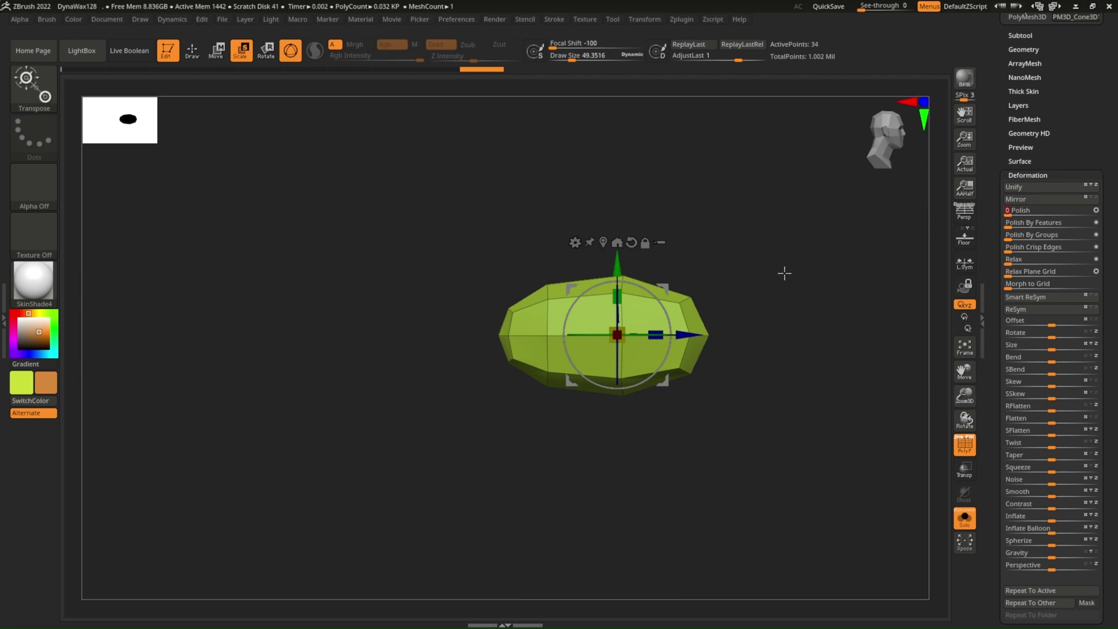
{"action": "left_click_drag", "start_coordinate": [791, 262], "coordinate": [711, 266], "text": "ctrl"}
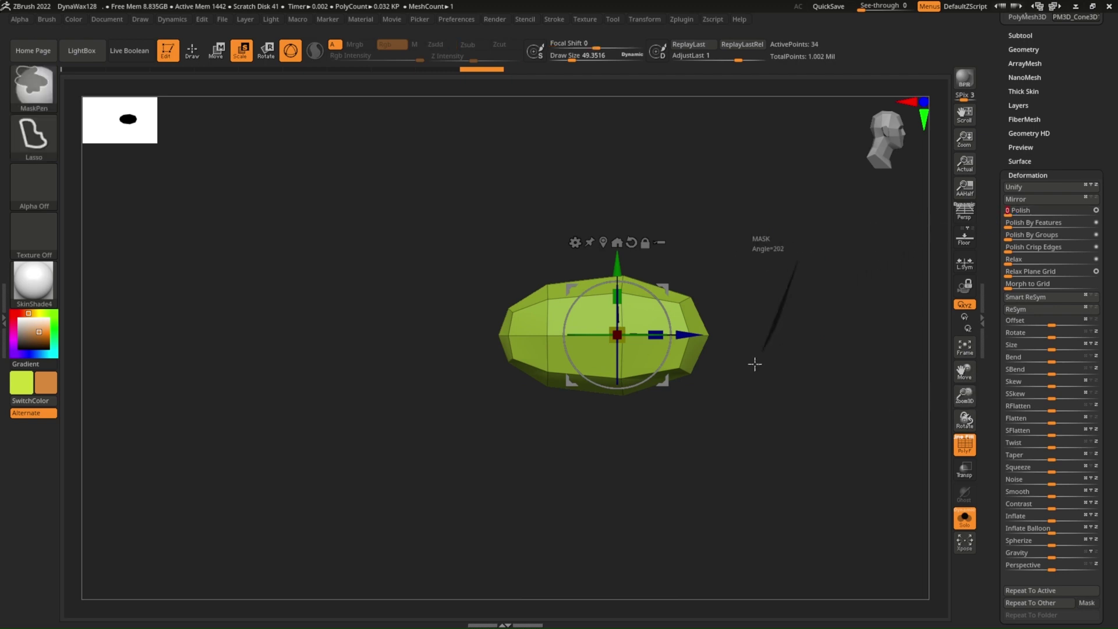
{"action": "left_click", "coordinate": [630, 243]}
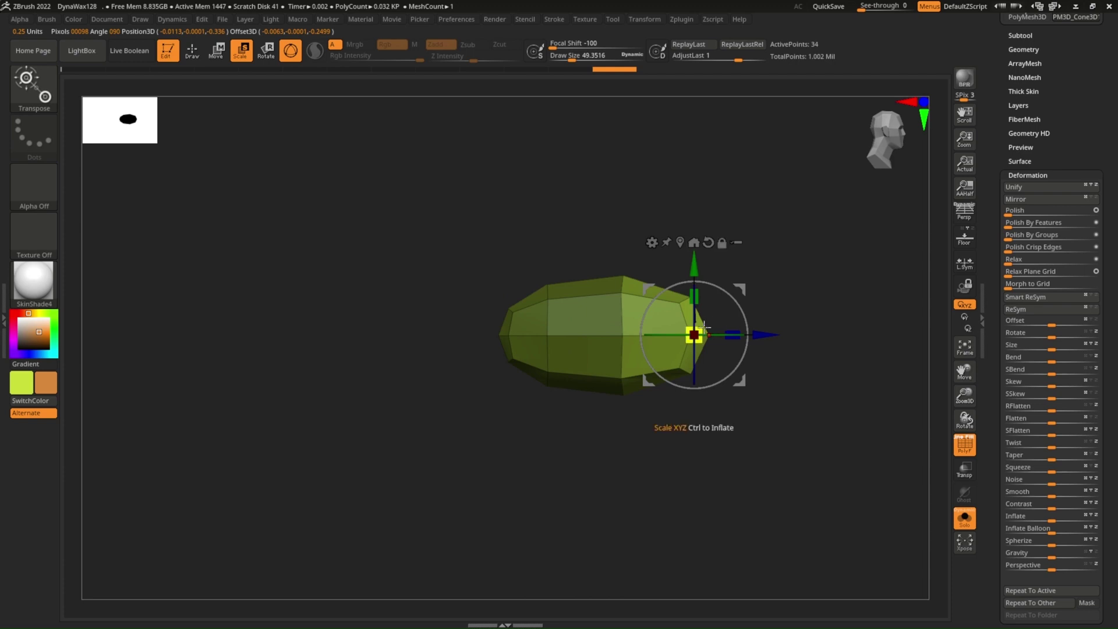
{"action": "left_click_drag", "start_coordinate": [704, 327], "coordinate": [680, 328]}
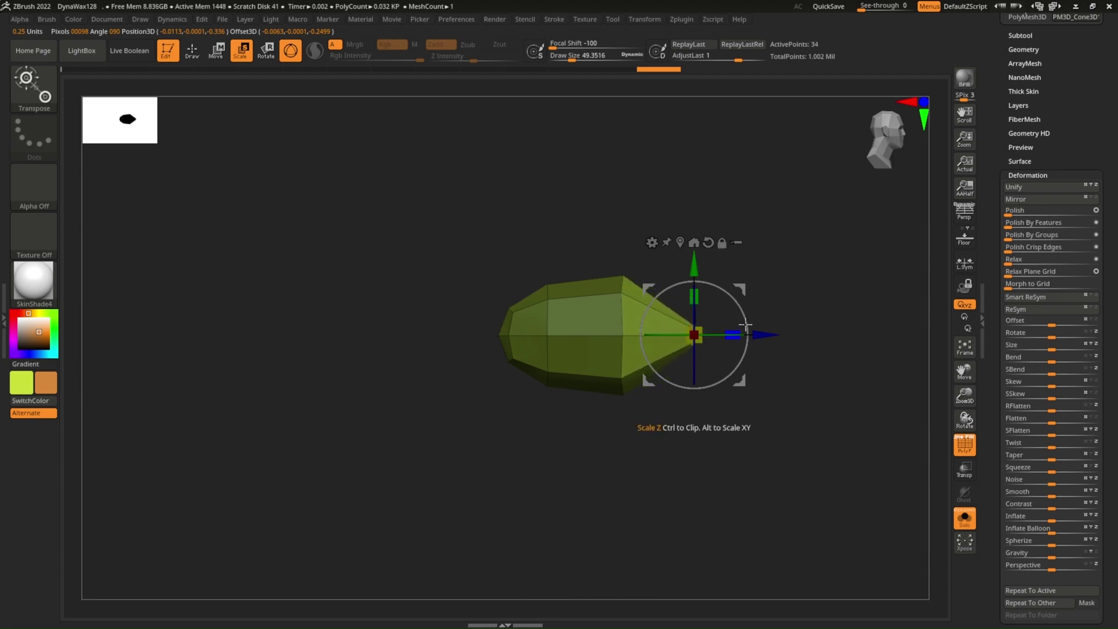
Step: Stretch the unmasked tip far outward into a long thin spike, then clear the mask
{"action": "left_click_drag", "start_coordinate": [756, 334], "coordinate": [955, 312]}
{"action": "left_click_drag", "start_coordinate": [765, 311], "coordinate": [596, 320], "text": "alt"}
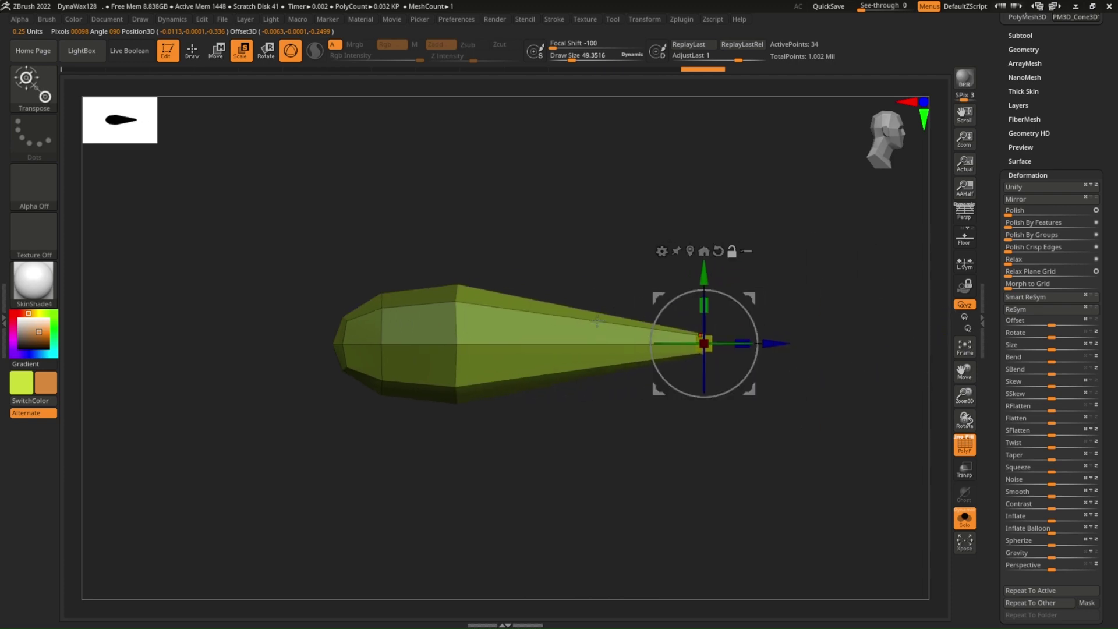
{"action": "left_click_drag", "start_coordinate": [778, 343], "coordinate": [870, 342]}
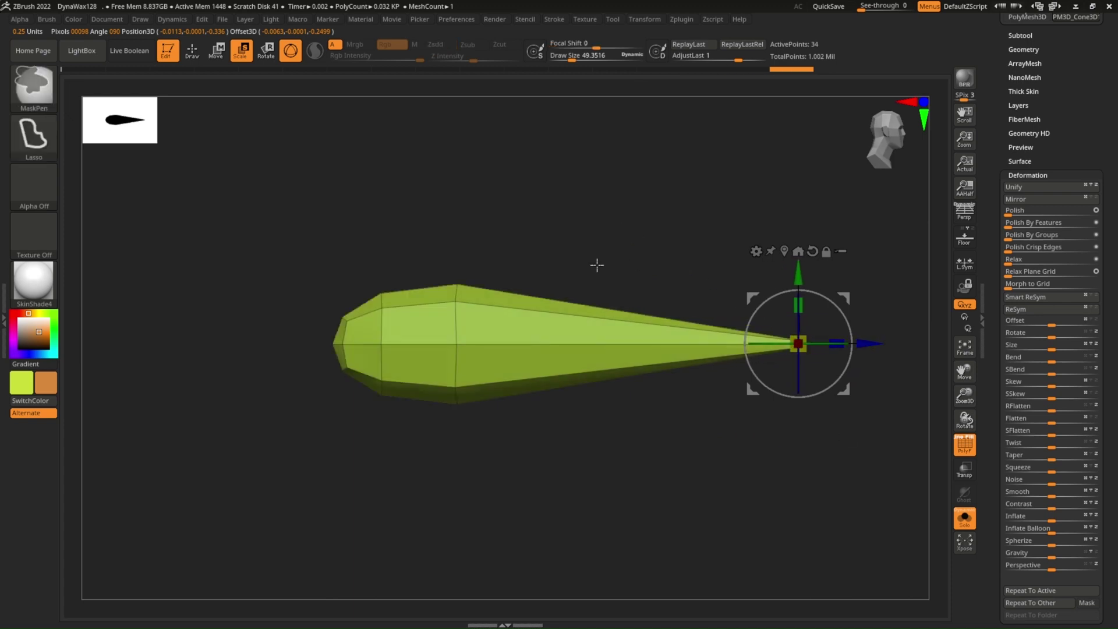
{"action": "left_click_drag", "start_coordinate": [582, 256], "coordinate": [599, 262], "text": "ctrl"}
Step: Insert three ZModeler edge loops along the spike, raising it from 34 to 58 points
{"action": "key", "text": "q"}
{"action": "key", "text": "b"}
{"action": "key", "text": "z"}
{"action": "key", "text": "m"}
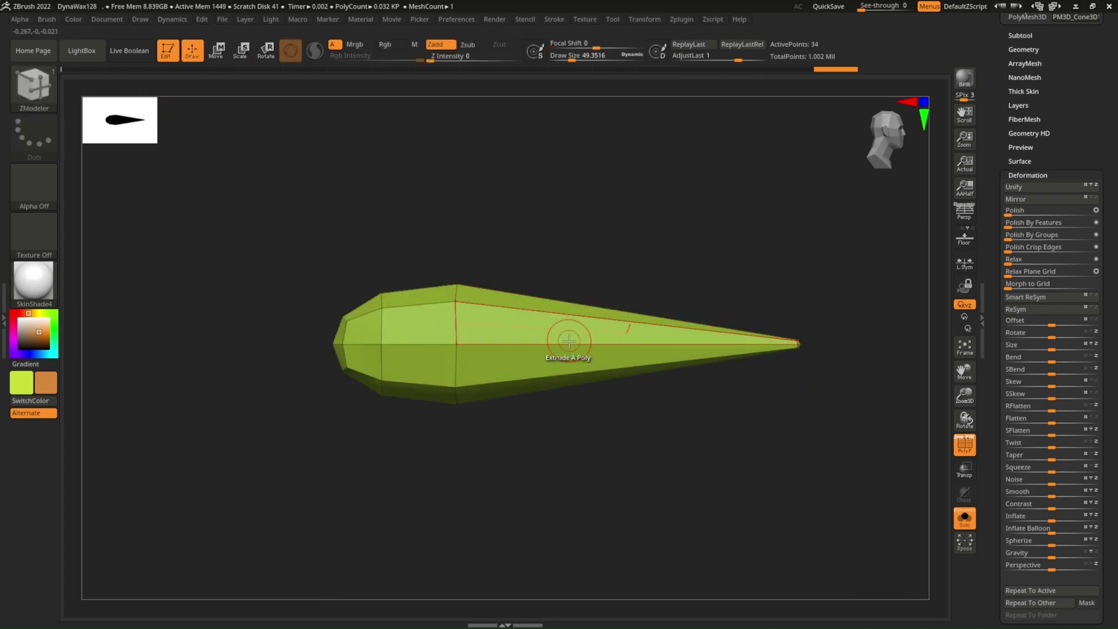
{"action": "left_click", "coordinate": [538, 344]}
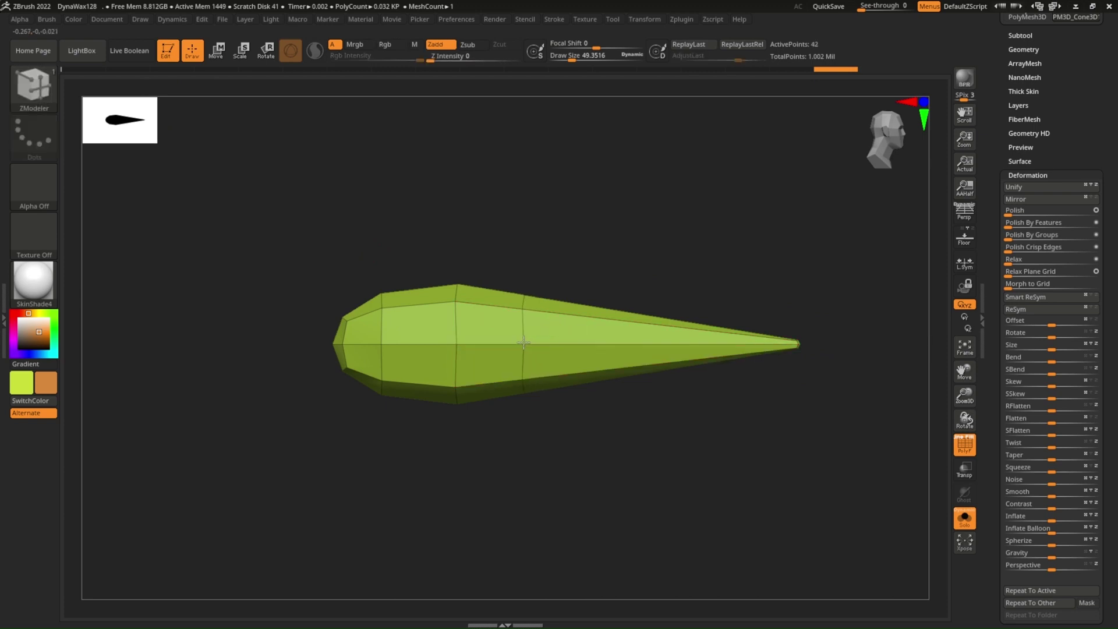
{"action": "left_click_drag", "start_coordinate": [523, 343], "coordinate": [539, 343]}
{"action": "key", "text": "ctrl"}
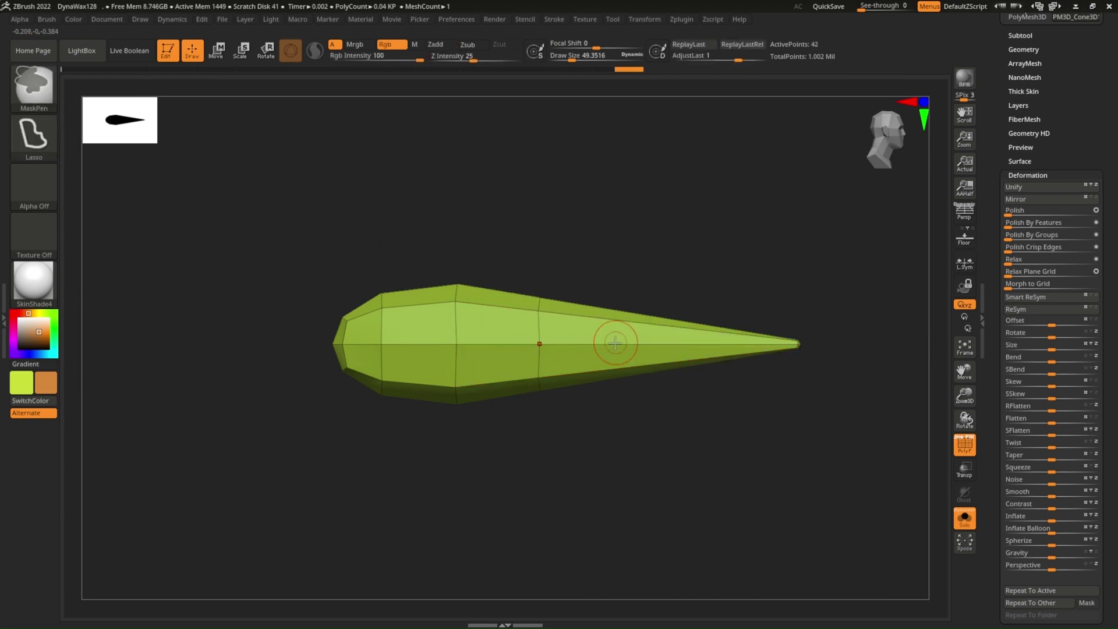
{"action": "left_click", "coordinate": [631, 343]}
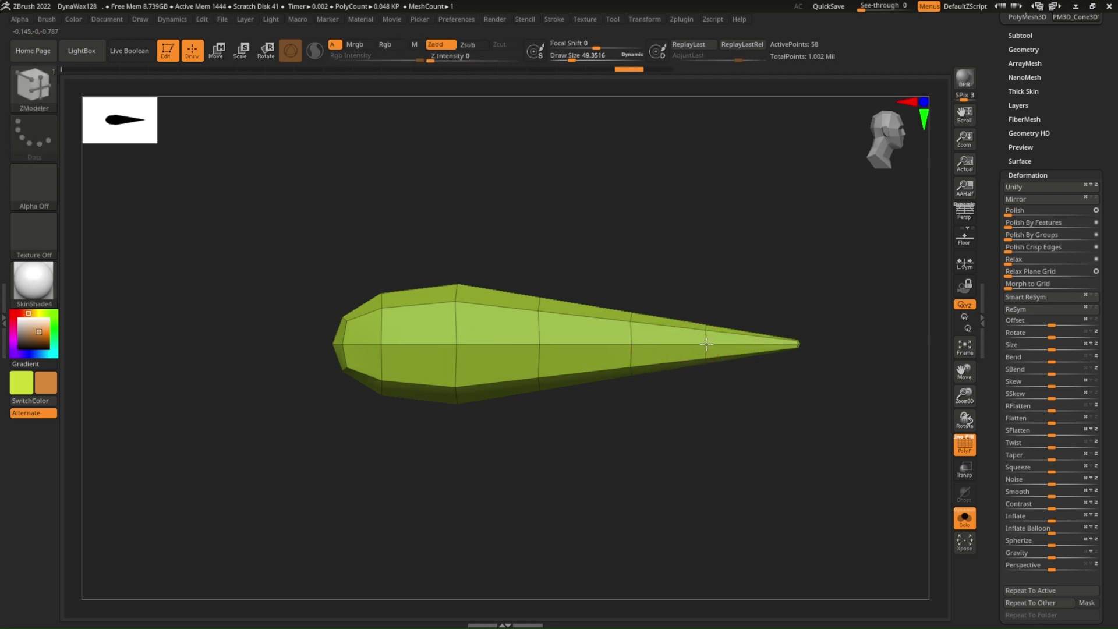
{"action": "left_click", "coordinate": [705, 344]}
{"action": "right_click_drag", "start_coordinate": [644, 325], "coordinate": [626, 276], "text": "ctrl"}
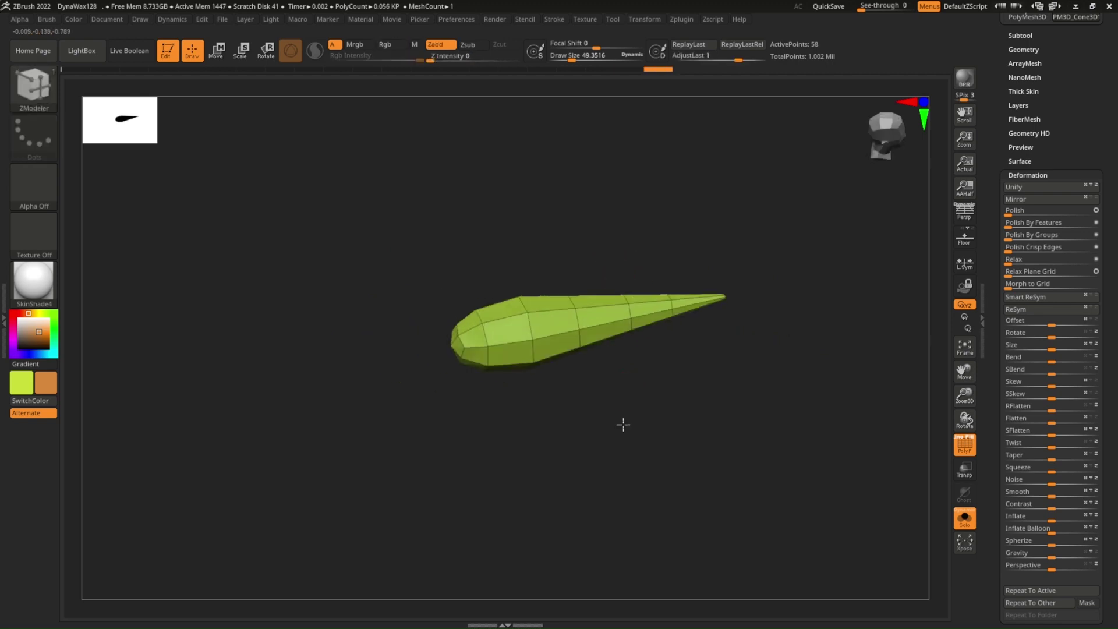
Step: Mask the spike's tip, invert the mask, then rotate and stretch the mesh into a slender spindle
{"action": "left_click_drag", "start_coordinate": [617, 277], "coordinate": [599, 437], "text": "shift"}
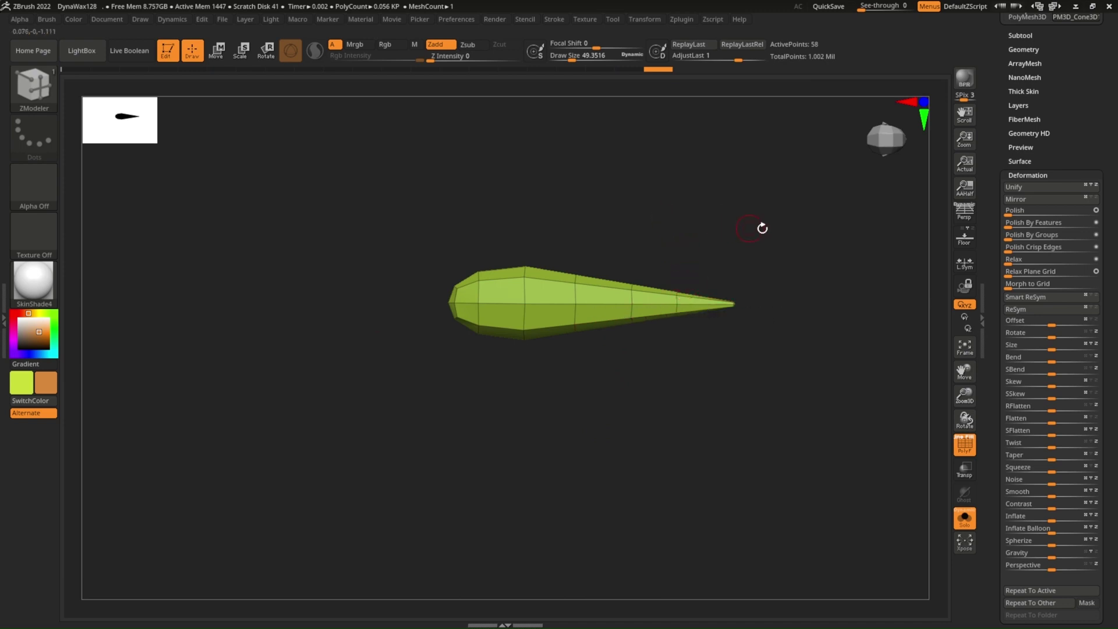
{"action": "left_click_drag", "start_coordinate": [821, 219], "coordinate": [601, 235], "text": "ctrl"}
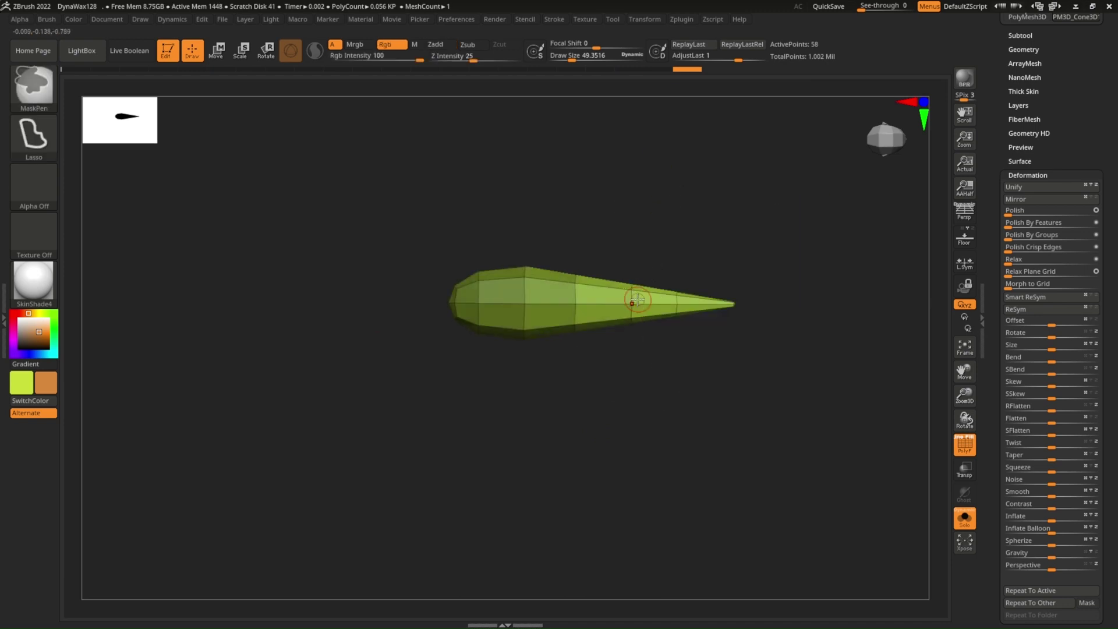
{"action": "key", "text": "r"}
{"action": "left_click", "coordinate": [690, 229], "text": "ctrl"}
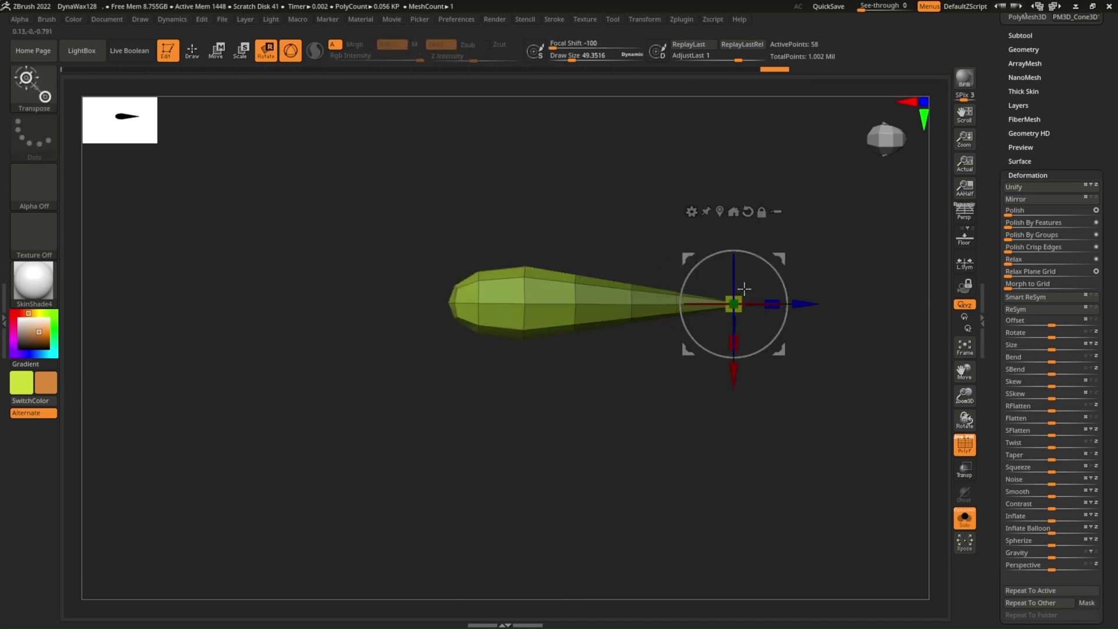
{"action": "left_click_drag", "start_coordinate": [744, 288], "coordinate": [720, 314]}
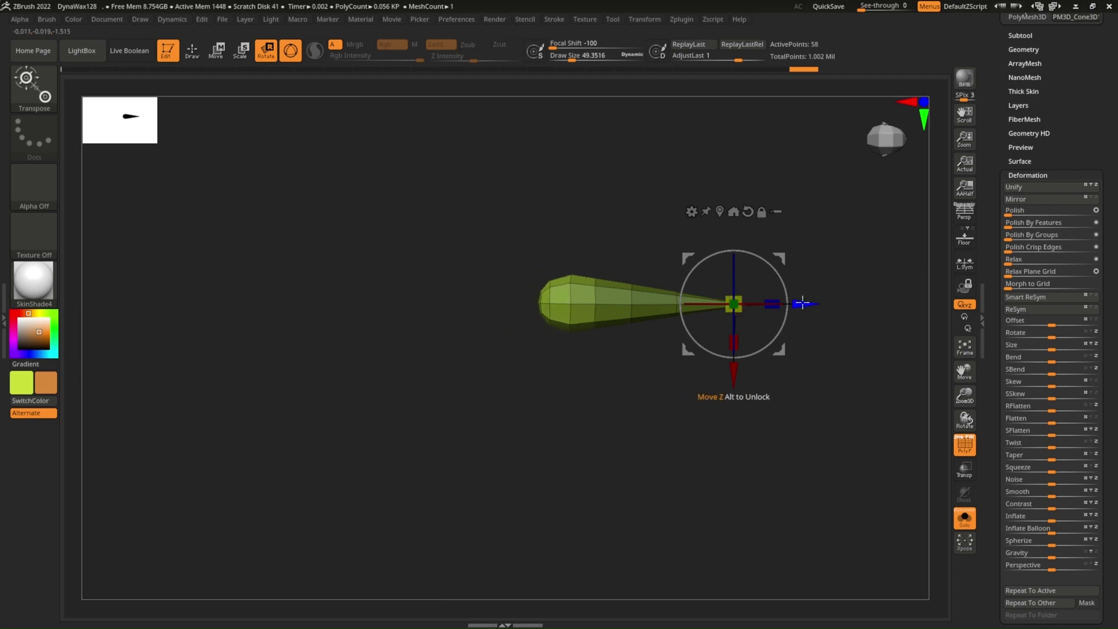
{"action": "mouse_move", "coordinate": [802, 303]}
{"action": "left_mouse_down"}
{"action": "mouse_move", "coordinate": [639, 291]}
{"action": "mouse_move", "coordinate": [692, 227]}
{"action": "left_mouse_up"}
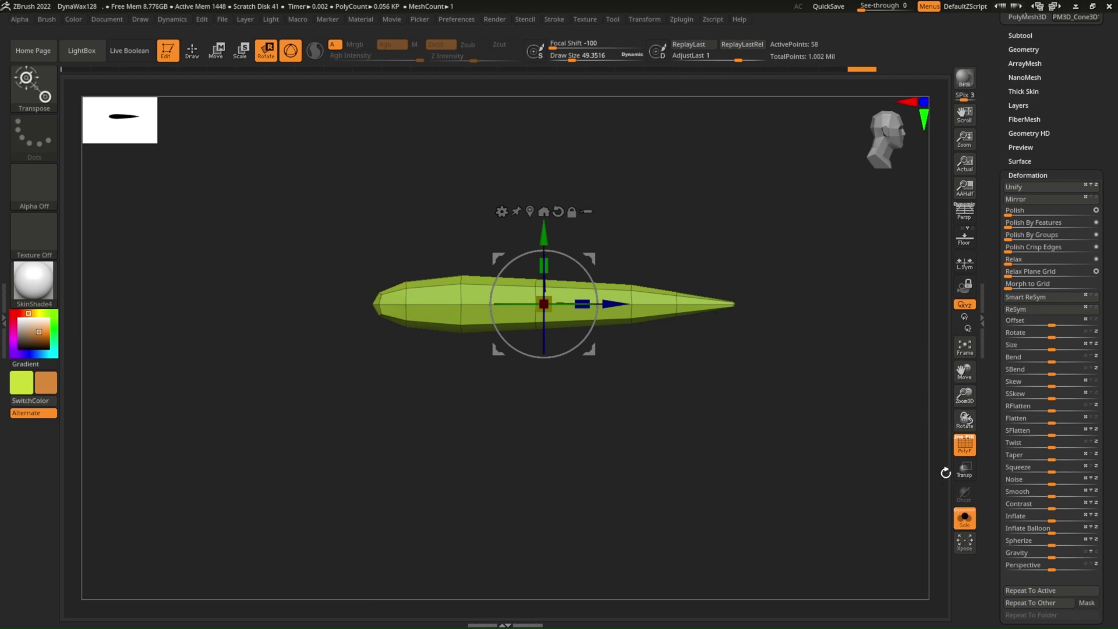
Step: Curve the cone into a crescent with a Bend Arc deformer, then turn Solo off to show the head
{"action": "left_click", "coordinate": [502, 210]}
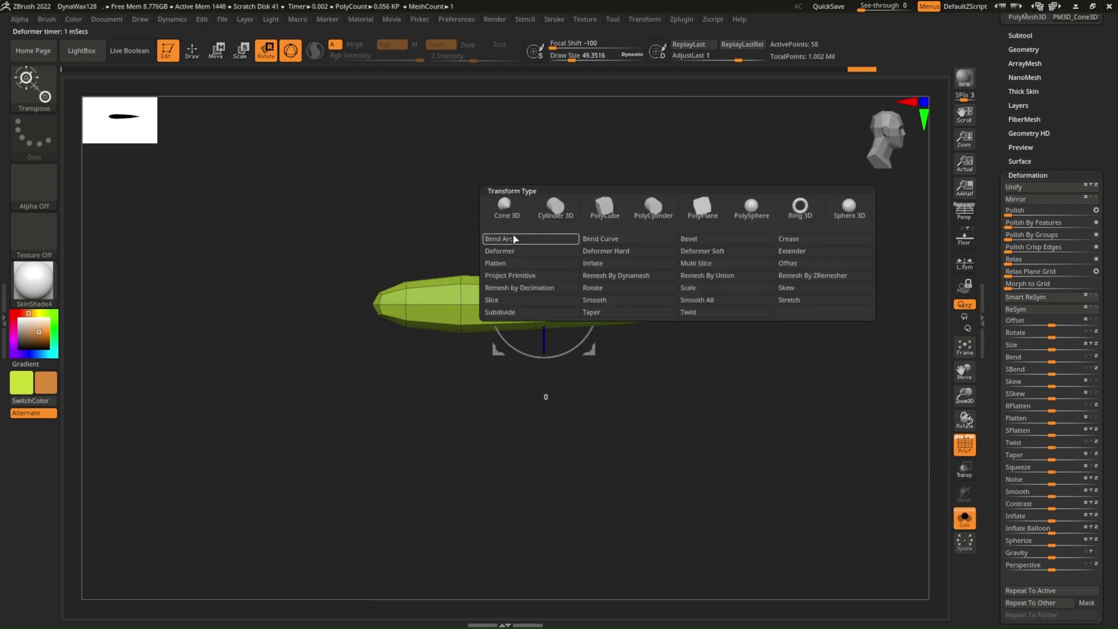
{"action": "left_click", "coordinate": [516, 241]}
{"action": "left_click_drag", "start_coordinate": [556, 282], "coordinate": [529, 209]}
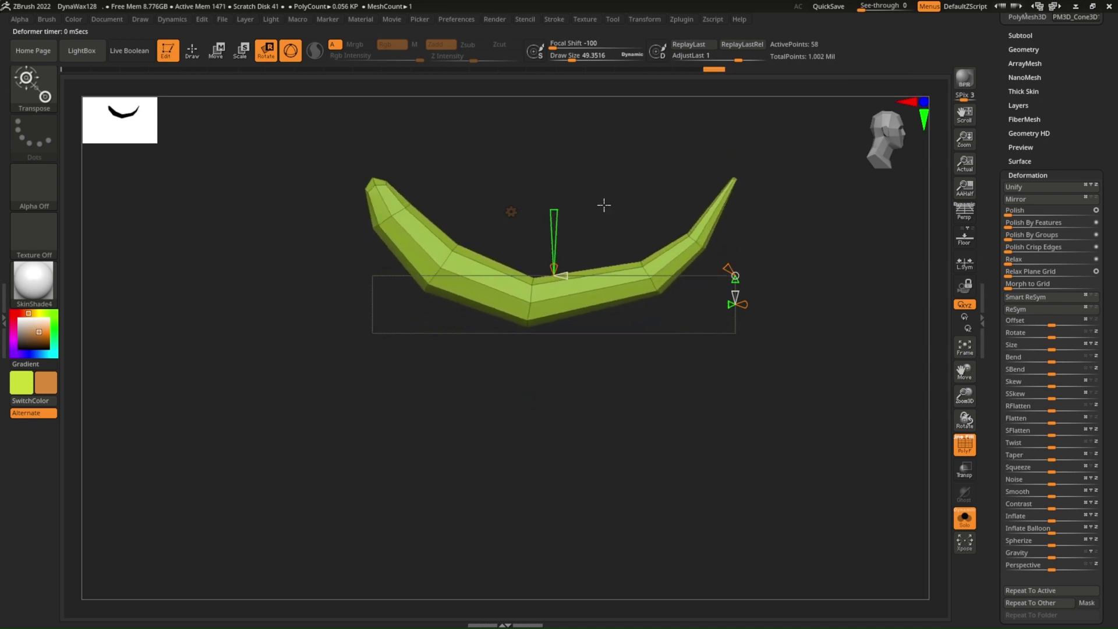
{"action": "left_click", "coordinate": [510, 211]}
{"action": "left_click", "coordinate": [691, 215]}
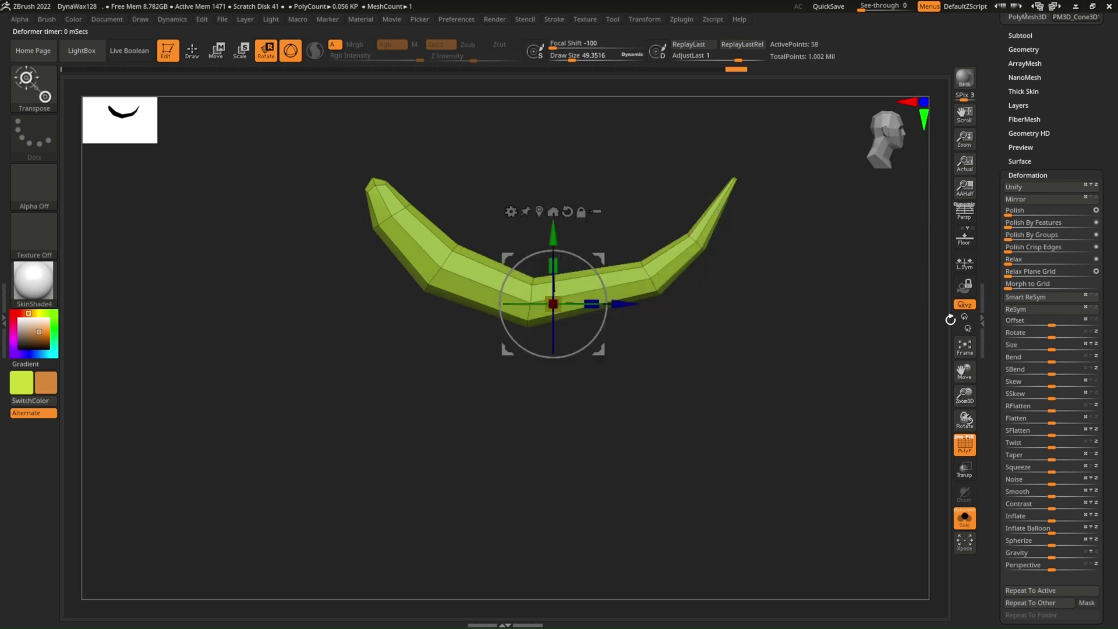
{"action": "left_click", "coordinate": [971, 524]}
{"action": "left_click_drag", "start_coordinate": [749, 366], "coordinate": [656, 273]}
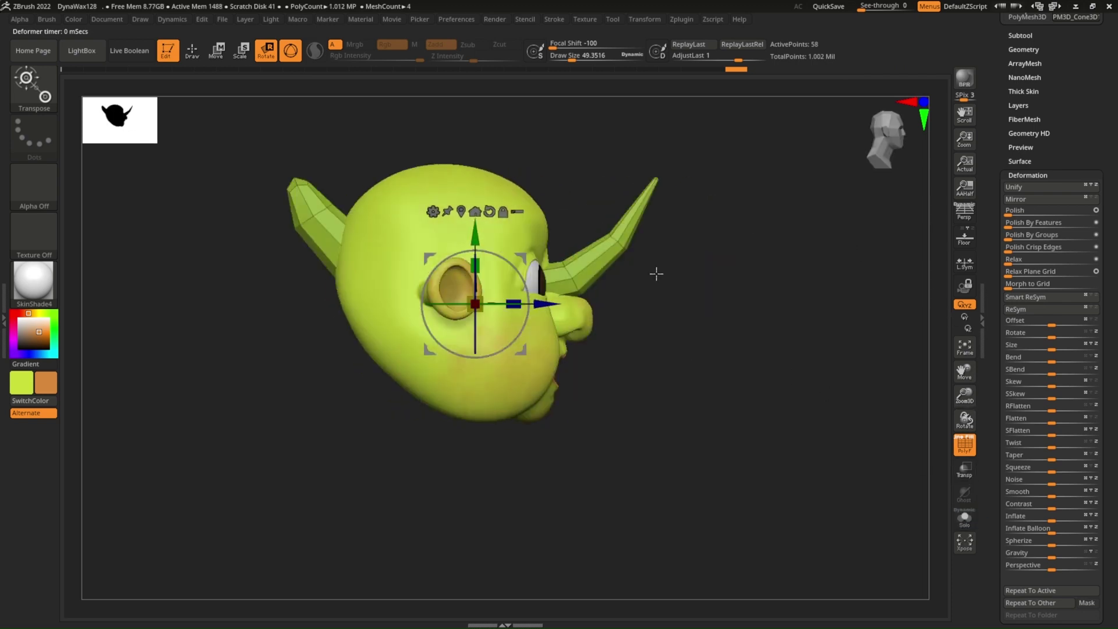
Step: Shrink the bent cone and position it on the left eye's upper lid, checking from the side
{"action": "mouse_move", "coordinate": [492, 296]}
{"action": "left_mouse_down"}
{"action": "mouse_move", "coordinate": [628, 298]}
{"action": "mouse_move", "coordinate": [595, 300]}
{"action": "left_mouse_up"}
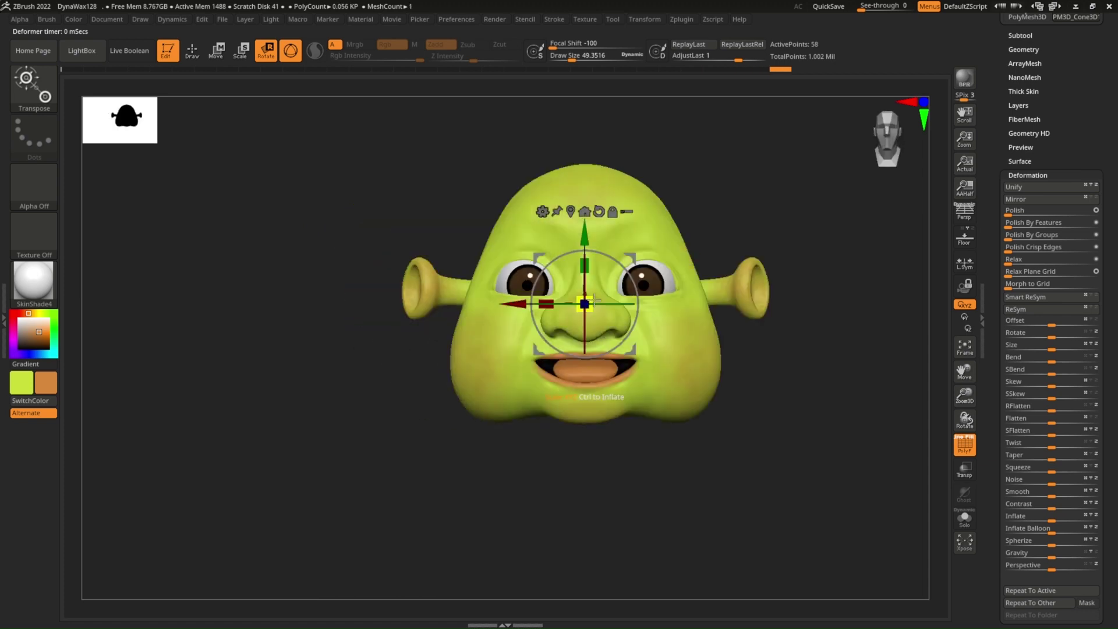
{"action": "scroll", "coordinate": [634, 259], "scroll_direction": "up", "scroll_amount": 3}
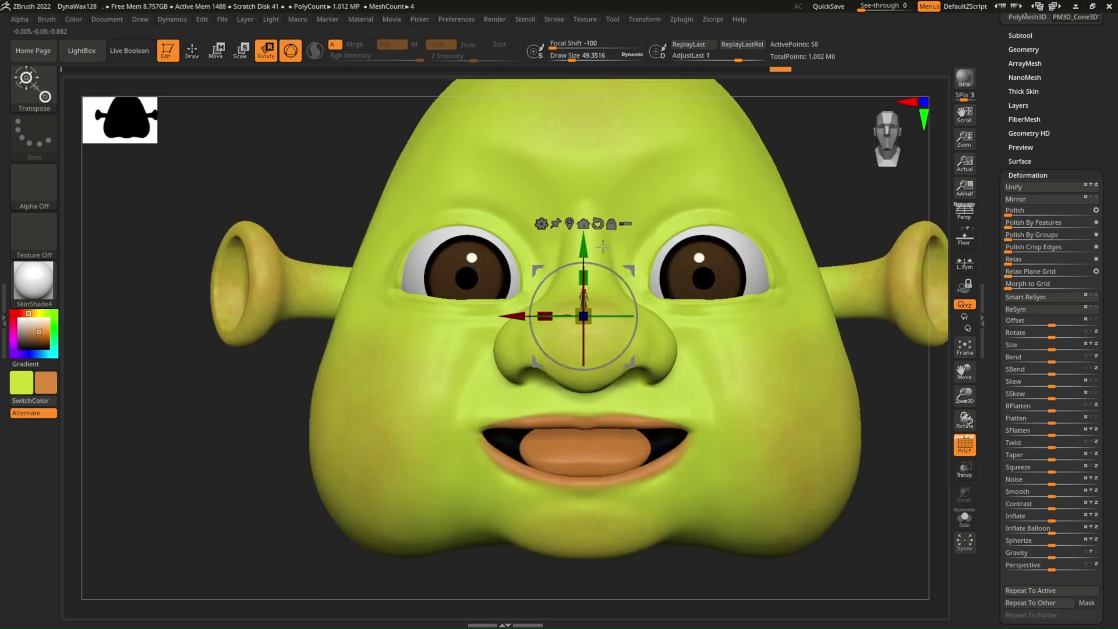
{"action": "left_click_drag", "start_coordinate": [598, 300], "coordinate": [498, 196], "text": "alt"}
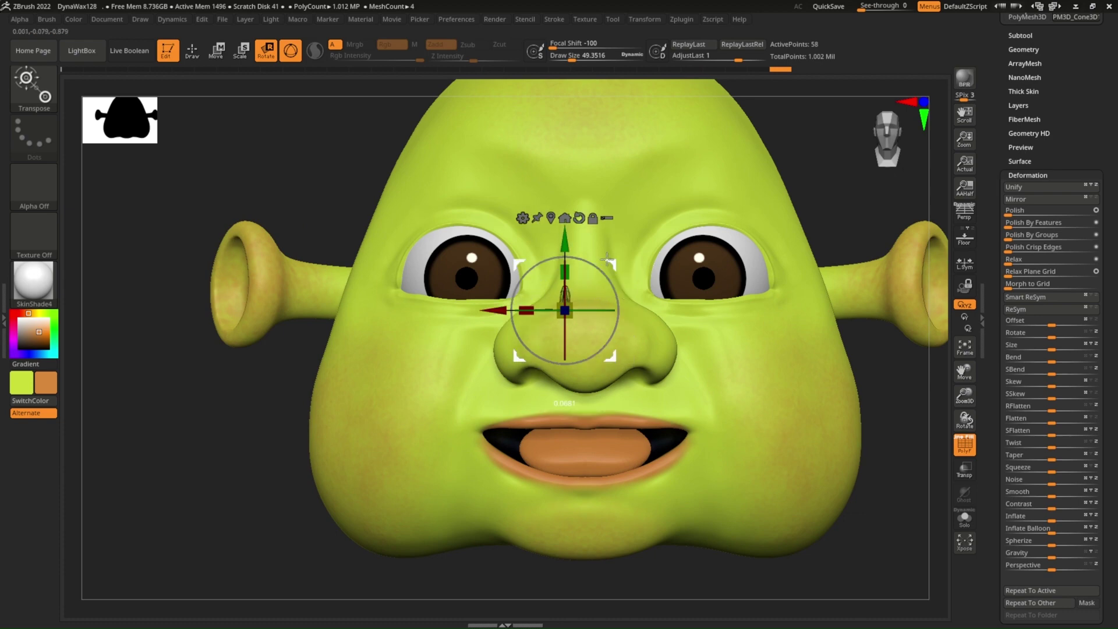
{"action": "scroll", "coordinate": [498, 196], "scroll_direction": "up", "scroll_amount": 3}
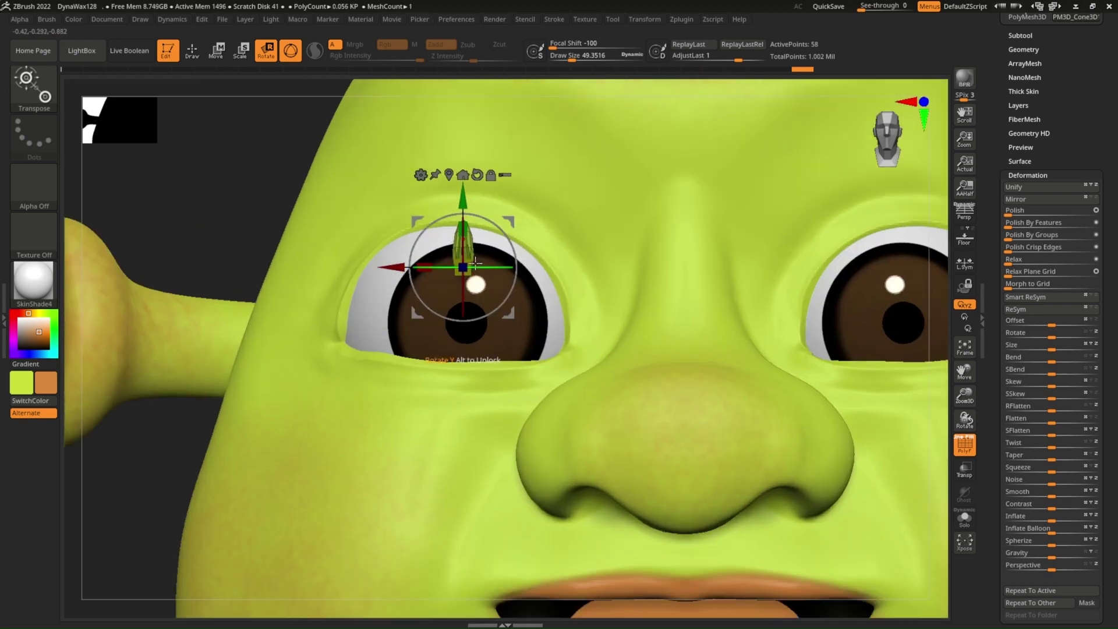
{"action": "mouse_move", "coordinate": [439, 261]}
{"action": "left_mouse_down", "text": "shift"}
{"action": "mouse_move", "coordinate": [571, 265]}
{"action": "mouse_move", "coordinate": [417, 256]}
{"action": "mouse_move", "coordinate": [412, 182]}
{"action": "mouse_move", "coordinate": [477, 225]}
{"action": "left_mouse_up", "text": "shift"}
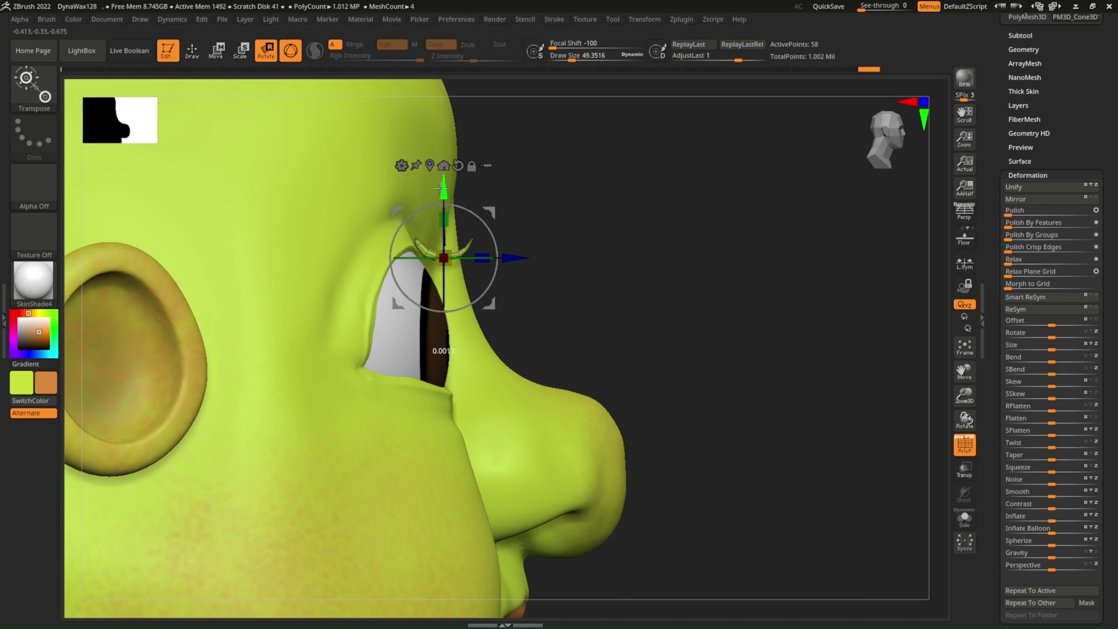
{"action": "left_click_drag", "start_coordinate": [440, 187], "coordinate": [439, 197]}
{"action": "left_click_drag", "start_coordinate": [521, 269], "coordinate": [443, 263]}
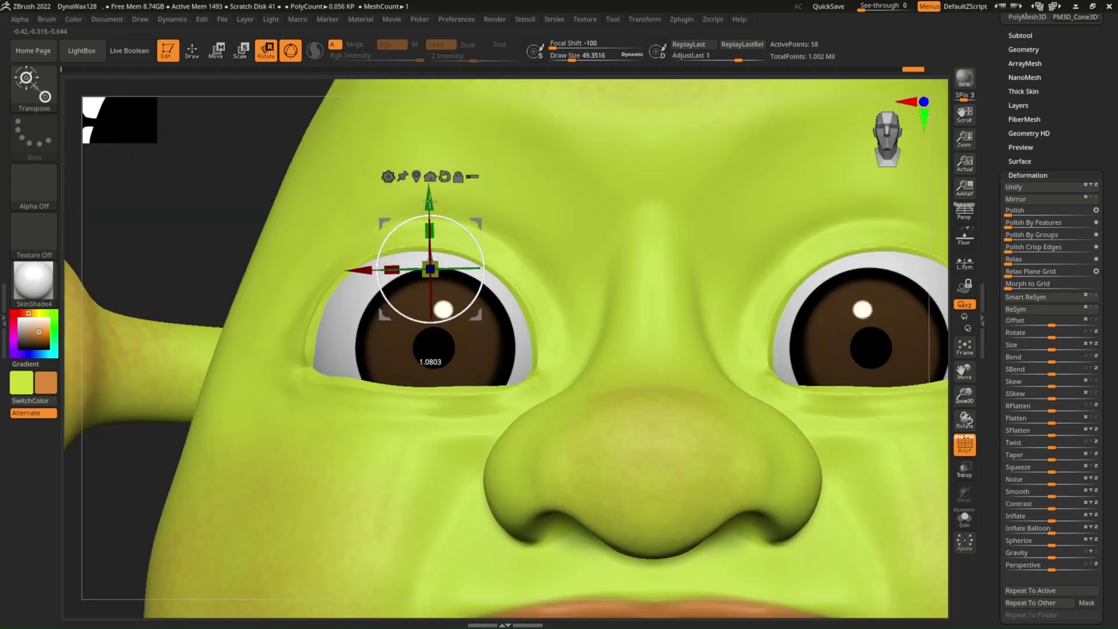
{"action": "left_click_drag", "start_coordinate": [429, 201], "coordinate": [430, 194]}
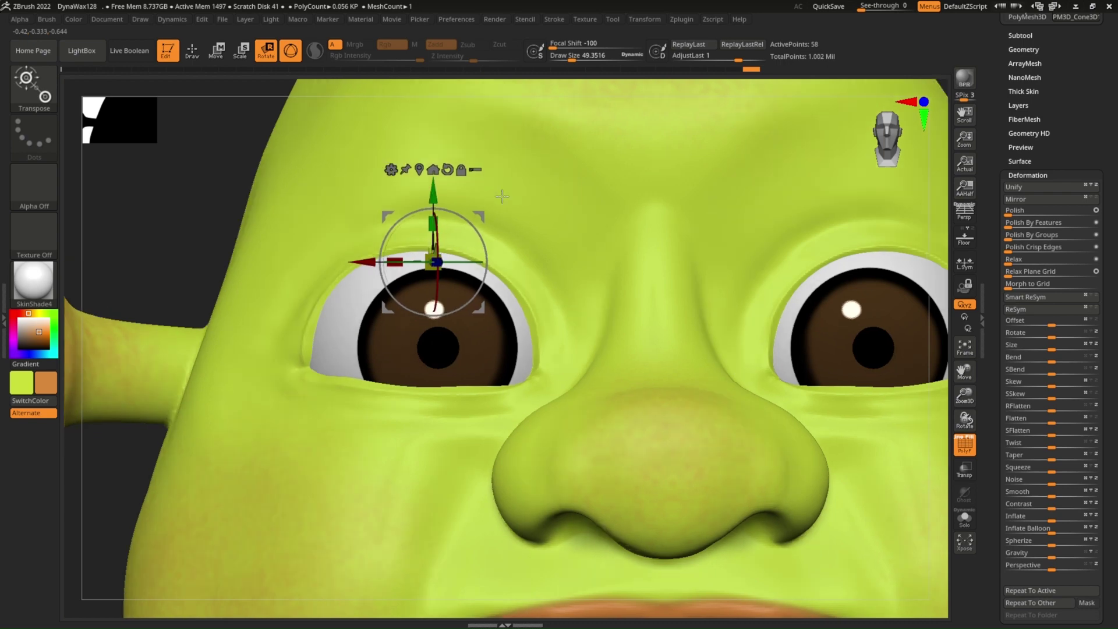
{"action": "left_click_drag", "start_coordinate": [443, 257], "coordinate": [523, 262], "text": "shift"}
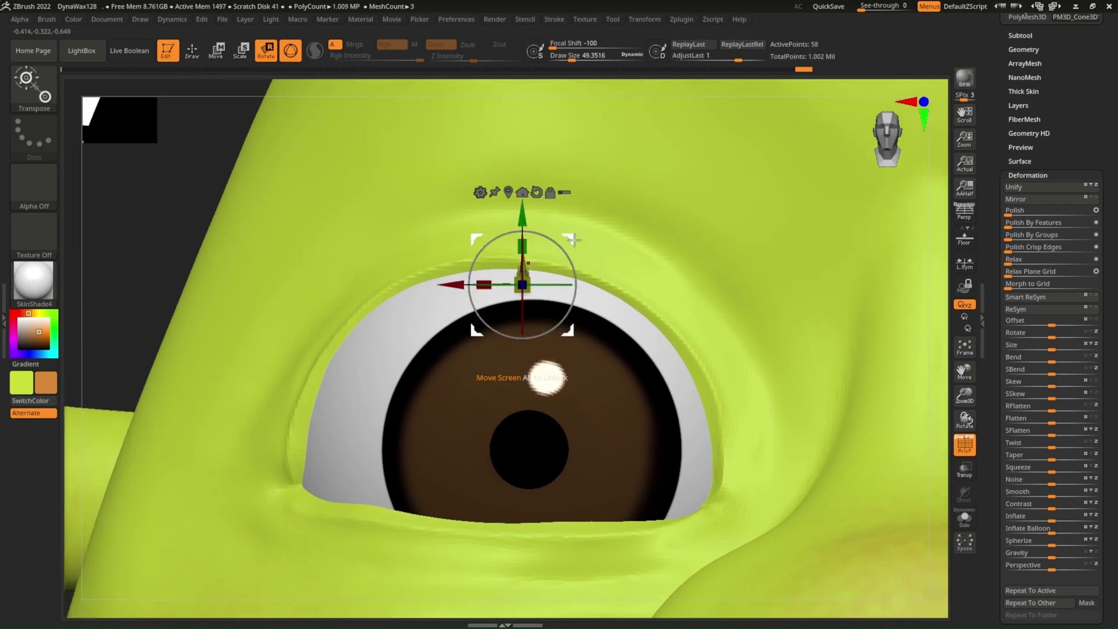
Step: Duplicate the lash cone several times along the upper lid, undoing one extra copy
{"action": "left_click_drag", "start_coordinate": [550, 233], "coordinate": [517, 244], "text": "ctrl"}
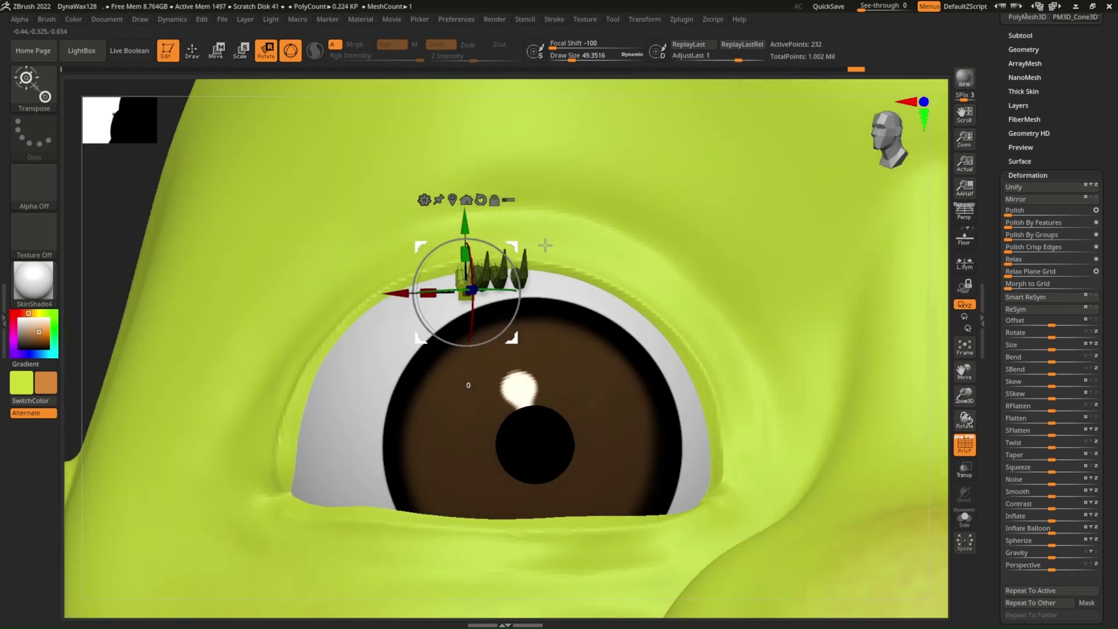
{"action": "key", "text": "ctrl+z"}
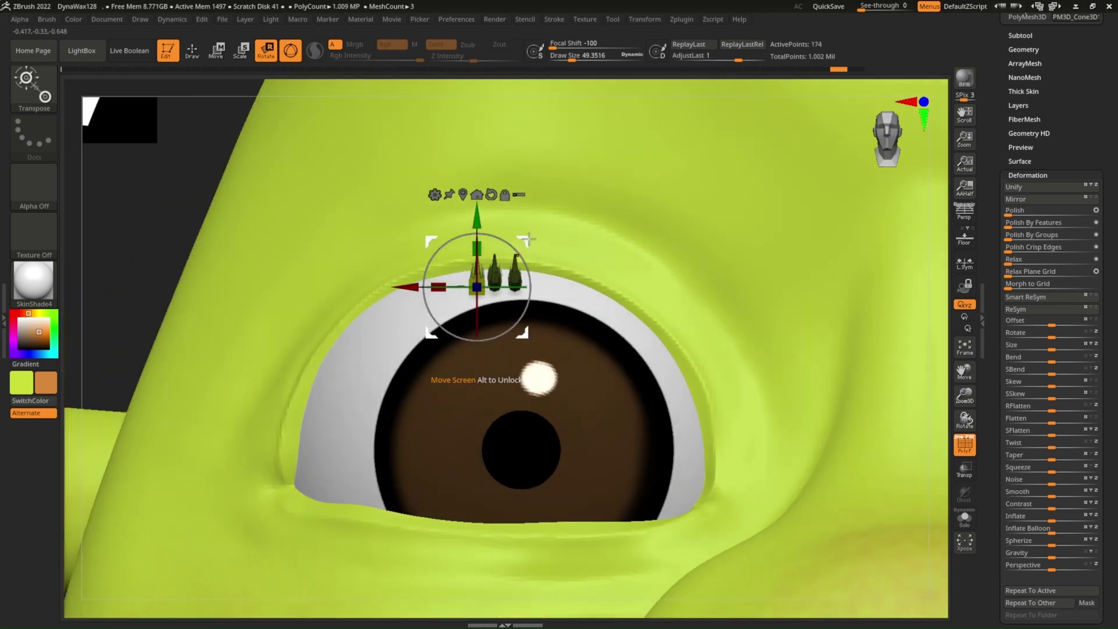
{"action": "left_click_drag", "start_coordinate": [528, 239], "coordinate": [579, 236]}
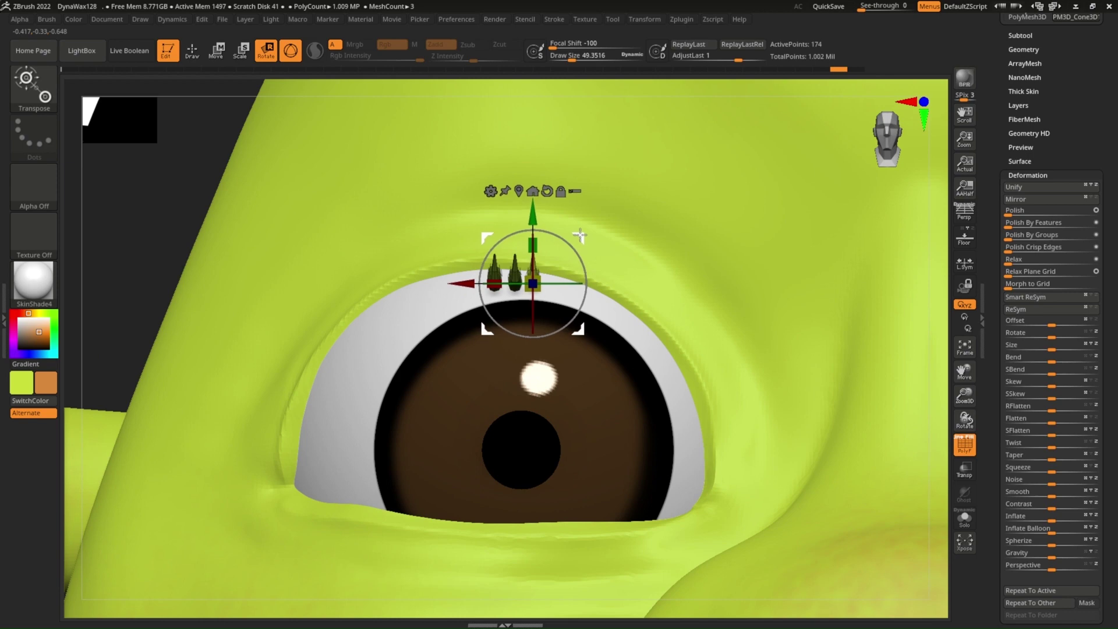
{"action": "right_click_drag", "start_coordinate": [593, 198], "coordinate": [515, 229], "text": "alt"}
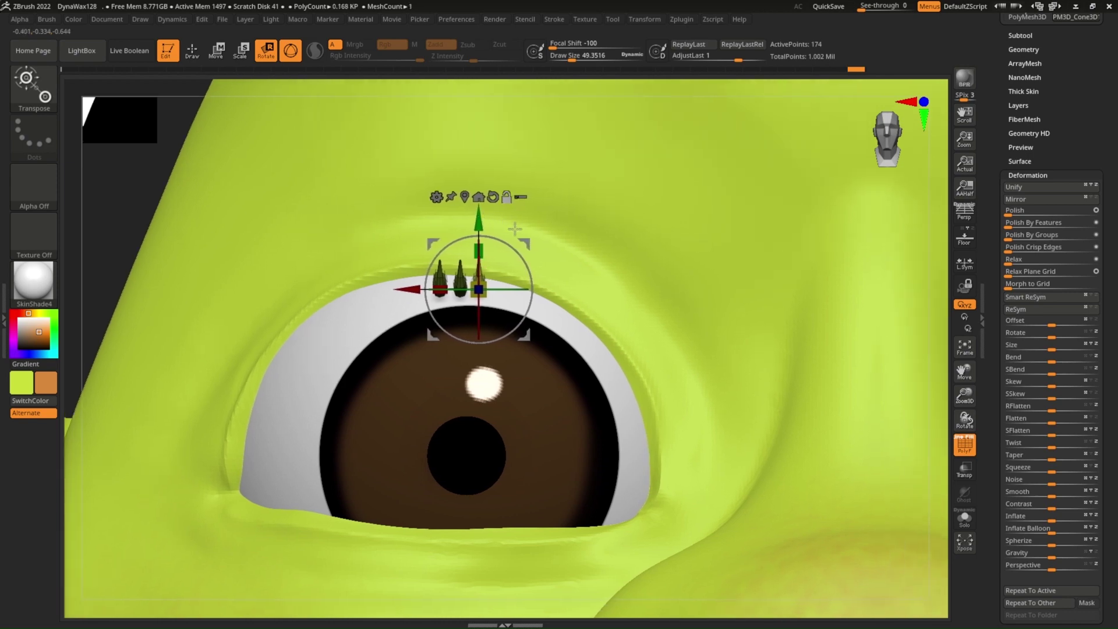
{"action": "left_click_drag", "start_coordinate": [523, 241], "coordinate": [543, 257], "text": "ctrl"}
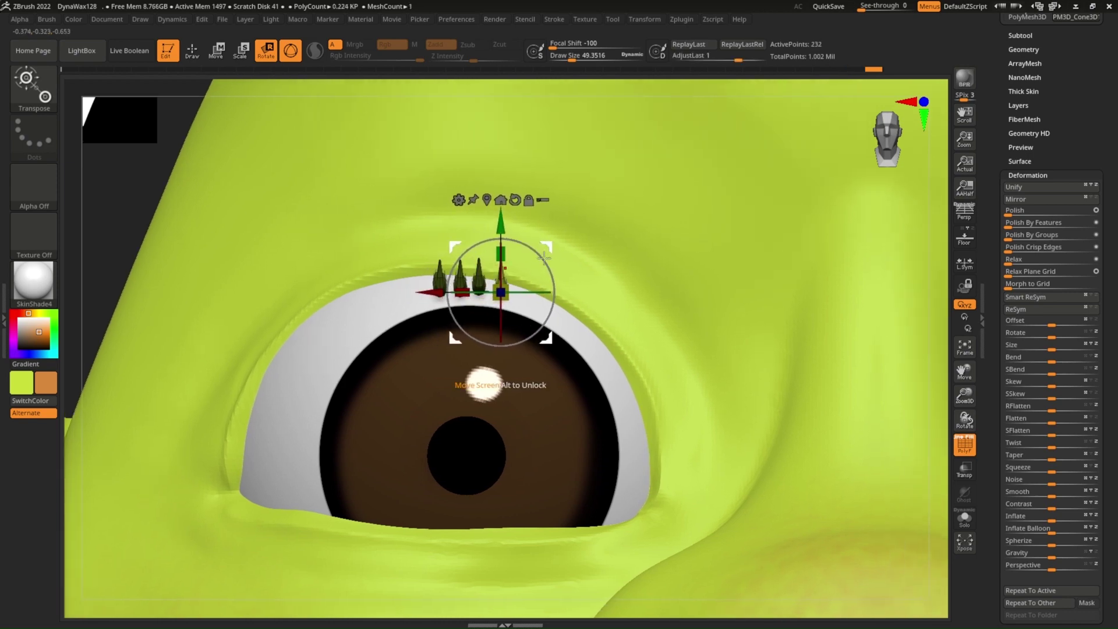
{"action": "mouse_move", "coordinate": [526, 290]}
{"action": "left_mouse_down", "text": "ctrl"}
{"action": "mouse_move", "coordinate": [566, 252]}
{"action": "mouse_move", "coordinate": [602, 262]}
{"action": "mouse_move", "coordinate": [652, 314]}
{"action": "left_mouse_up", "text": "ctrl"}
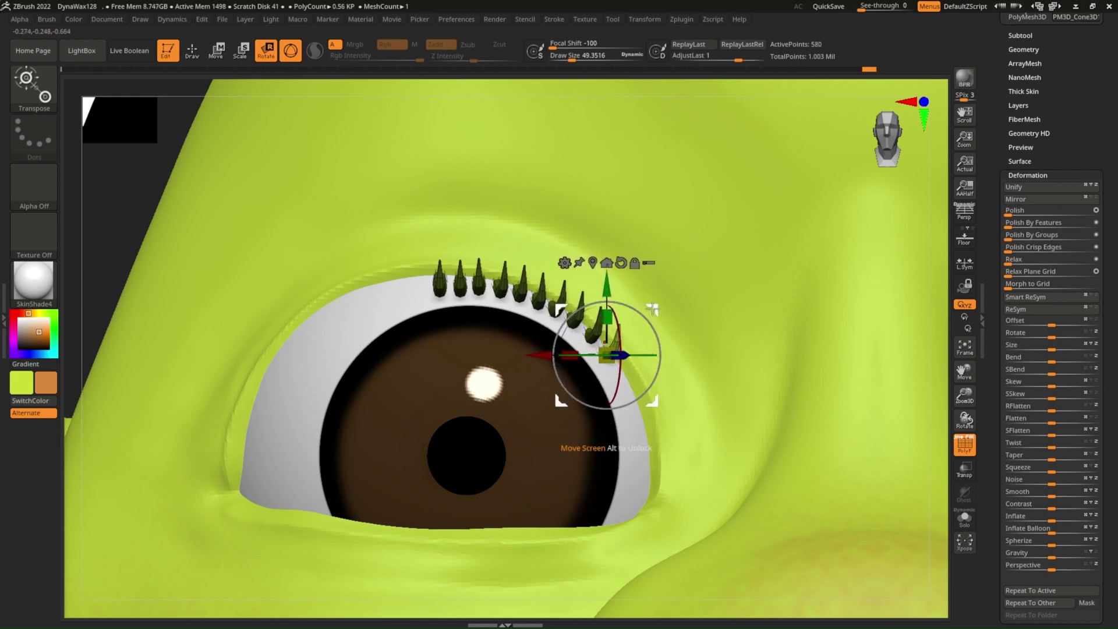
Step: Continue the lash copies down to the eye's outer corner, then zoom out to view the face
{"action": "mouse_move", "coordinate": [652, 309]}
{"action": "left_mouse_down", "text": "ctrl"}
{"action": "mouse_move", "coordinate": [669, 326]}
{"action": "mouse_move", "coordinate": [676, 395]}
{"action": "left_mouse_up", "text": "ctrl"}
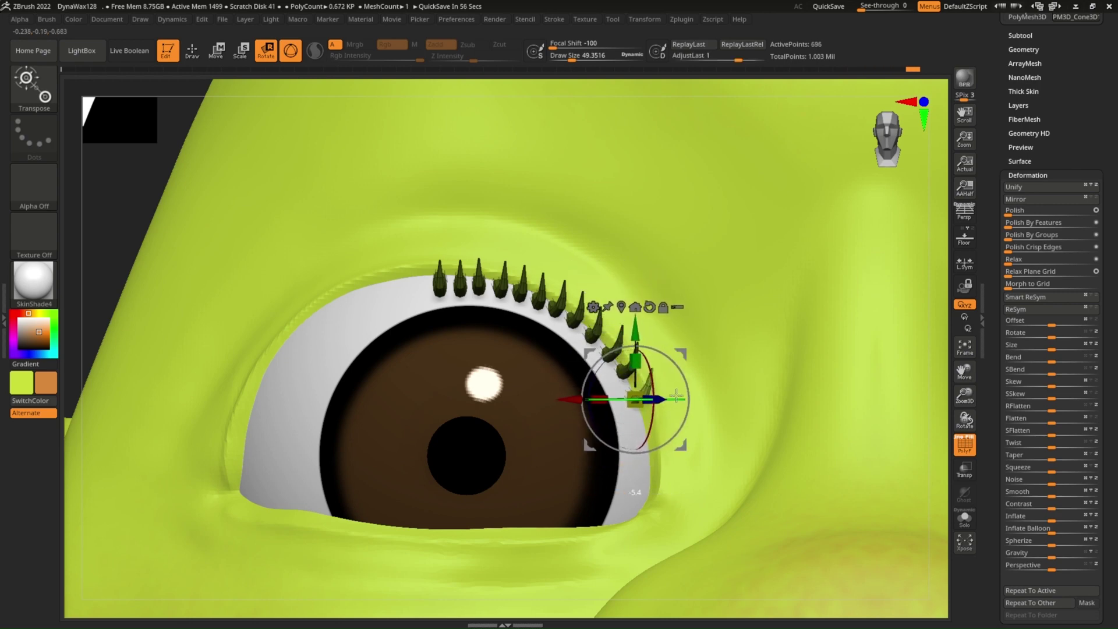
{"action": "left_click_drag", "start_coordinate": [675, 395], "coordinate": [687, 417], "text": "ctrl"}
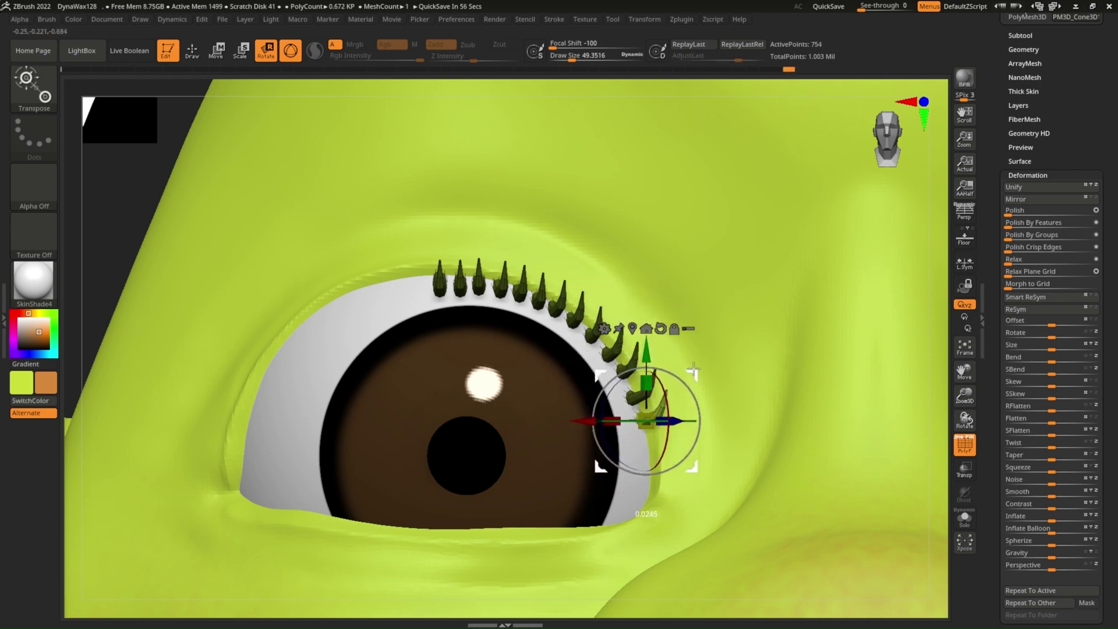
{"action": "right_click_drag", "start_coordinate": [668, 292], "coordinate": [648, 208], "text": "alt"}
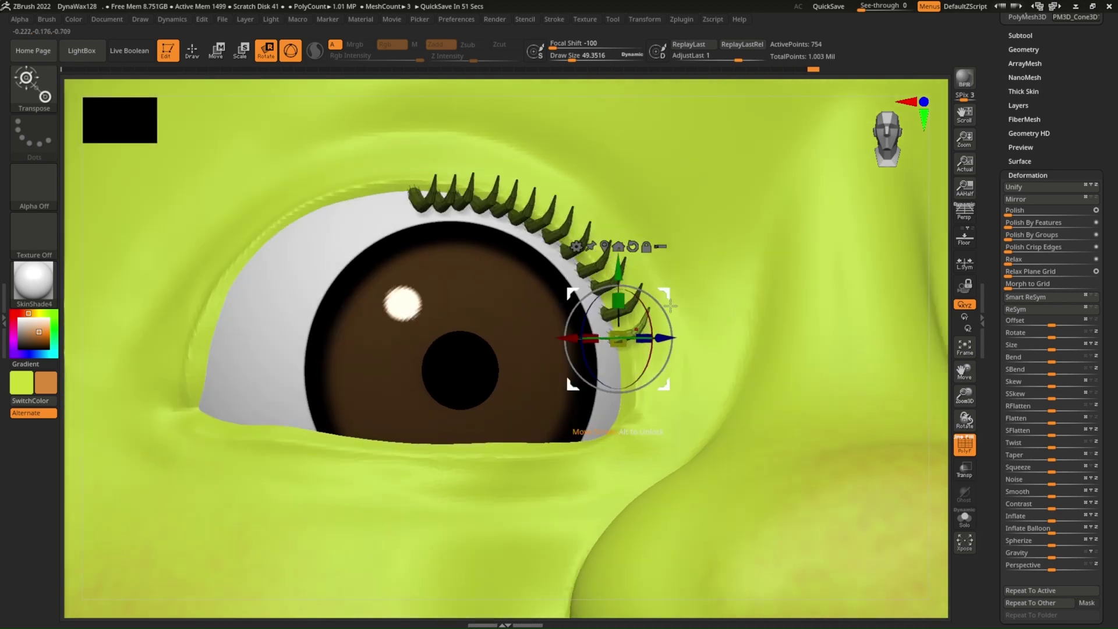
{"action": "right_click_drag", "start_coordinate": [672, 291], "coordinate": [668, 308], "text": "alt"}
{"action": "left_click_drag", "start_coordinate": [668, 309], "coordinate": [673, 337]}
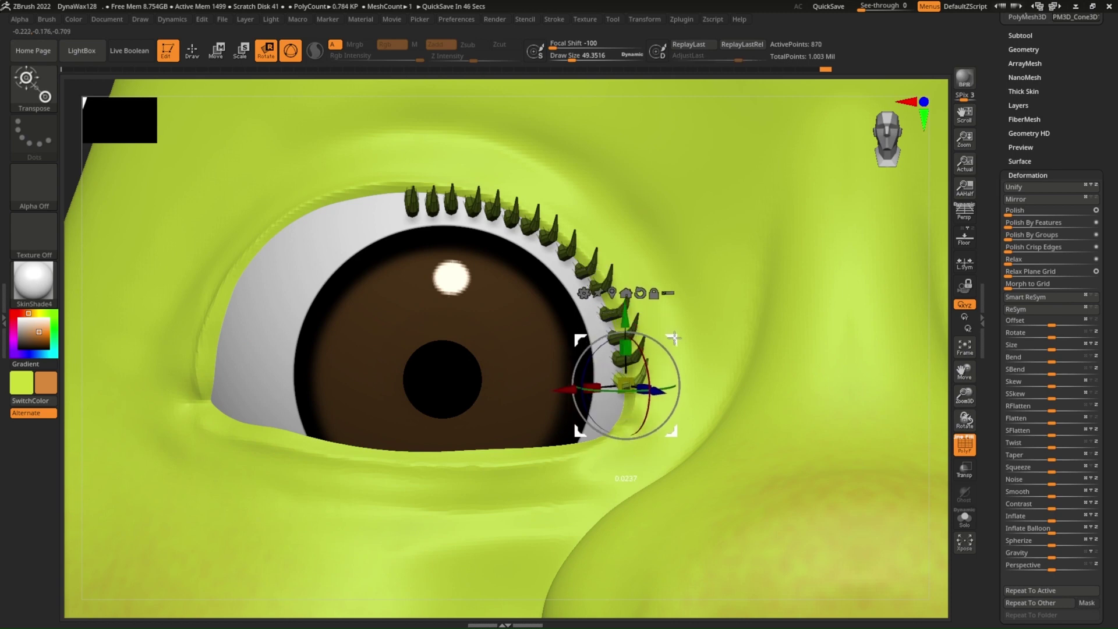
{"action": "right_click_drag", "start_coordinate": [673, 338], "coordinate": [370, 158], "text": "ctrl"}
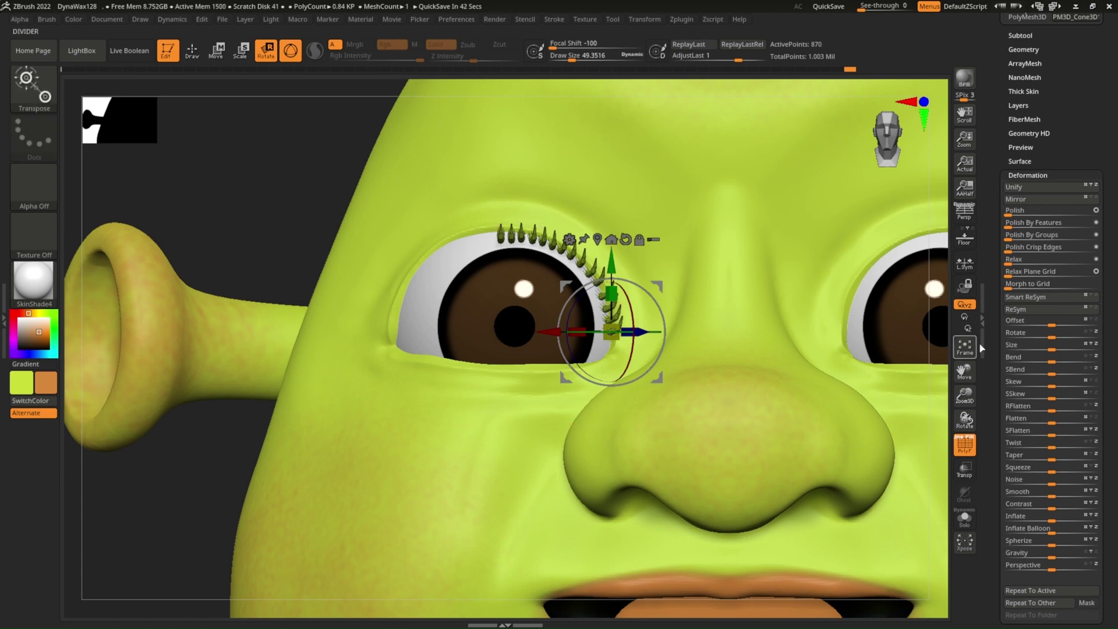
Step: Give each eyelash its own polygroup and reposition the first lash
{"action": "scroll", "coordinate": [1025, 291], "scroll_direction": "down", "scroll_amount": 5}
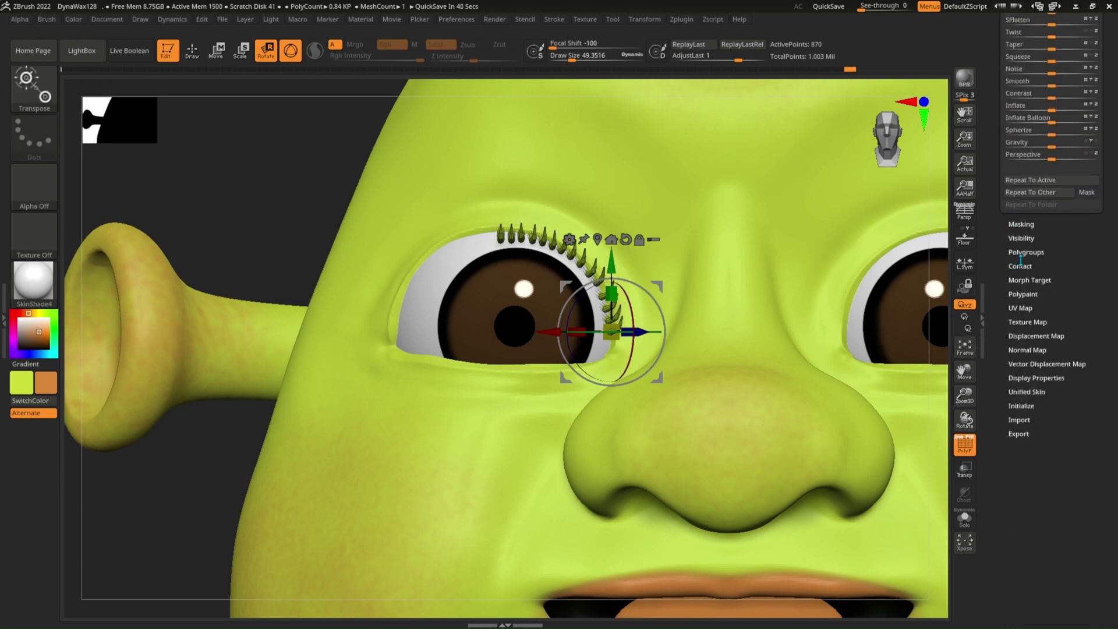
{"action": "left_click", "coordinate": [1021, 253]}
{"action": "left_click", "coordinate": [1024, 74]}
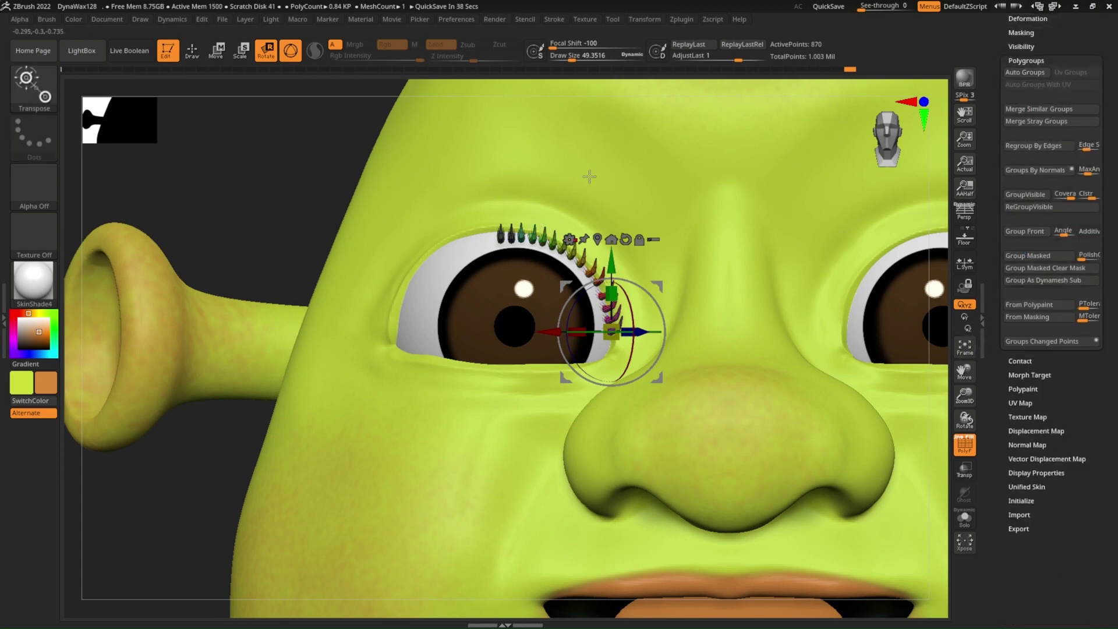
{"action": "left_click", "coordinate": [500, 231]}
{"action": "scroll", "coordinate": [500, 230], "scroll_direction": "up", "scroll_amount": 5}
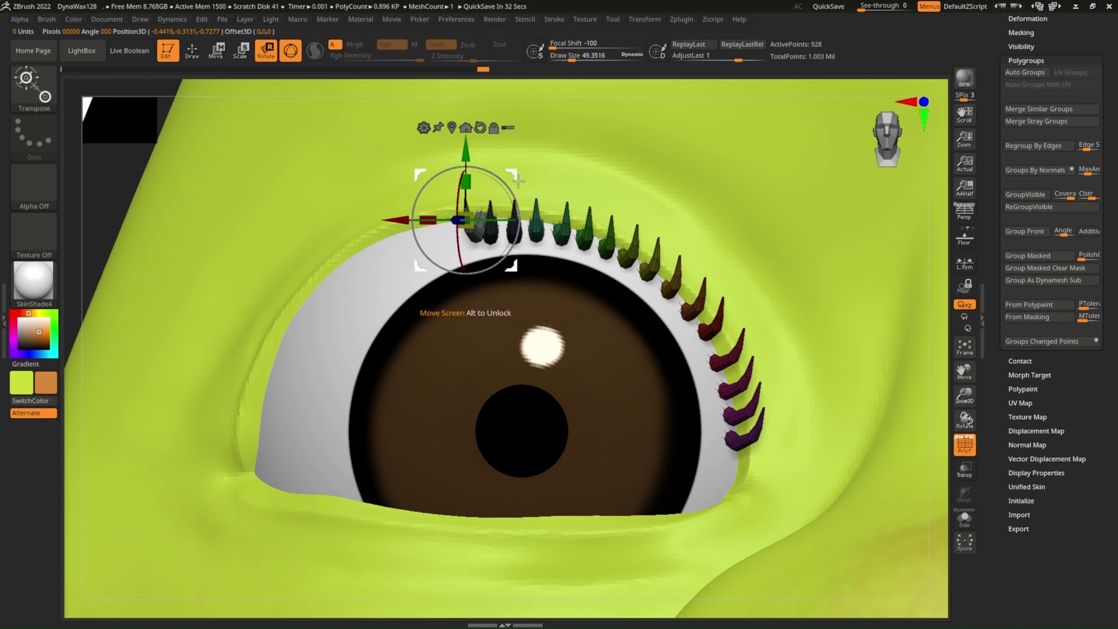
{"action": "mouse_move", "coordinate": [478, 220]}
{"action": "left_mouse_down"}
{"action": "mouse_move", "coordinate": [509, 175]}
{"action": "mouse_move", "coordinate": [481, 180]}
{"action": "left_mouse_up"}
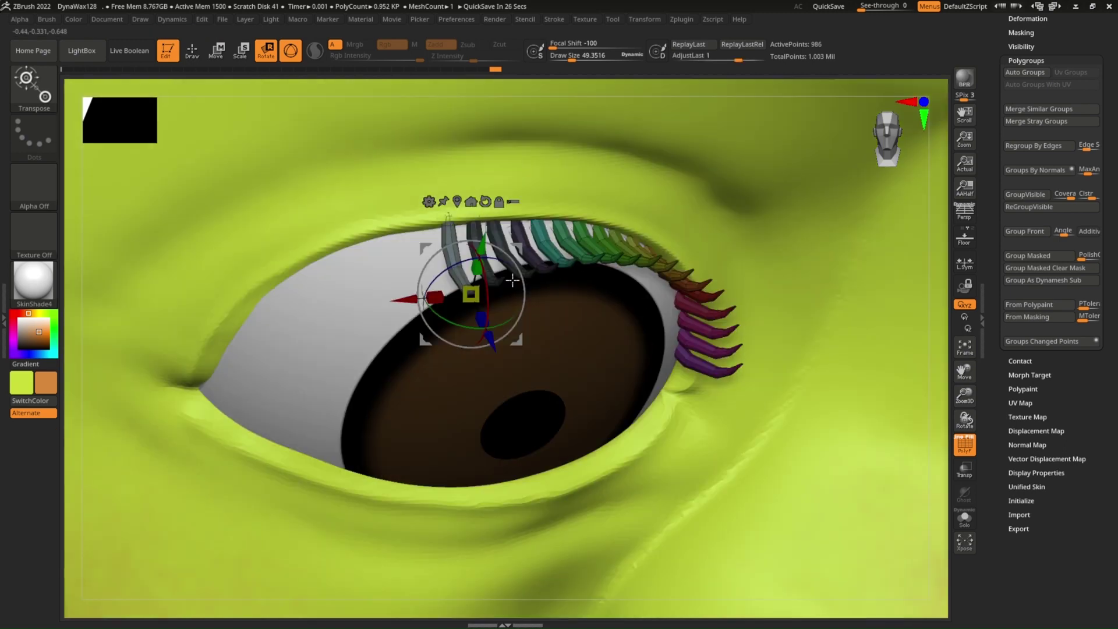
{"action": "mouse_move", "coordinate": [480, 179]}
{"action": "right_mouse_down"}
{"action": "mouse_move", "coordinate": [511, 279]}
{"action": "mouse_move", "coordinate": [492, 295]}
{"action": "mouse_move", "coordinate": [499, 312]}
{"action": "right_mouse_up"}
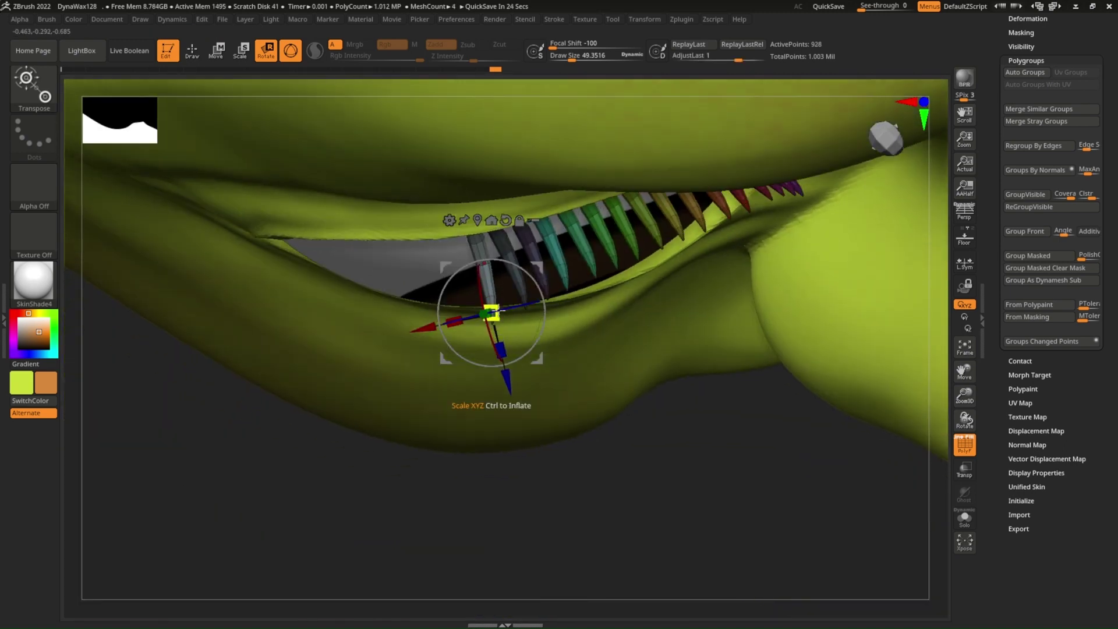
Step: Duplicate more lash copies along the lid's inner end, orbiting to place each one
{"action": "left_click_drag", "start_coordinate": [508, 380], "coordinate": [508, 247], "text": "ctrl"}
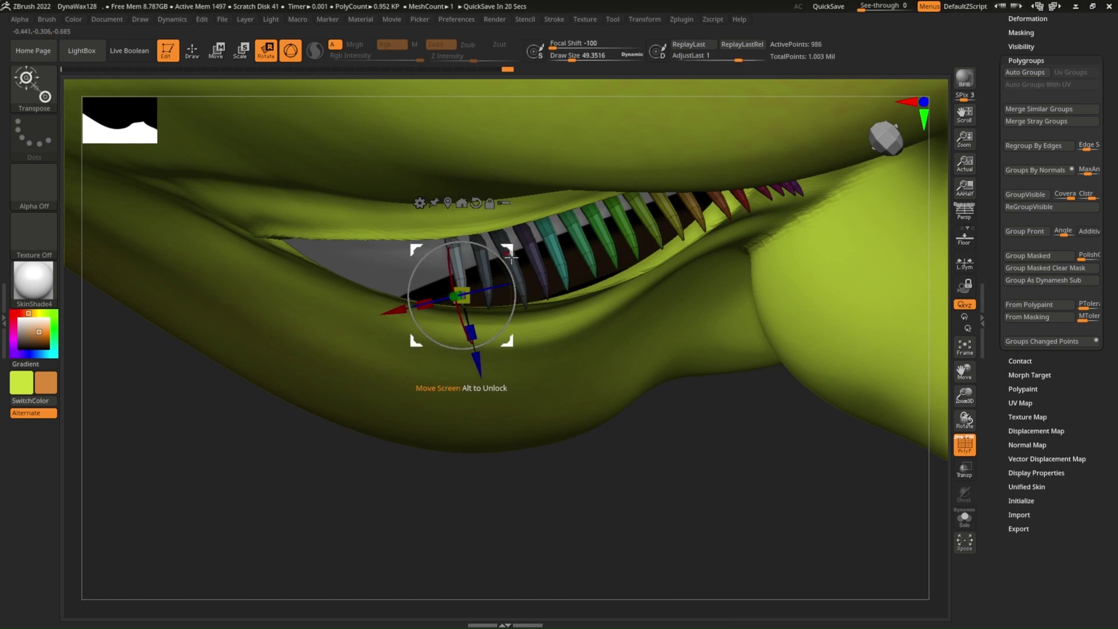
{"action": "left_click_drag", "start_coordinate": [508, 247], "coordinate": [489, 251], "text": "ctrl"}
{"action": "right_click_drag", "start_coordinate": [489, 251], "coordinate": [447, 174]}
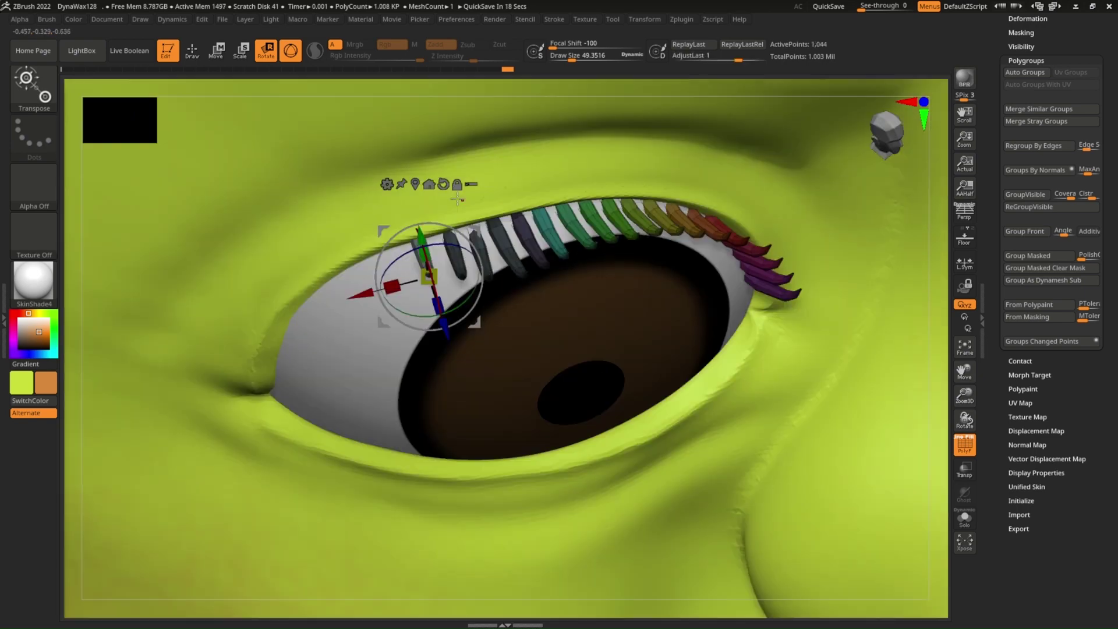
{"action": "left_click_drag", "start_coordinate": [447, 175], "coordinate": [428, 188]}
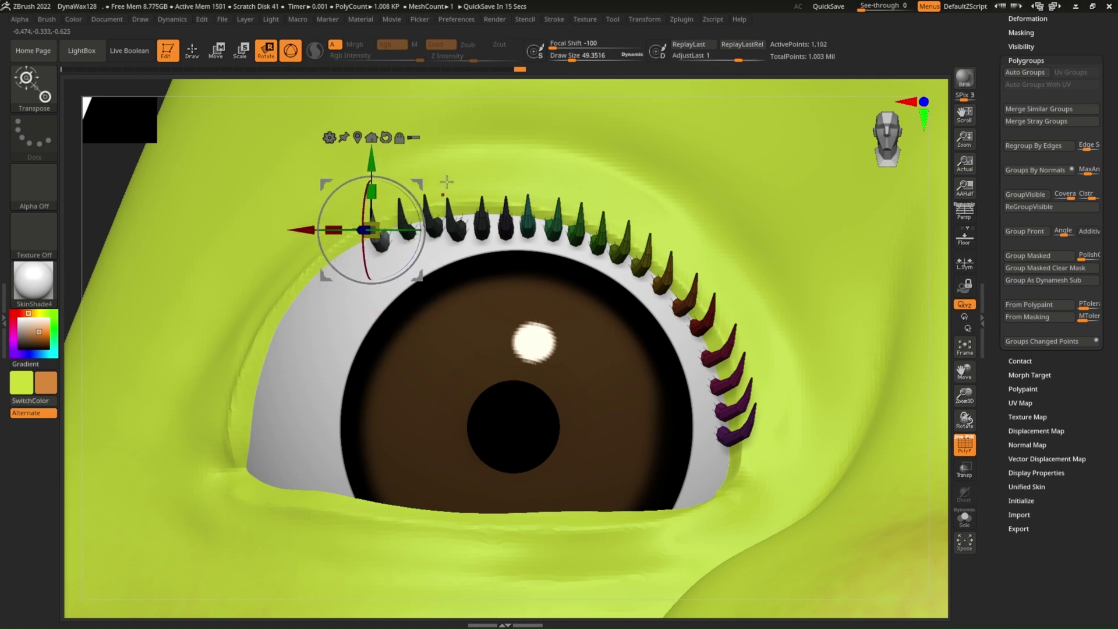
{"action": "mouse_move", "coordinate": [428, 187]}
{"action": "right_mouse_down"}
{"action": "mouse_move", "coordinate": [457, 254]}
{"action": "mouse_move", "coordinate": [459, 238]}
{"action": "right_mouse_up"}
{"action": "left_click_drag", "start_coordinate": [459, 239], "coordinate": [434, 239], "text": "ctrl"}
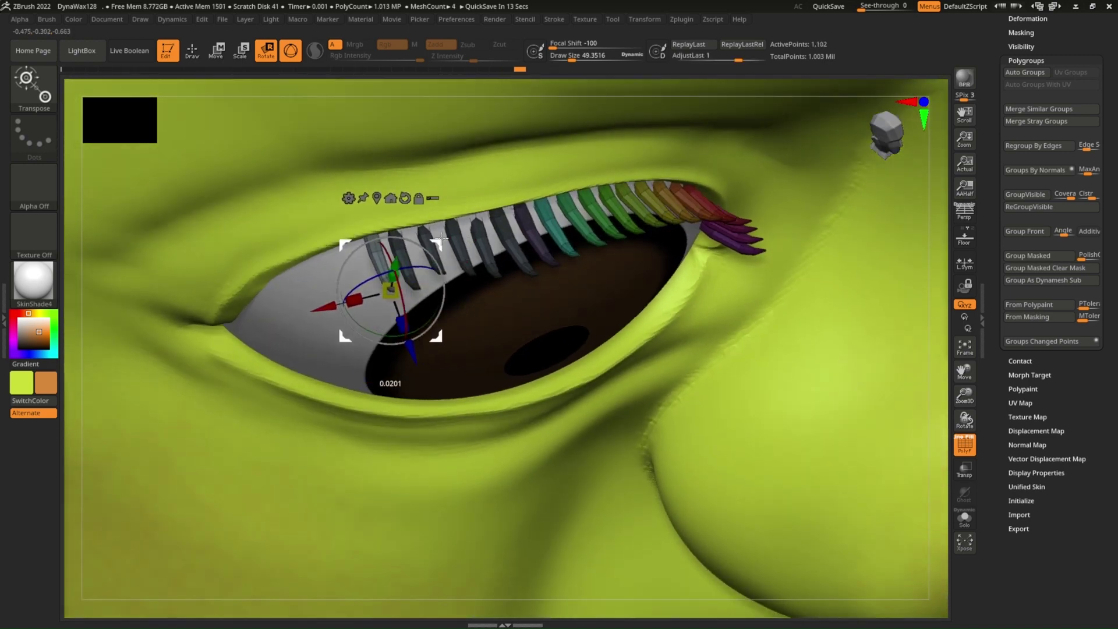
{"action": "right_click_drag", "start_coordinate": [434, 239], "coordinate": [409, 194], "text": "shift"}
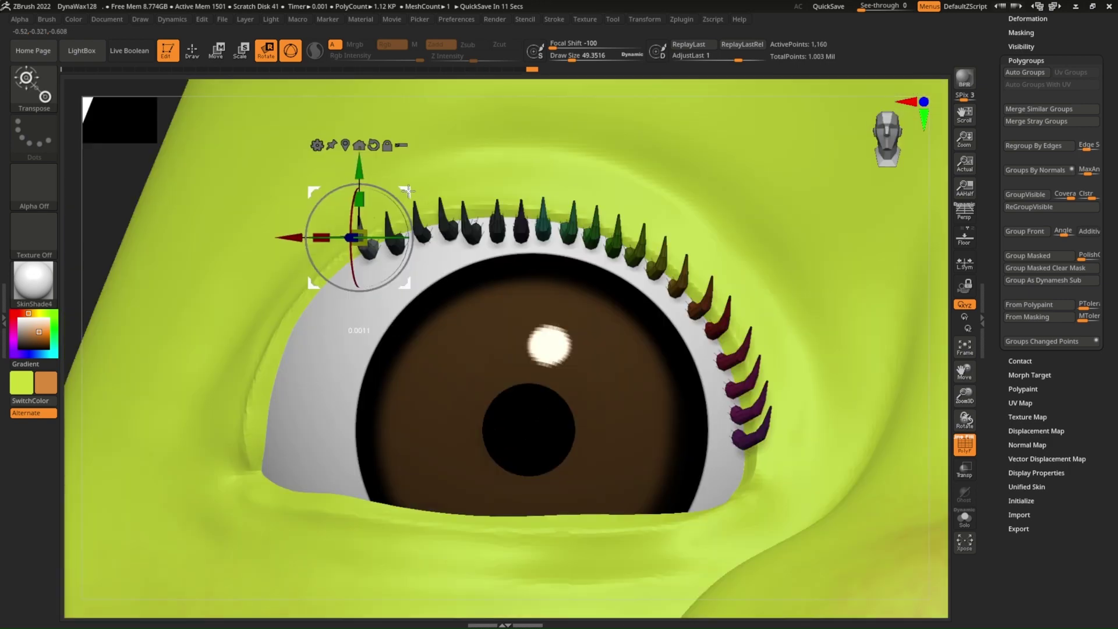
{"action": "mouse_move", "coordinate": [409, 193]}
{"action": "left_mouse_down", "text": "ctrl"}
{"action": "mouse_move", "coordinate": [349, 267]}
{"action": "mouse_move", "coordinate": [325, 273]}
{"action": "left_mouse_up", "text": "ctrl"}
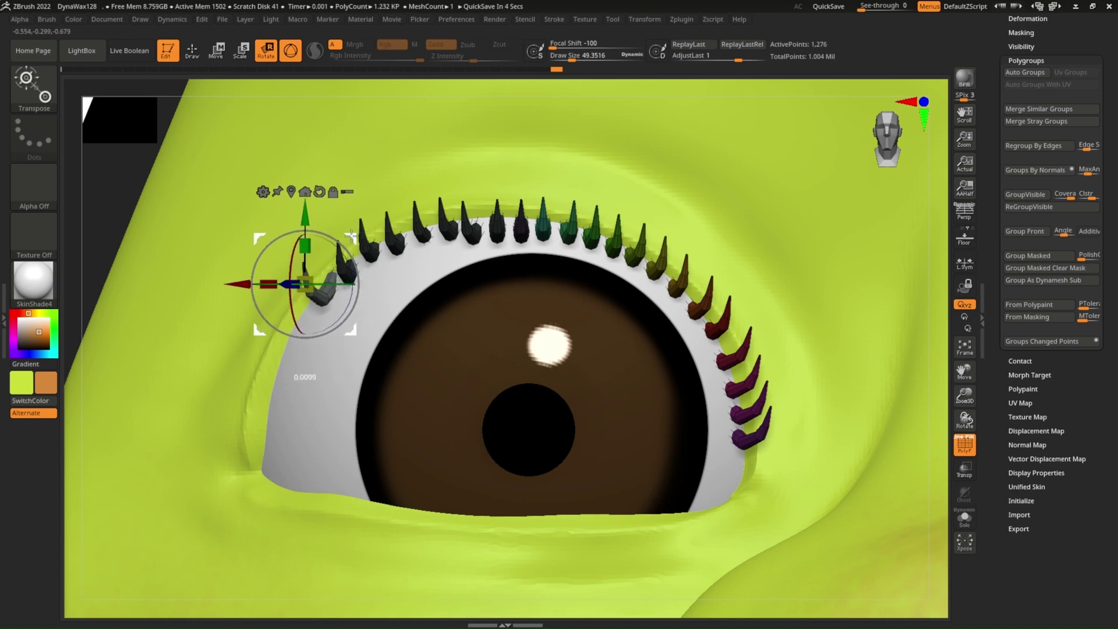
Step: Place and tilt further lash copies lower around the eye corner, adjusting their depth against the lid
{"action": "right_click_drag", "start_coordinate": [348, 236], "coordinate": [408, 374]}
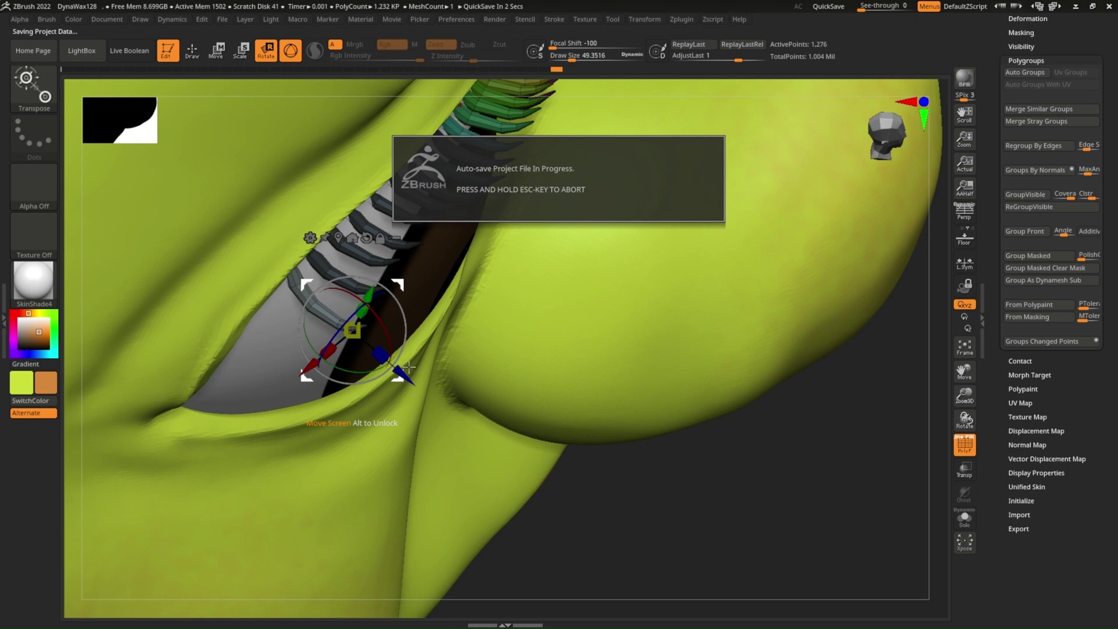
{"action": "left_click_drag", "start_coordinate": [407, 365], "coordinate": [389, 365]}
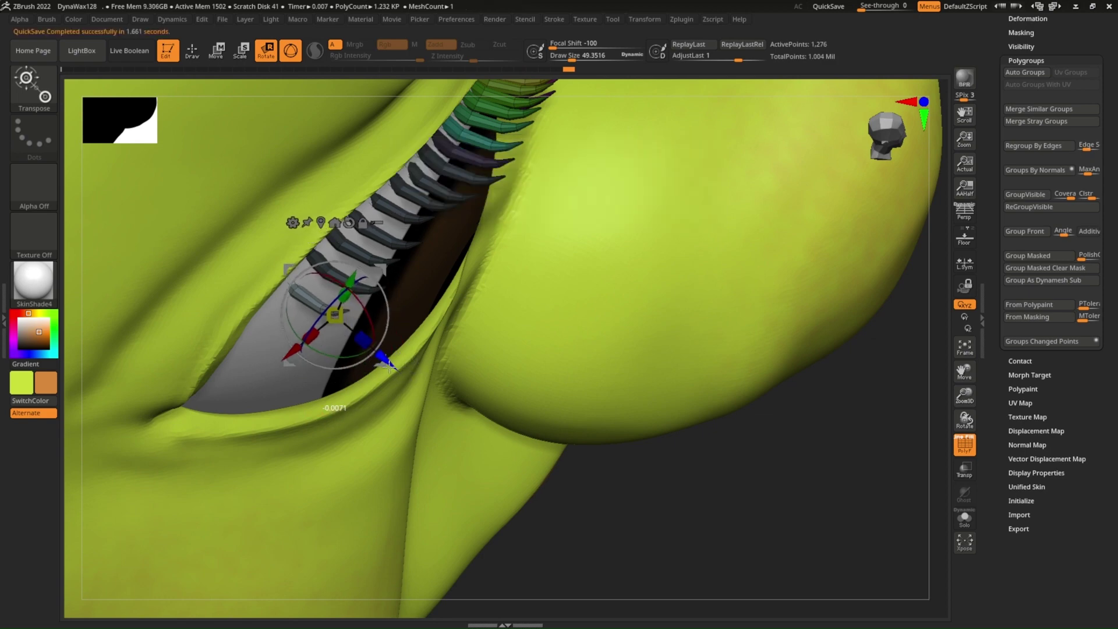
{"action": "right_click_drag", "start_coordinate": [389, 366], "coordinate": [333, 282]}
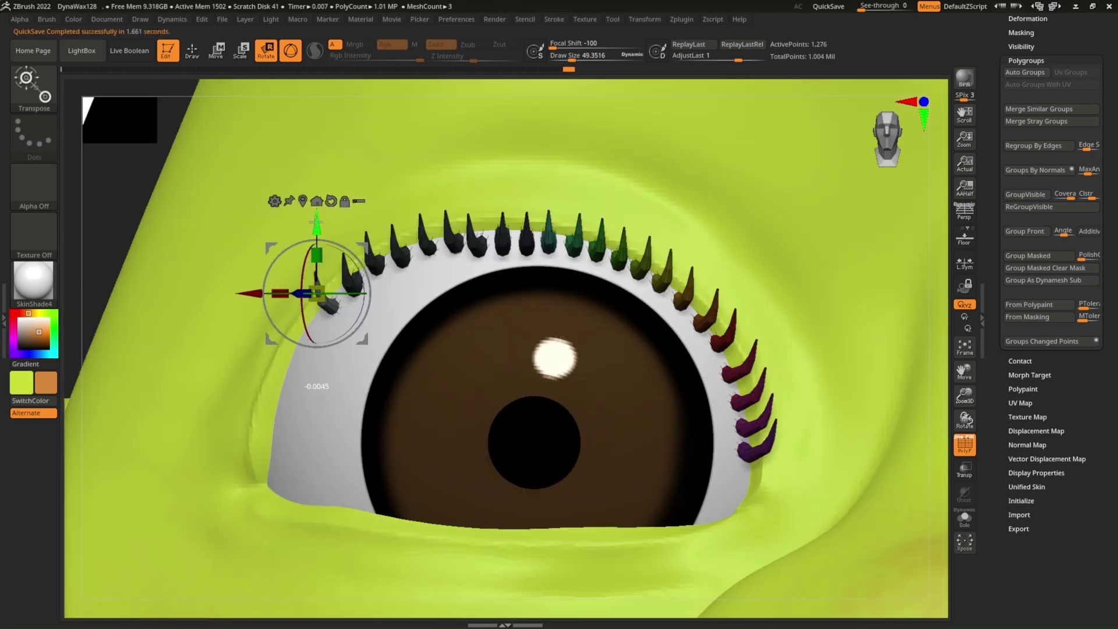
{"action": "left_click_drag", "start_coordinate": [317, 228], "coordinate": [338, 273]}
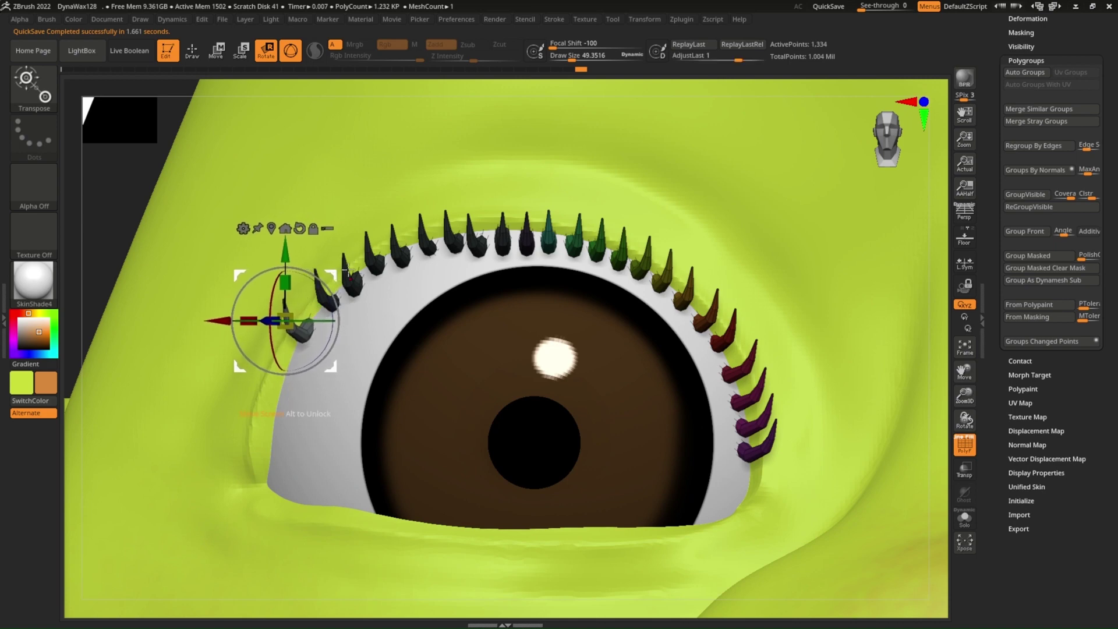
{"action": "right_click_drag", "start_coordinate": [336, 274], "coordinate": [483, 235], "text": "alt"}
{"action": "left_click_drag", "start_coordinate": [438, 226], "coordinate": [417, 271]}
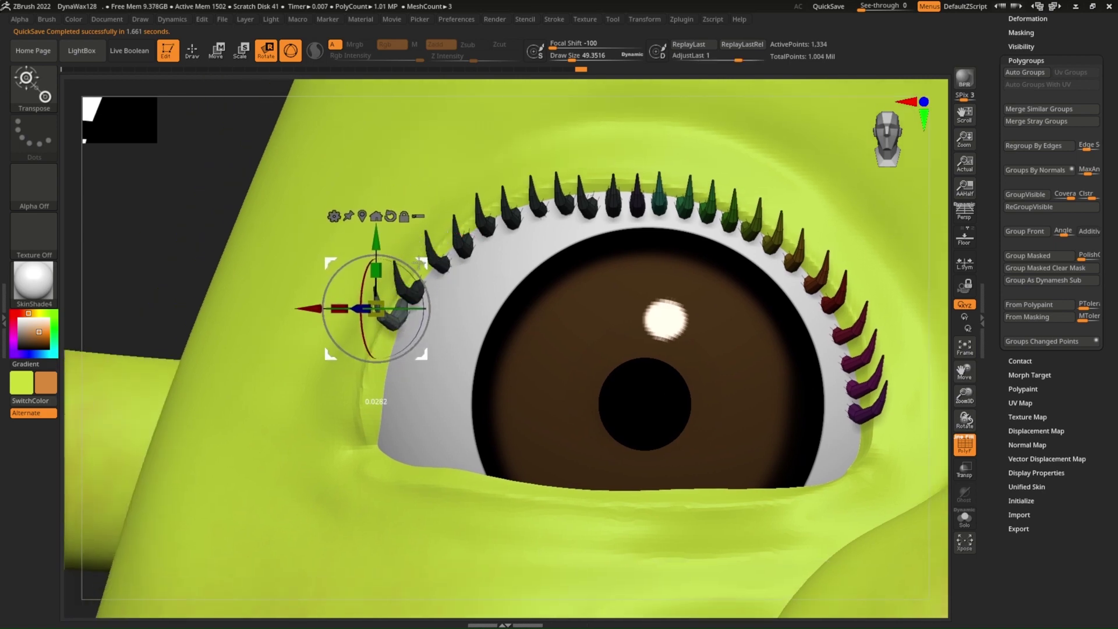
{"action": "right_click_drag", "start_coordinate": [417, 271], "coordinate": [470, 292], "text": "alt"}
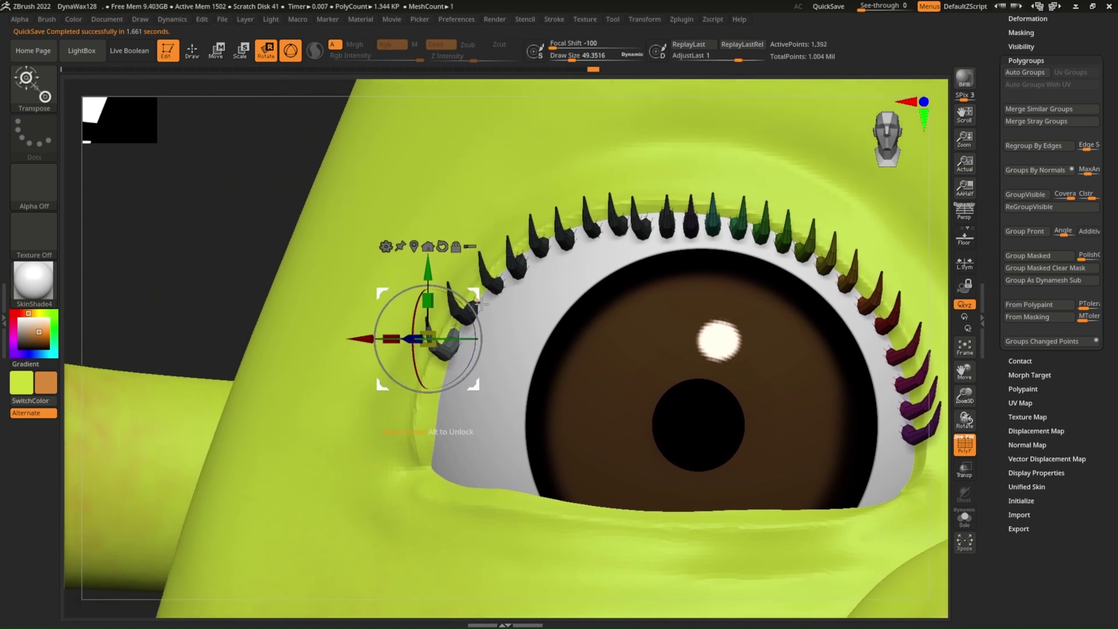
{"action": "mouse_move", "coordinate": [456, 338]}
{"action": "left_mouse_down"}
{"action": "mouse_move", "coordinate": [445, 341]}
{"action": "mouse_move", "coordinate": [467, 291]}
{"action": "mouse_move", "coordinate": [444, 361]}
{"action": "left_mouse_up"}
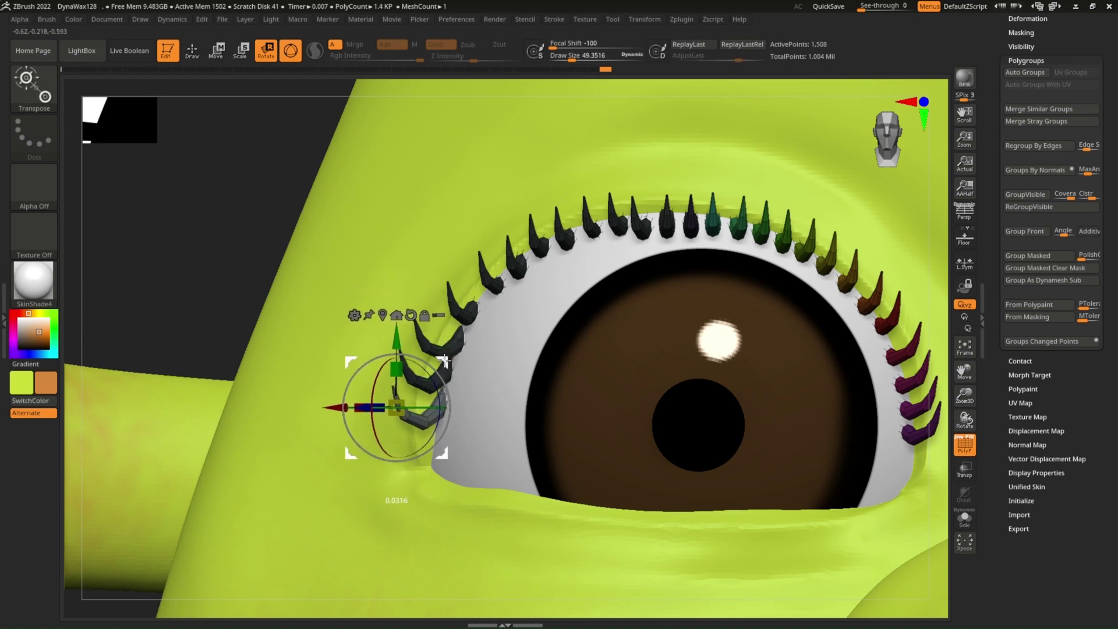
{"action": "left_click_drag", "start_coordinate": [444, 361], "coordinate": [441, 384], "text": "ctrl"}
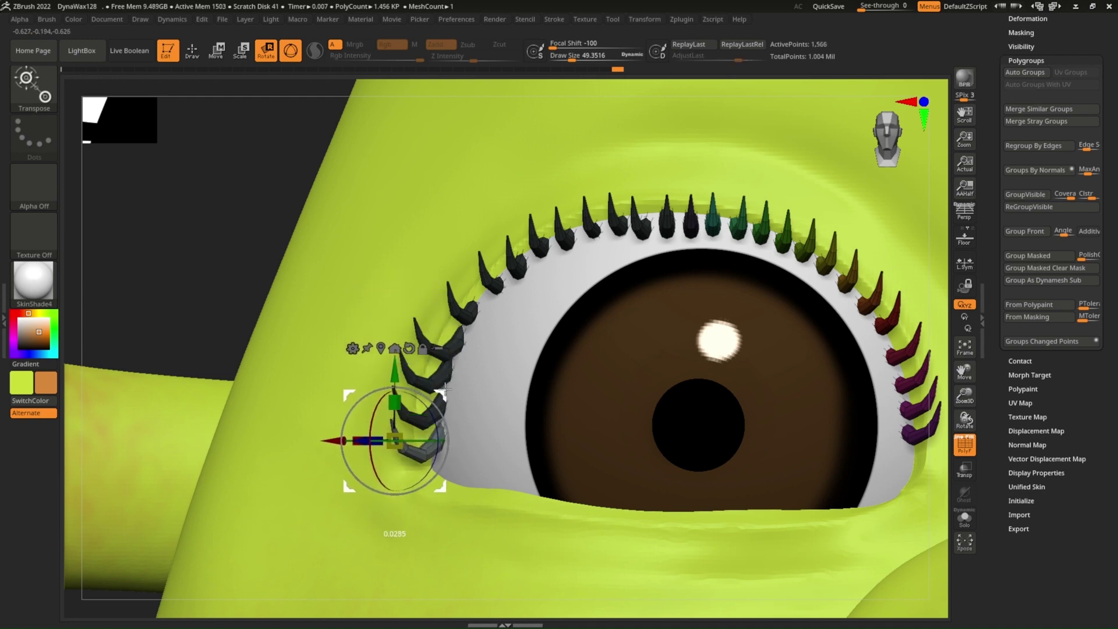
Step: Enable Dynamic Subdiv to preview smooth lashes, then select a single lash for adjustment
{"action": "key", "text": "d"}
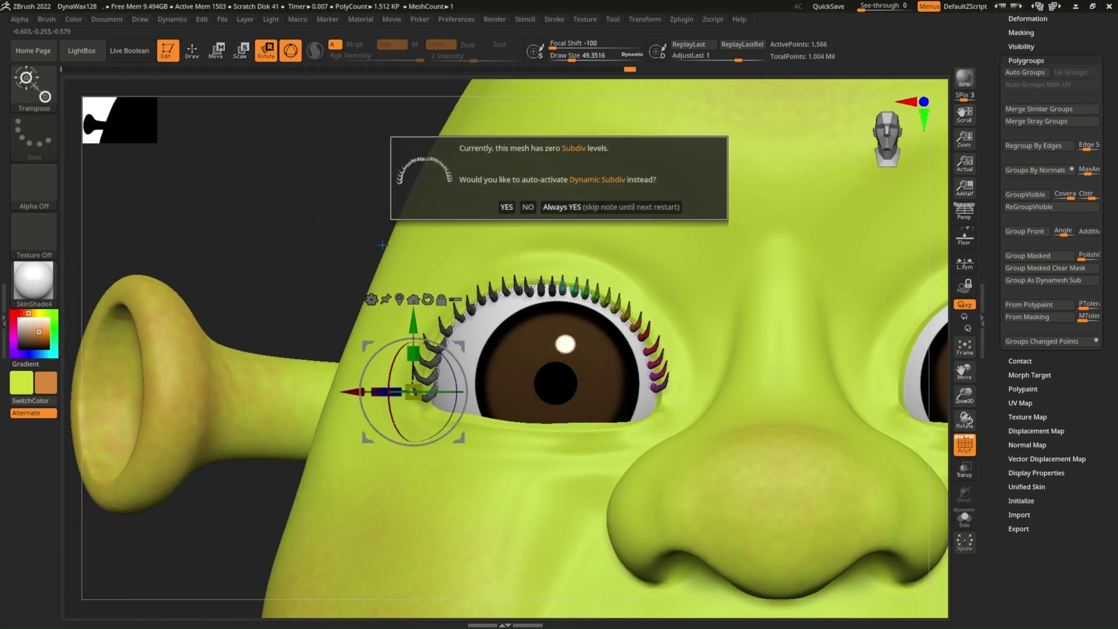
{"action": "left_click", "coordinate": [506, 208]}
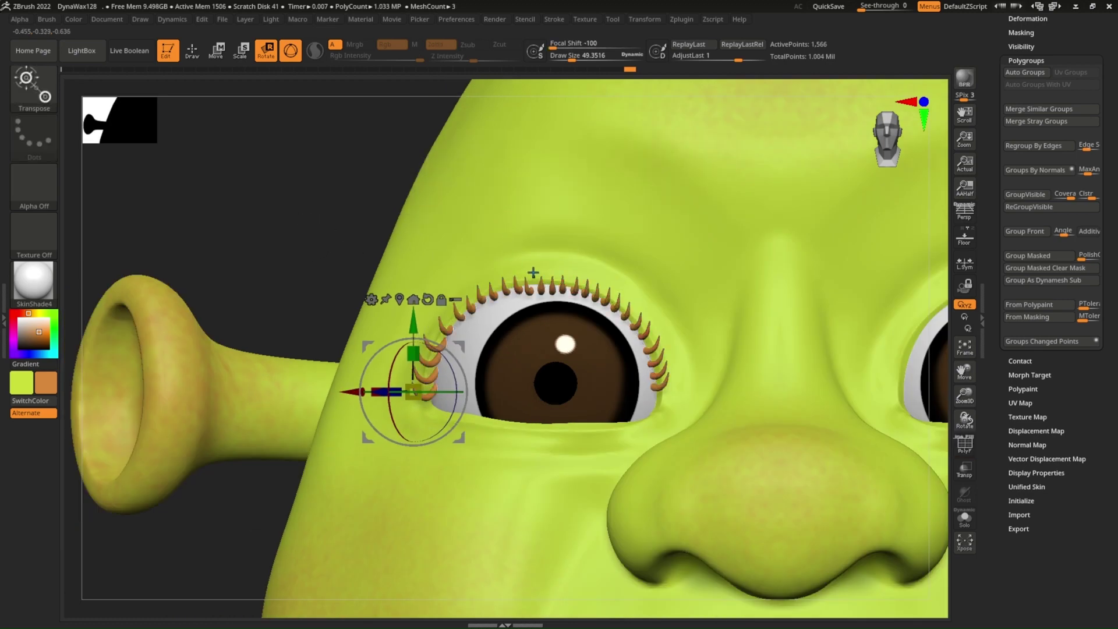
{"action": "scroll", "coordinate": [671, 203], "scroll_direction": "down", "scroll_amount": 5}
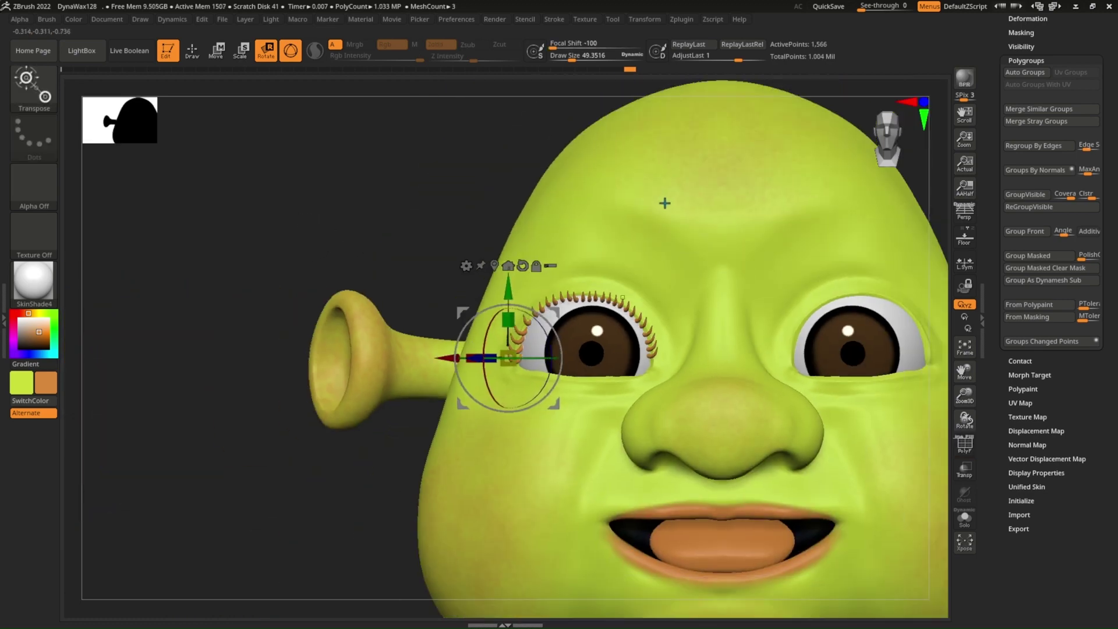
{"action": "scroll", "coordinate": [558, 204], "scroll_direction": "up", "scroll_amount": 2}
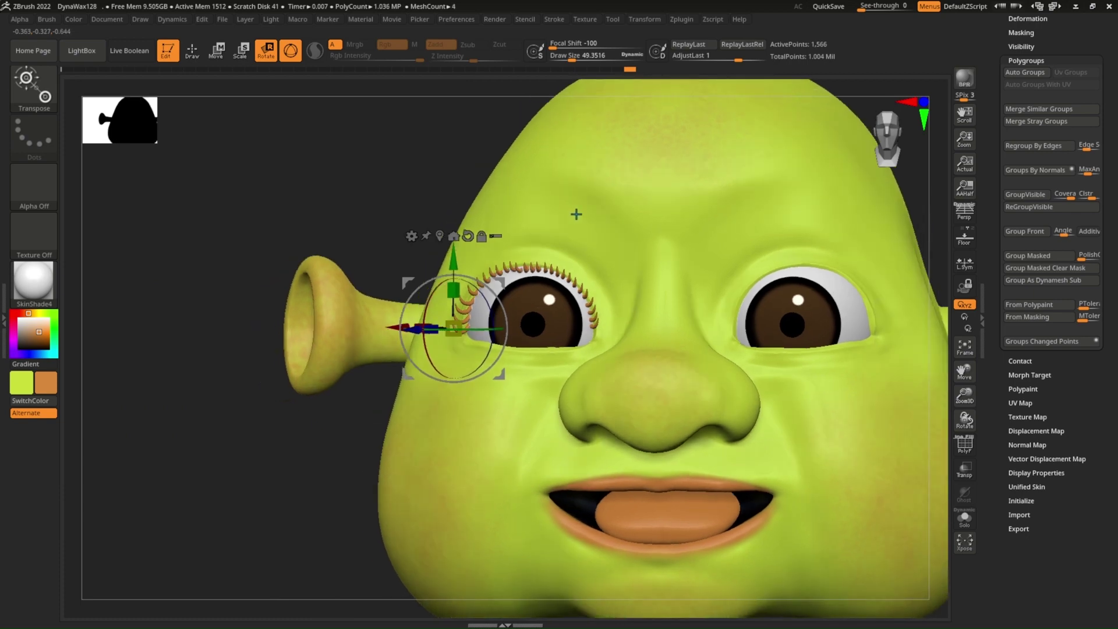
{"action": "scroll", "coordinate": [544, 286], "scroll_direction": "up", "scroll_amount": 5}
{"action": "left_click", "coordinate": [544, 287]}
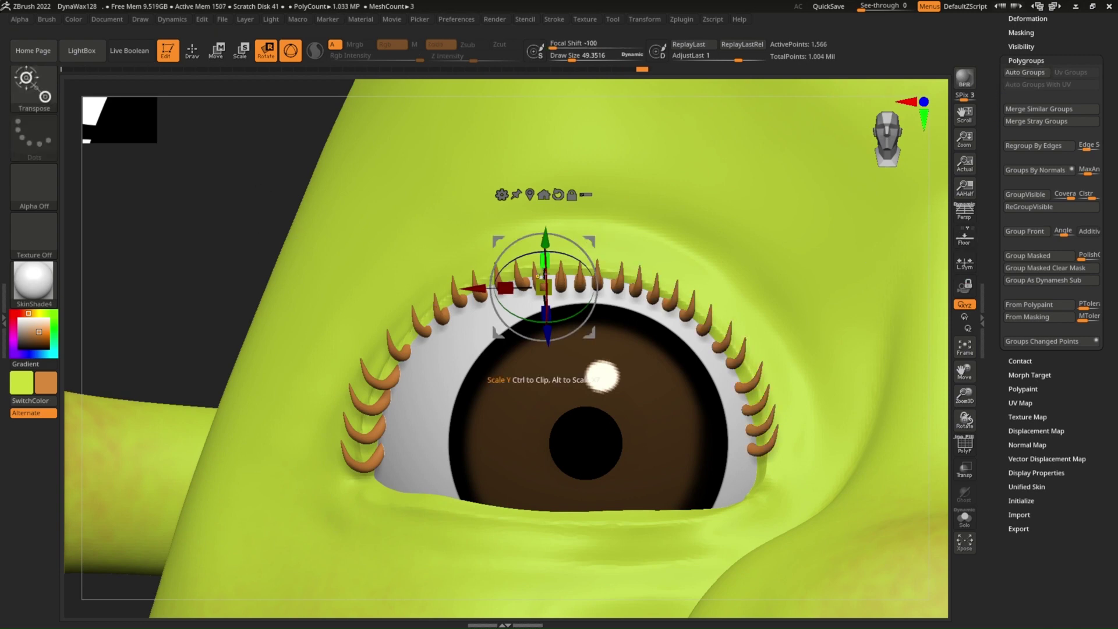
{"action": "scroll", "coordinate": [577, 361], "scroll_direction": "up", "scroll_amount": 3}
{"action": "scroll", "coordinate": [577, 361], "scroll_direction": "up", "scroll_amount": 1}
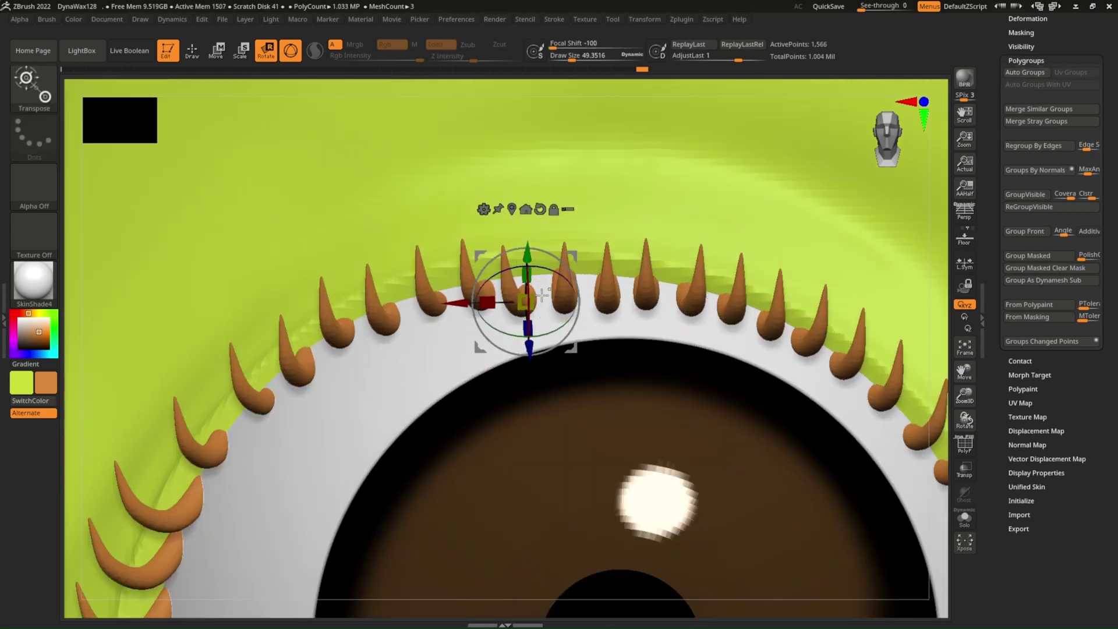
{"action": "left_click", "coordinate": [375, 314]}
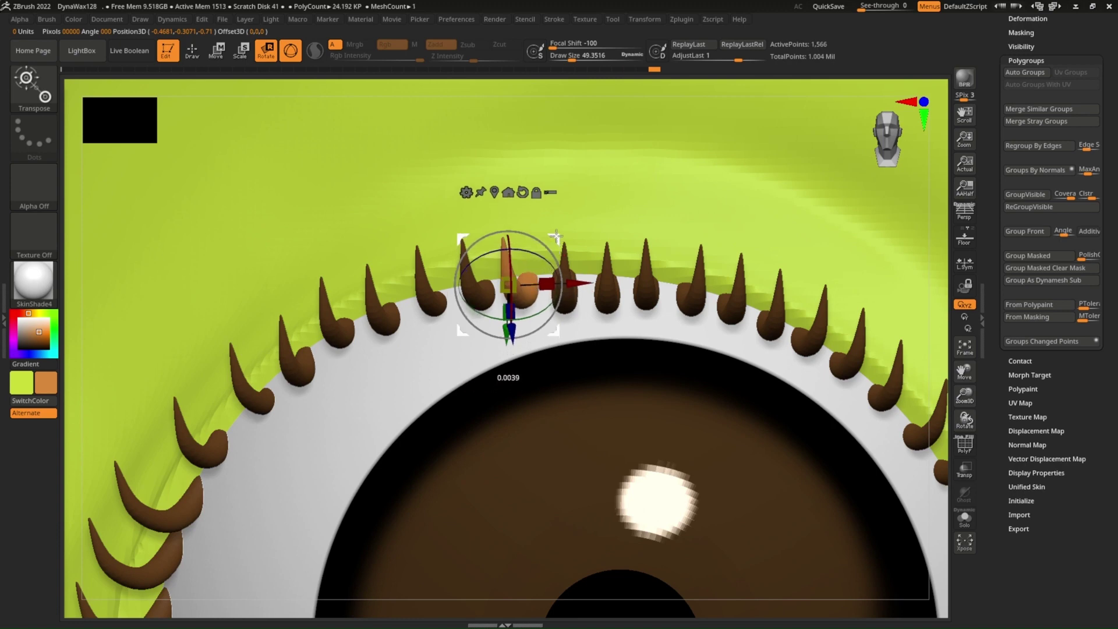
Step: Undo the lash edits, then zoom out and orbit the head to both side profiles
{"action": "key", "text": "ctrl+z"}
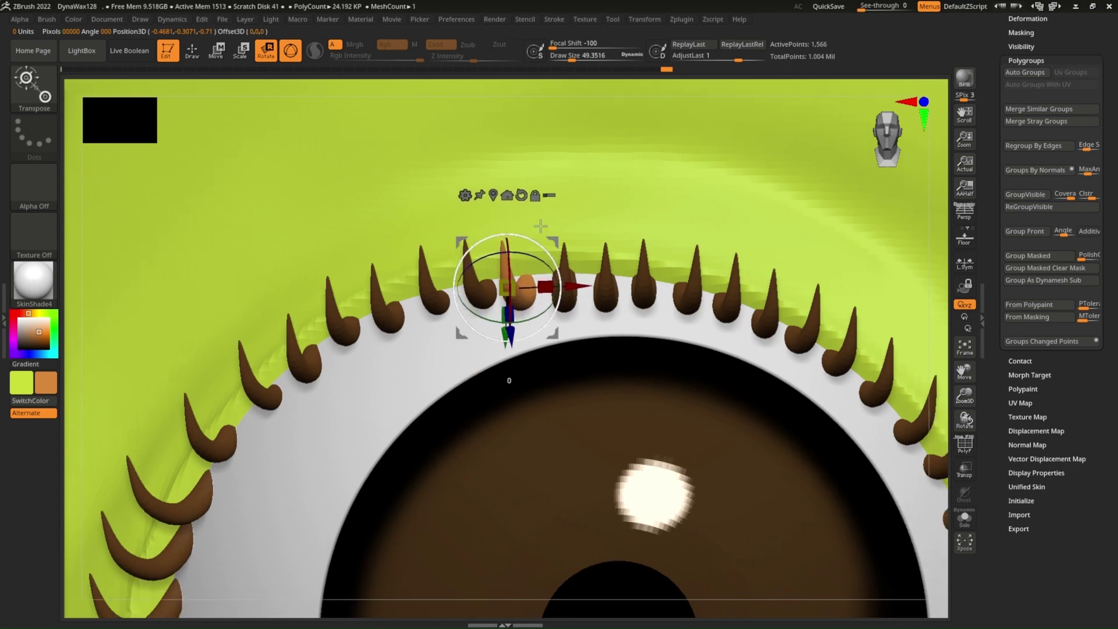
{"action": "scroll", "coordinate": [540, 226], "scroll_direction": "down", "scroll_amount": 3}
{"action": "key", "text": "ctrl+z"}
{"action": "scroll", "coordinate": [411, 200], "scroll_direction": "down", "scroll_amount": 3}
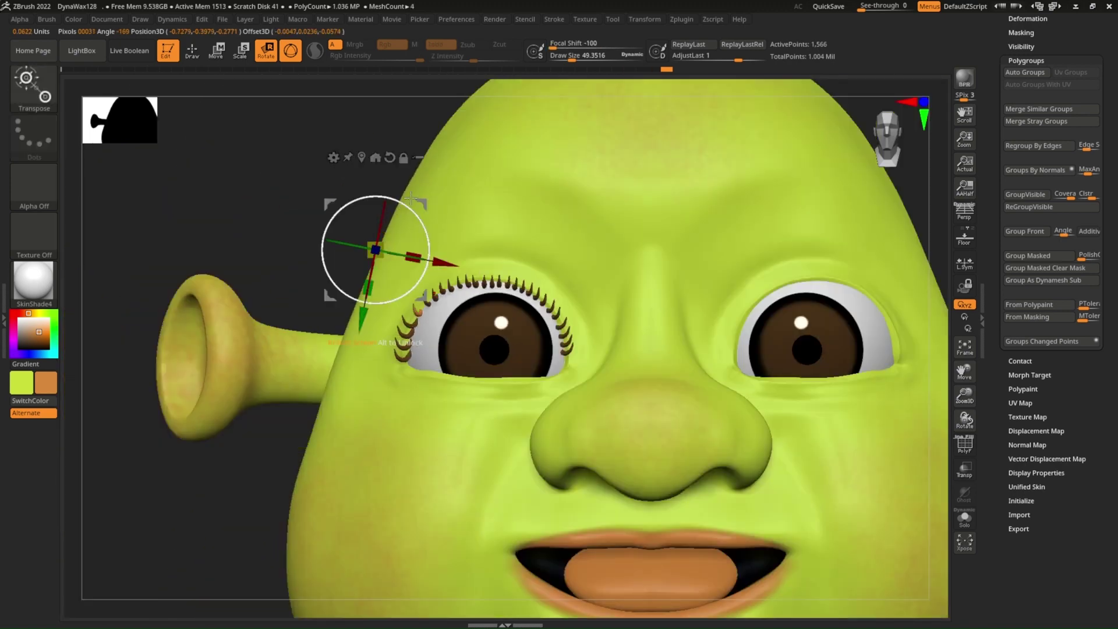
{"action": "scroll", "coordinate": [601, 195], "scroll_direction": "down", "scroll_amount": 2}
{"action": "scroll", "coordinate": [524, 210], "scroll_direction": "down", "scroll_amount": 2}
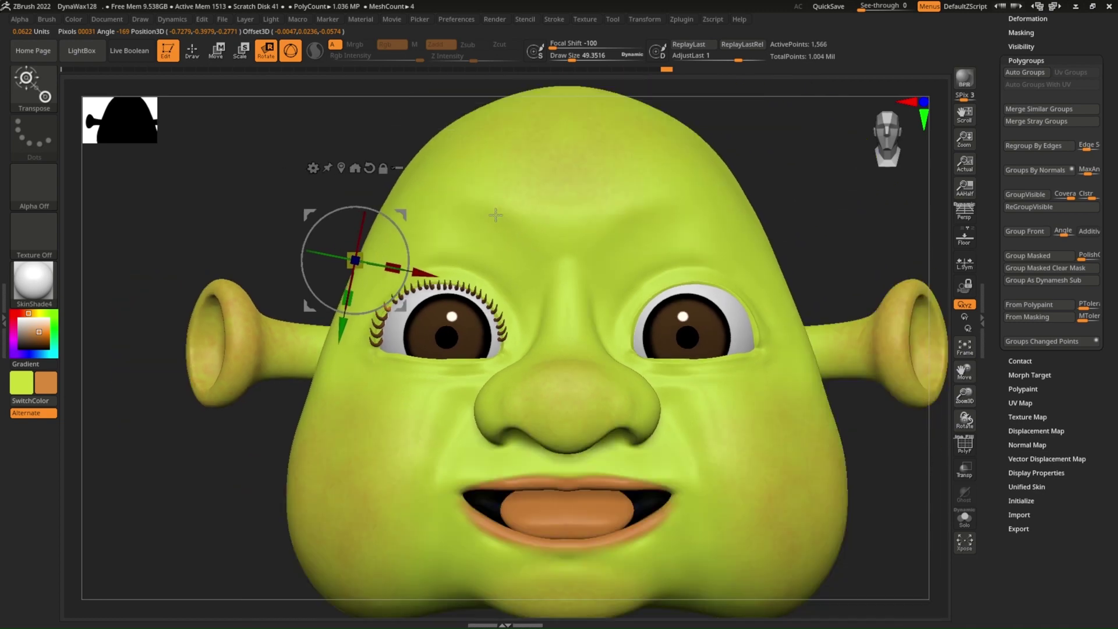
{"action": "scroll", "coordinate": [523, 209], "scroll_direction": "down", "scroll_amount": 1}
{"action": "mouse_move", "coordinate": [543, 197]}
{"action": "right_mouse_down"}
{"action": "mouse_move", "coordinate": [546, 217]}
{"action": "mouse_move", "coordinate": [632, 213]}
{"action": "right_mouse_up"}
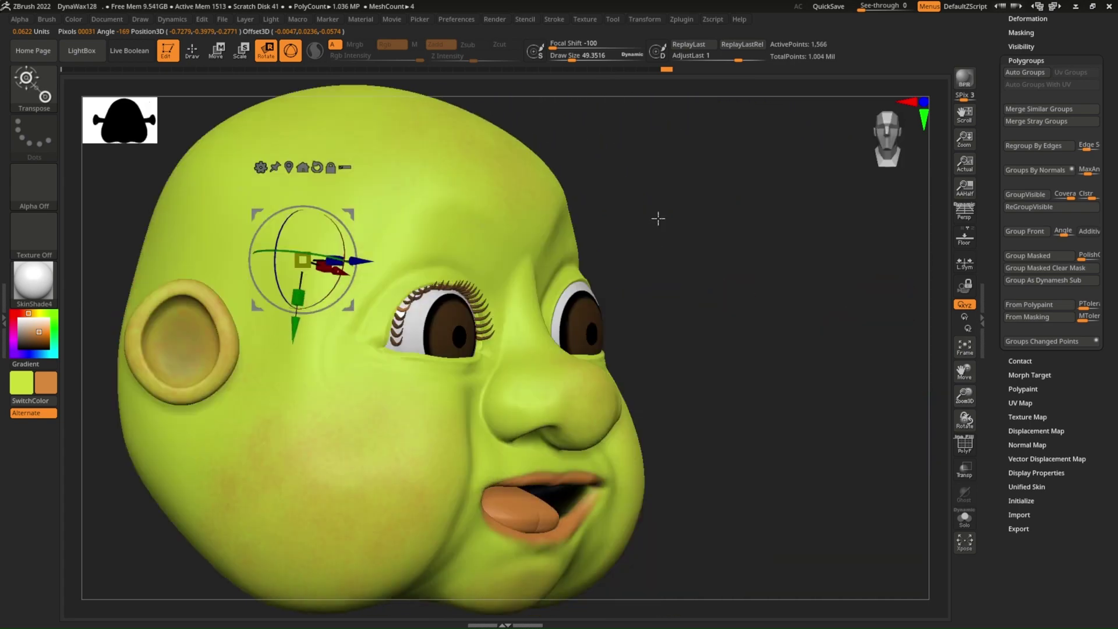
{"action": "mouse_move", "coordinate": [643, 213]}
{"action": "right_mouse_down"}
{"action": "mouse_move", "coordinate": [610, 219]}
{"action": "mouse_move", "coordinate": [609, 270]}
{"action": "right_mouse_up"}
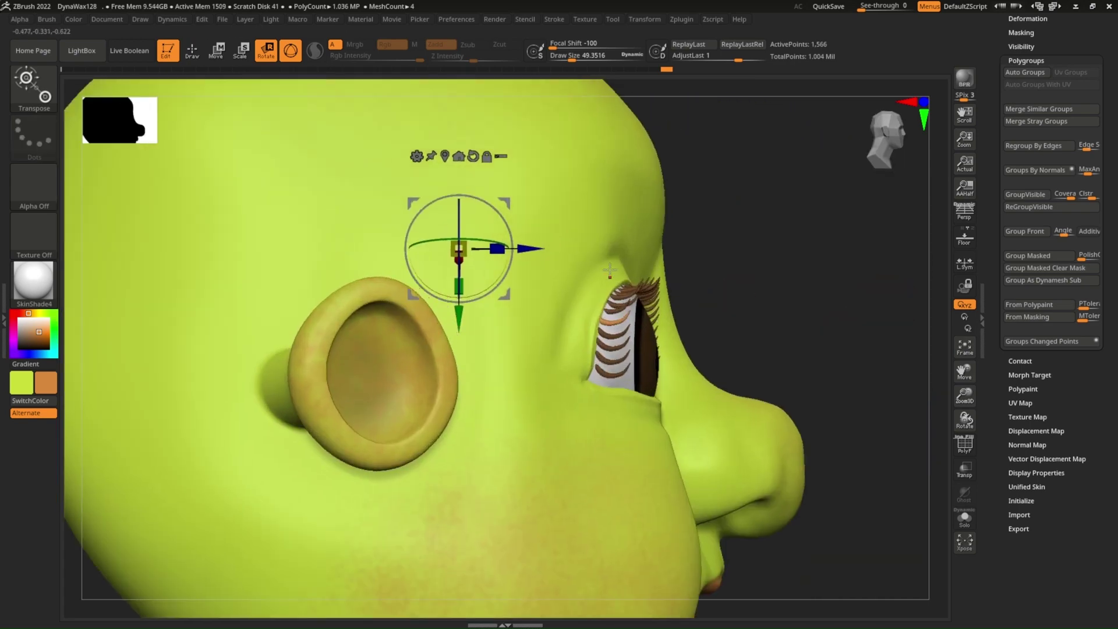
{"action": "right_click_drag", "start_coordinate": [665, 297], "coordinate": [602, 232], "text": "alt"}
Step: Reshape the eyelid edge near the lashes with the Move Topological brush
{"action": "key", "text": "q"}
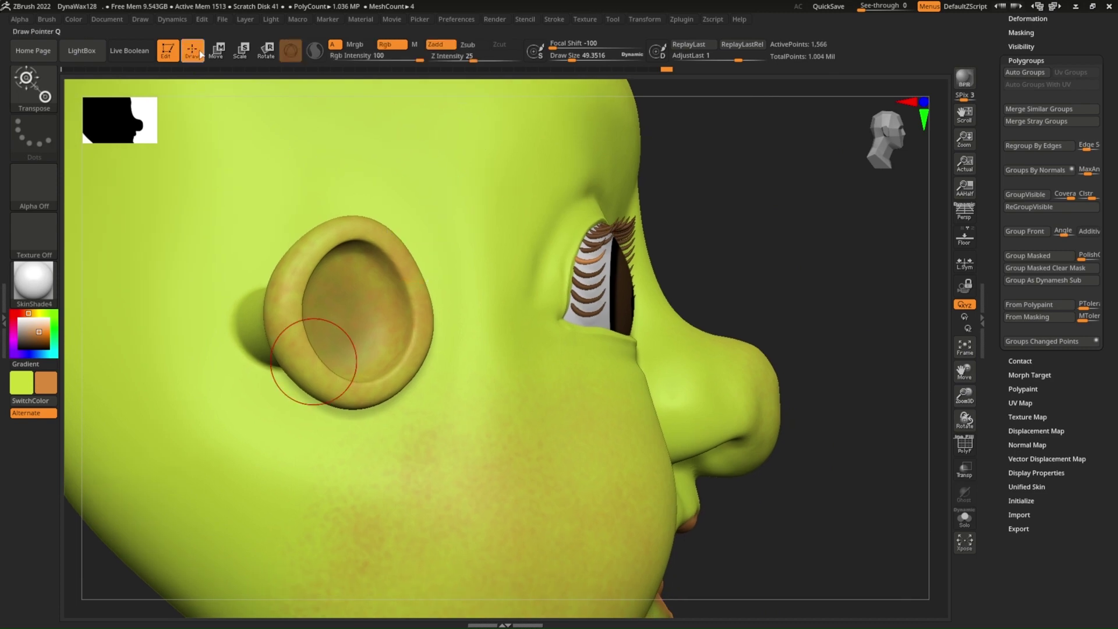
{"action": "key", "text": "b"}
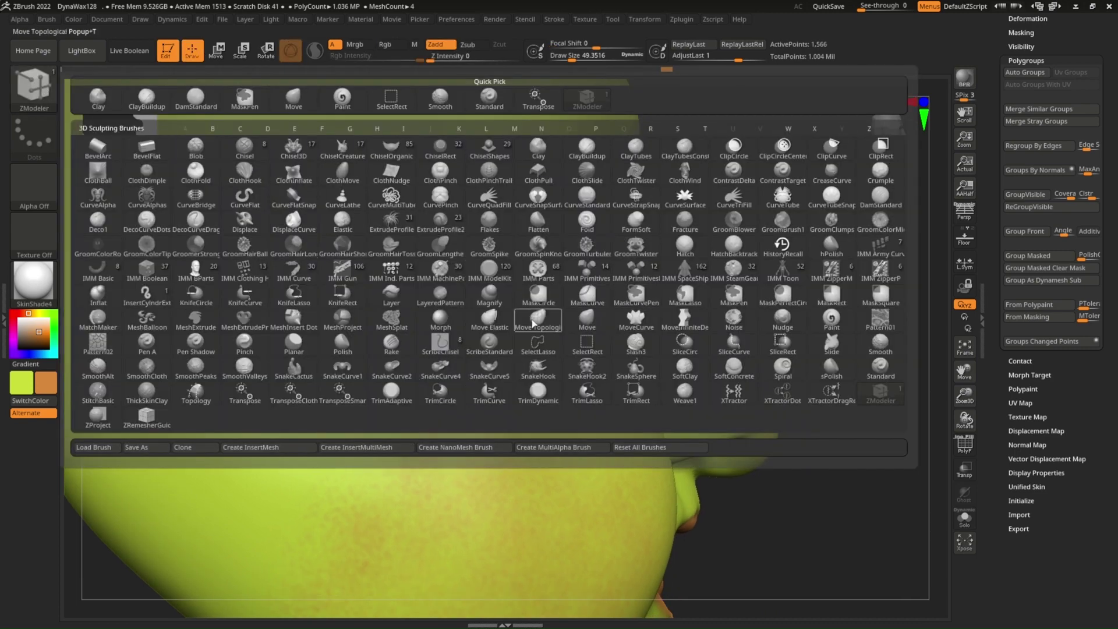
{"action": "left_click", "coordinate": [538, 320]}
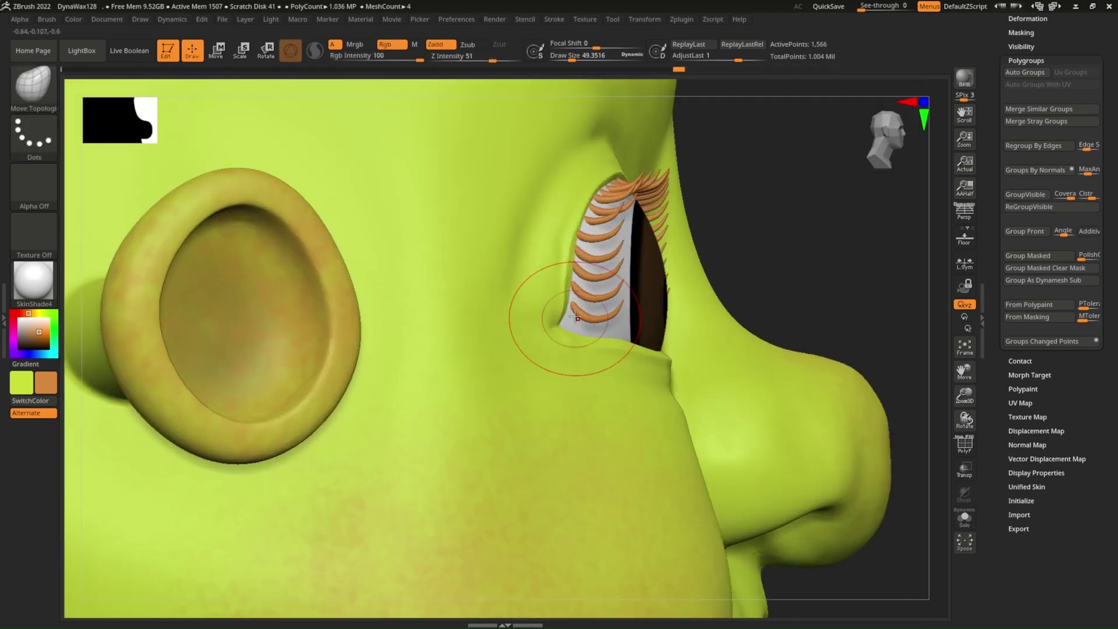
{"action": "left_click_drag", "start_coordinate": [575, 317], "coordinate": [565, 288]}
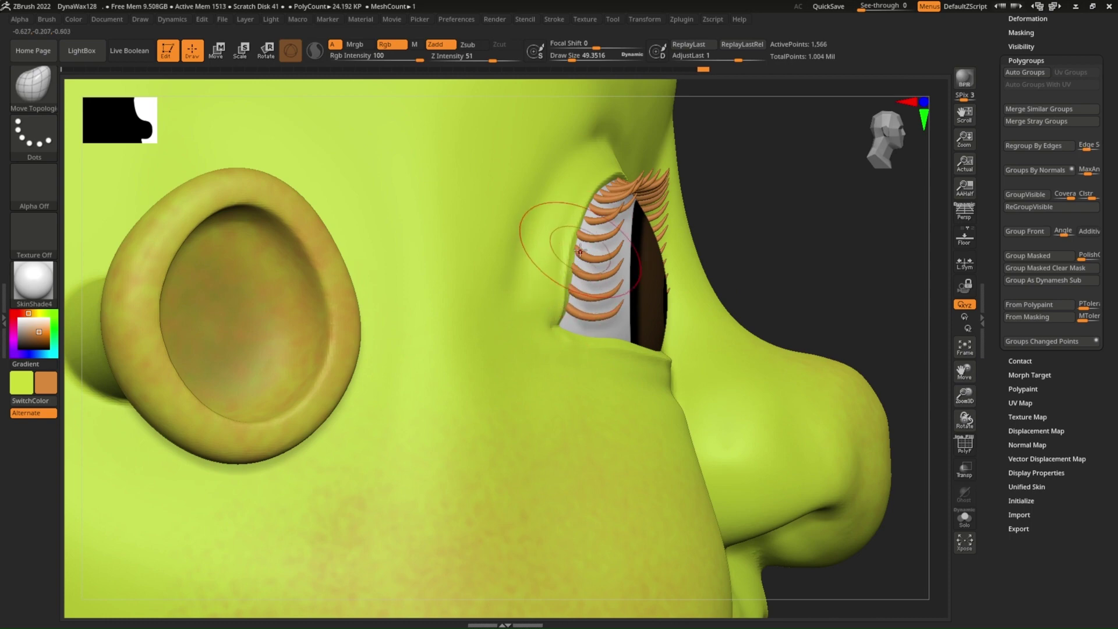
{"action": "right_click_drag", "start_coordinate": [581, 229], "coordinate": [584, 280]}
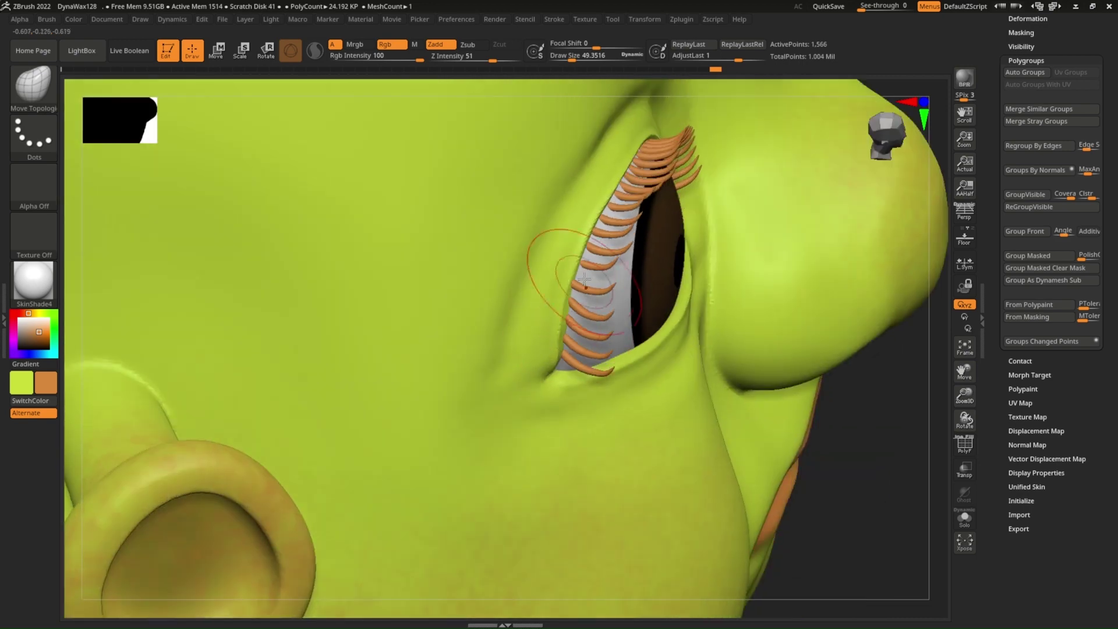
{"action": "left_click_drag", "start_coordinate": [575, 256], "coordinate": [576, 263]}
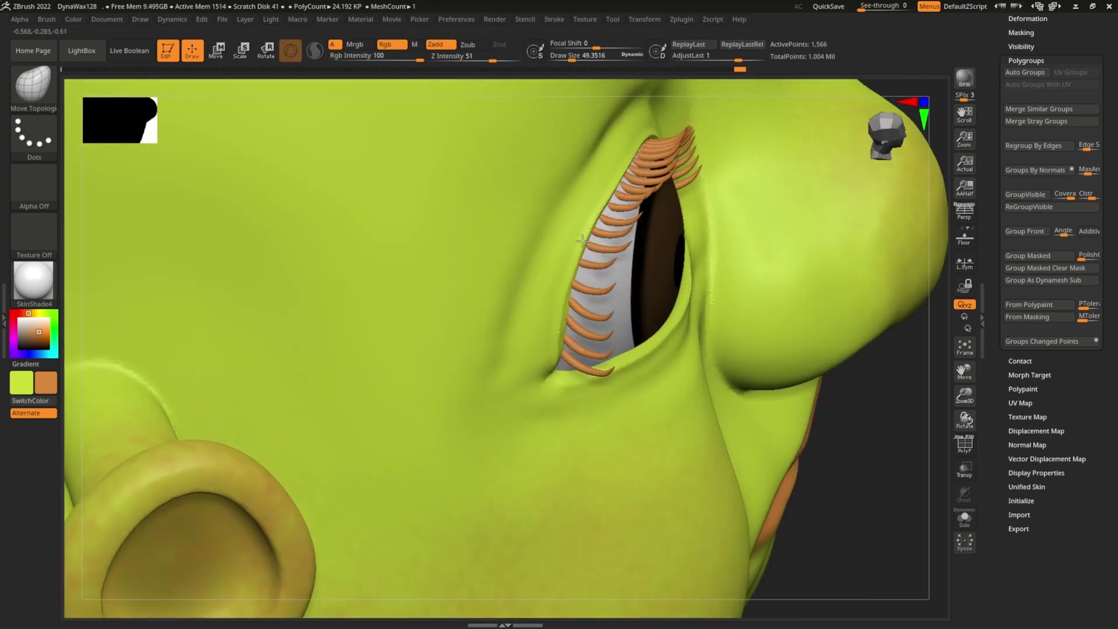
Step: Make the eyelash subtool active and orbit around the eye to review the lashes
{"action": "right_click_drag", "start_coordinate": [593, 265], "coordinate": [607, 215]}
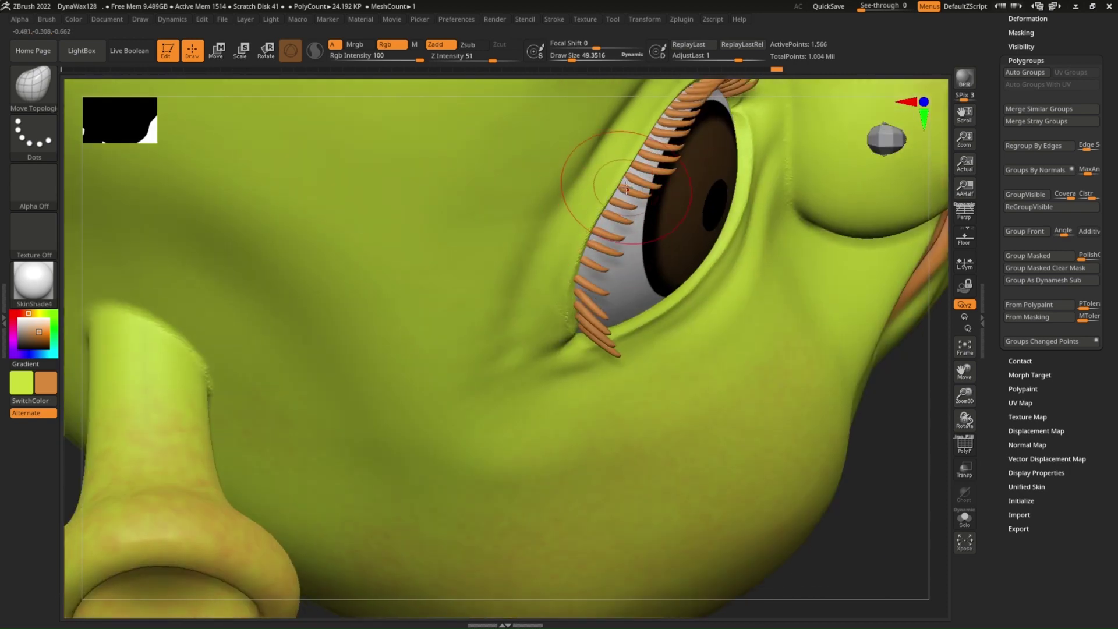
{"action": "right_click_drag", "start_coordinate": [633, 171], "coordinate": [601, 238]}
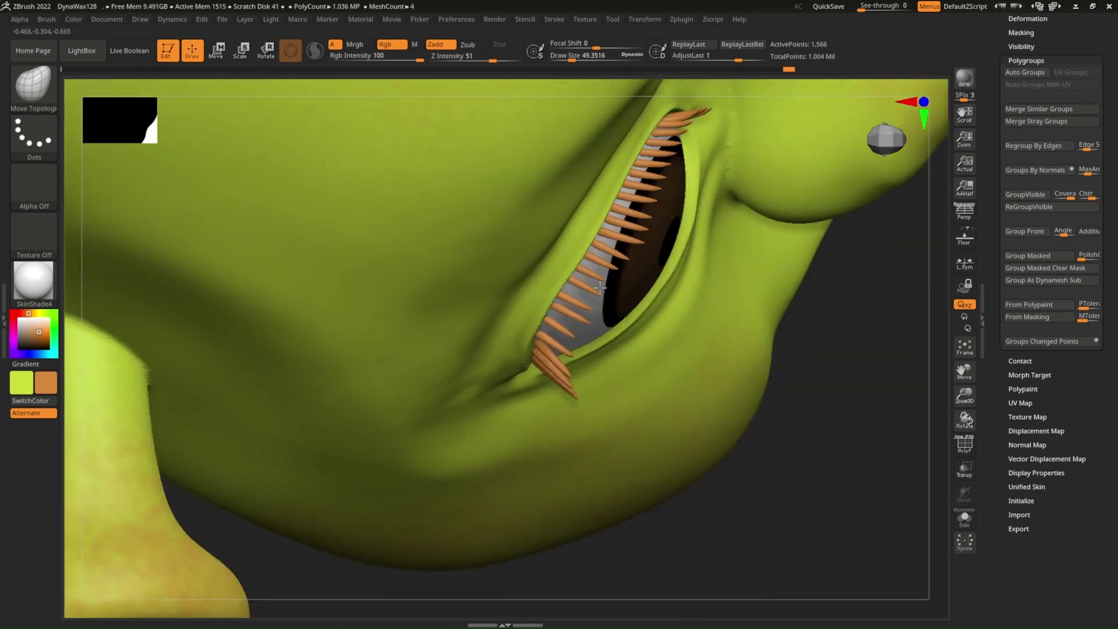
{"action": "left_click", "coordinate": [589, 234], "text": "alt"}
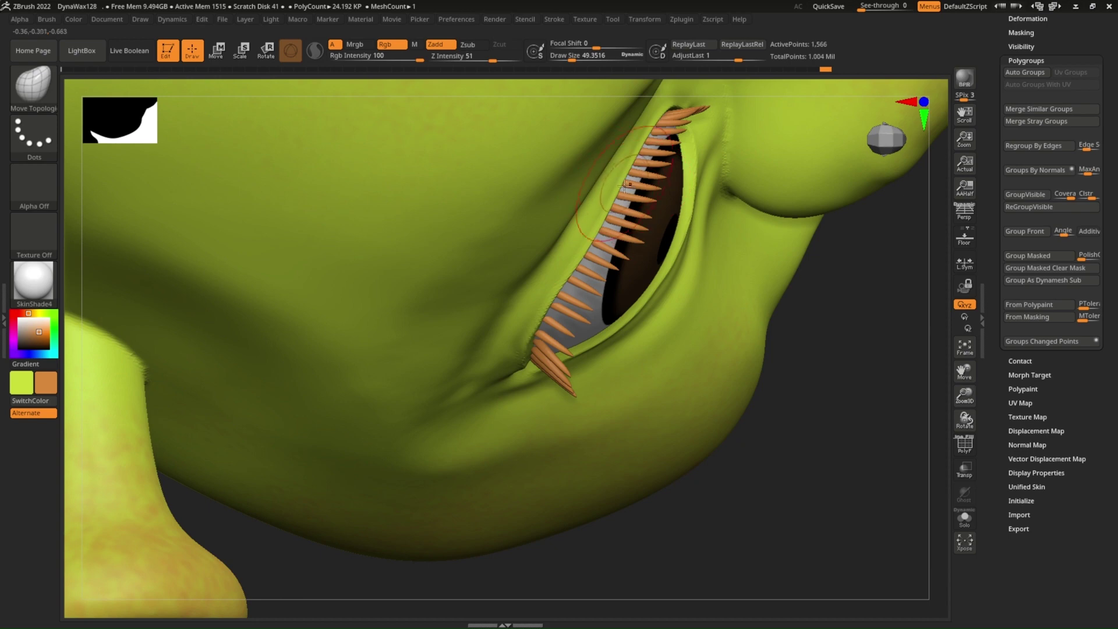
{"action": "right_click_drag", "start_coordinate": [626, 183], "coordinate": [594, 236]}
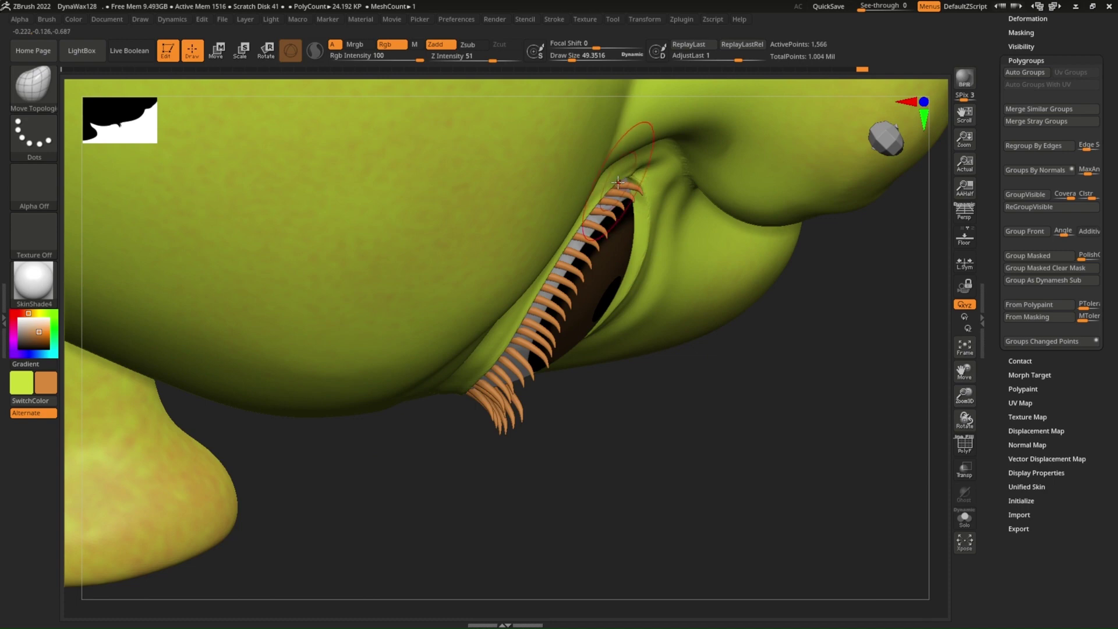
{"action": "right_click_drag", "start_coordinate": [618, 182], "coordinate": [654, 168]}
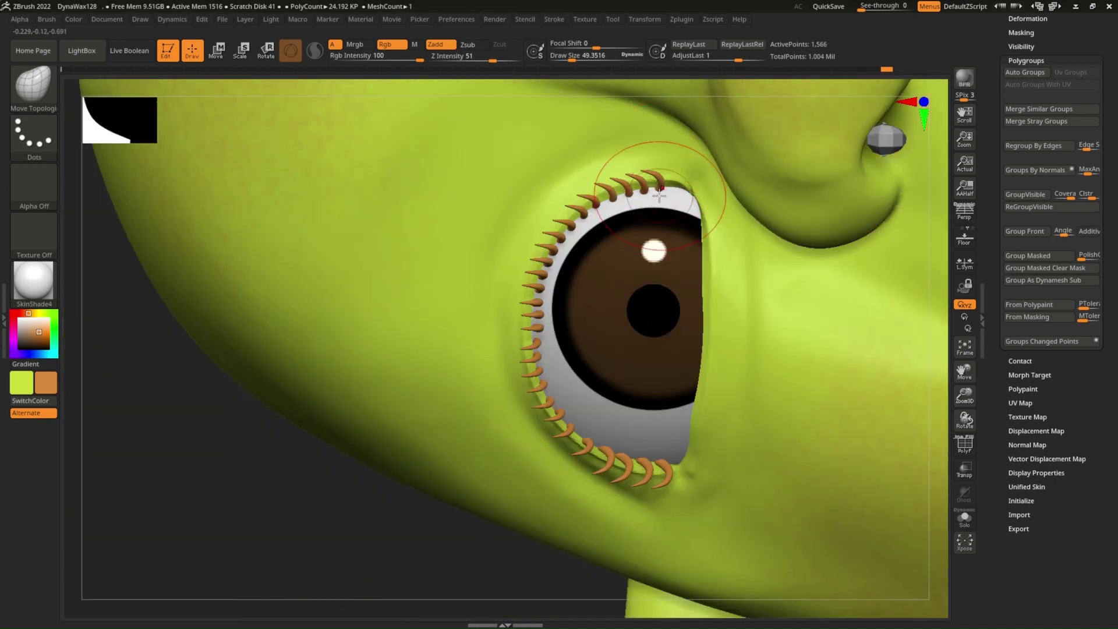
{"action": "mouse_move", "coordinate": [656, 167]}
{"action": "right_mouse_down"}
{"action": "mouse_move", "coordinate": [623, 173]}
{"action": "mouse_move", "coordinate": [541, 307]}
{"action": "mouse_move", "coordinate": [374, 270]}
{"action": "mouse_move", "coordinate": [457, 225]}
{"action": "mouse_move", "coordinate": [392, 325]}
{"action": "mouse_move", "coordinate": [570, 314]}
{"action": "mouse_move", "coordinate": [536, 270]}
{"action": "mouse_move", "coordinate": [649, 105]}
{"action": "mouse_move", "coordinate": [660, 279]}
{"action": "right_mouse_up"}
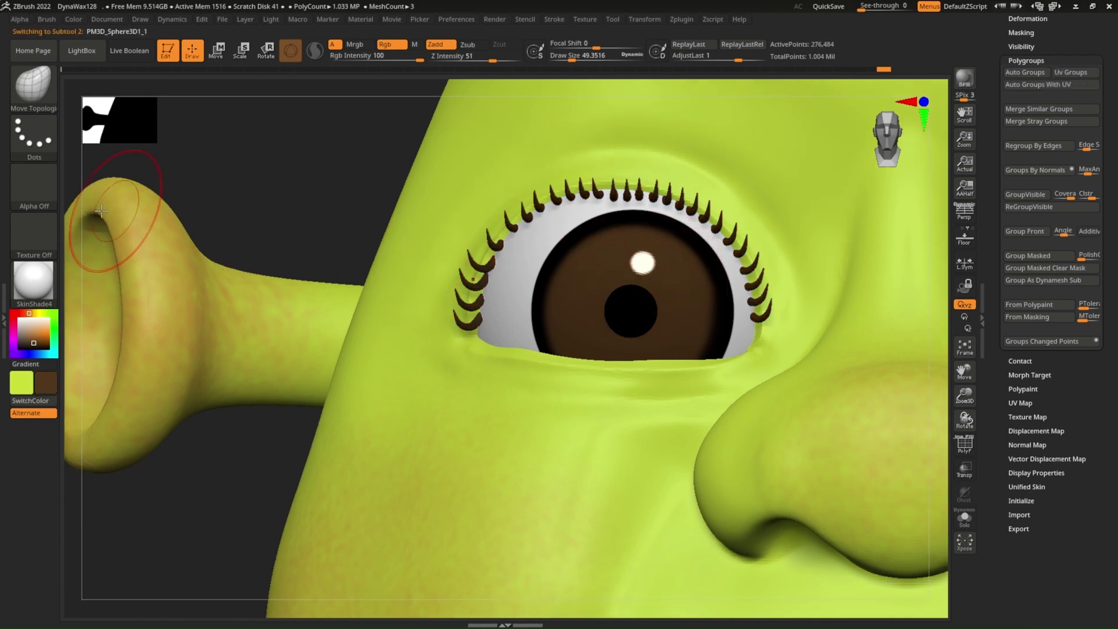
Step: Select the eyeball subtool, pick a lighter brown, and set the Paint brush's Rgb Intensity to 29
{"action": "left_click", "coordinate": [612, 283], "text": "alt"}
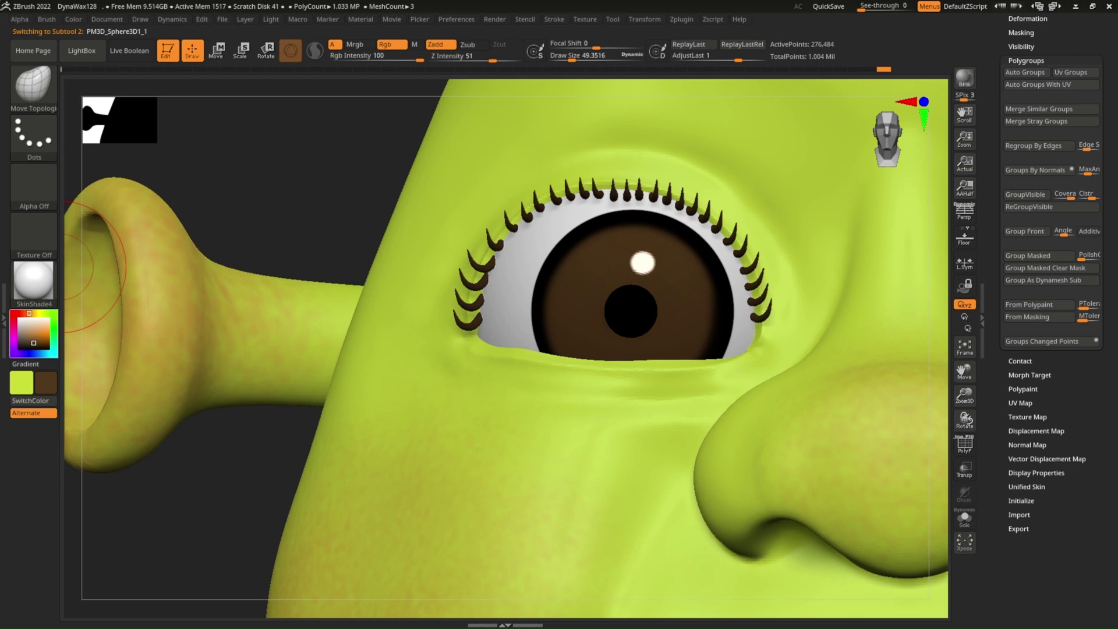
{"action": "left_click", "coordinate": [37, 337]}
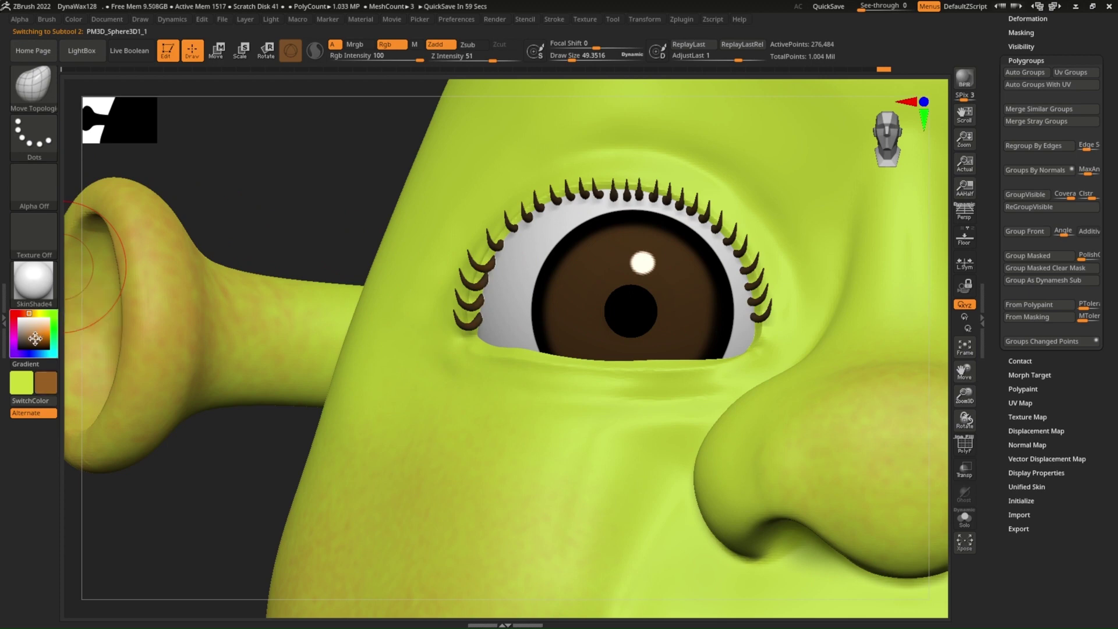
{"action": "left_click", "coordinate": [30, 96]}
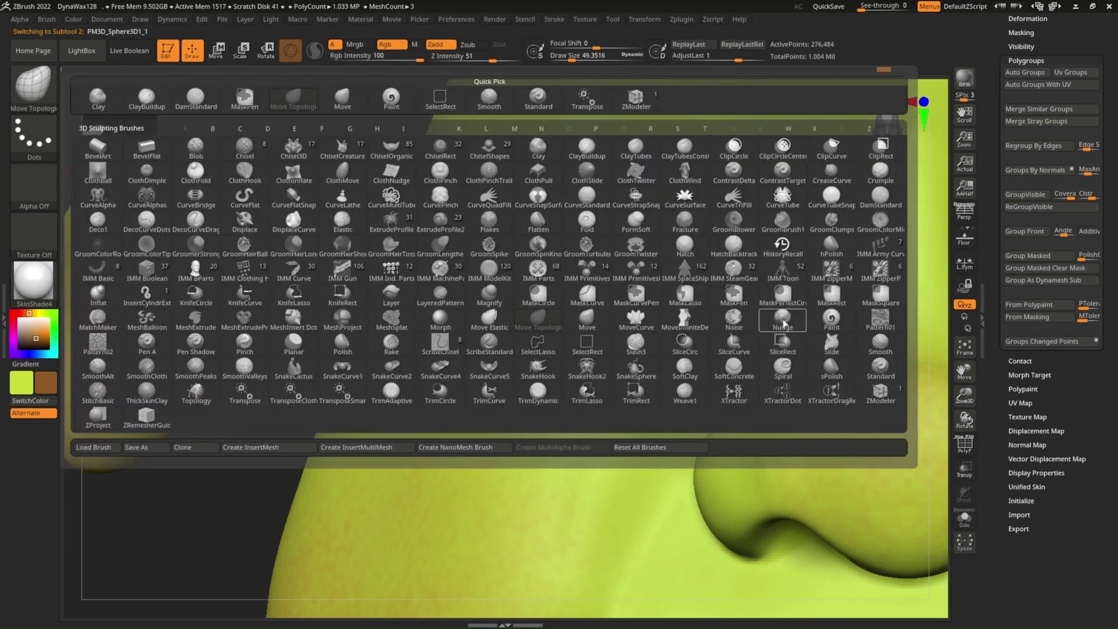
{"action": "left_click", "coordinate": [831, 319]}
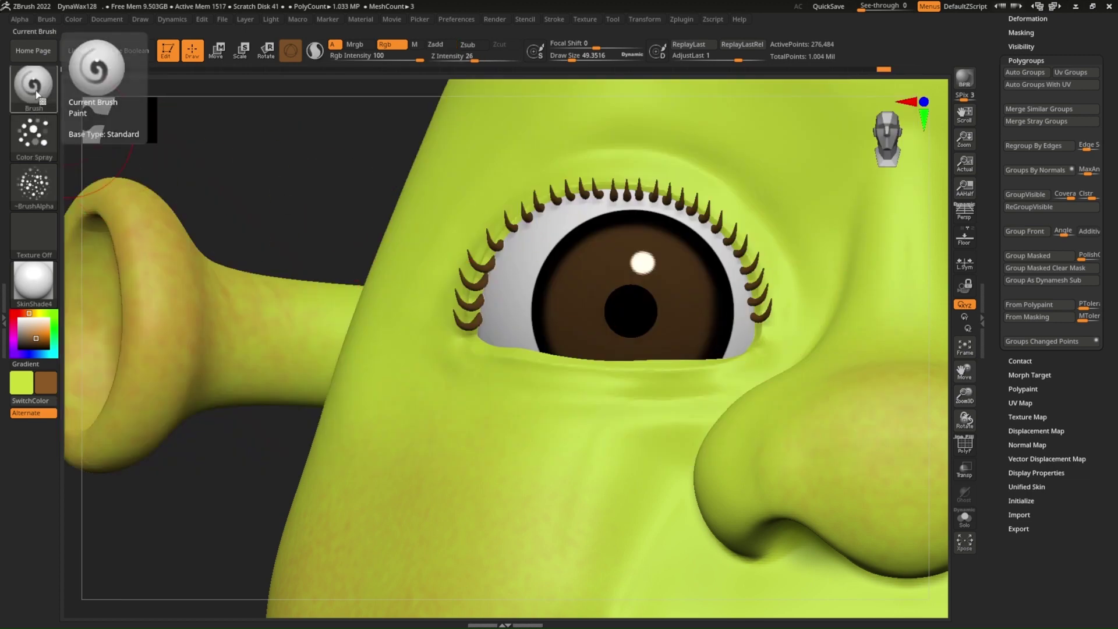
{"action": "left_click_drag", "start_coordinate": [418, 55], "coordinate": [356, 56]}
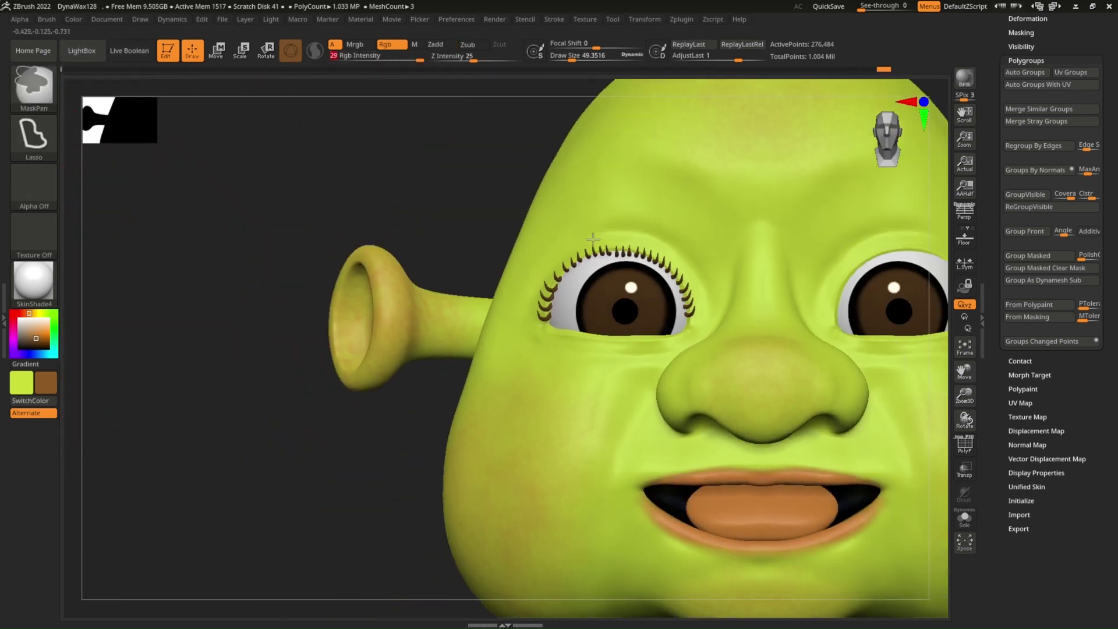
{"action": "right_click_drag", "start_coordinate": [444, 137], "coordinate": [617, 292], "text": "ctrl"}
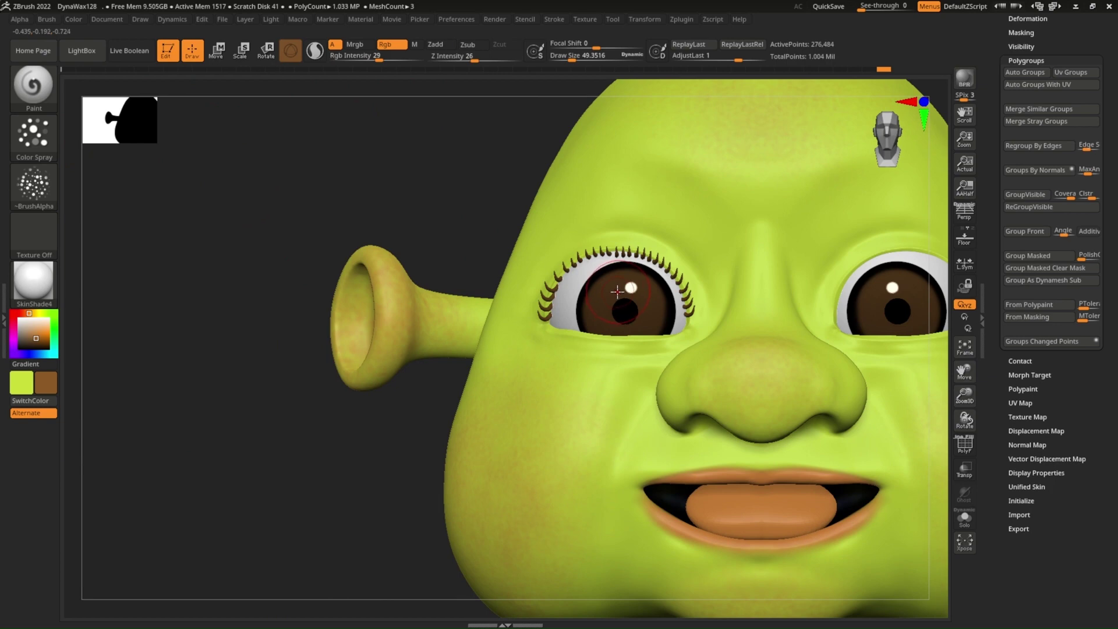
Step: Solo the eyeballs and spray lighter-brown speckles into the iris, resizing the brush to about 13.8
{"action": "left_click", "coordinate": [616, 291], "text": "alt"}
{"action": "left_click", "coordinate": [964, 518]}
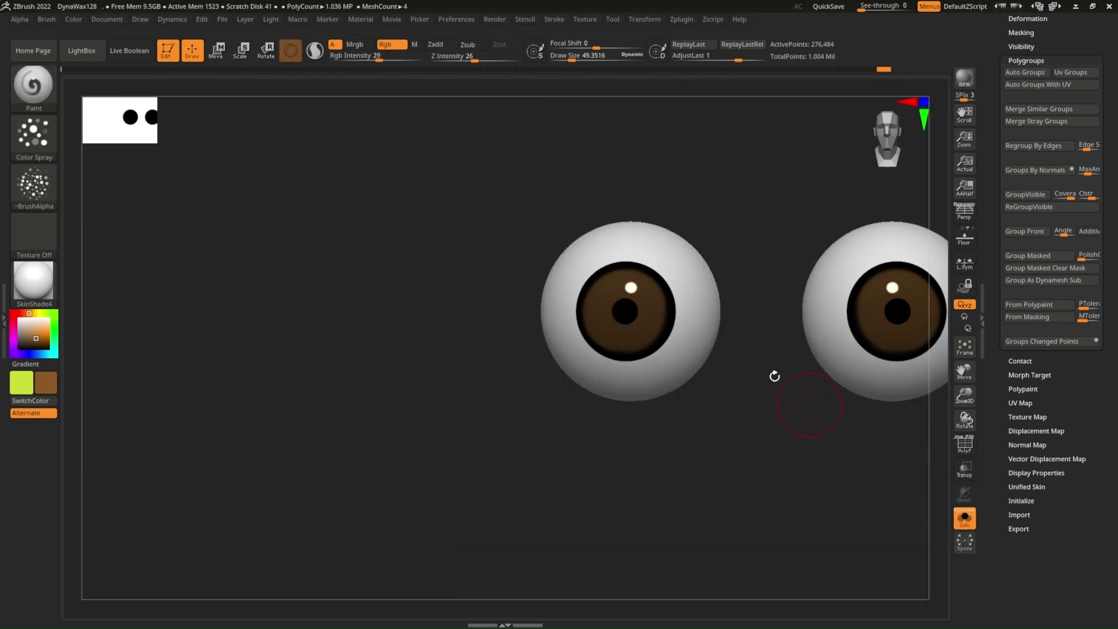
{"action": "right_click_drag", "start_coordinate": [629, 349], "coordinate": [661, 356], "text": "ctrl"}
{"action": "left_click", "coordinate": [649, 339], "text": "ctrl+shift"}
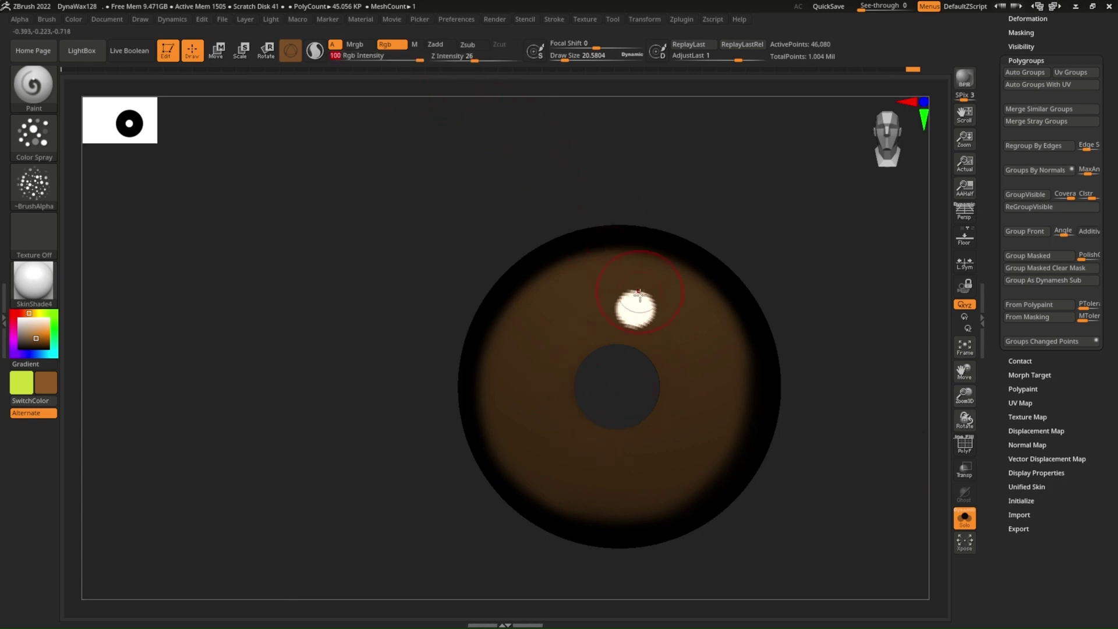
{"action": "key", "text": "s"}
{"action": "left_click_drag", "start_coordinate": [643, 327], "coordinate": [568, 357]}
{"action": "key", "text": "ctrl+z"}
{"action": "key", "text": "s"}
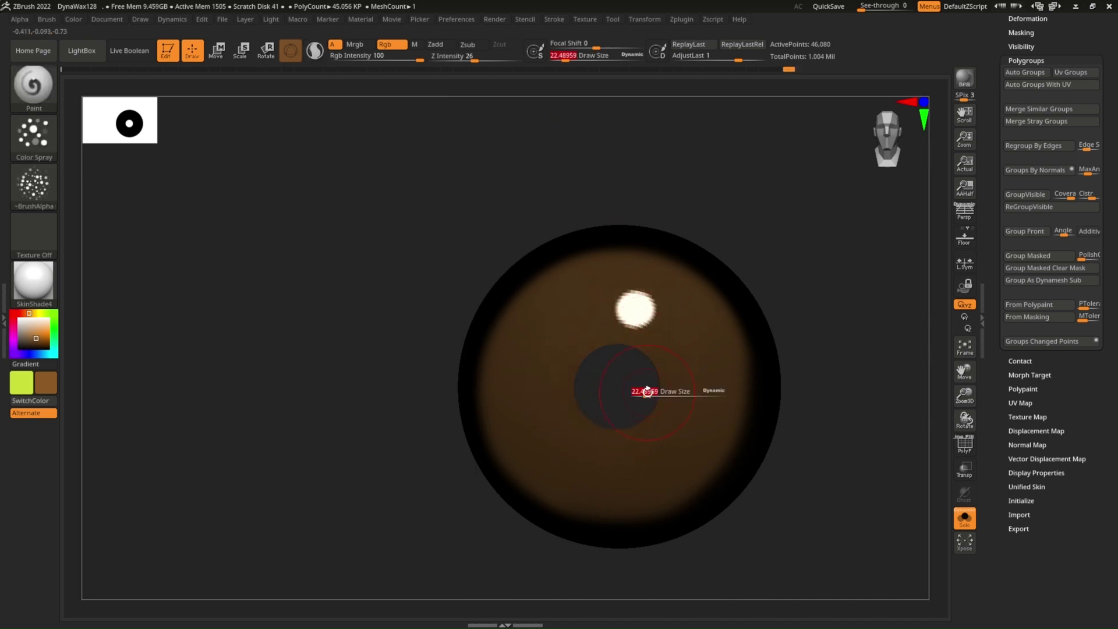
{"action": "left_click_drag", "start_coordinate": [646, 391], "coordinate": [640, 391]}
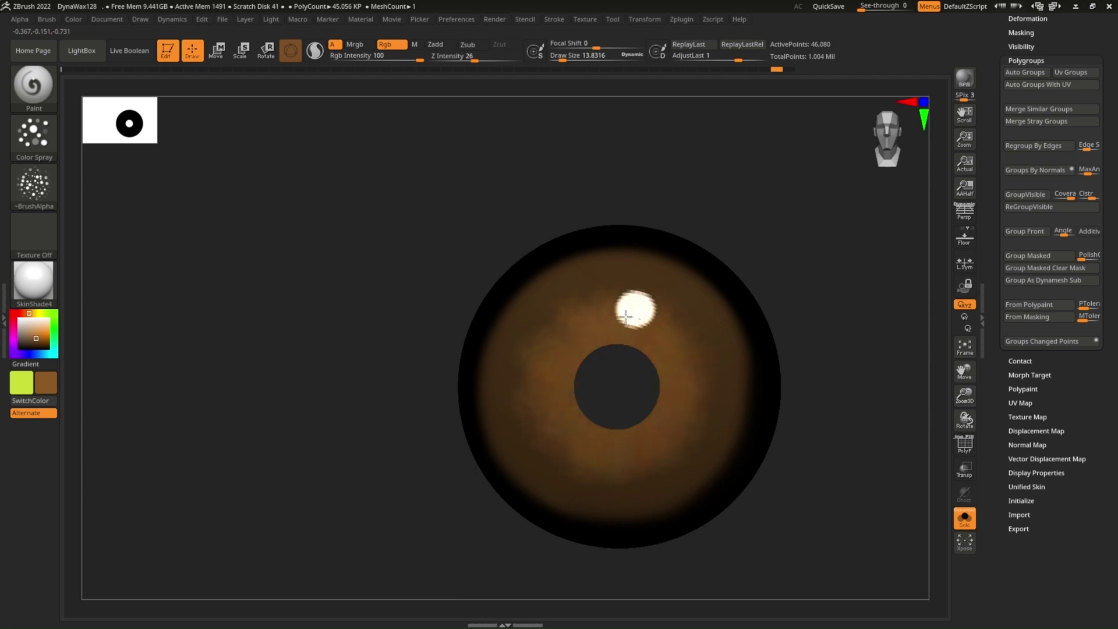
{"action": "key", "text": "Down"}
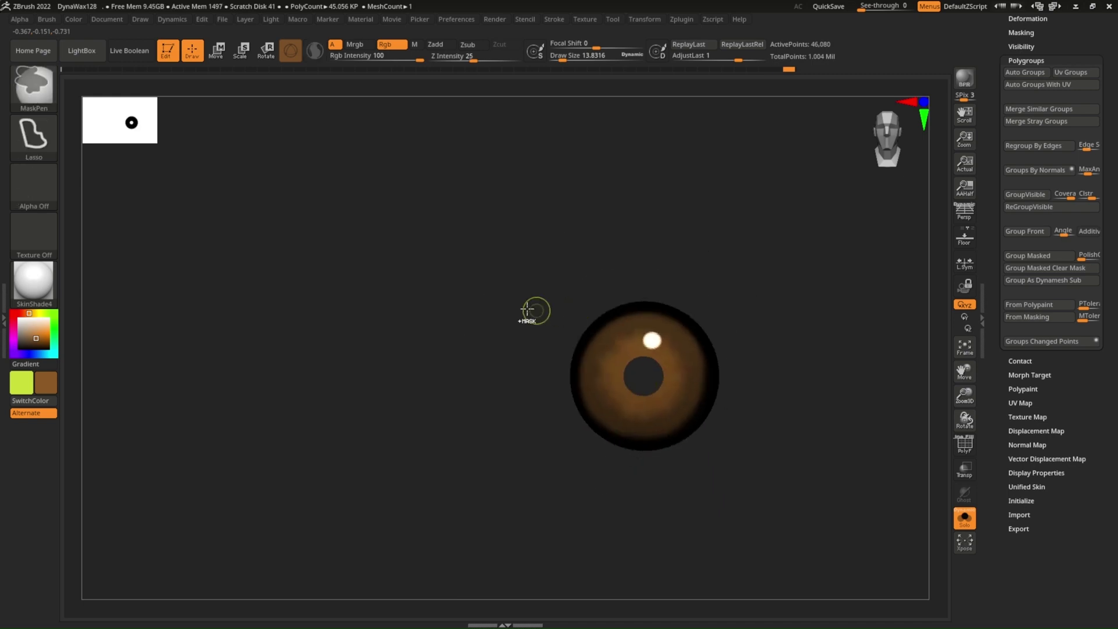
Step: Select the eyelash subtool and shift the left-eye lashes slightly downward with the Gizmo
{"action": "left_click", "coordinate": [964, 517]}
{"action": "right_click_drag", "start_coordinate": [613, 286], "coordinate": [633, 342]}
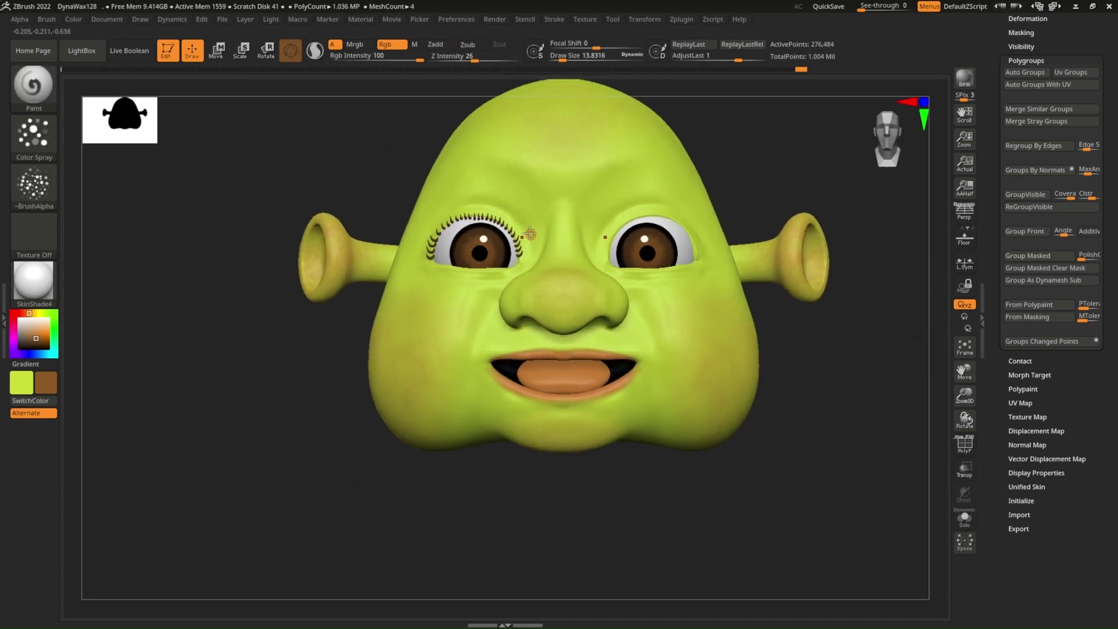
{"action": "right_click_drag", "start_coordinate": [648, 334], "coordinate": [621, 306], "text": "alt"}
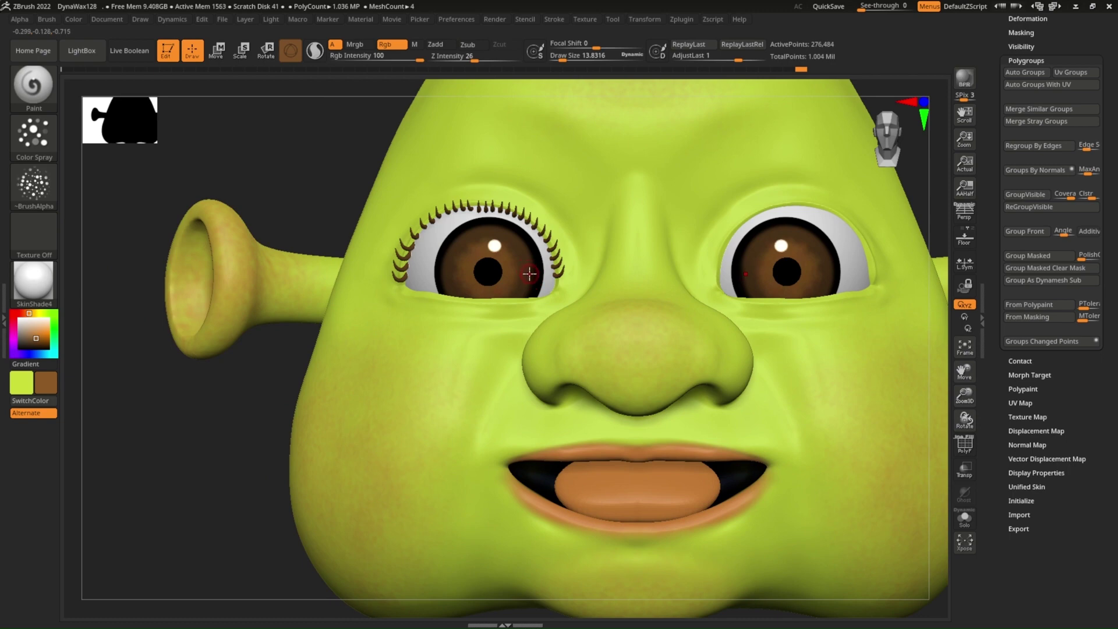
{"action": "right_click_drag", "start_coordinate": [529, 273], "coordinate": [552, 277], "text": "alt"}
{"action": "left_click", "coordinate": [566, 273], "text": "alt"}
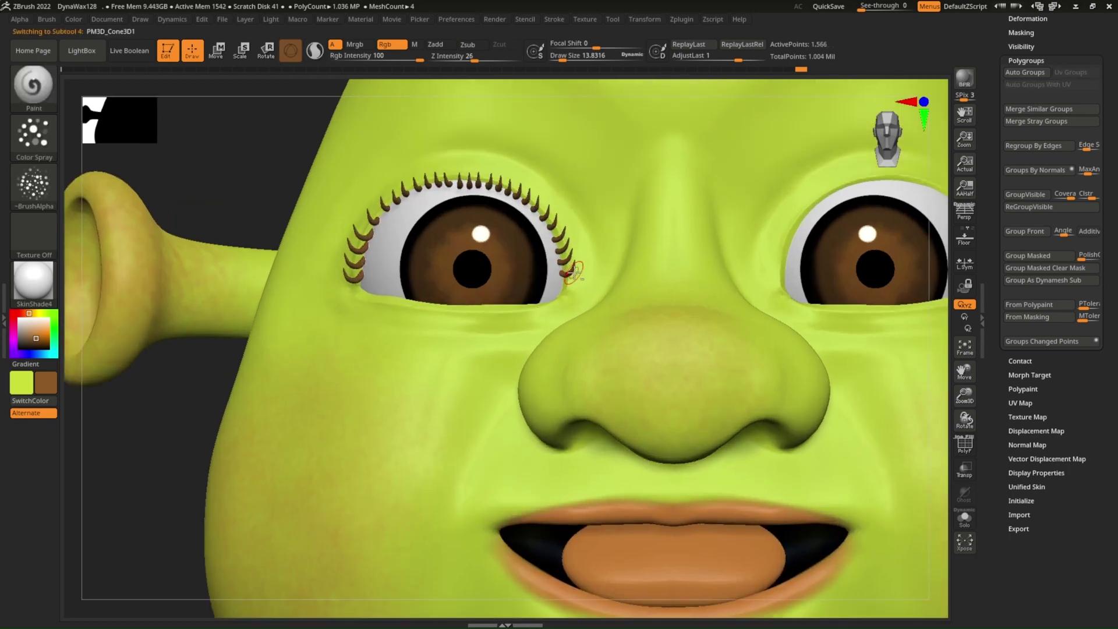
{"action": "key", "text": "w"}
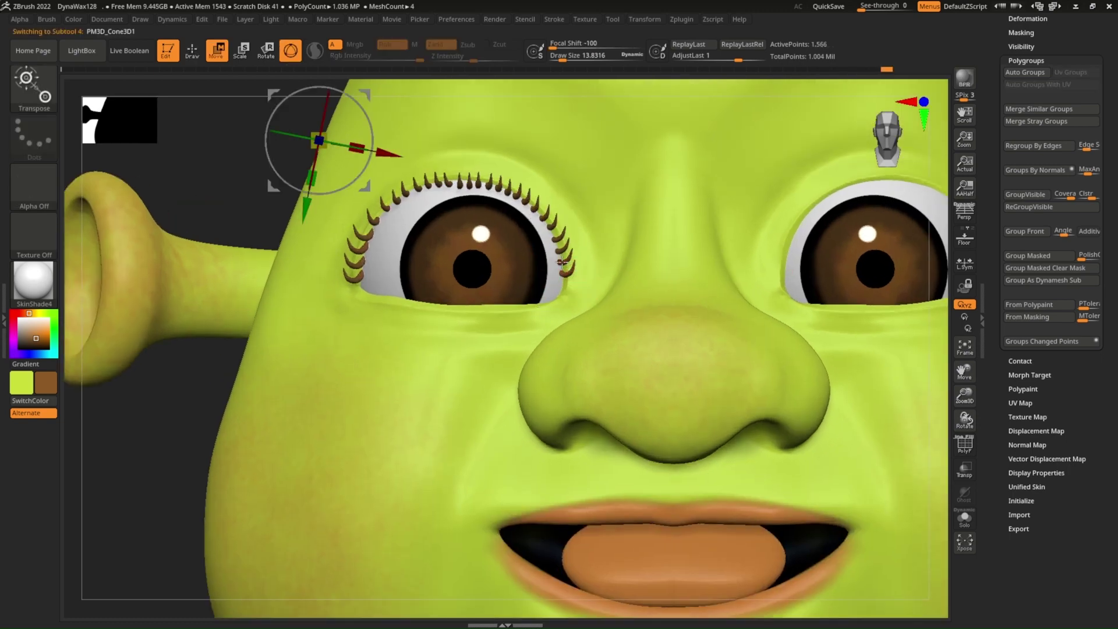
{"action": "left_click", "coordinate": [568, 273]}
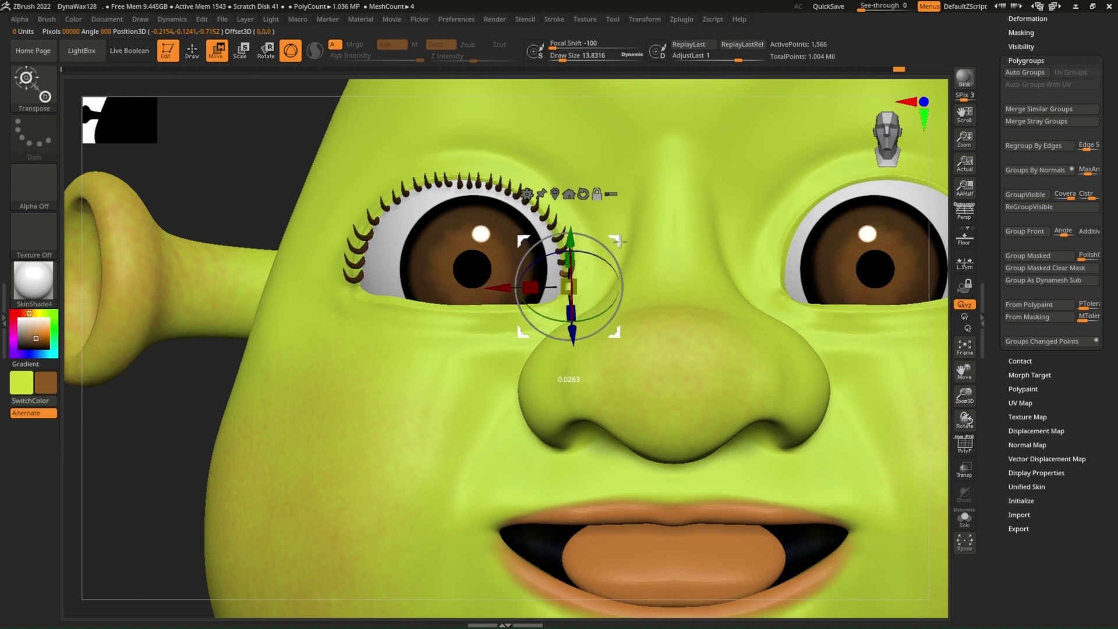
{"action": "scroll", "coordinate": [616, 241], "scroll_direction": "up", "scroll_amount": 5}
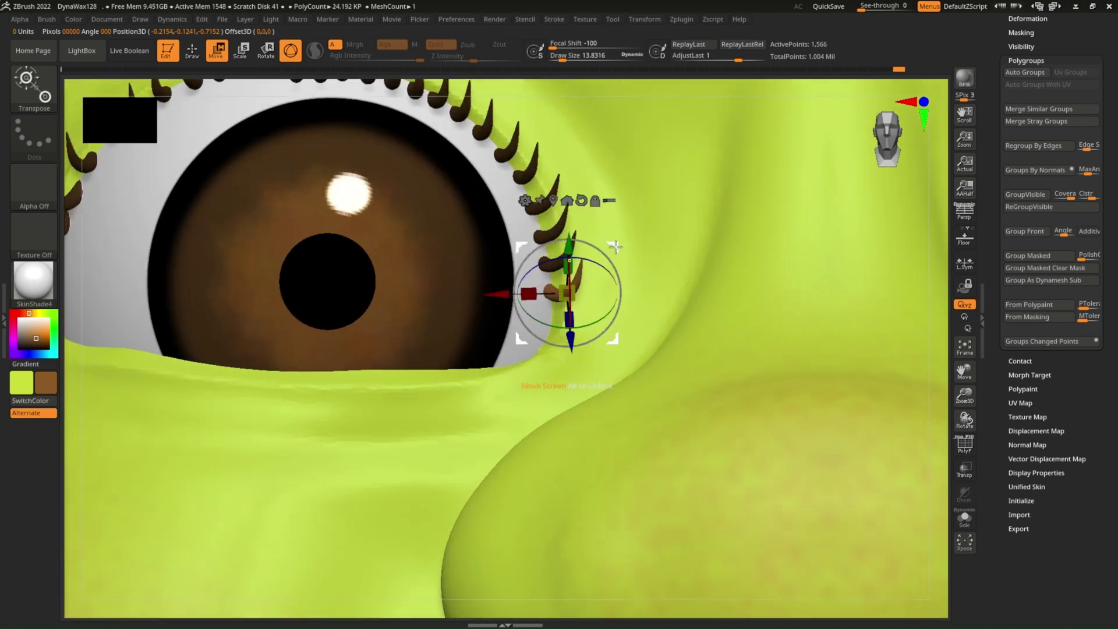
{"action": "left_click_drag", "start_coordinate": [616, 242], "coordinate": [616, 275]}
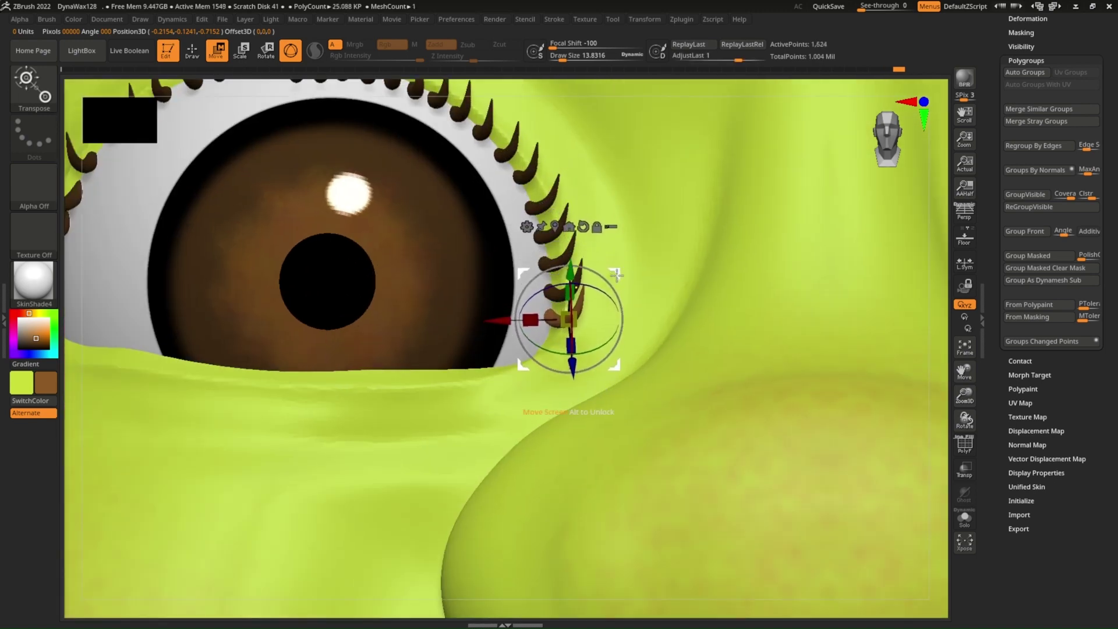
{"action": "scroll", "coordinate": [581, 287], "scroll_direction": "down", "scroll_amount": 3}
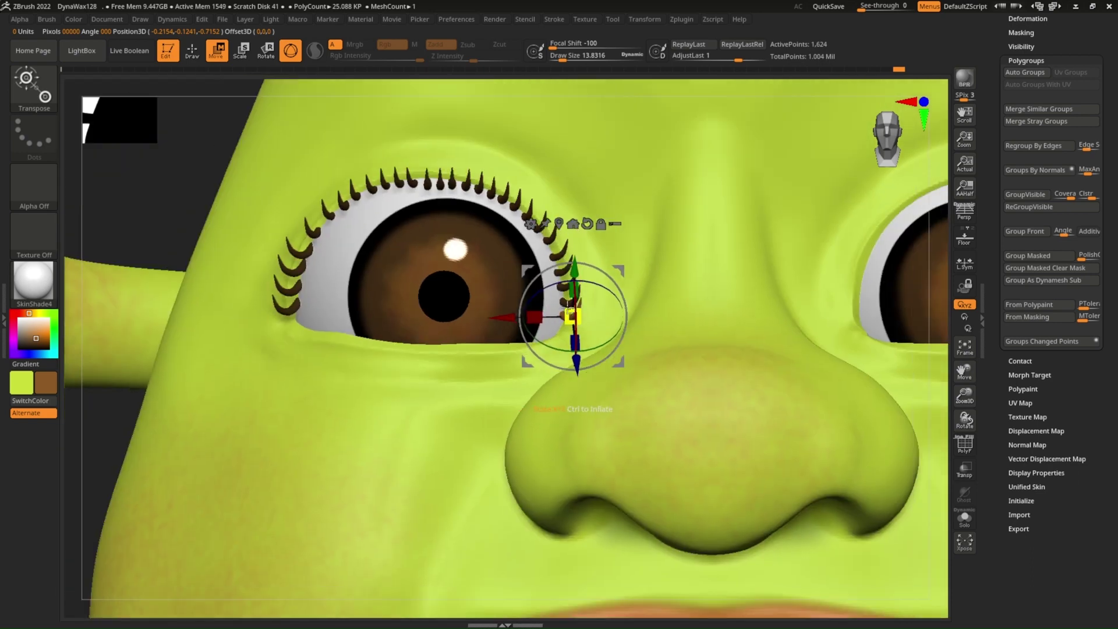
{"action": "key", "text": "f"}
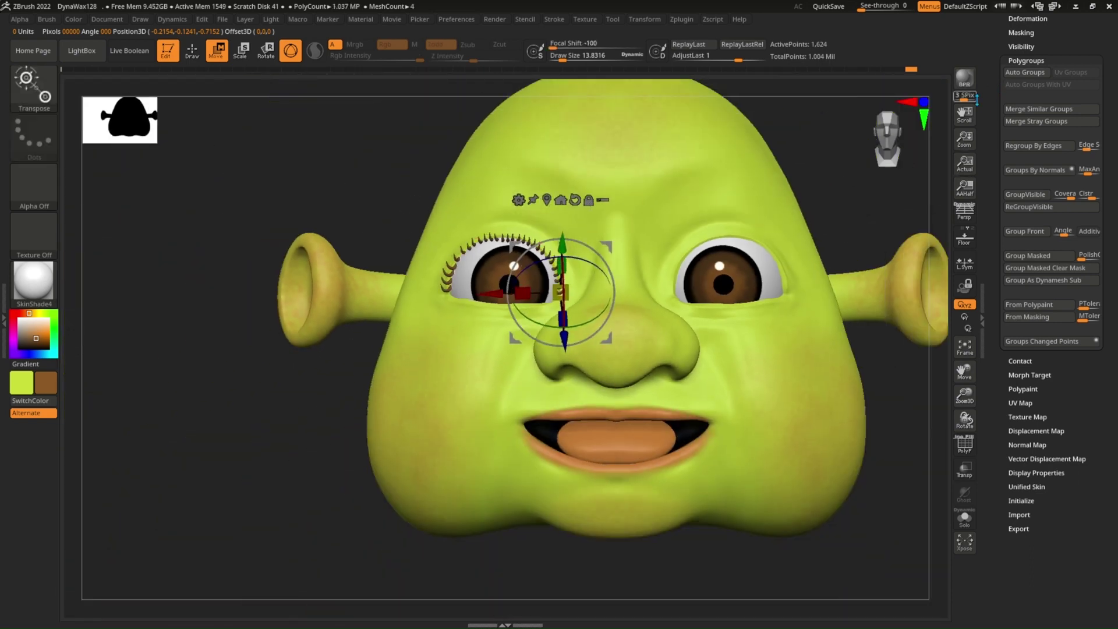
Step: Return to Draw mode and mirror the eyelashes to the other eye via Modify Topology
{"action": "key", "text": "q"}
{"action": "scroll", "coordinate": [996, 151], "scroll_direction": "up", "scroll_amount": 3}
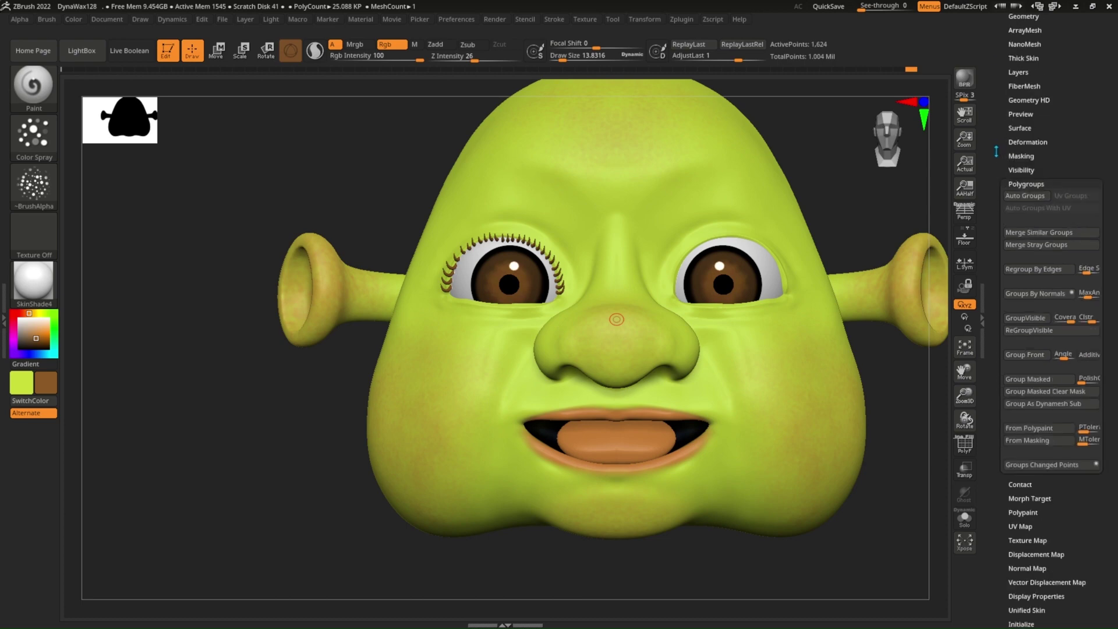
{"action": "scroll", "coordinate": [999, 93], "scroll_direction": "up", "scroll_amount": 3}
{"action": "scroll", "coordinate": [997, 110], "scroll_direction": "up", "scroll_amount": 3}
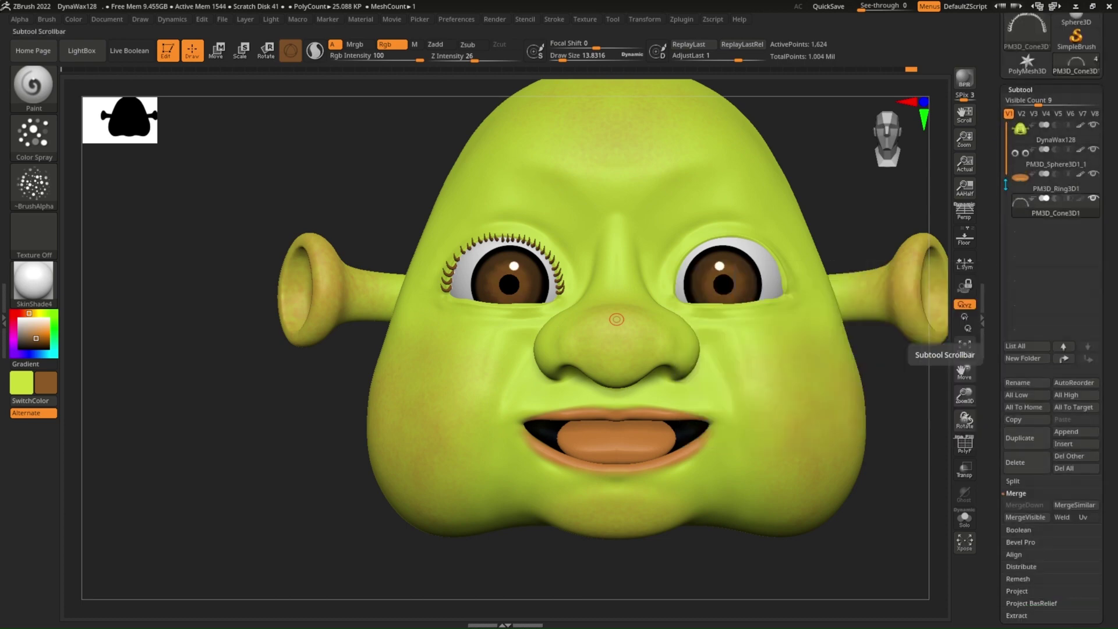
{"action": "left_click", "coordinate": [1022, 458]}
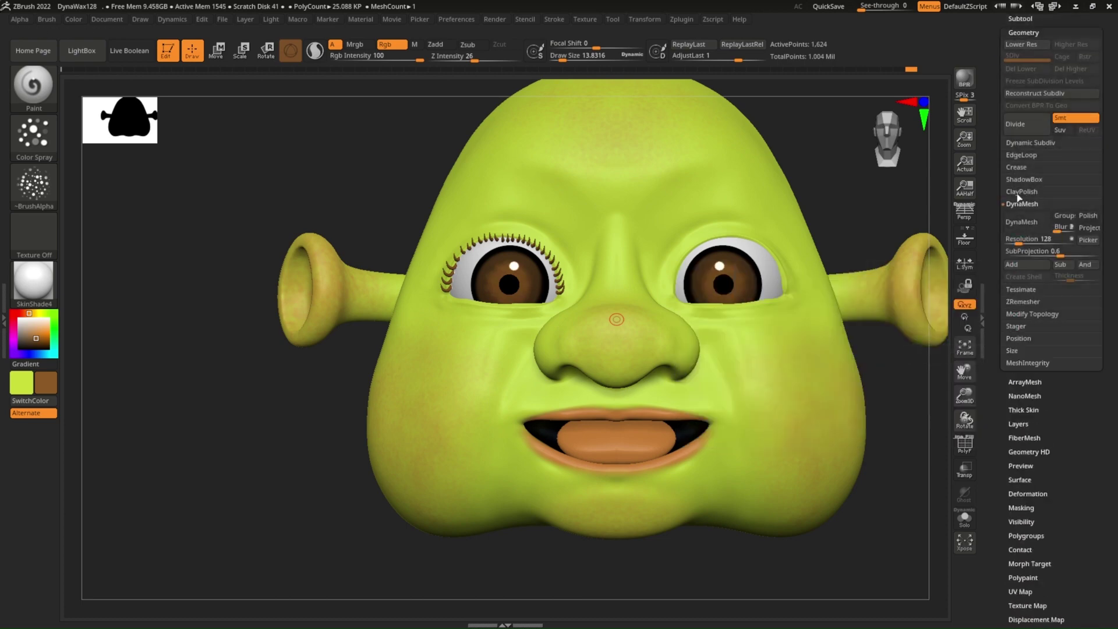
{"action": "left_click", "coordinate": [1027, 314]}
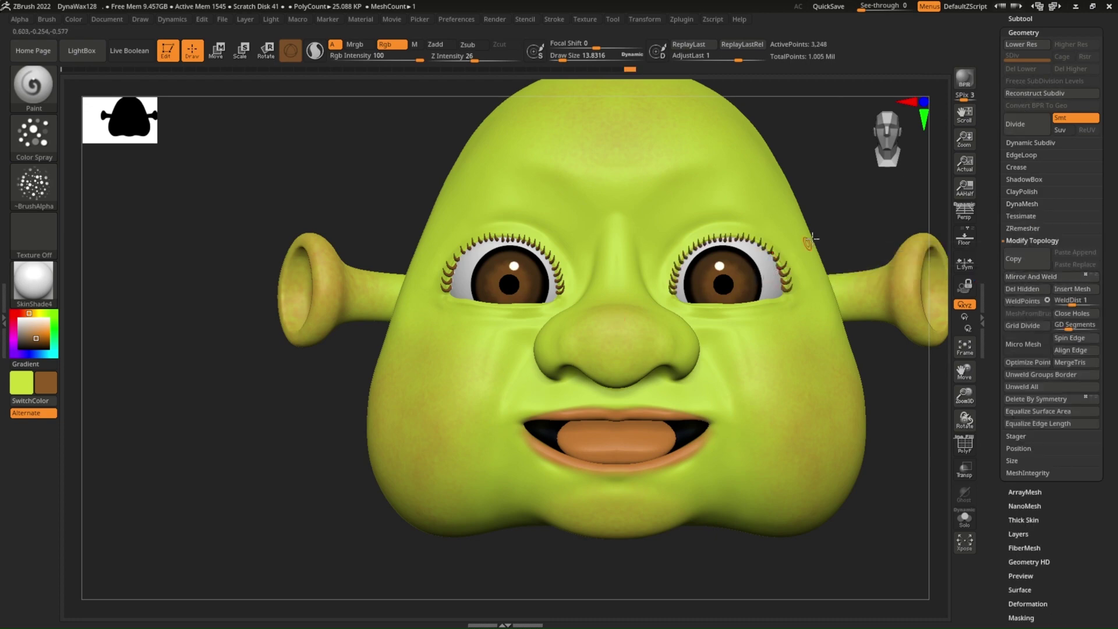
{"action": "mouse_move", "coordinate": [804, 232]}
{"action": "left_mouse_down"}
{"action": "mouse_move", "coordinate": [780, 237]}
{"action": "mouse_move", "coordinate": [835, 234]}
{"action": "mouse_move", "coordinate": [733, 279]}
{"action": "mouse_move", "coordinate": [795, 286]}
{"action": "mouse_move", "coordinate": [825, 273]}
{"action": "left_mouse_up"}
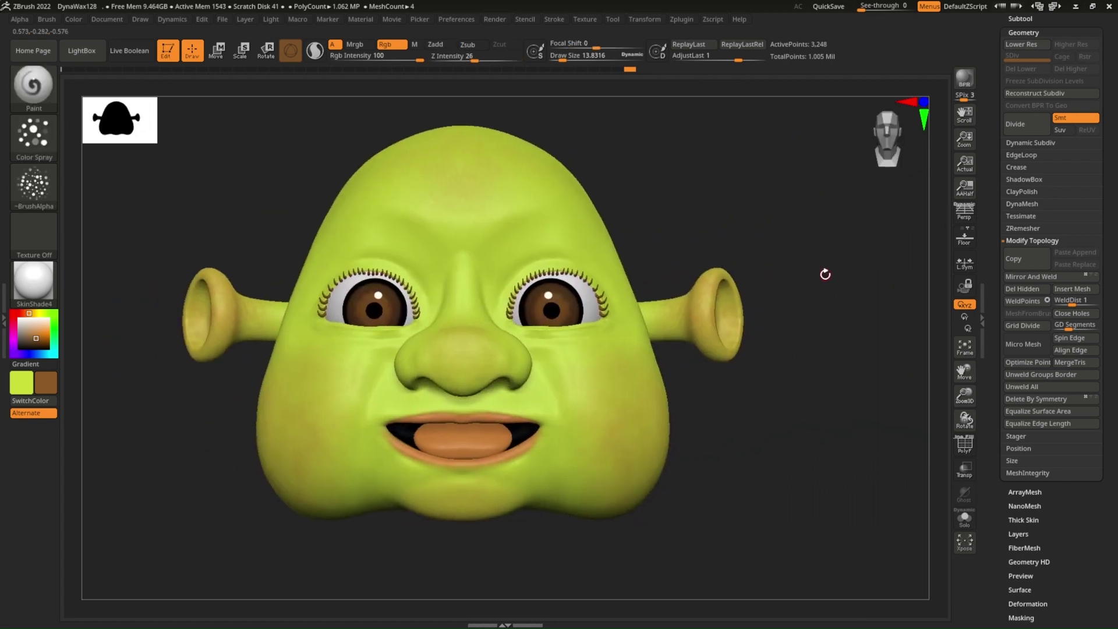
{"action": "scroll", "coordinate": [504, 301], "scroll_direction": "up", "scroll_amount": 3}
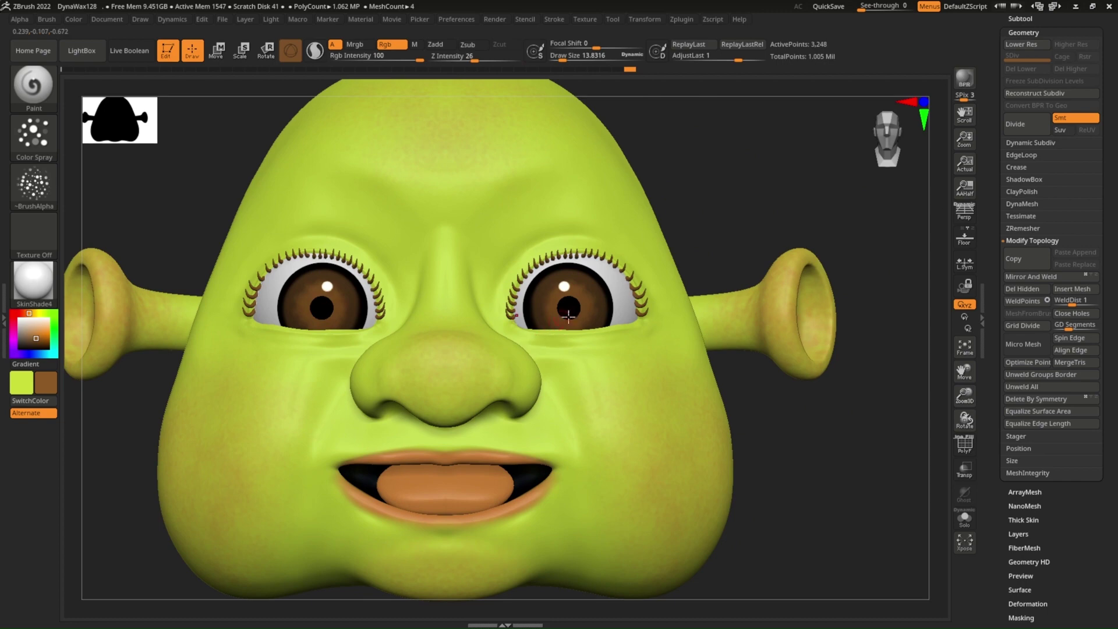
Step: Apply Deformation Polish and Polish By Features to the eyelash subtool
{"action": "scroll", "coordinate": [995, 319], "scroll_direction": "down", "scroll_amount": 3}
{"action": "scroll", "coordinate": [1010, 304], "scroll_direction": "down", "scroll_amount": 2}
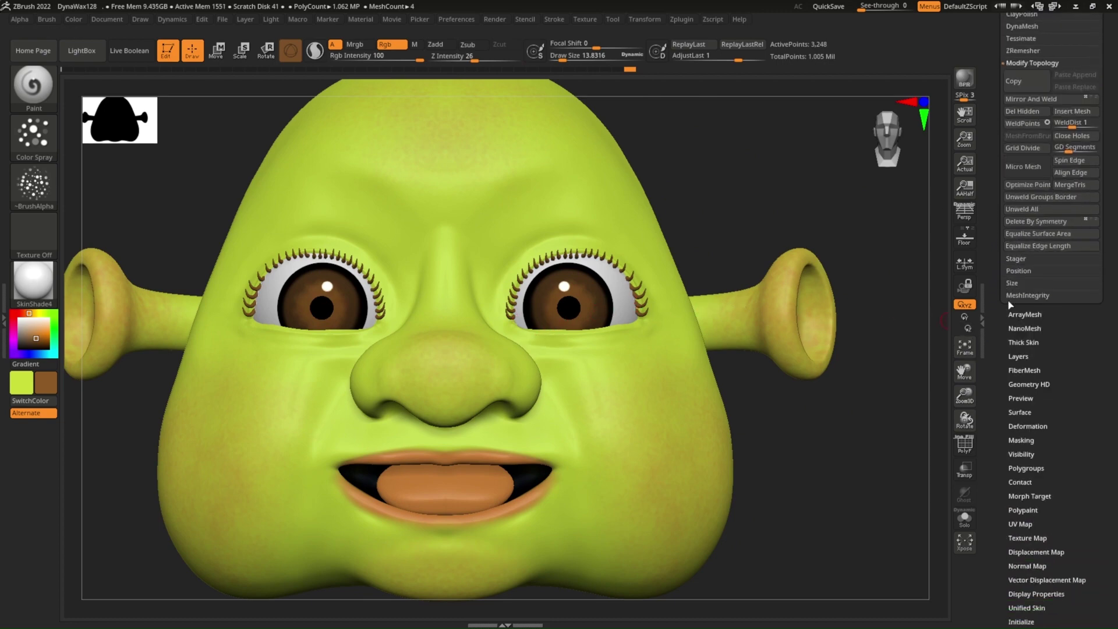
{"action": "left_click", "coordinate": [1020, 425]}
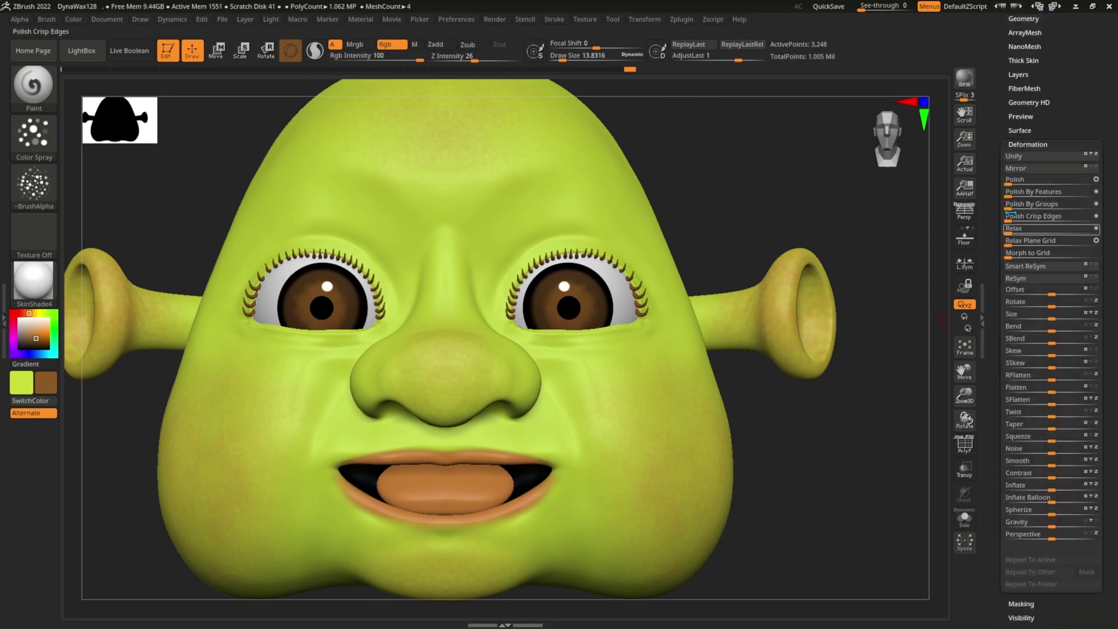
{"action": "left_click", "coordinate": [1003, 180]}
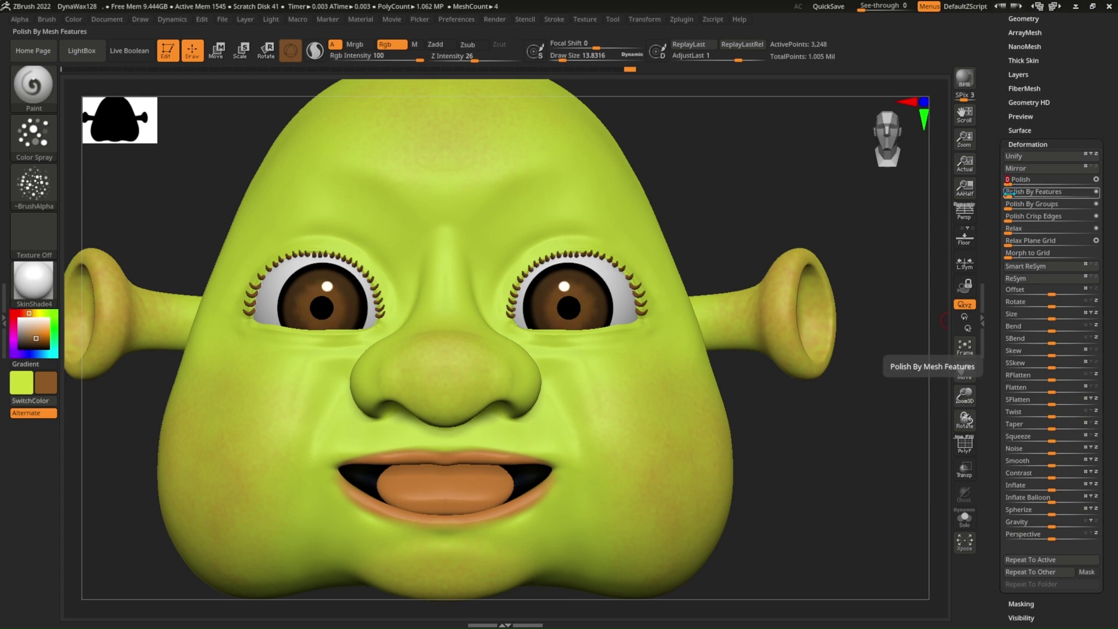
{"action": "left_click", "coordinate": [1010, 192]}
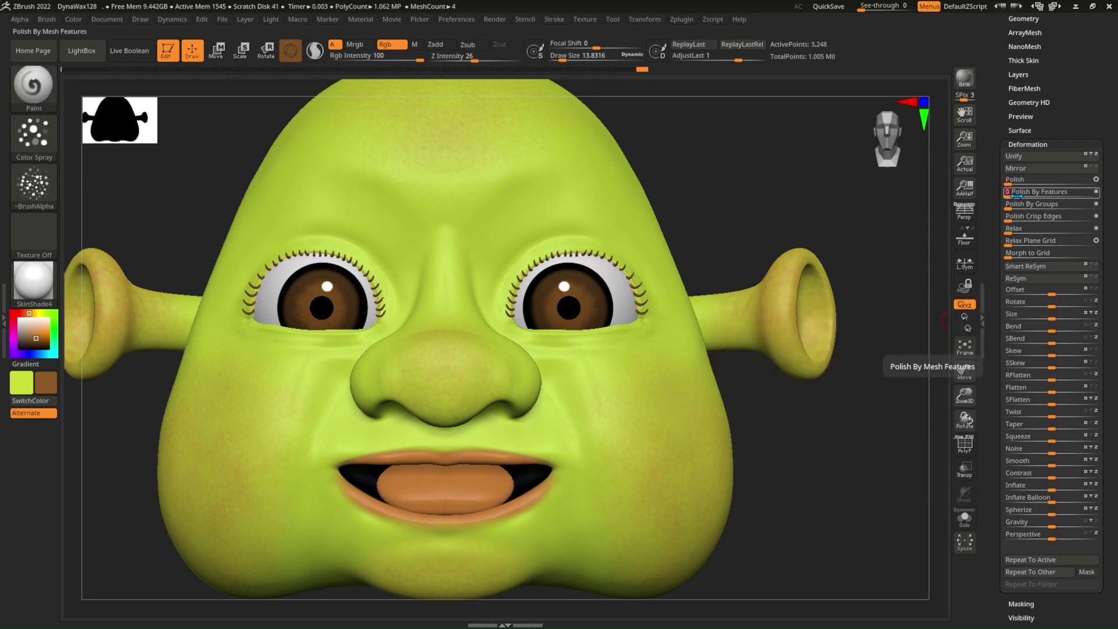
{"action": "mouse_move", "coordinate": [655, 232]}
{"action": "right_mouse_down"}
{"action": "mouse_move", "coordinate": [602, 242]}
{"action": "mouse_move", "coordinate": [696, 230]}
{"action": "mouse_move", "coordinate": [642, 353]}
{"action": "mouse_move", "coordinate": [583, 258]}
{"action": "right_mouse_up"}
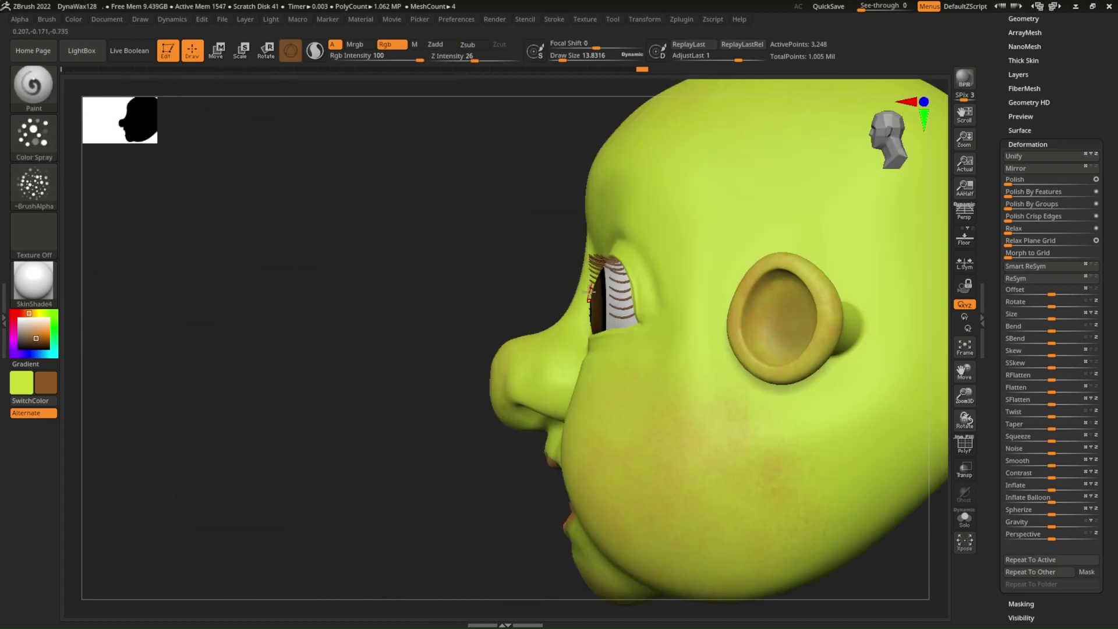
Step: Choose the Move brush and enlarge its Draw Size to about 200
{"action": "left_click", "coordinate": [33, 84]}
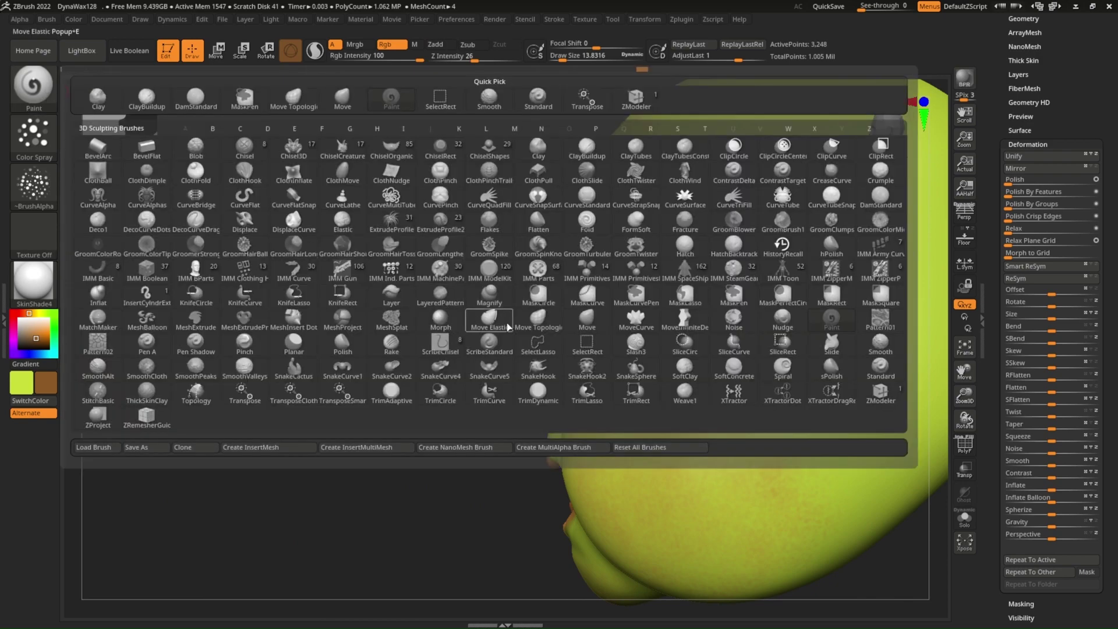
{"action": "left_click", "coordinate": [544, 329]}
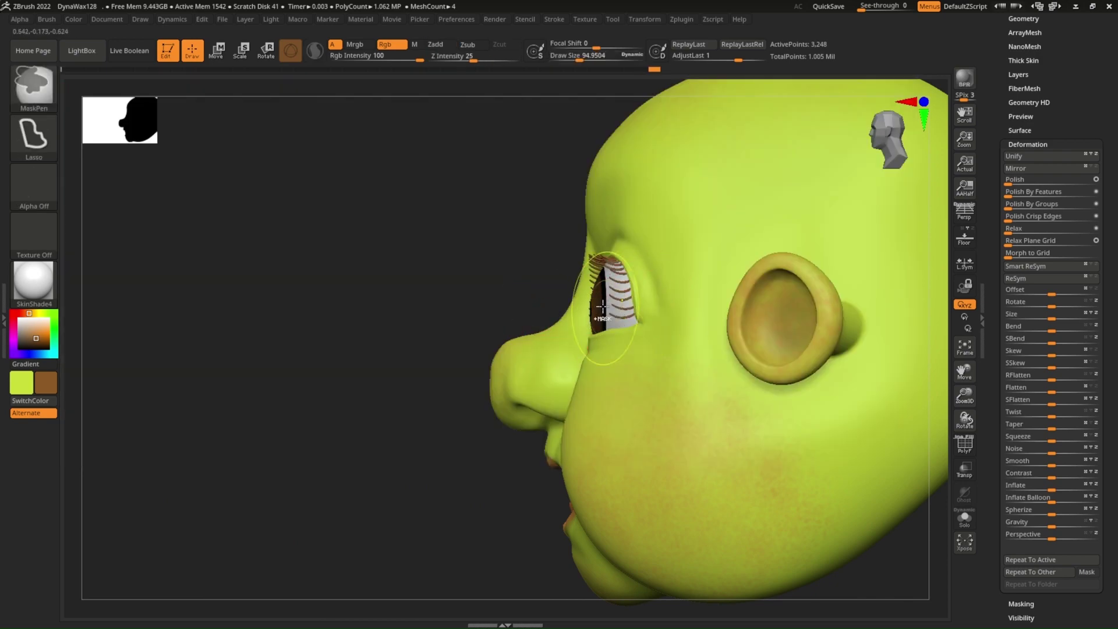
{"action": "left_click", "coordinate": [33, 84]}
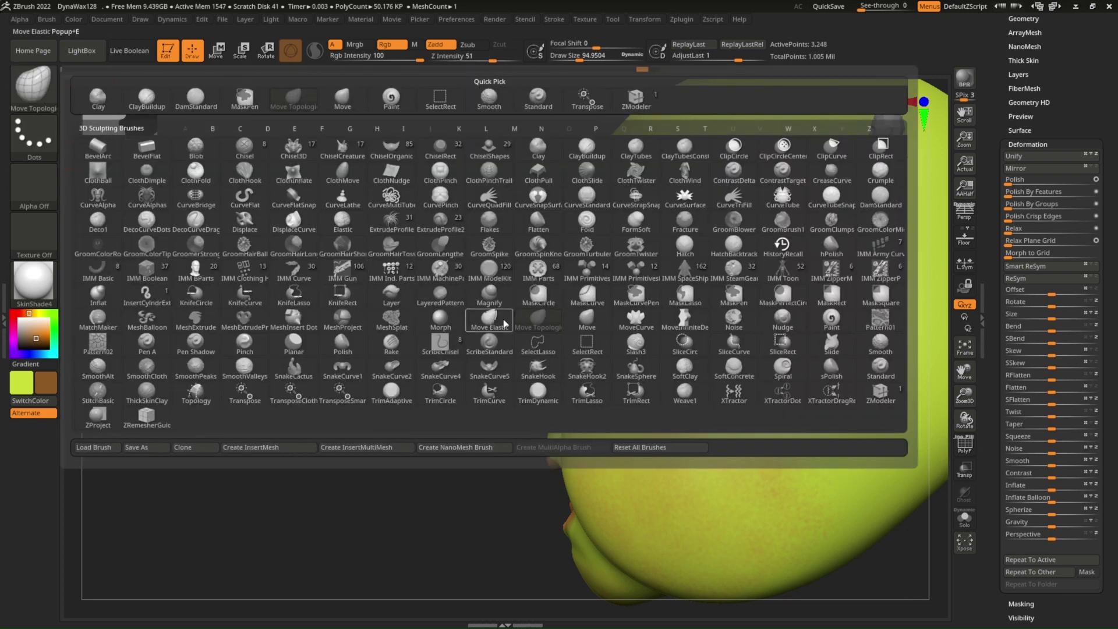
{"action": "left_click", "coordinate": [584, 319]}
{"action": "key", "text": "s"}
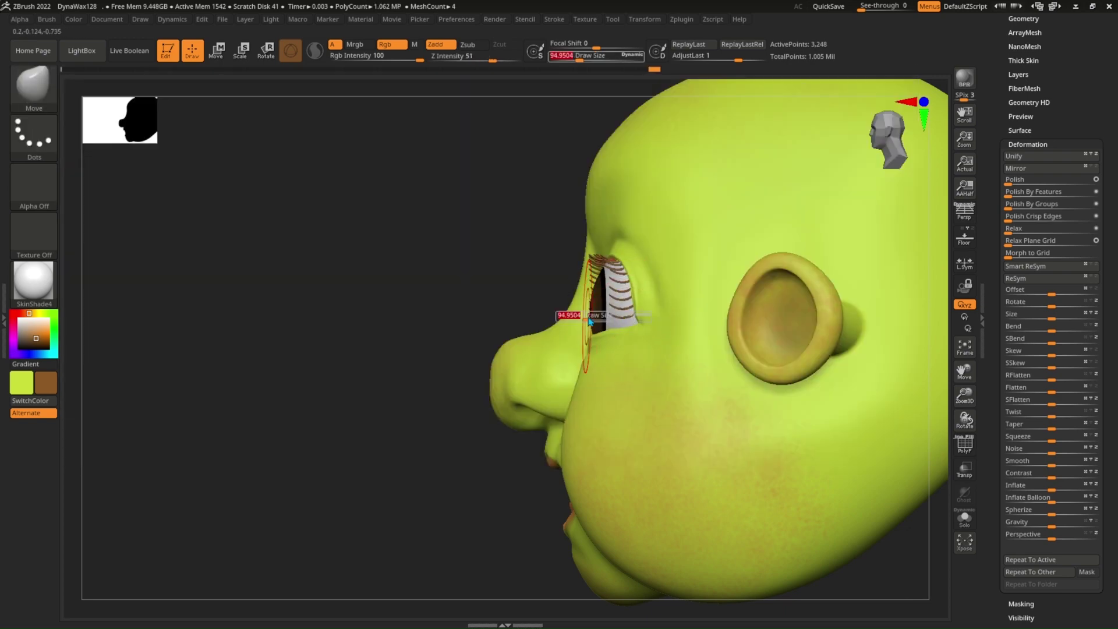
{"action": "left_click_drag", "start_coordinate": [632, 314], "coordinate": [609, 314]}
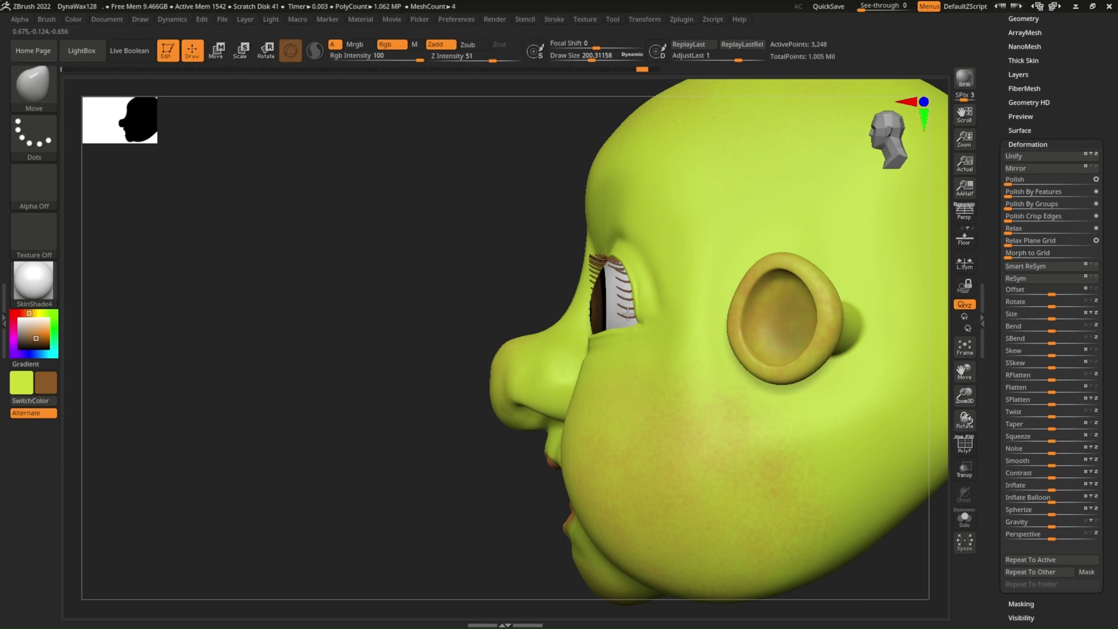
Step: Rotate around the head and make the eye subtool active, ending in side profile
{"action": "right_click_drag", "start_coordinate": [599, 294], "coordinate": [598, 288]}
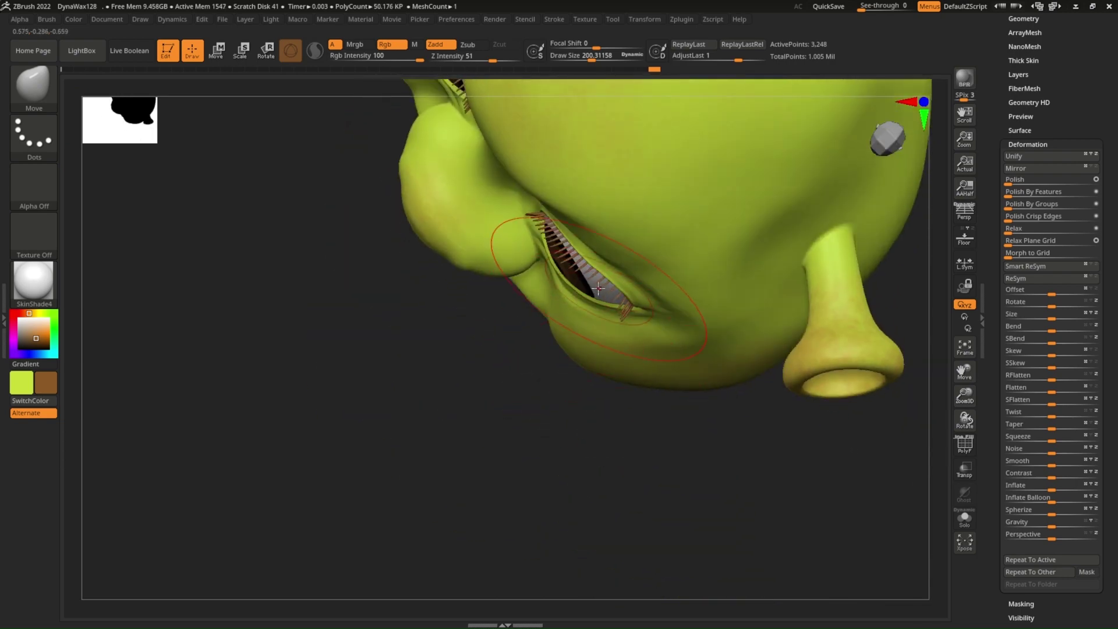
{"action": "mouse_move", "coordinate": [571, 270]}
{"action": "right_mouse_down"}
{"action": "mouse_move", "coordinate": [579, 281]}
{"action": "mouse_move", "coordinate": [514, 234]}
{"action": "right_mouse_up"}
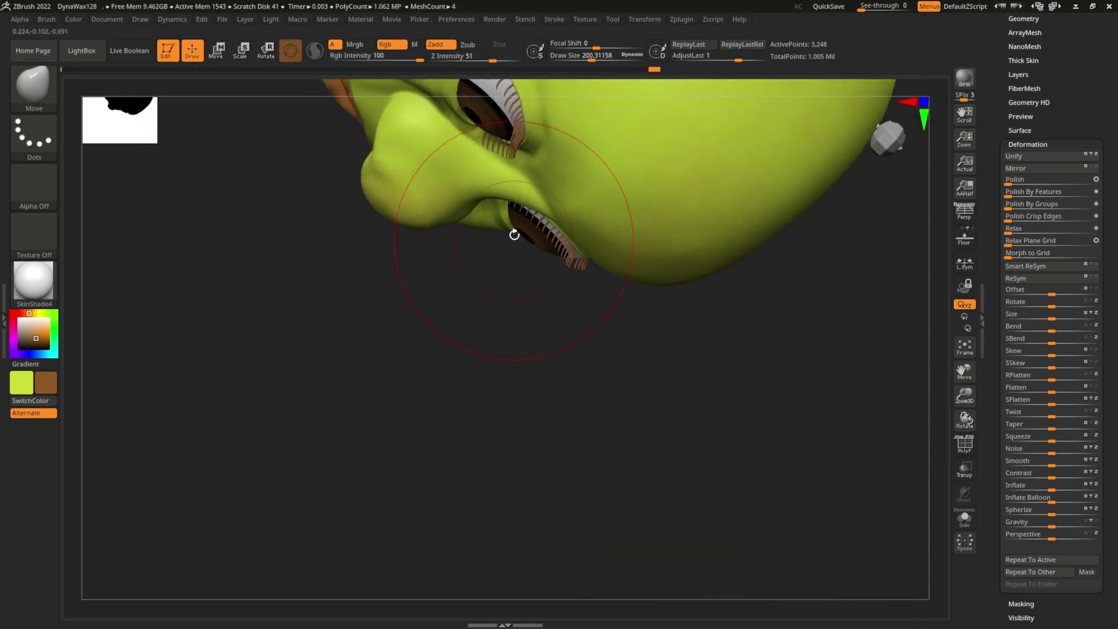
{"action": "left_click", "coordinate": [516, 205], "text": "alt"}
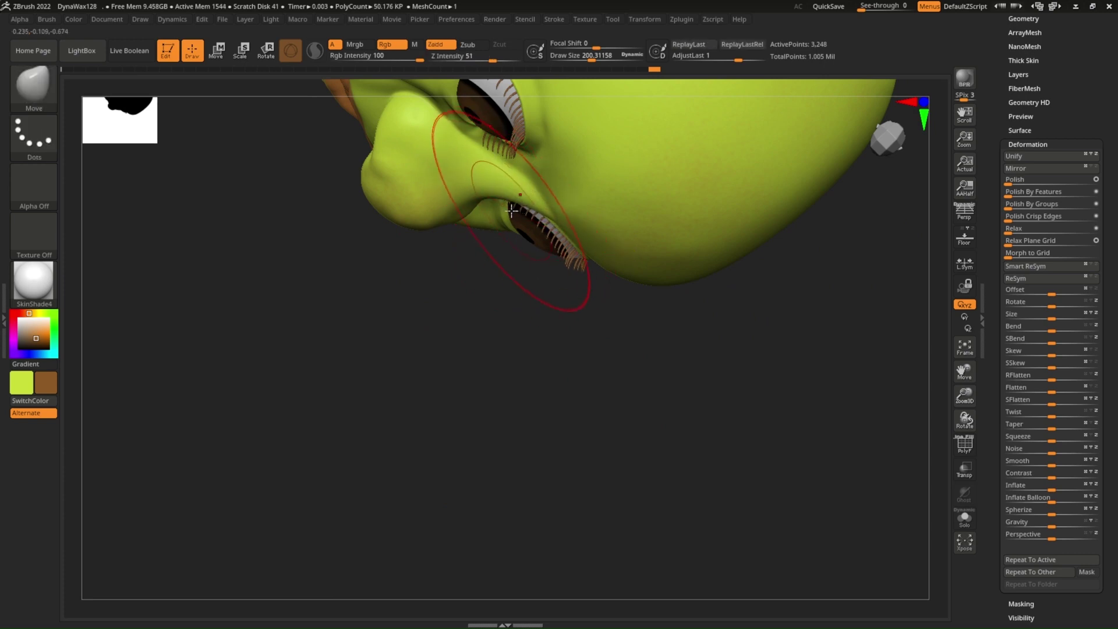
{"action": "mouse_move", "coordinate": [511, 209]}
{"action": "right_mouse_down"}
{"action": "mouse_move", "coordinate": [489, 250]}
{"action": "mouse_move", "coordinate": [498, 274]}
{"action": "mouse_move", "coordinate": [516, 224]}
{"action": "mouse_move", "coordinate": [512, 294]}
{"action": "mouse_move", "coordinate": [538, 302]}
{"action": "mouse_move", "coordinate": [511, 245]}
{"action": "mouse_move", "coordinate": [454, 315]}
{"action": "right_mouse_up"}
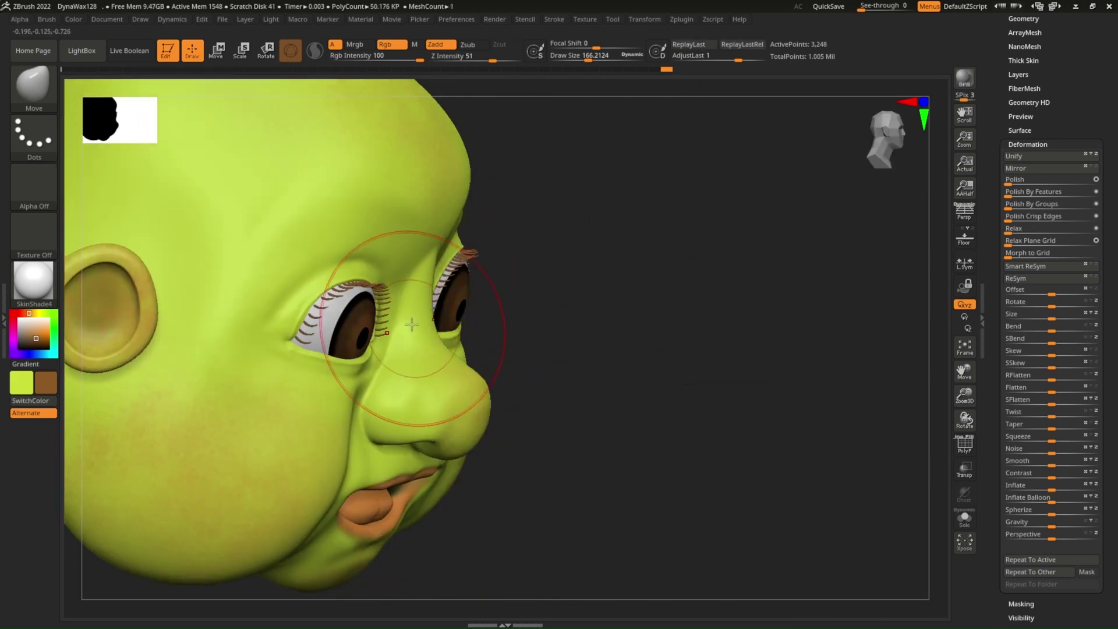
{"action": "right_click_drag", "start_coordinate": [435, 312], "coordinate": [384, 337]}
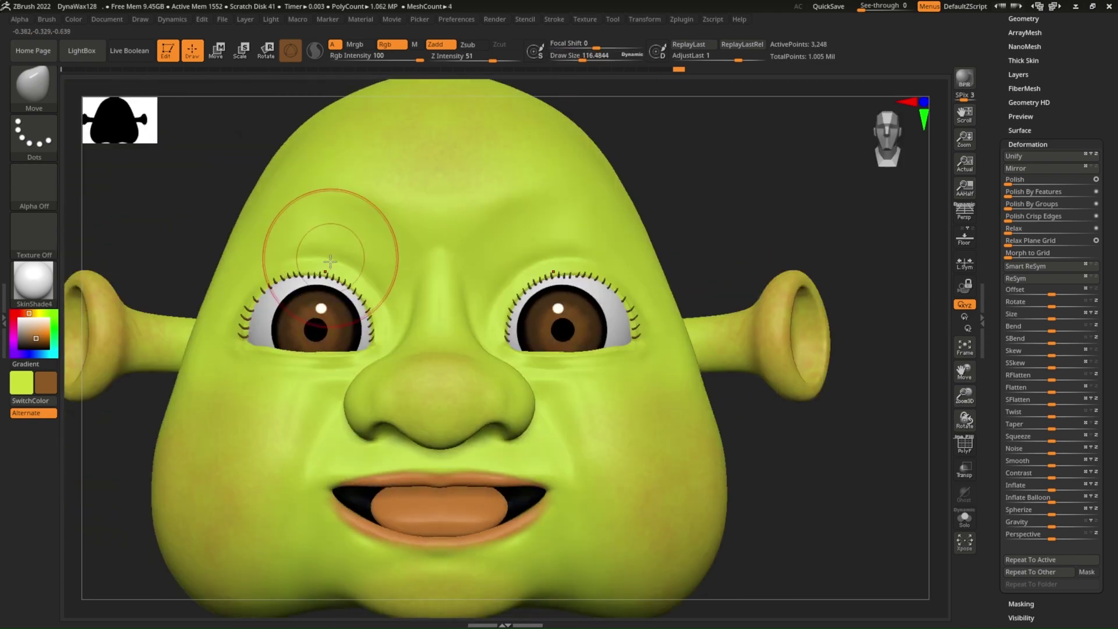
Step: Nudge the left eyelashes into place with the Move brush and rotate back to front view
{"action": "left_click", "coordinate": [319, 280], "text": "alt"}
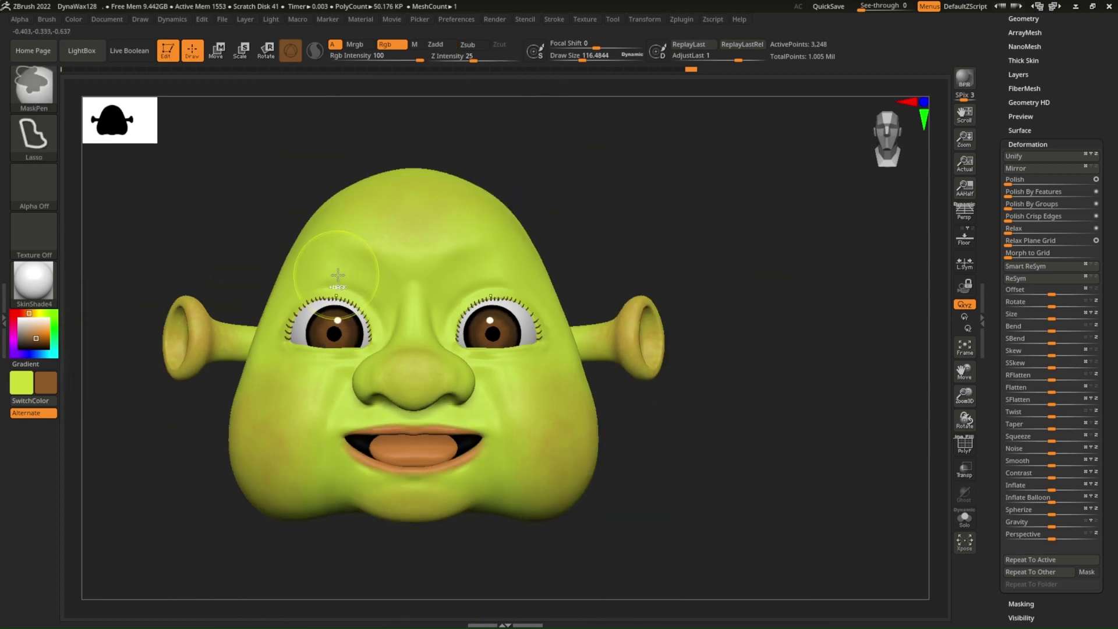
{"action": "scroll", "coordinate": [596, 138], "scroll_direction": "down", "scroll_amount": 5}
{"action": "left_click_drag", "start_coordinate": [596, 138], "coordinate": [791, 195]}
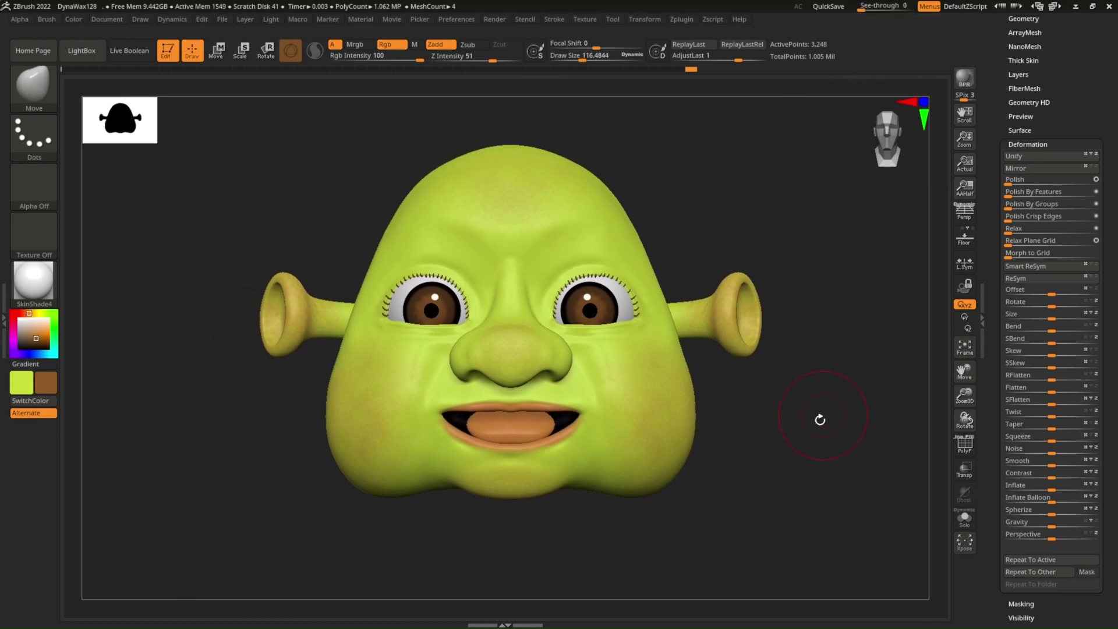
{"action": "mouse_move", "coordinate": [818, 419]}
{"action": "left_mouse_down", "text": "shift"}
{"action": "mouse_move", "coordinate": [793, 429]}
{"action": "mouse_move", "coordinate": [793, 464]}
{"action": "mouse_move", "coordinate": [746, 466]}
{"action": "left_mouse_up", "text": "shift"}
{"action": "mouse_move", "coordinate": [858, 453]}
{"action": "left_mouse_down"}
{"action": "mouse_move", "coordinate": [741, 457]}
{"action": "mouse_move", "coordinate": [861, 449]}
{"action": "mouse_move", "coordinate": [785, 451]}
{"action": "left_mouse_up"}
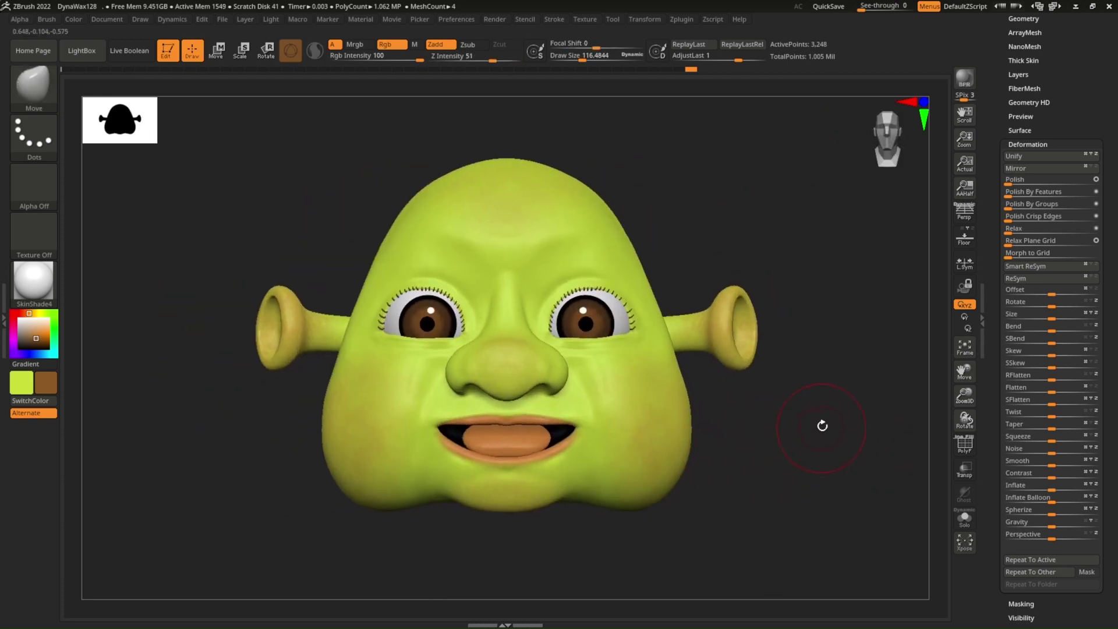